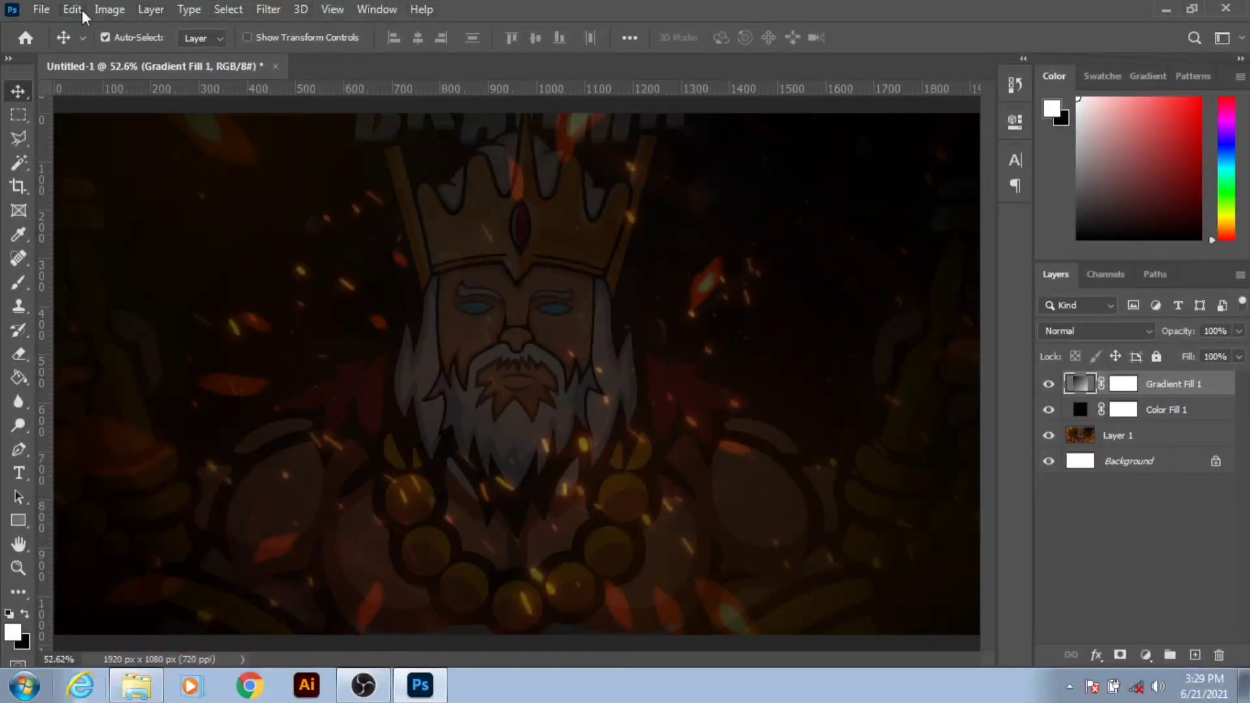
# - Add the white text 'BGMI' in American Captain near the centre of the poster
pyautogui.click(109, 9)
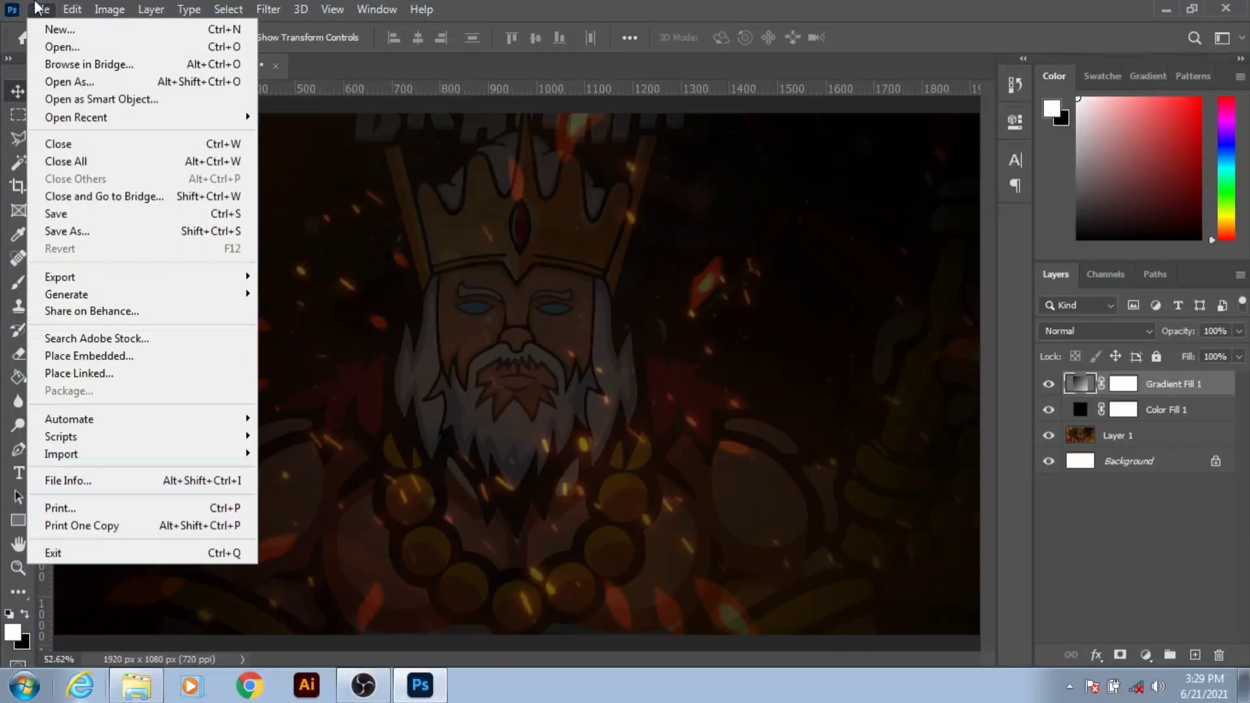
pyautogui.click(38, 8)
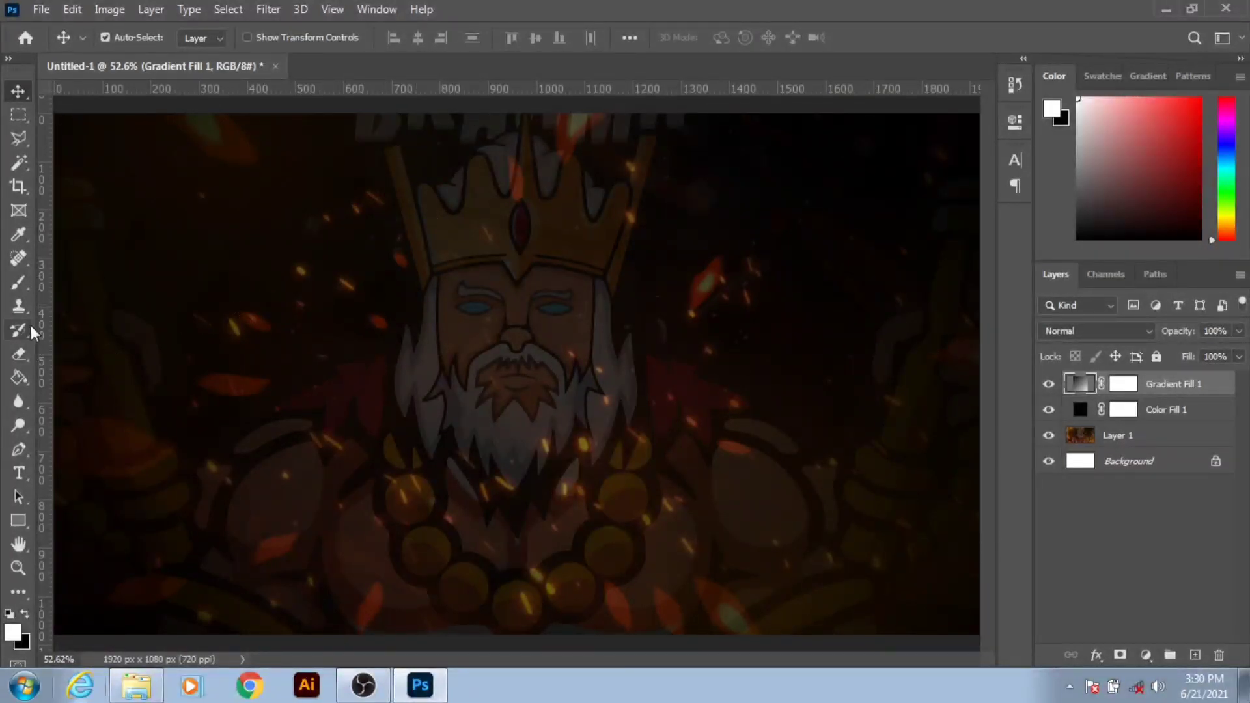
pyautogui.click(21, 475)
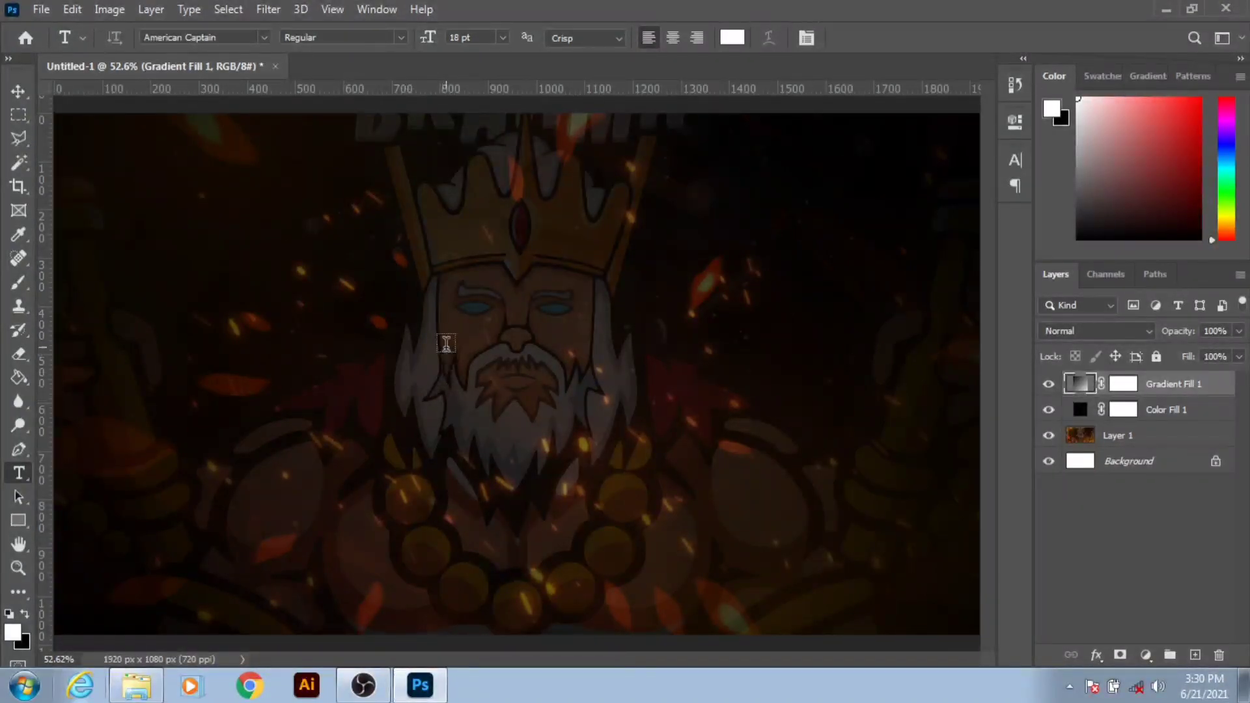
pyautogui.click(429, 384)
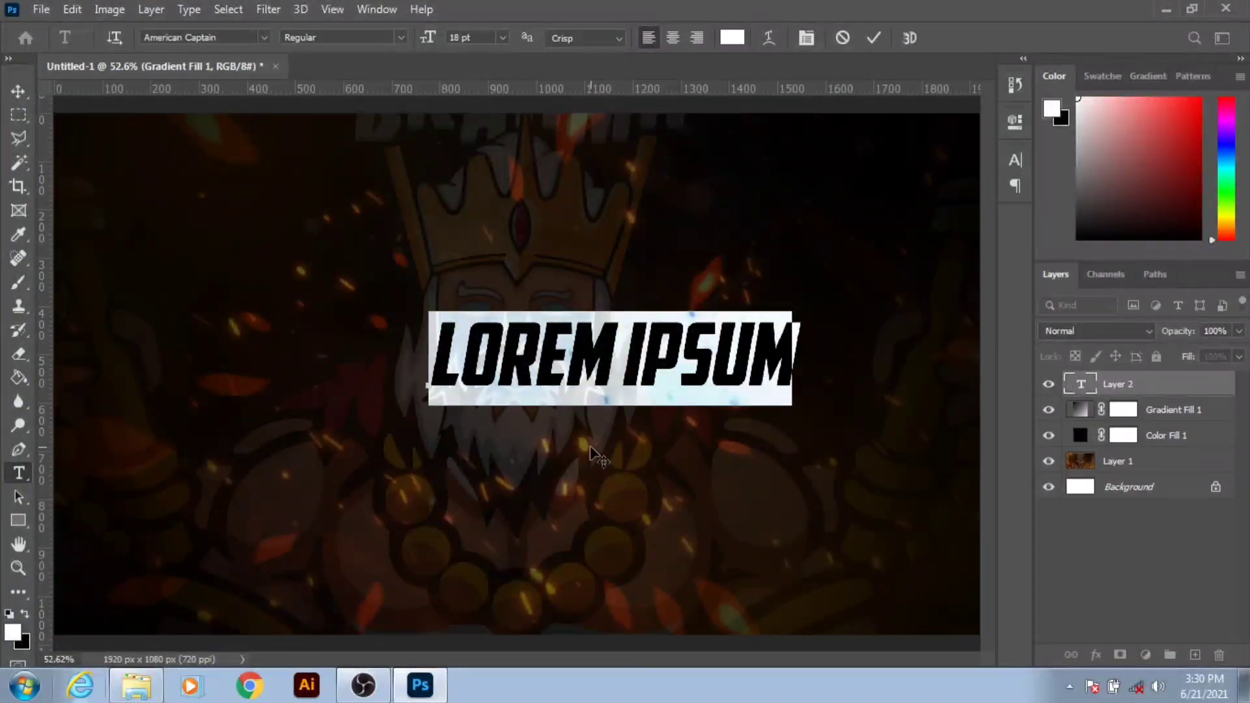
pyautogui.write('BG')
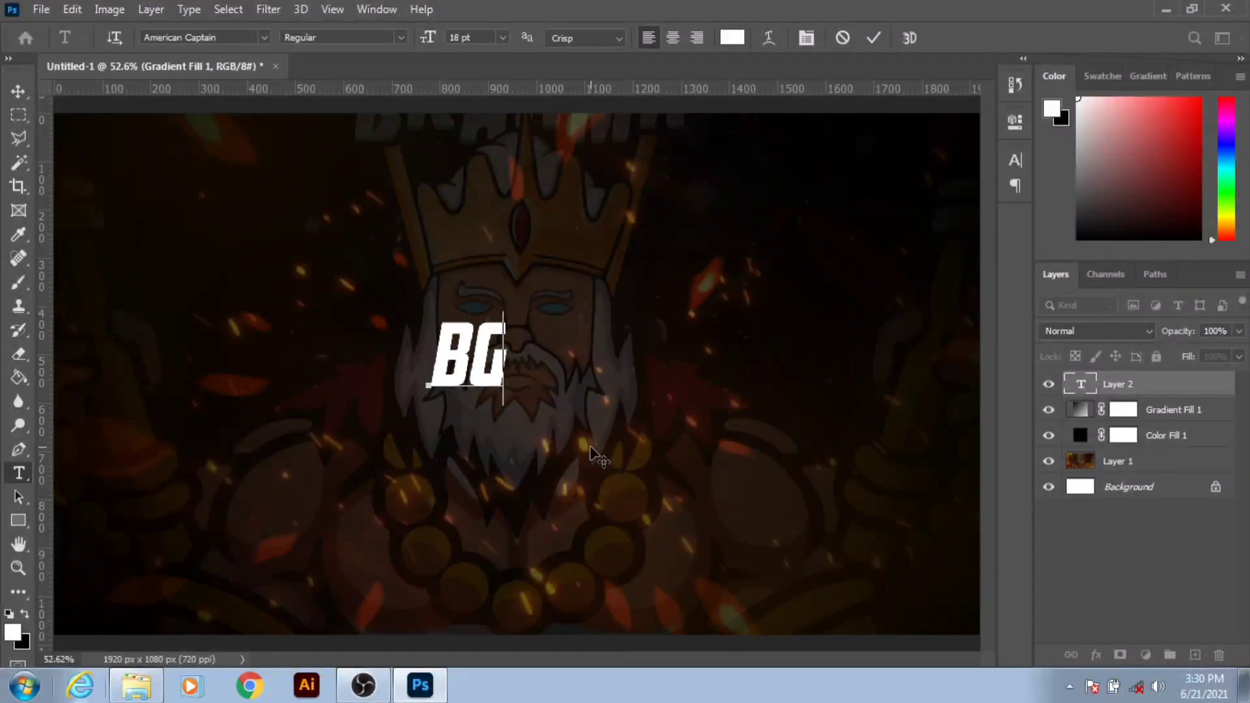
pyautogui.write('MI')
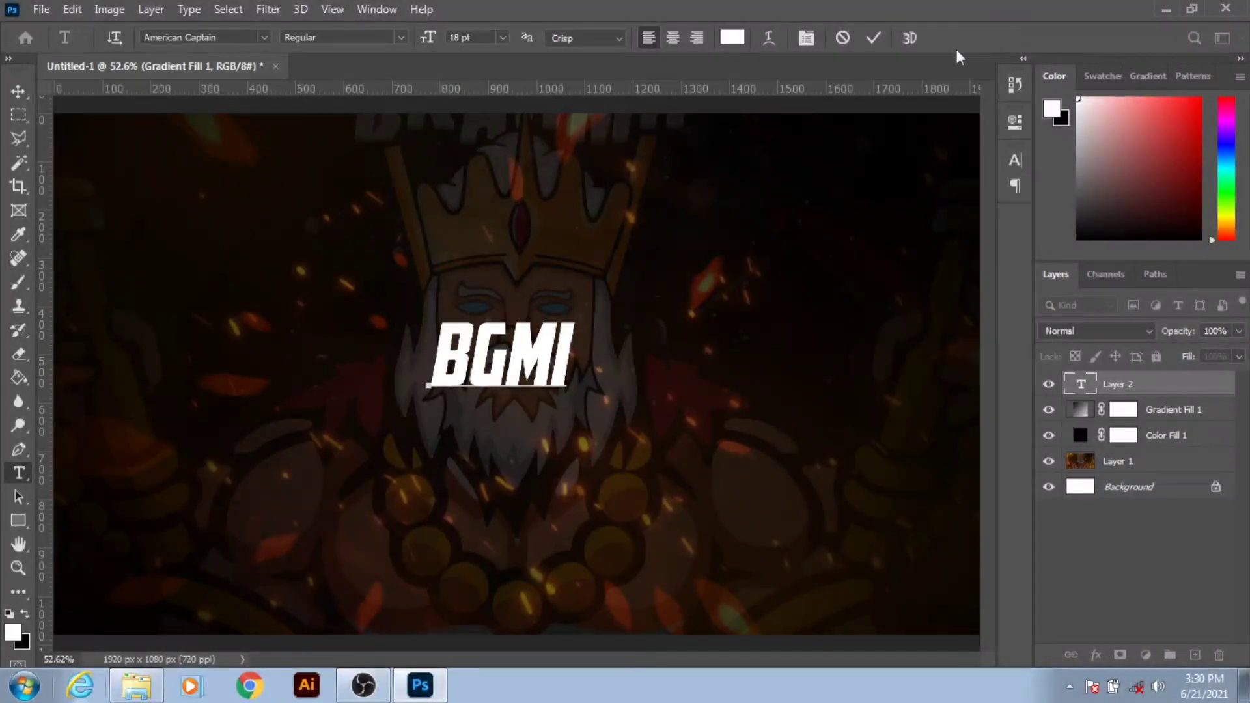
pyautogui.click(873, 37)
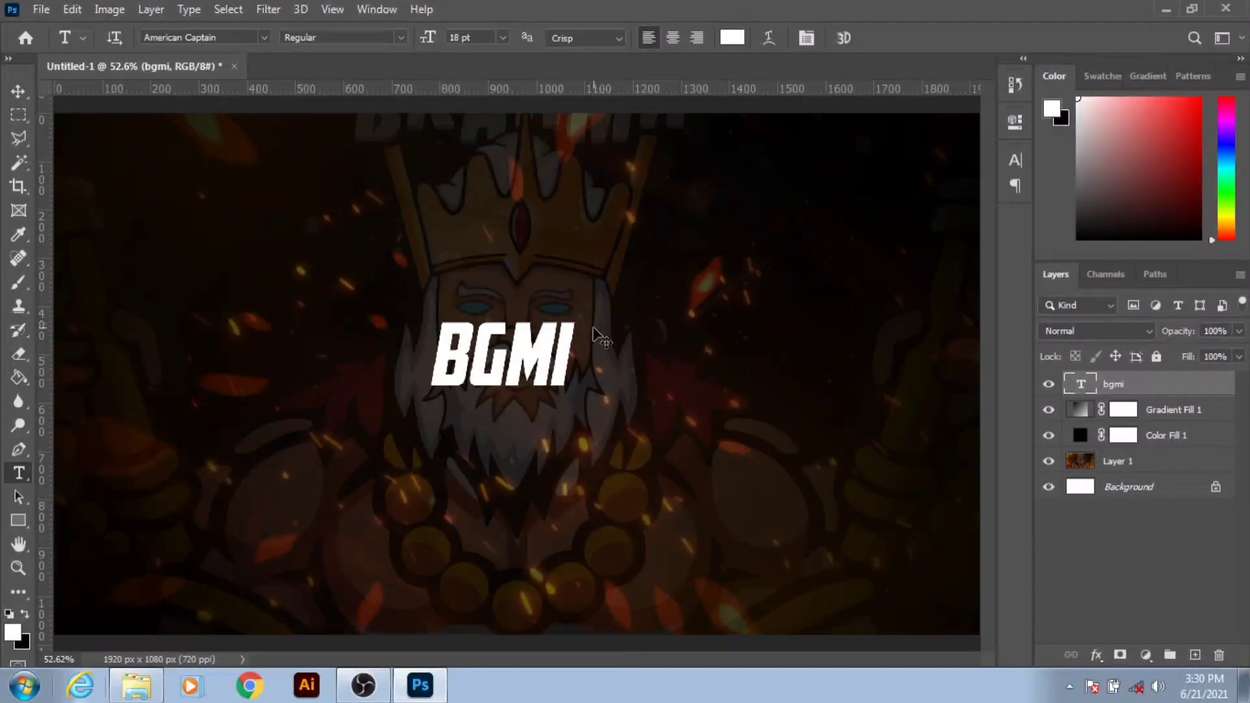
# - Cancel a free transform on BGMI and keep the font style at Regular
pyautogui.hotkey('ctrl', 't')
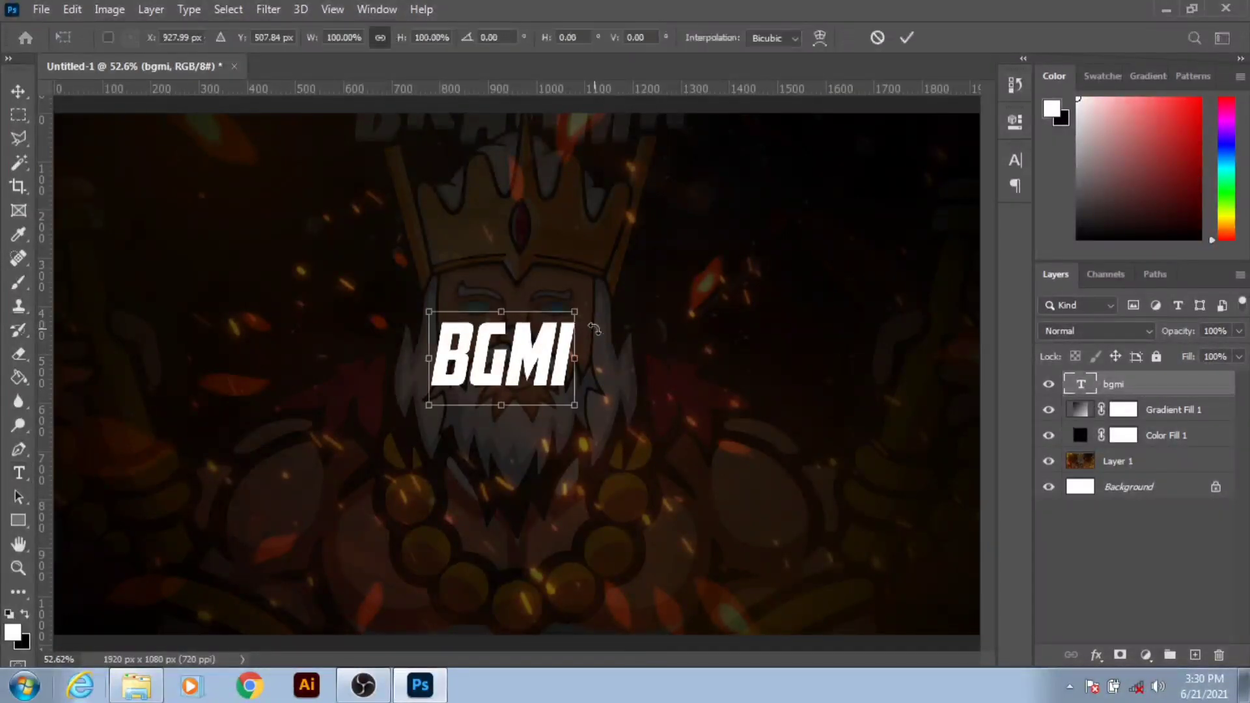
pyautogui.click(873, 39)
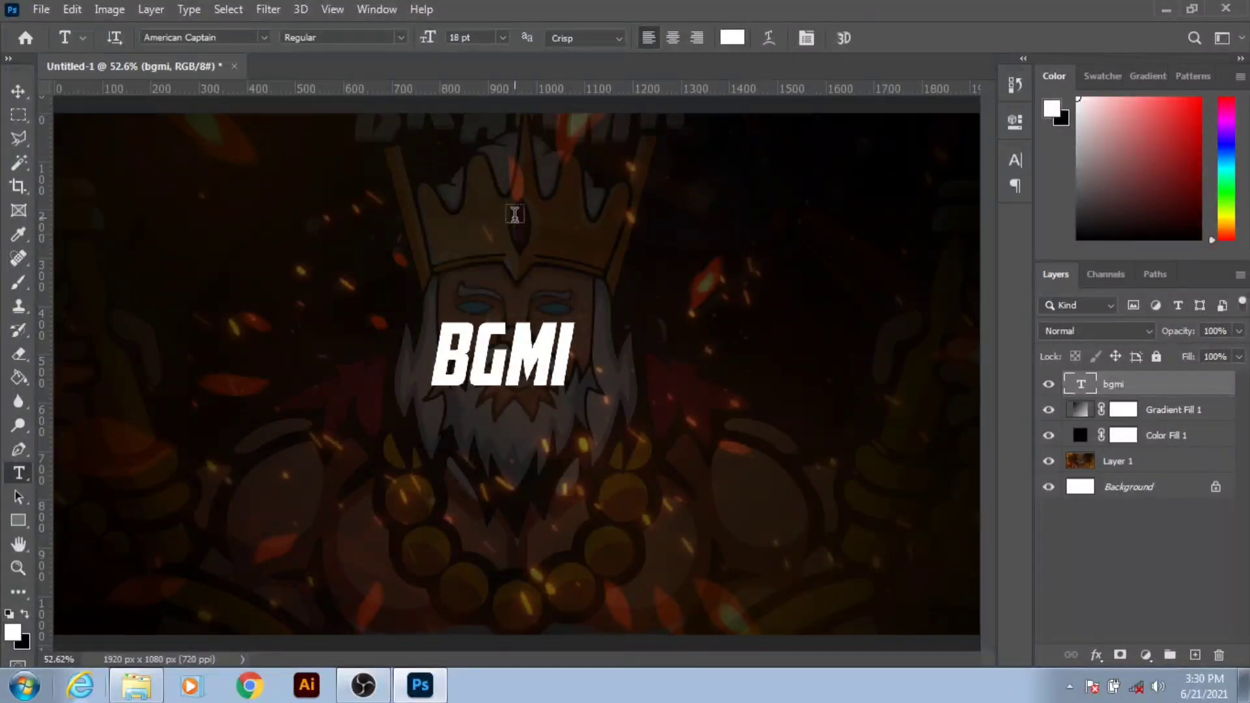
pyautogui.click(401, 36)
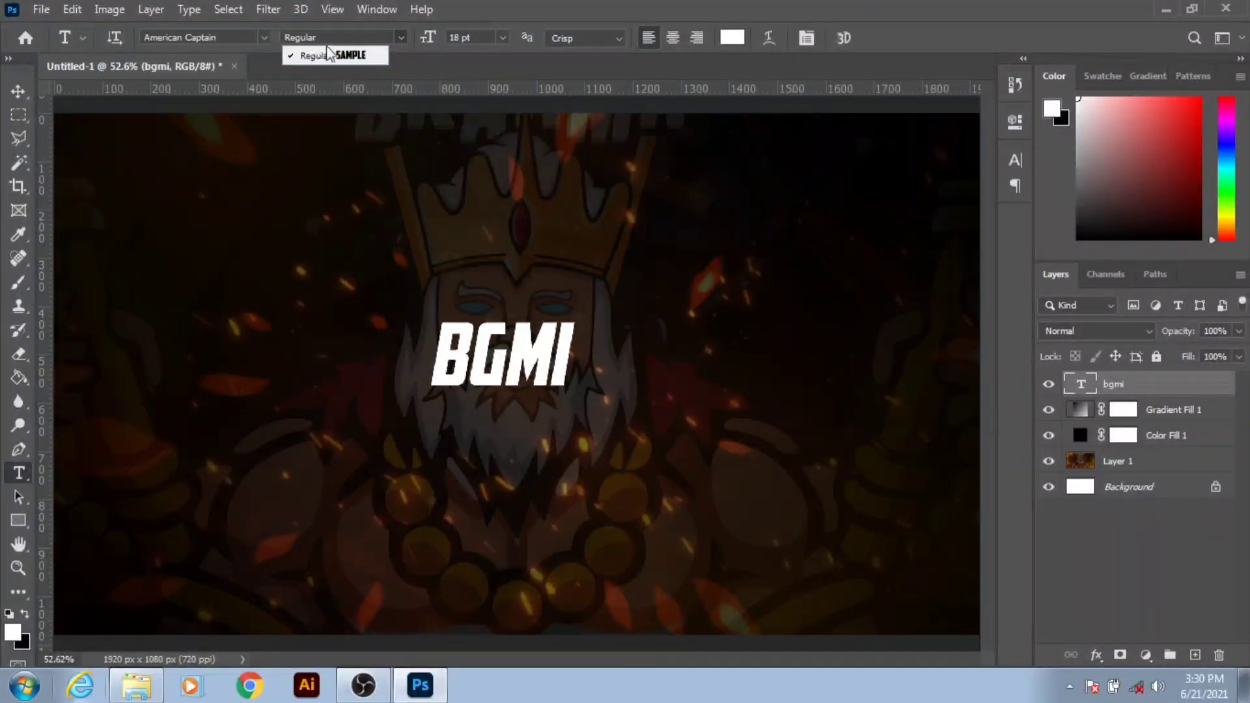
pyautogui.click(482, 70)
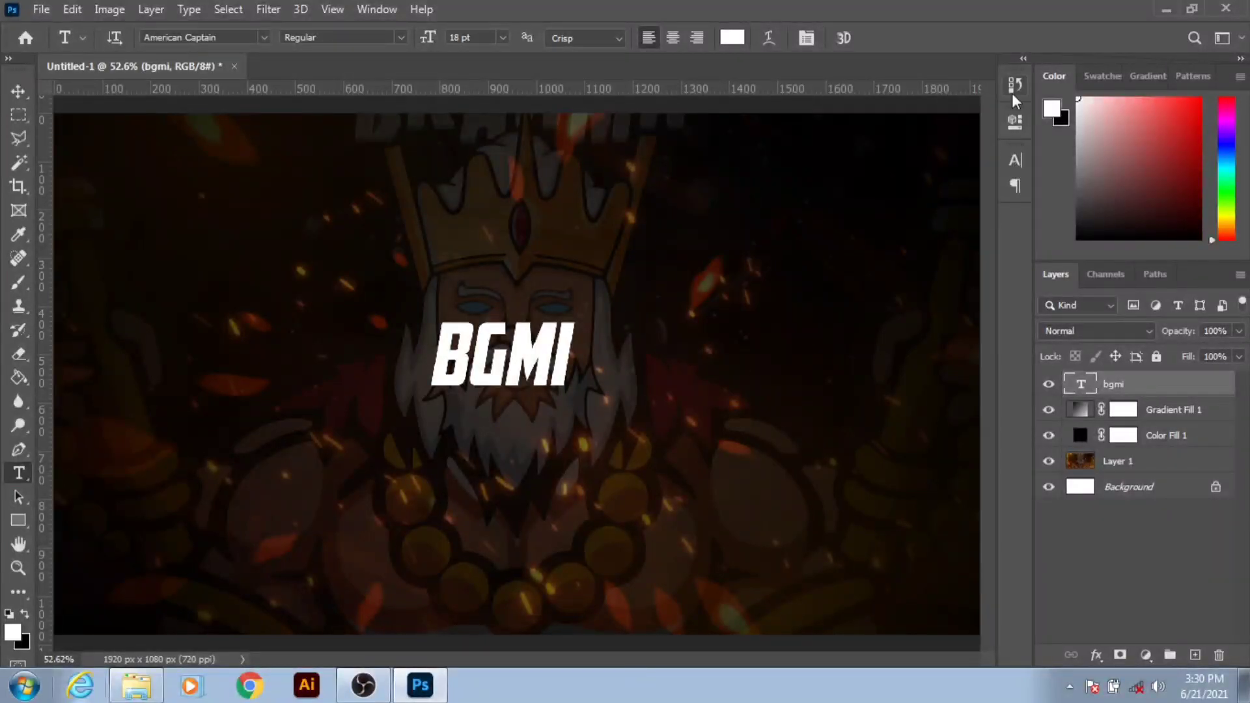
pyautogui.click(369, 14)
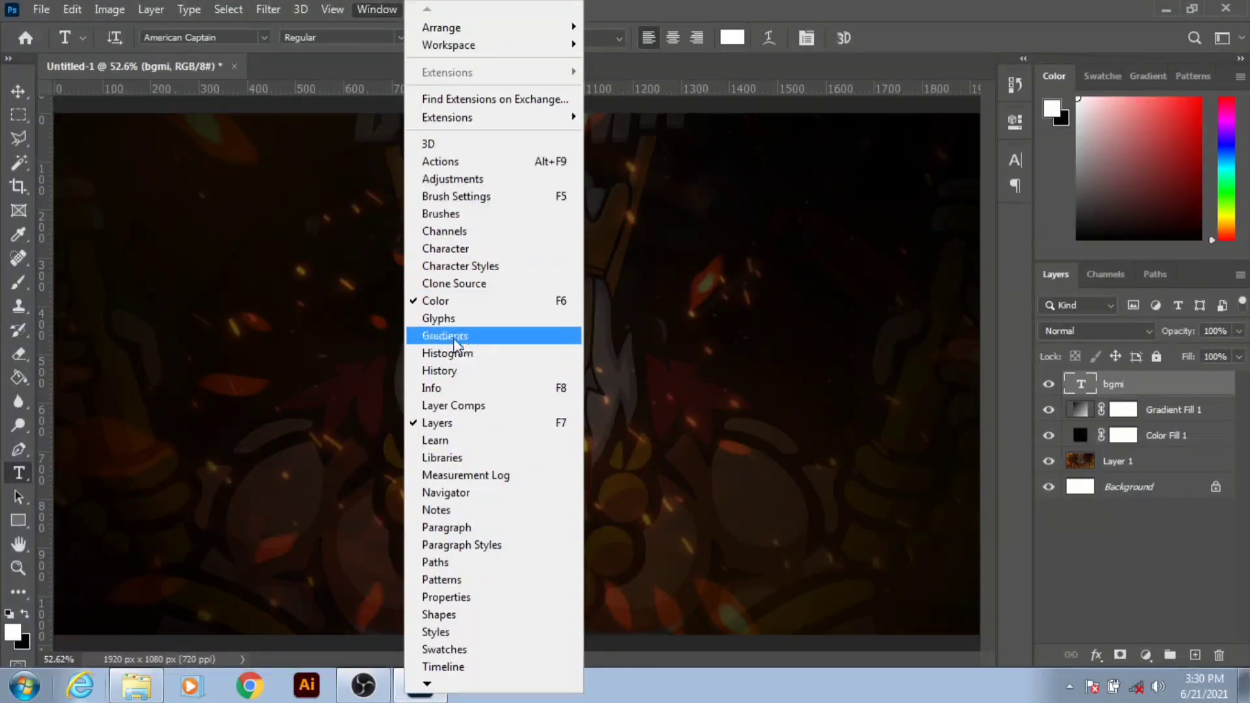
pyautogui.click(462, 250)
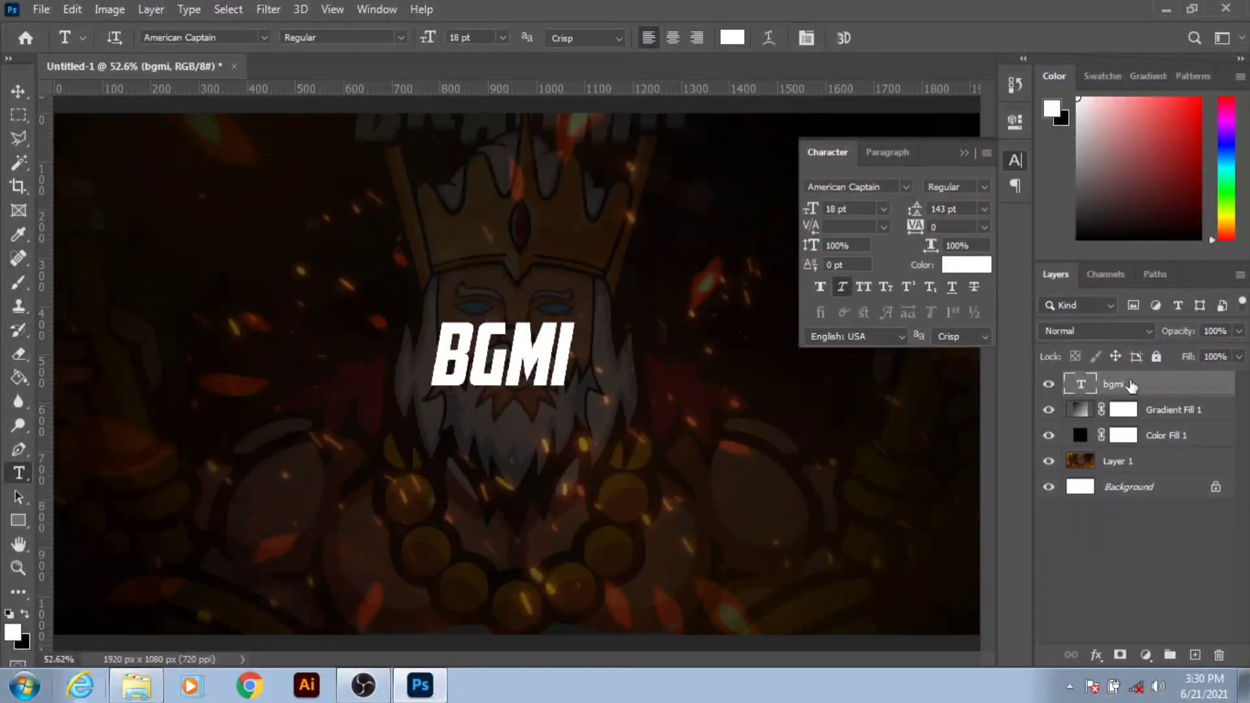
pyautogui.click(841, 290)
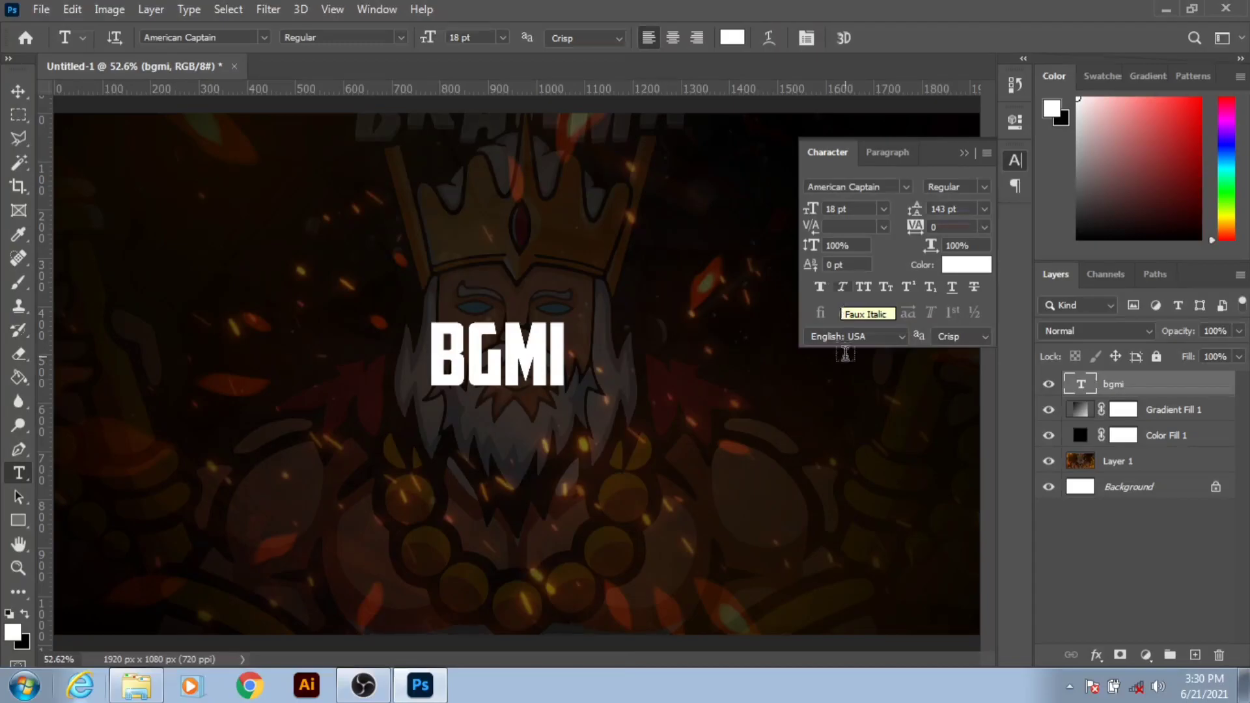
pyautogui.click(843, 286)
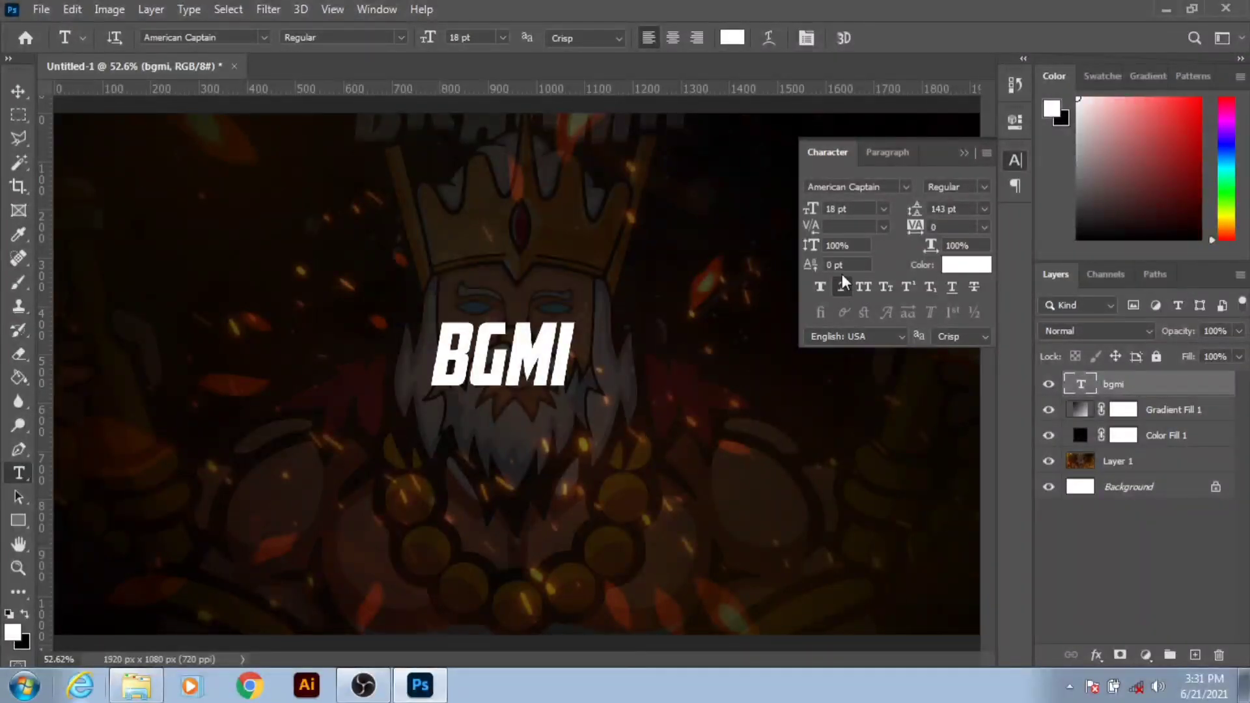
pyautogui.click(965, 155)
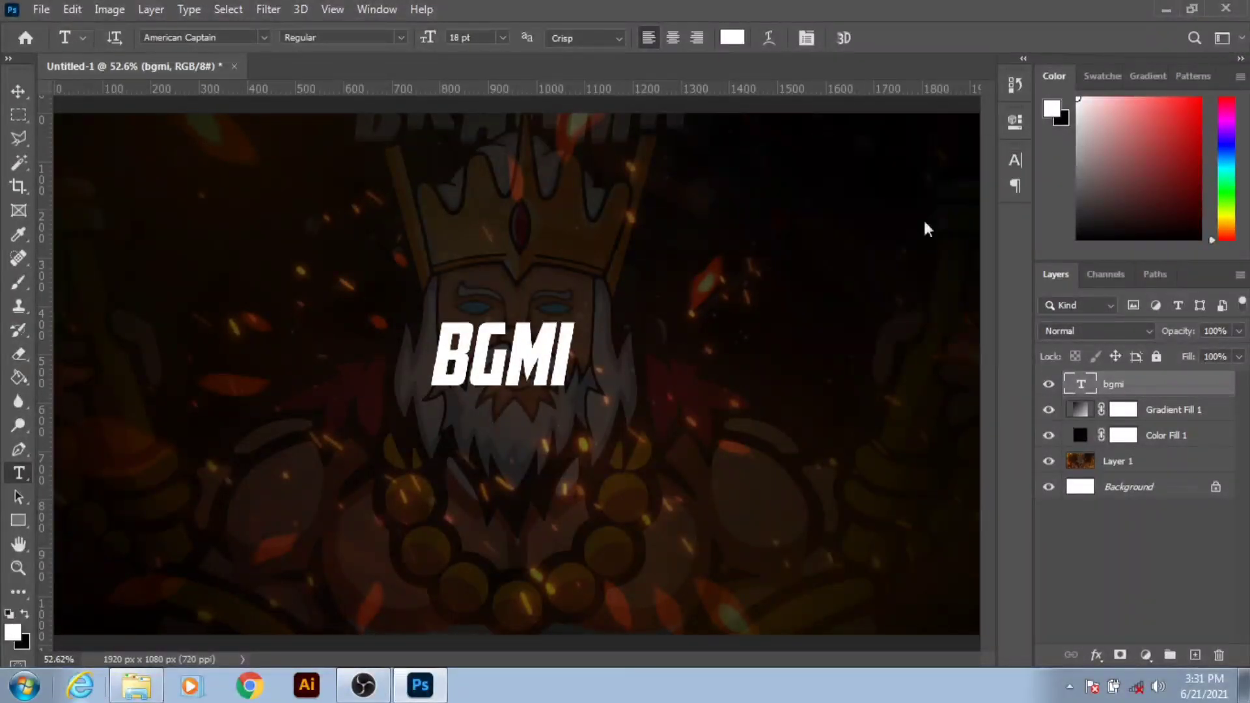
# - Scale the BGMI title to about 221% around its centre and move it higher
pyautogui.click(19, 89)
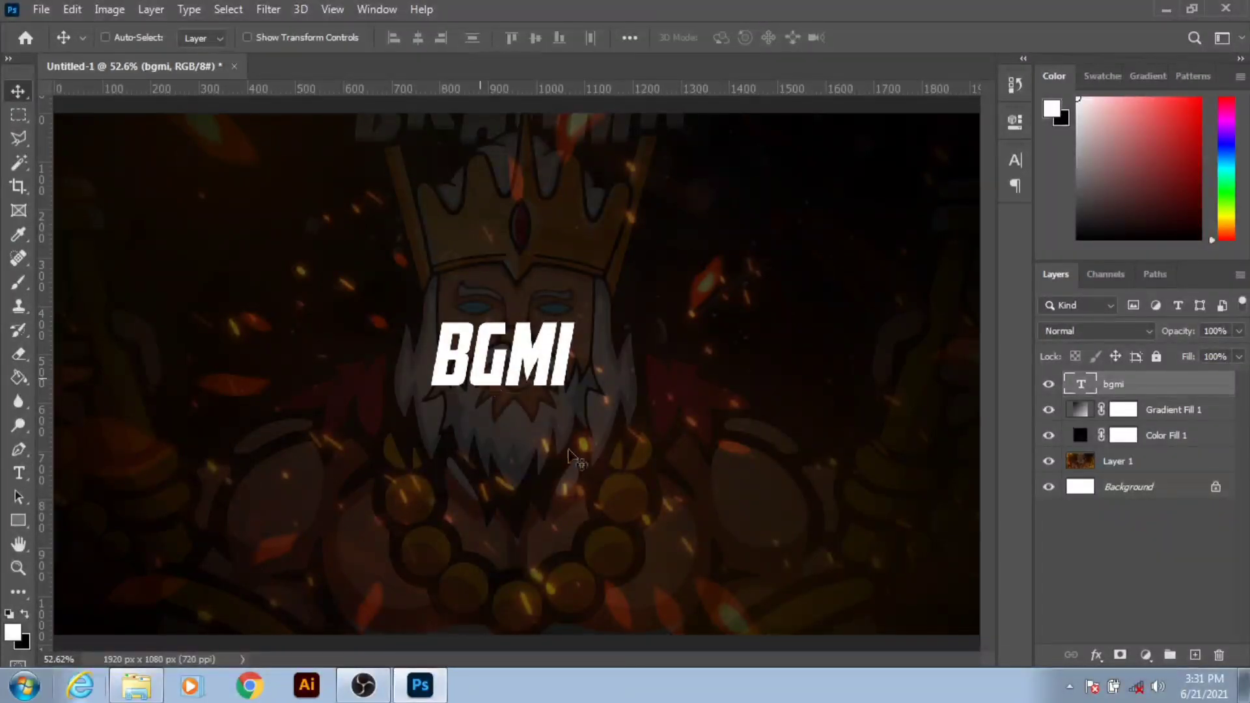
pyautogui.hotkey('ctrl', 't')
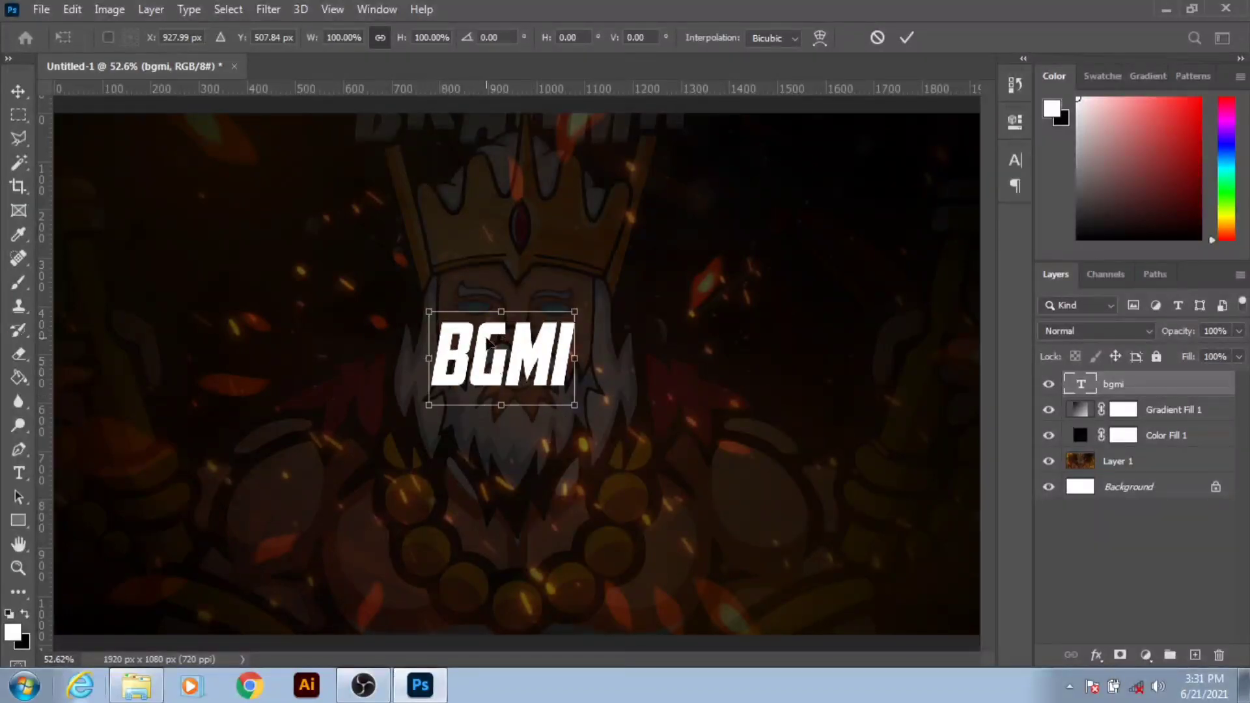
pyautogui.moveTo(574, 405); pyautogui.dragTo(672, 451)
pyautogui.moveTo(542, 385); pyautogui.dragTo(542, 316)
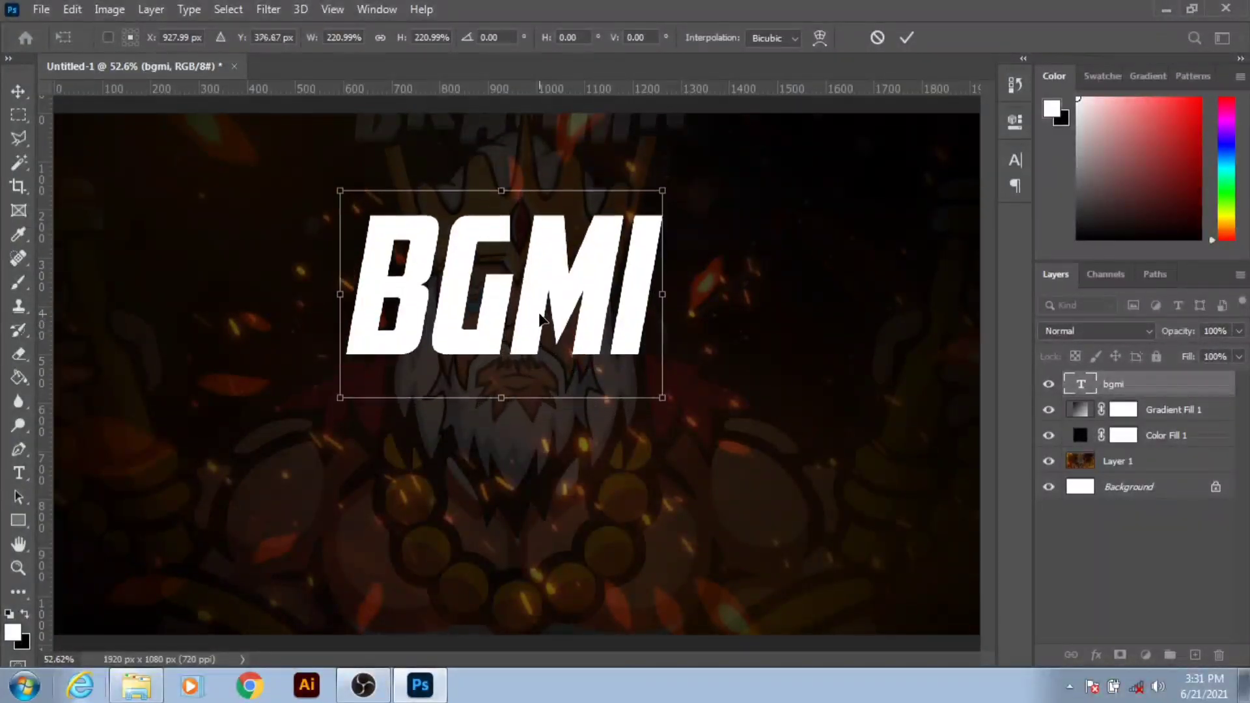
pyautogui.click(907, 39)
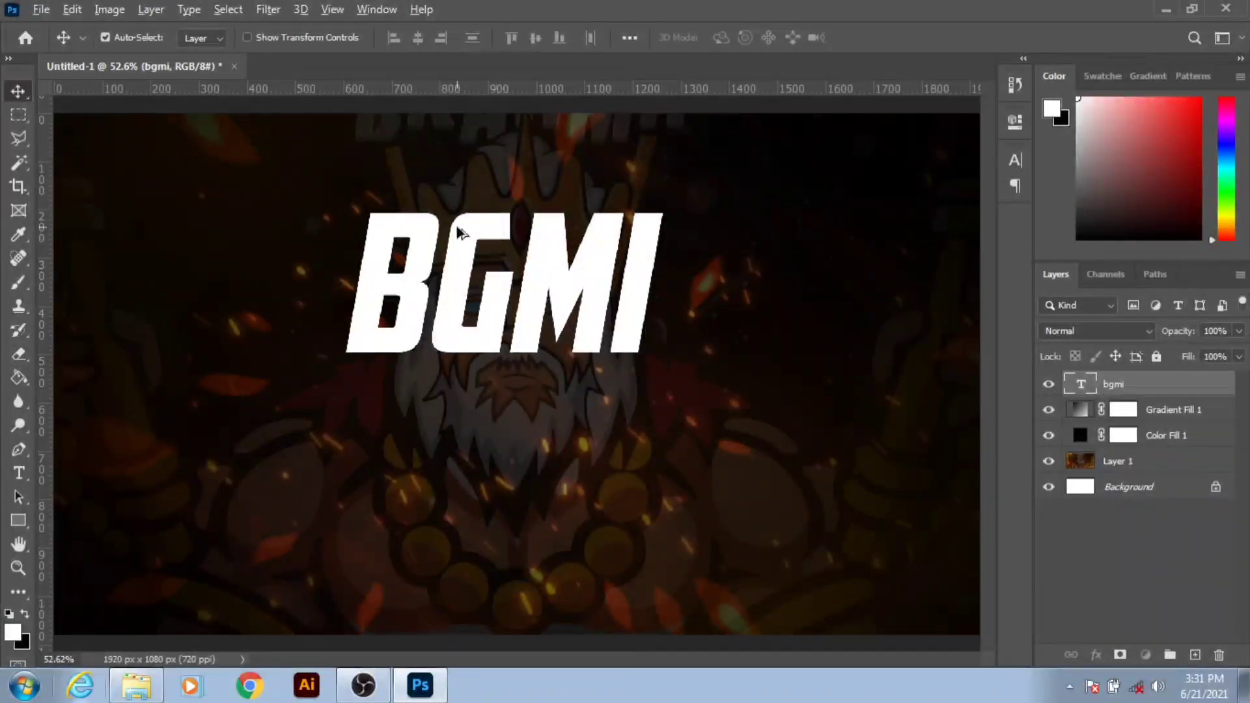
# - Duplicate the BGMI title just below itself and select all of the copy's text
pyautogui.moveTo(521, 422); pyautogui.dragTo(519, 480)
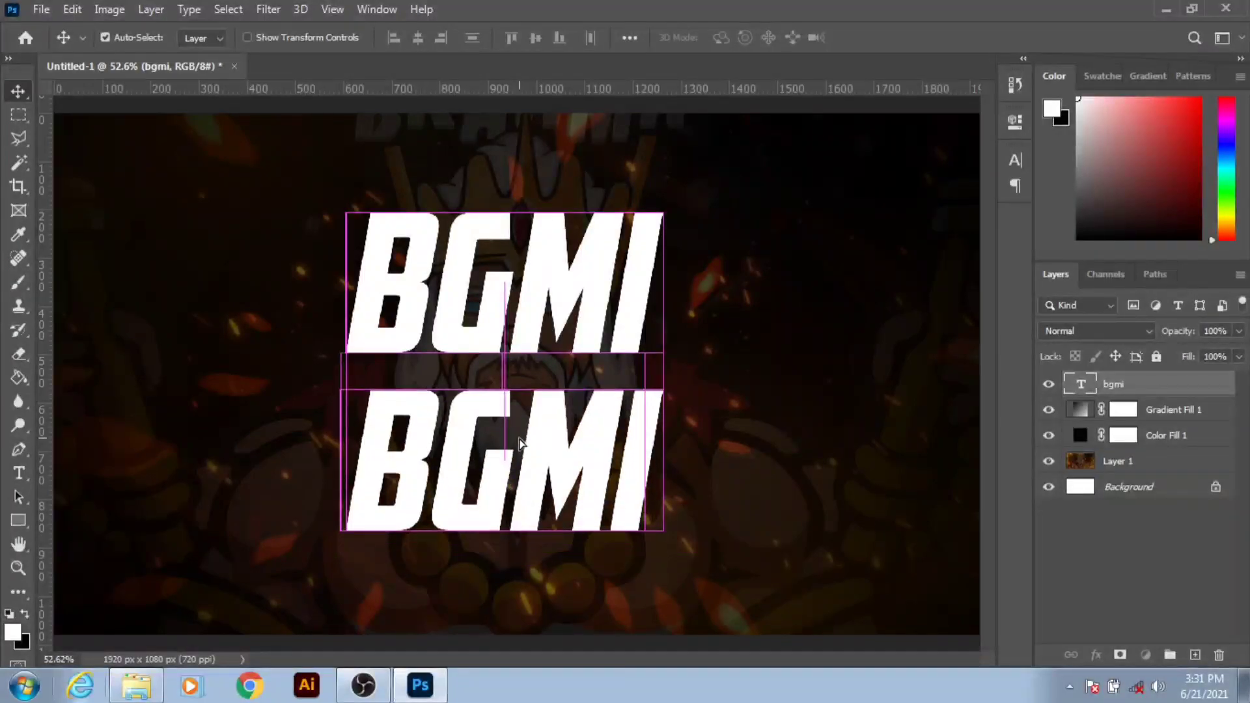
pyautogui.moveTo(519, 480); pyautogui.dragTo(523, 449)
pyautogui.press('t')
pyautogui.click(527, 445)
pyautogui.hotkey('ctrl', 'a')
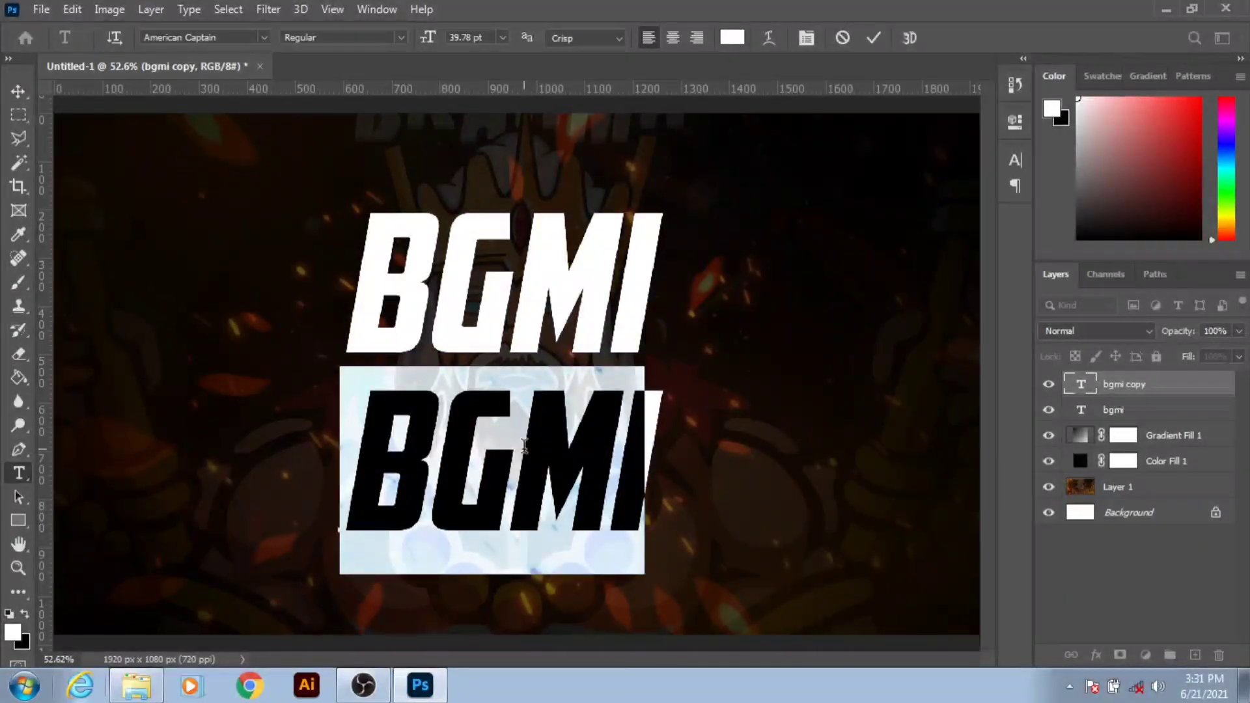
# - Retype the copied line as 'PHOTOSHOP' and commit it
pyautogui.write('PHOTO')
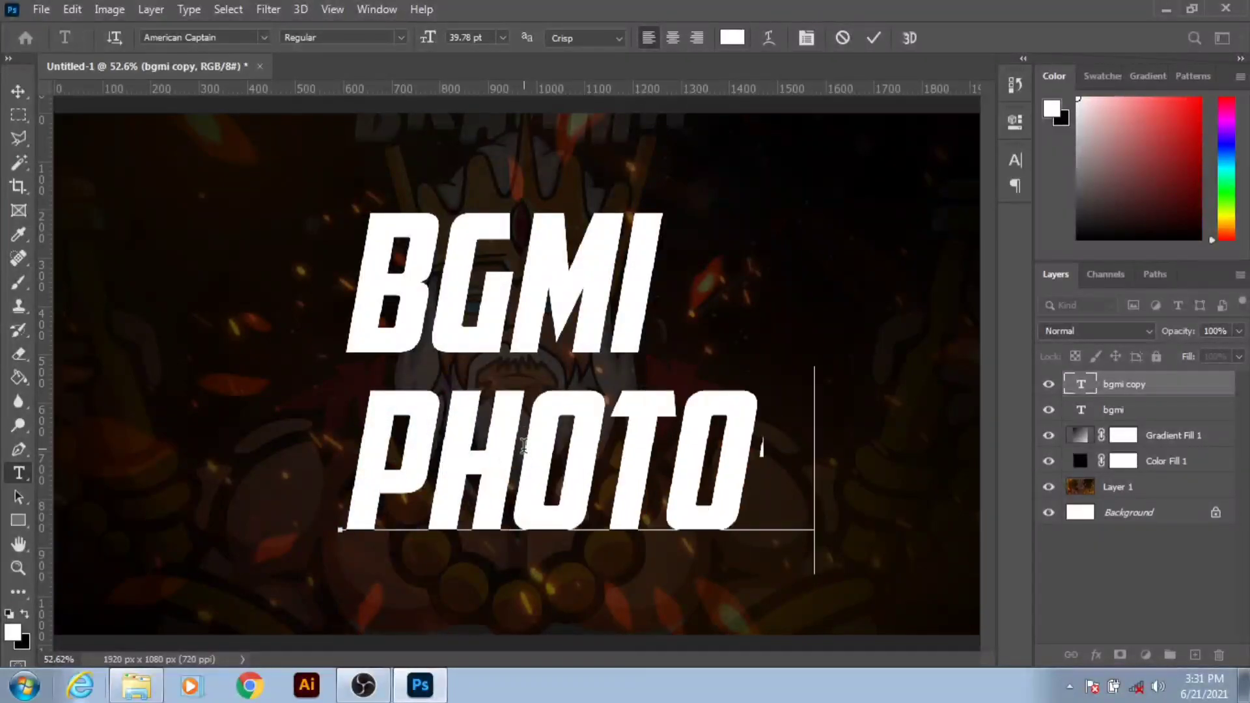
pyautogui.write('SHO')
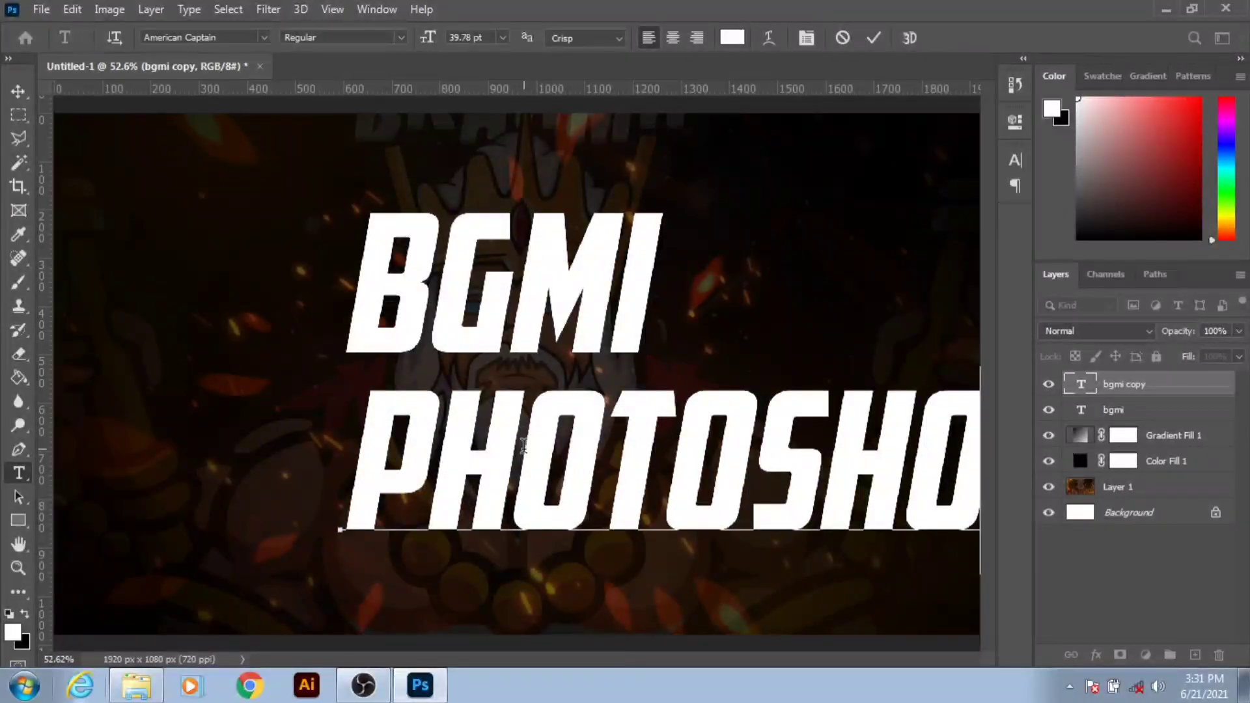
pyautogui.press('BackSpace')
pyautogui.press('BackSpace')
pyautogui.press('BackSpace')
pyautogui.press('BackSpace')
pyautogui.write('O')
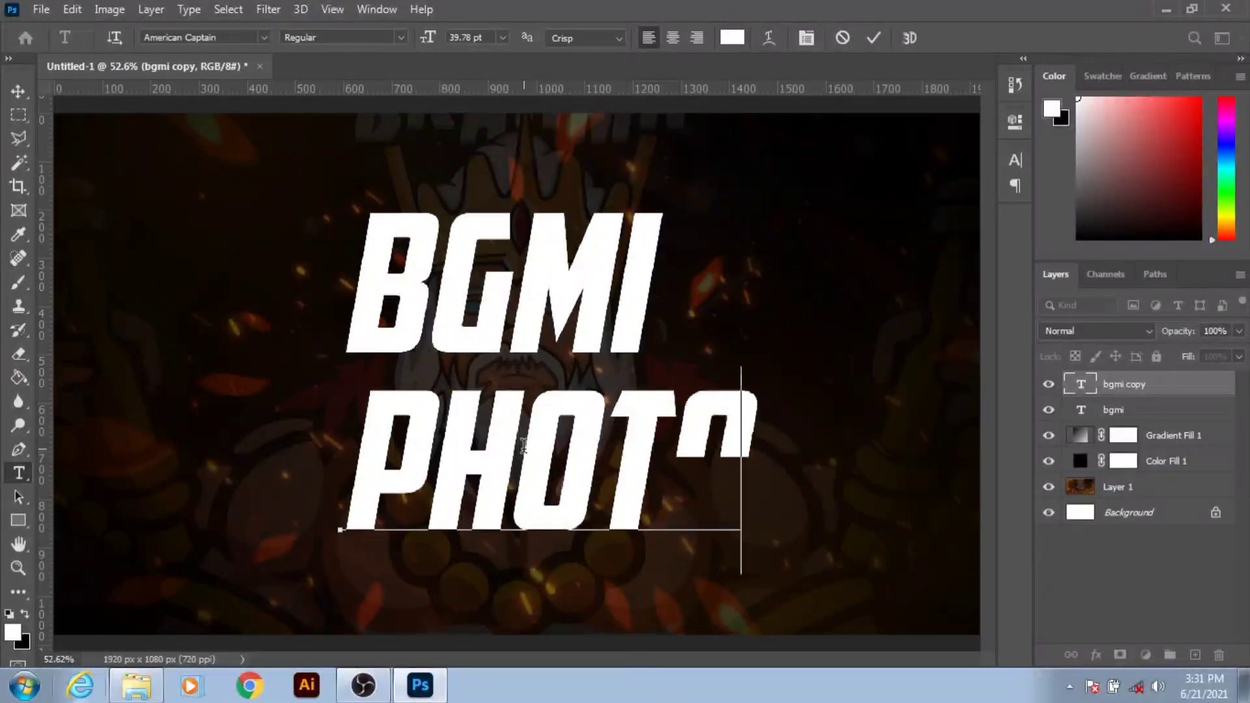
pyautogui.write('T')
pyautogui.press('BackSpace')
pyautogui.write('S')
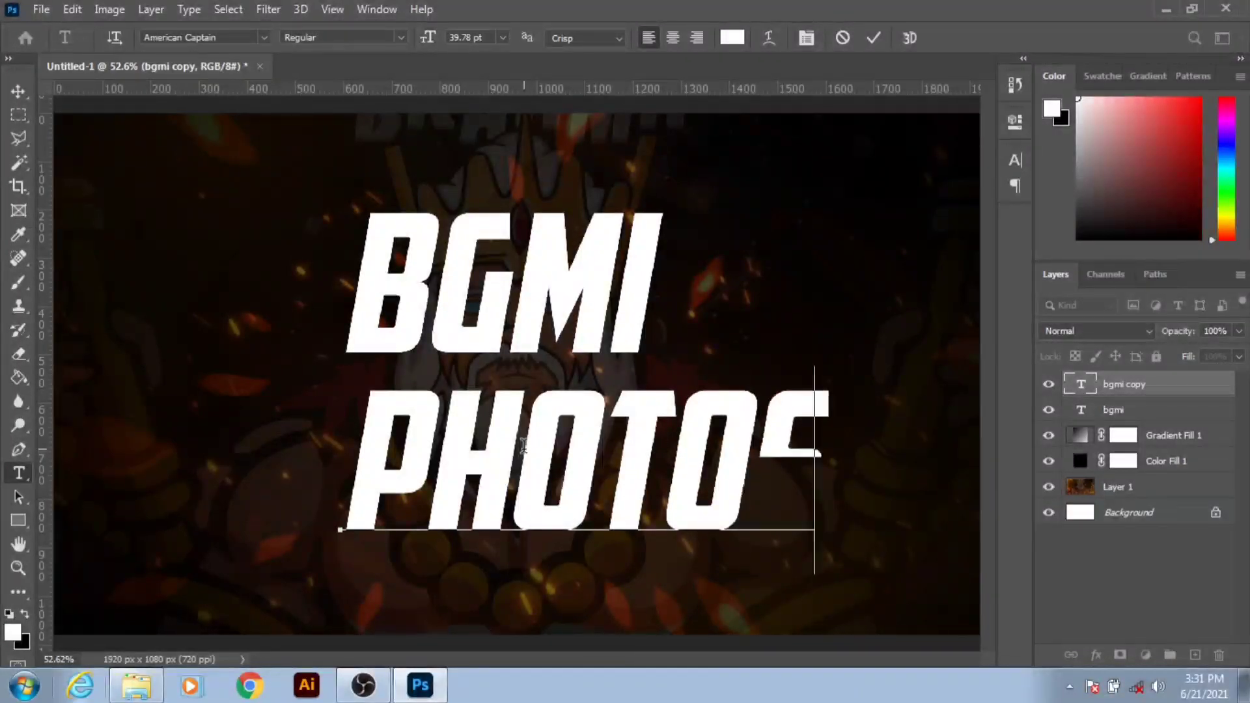
pyautogui.write('HO')
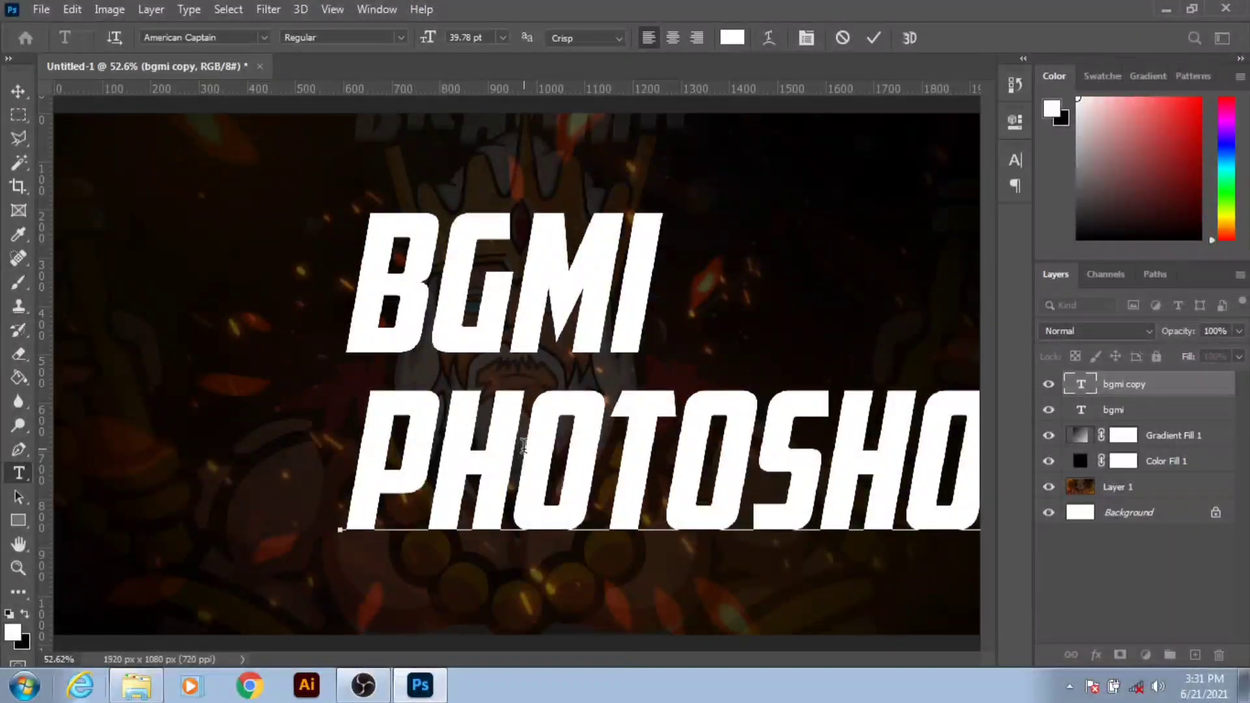
pyautogui.click(872, 38)
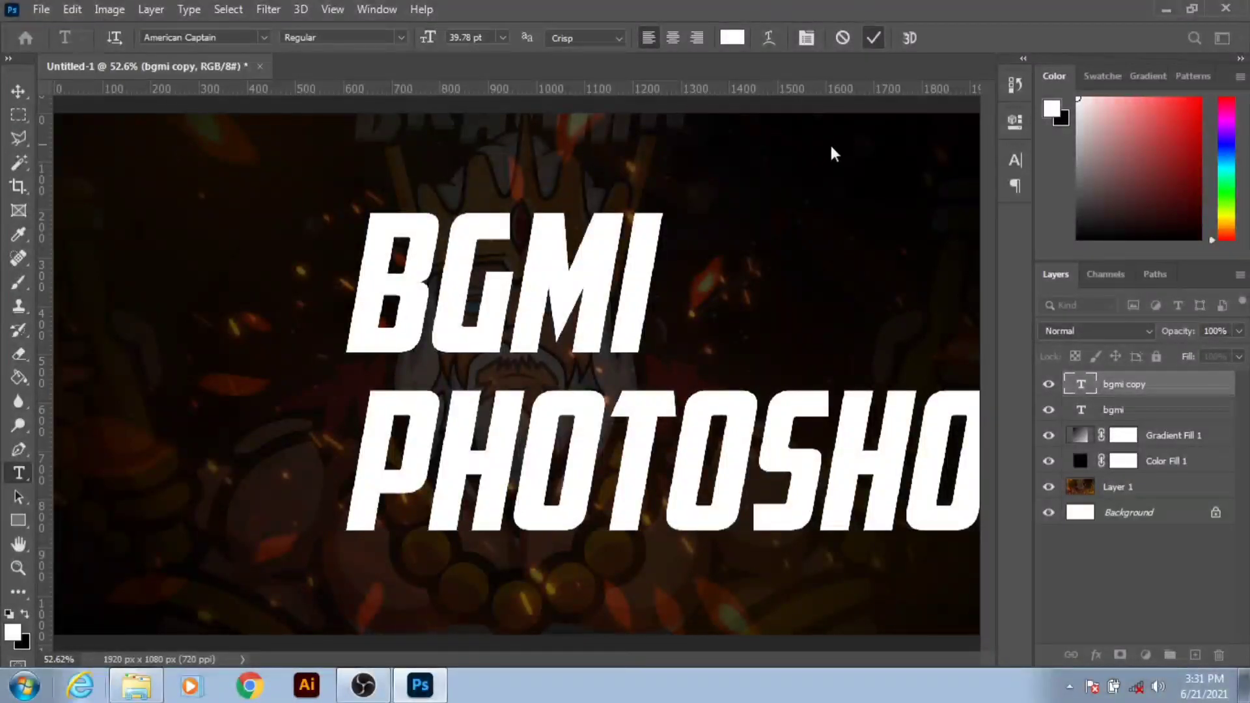
pyautogui.hotkey('ctrl', 't')
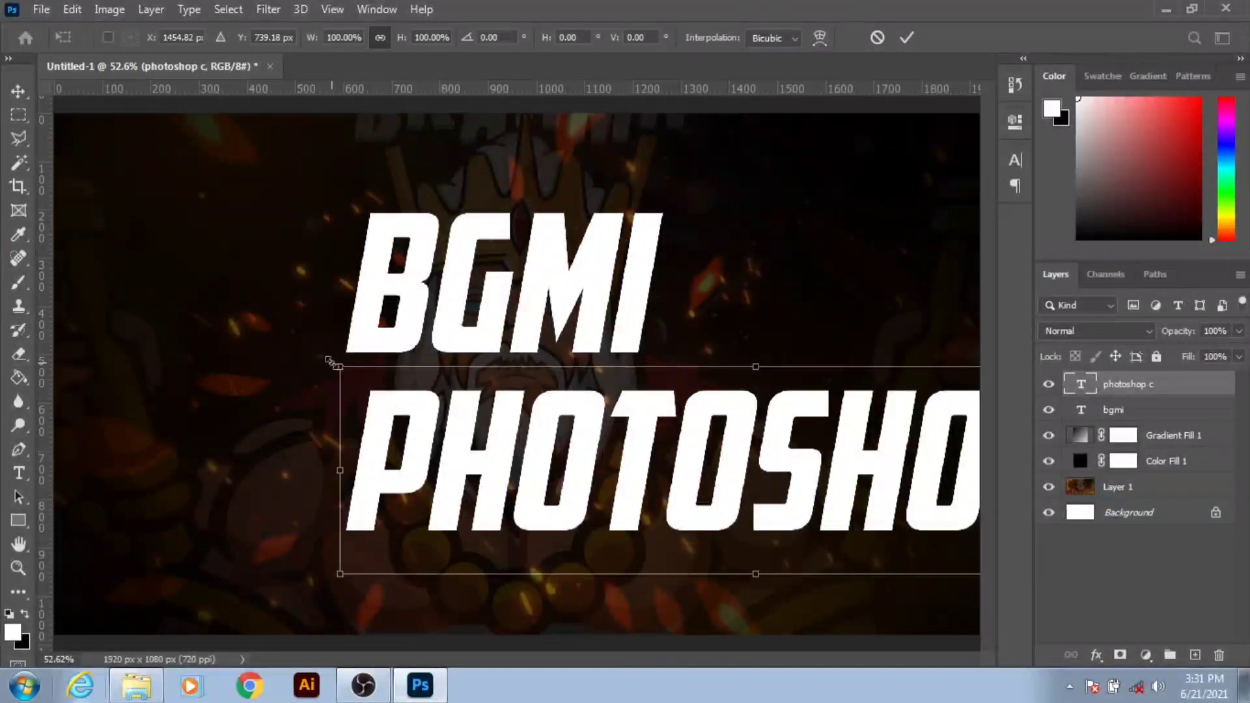
# - Shrink the subtitle to about 35% under BGMI and add a 'C' so it reads PHOTOSHOP CC
pyautogui.moveTo(331, 363)
pyautogui.mouseDown()
pyautogui.moveTo(519, 465)
pyautogui.moveTo(578, 432)
pyautogui.mouseUp()
pyautogui.moveTo(729, 469); pyautogui.dragTo(469, 405)
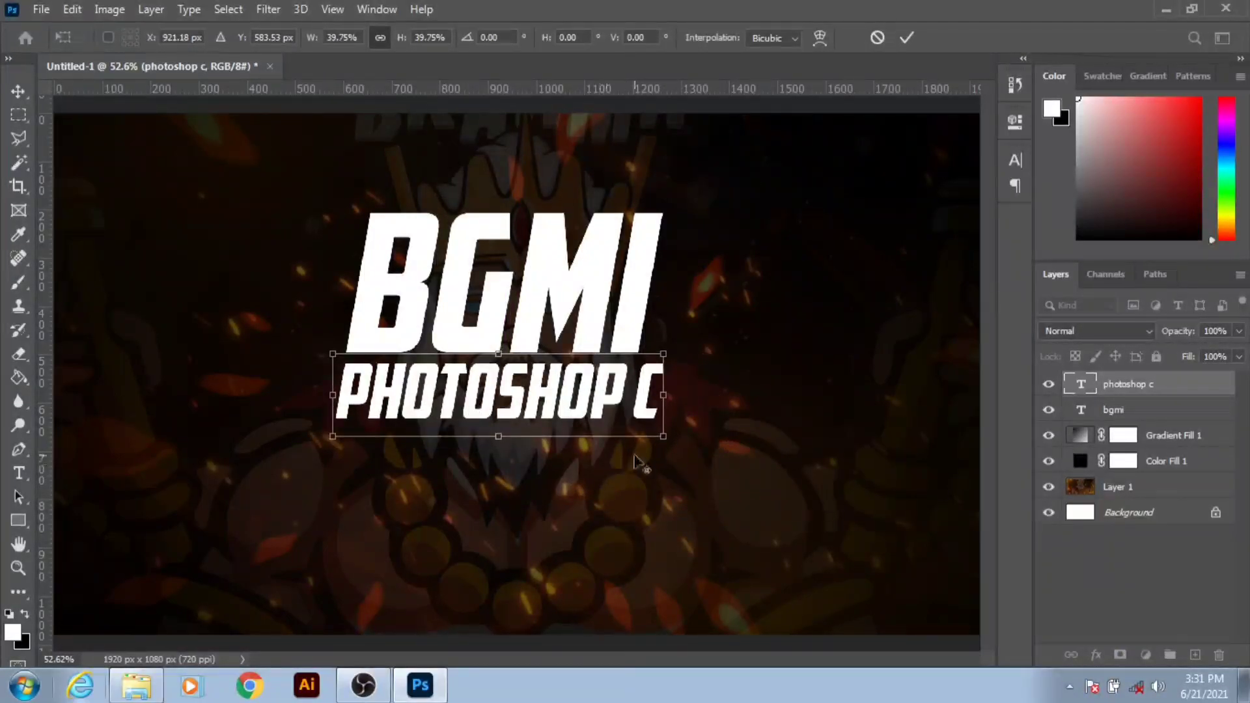
pyautogui.moveTo(662, 436); pyautogui.dragTo(641, 430)
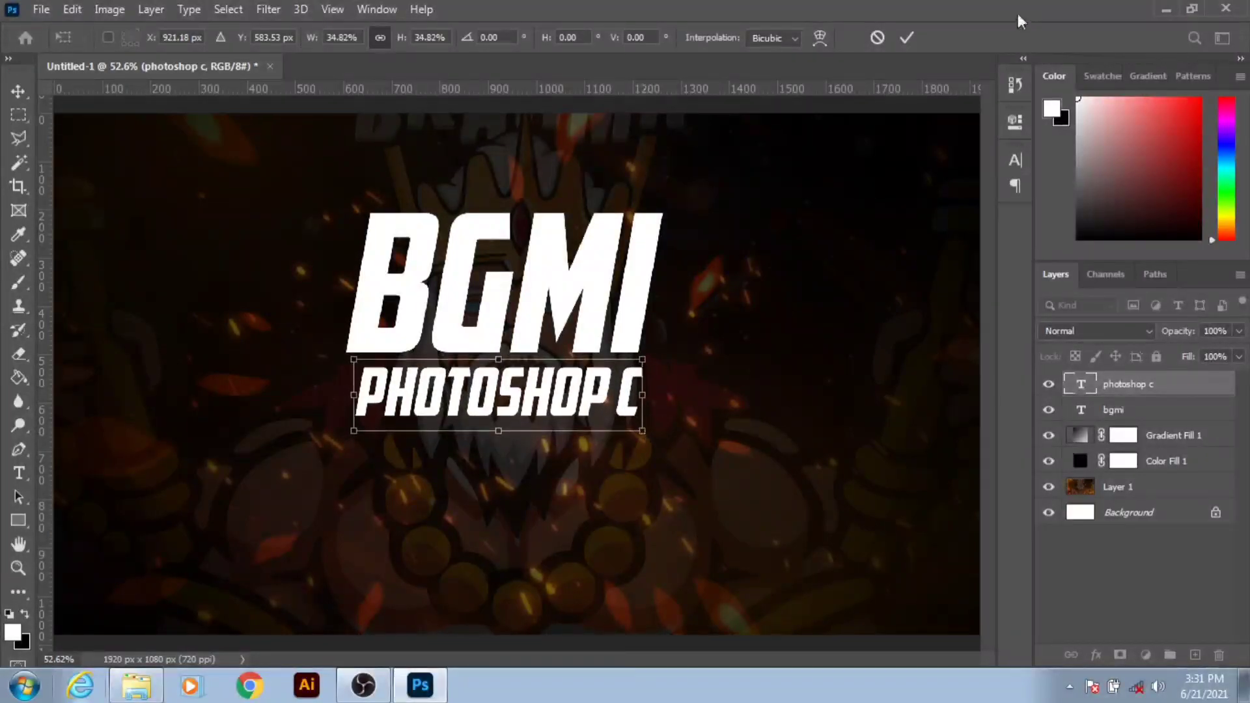
pyautogui.click(907, 37)
pyautogui.press('t')
pyautogui.click(632, 407)
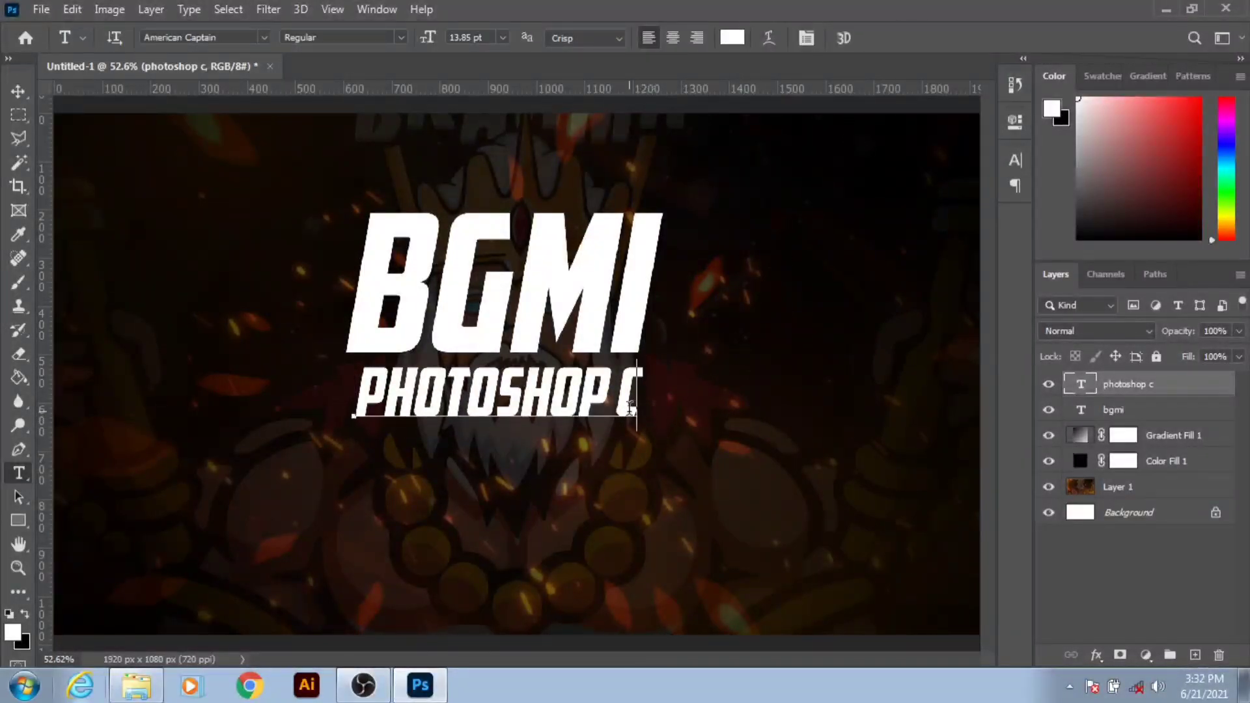
pyautogui.write('C')
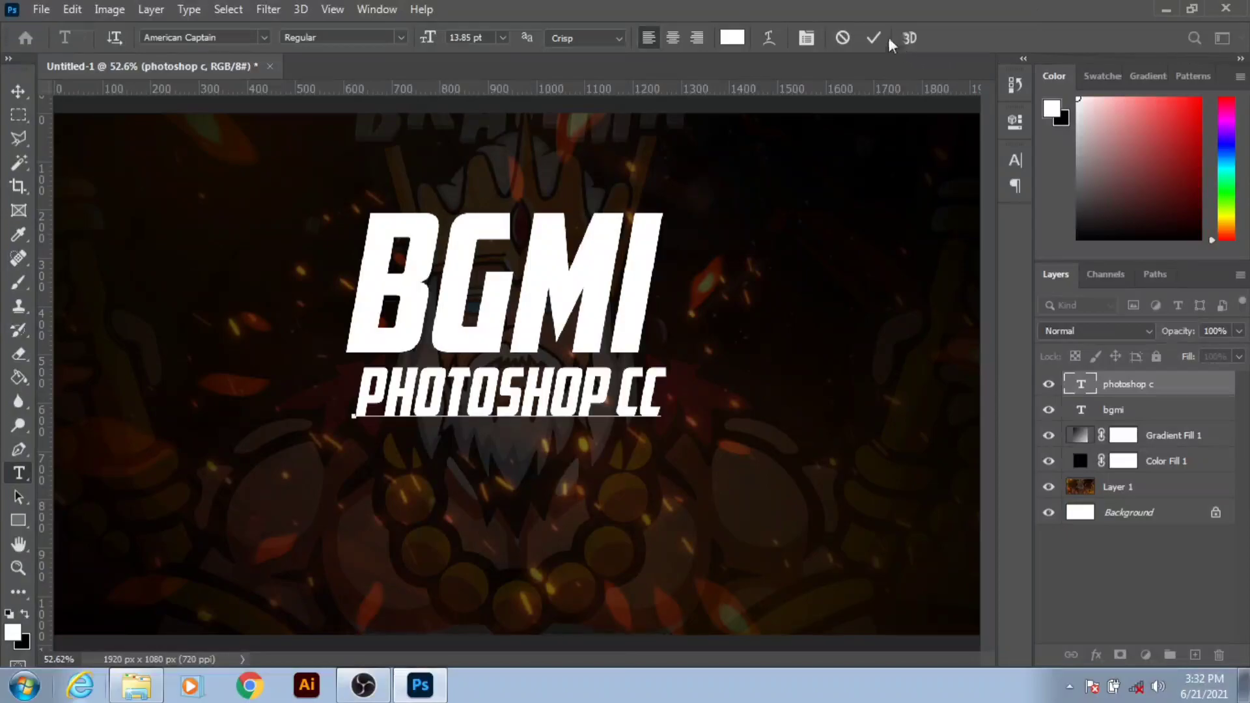
pyautogui.hotkey('ctrl', 'Return')
# - Nudge PHOTOSHOP CC left and scale it to about 96%
pyautogui.press('v')
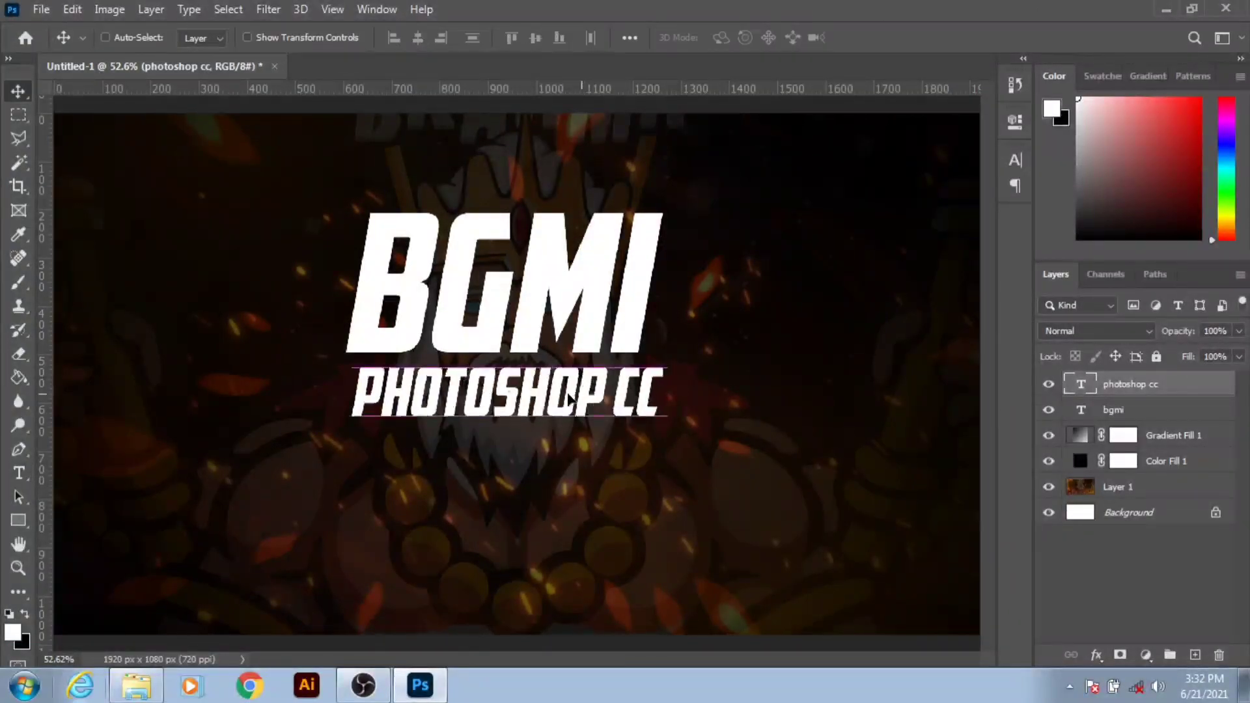
pyautogui.hotkey('shift', 'Left')
pyautogui.hotkey('shift', 'Left')
pyautogui.hotkey('shift', 'Left')
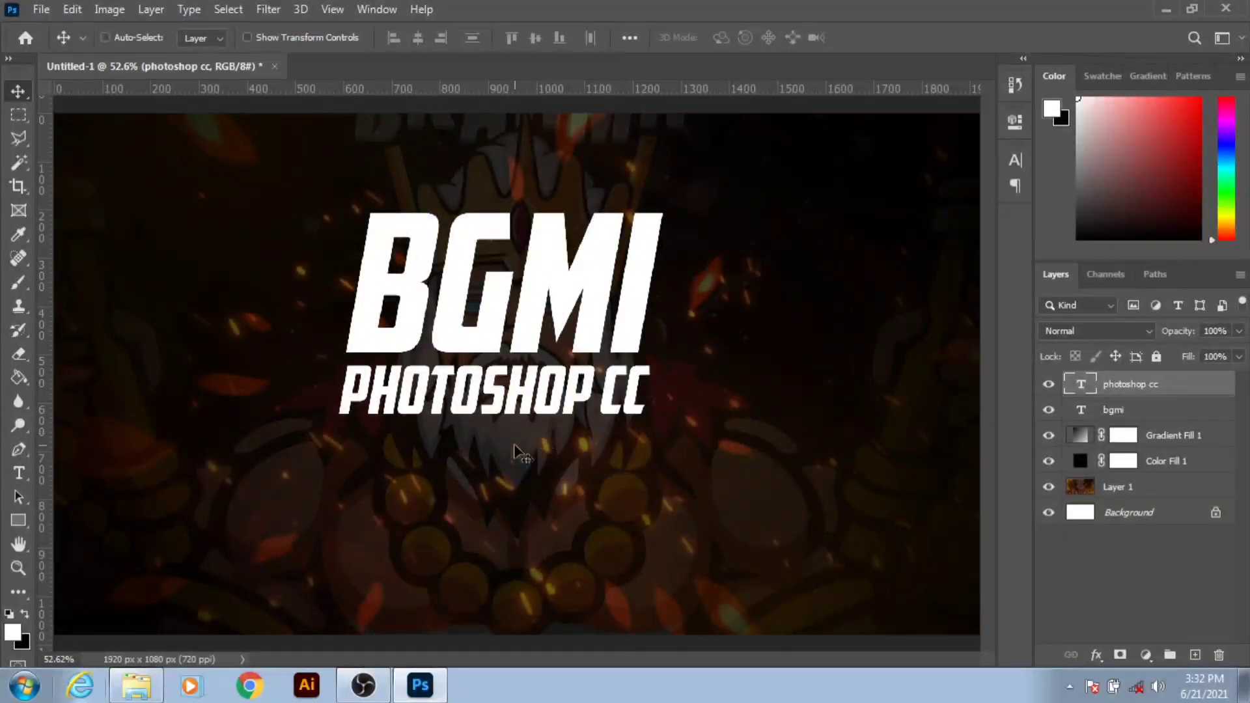
pyautogui.hotkey('ctrl', 't')
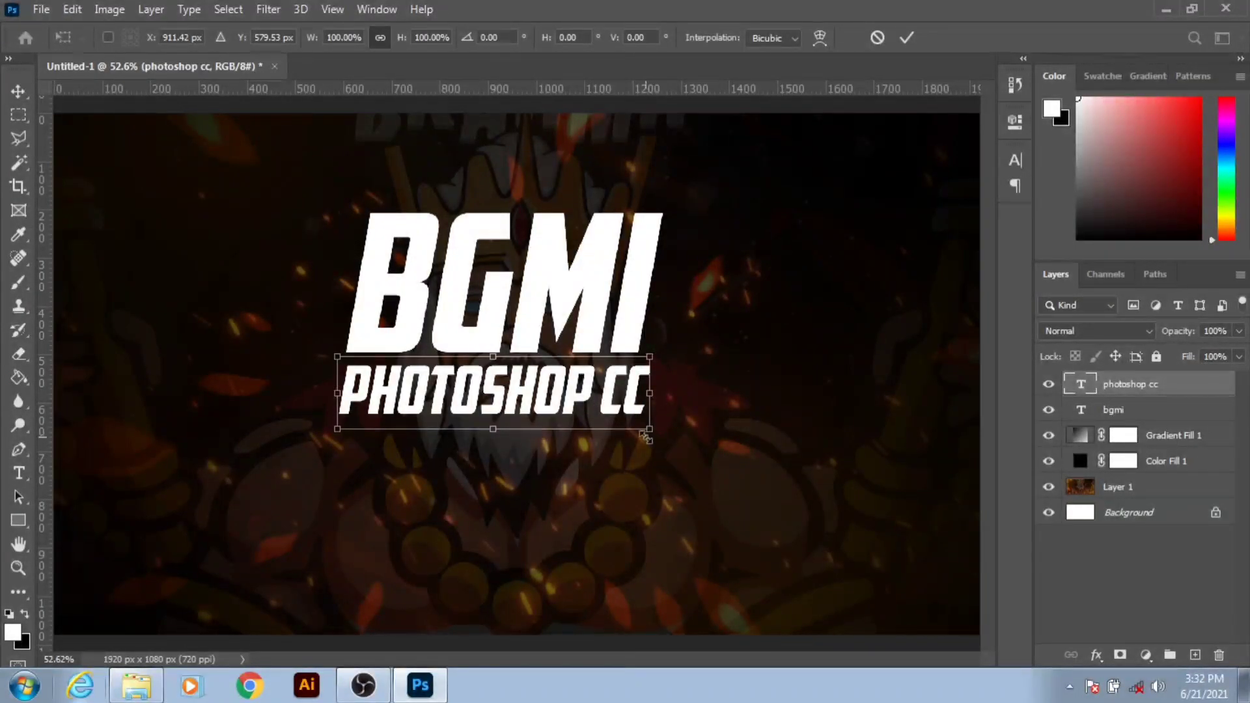
pyautogui.moveTo(646, 436); pyautogui.dragTo(642, 435)
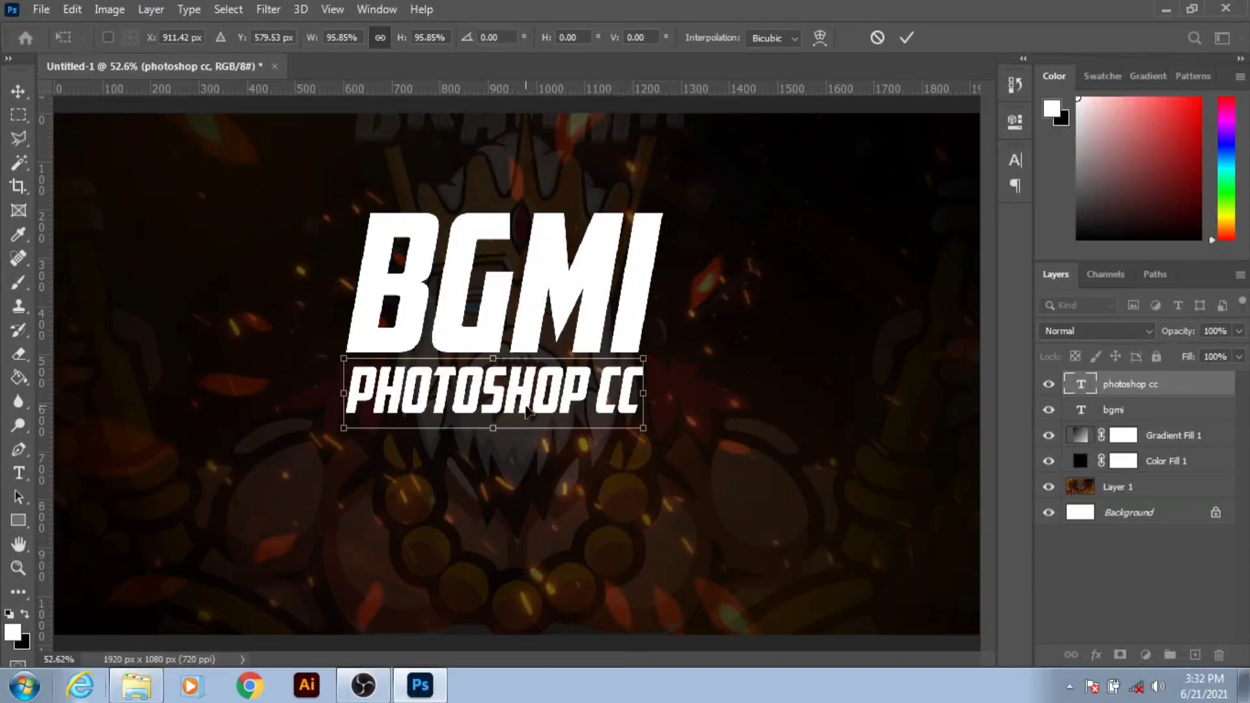
pyautogui.moveTo(527, 411); pyautogui.dragTo(519, 412)
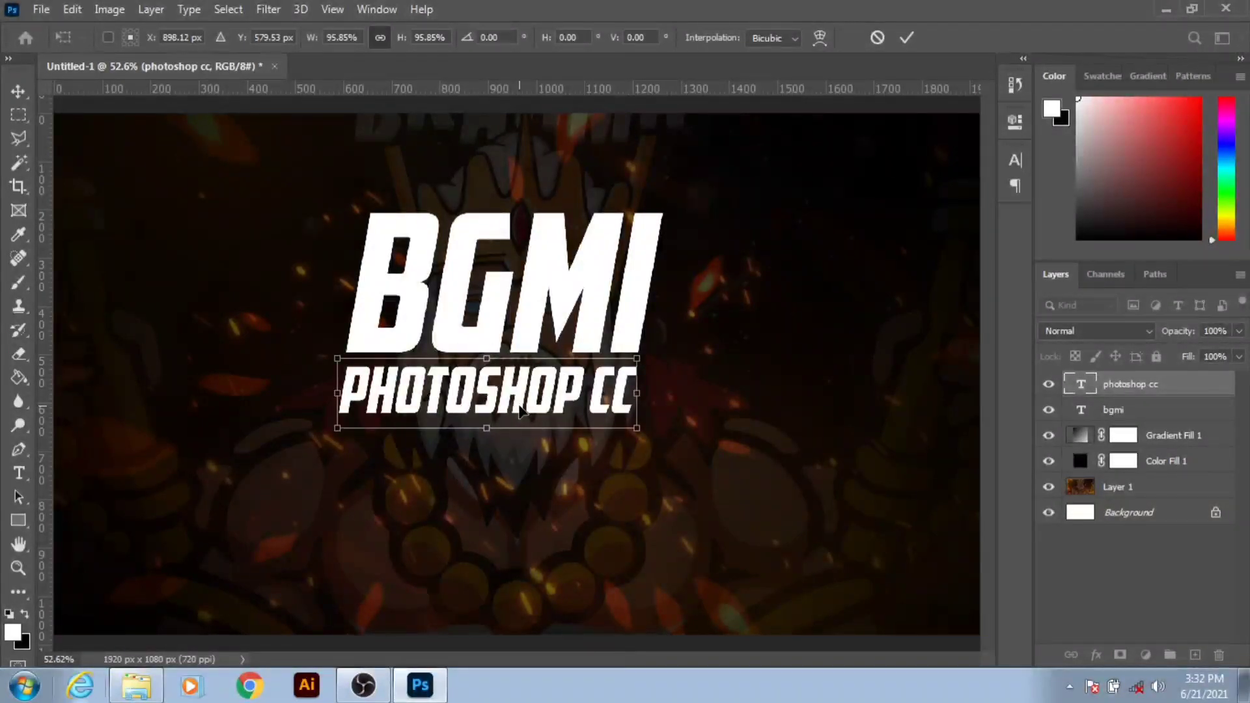
pyautogui.click(906, 38)
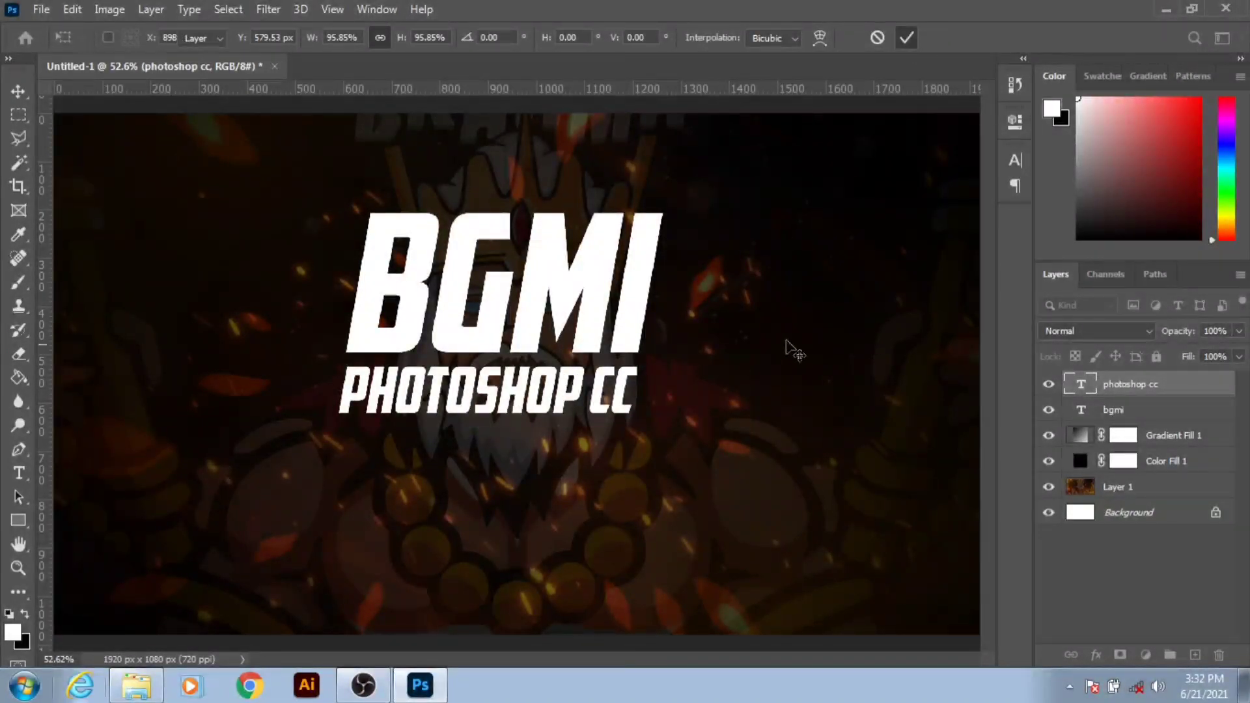
# - Alt-drag a duplicate of the PHOTOSHOP CC line directly beneath the original
pyautogui.press('t')
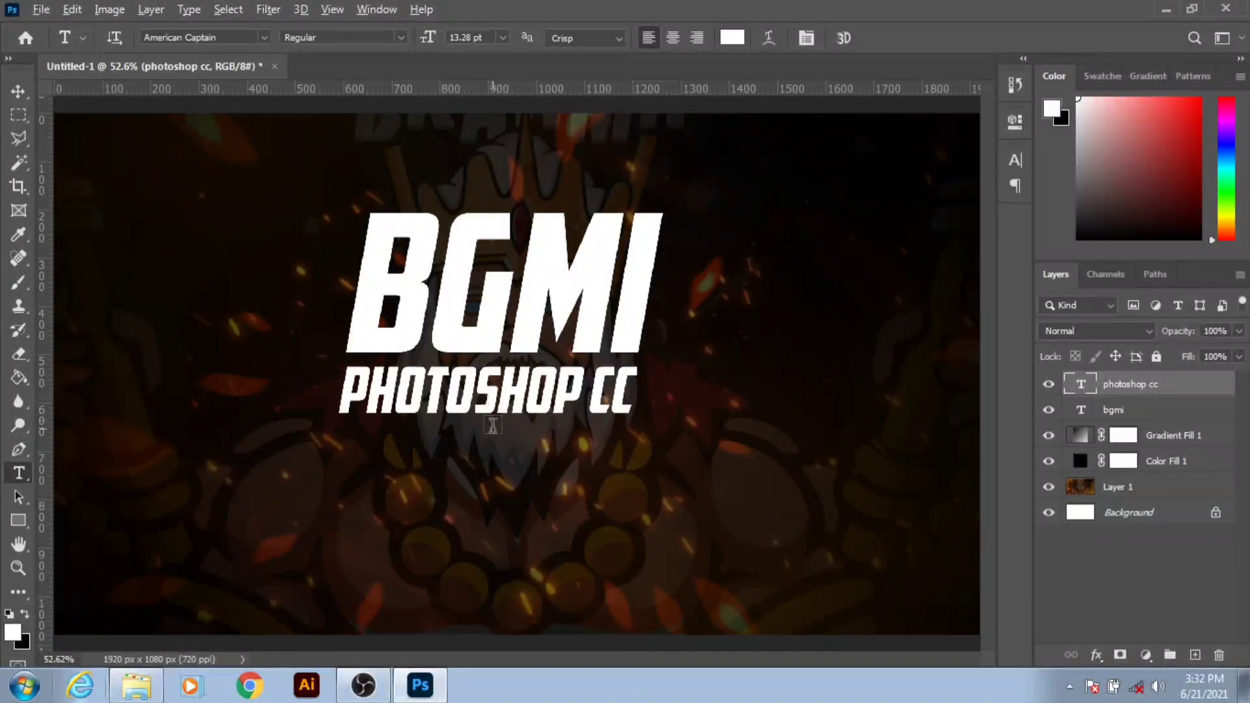
pyautogui.press('v')
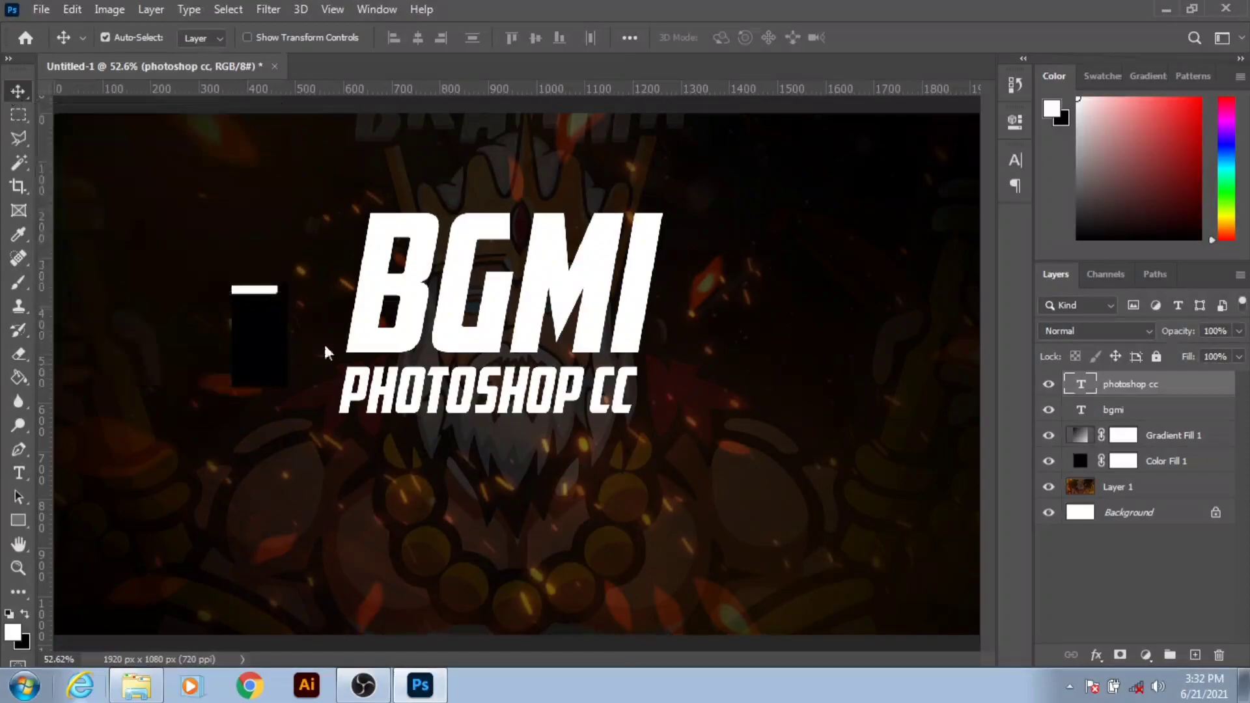
pyautogui.moveTo(488, 398); pyautogui.dragTo(488, 458)
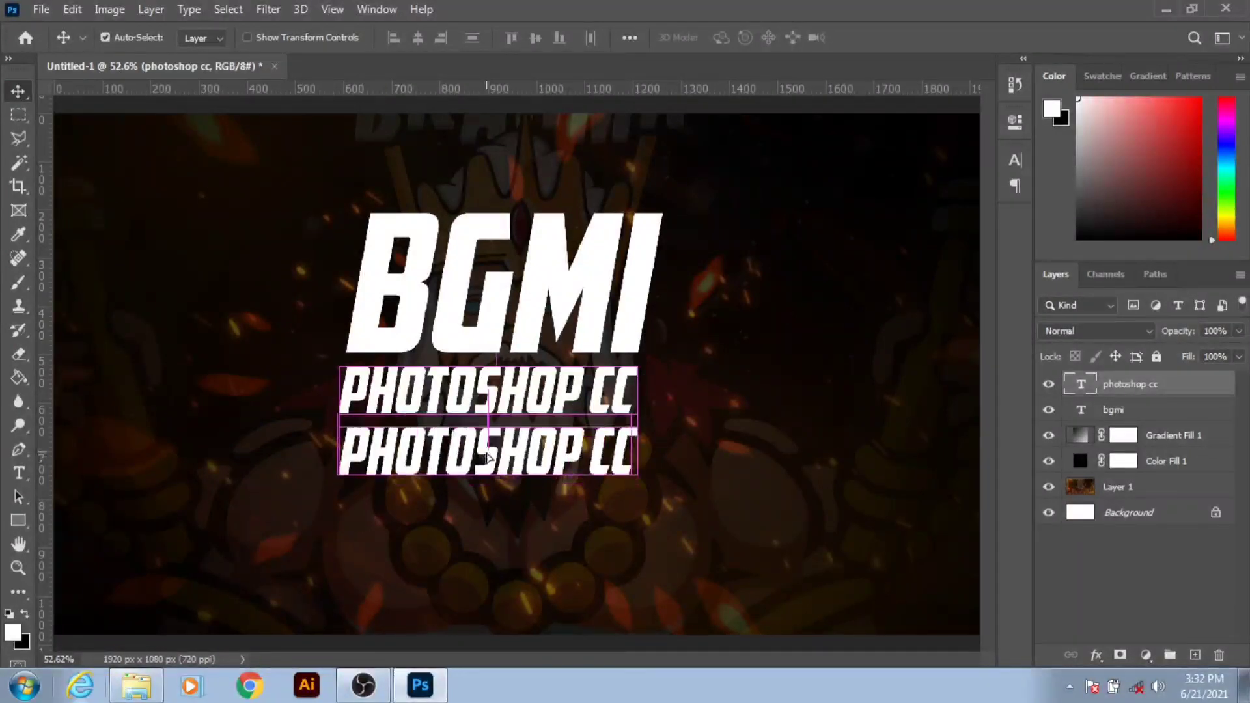
# - Retype the duplicated line as 'THUMBNAIL' and nudge it slightly right
pyautogui.press('t')
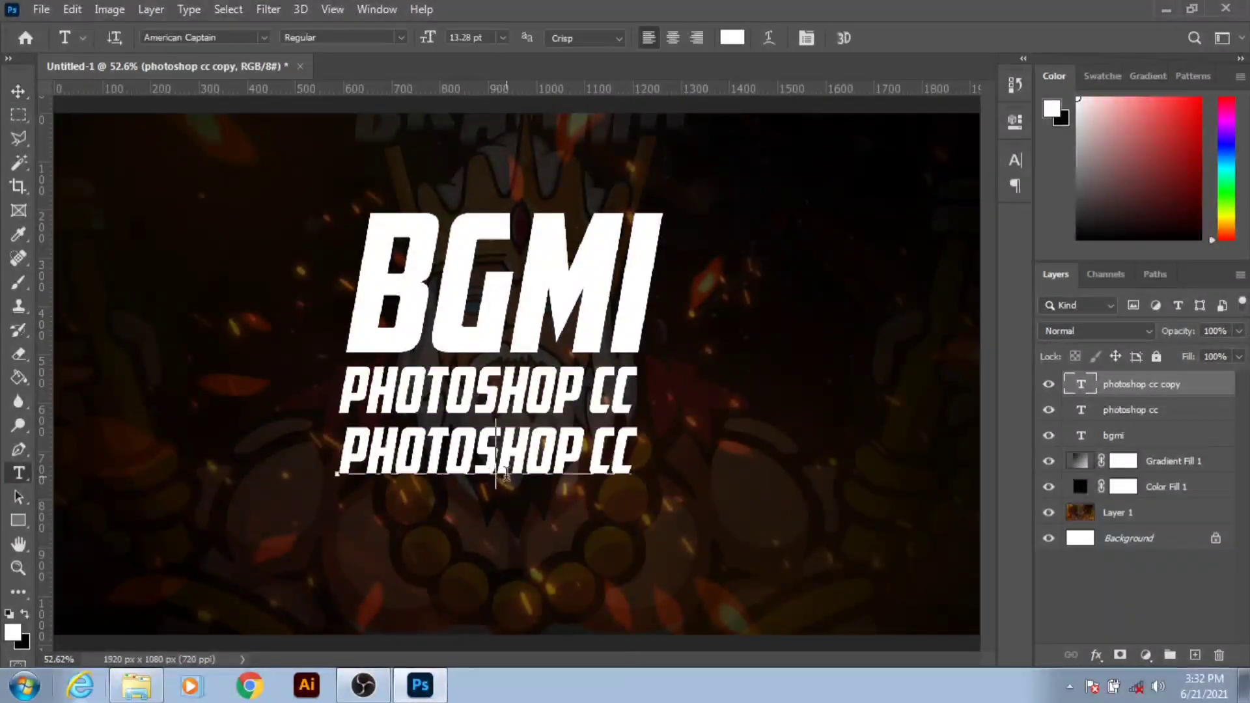
pyautogui.click(508, 481)
pyautogui.hotkey('ctrl', 'a')
pyautogui.write('THU')
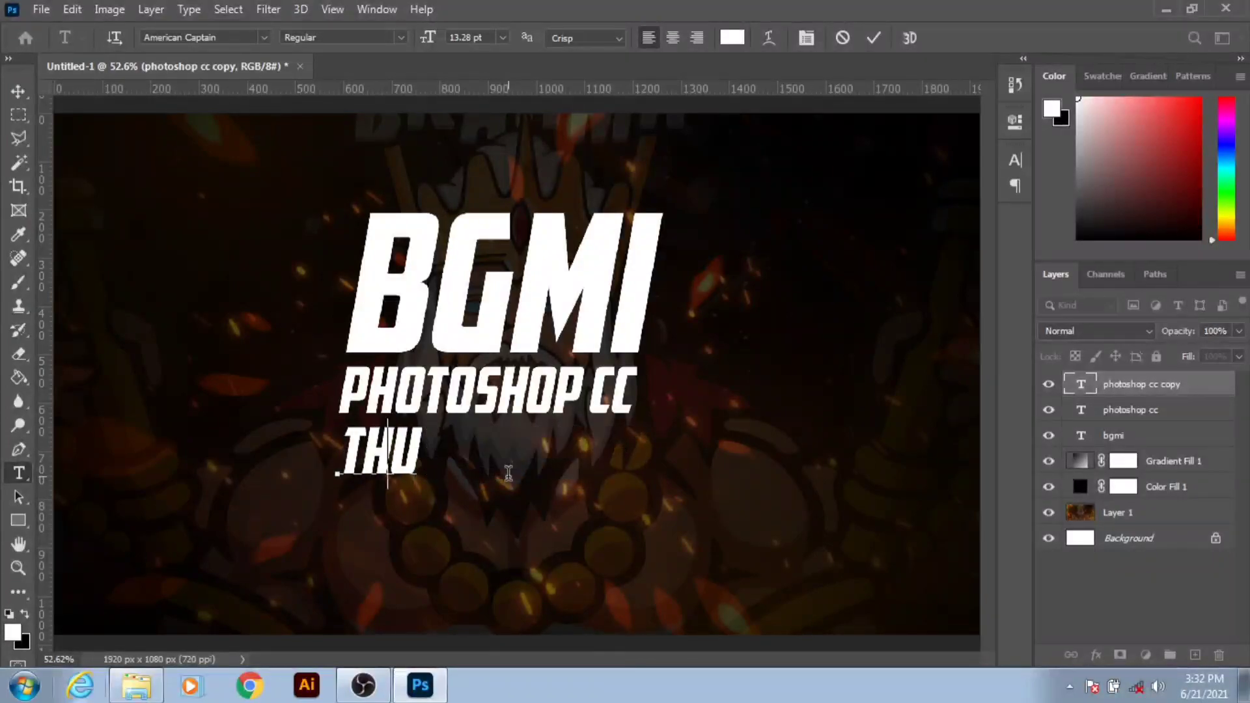
pyautogui.press('BackSpace')
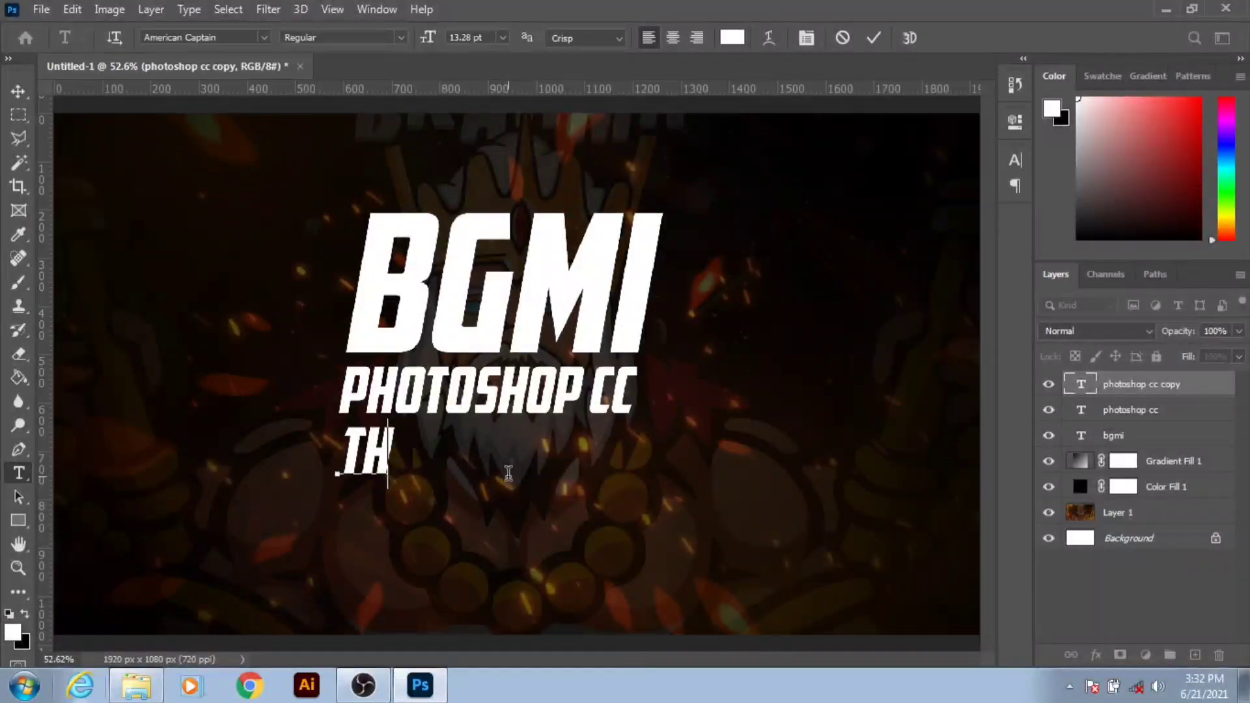
pyautogui.press('BackSpace')
pyautogui.press('BackSpace')
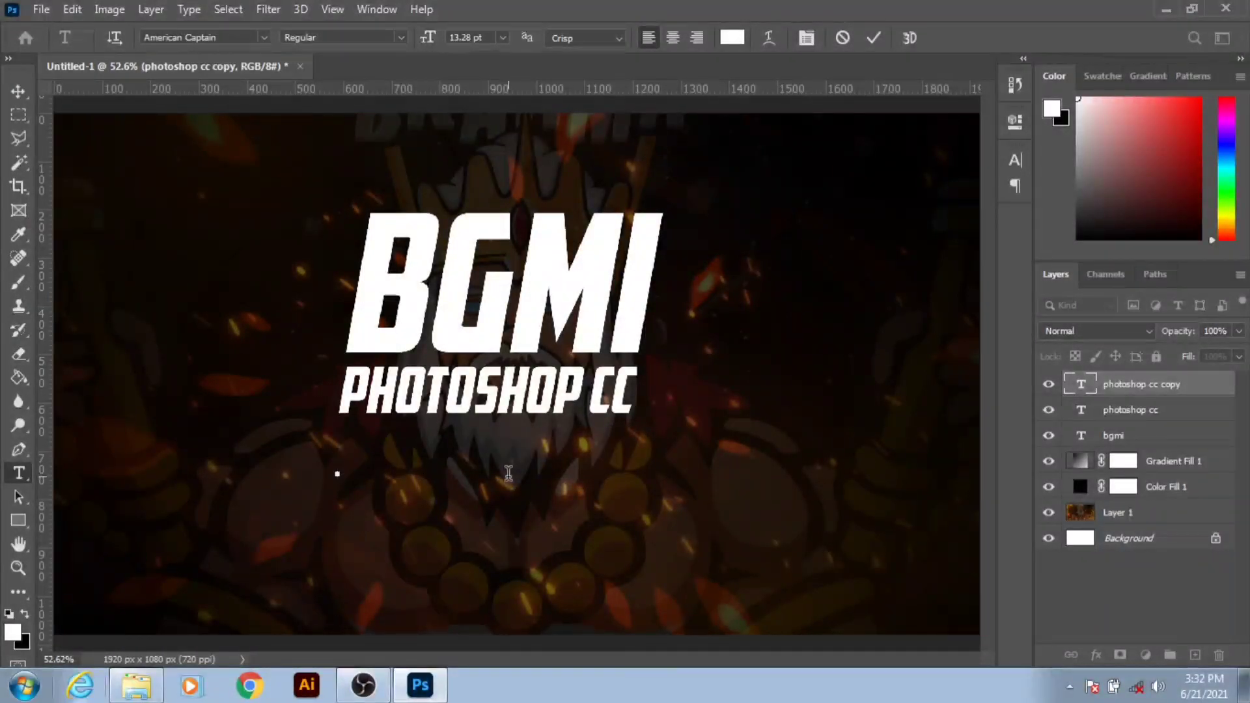
pyautogui.write('THUMB')
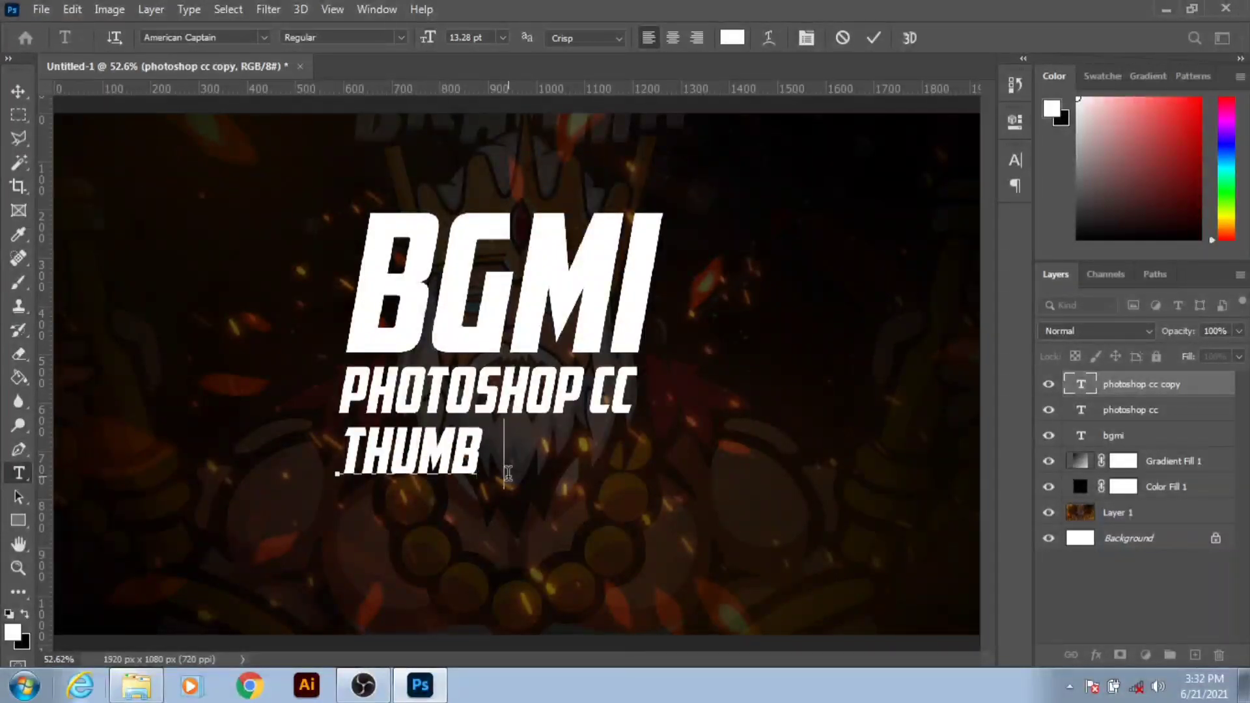
pyautogui.write('NAIL')
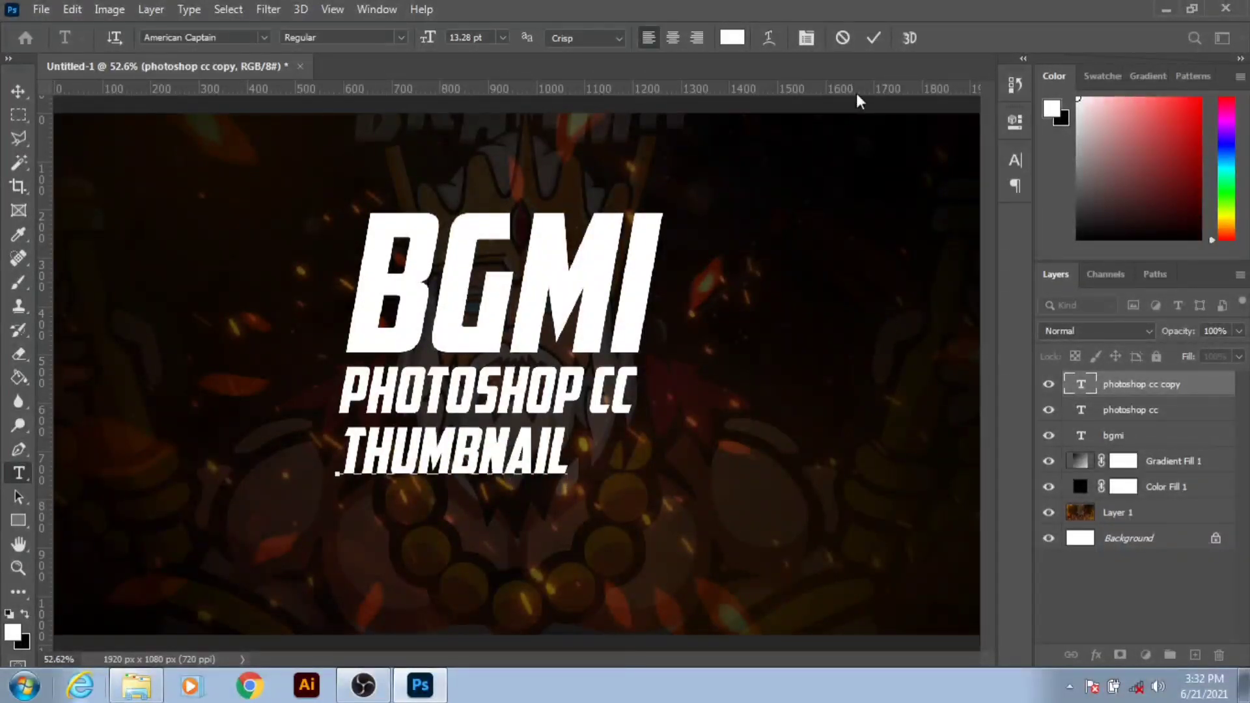
pyautogui.click(872, 39)
pyautogui.press('v')
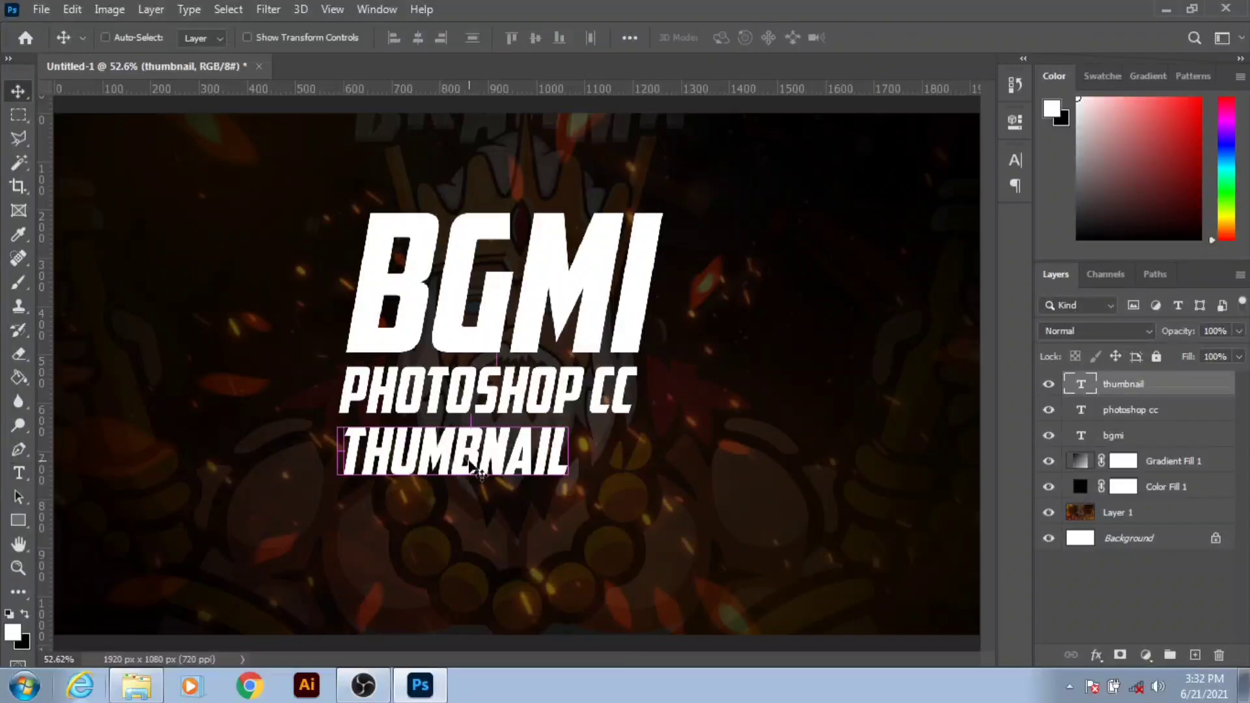
pyautogui.moveTo(481, 464); pyautogui.dragTo(497, 463)
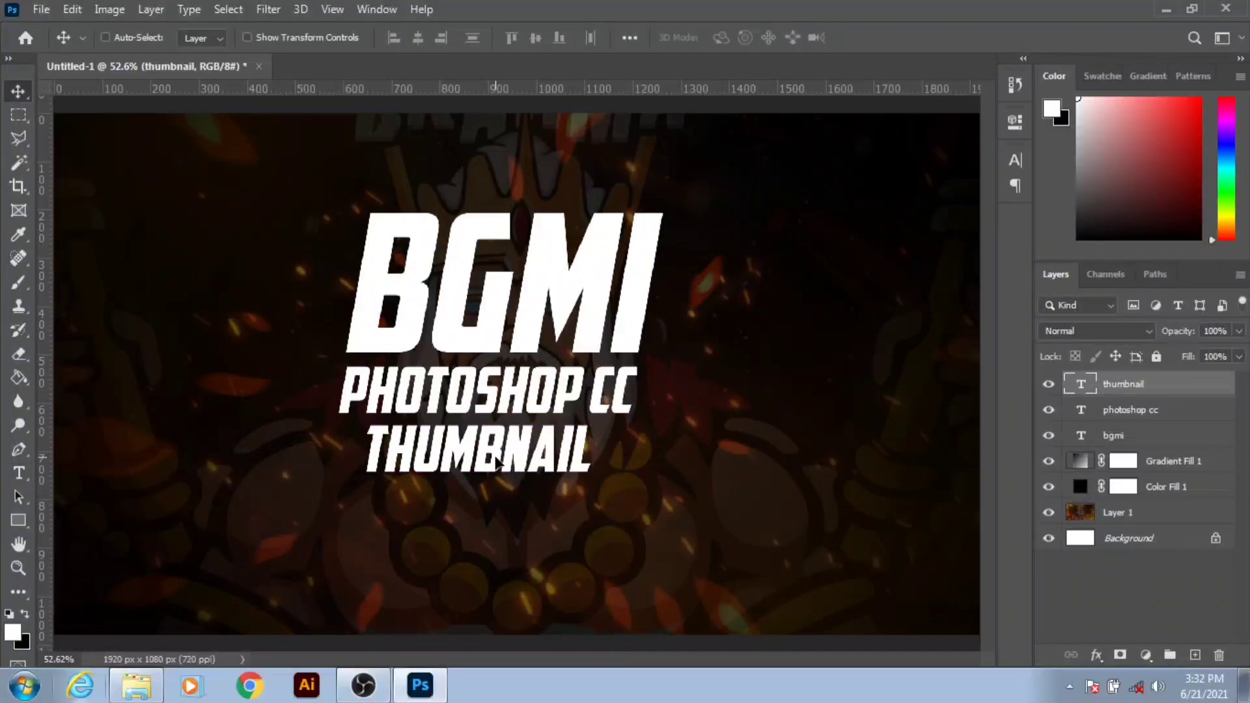
pyautogui.press('ctrl')
# - Select the three text layers and nudge THUMBNAIL left to align with the lines above
pyautogui.keyDown('ctrl'); pyautogui.click(1156, 435); pyautogui.keyUp('ctrl')
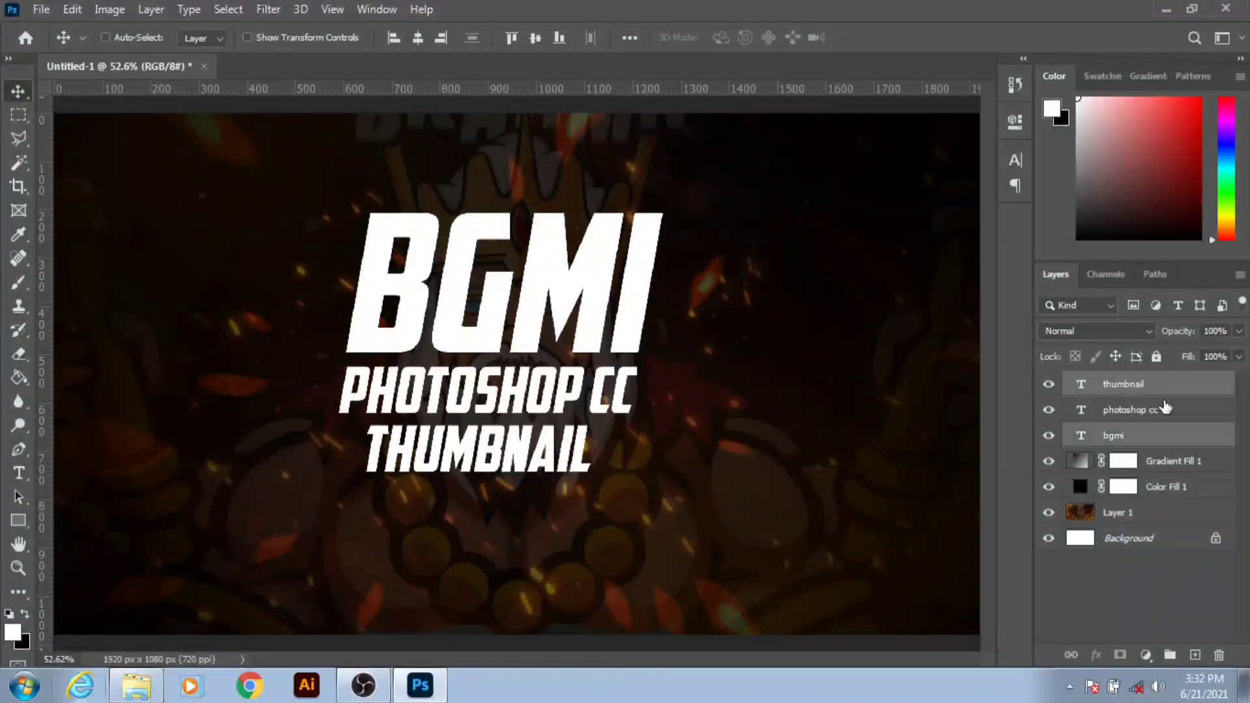
pyautogui.keyDown('ctrl'); pyautogui.click(1164, 410); pyautogui.keyUp('ctrl')
pyautogui.hotkey('ctrl', 'y')
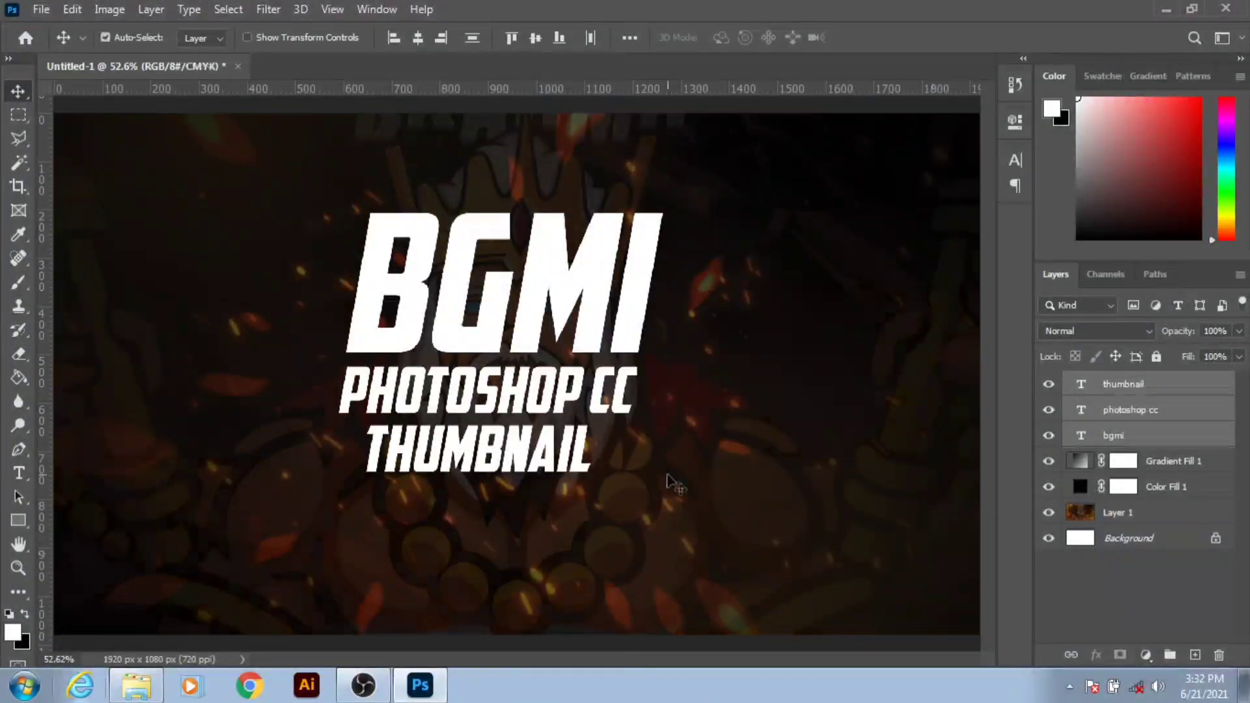
pyautogui.hotkey('shift', 'Left')
pyautogui.hotkey('shift', 'Left')
pyautogui.hotkey('shift', 'Left')
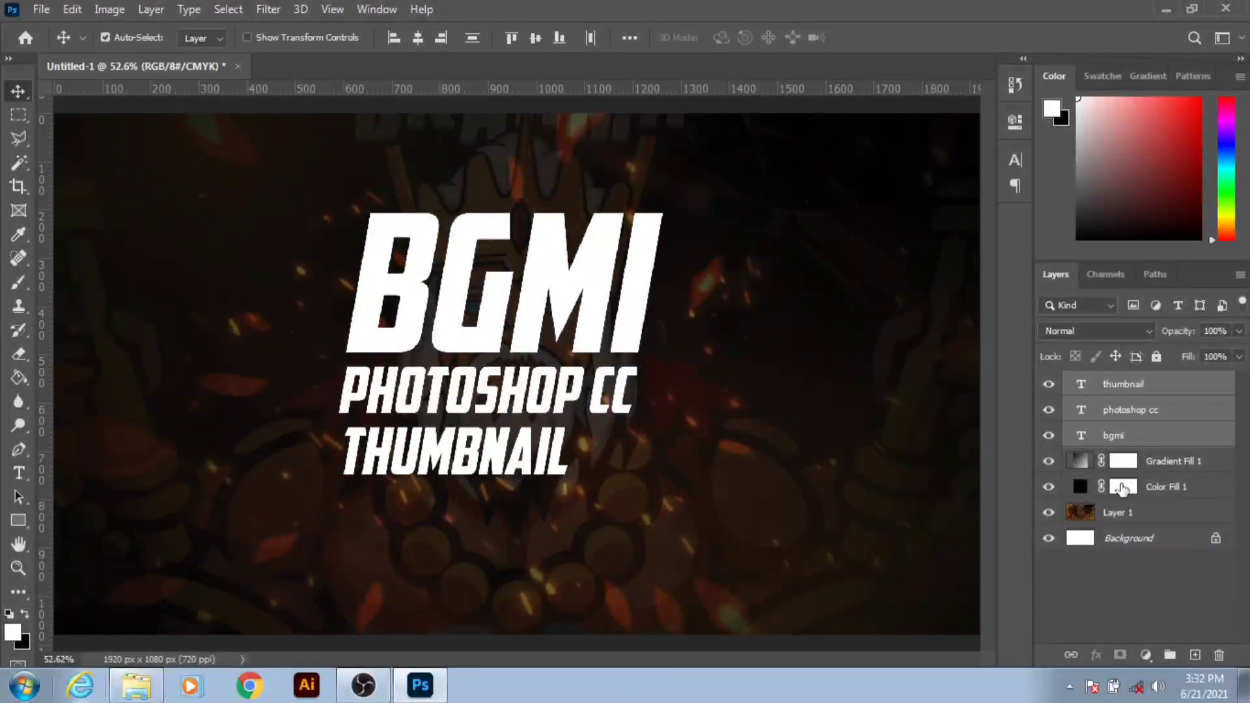
pyautogui.hotkey('ctrl', 'y')
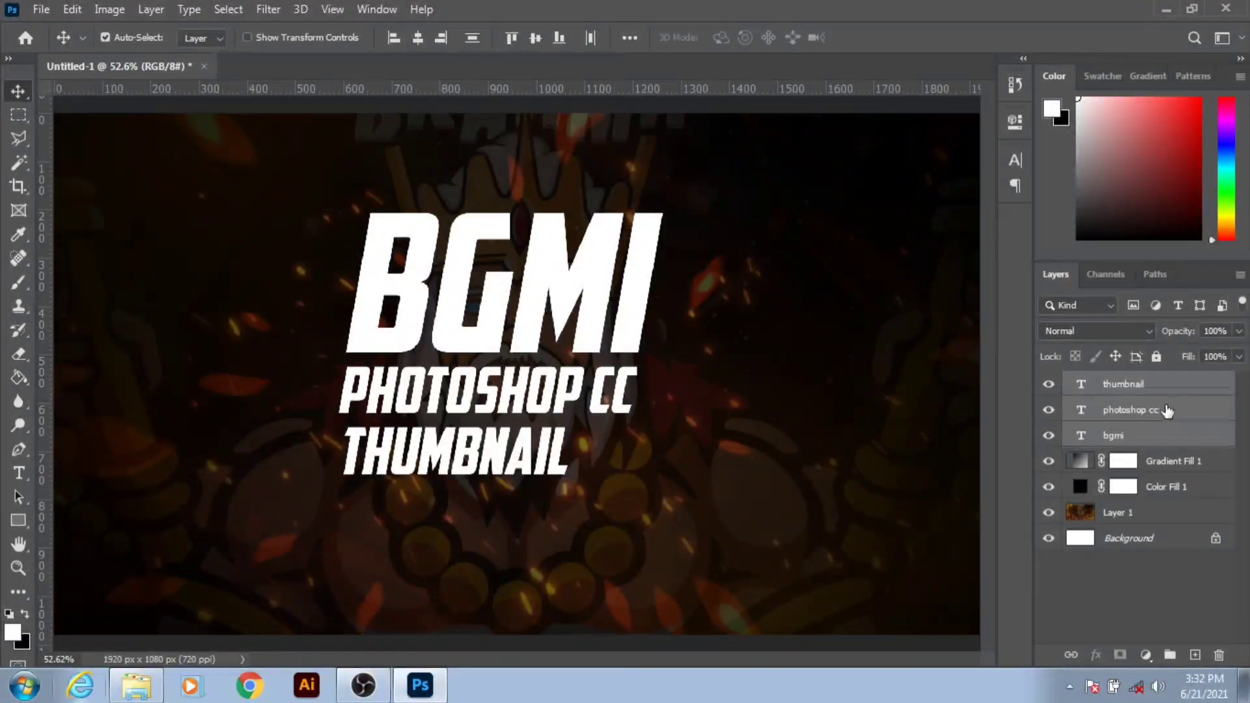
# - Scale the three-line title block to about 115% and move it slightly lower
pyautogui.click(1175, 418)
pyautogui.click(1191, 390)
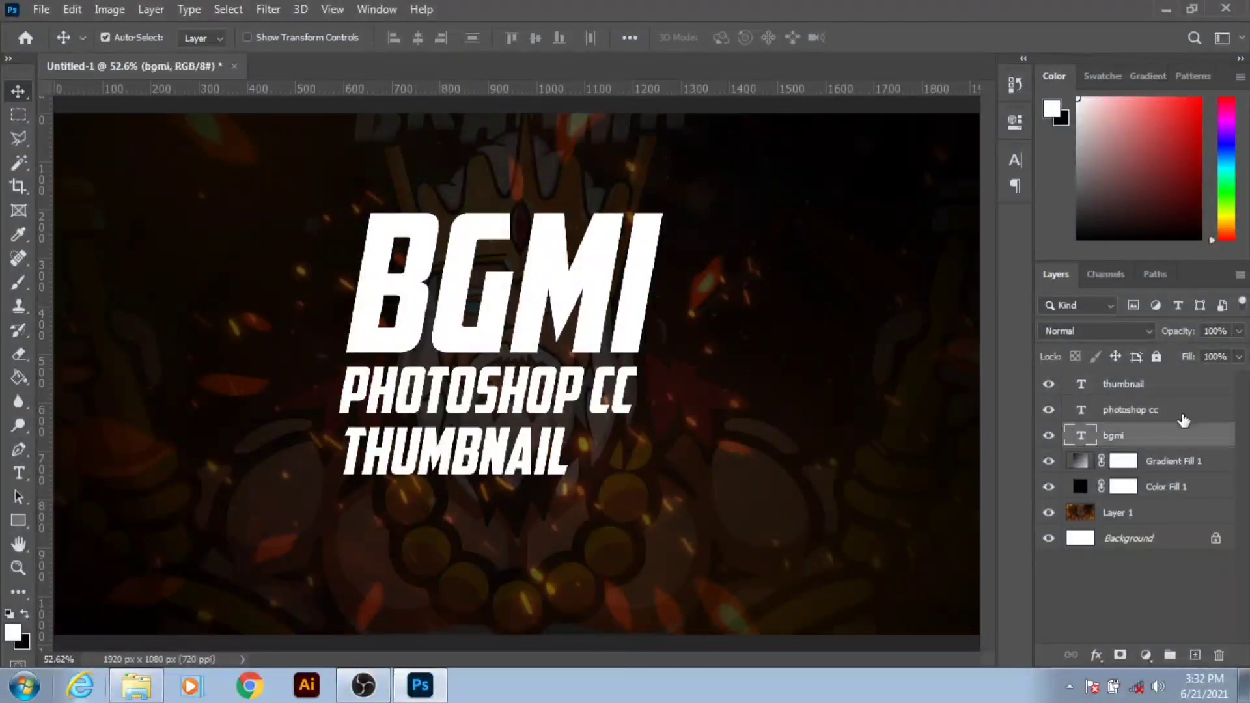
pyautogui.hotkey('shift', 'alt', '[')
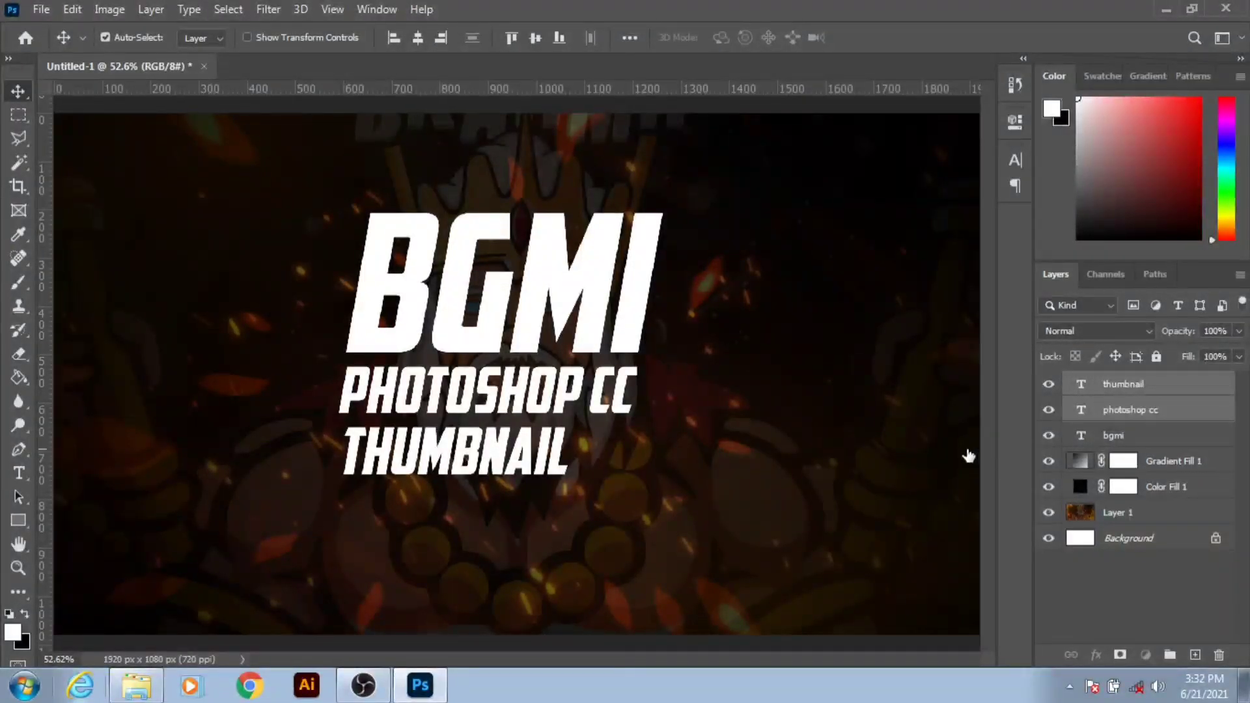
pyautogui.hotkey('shift', 'alt', '[')
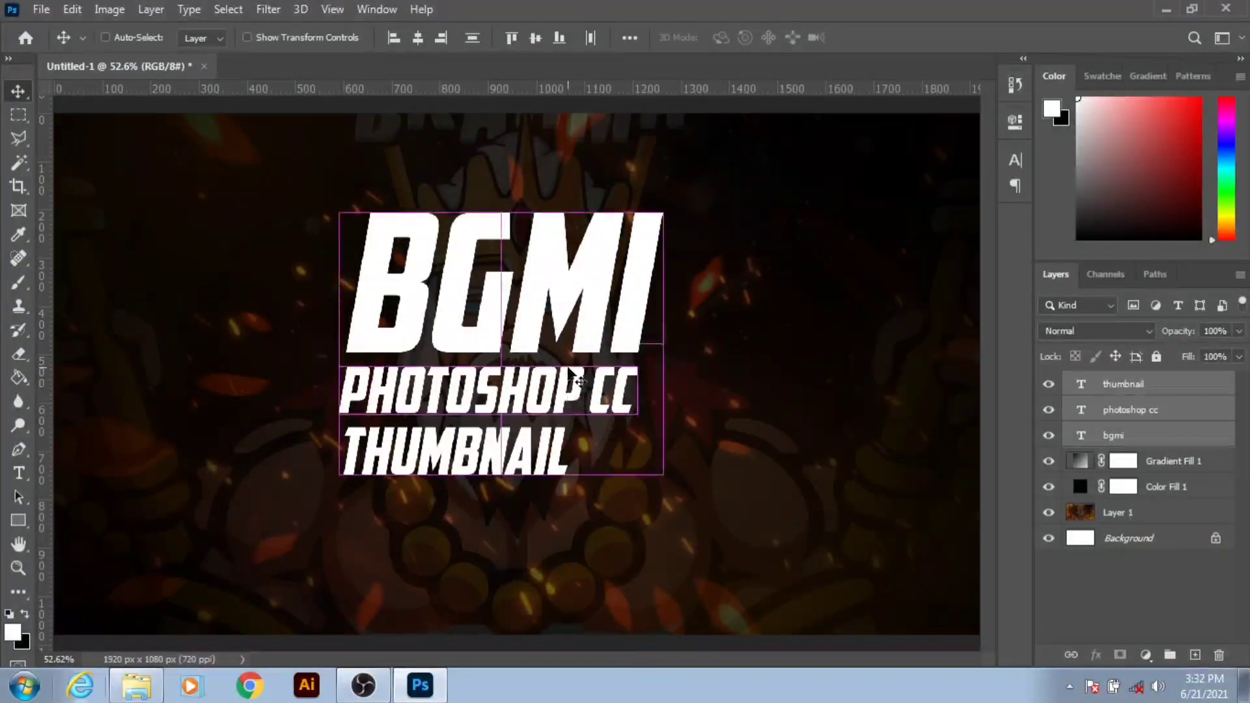
pyautogui.moveTo(568, 371); pyautogui.dragTo(568, 390)
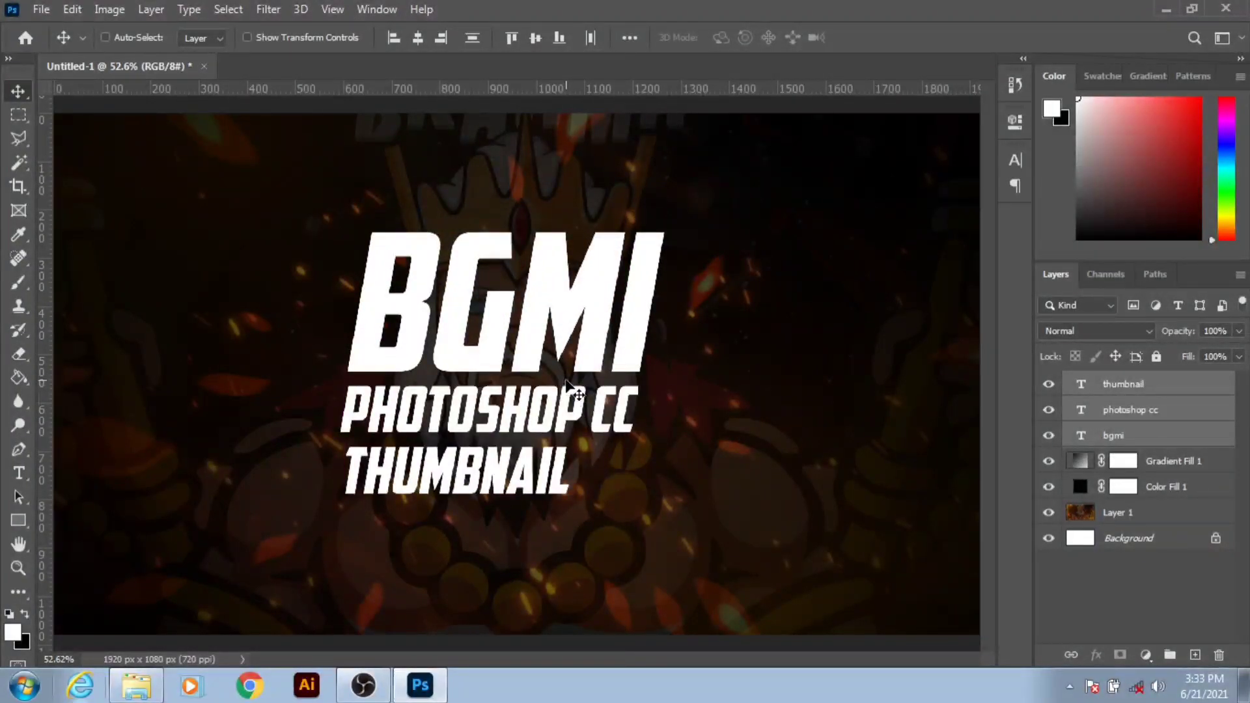
pyautogui.hotkey('ctrl', 't')
pyautogui.moveTo(662, 497); pyautogui.dragTo(687, 510)
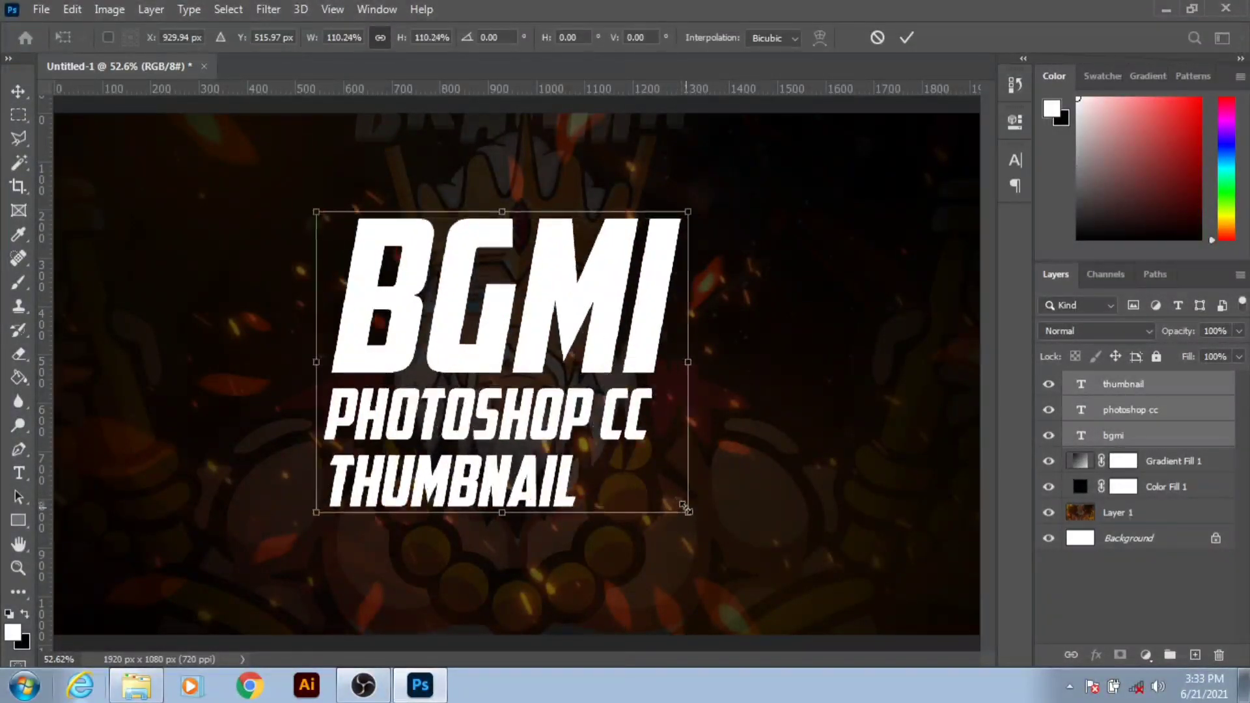
pyautogui.click(907, 37)
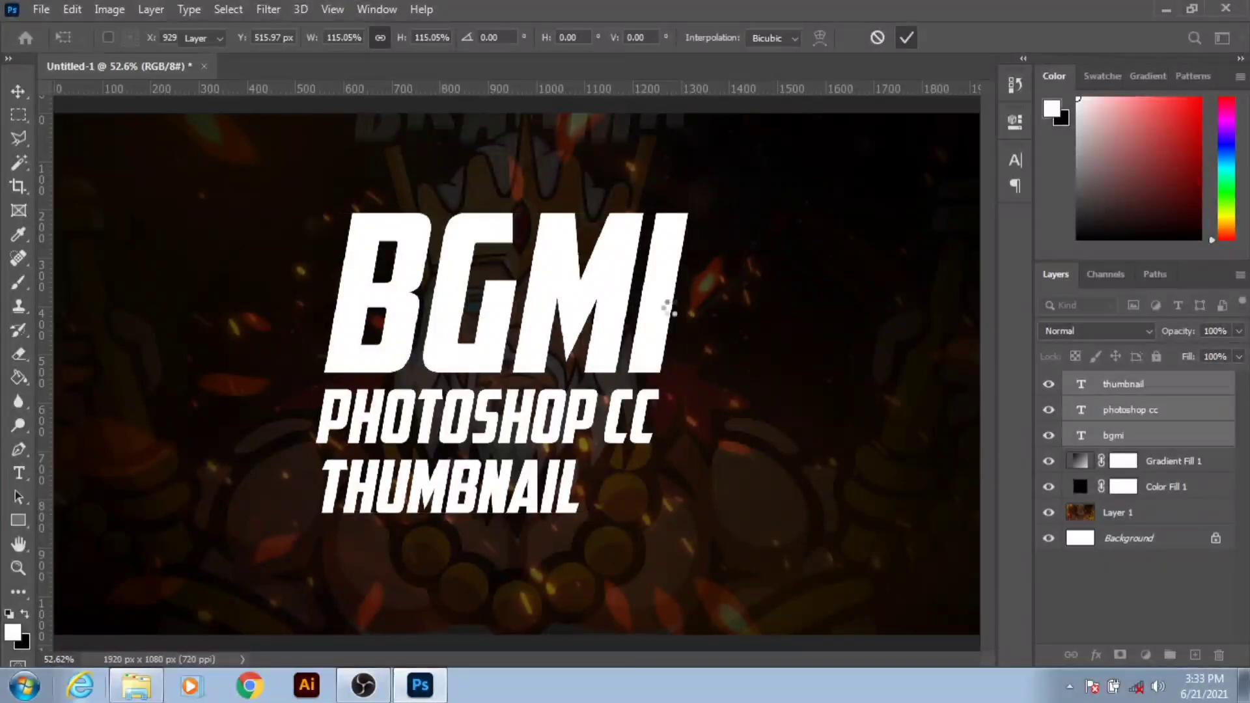
pyautogui.moveTo(551, 352); pyautogui.dragTo(550, 378)
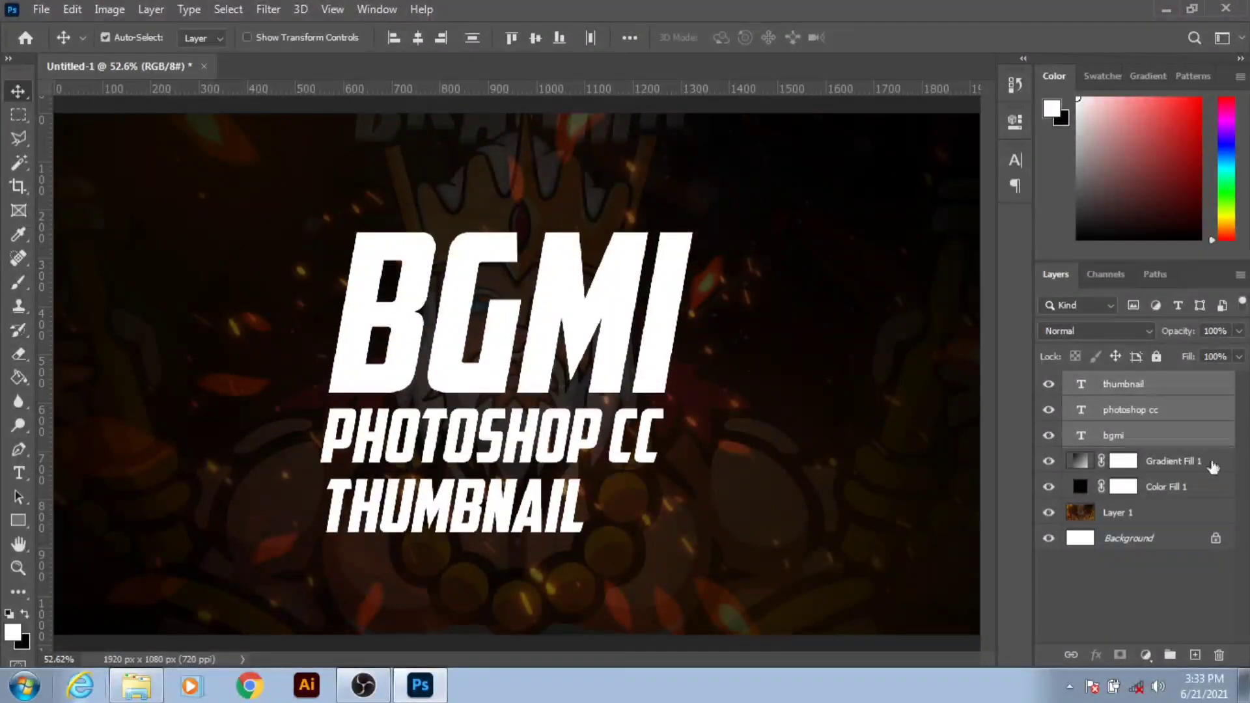
# - Centre the PHOTOSHOP CC and THUMBNAIL lines horizontally against the Background layer
pyautogui.click(1133, 434)
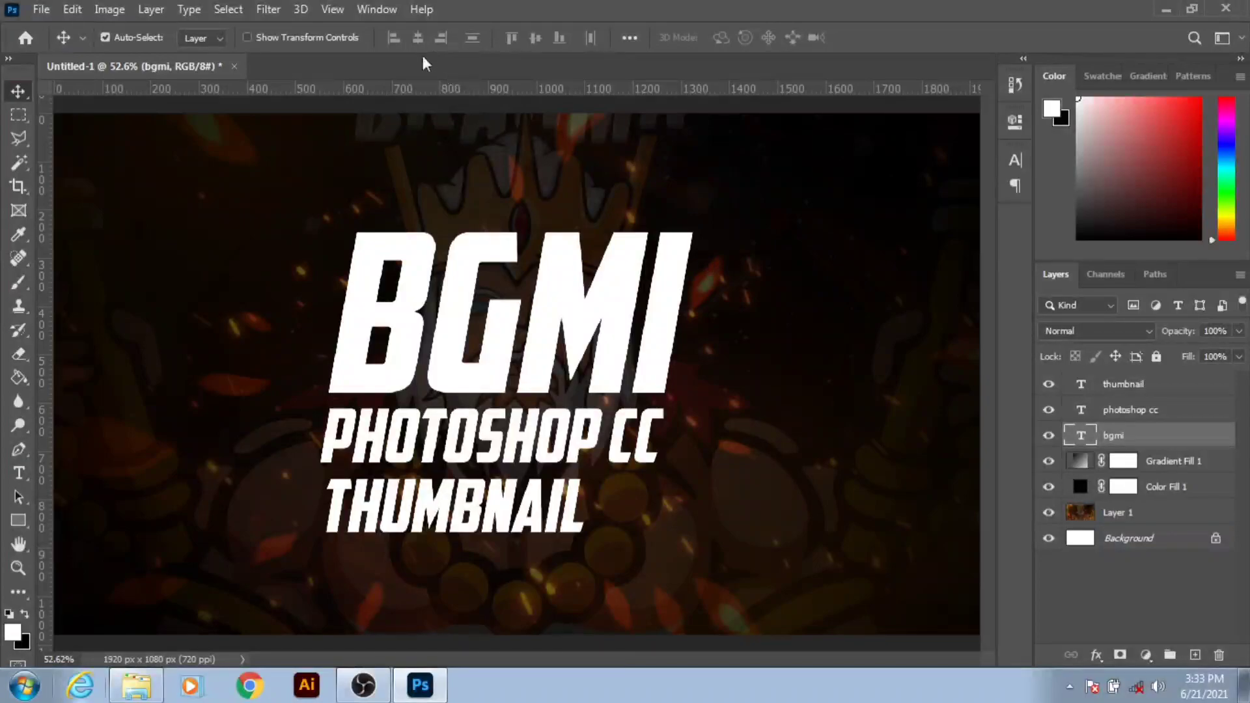
pyautogui.click(1115, 540)
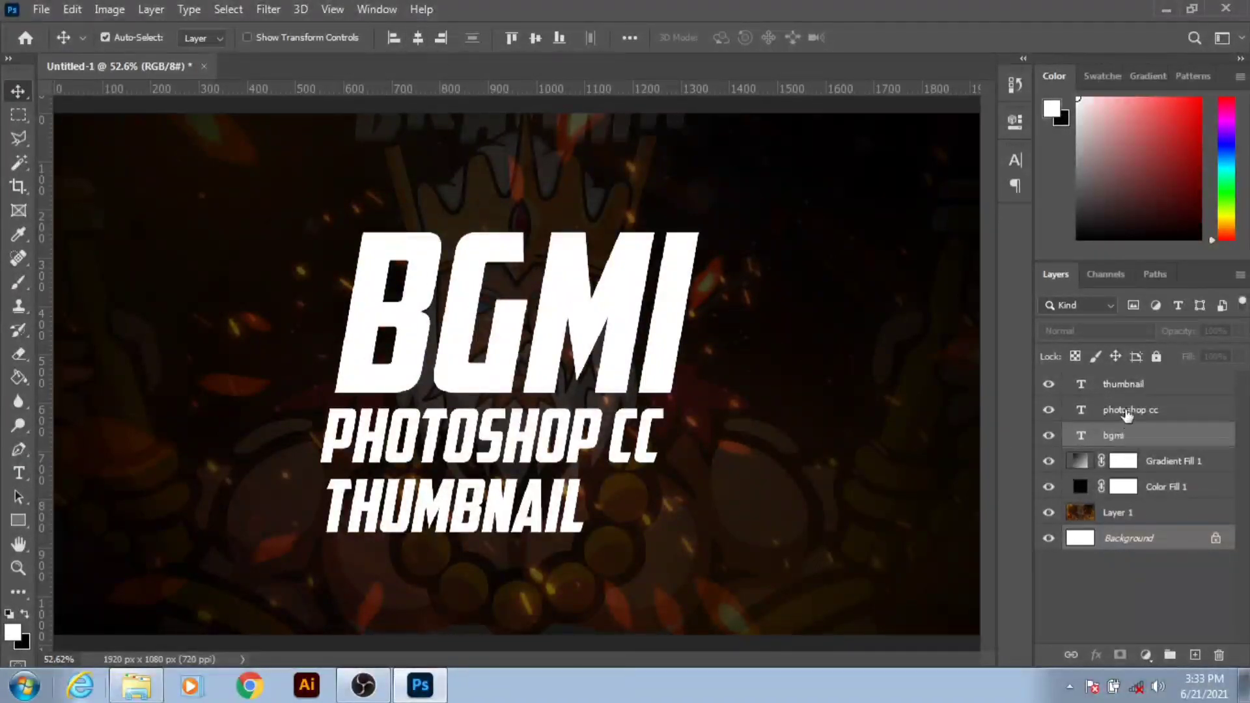
pyautogui.click(1126, 411)
pyautogui.keyDown('shift'); pyautogui.click(1126, 384); pyautogui.keyUp('shift')
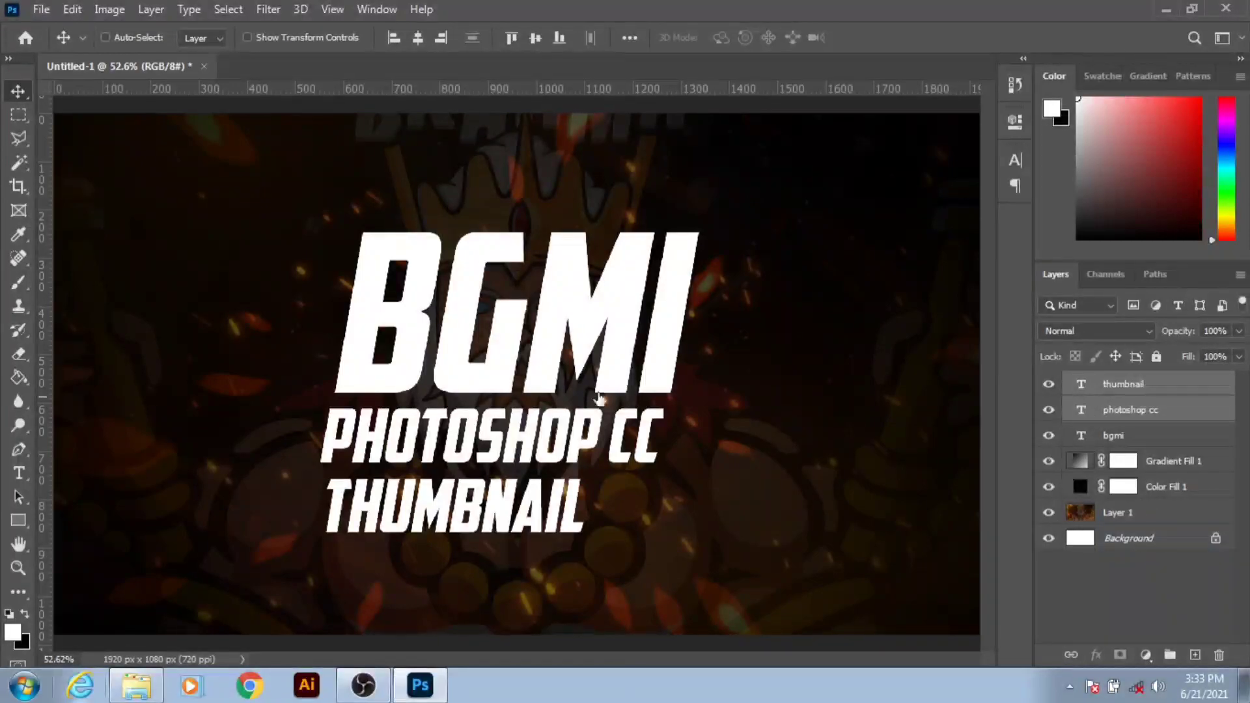
pyautogui.keyDown('ctrl'); pyautogui.click(1165, 537); pyautogui.keyUp('ctrl')
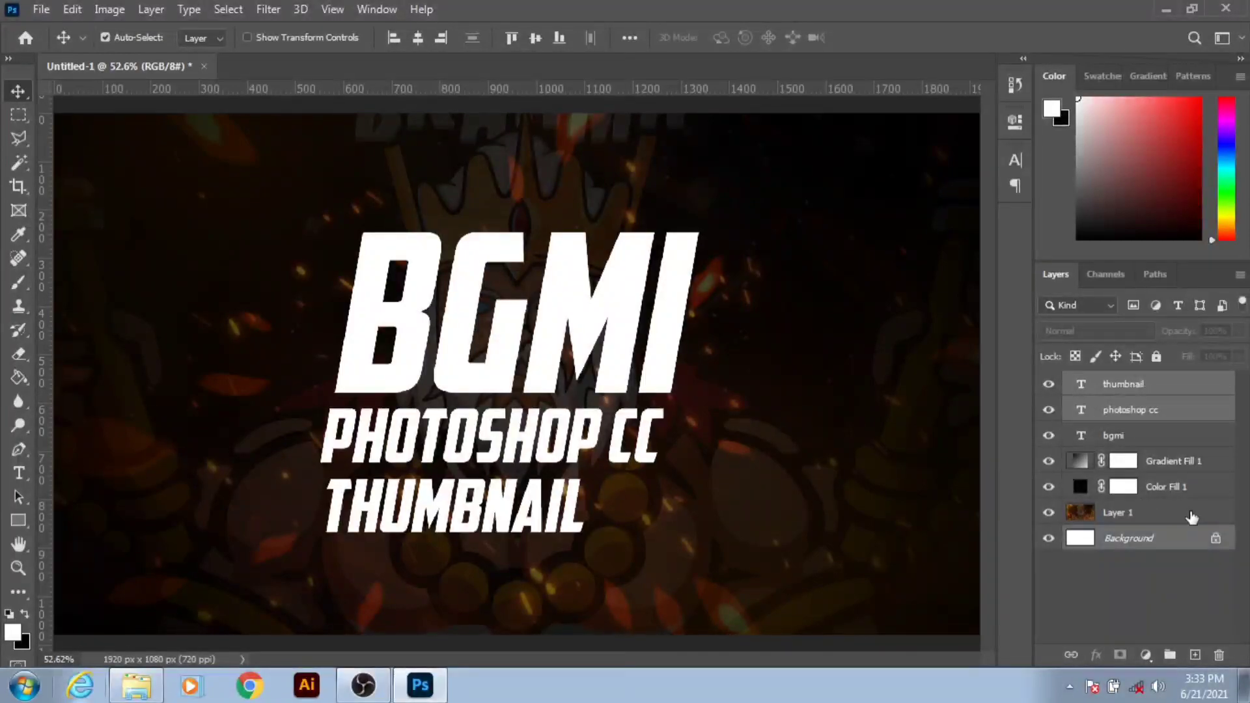
pyautogui.click(418, 40)
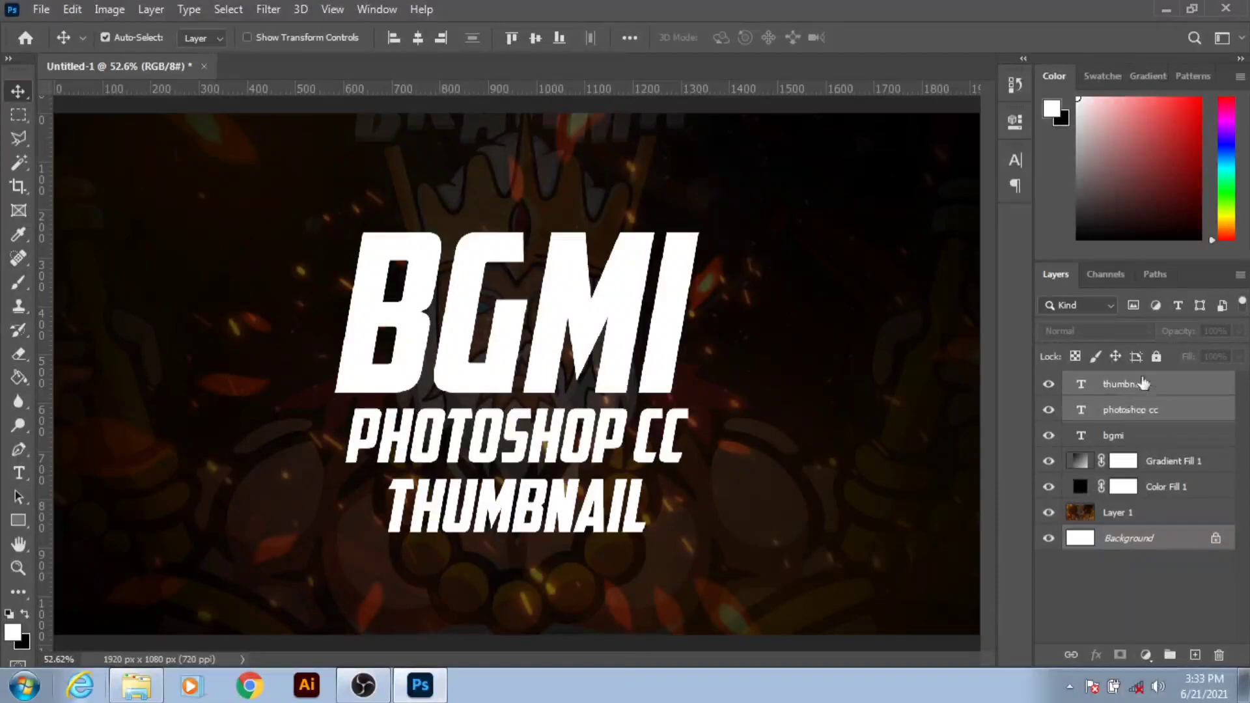
# - Raise the whole title block slightly, undo a vertical centring, and reselect the bgmi layer
pyautogui.click(1149, 407)
pyautogui.click(1166, 384)
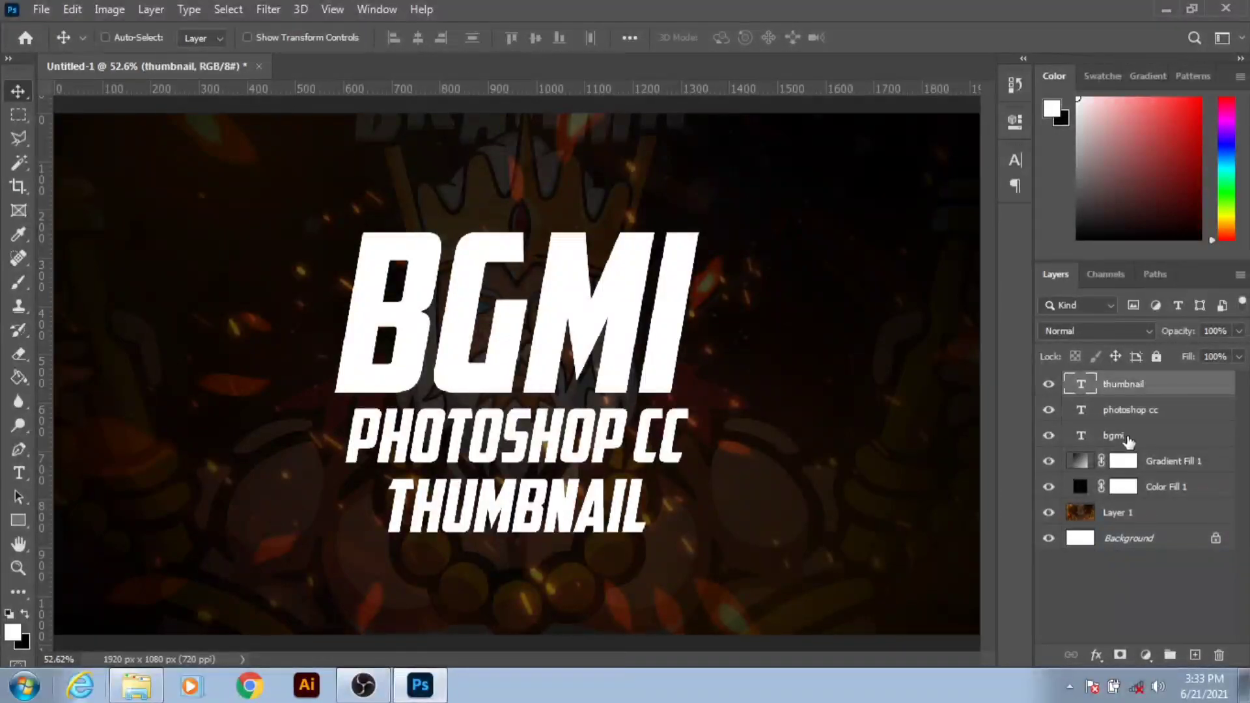
pyautogui.keyDown('shift'); pyautogui.click(1118, 440); pyautogui.keyUp('shift')
pyautogui.click(1151, 389)
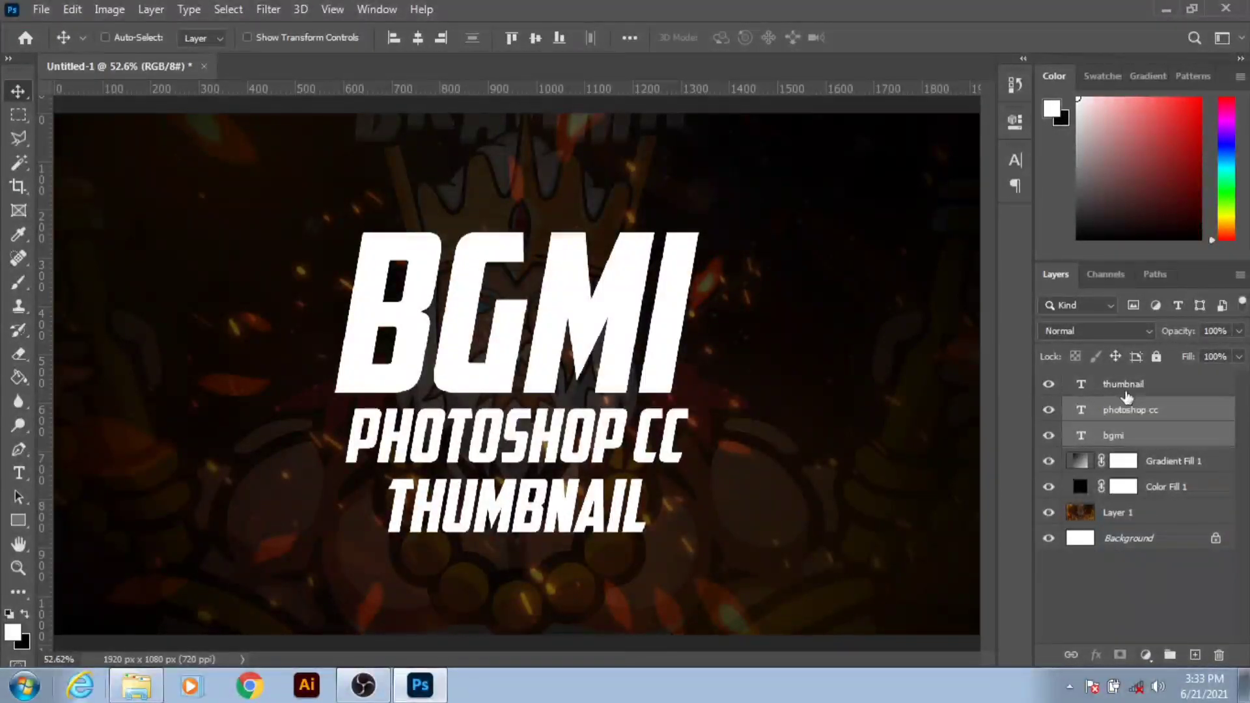
pyautogui.keyDown('shift'); pyautogui.click(1118, 435); pyautogui.keyUp('shift')
pyautogui.moveTo(619, 460); pyautogui.dragTo(571, 403)
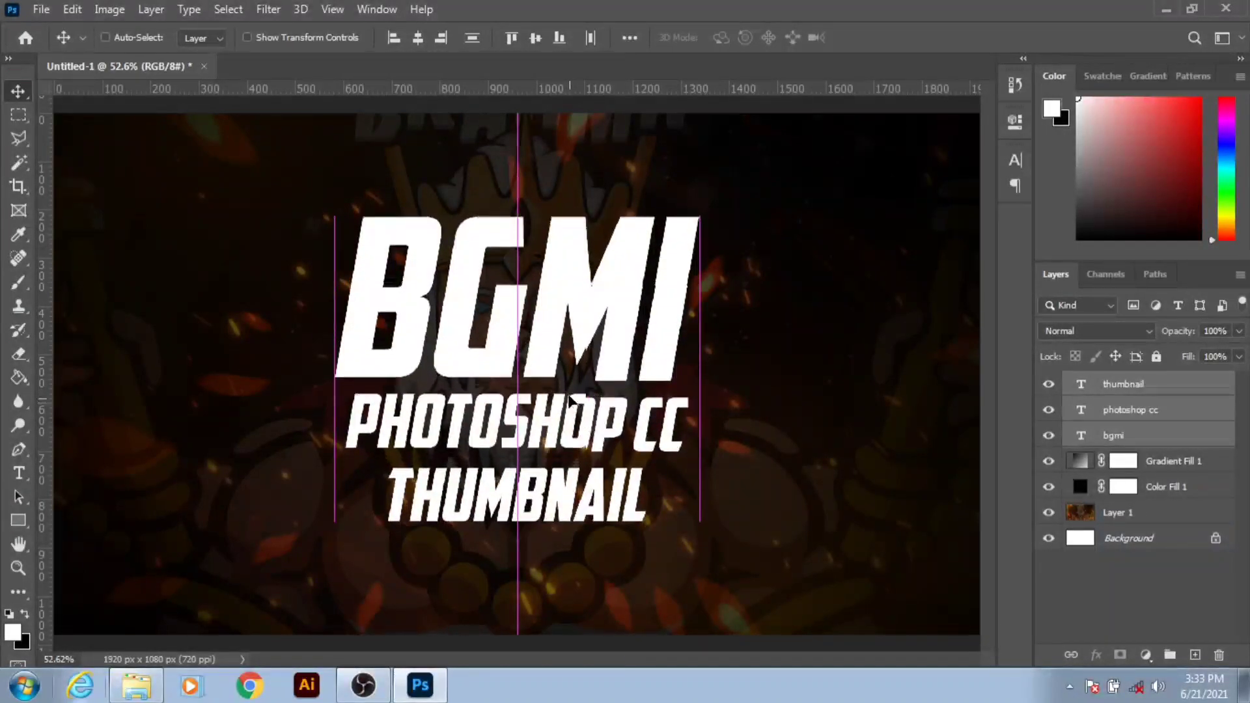
pyautogui.moveTo(571, 403); pyautogui.dragTo(571, 399)
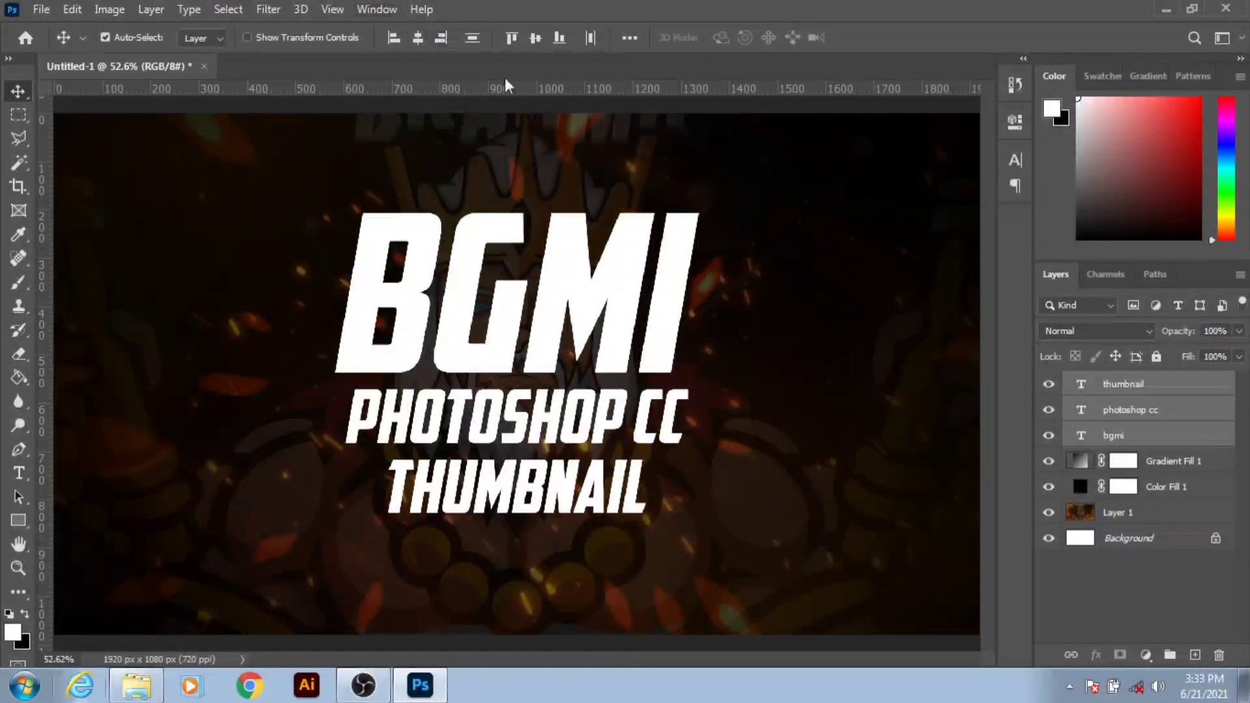
pyautogui.click(535, 41)
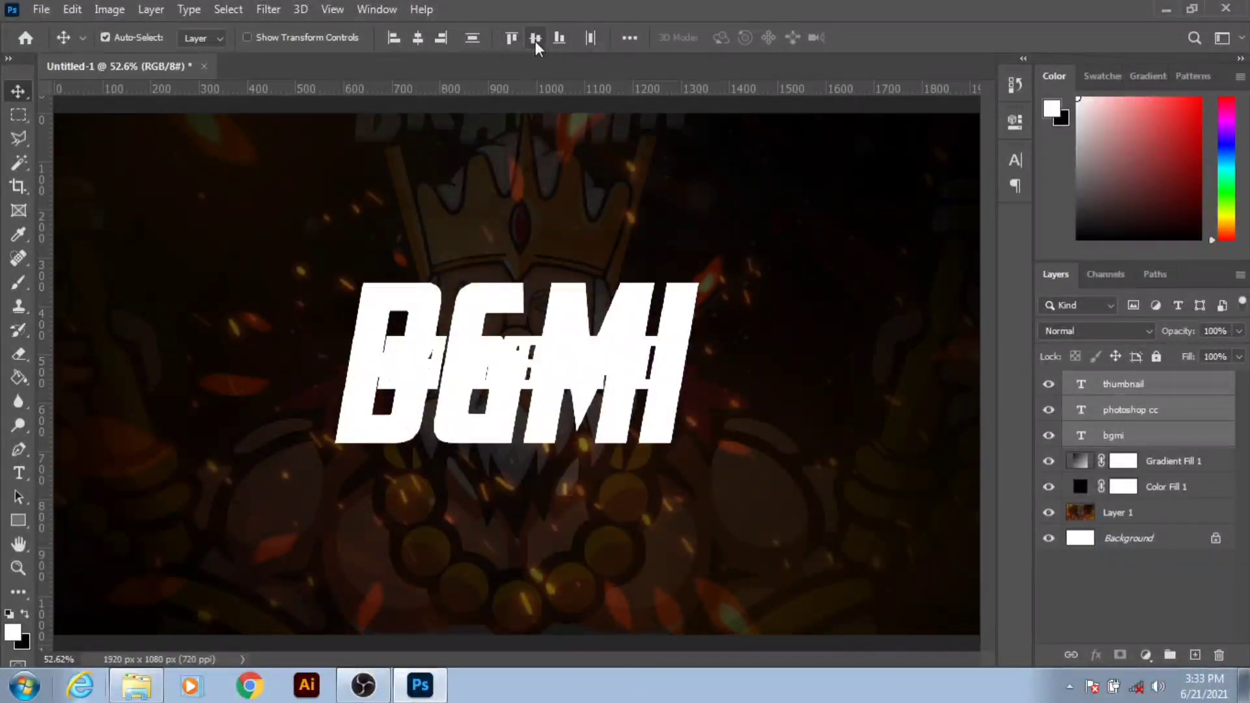
pyautogui.hotkey('ctrl', 'z')
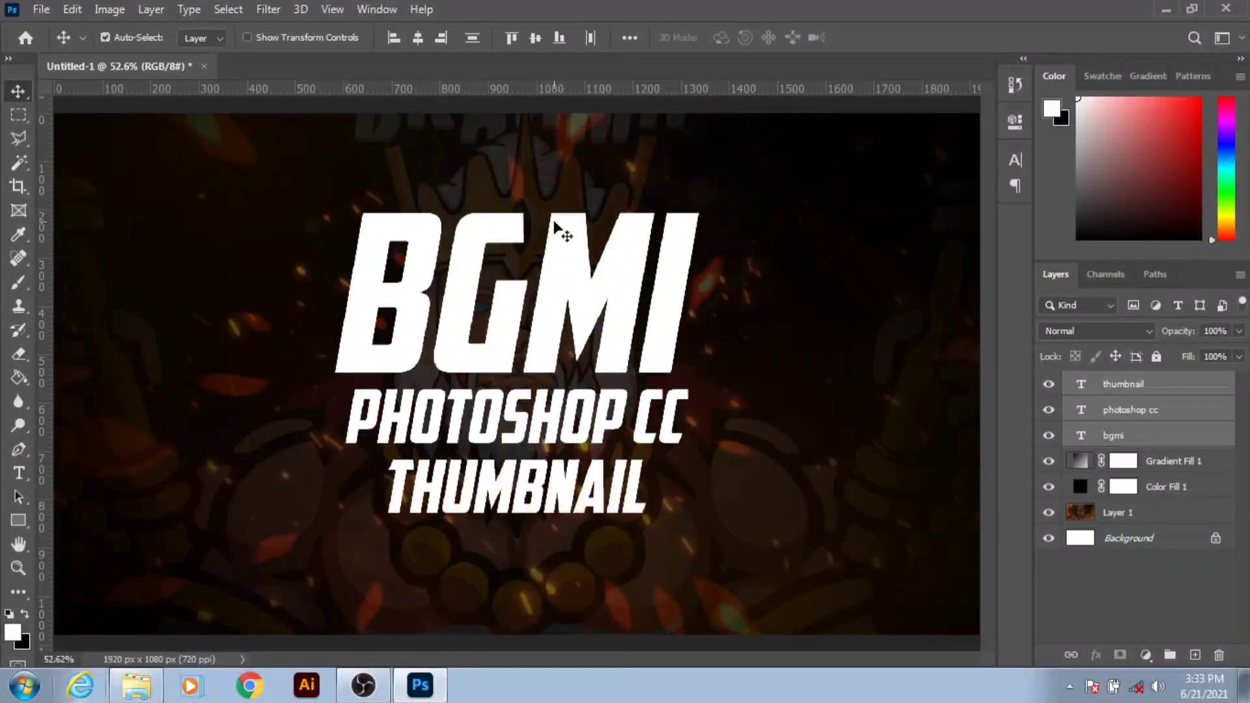
pyautogui.click(1172, 435)
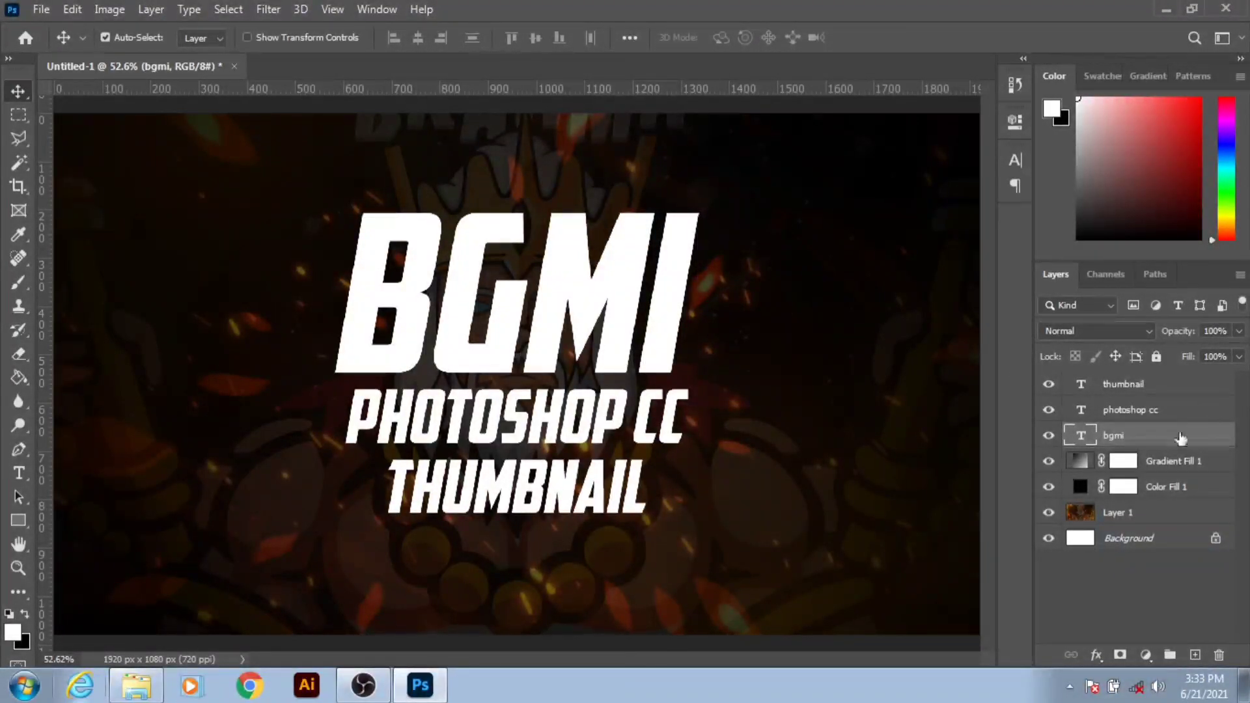
# - Enable Gradient Overlay on the bgmi layer, previewing an orange-to-yellow gradient at 94° and 60% scale
pyautogui.rightClick(1211, 443)
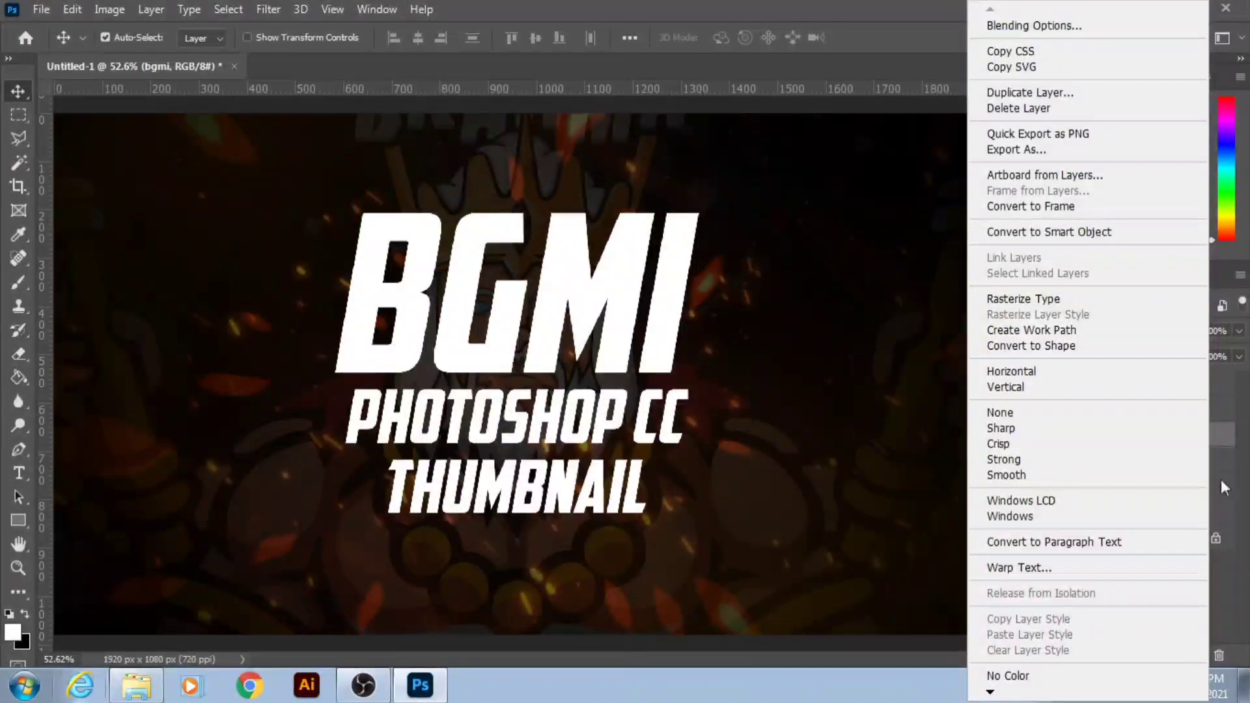
pyautogui.click(1222, 439)
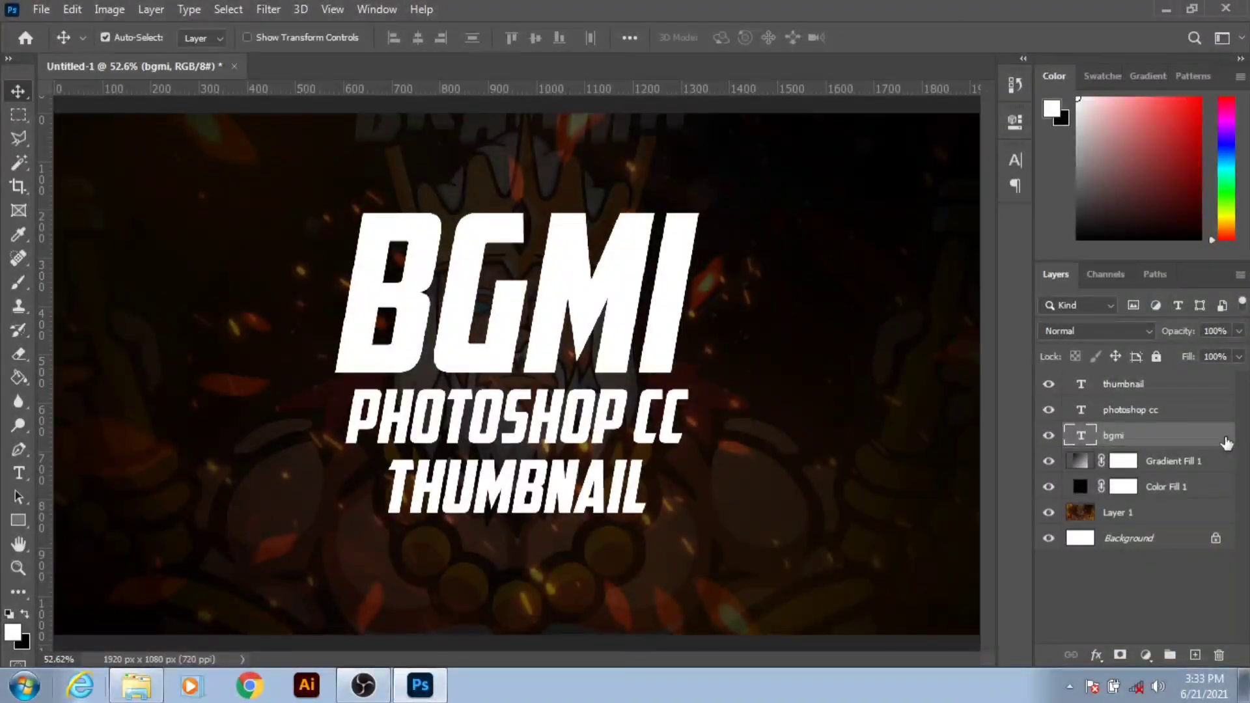
pyautogui.doubleClick(1227, 443)
pyautogui.moveTo(838, 225)
pyautogui.mouseDown()
pyautogui.moveTo(1096, 82)
pyautogui.moveTo(962, 65)
pyautogui.mouseUp()
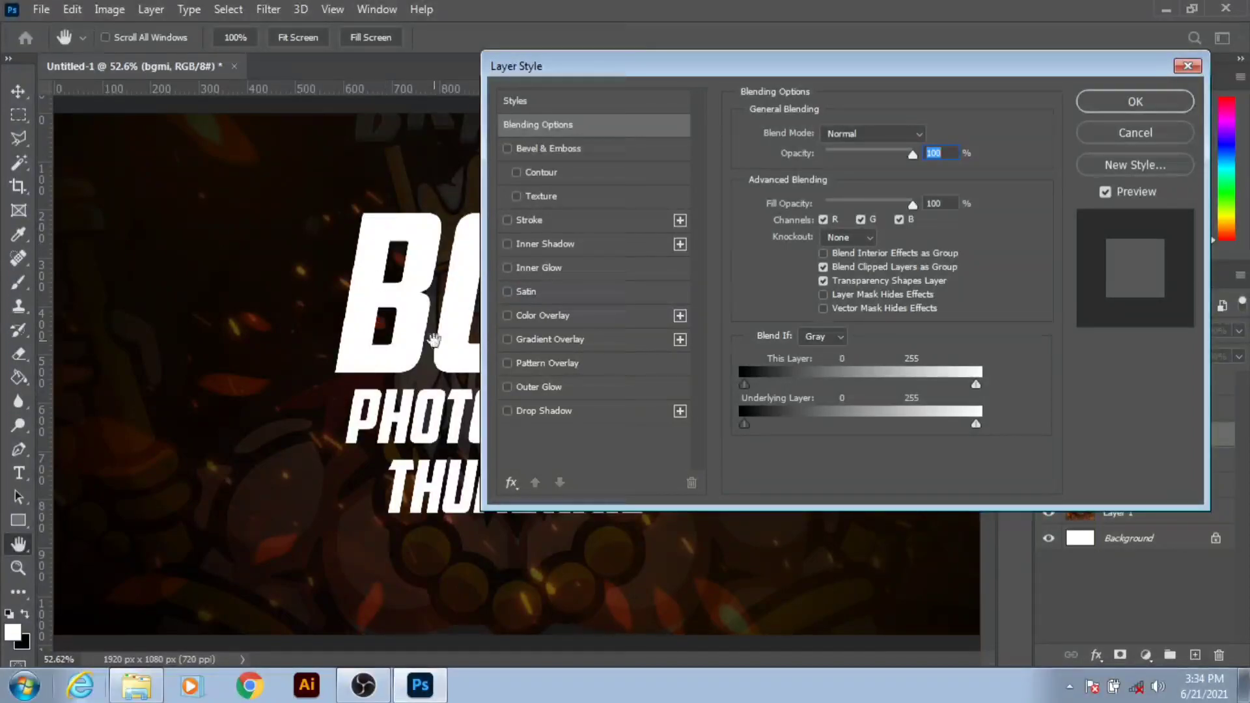
pyautogui.click(532, 344)
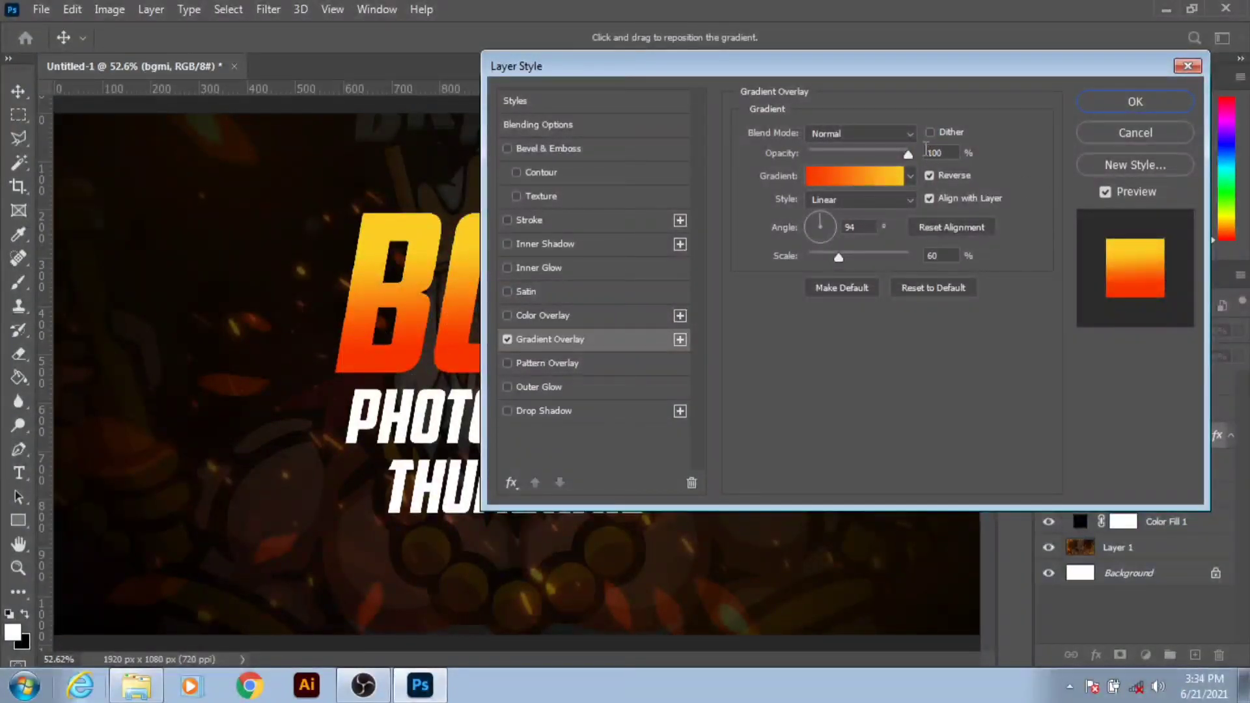
# - Open the overlay's Gradient Editor and append the default gradient presets
pyautogui.click(849, 176)
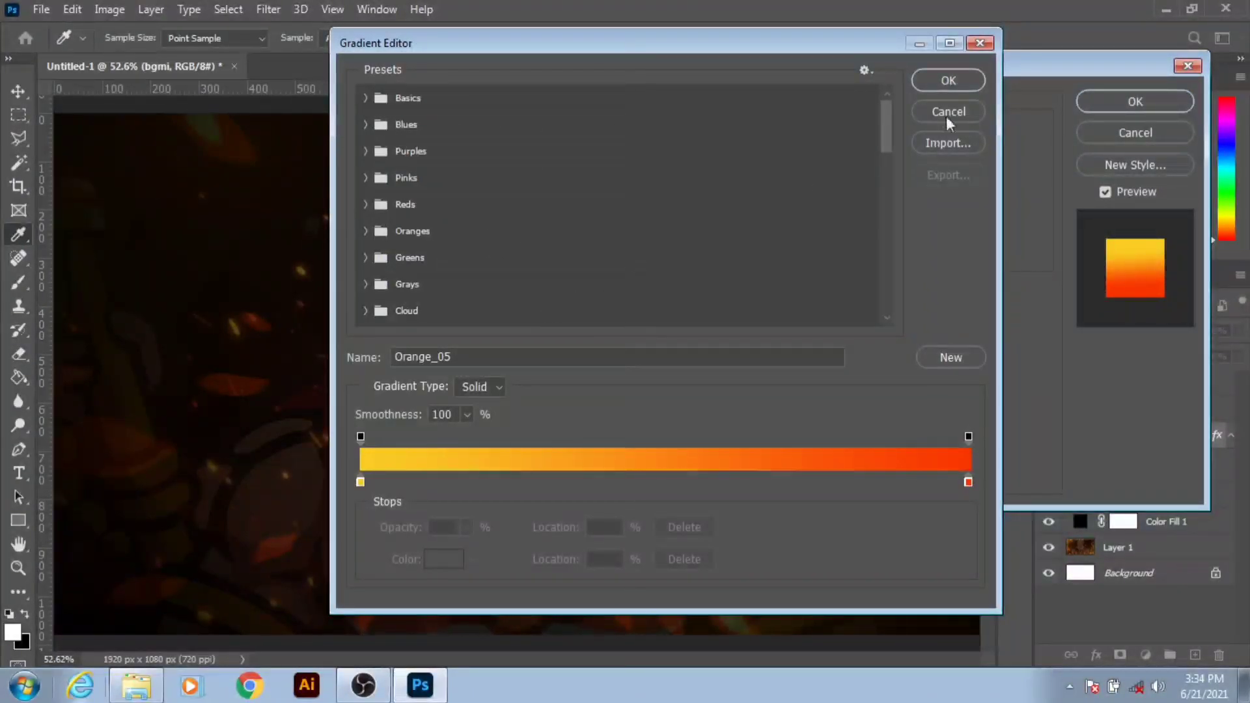
pyautogui.click(863, 71)
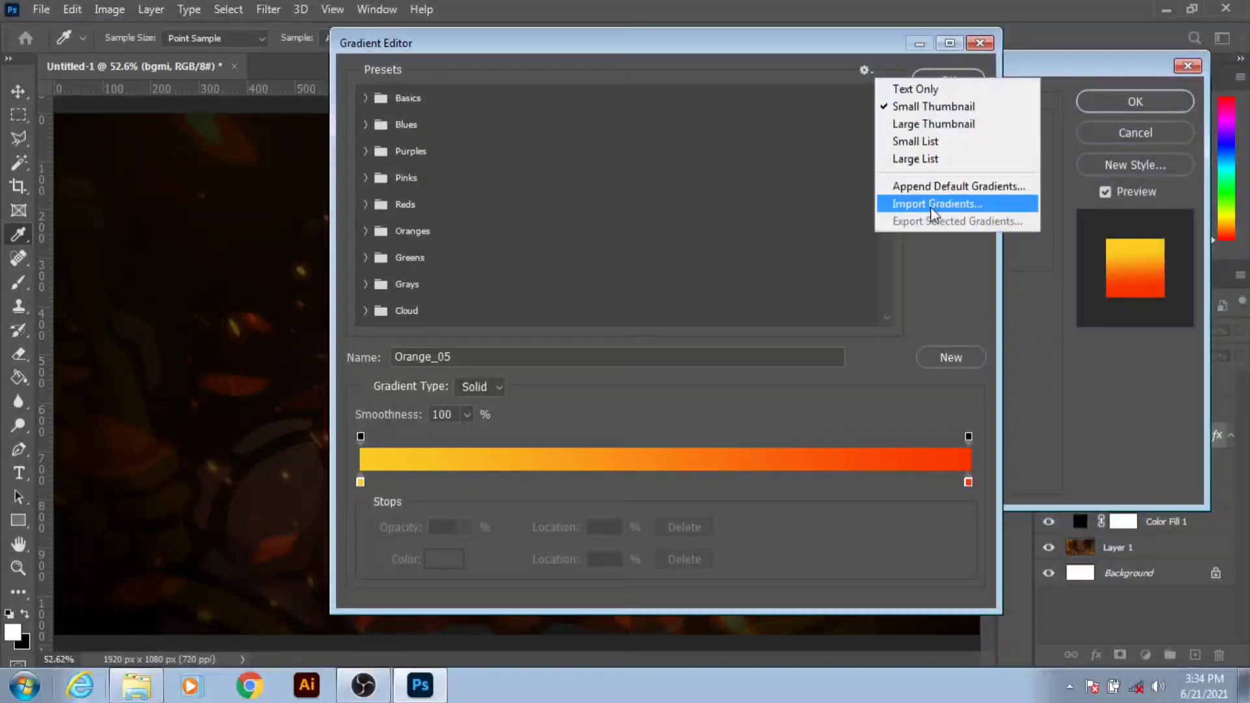
pyautogui.click(974, 189)
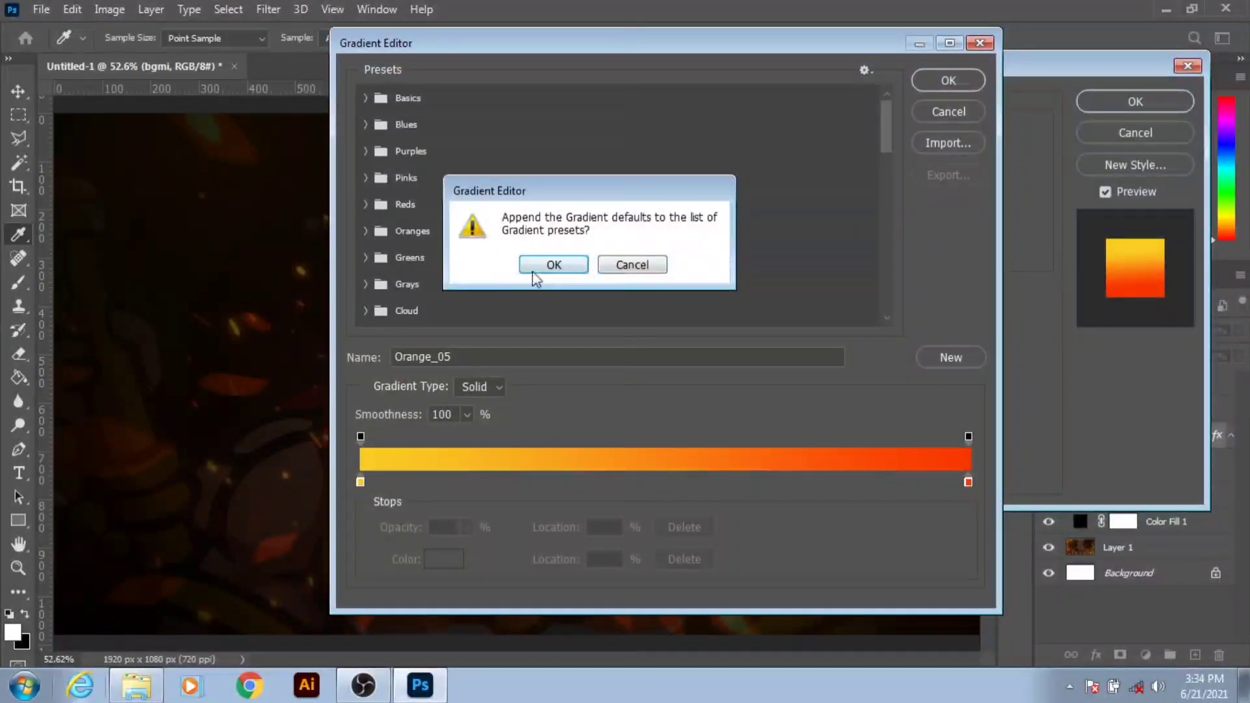
pyautogui.click(629, 264)
pyautogui.scroll(-1, 417, 254)
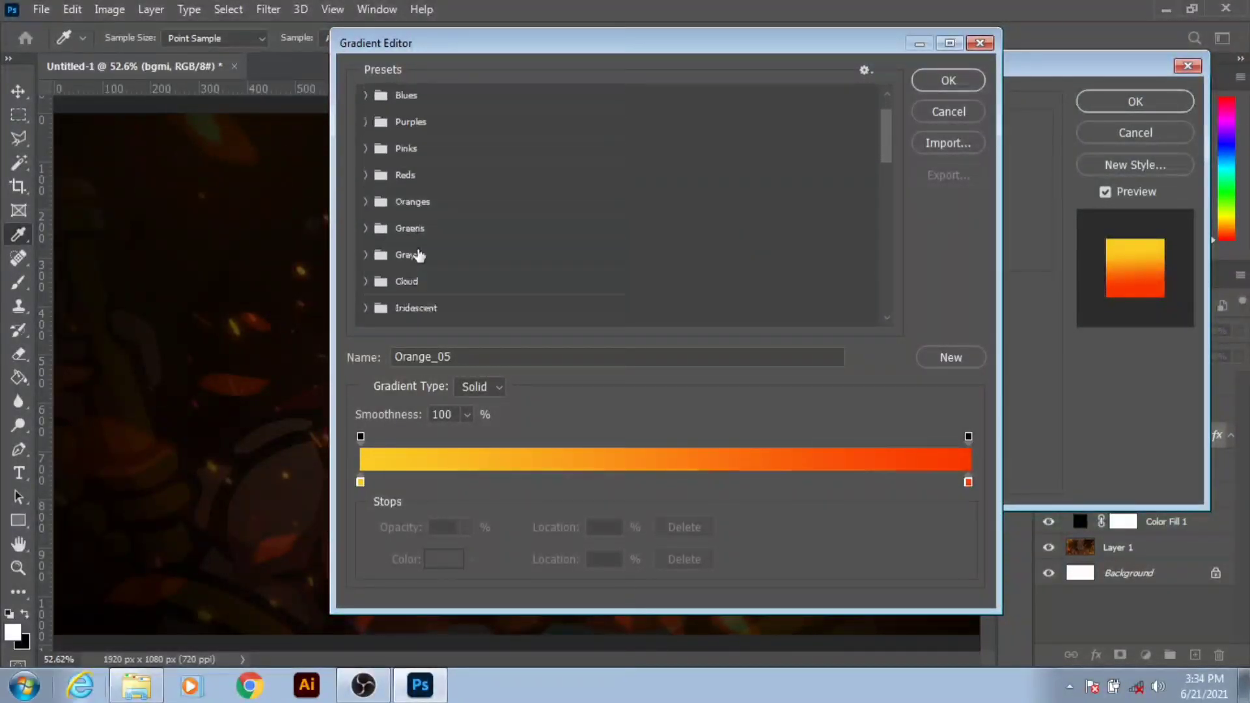
pyautogui.scroll(-4, 419, 255)
pyautogui.scroll(-4, 417, 255)
pyautogui.scroll(-4, 410, 256)
pyautogui.scroll(-4, 397, 258)
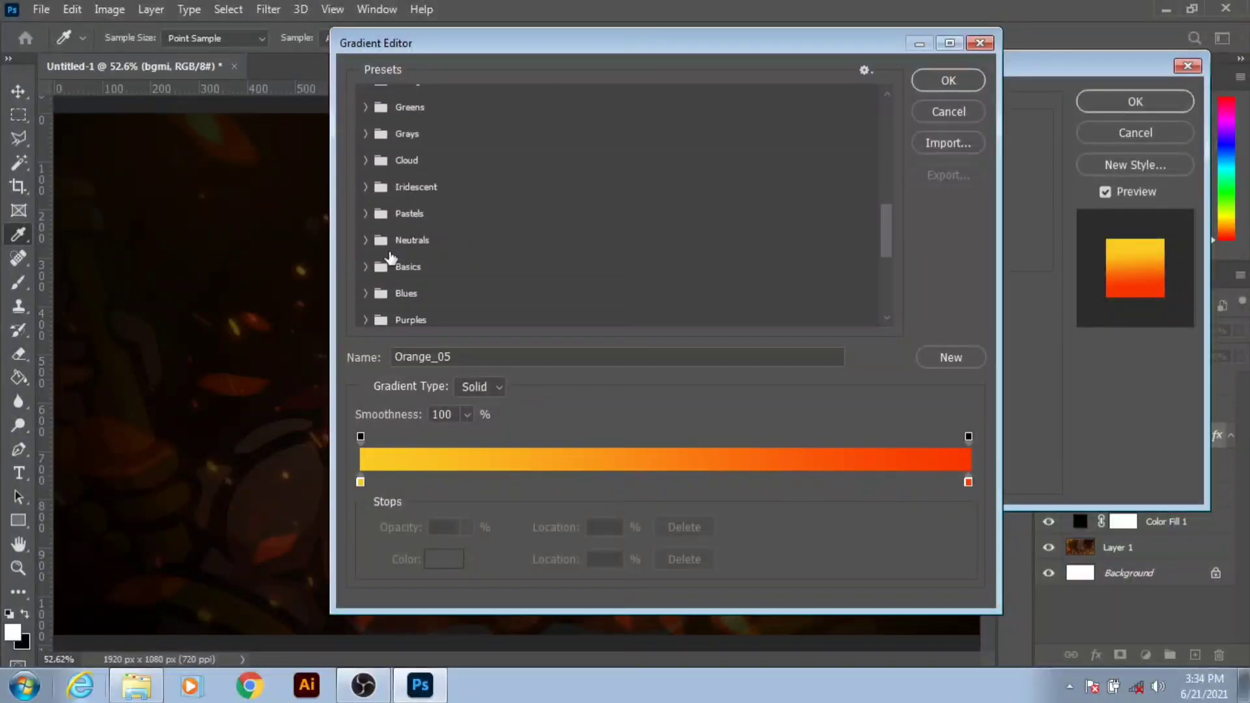
pyautogui.moveTo(489, 43); pyautogui.dragTo(811, 17)
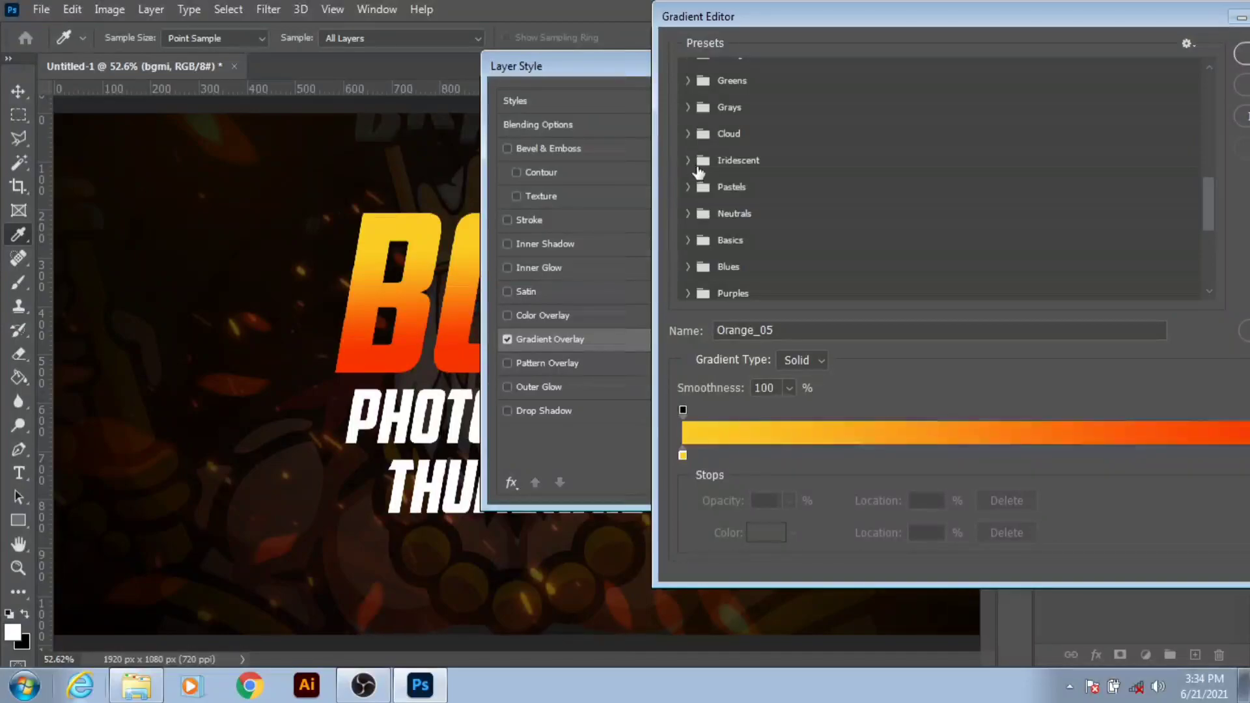
pyautogui.scroll(2, 699, 171)
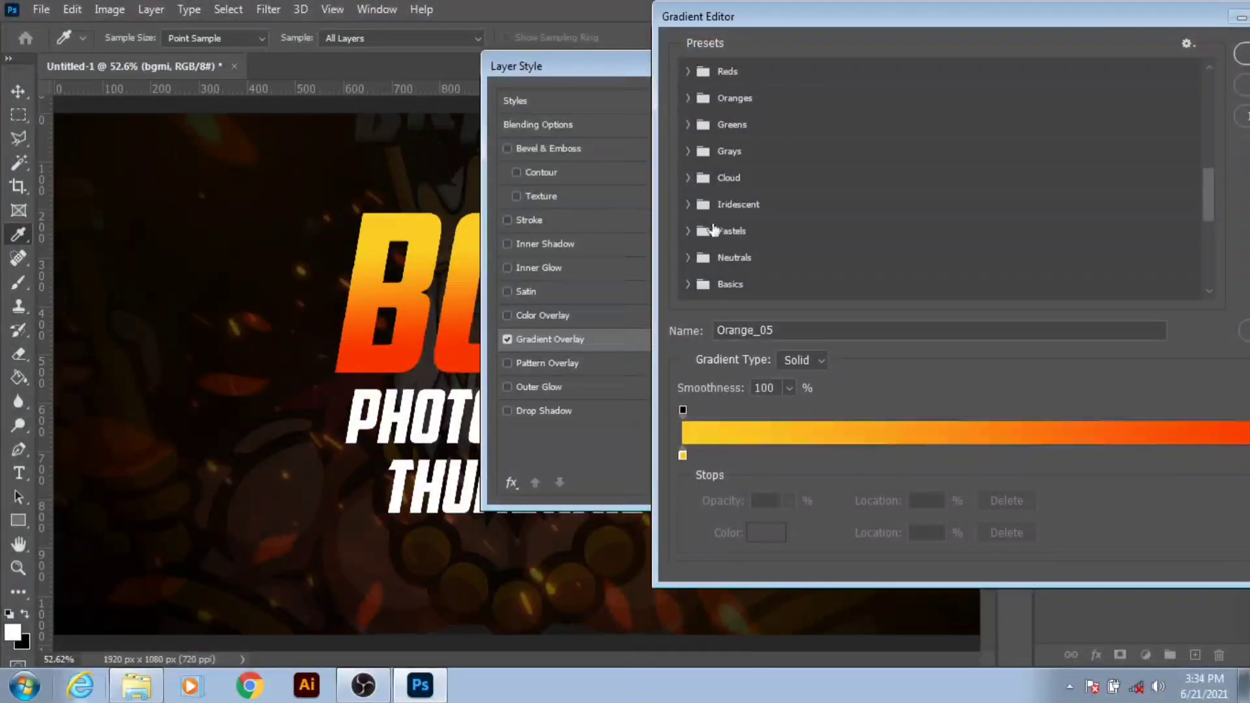
# - Browse the preset groups and try several Oranges presets, including Orange_03 and Orange_04, on the title
pyautogui.click(688, 125)
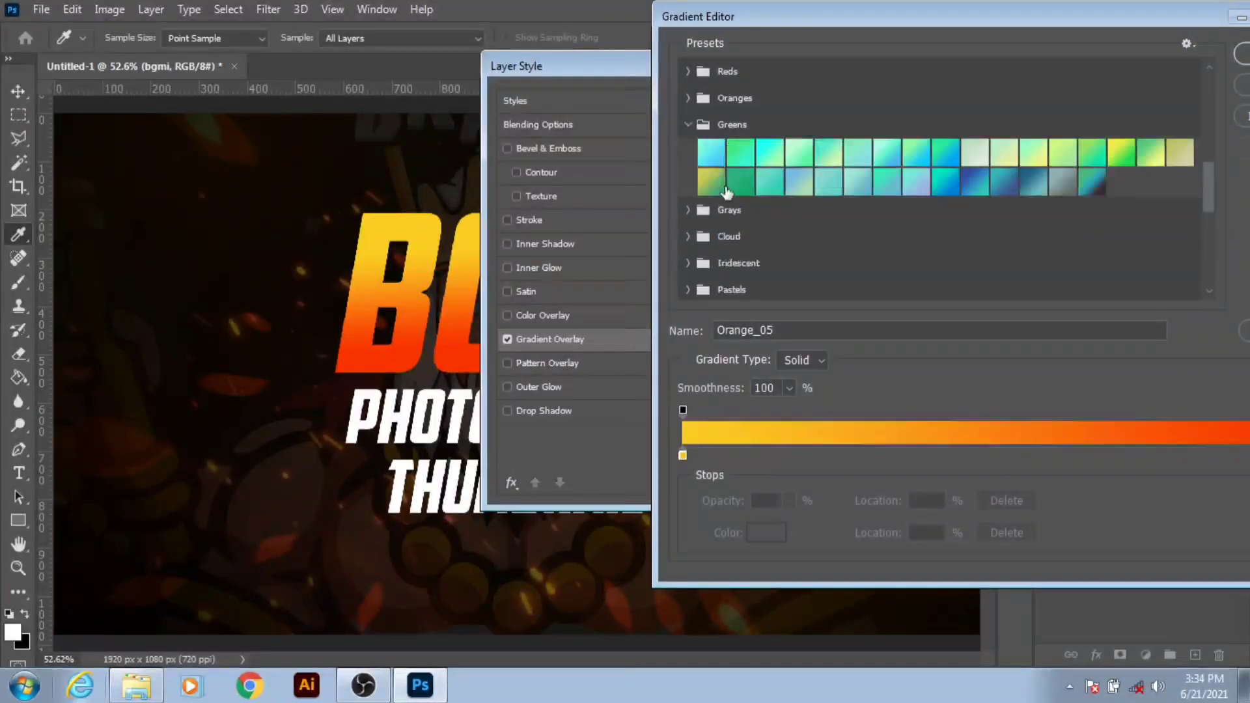
pyautogui.click(688, 210)
pyautogui.scroll(-2, 739, 299)
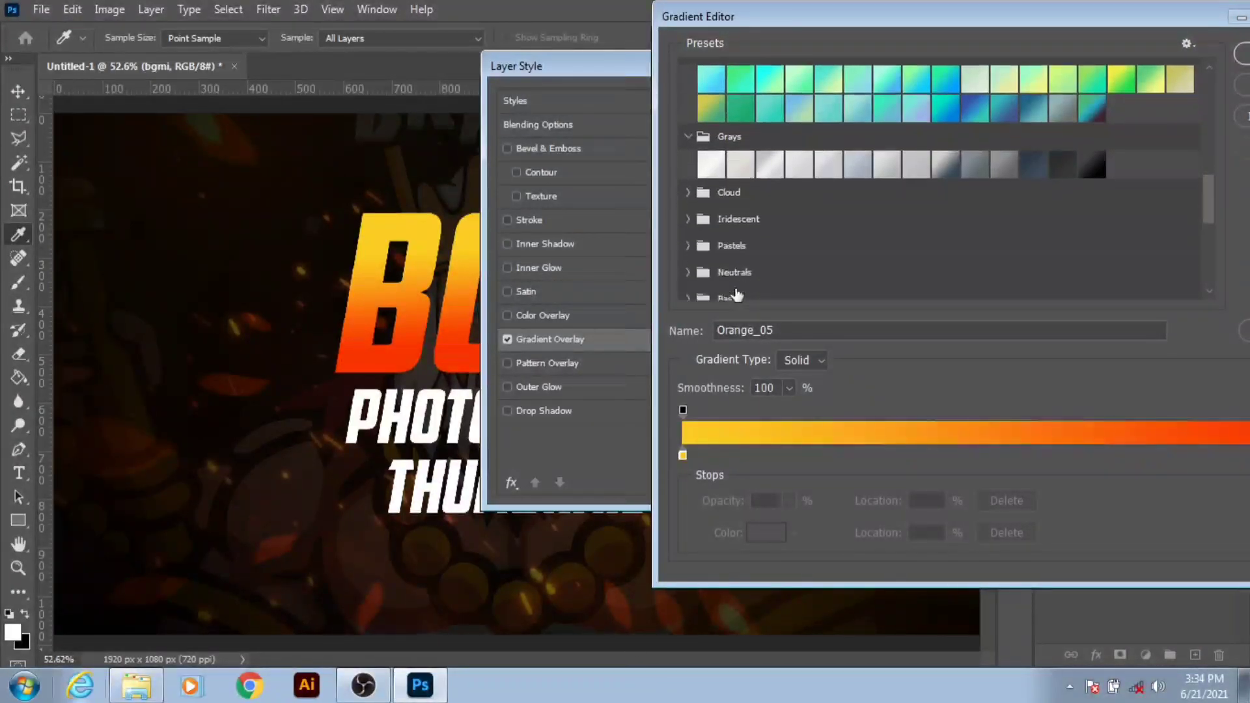
pyautogui.scroll(-1, 736, 294)
pyautogui.scroll(-1, 736, 294)
pyautogui.scroll(3, 731, 287)
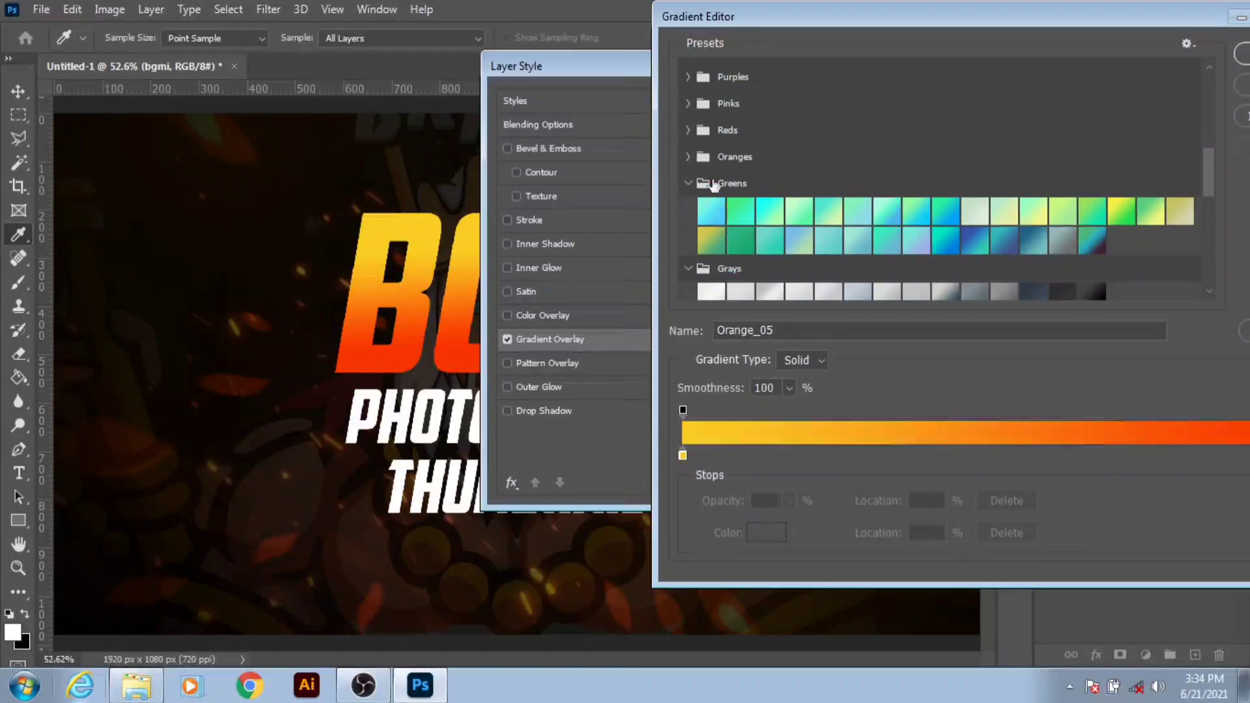
pyautogui.click(689, 157)
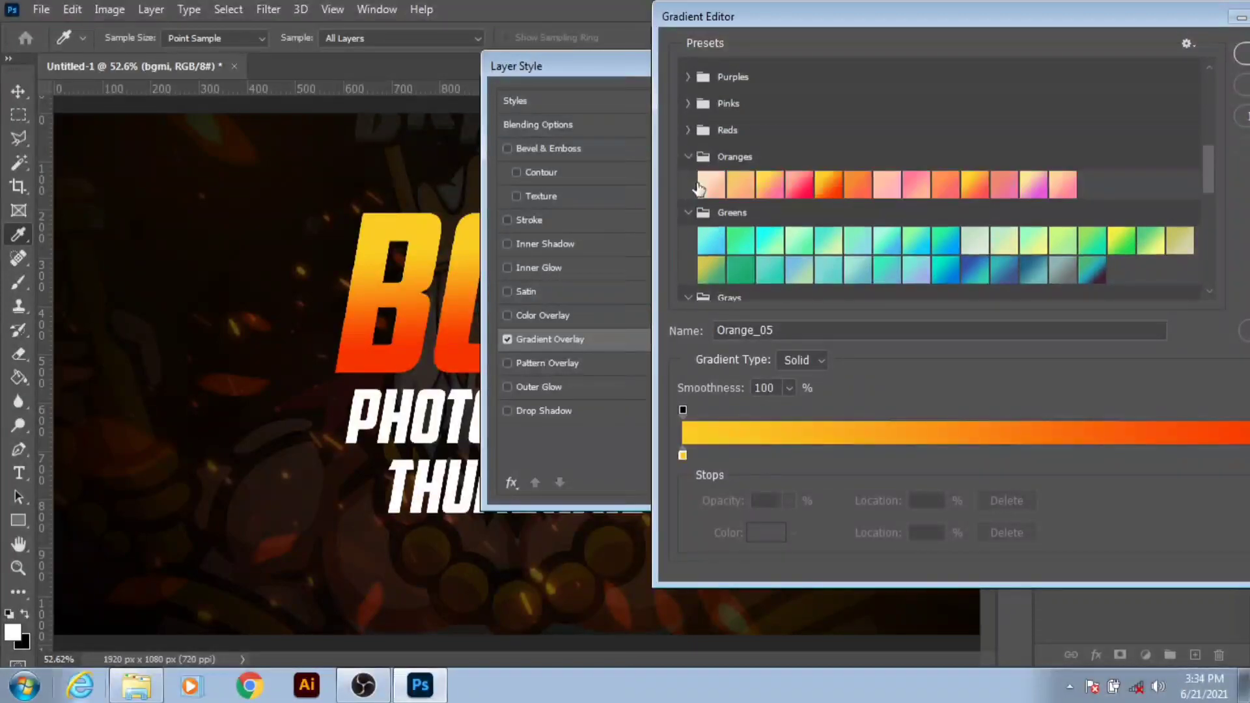
pyautogui.click(972, 195)
pyautogui.click(889, 188)
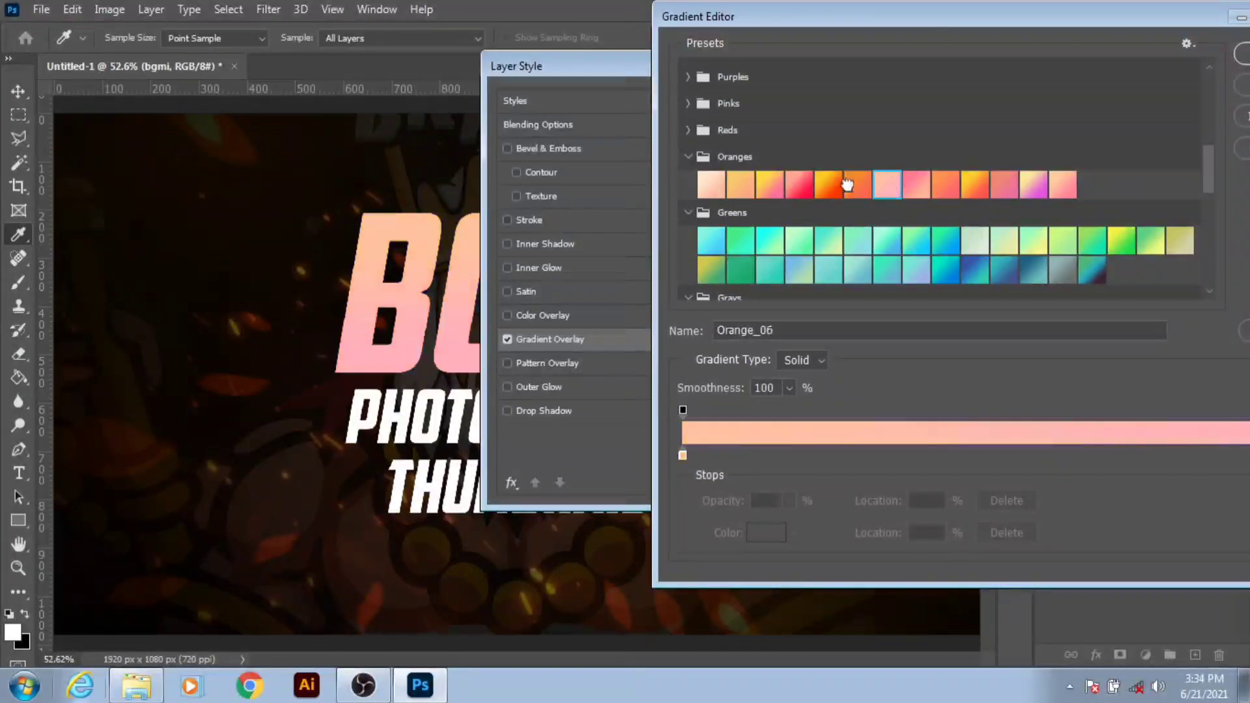
pyautogui.click(849, 186)
pyautogui.click(827, 186)
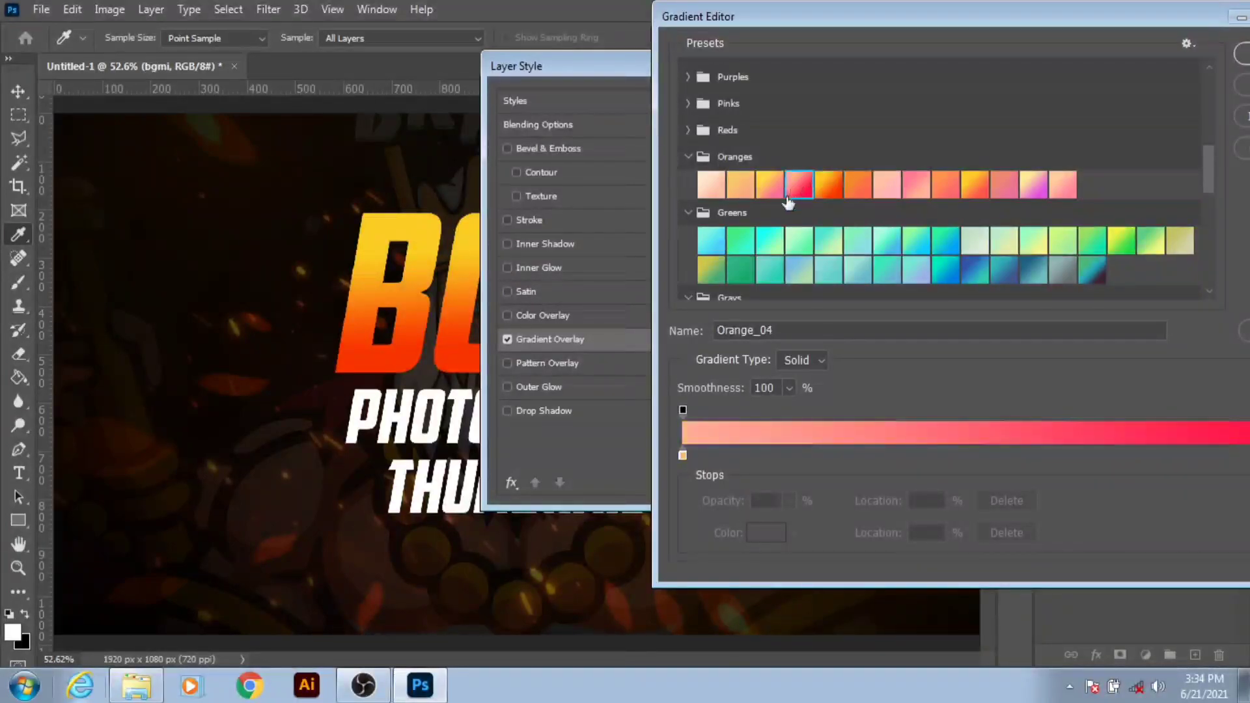
pyautogui.click(771, 185)
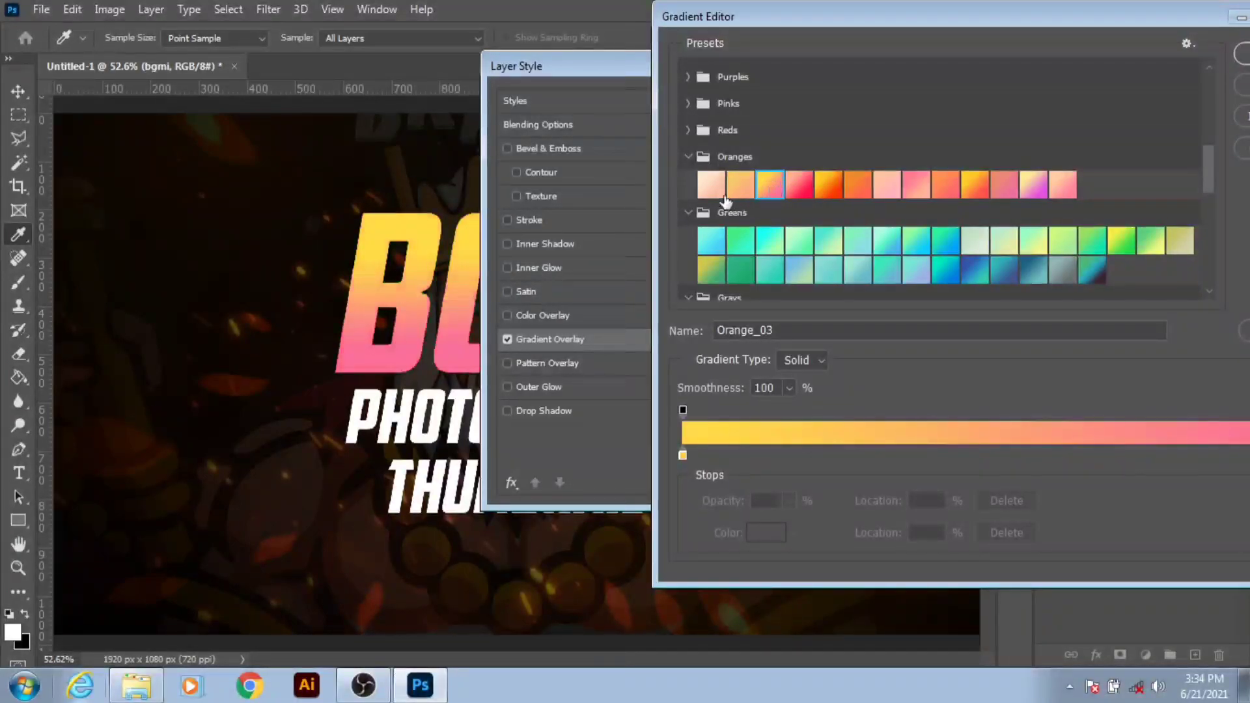
pyautogui.click(800, 185)
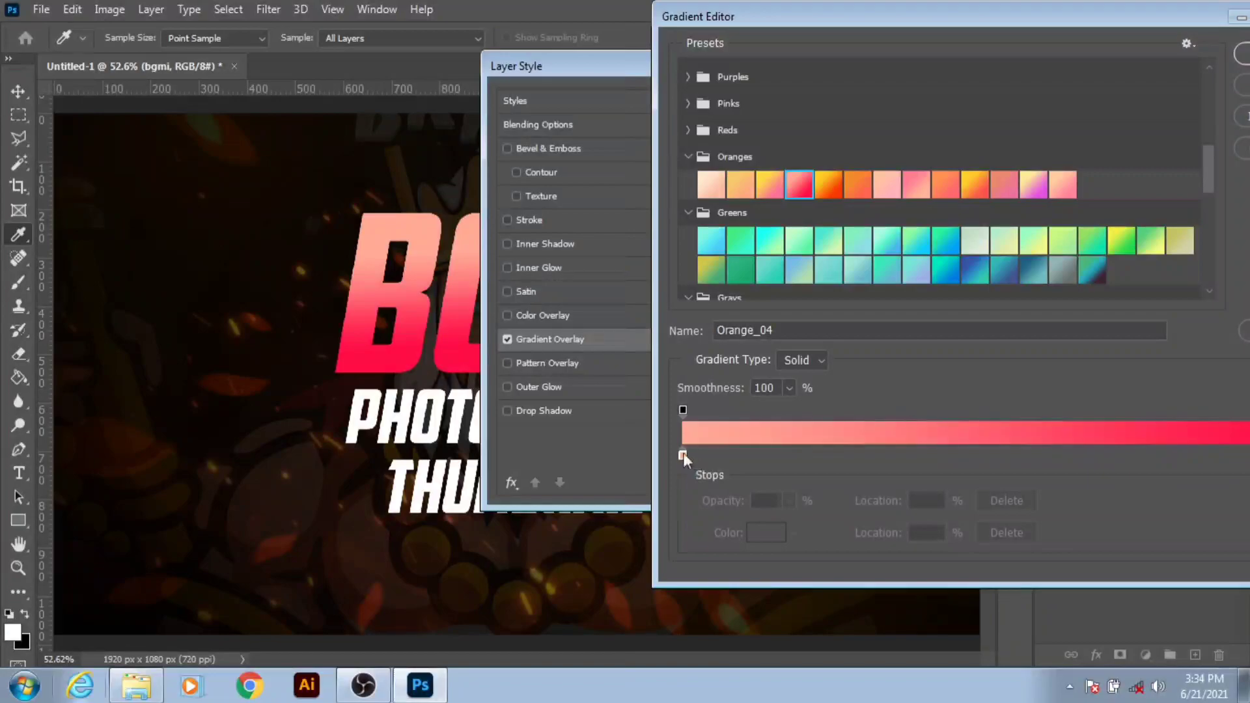
# - Try a yellower left stop colour, cancel it, and choose the Orange_05 preset
pyautogui.click(683, 453)
pyautogui.click(766, 533)
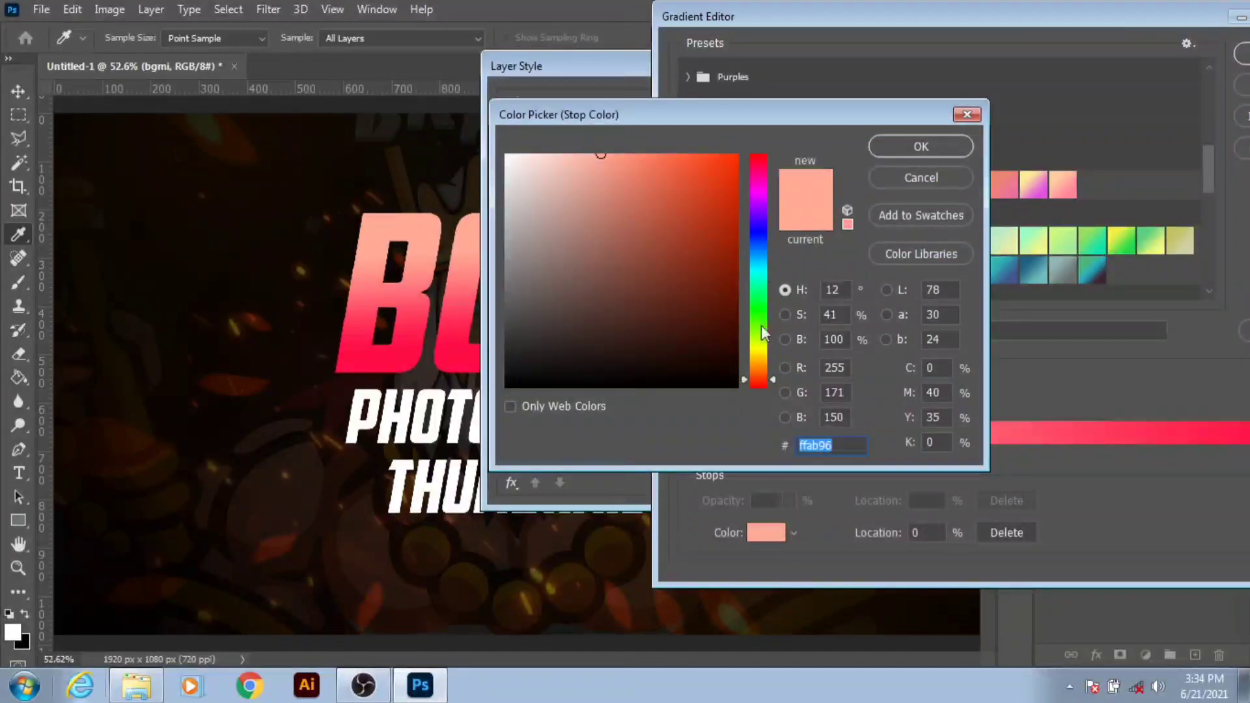
pyautogui.moveTo(759, 319); pyautogui.dragTo(760, 351)
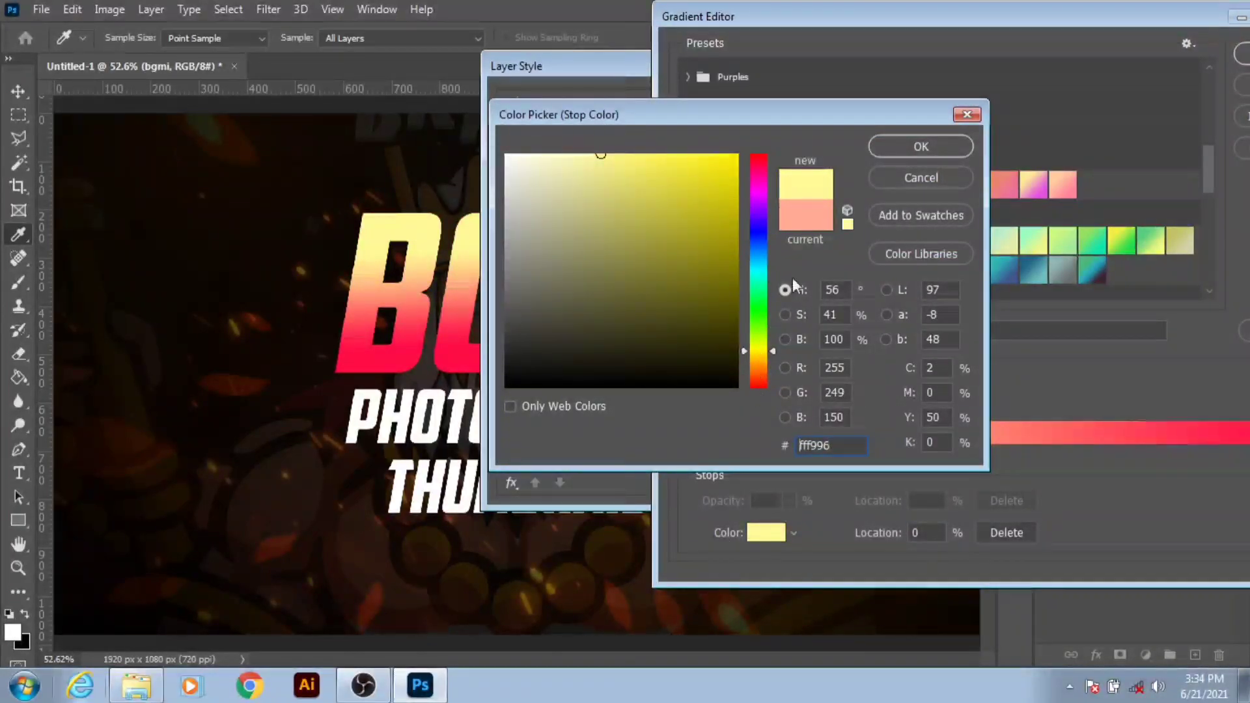
pyautogui.click(921, 178)
pyautogui.click(830, 185)
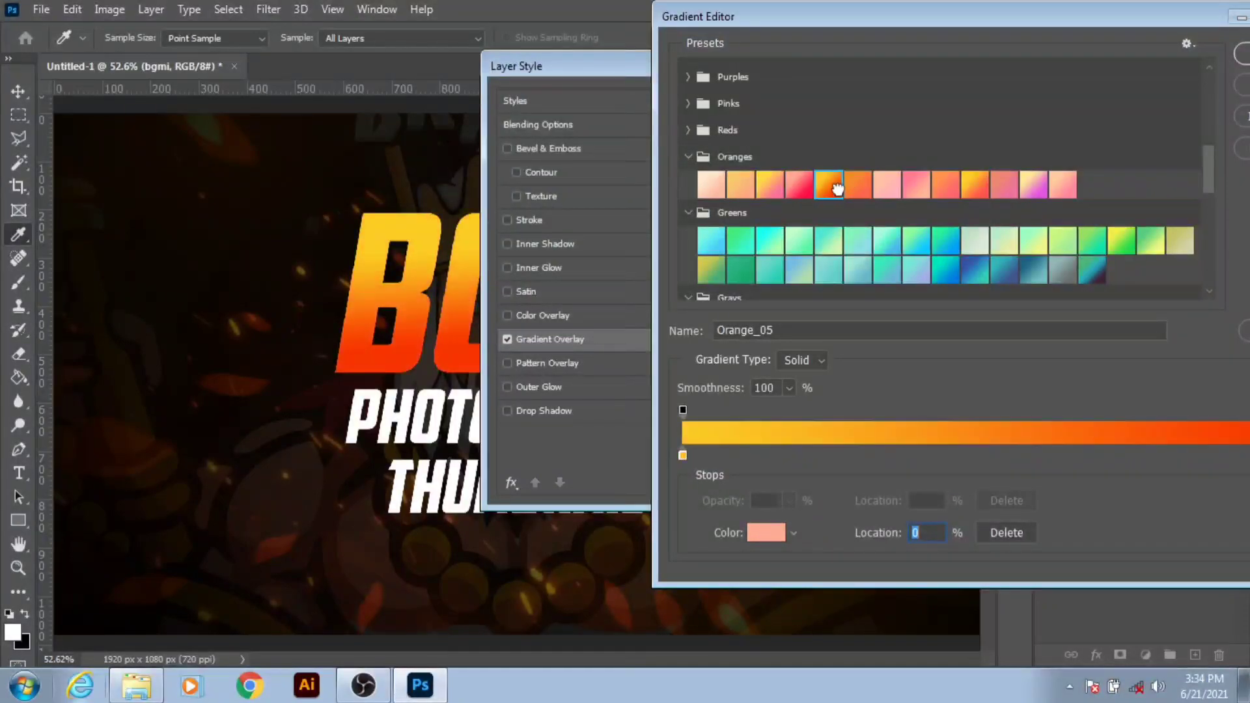
# - Confirm the new gradient, then enable Inner Glow on the BGMI title style
pyautogui.click(1084, 68)
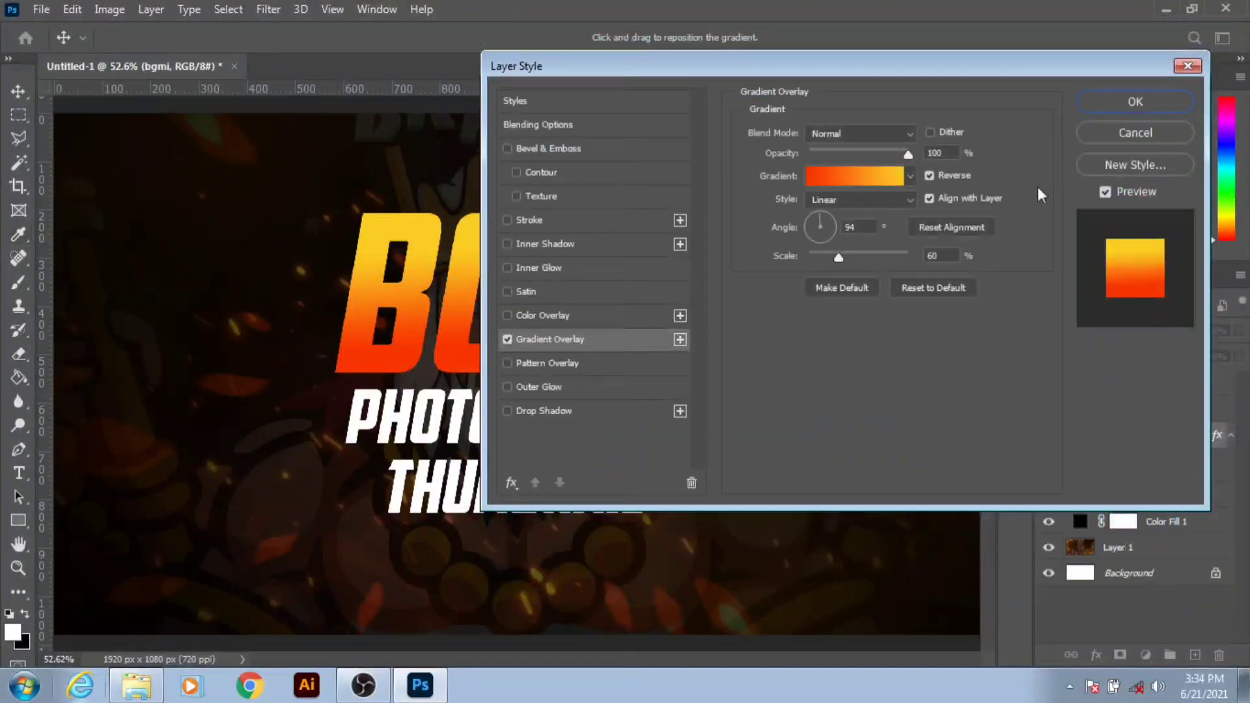
pyautogui.moveTo(588, 60); pyautogui.dragTo(622, 67)
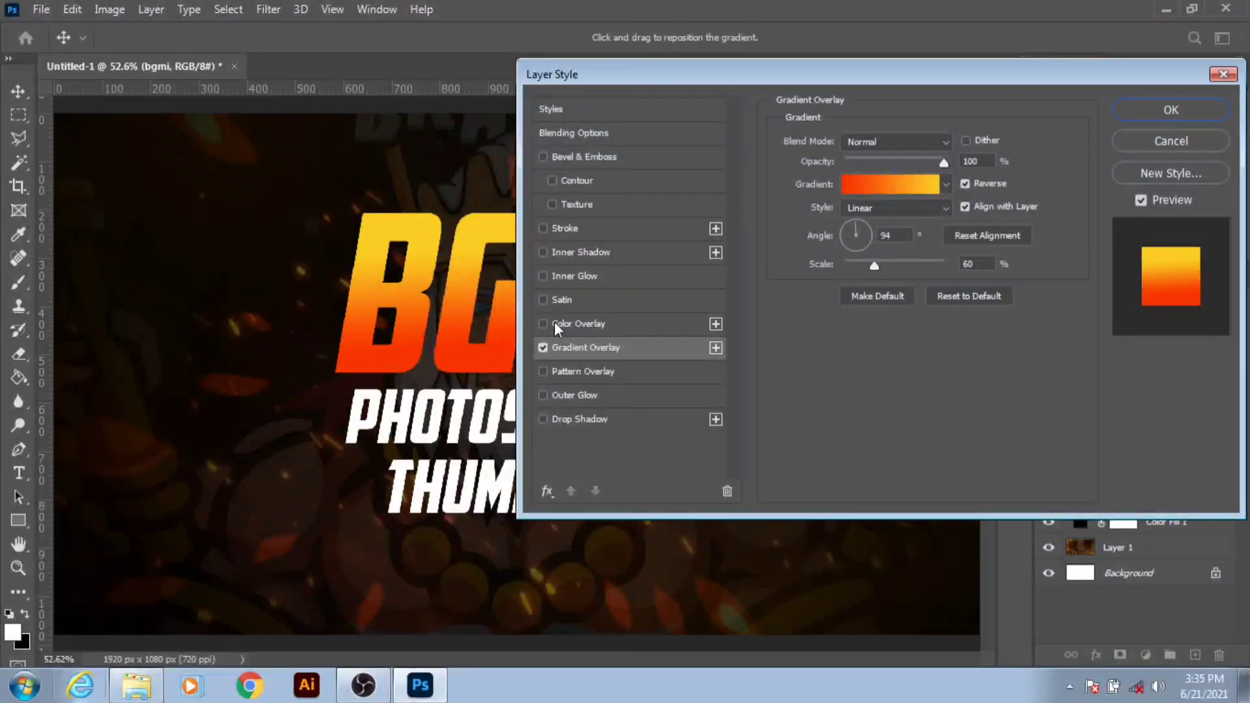
pyautogui.click(553, 276)
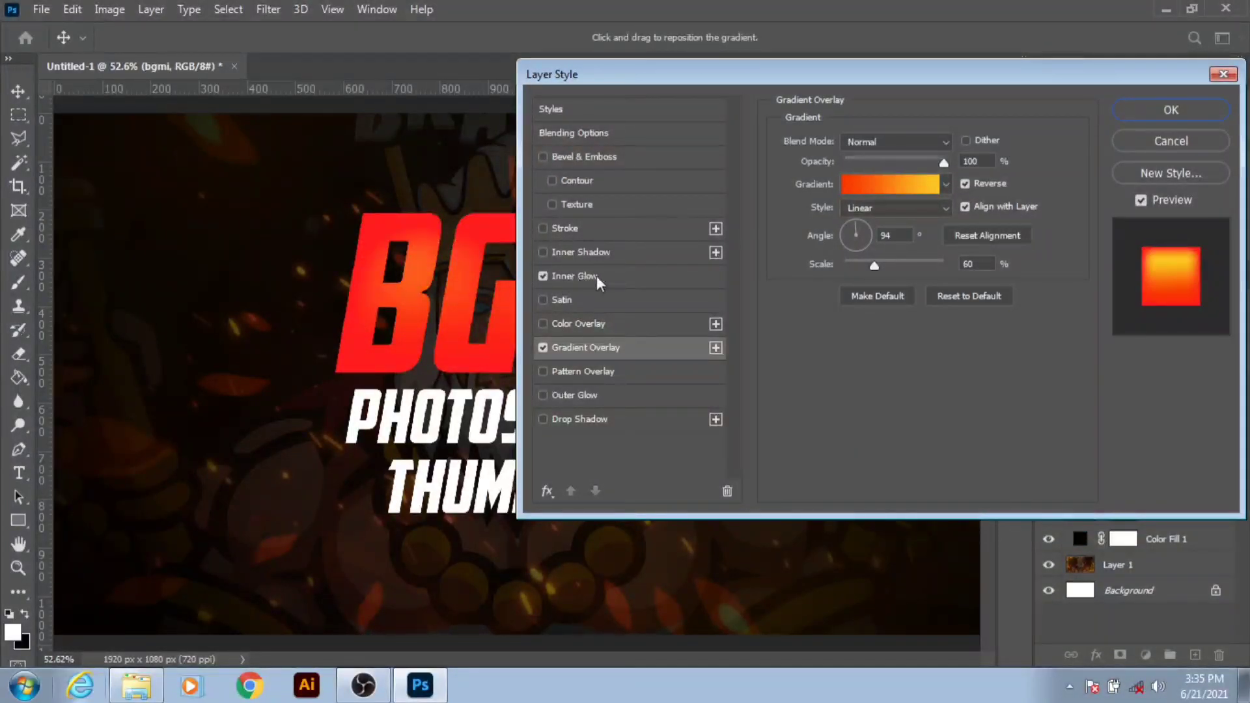
# - Reset Inner Glow to defaults with Linear Dodge (Add) blending, then select its colour swatch
pyautogui.click(596, 275)
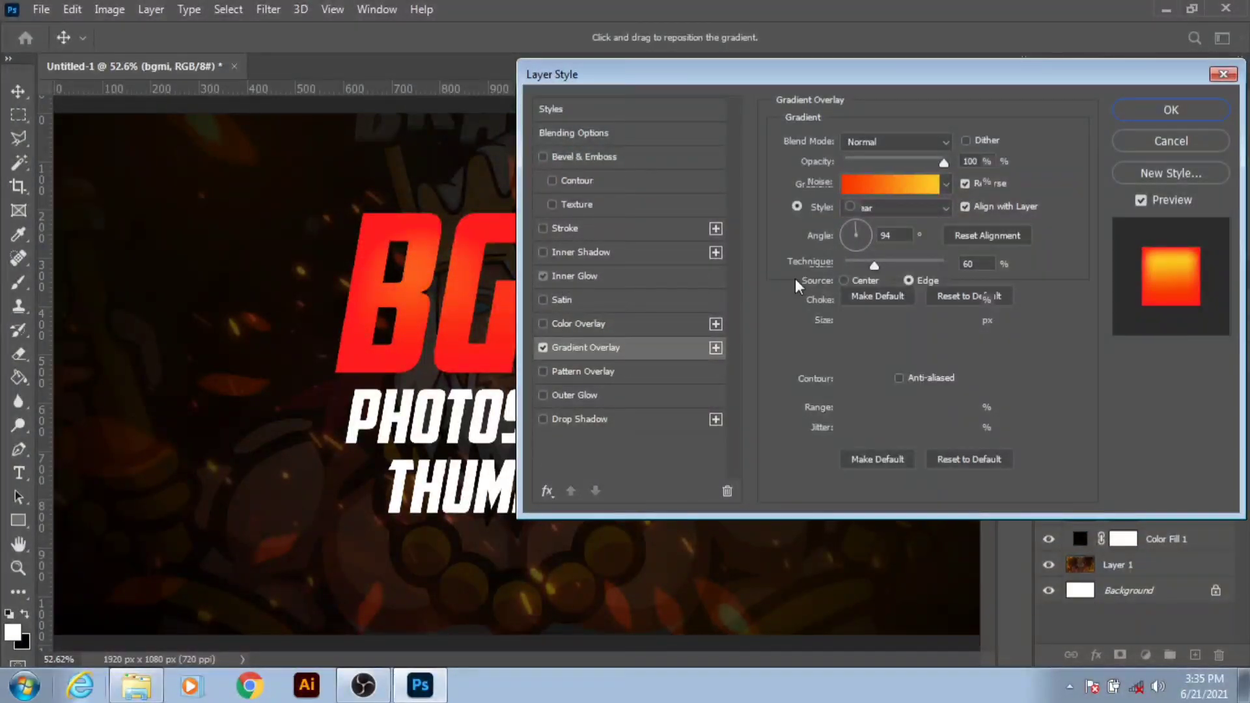
pyautogui.click(962, 458)
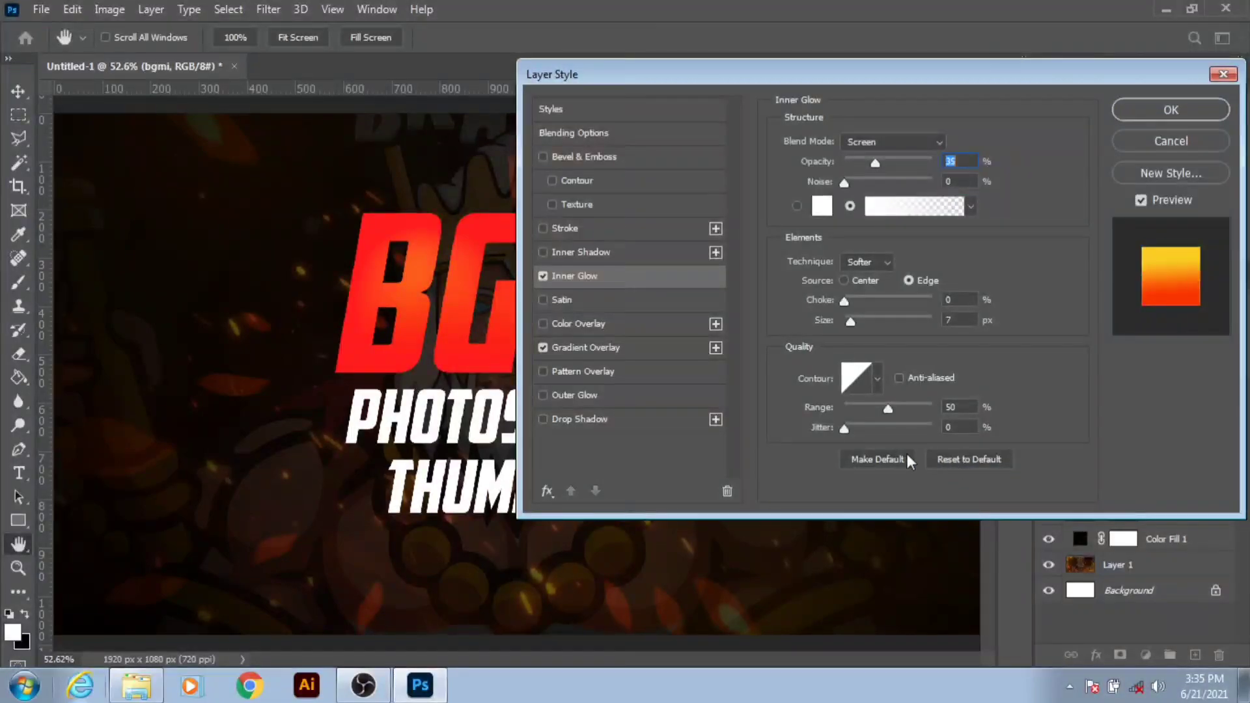
pyautogui.click(872, 142)
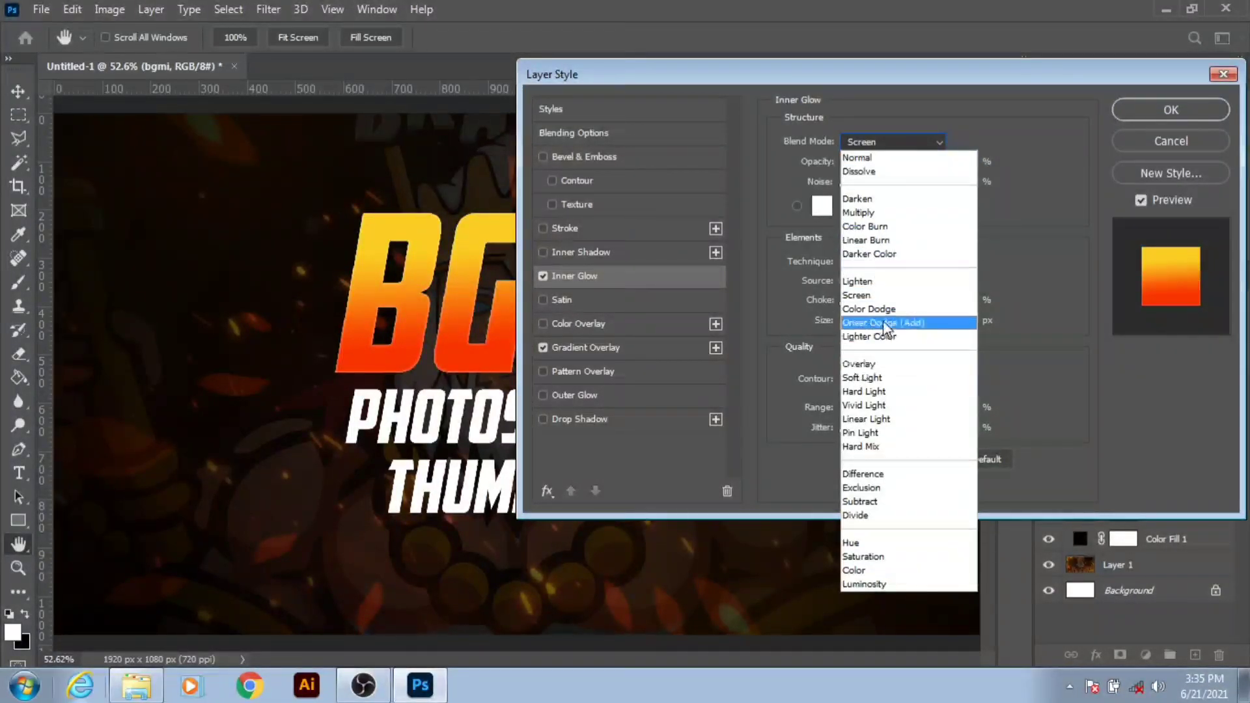
pyautogui.click(883, 322)
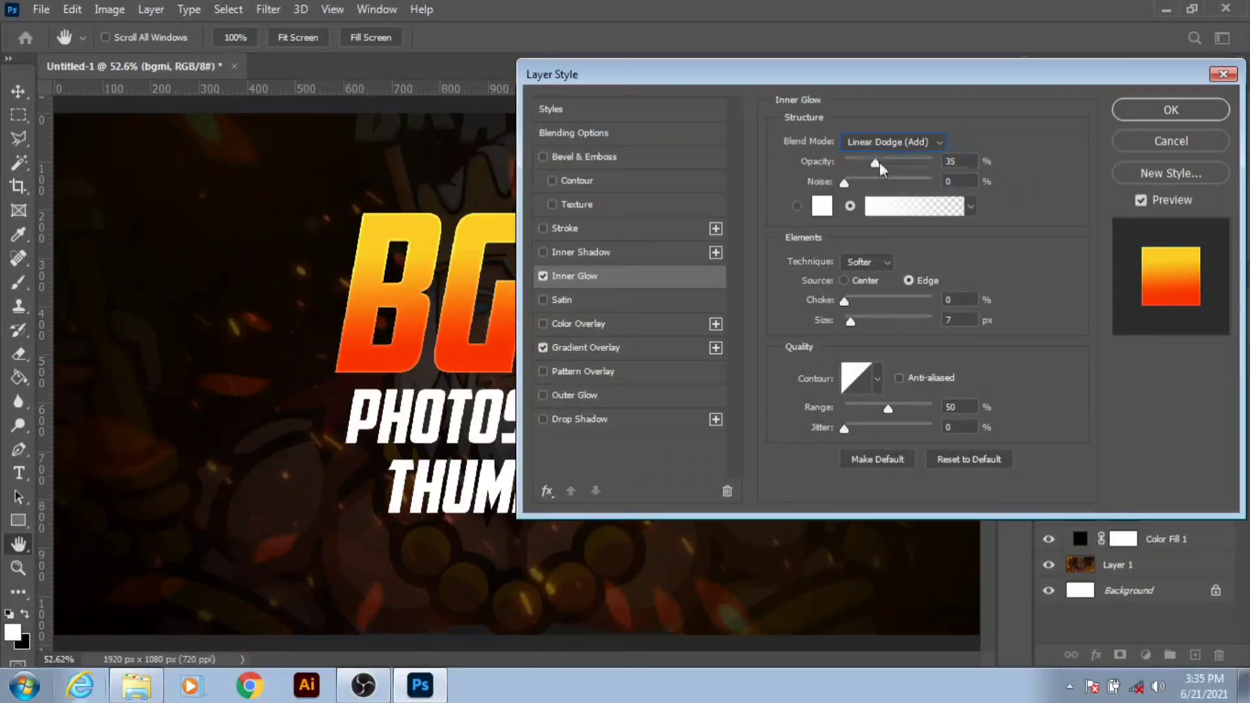
pyautogui.click(795, 208)
# - Pick bright yellow #fff000 as the inner glow colour and confirm it
pyautogui.click(821, 206)
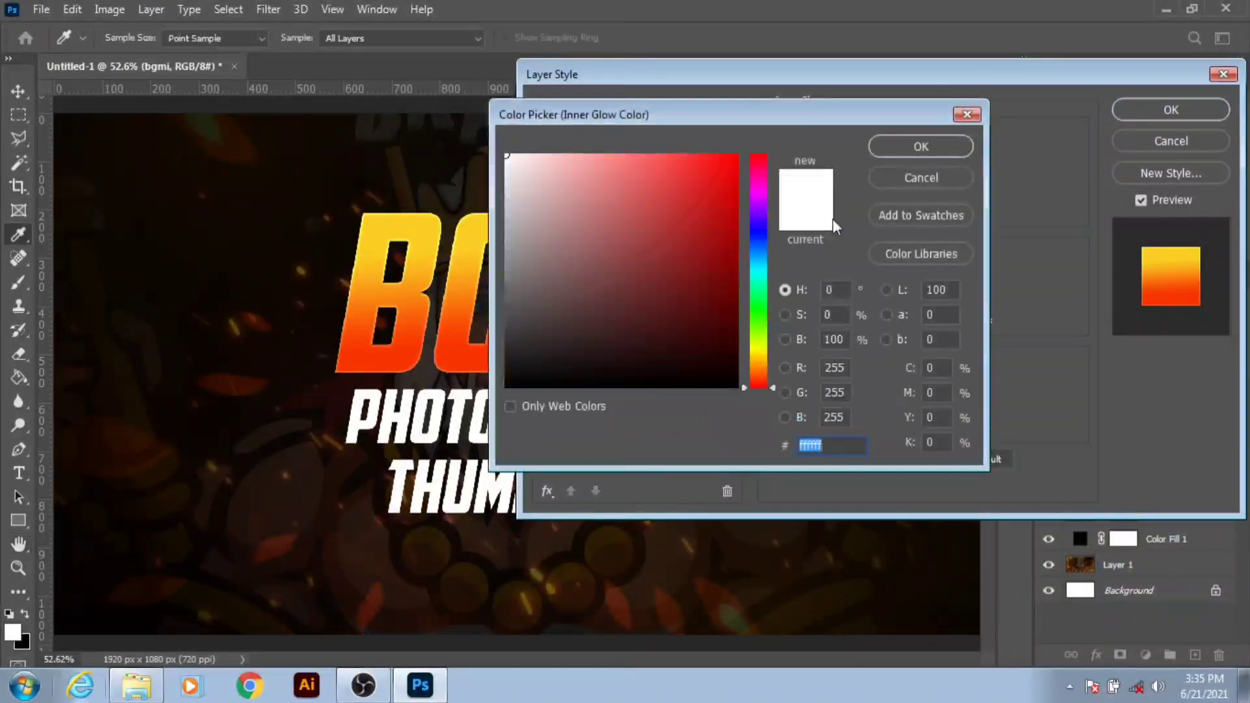
pyautogui.click(759, 356)
pyautogui.click(737, 173)
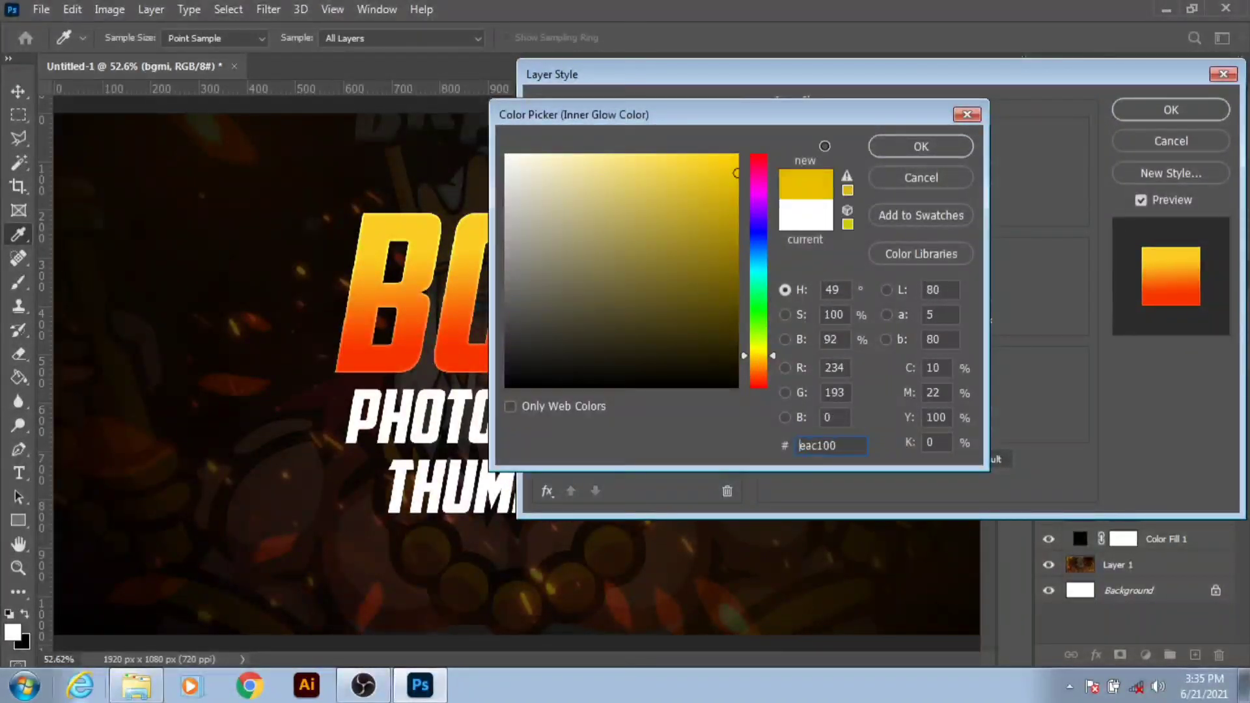
pyautogui.moveTo(824, 146); pyautogui.dragTo(817, 153)
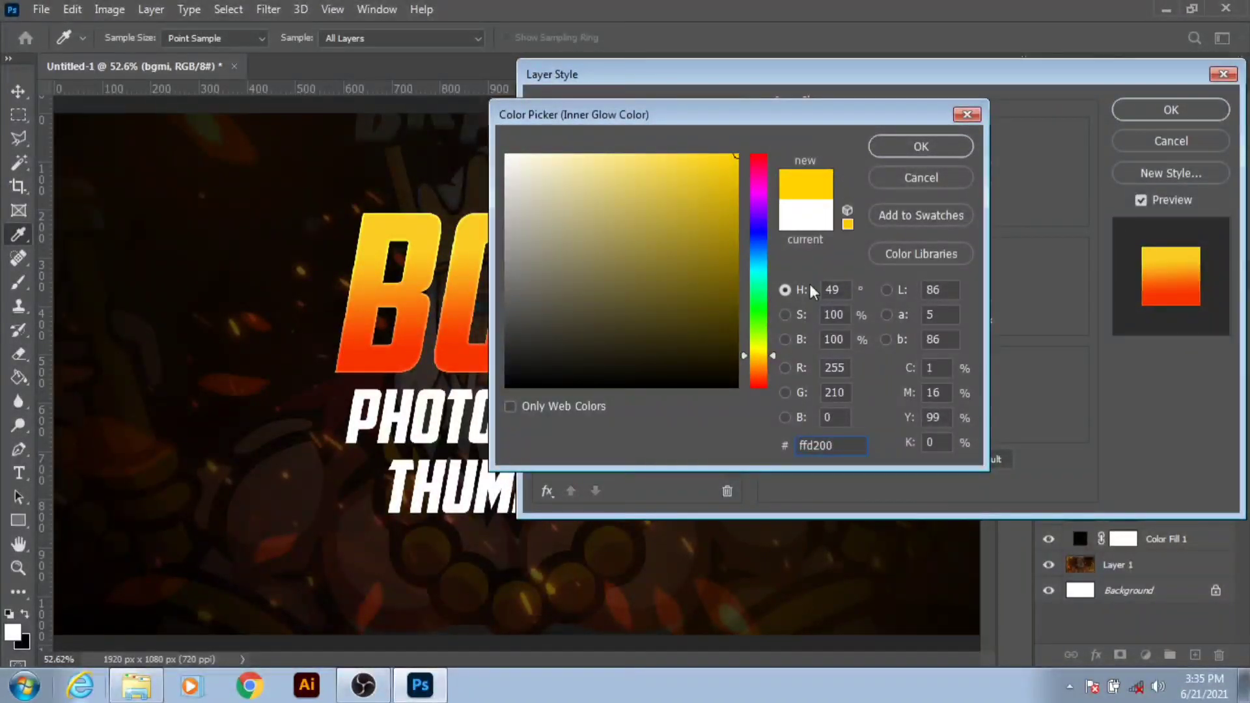
pyautogui.click(420, 209)
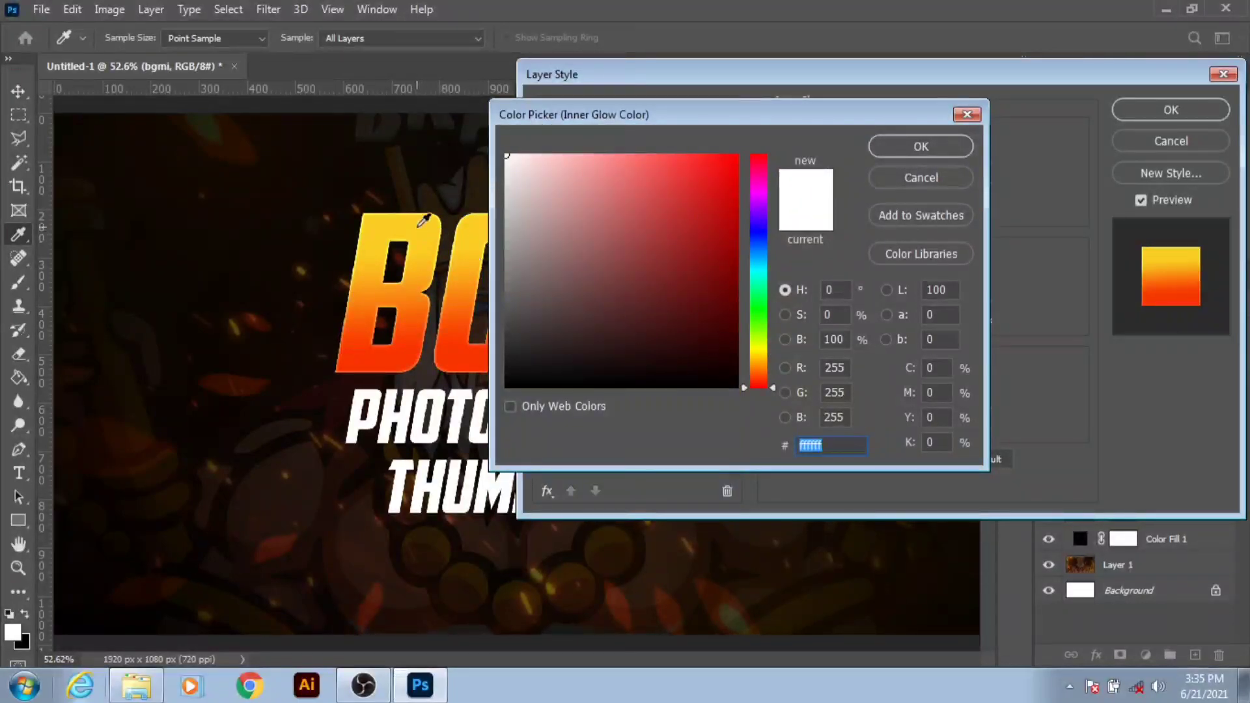
pyautogui.moveTo(758, 385); pyautogui.dragTo(759, 348)
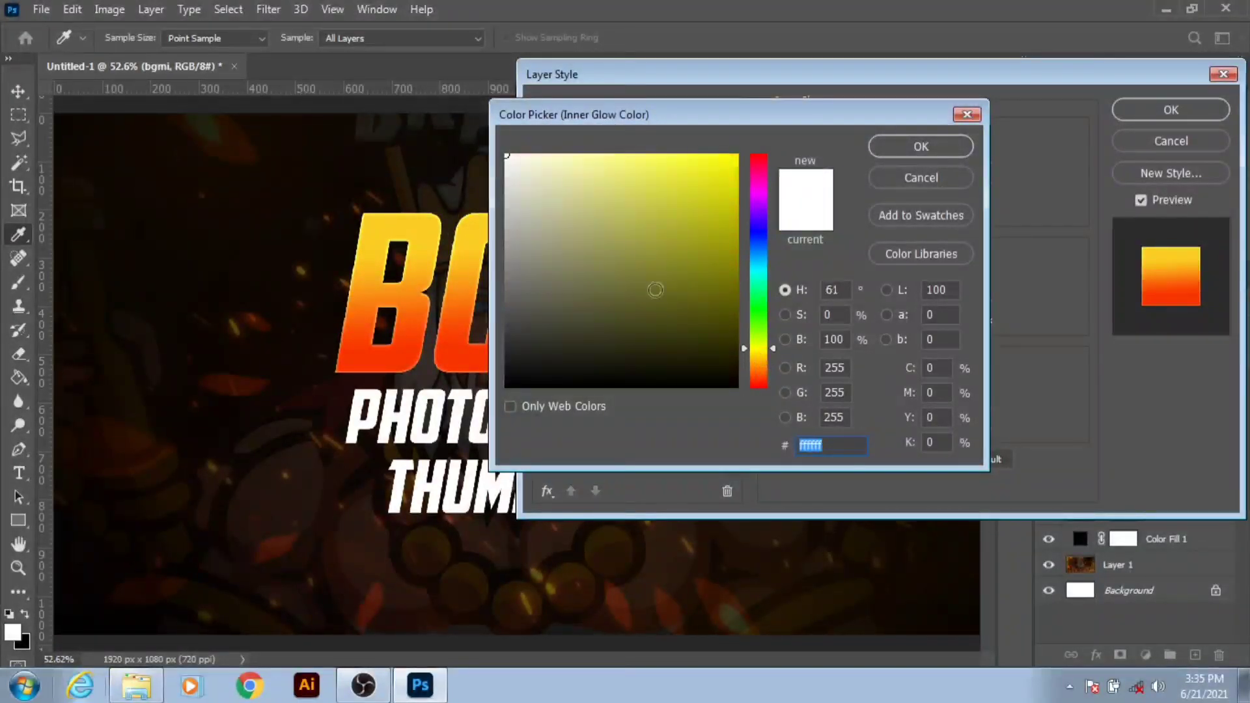
pyautogui.moveTo(656, 287); pyautogui.dragTo(802, 91)
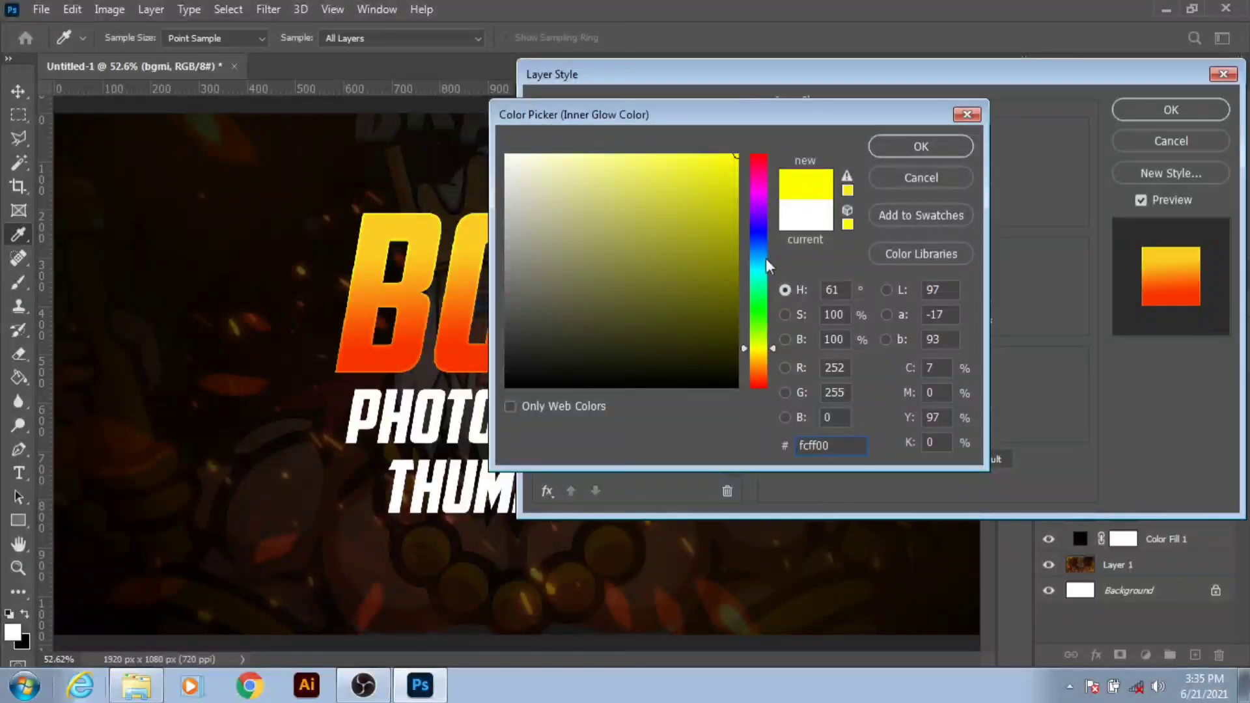
pyautogui.moveTo(774, 349); pyautogui.dragTo(772, 350)
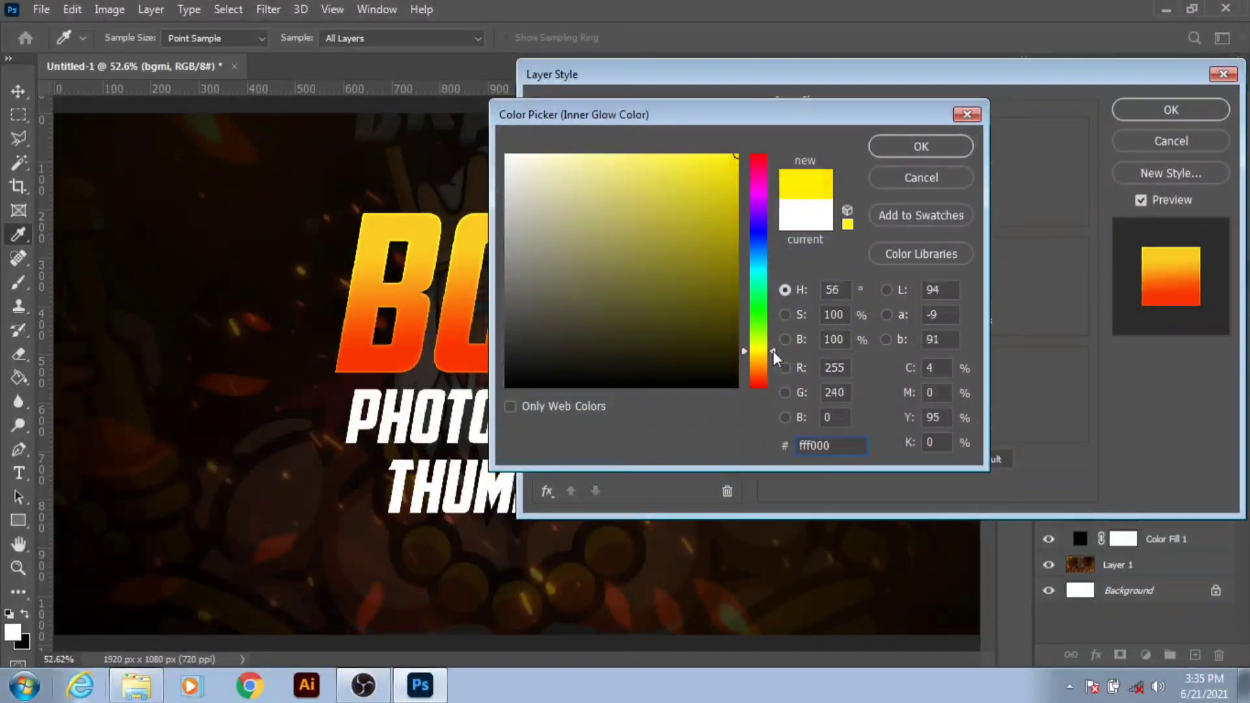
pyautogui.click(943, 146)
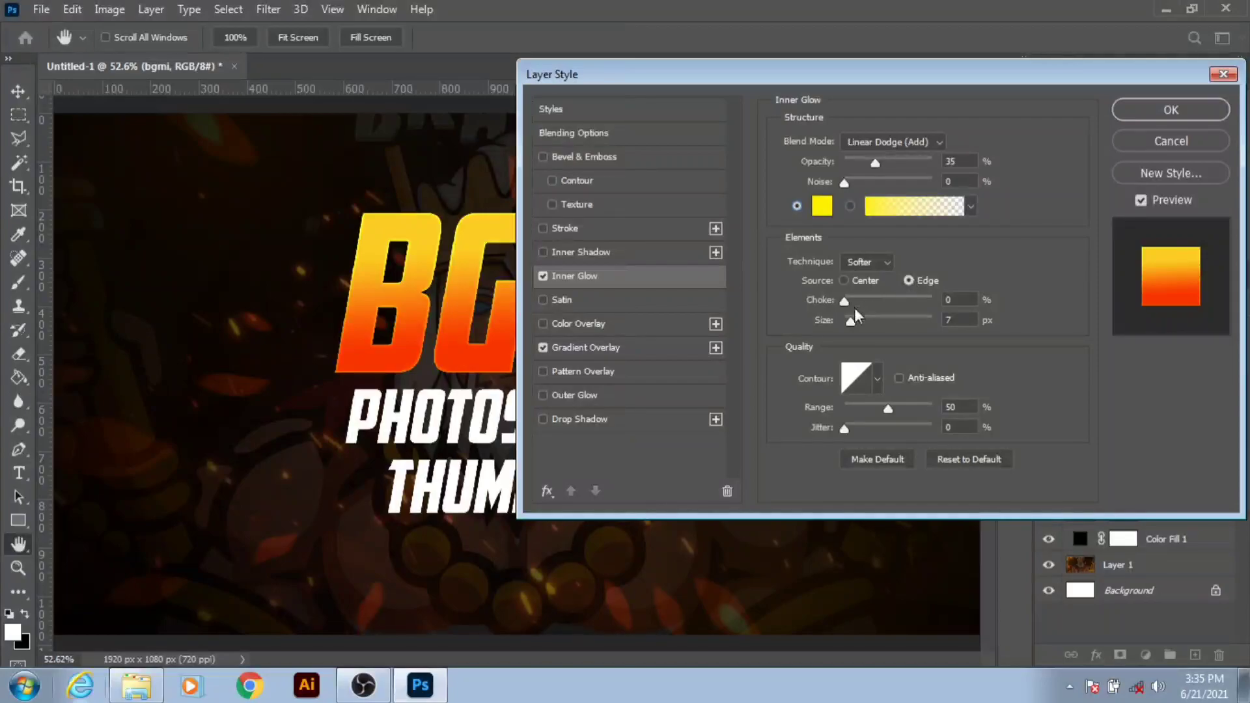
# - Adjust the Inner Glow Size slider until it settles at 27 px
pyautogui.moveTo(851, 323); pyautogui.dragTo(860, 323)
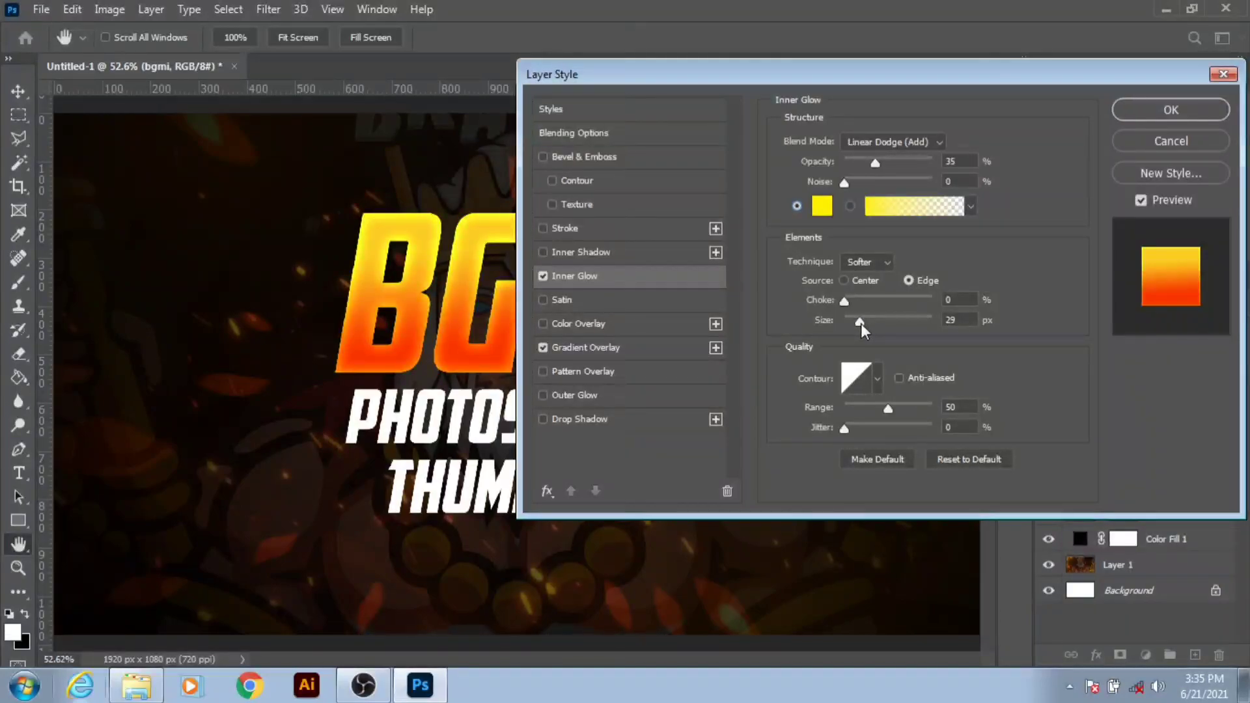
pyautogui.moveTo(862, 322)
pyautogui.mouseDown()
pyautogui.moveTo(814, 321)
pyautogui.moveTo(858, 318)
pyautogui.mouseUp()
pyautogui.moveTo(858, 319); pyautogui.dragTo(859, 317)
pyautogui.click(873, 382)
pyautogui.click(773, 456)
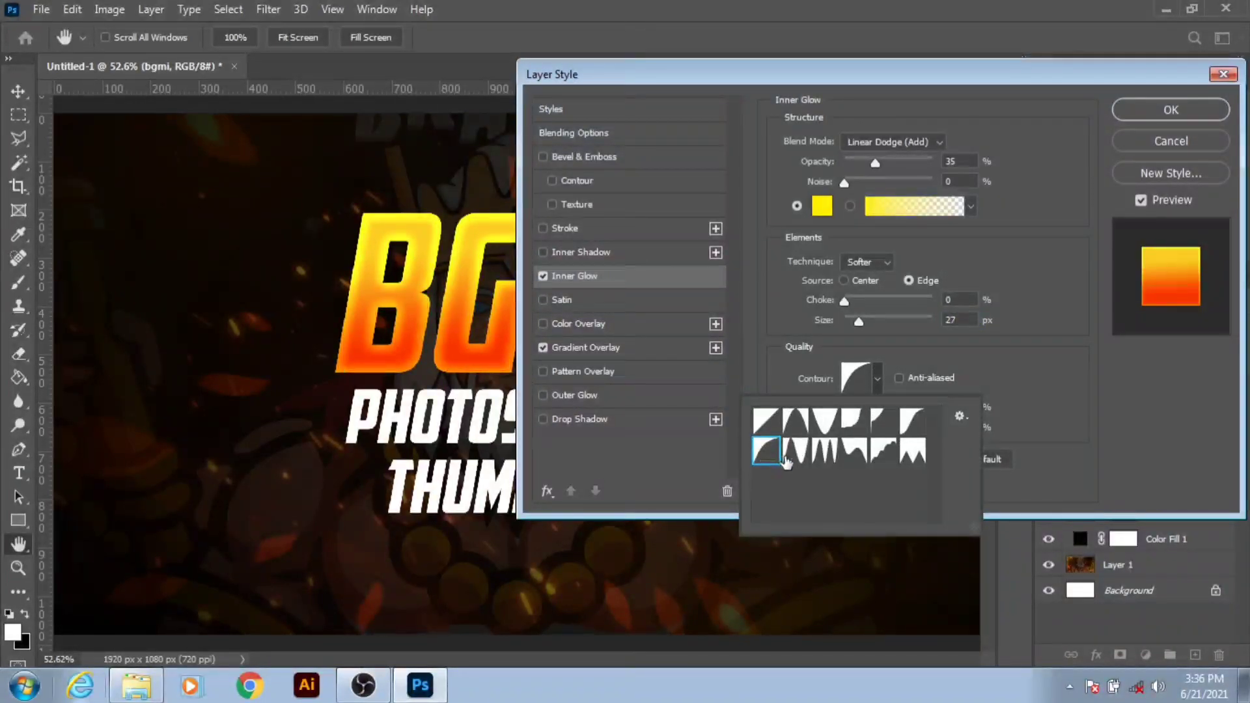
pyautogui.click(795, 450)
pyautogui.click(871, 456)
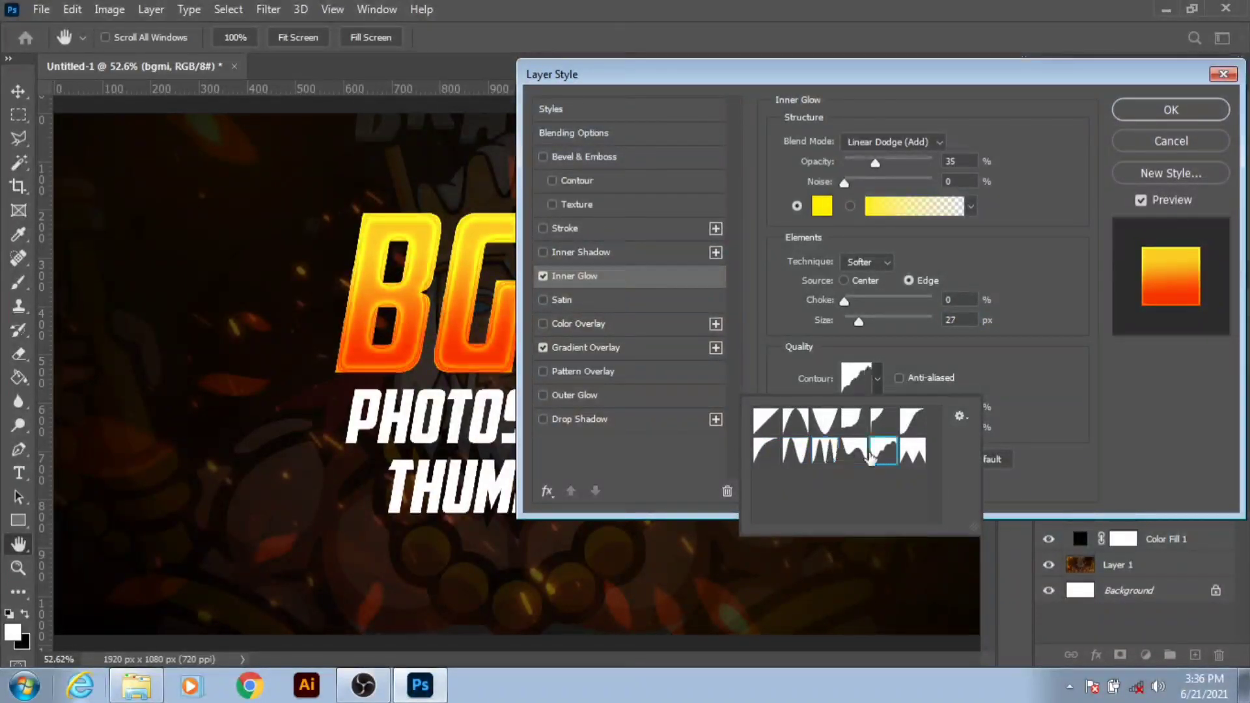
pyautogui.click(913, 450)
pyautogui.click(912, 419)
pyautogui.click(871, 423)
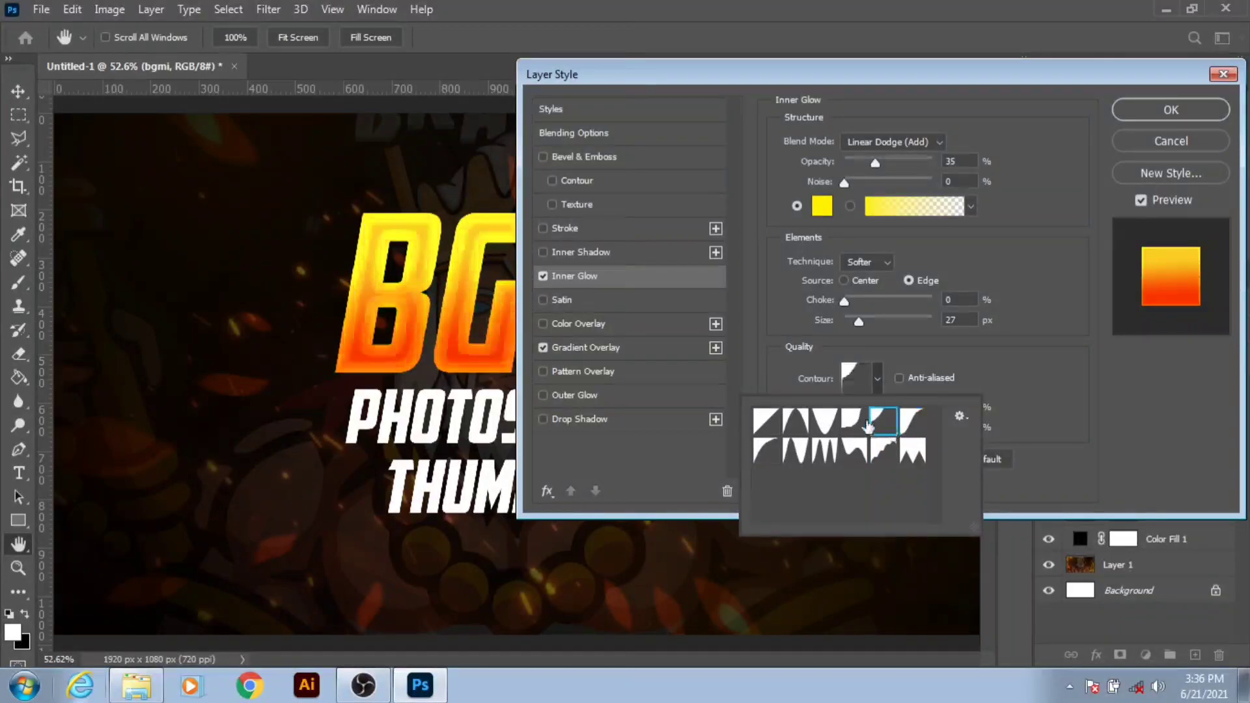
pyautogui.click(795, 422)
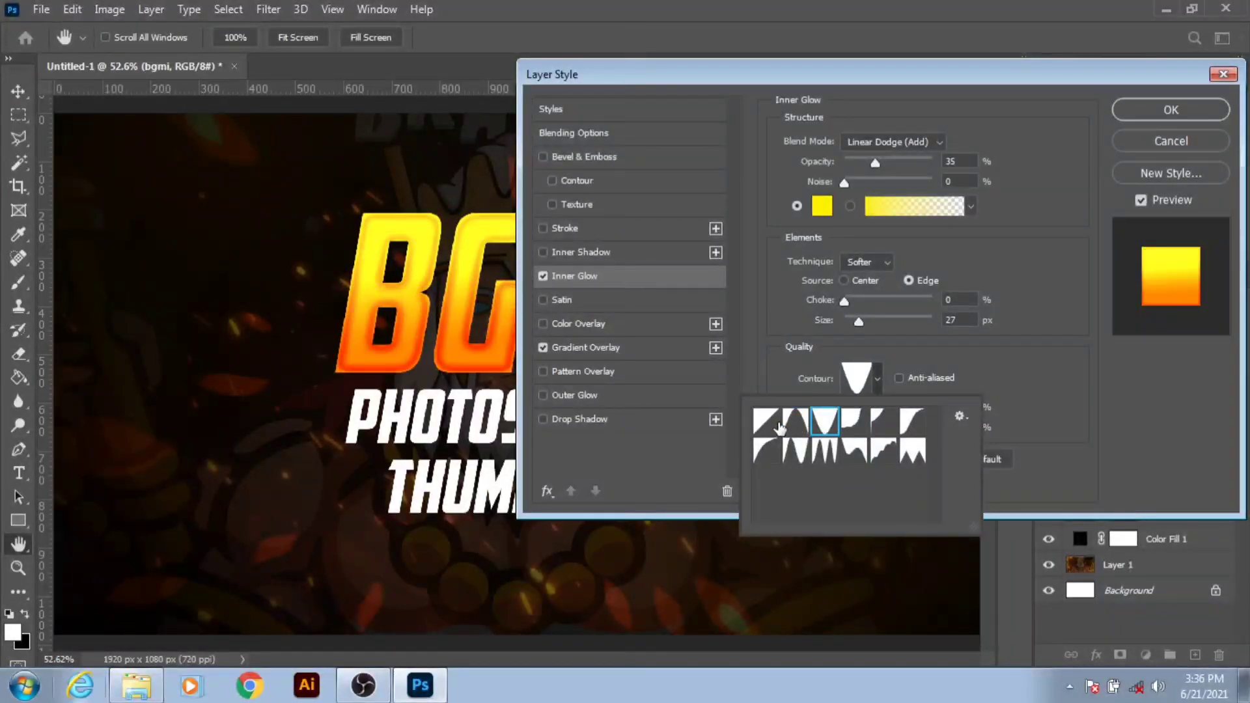
pyautogui.click(778, 424)
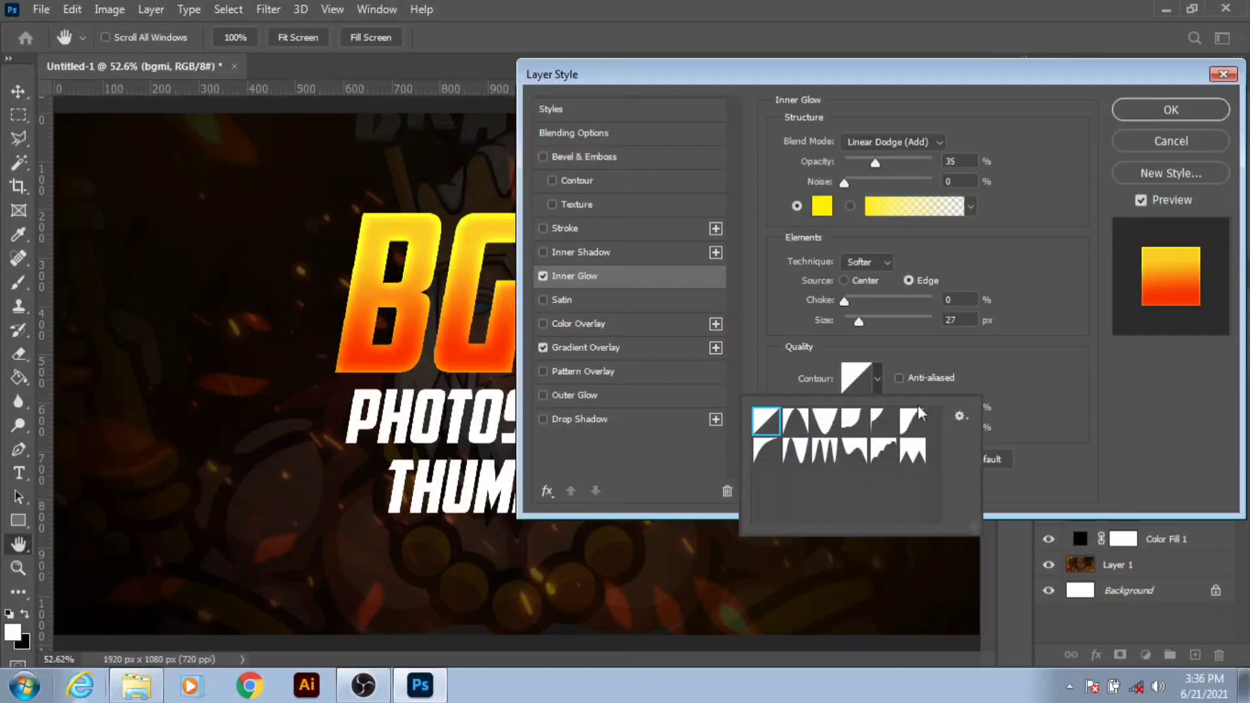
pyautogui.click(873, 382)
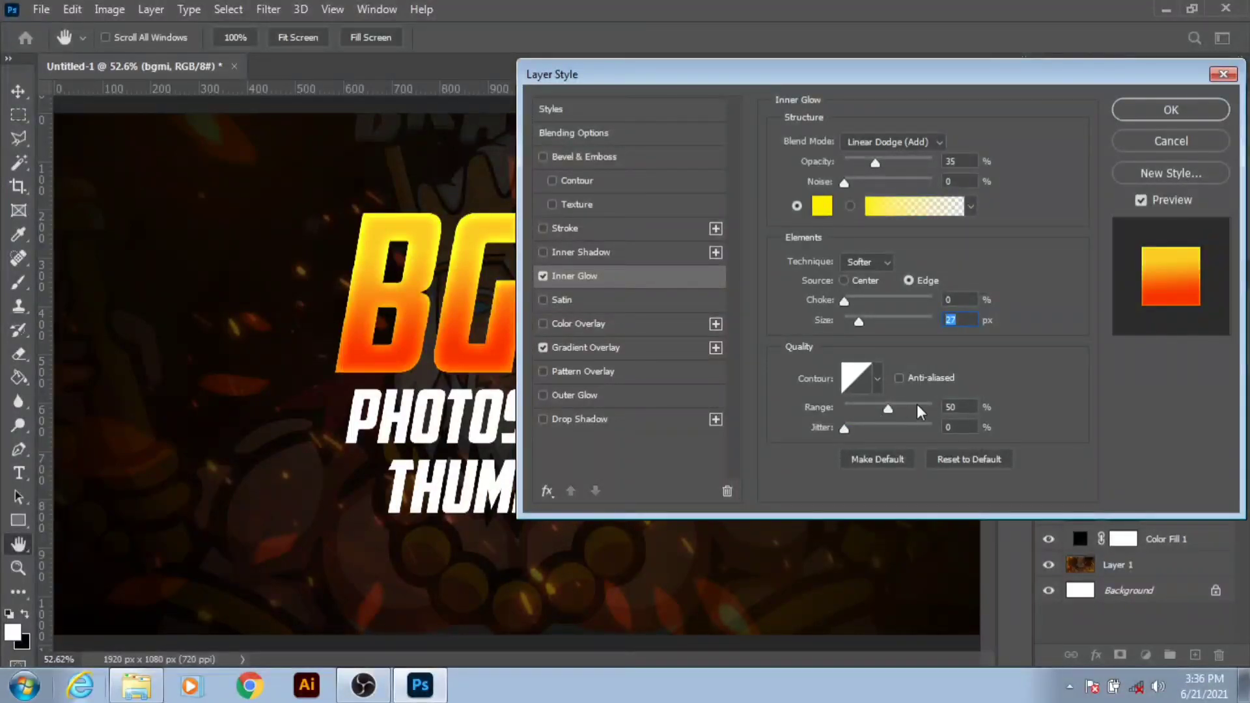
pyautogui.moveTo(889, 406)
pyautogui.mouseDown()
pyautogui.moveTo(953, 408)
pyautogui.moveTo(770, 409)
pyautogui.mouseUp()
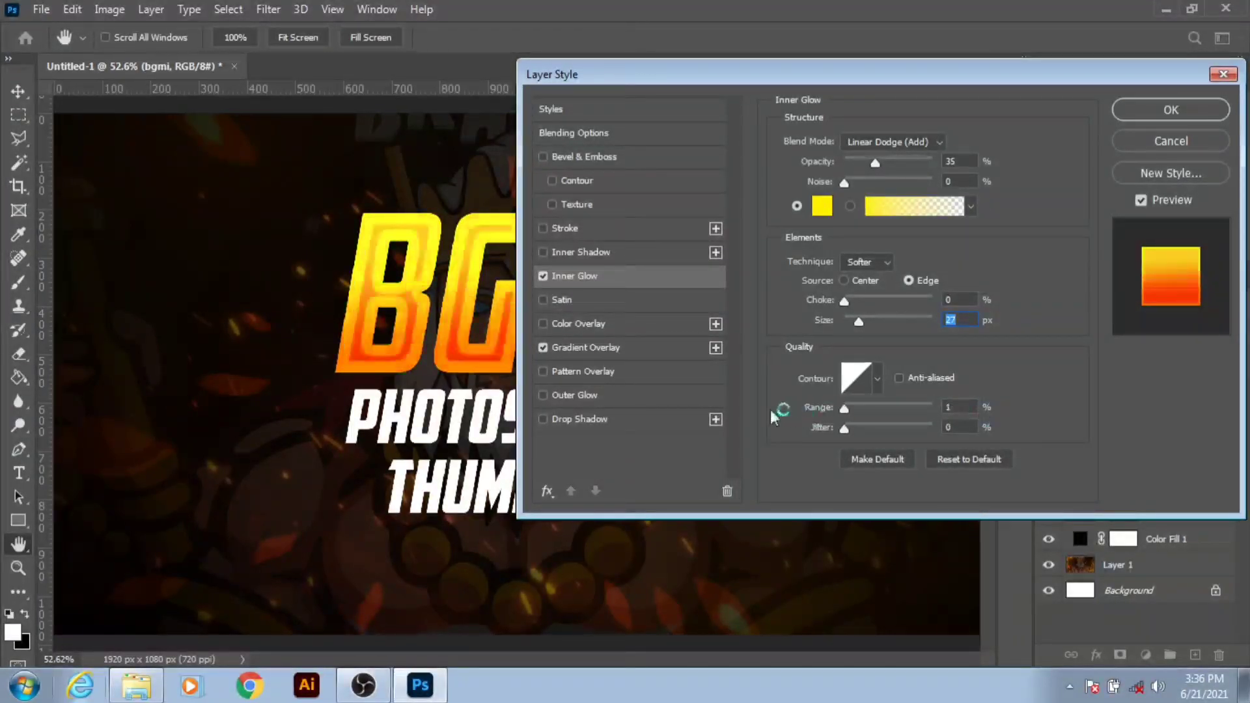
pyautogui.write('50')
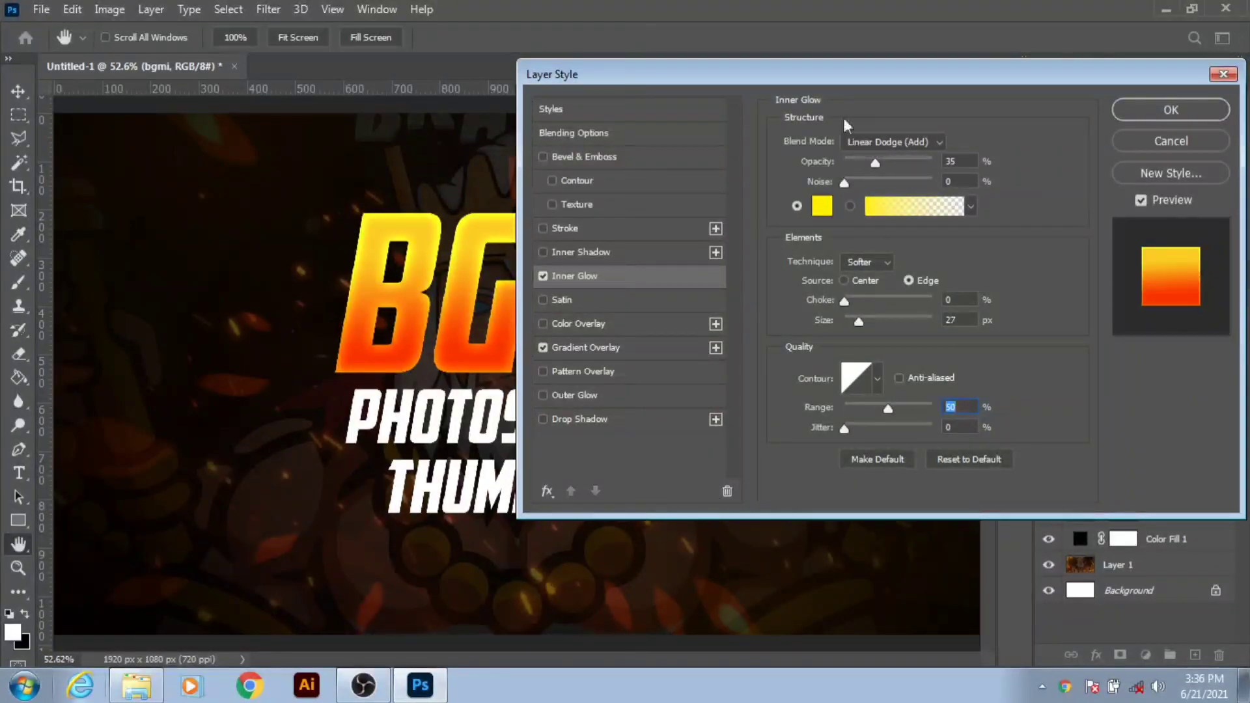
pyautogui.moveTo(824, 69)
pyautogui.mouseDown()
pyautogui.moveTo(1052, 122)
pyautogui.moveTo(896, 45)
pyautogui.mouseUp()
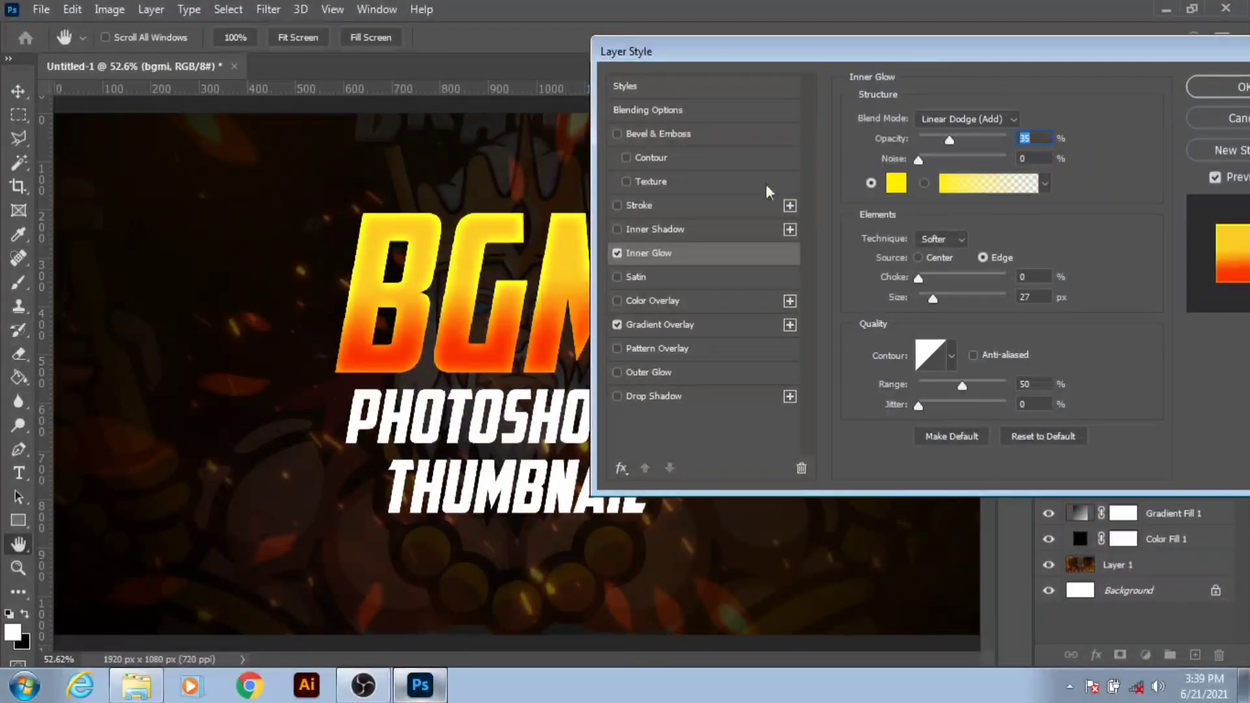
# - Add a Drop Shadow and try out its blend mode, angle, opacity and distance
pyautogui.click(650, 398)
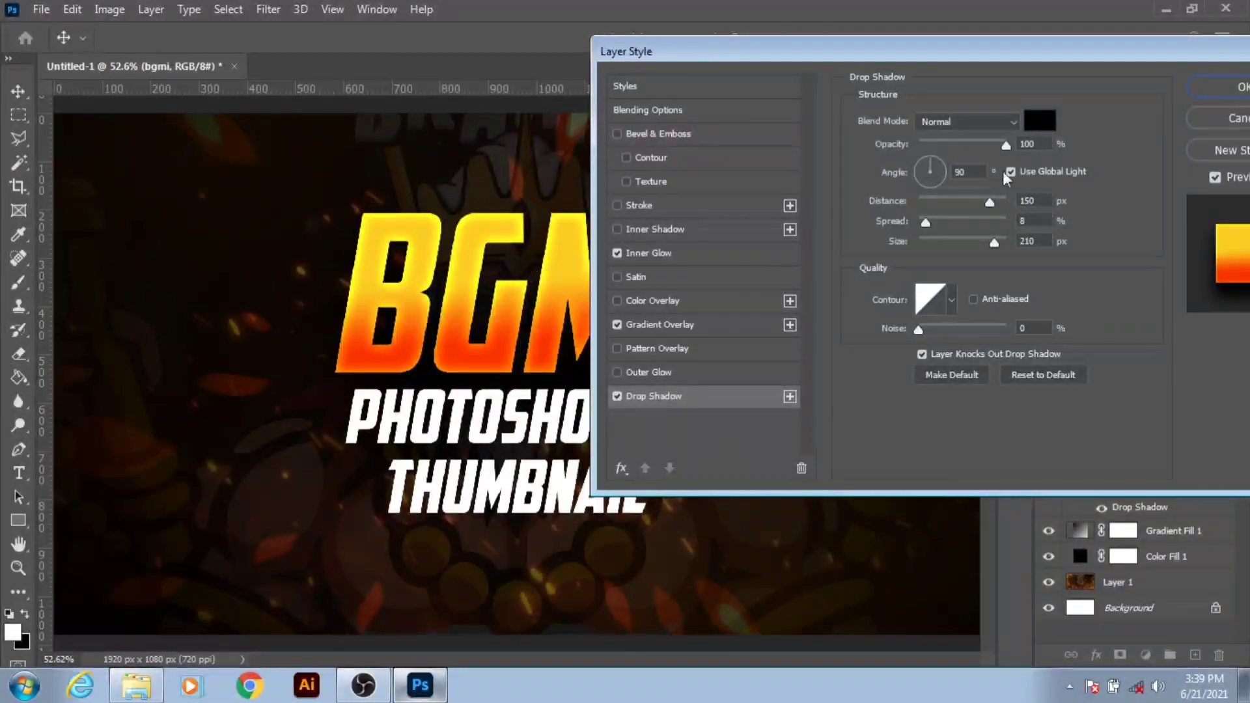
pyautogui.click(1043, 375)
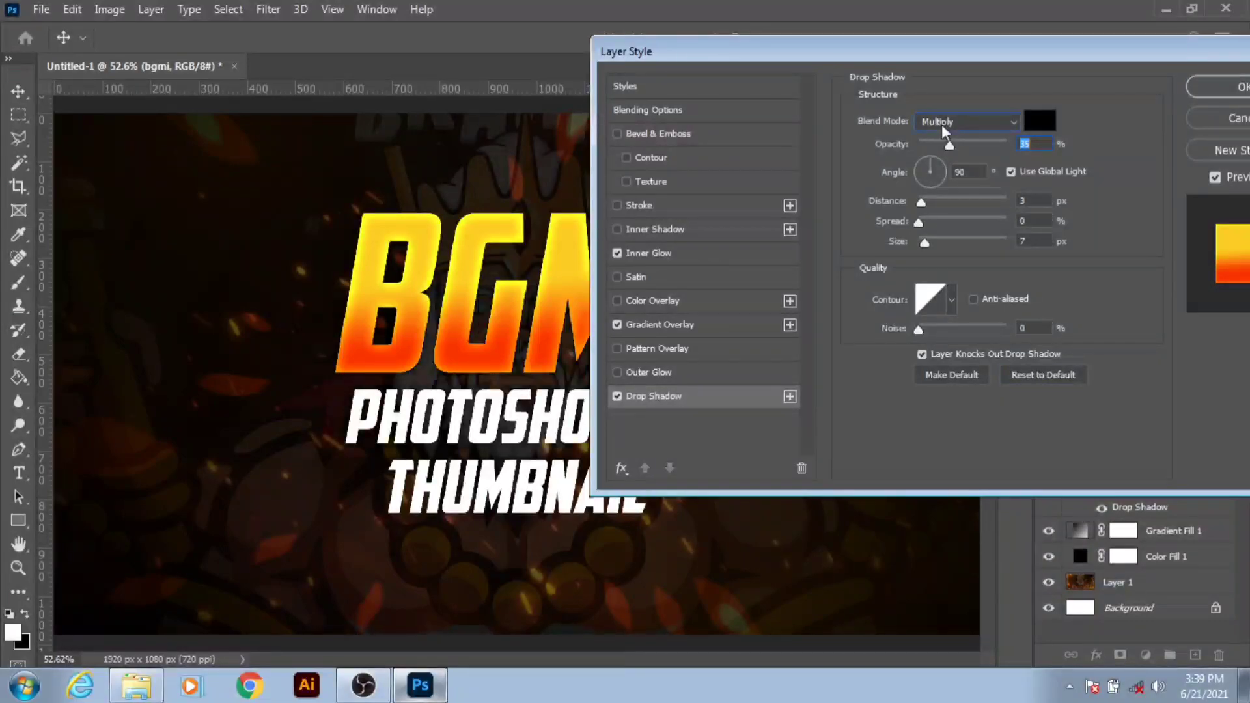
pyautogui.click(942, 123)
pyautogui.click(957, 129)
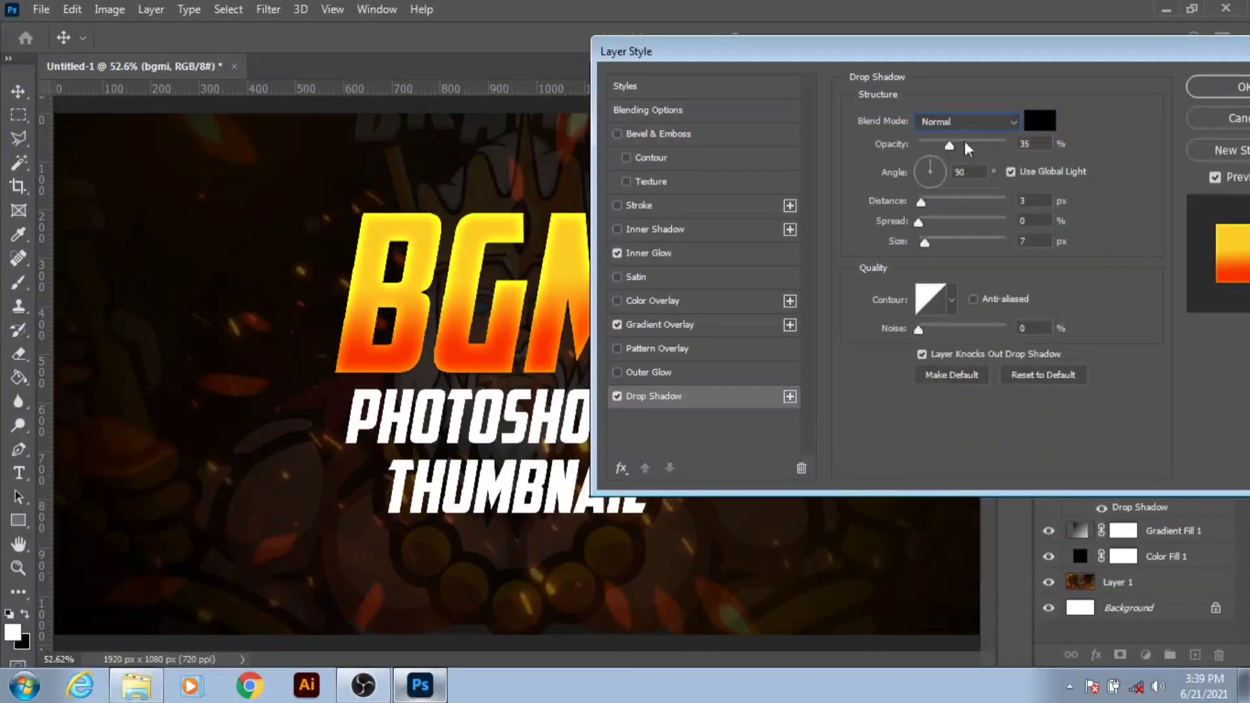
pyautogui.moveTo(940, 170)
pyautogui.mouseDown()
pyautogui.moveTo(936, 184)
pyautogui.moveTo(1005, 203)
pyautogui.moveTo(863, 203)
pyautogui.mouseUp()
pyautogui.click(937, 166)
pyautogui.moveTo(950, 145); pyautogui.dragTo(1098, 160)
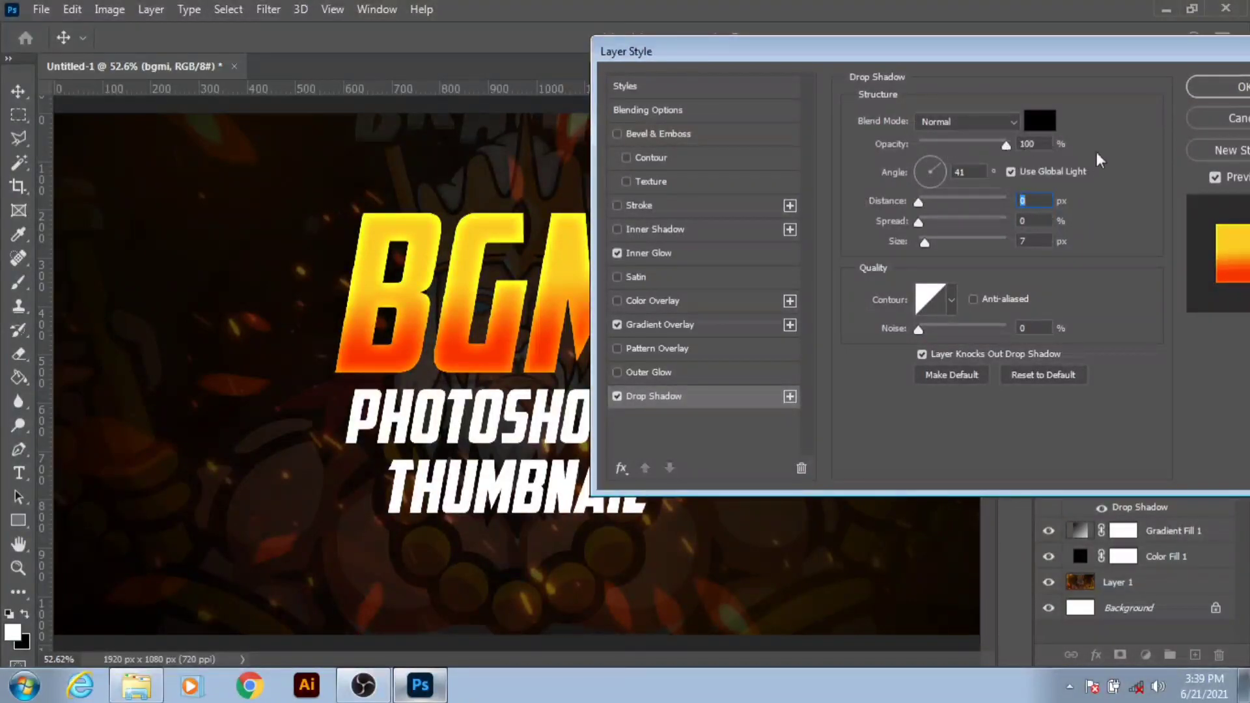
pyautogui.moveTo(946, 199); pyautogui.dragTo(957, 203)
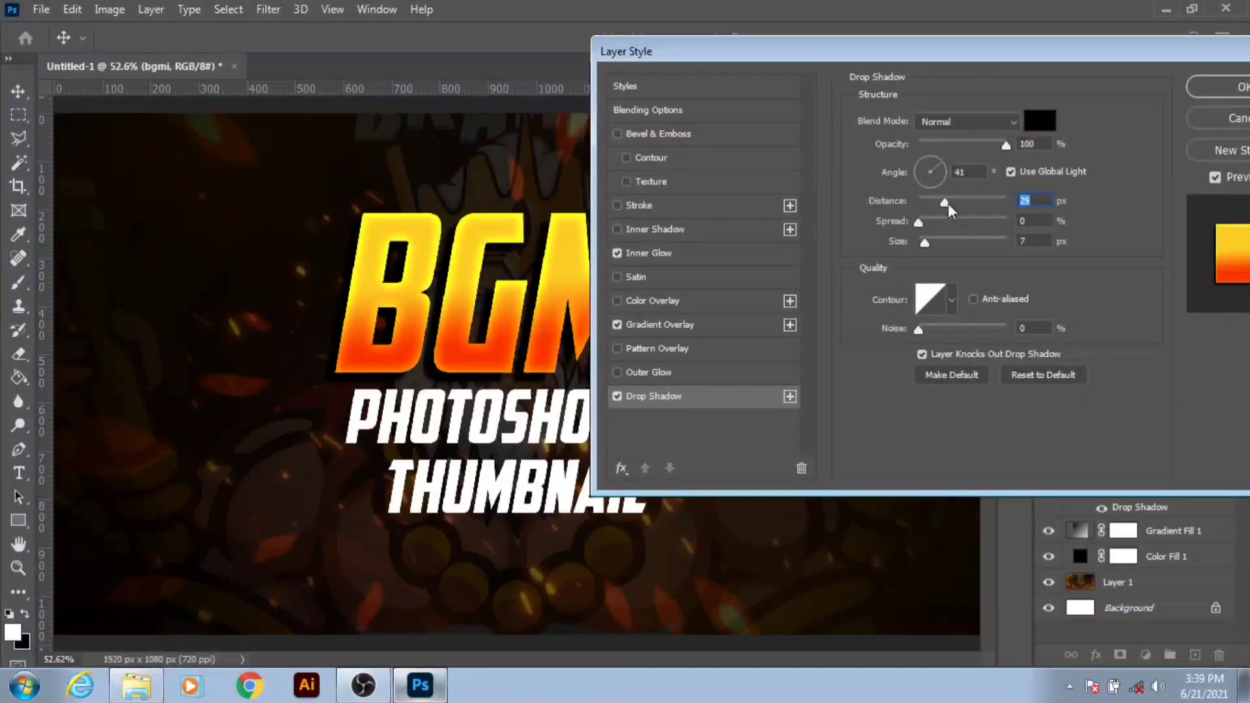
pyautogui.moveTo(945, 203)
pyautogui.mouseDown()
pyautogui.moveTo(1016, 203)
pyautogui.moveTo(954, 201)
pyautogui.moveTo(984, 205)
pyautogui.mouseUp()
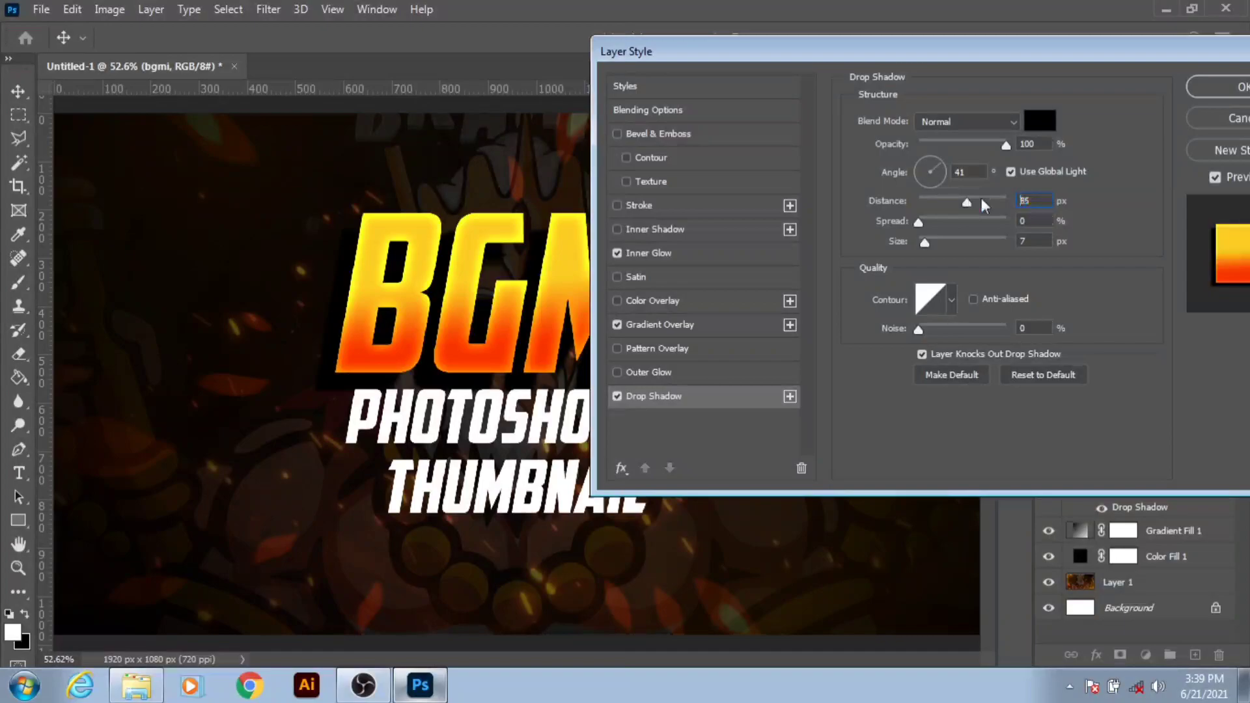
pyautogui.moveTo(935, 168)
pyautogui.mouseDown()
pyautogui.moveTo(902, 176)
pyautogui.moveTo(931, 187)
pyautogui.mouseUp()
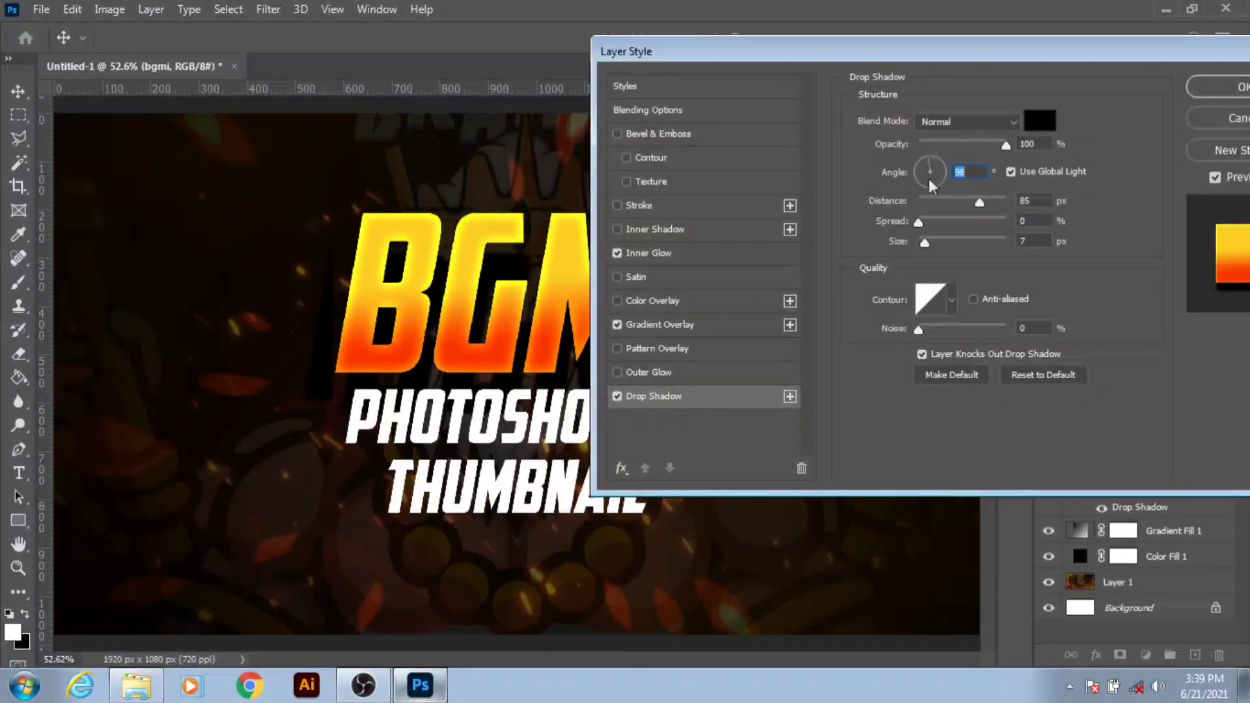
pyautogui.click(931, 187)
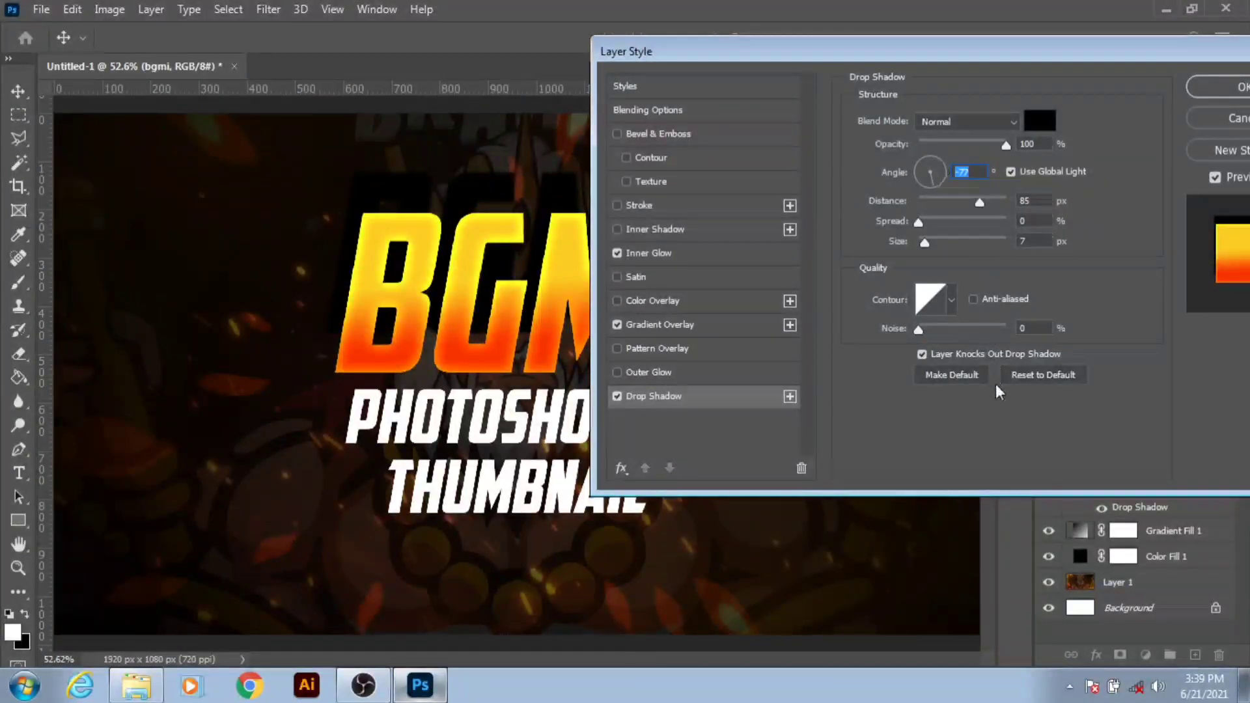
# - Reset the drop shadow, then set Normal blending, 75% opacity, 90° angle and 0 px distance
pyautogui.click(1037, 381)
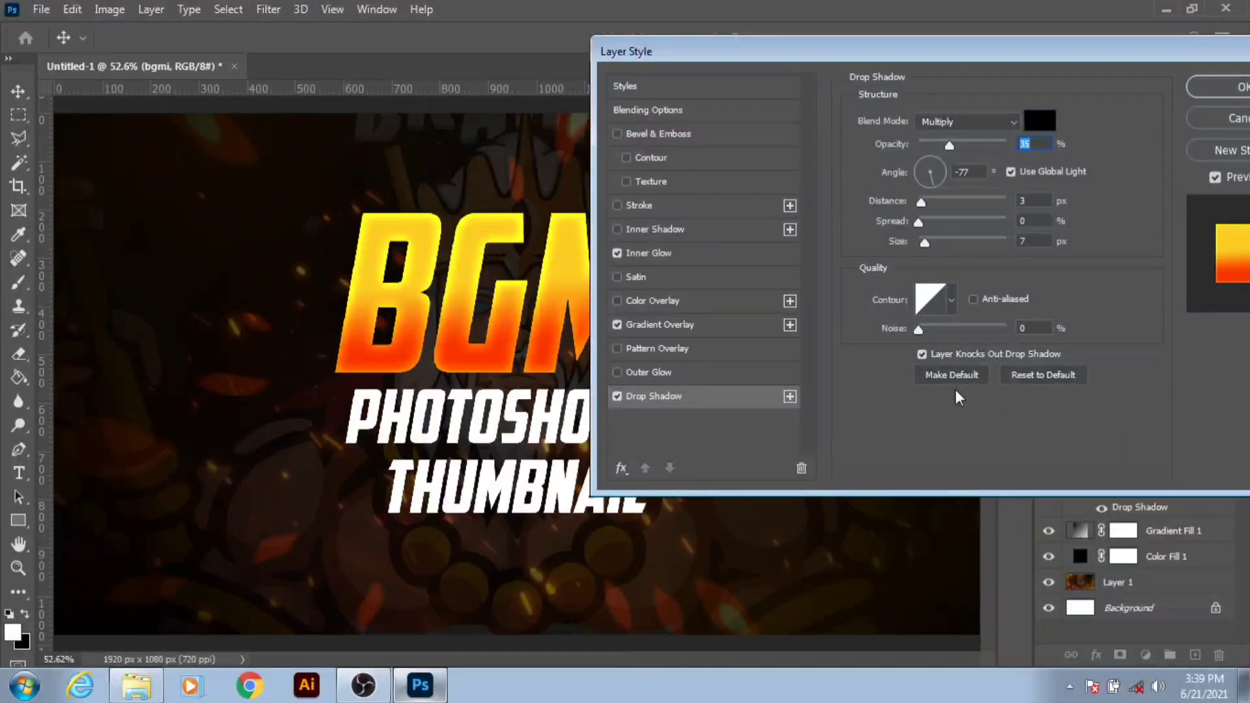
pyautogui.click(974, 122)
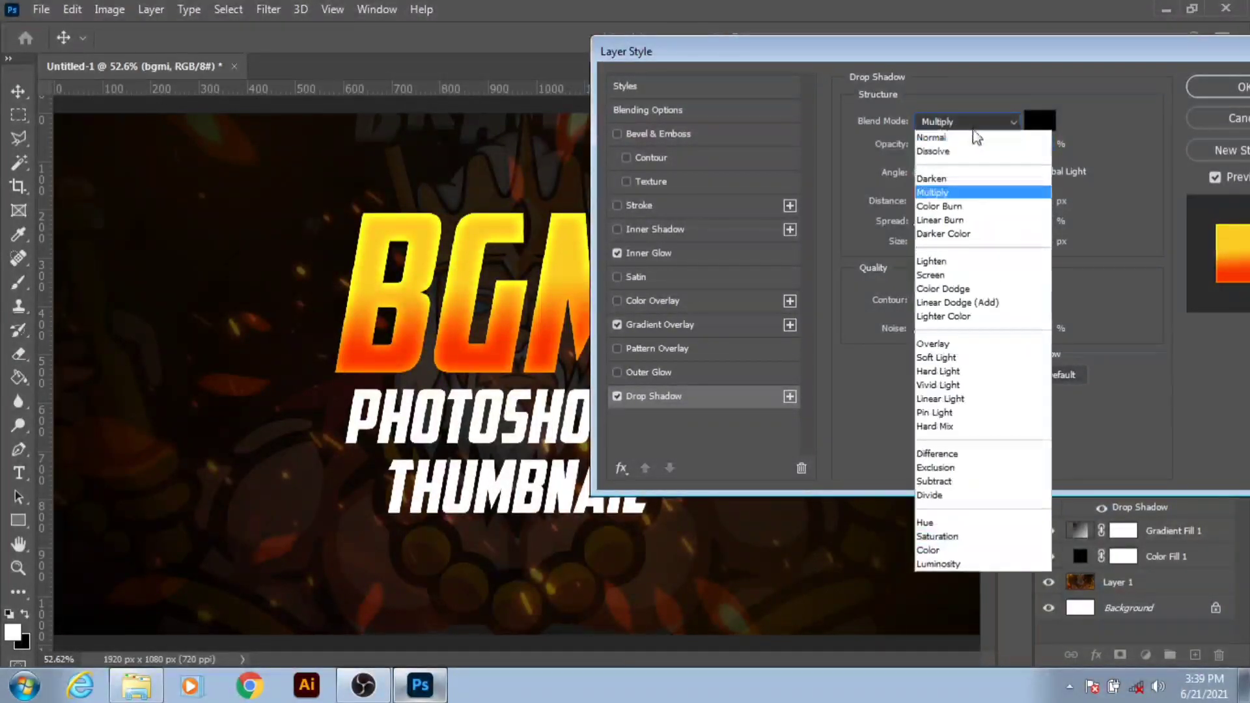
pyautogui.click(976, 137)
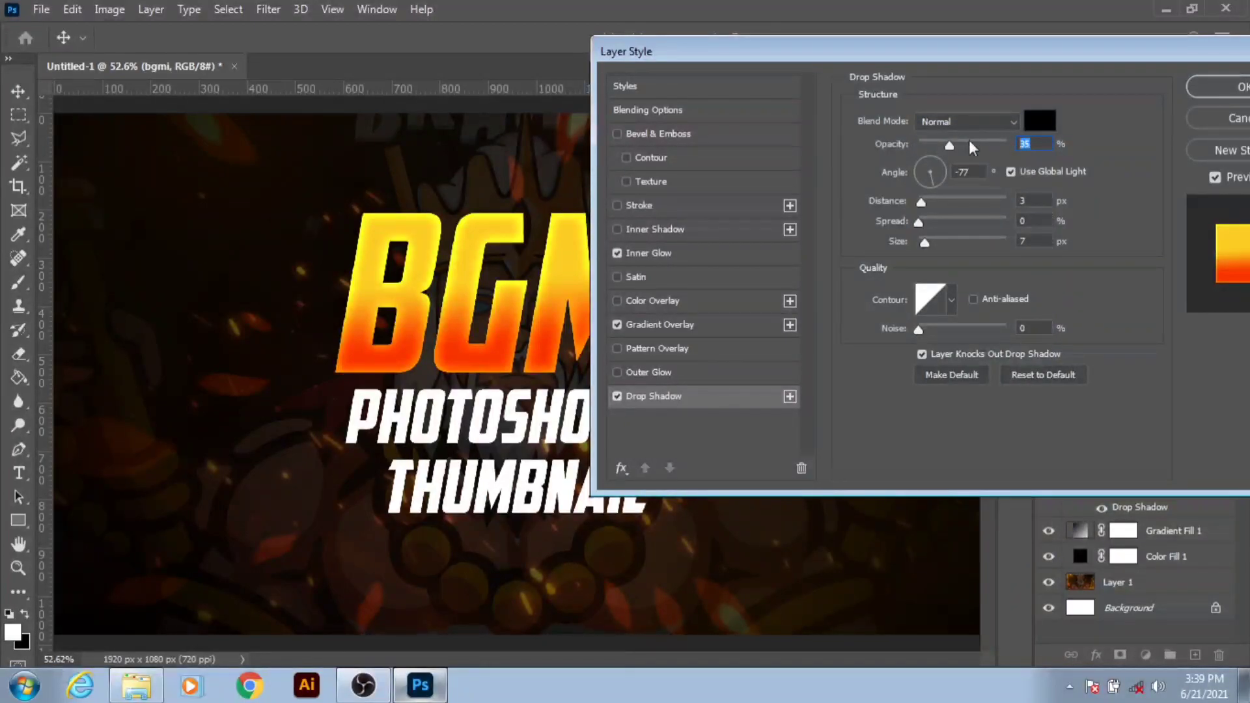
pyautogui.write('75')
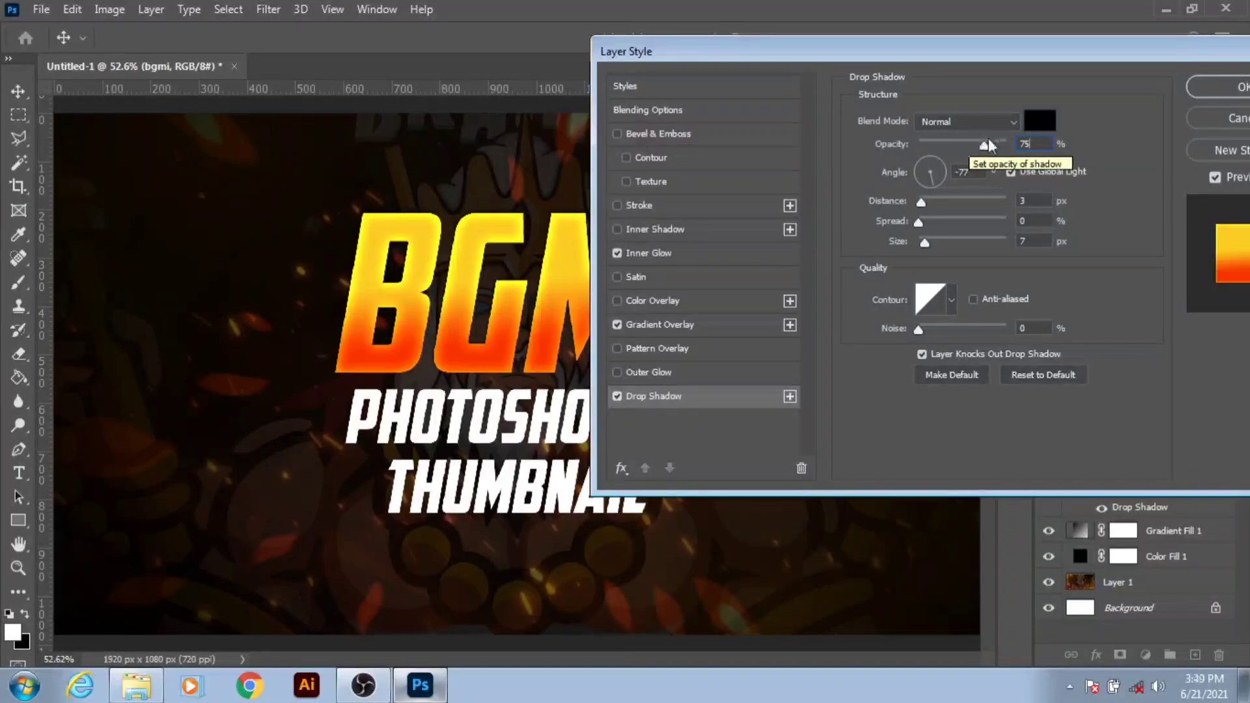
pyautogui.doubleClick(966, 171)
pyautogui.write('9')
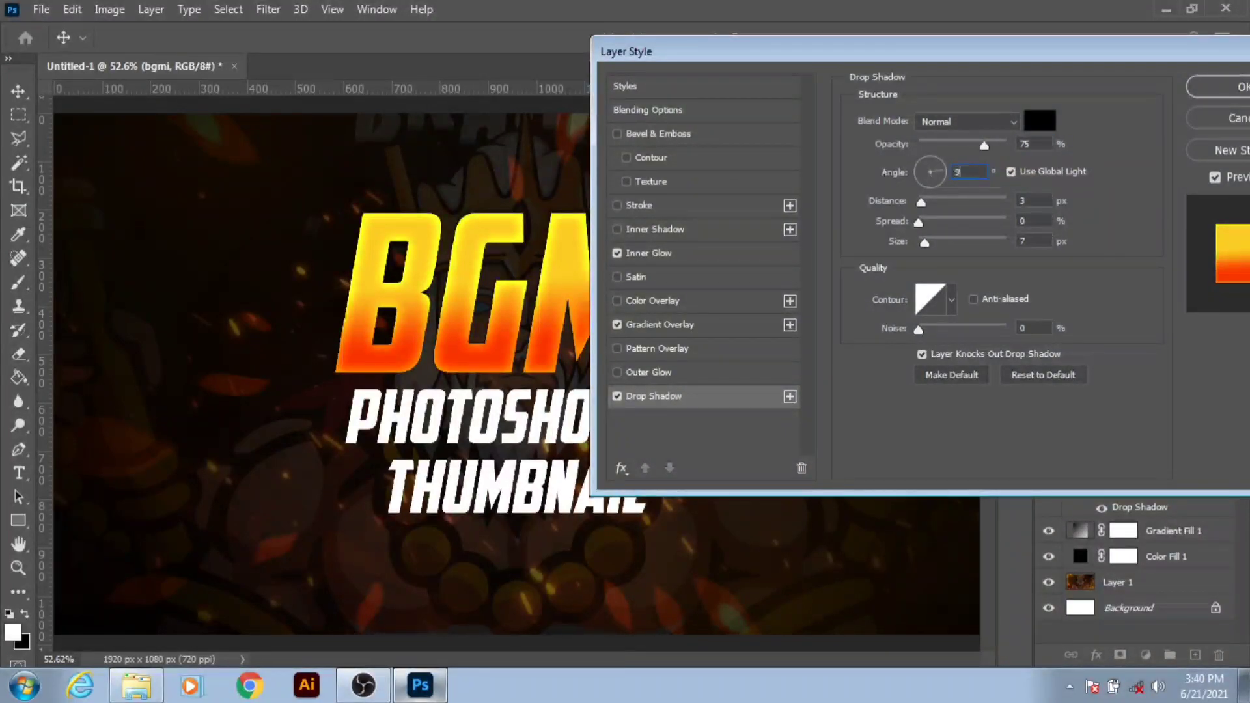
pyautogui.write('0')
pyautogui.doubleClick(1035, 200)
pyautogui.write('0')
# - Set the drop shadow spread to 18% and size to 27 px
pyautogui.doubleClick(1034, 221)
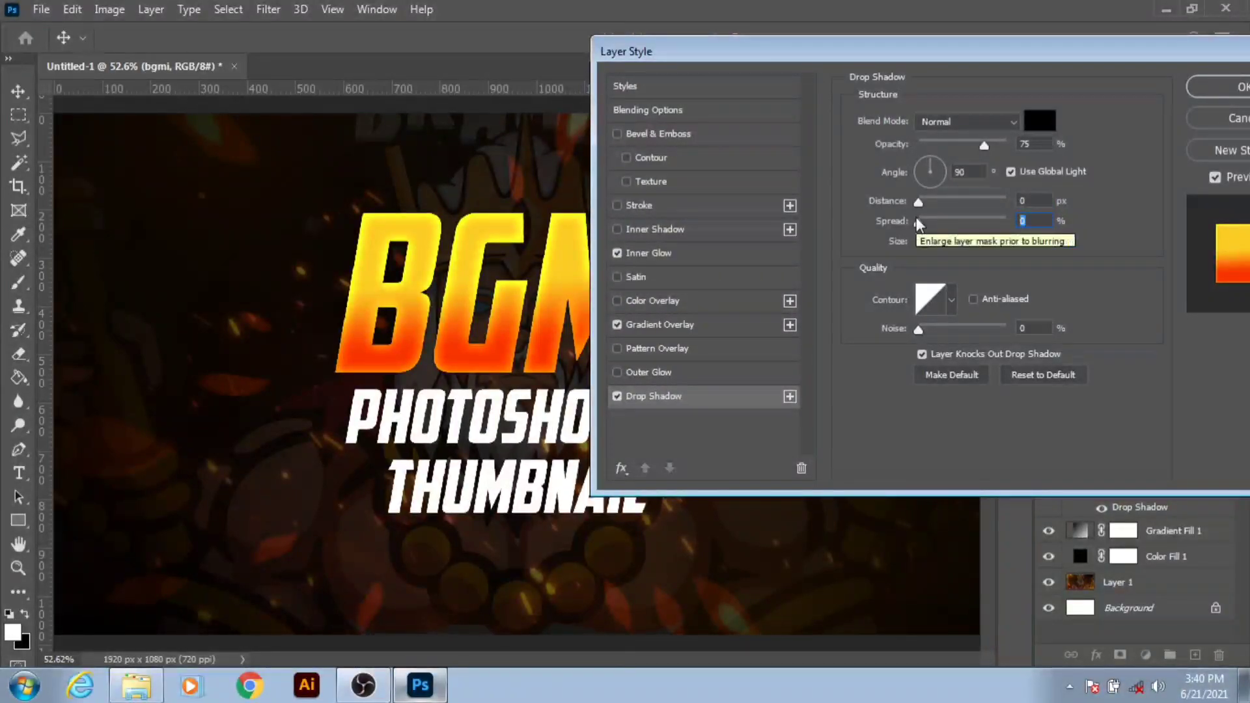
pyautogui.press('BackSpace')
pyautogui.write('23')
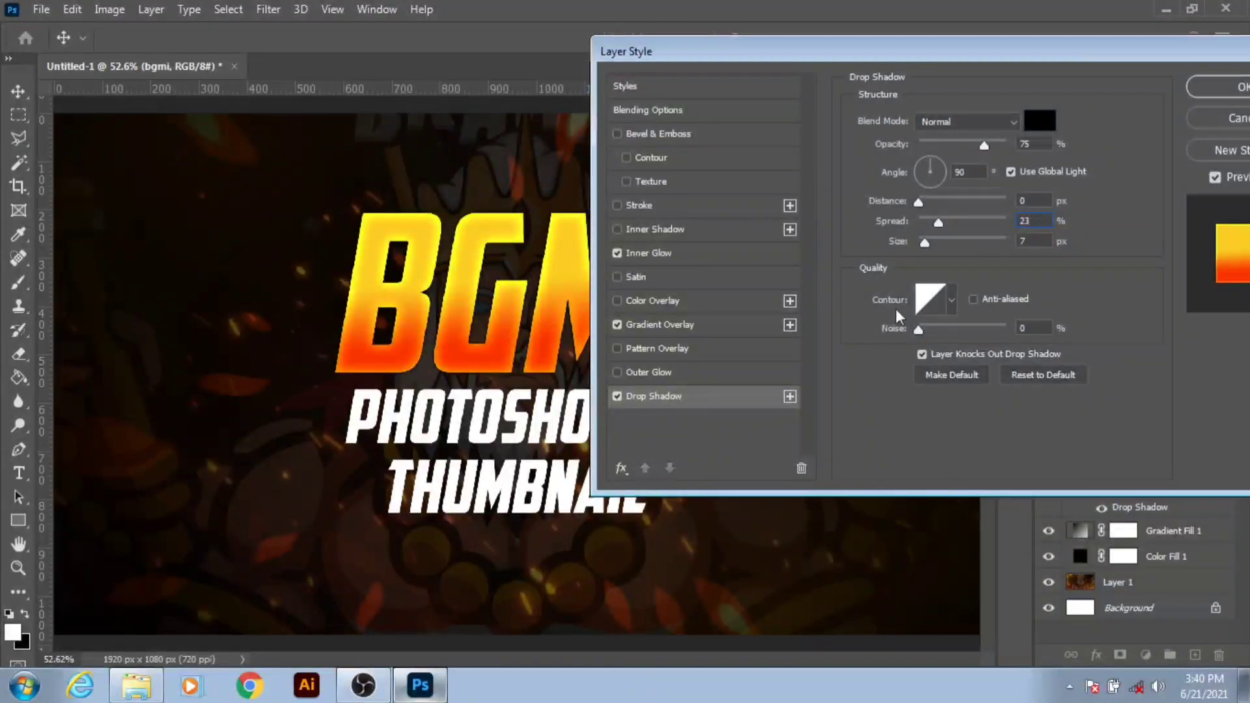
pyautogui.click(926, 242)
pyautogui.moveTo(931, 243)
pyautogui.mouseDown()
pyautogui.moveTo(970, 244)
pyautogui.moveTo(935, 245)
pyautogui.mouseUp()
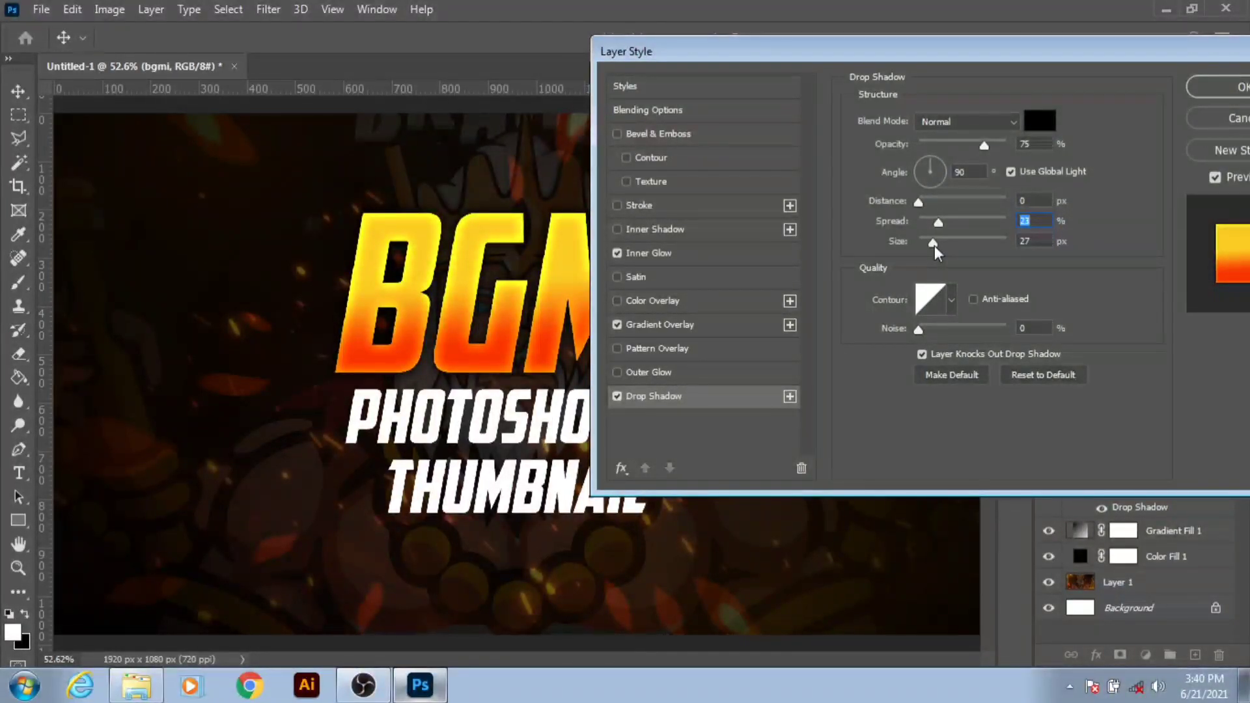
pyautogui.press('Tab')
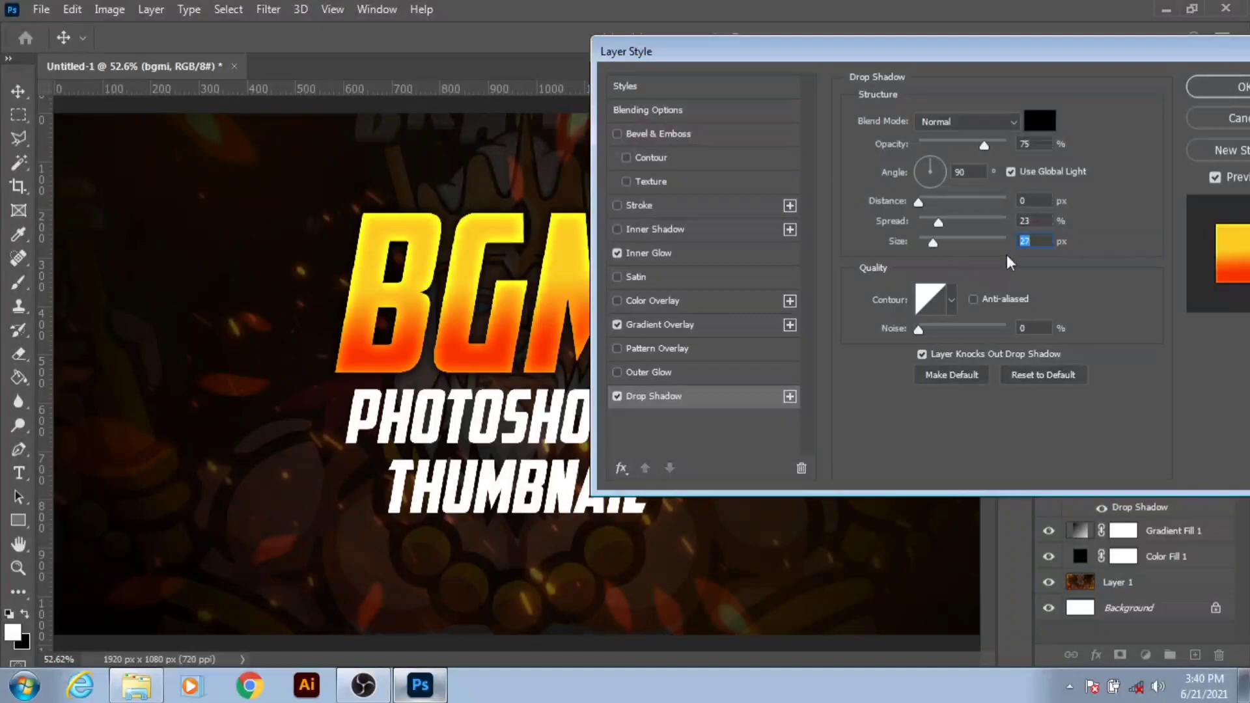
pyautogui.hotkey('shift', 'Tab')
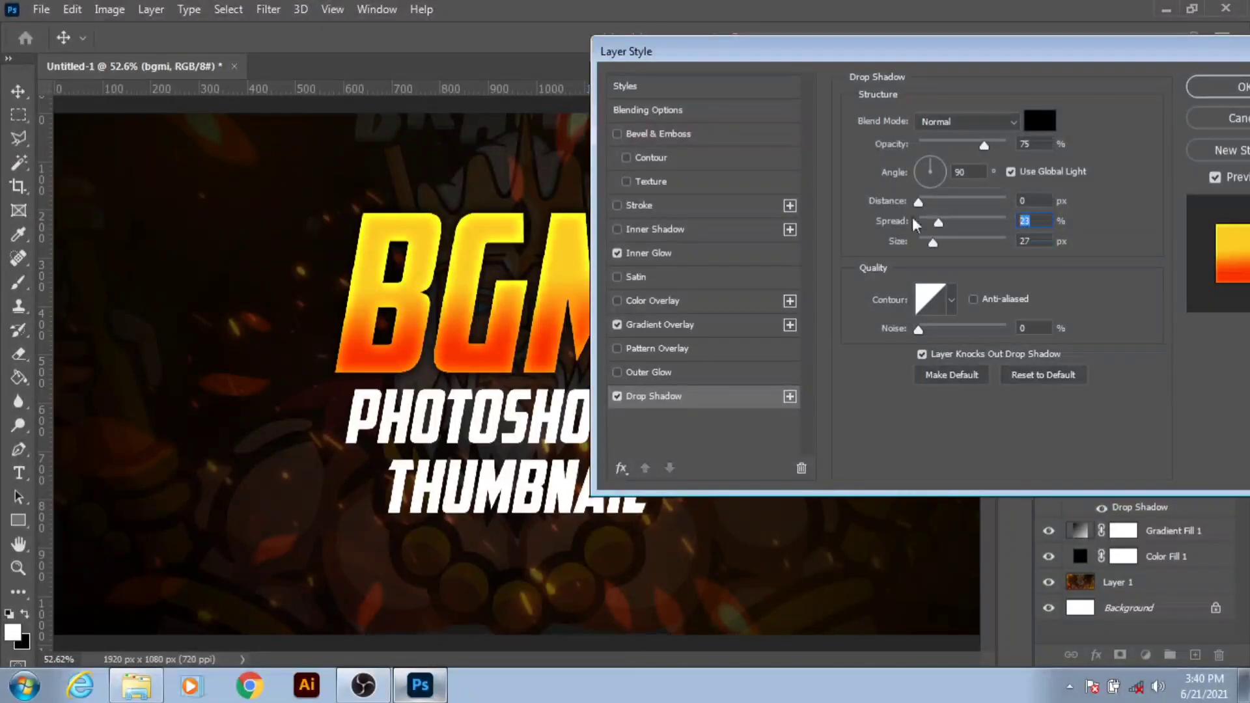
pyautogui.write('18')
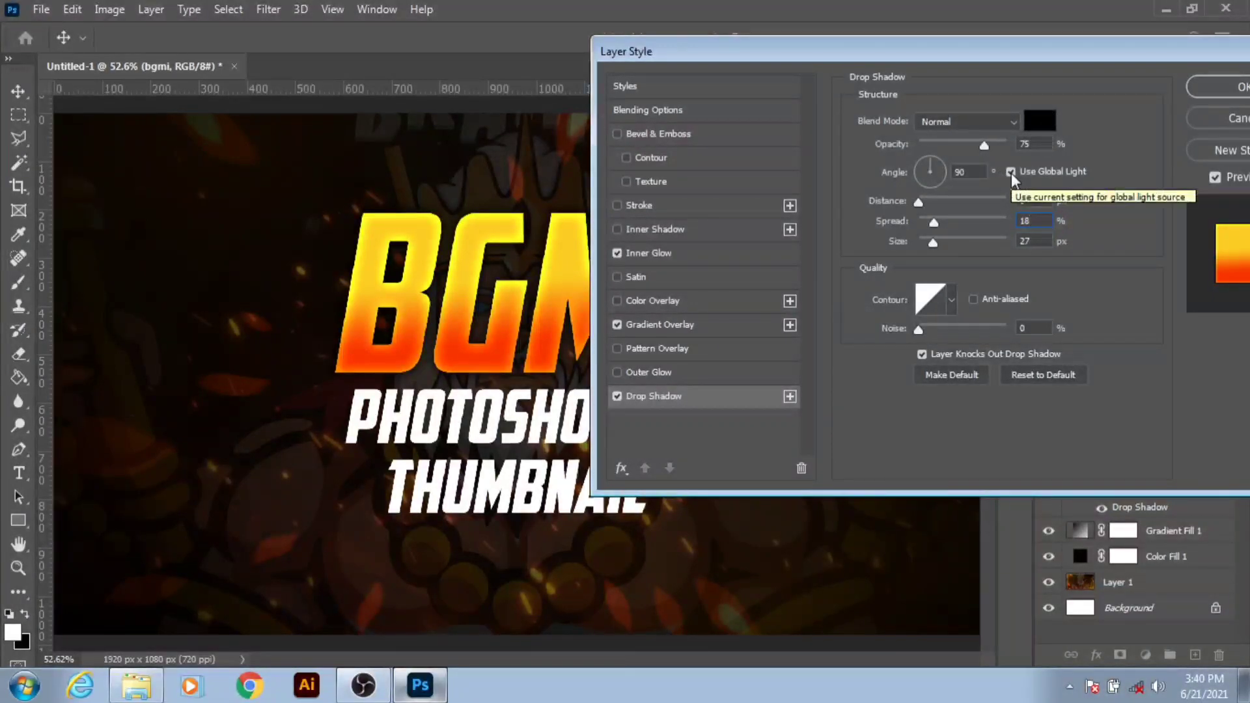
# - Turn off Use Global Light and set shadow distance to 10 px and size to 35 px
pyautogui.click(1011, 172)
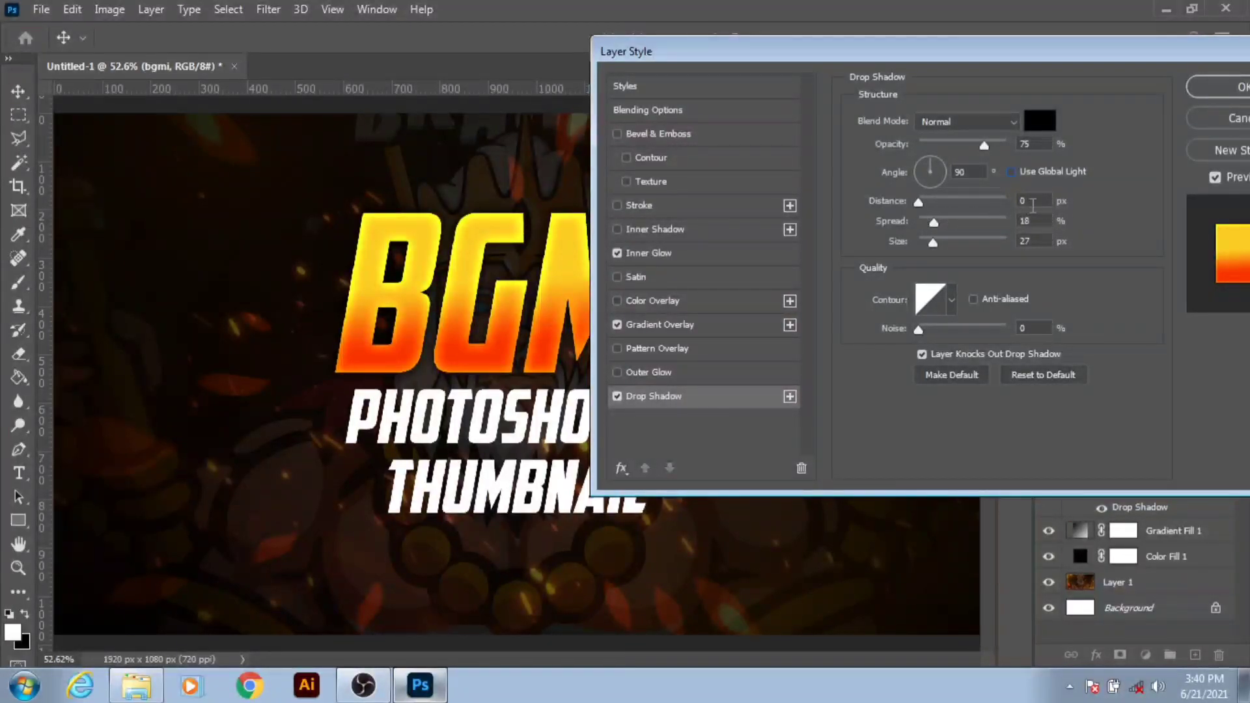
pyautogui.doubleClick(1033, 201)
pyautogui.write('100')
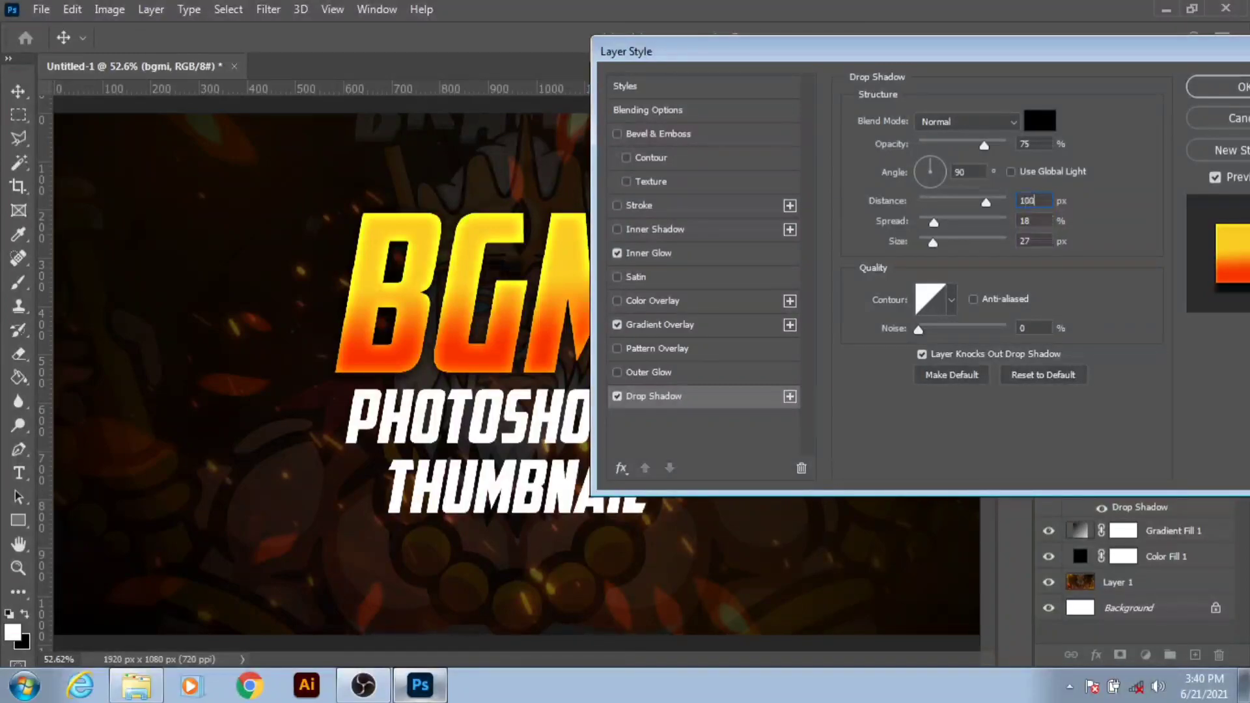
pyautogui.press('BackSpace')
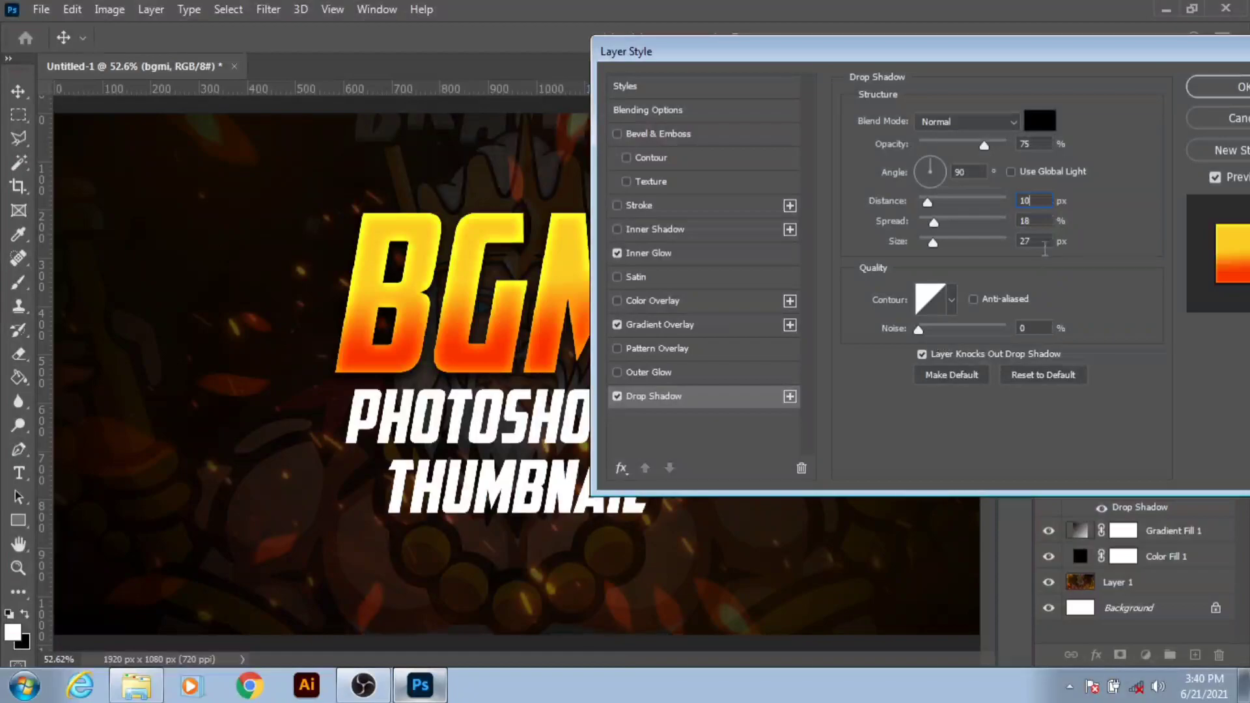
pyautogui.doubleClick(1036, 241)
pyautogui.write('35')
pyautogui.moveTo(718, 53); pyautogui.dragTo(900, 98)
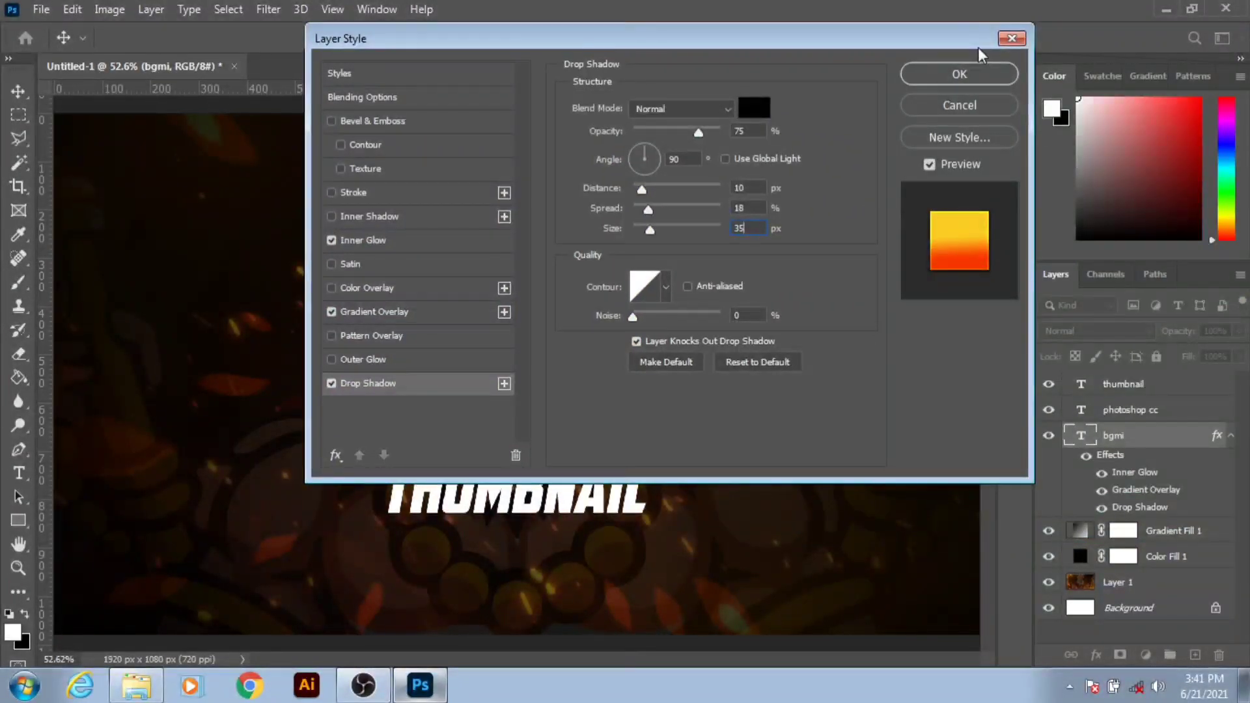
# - Apply the styles, hide Gradient Fill 1 and Color Fill 1, and toggle the bgmi effects
pyautogui.click(1007, 36)
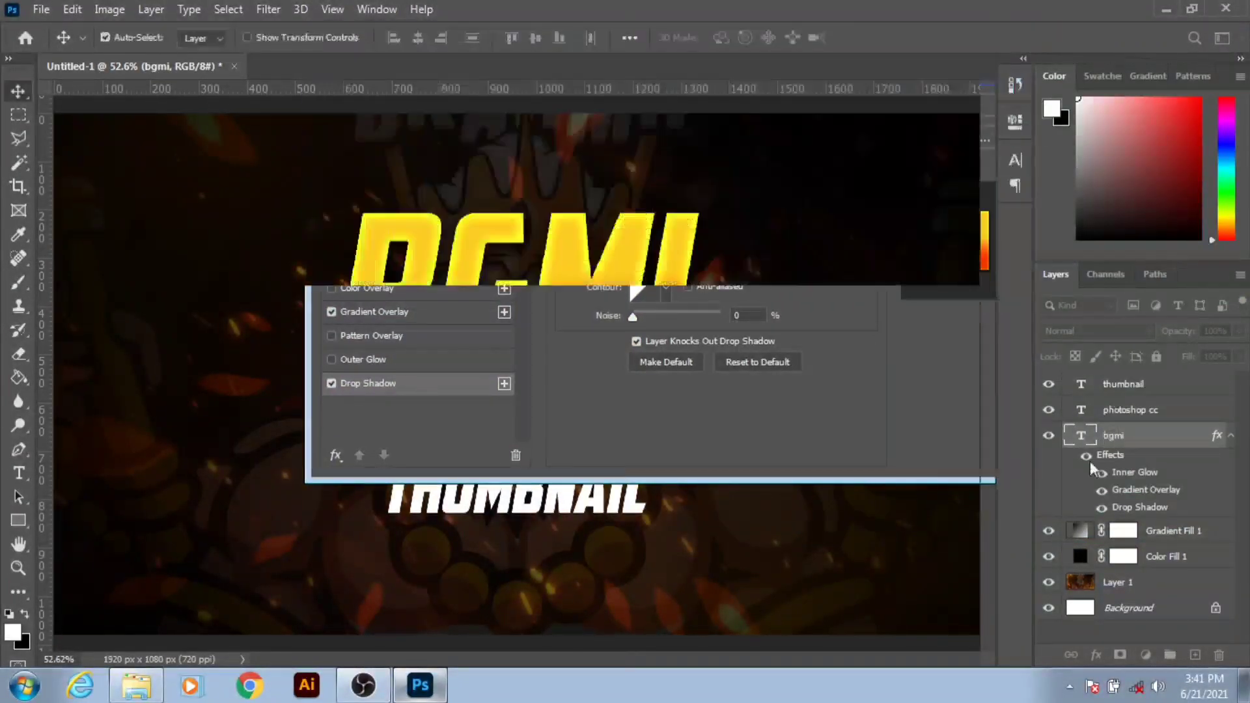
pyautogui.click(1048, 530)
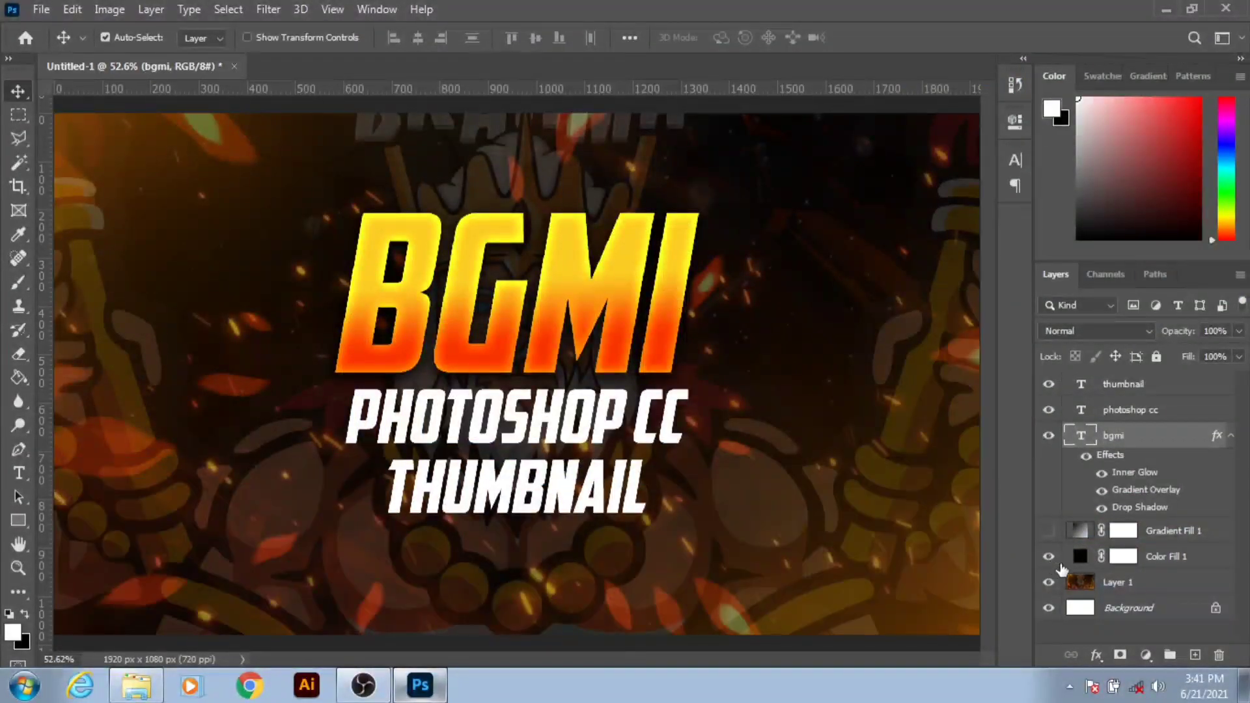
pyautogui.click(1048, 556)
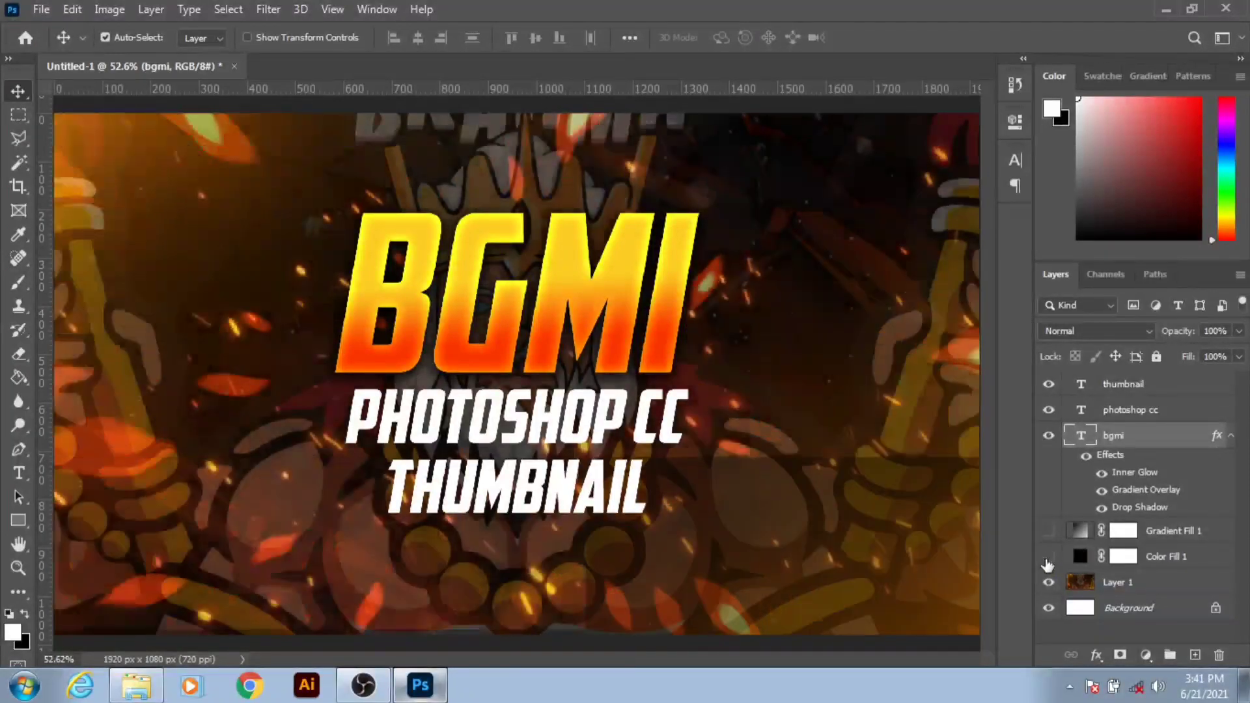
pyautogui.click(1085, 455)
pyautogui.click(1086, 456)
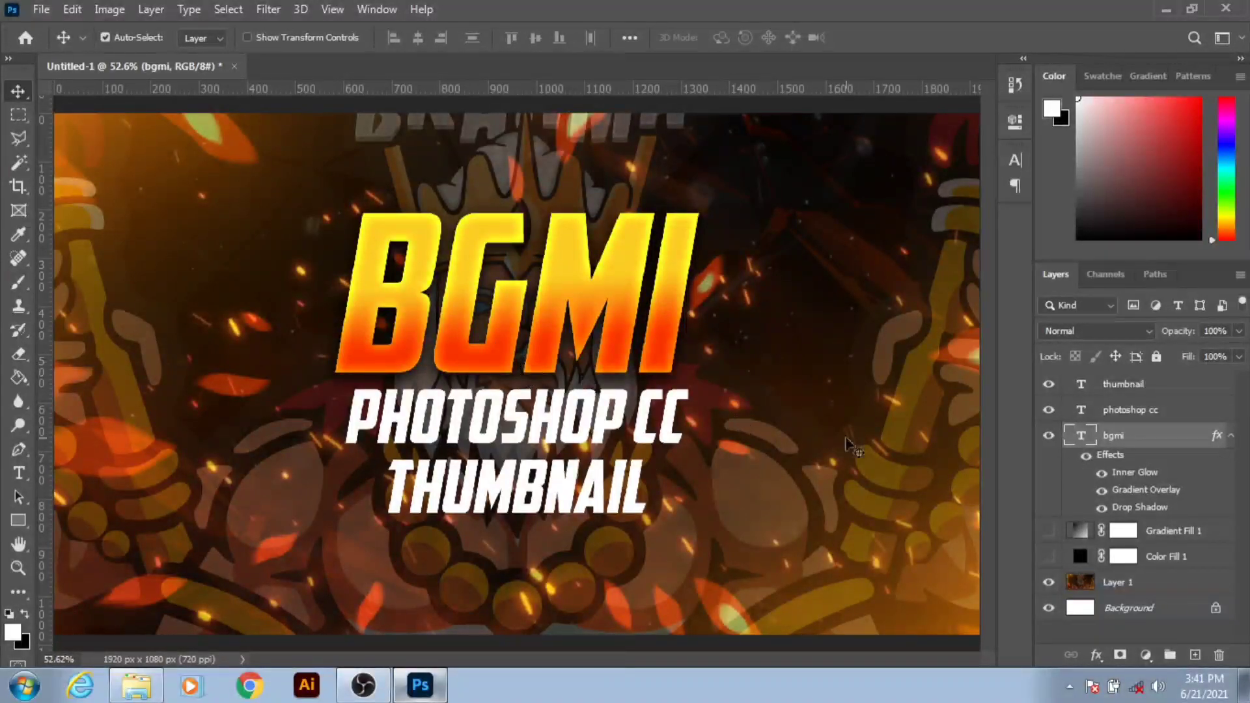
# - Reopen the bgmi layer style at its Drop Shadow settings
pyautogui.doubleClick(1210, 447)
pyautogui.moveTo(661, 47); pyautogui.dragTo(1087, 22)
pyautogui.click(814, 362)
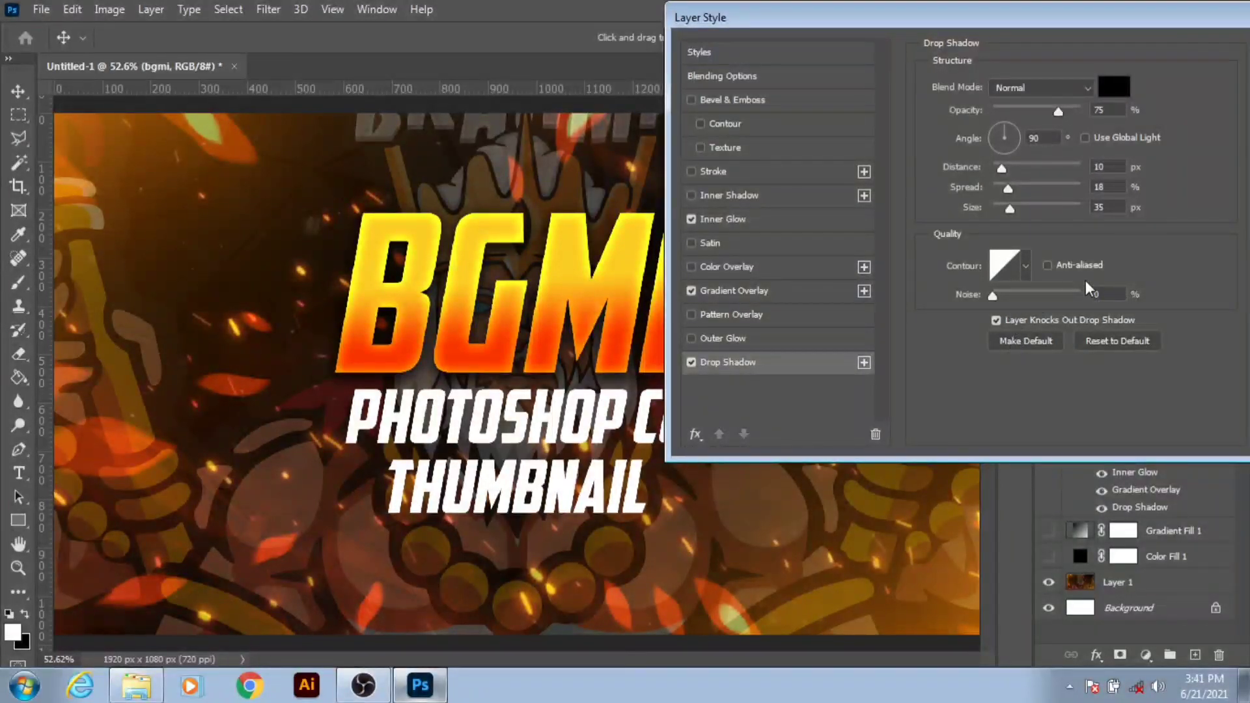
pyautogui.click(1024, 270)
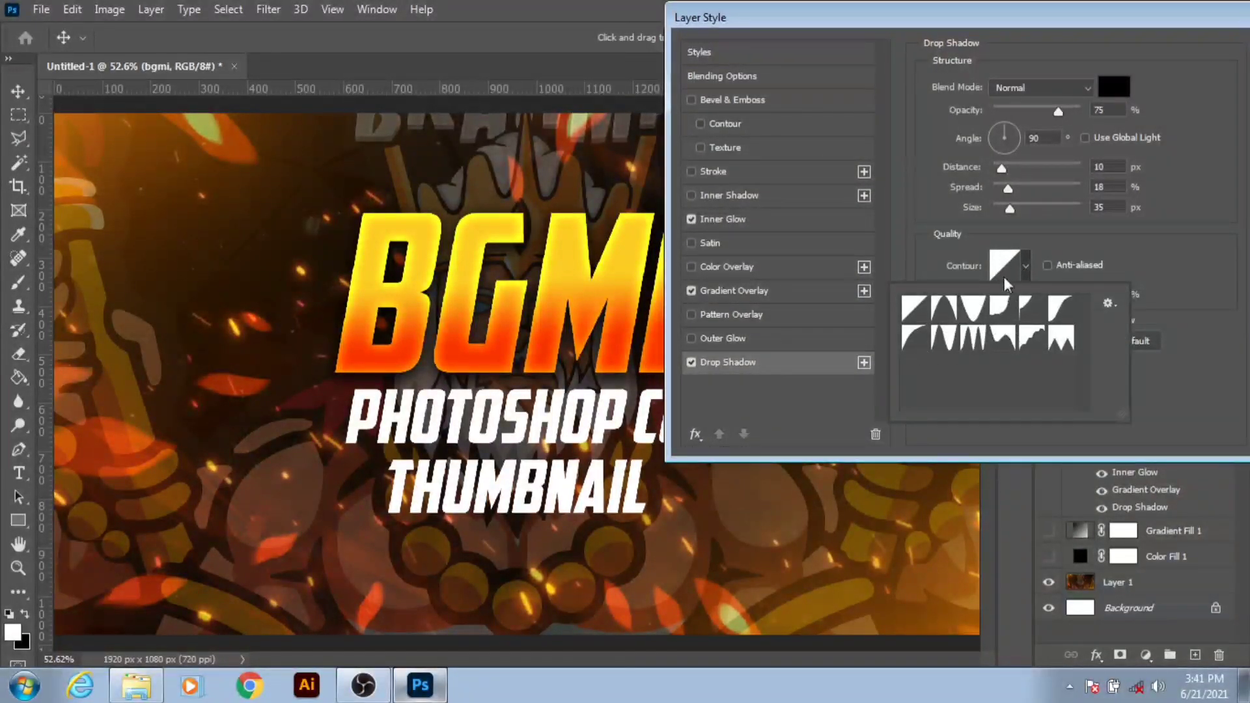
pyautogui.click(1024, 270)
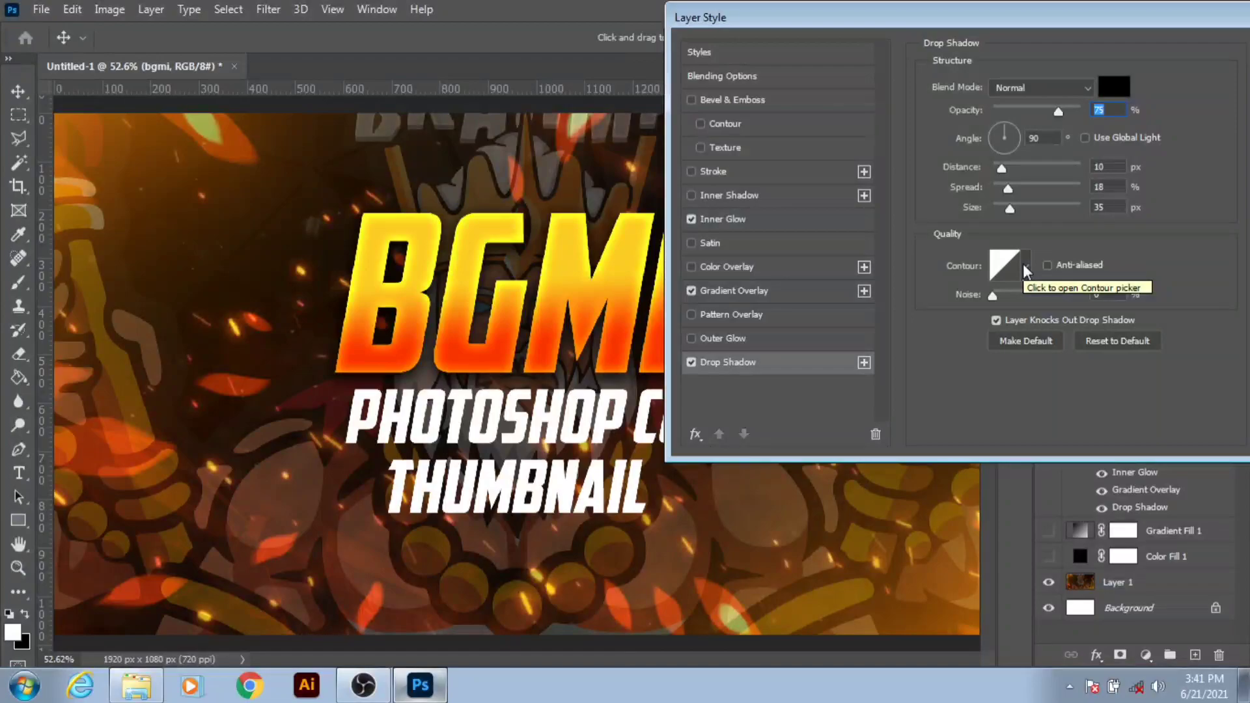
pyautogui.click(1014, 294)
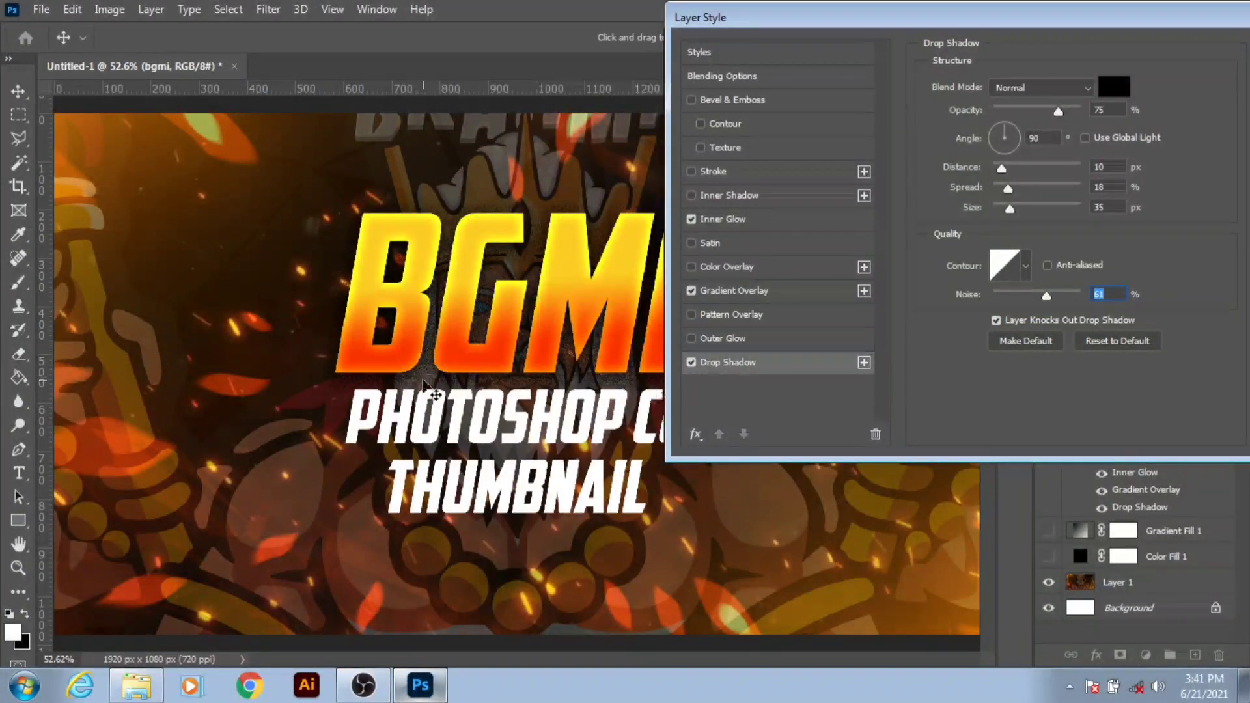
pyautogui.moveTo(1043, 291); pyautogui.dragTo(917, 299)
# - Enable Outer Glow on the title and set its colour to yellow #fff600
pyautogui.click(709, 339)
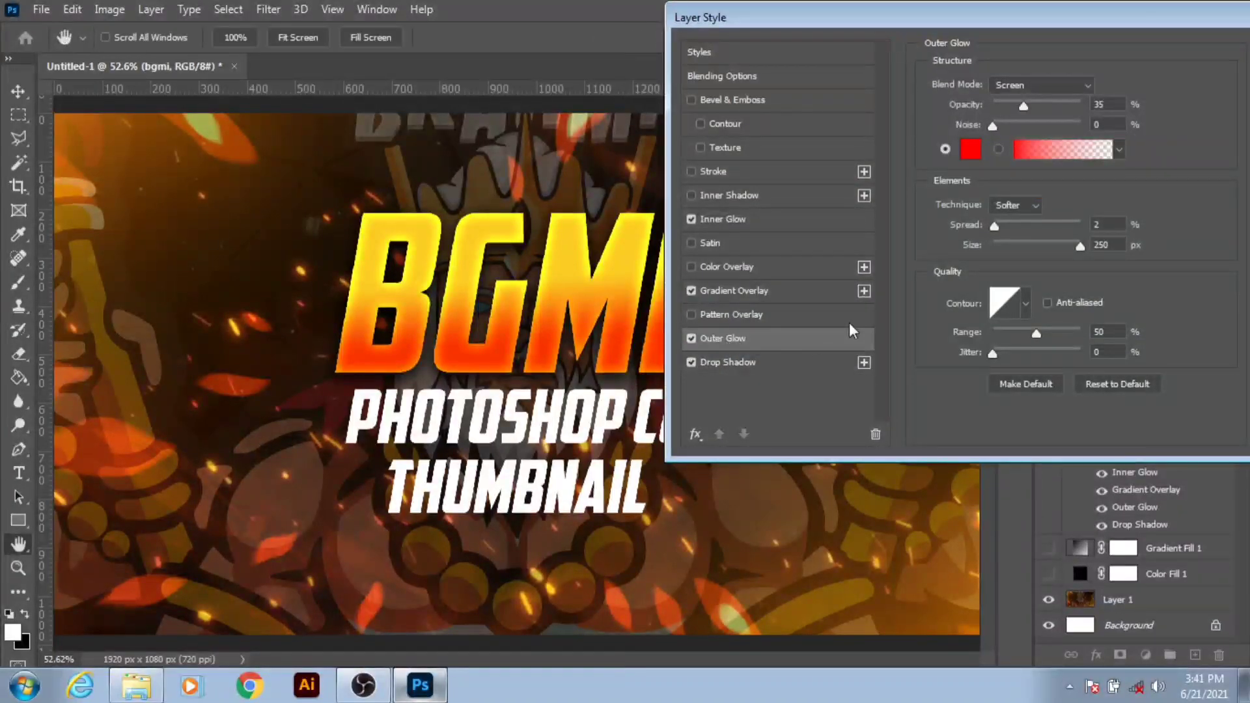
pyautogui.click(970, 145)
pyautogui.moveTo(716, 114); pyautogui.dragTo(996, 59)
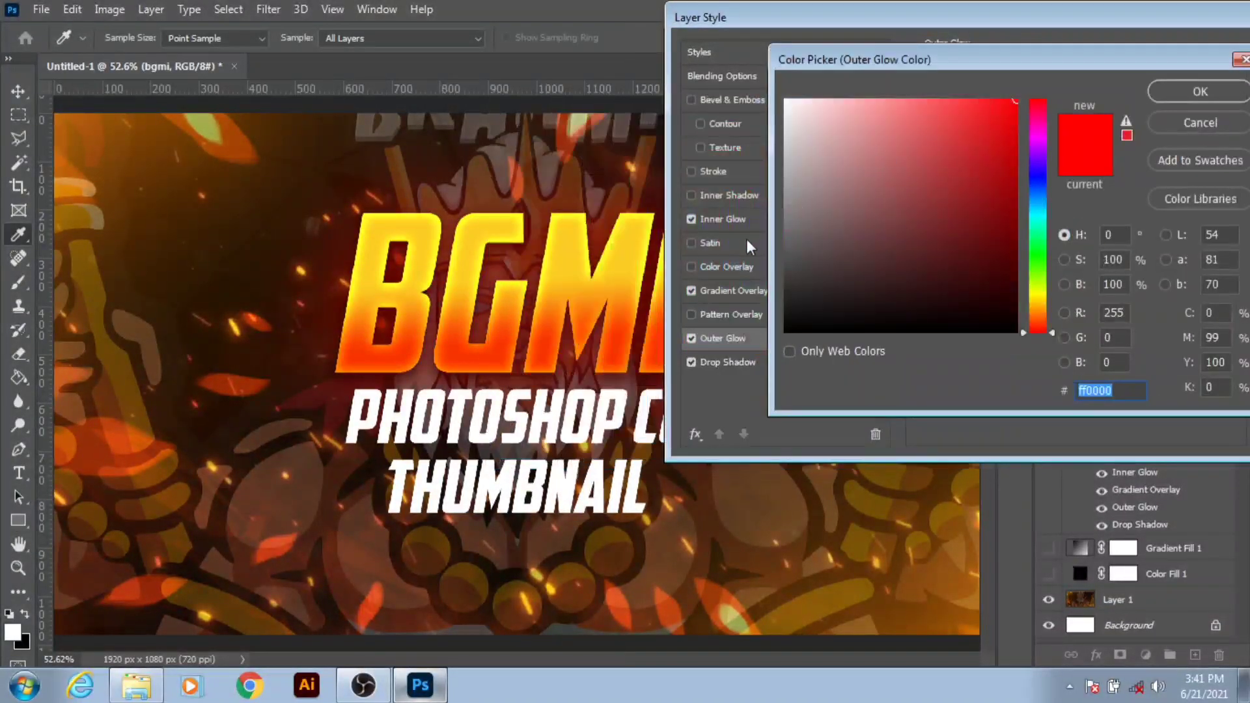
pyautogui.click(1038, 295)
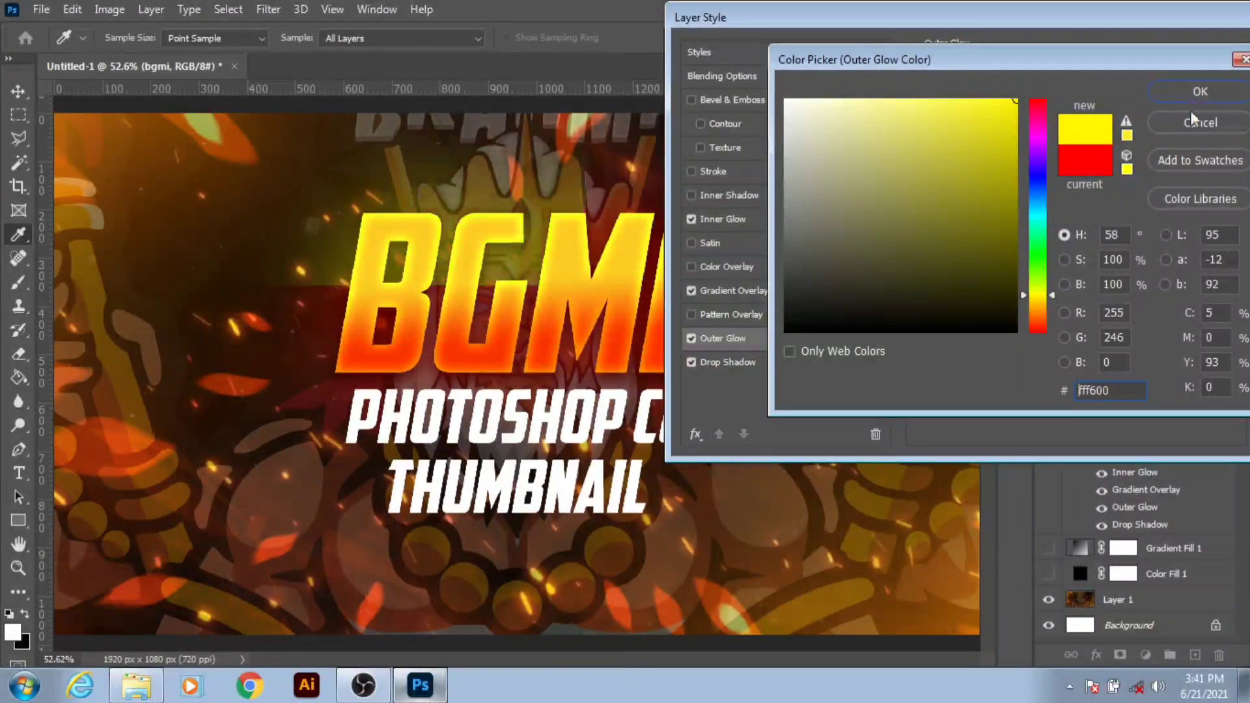
pyautogui.click(1192, 91)
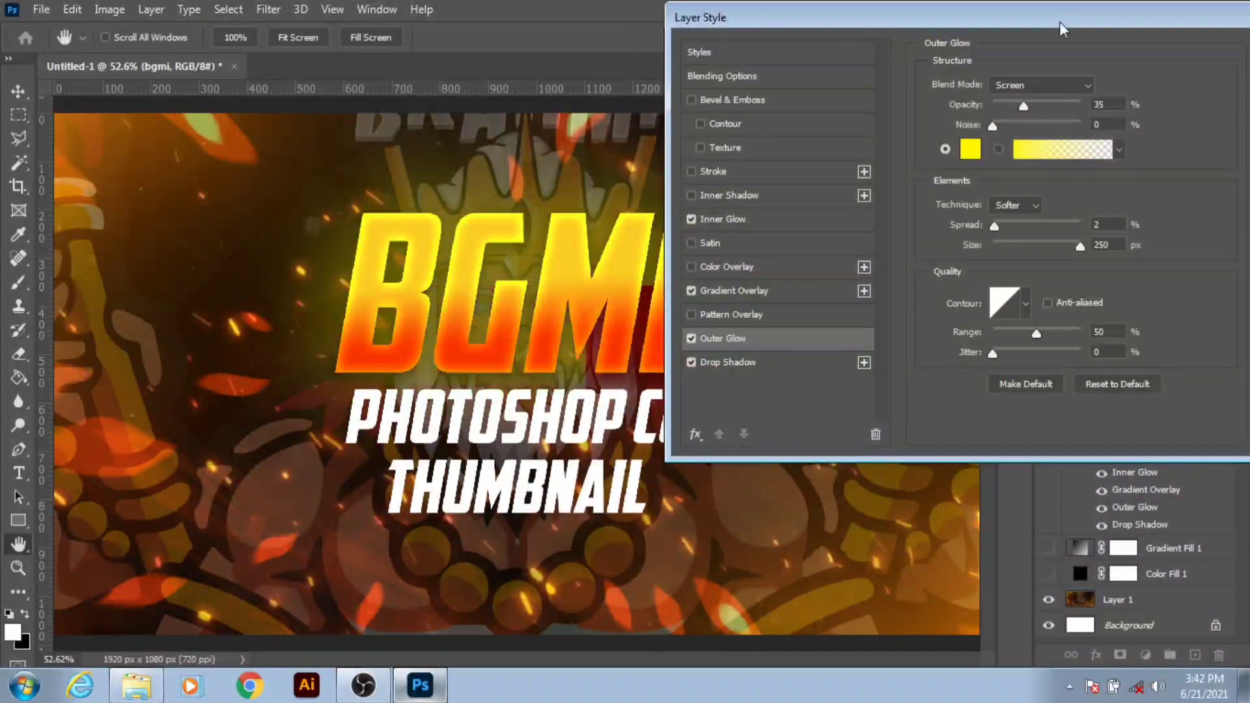
pyautogui.moveTo(1060, 22); pyautogui.dragTo(1037, 67)
# - Set the outer glow to Linear Dodge (Add) blending with 0% spread
pyautogui.click(1019, 130)
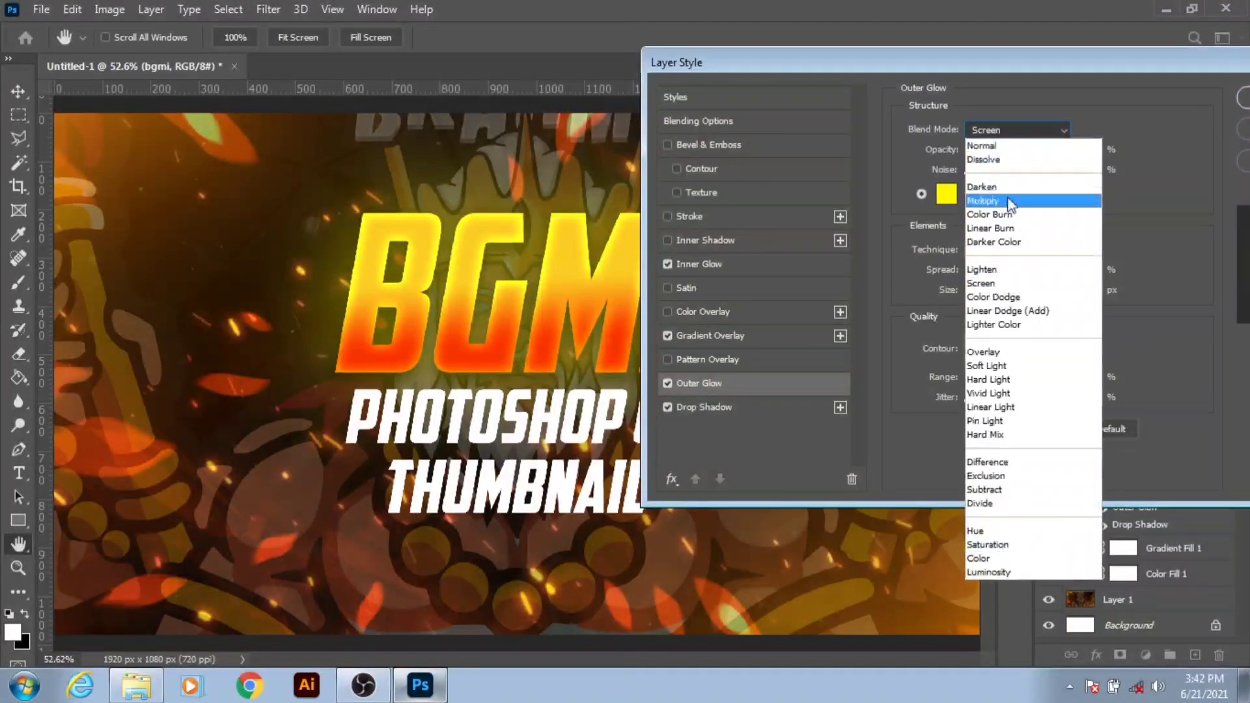
pyautogui.click(1024, 312)
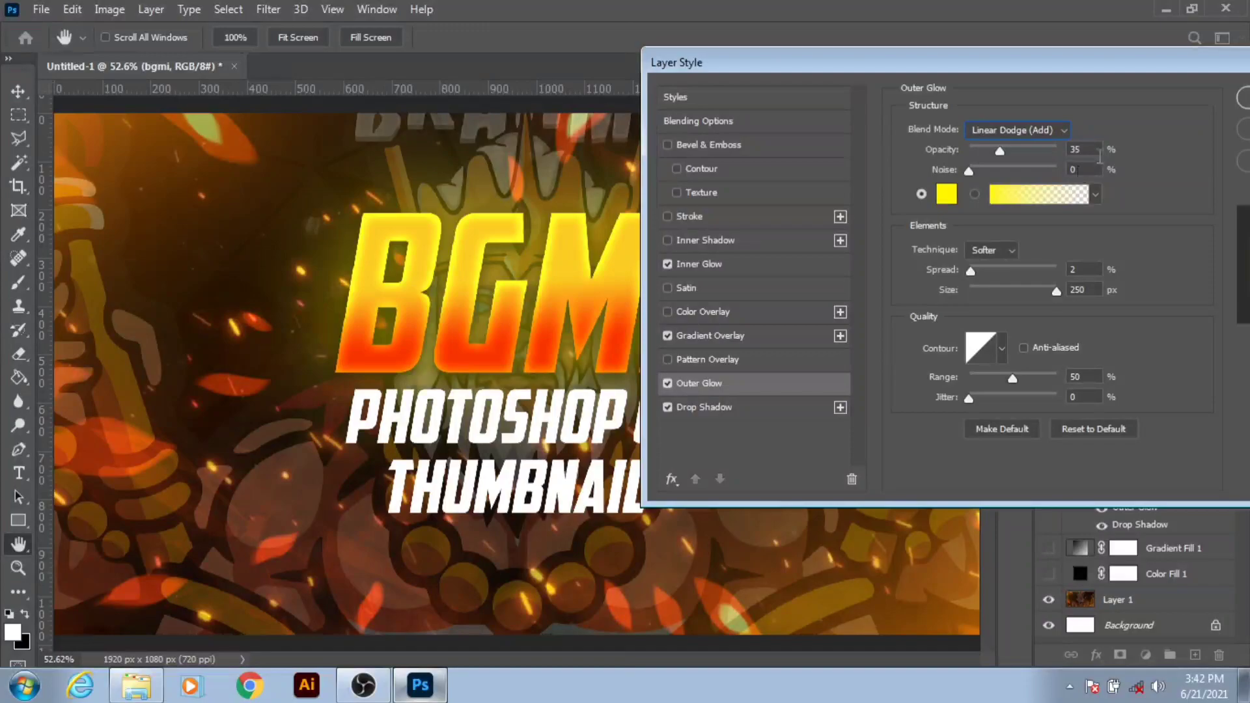
pyautogui.click(1010, 250)
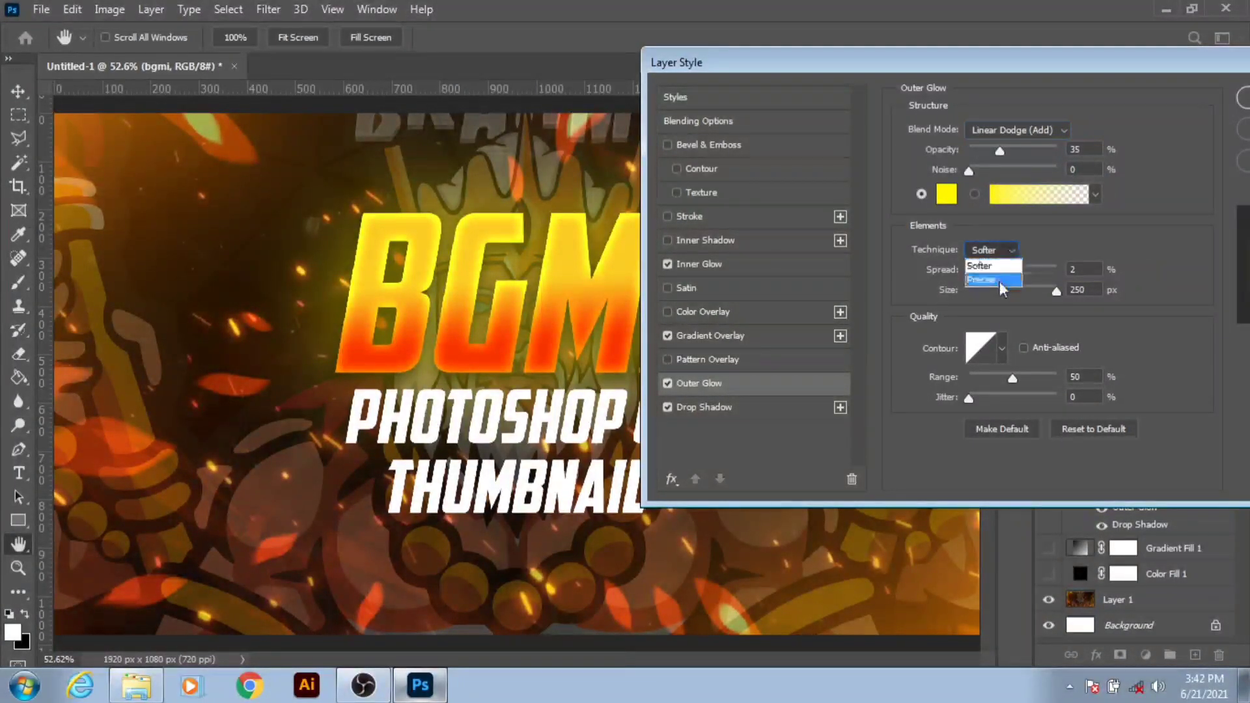
pyautogui.click(999, 280)
pyautogui.click(1013, 250)
pyautogui.moveTo(971, 270); pyautogui.dragTo(990, 269)
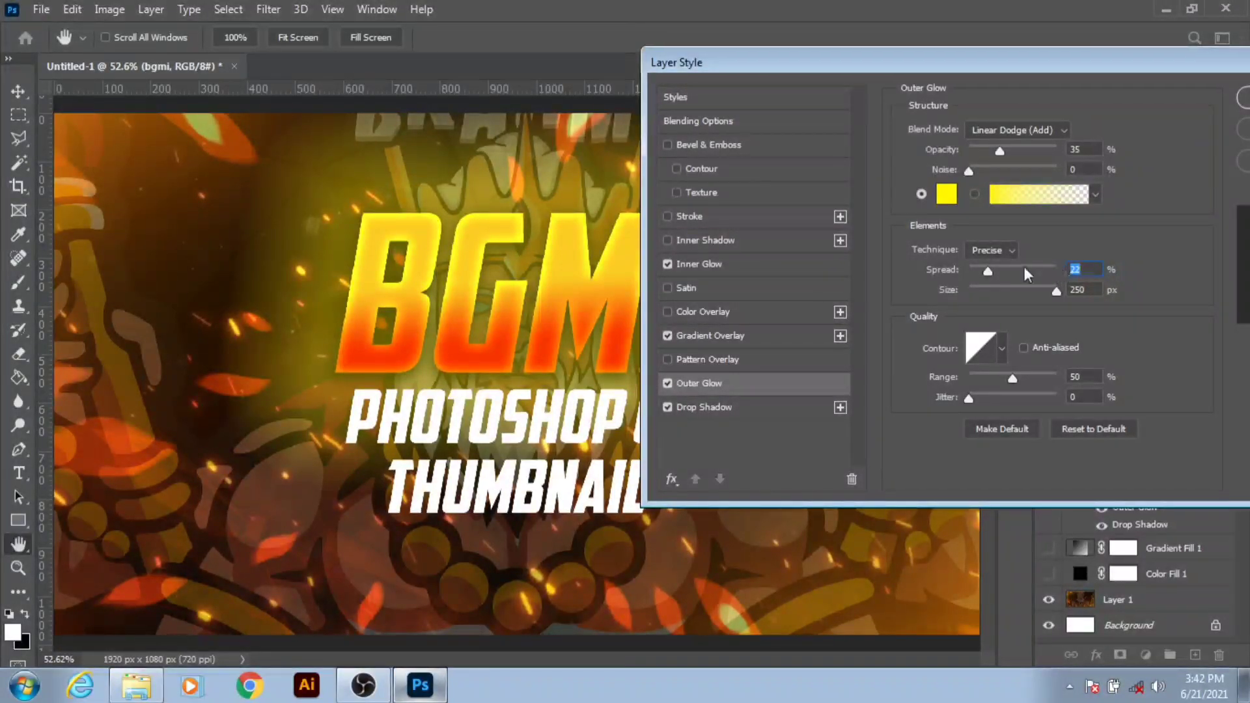
pyautogui.moveTo(989, 270); pyautogui.dragTo(940, 272)
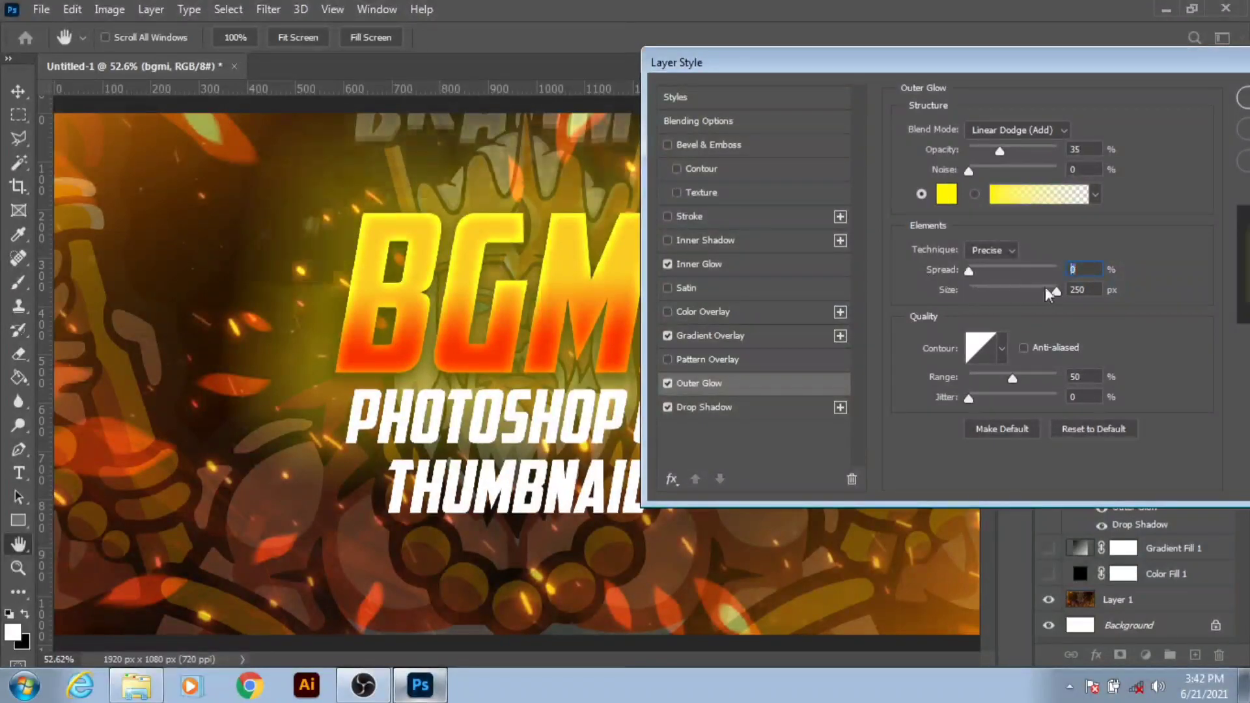
# - Set the outer glow size to 60 px and its technique to Softer
pyautogui.click(996, 296)
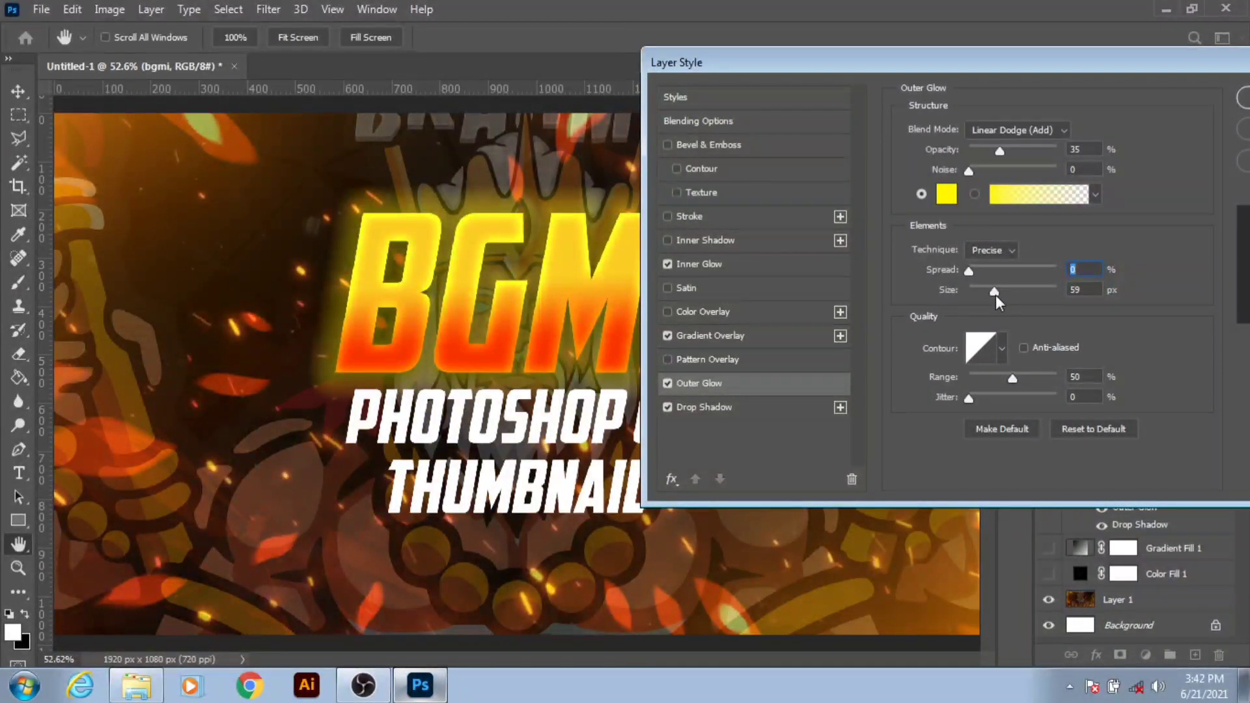
pyautogui.doubleClick(1077, 290)
pyautogui.write('60')
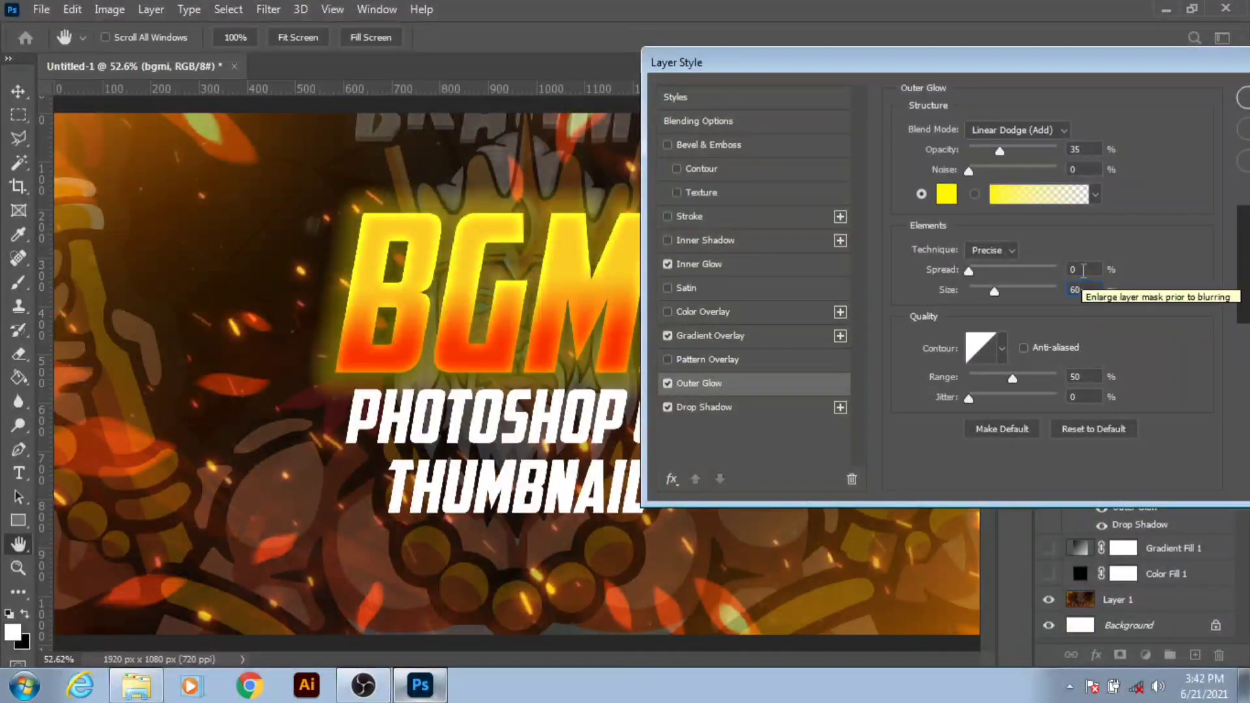
pyautogui.click(989, 250)
pyautogui.click(1010, 257)
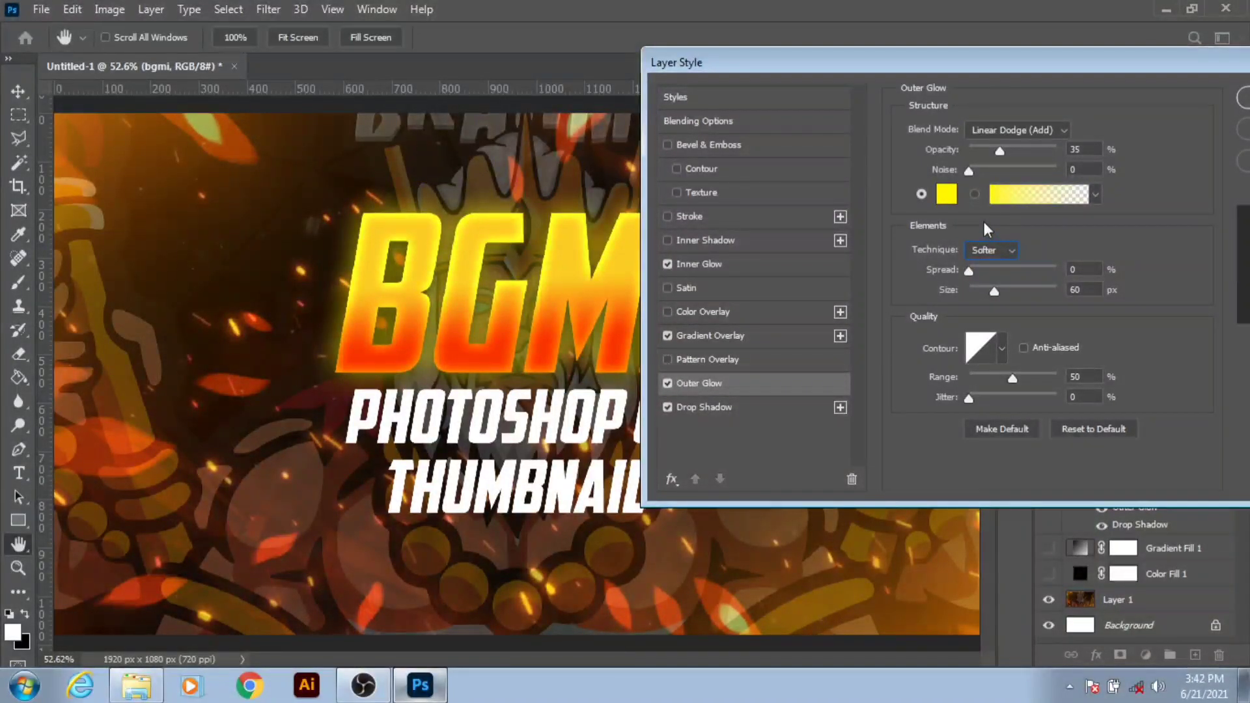
# - Settle the outer glow size at 27 px after checking the contour options
pyautogui.click(1003, 343)
pyautogui.write('2')
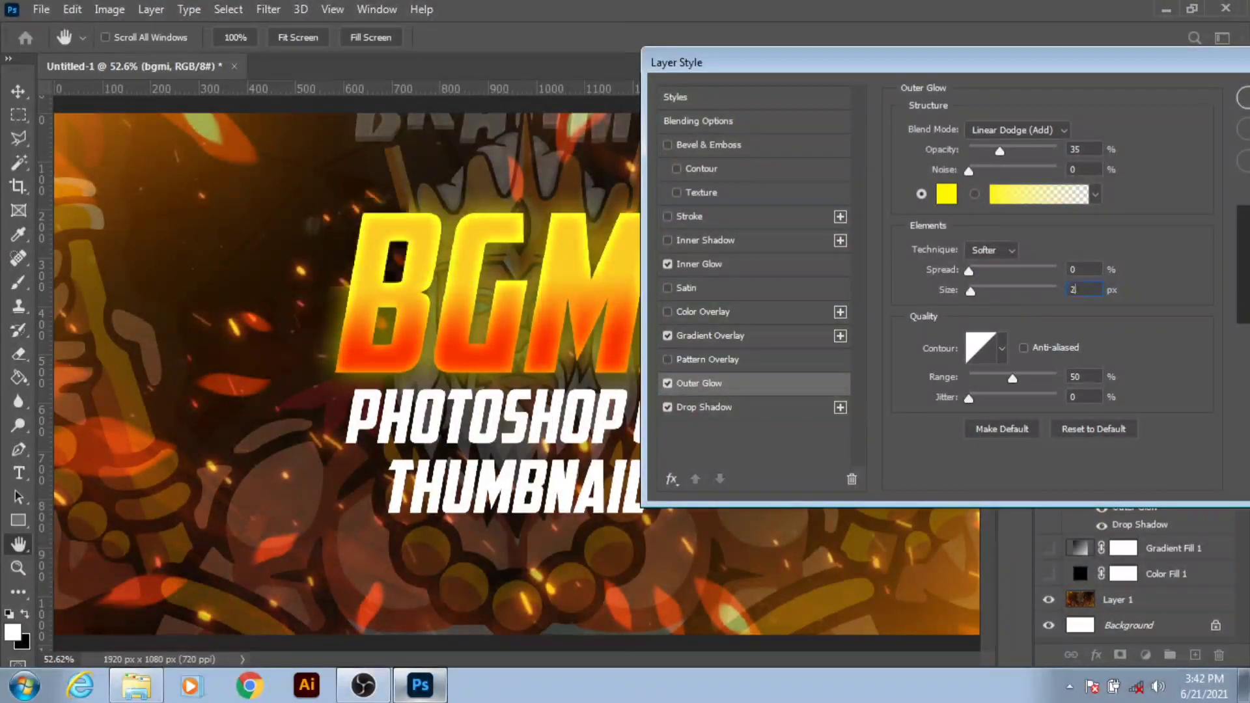
pyautogui.write('0')
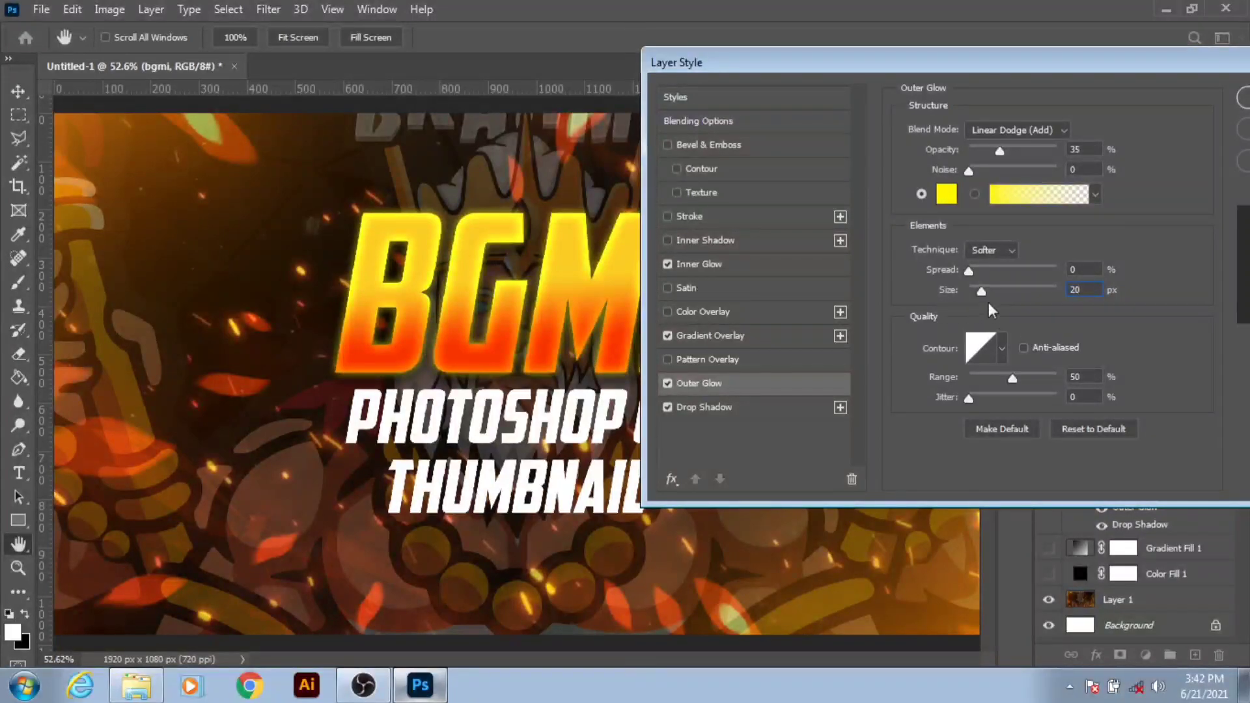
pyautogui.moveTo(983, 295)
pyautogui.mouseDown()
pyautogui.moveTo(998, 295)
pyautogui.moveTo(984, 296)
pyautogui.mouseUp()
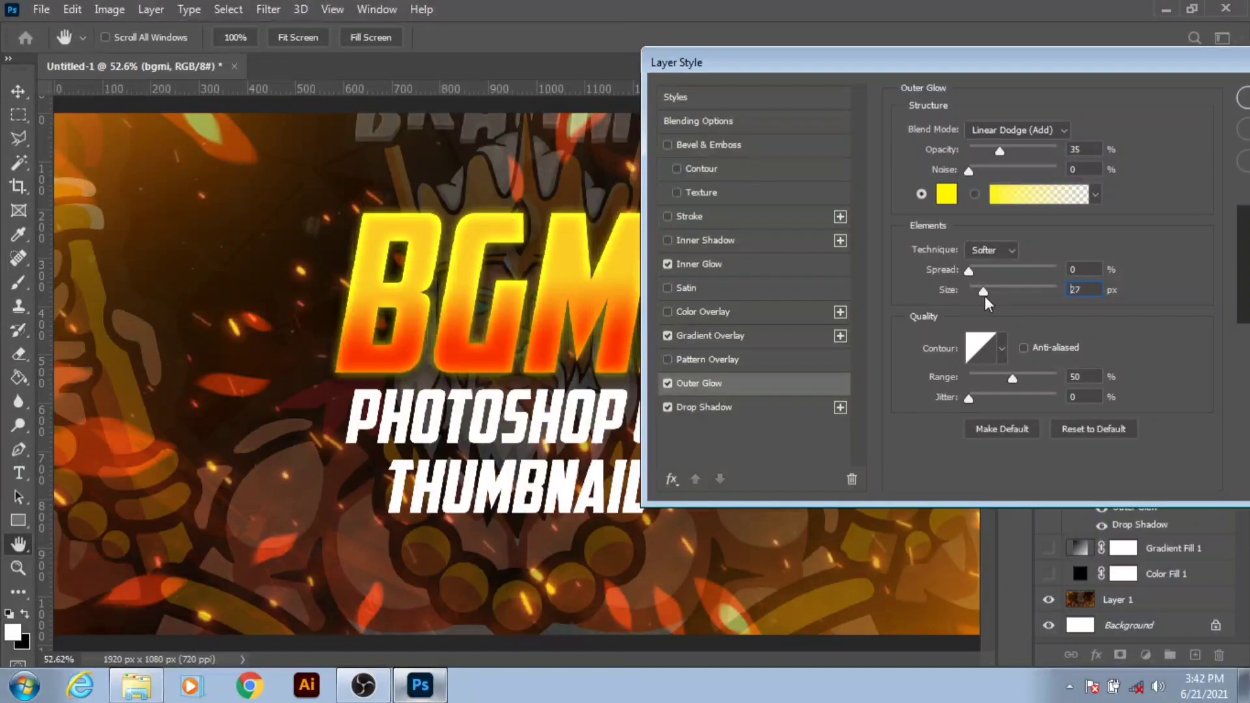
pyautogui.moveTo(984, 296); pyautogui.dragTo(984, 297)
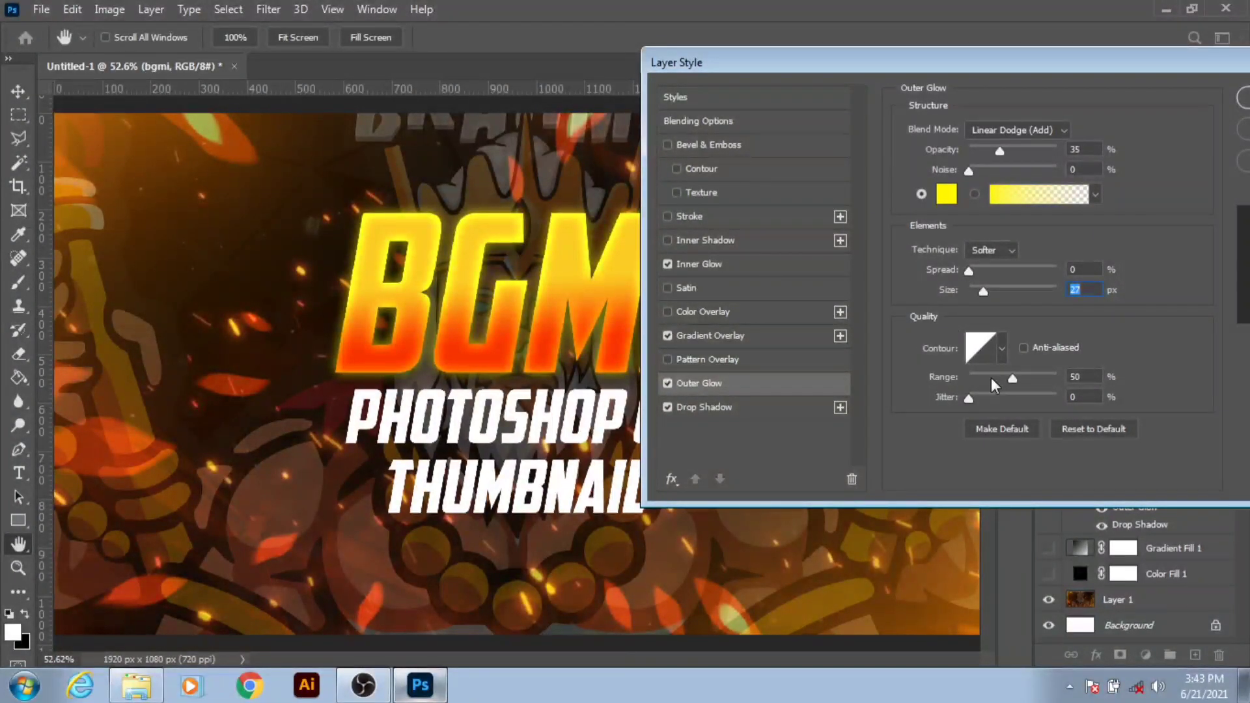
pyautogui.moveTo(1094, 64); pyautogui.dragTo(846, 69)
# - Save the BGMI gradient, glow and shadow effects as a new named style preset
pyautogui.click(1042, 166)
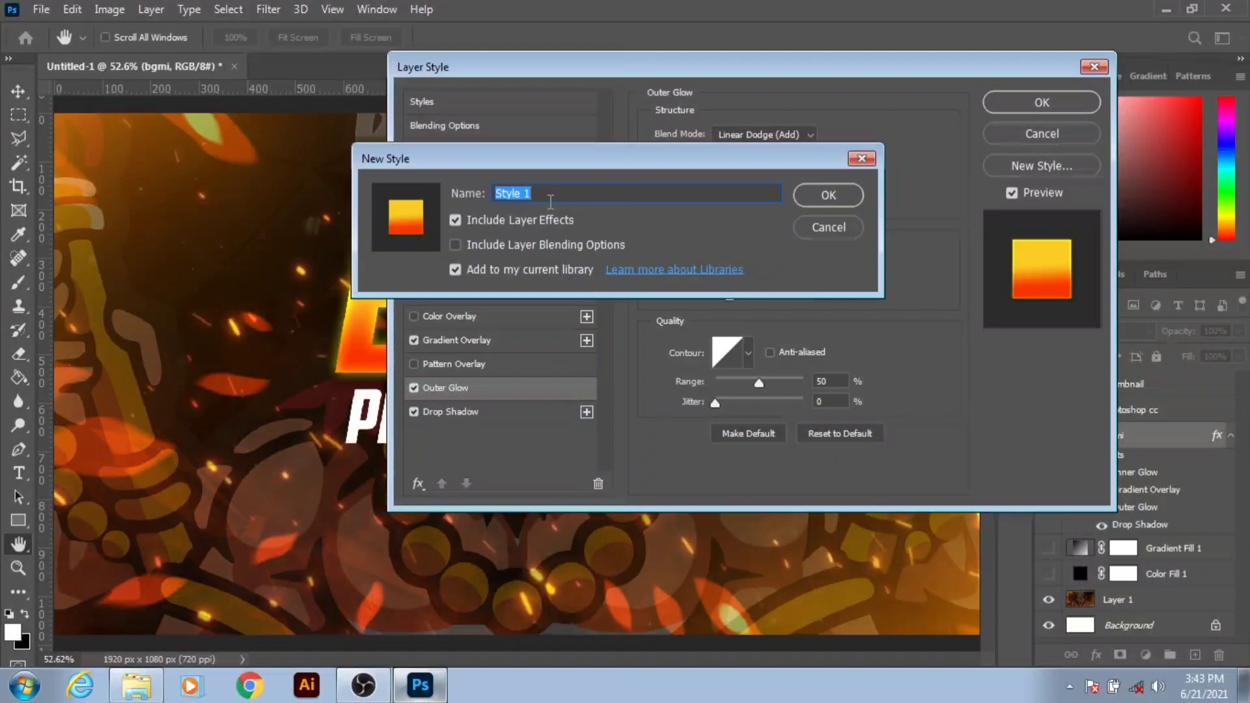
pyautogui.write('y')
pyautogui.write('w')
pyautogui.write(' tex')
pyautogui.write('t')
pyautogui.click(529, 192)
pyautogui.write('and ')
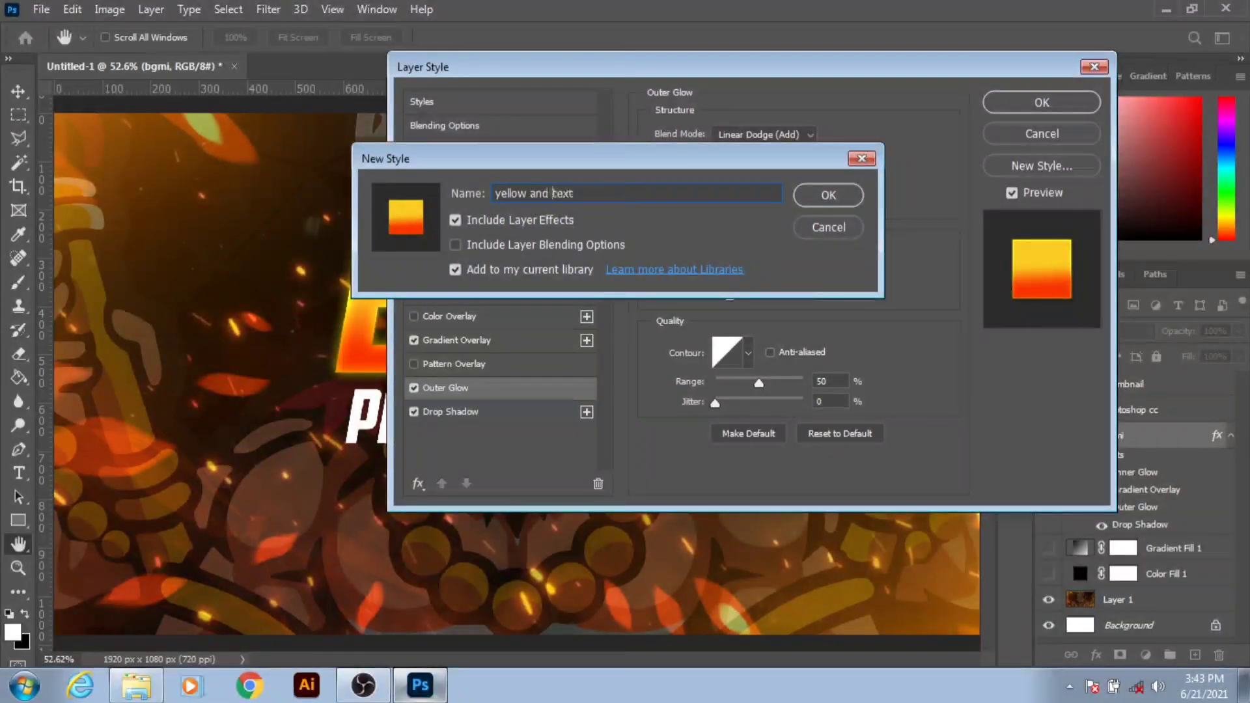
pyautogui.write('or')
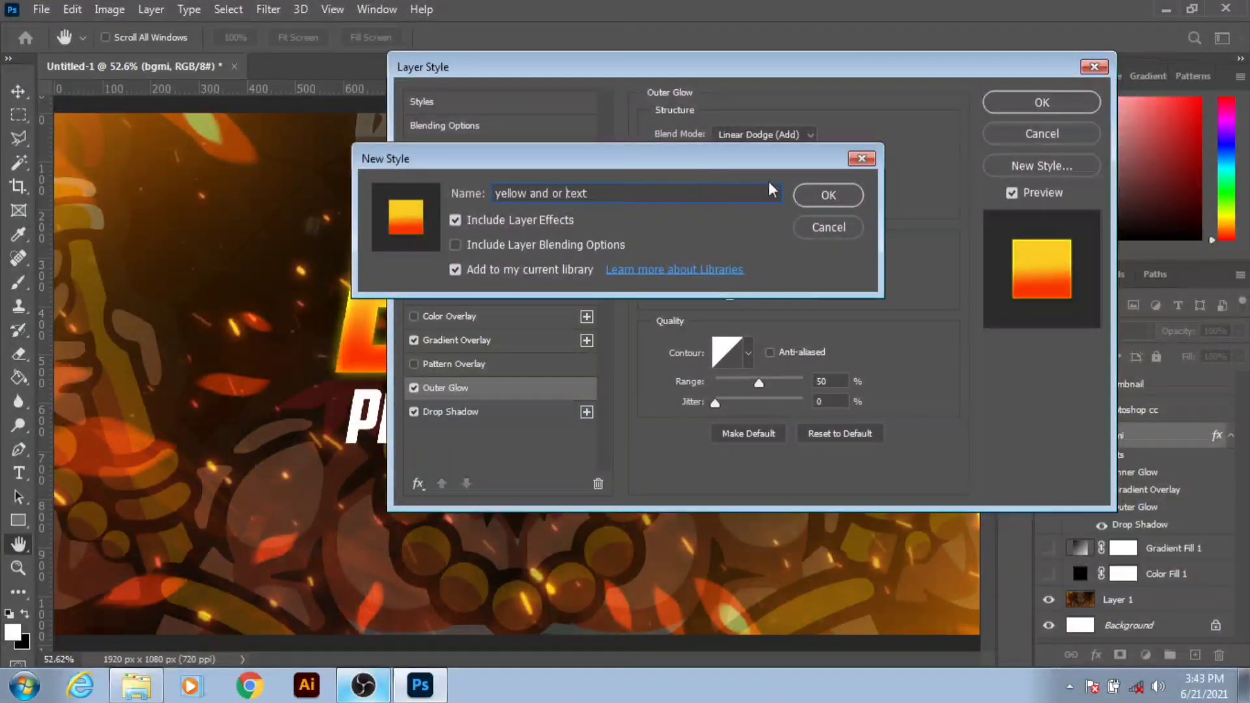
pyautogui.click(814, 194)
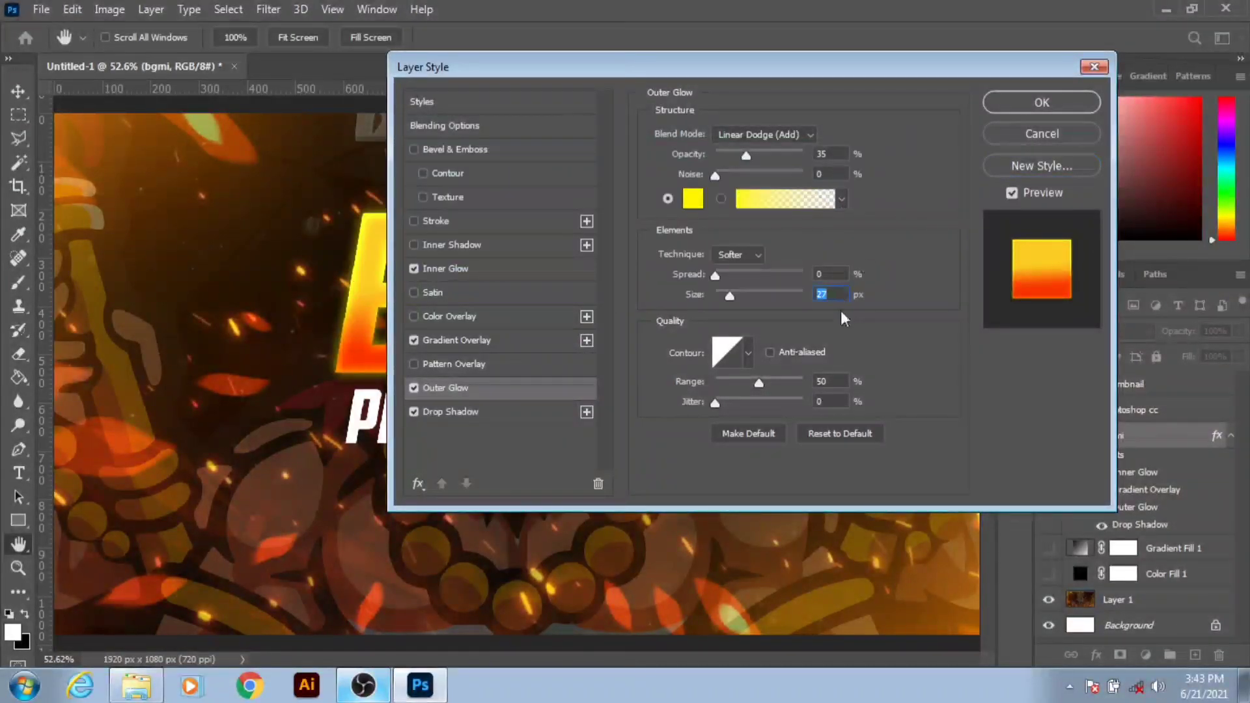
# - Browse the Basics, Natural, Fur and Fabric style groups, then close Layer Style with OK
pyautogui.moveTo(834, 76); pyautogui.dragTo(857, 76)
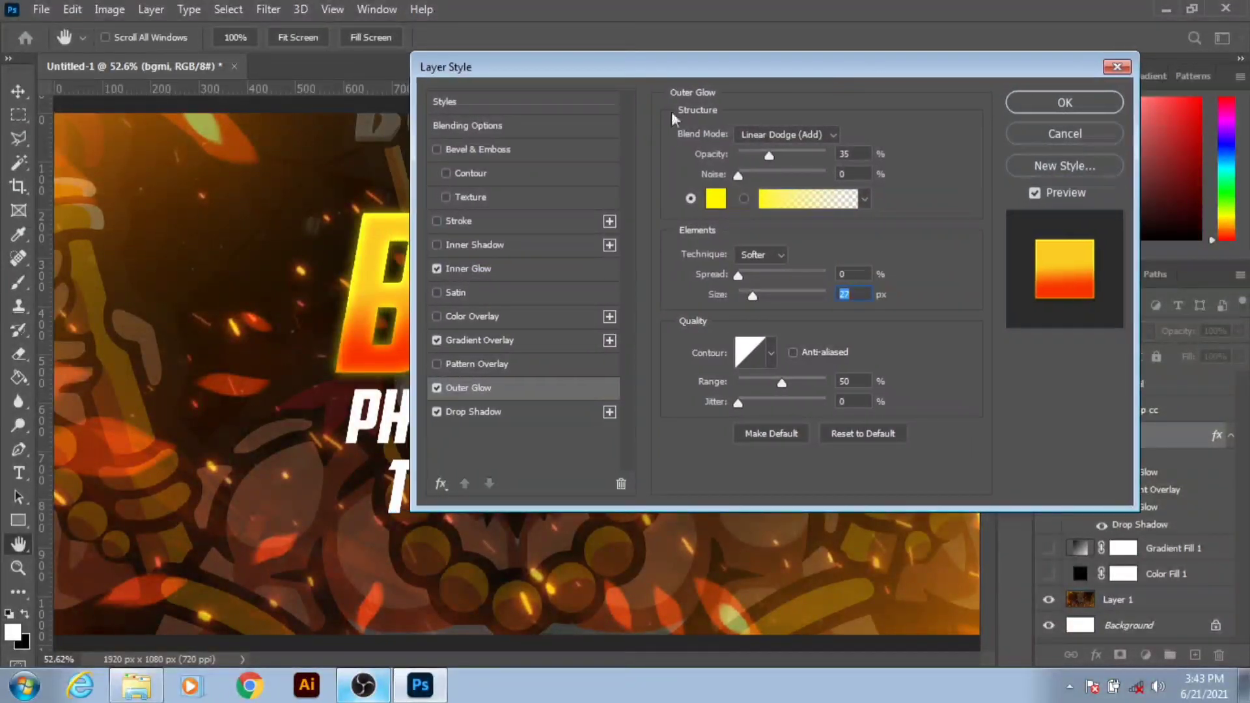
pyautogui.click(441, 101)
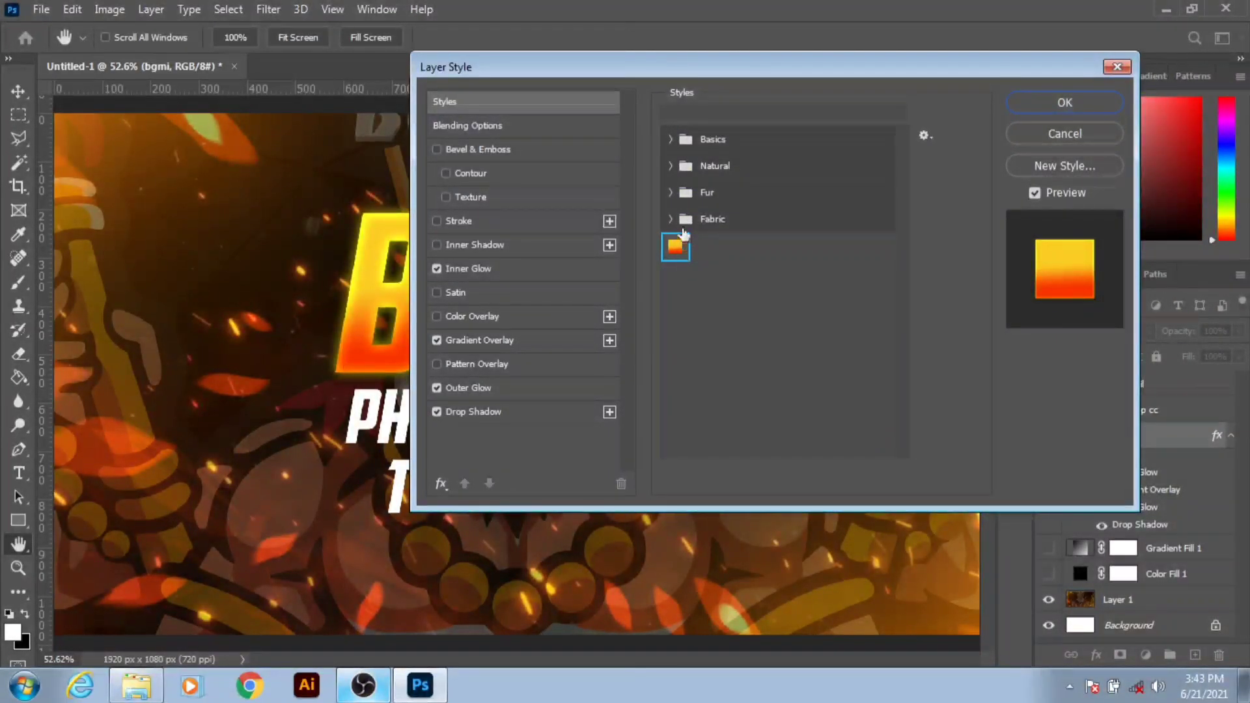
pyautogui.click(670, 140)
pyautogui.click(669, 139)
pyautogui.click(668, 167)
pyautogui.click(672, 192)
pyautogui.click(671, 192)
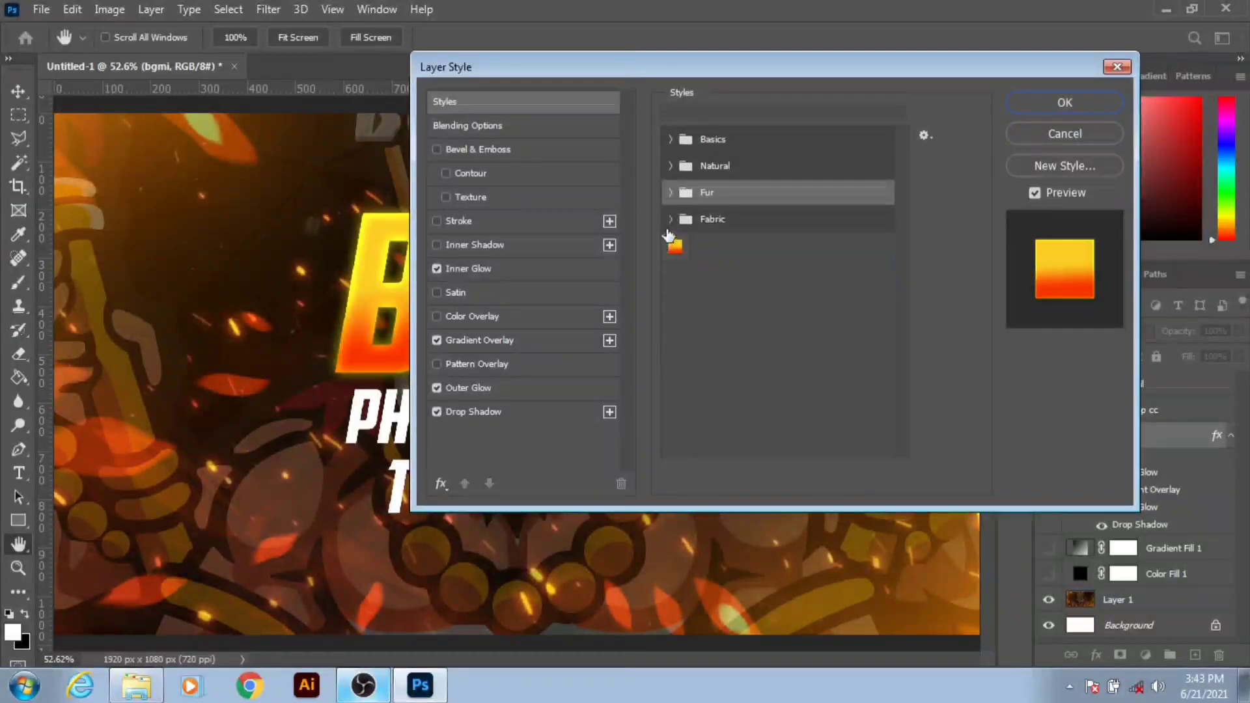
pyautogui.click(667, 225)
pyautogui.click(670, 219)
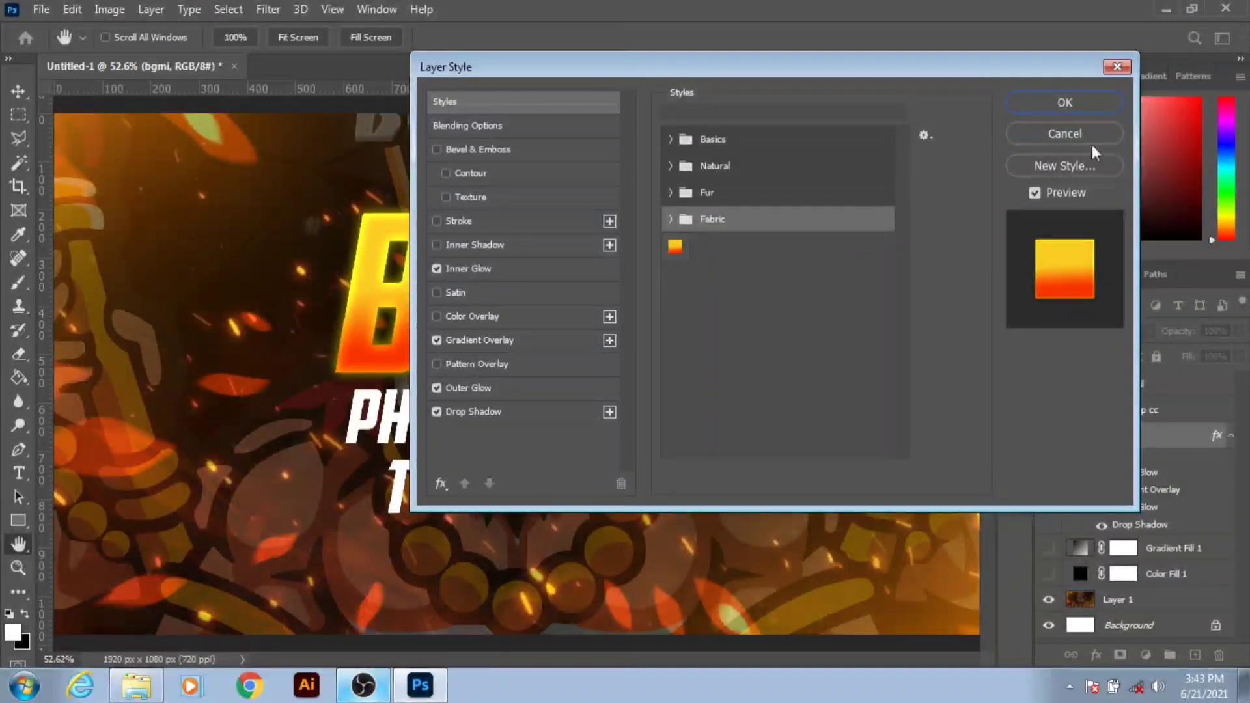
pyautogui.click(1065, 103)
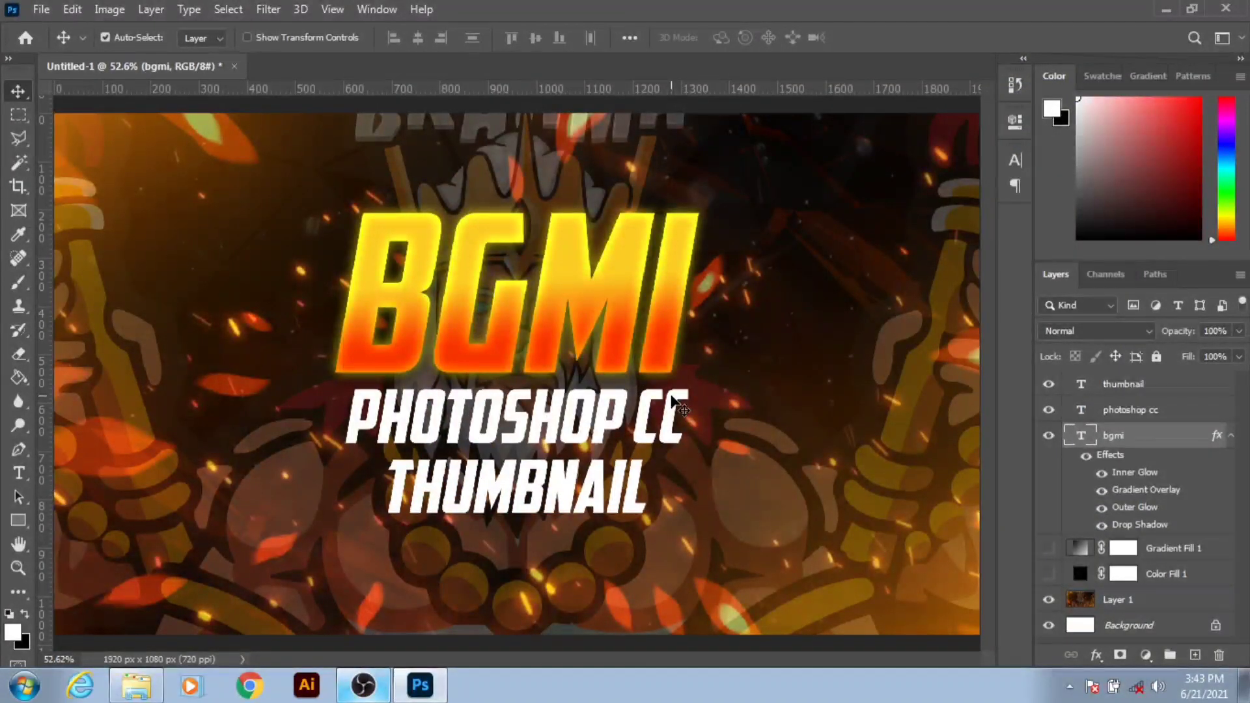
# - Copy the bgmi layer style and apply the saved orange preset to the photoshop cc layer
pyautogui.rightClick(1166, 445)
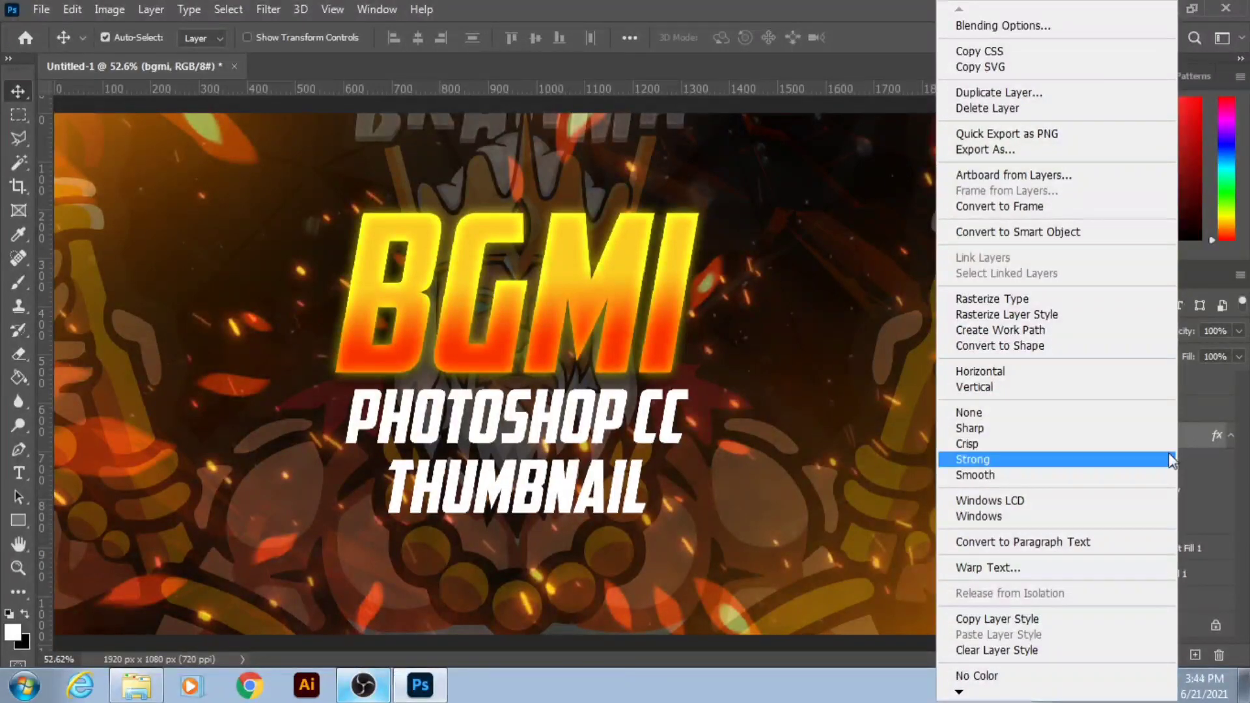
pyautogui.click(970, 620)
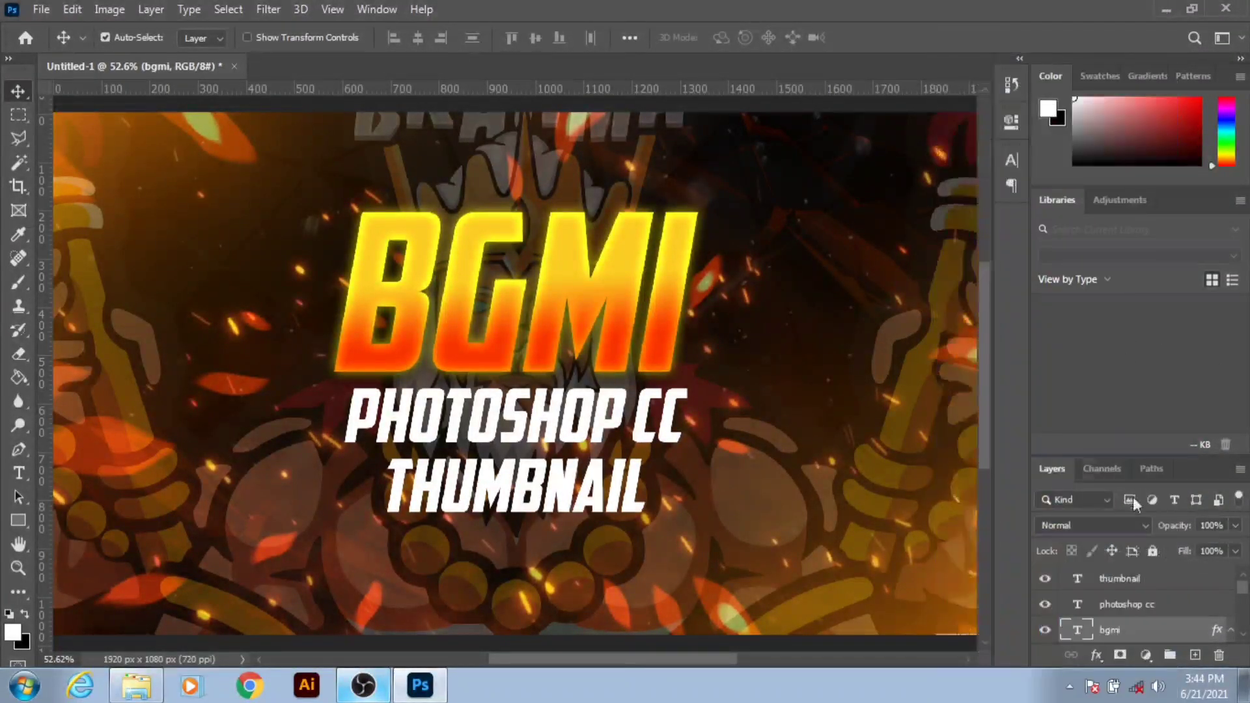
pyautogui.doubleClick(1147, 603)
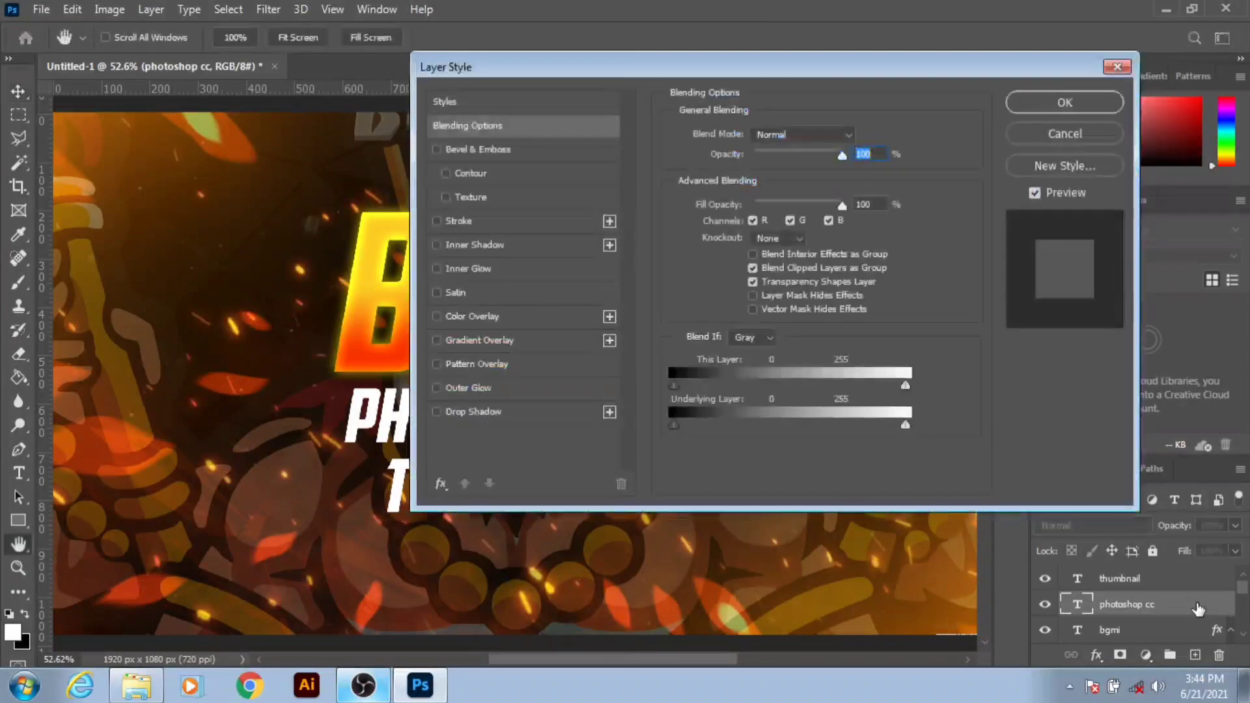
pyautogui.click(463, 100)
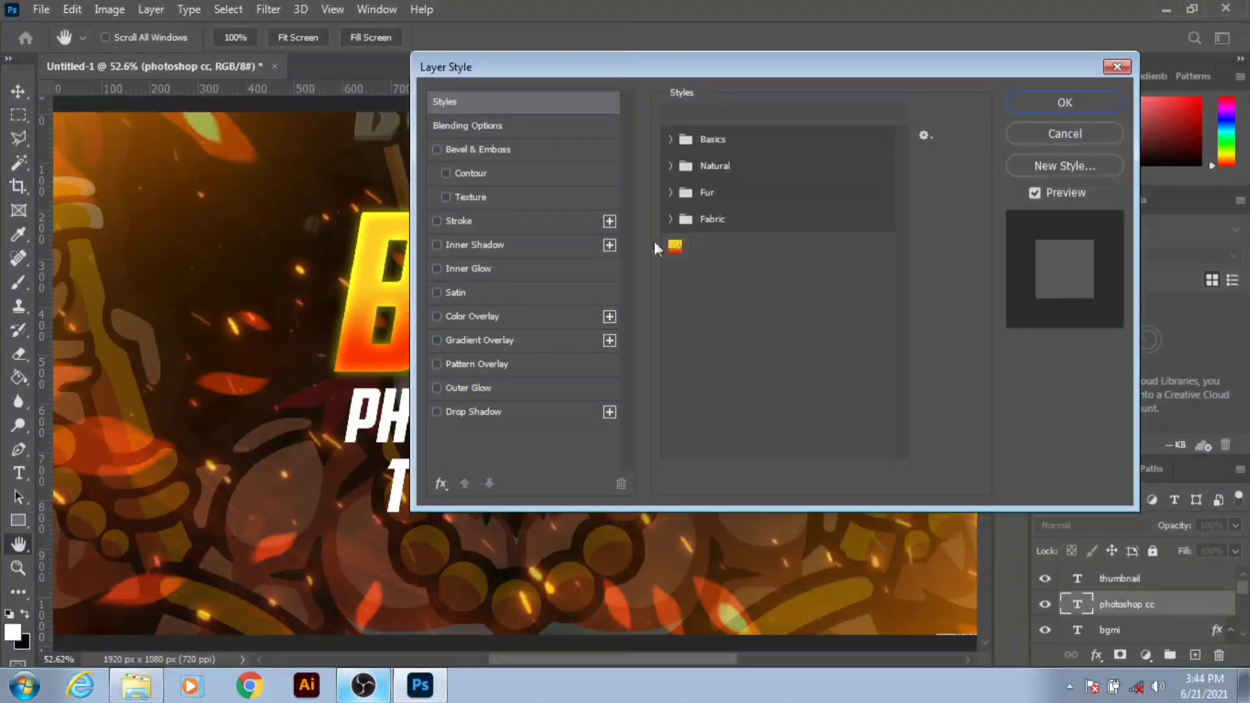
pyautogui.click(674, 259)
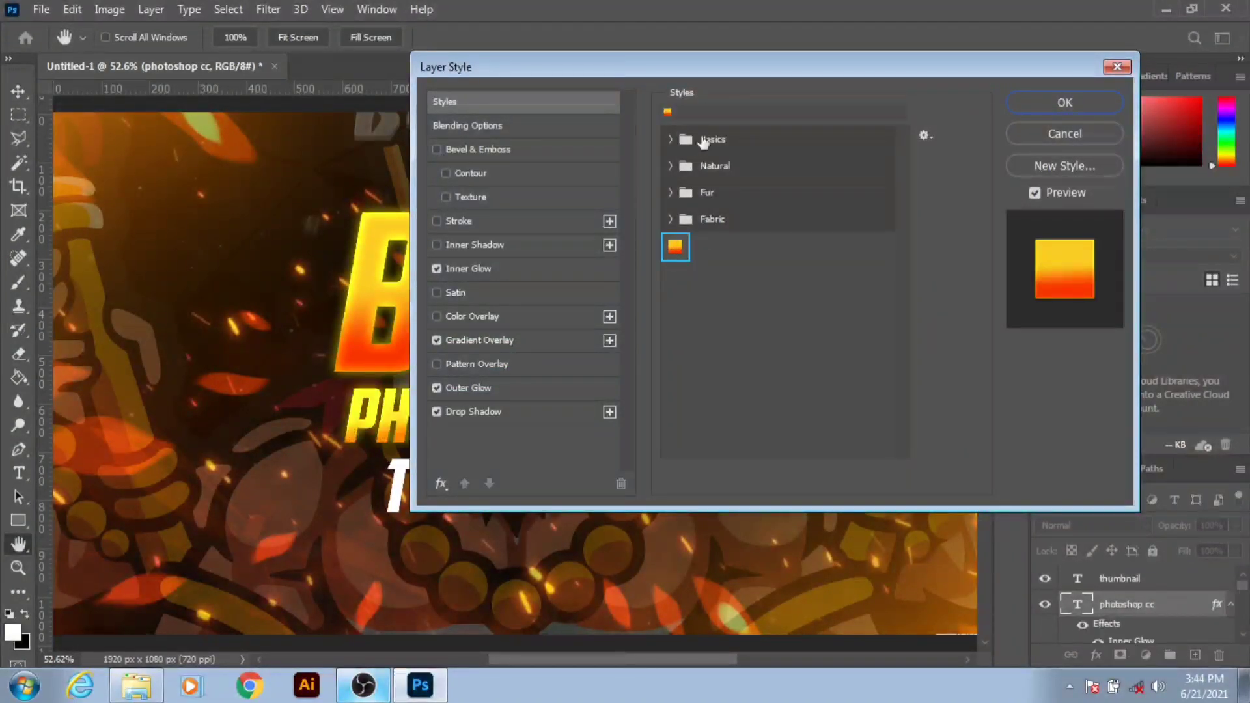
pyautogui.moveTo(762, 67); pyautogui.dragTo(1176, 58)
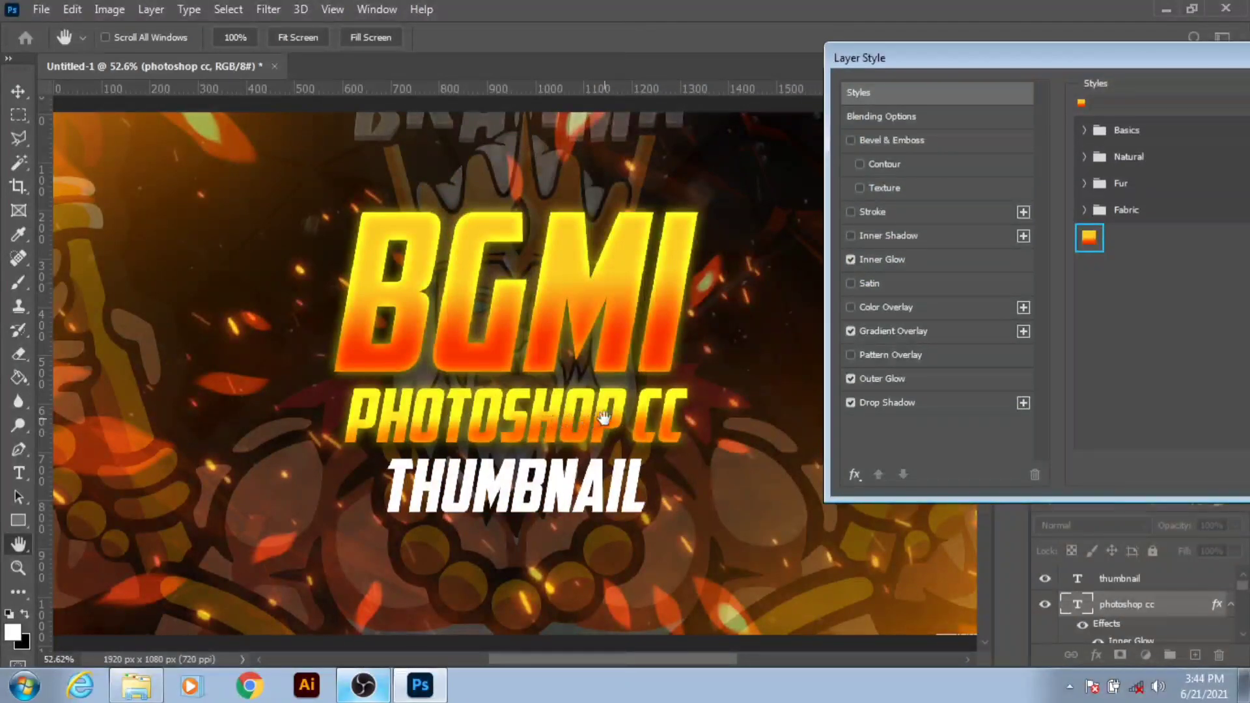
pyautogui.moveTo(957, 60); pyautogui.dragTo(634, 27)
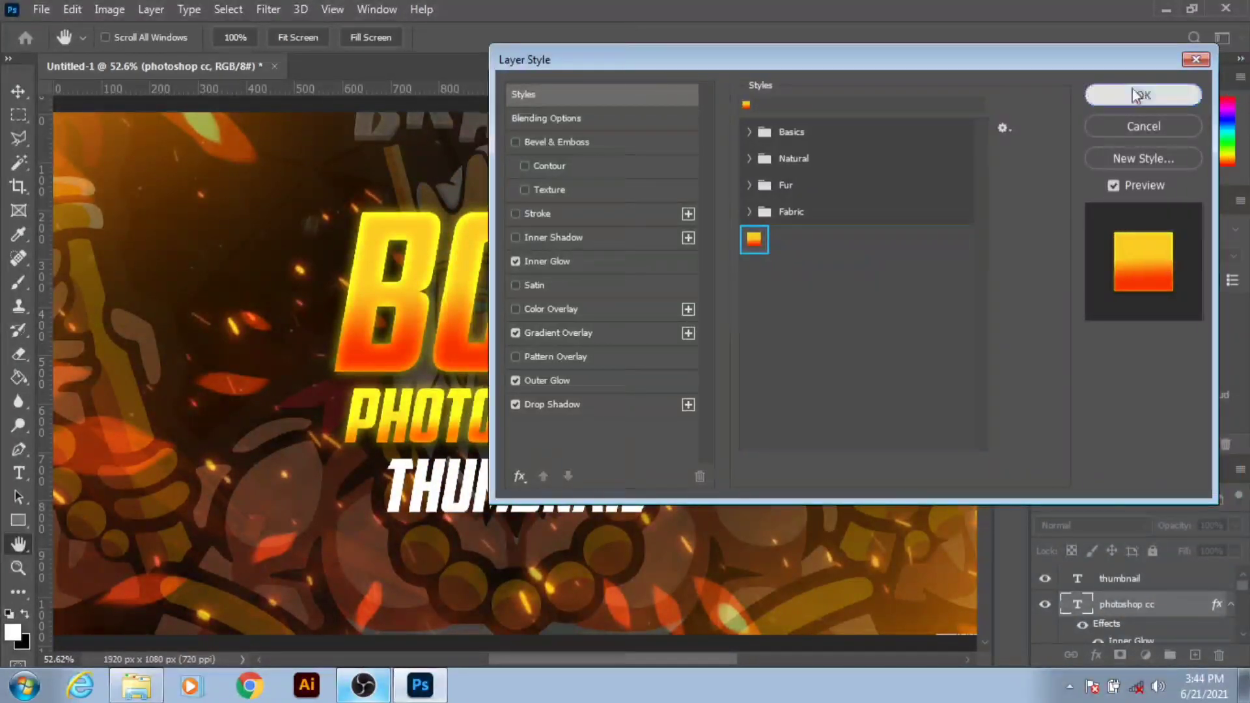
pyautogui.click(1163, 92)
pyautogui.click(1191, 579)
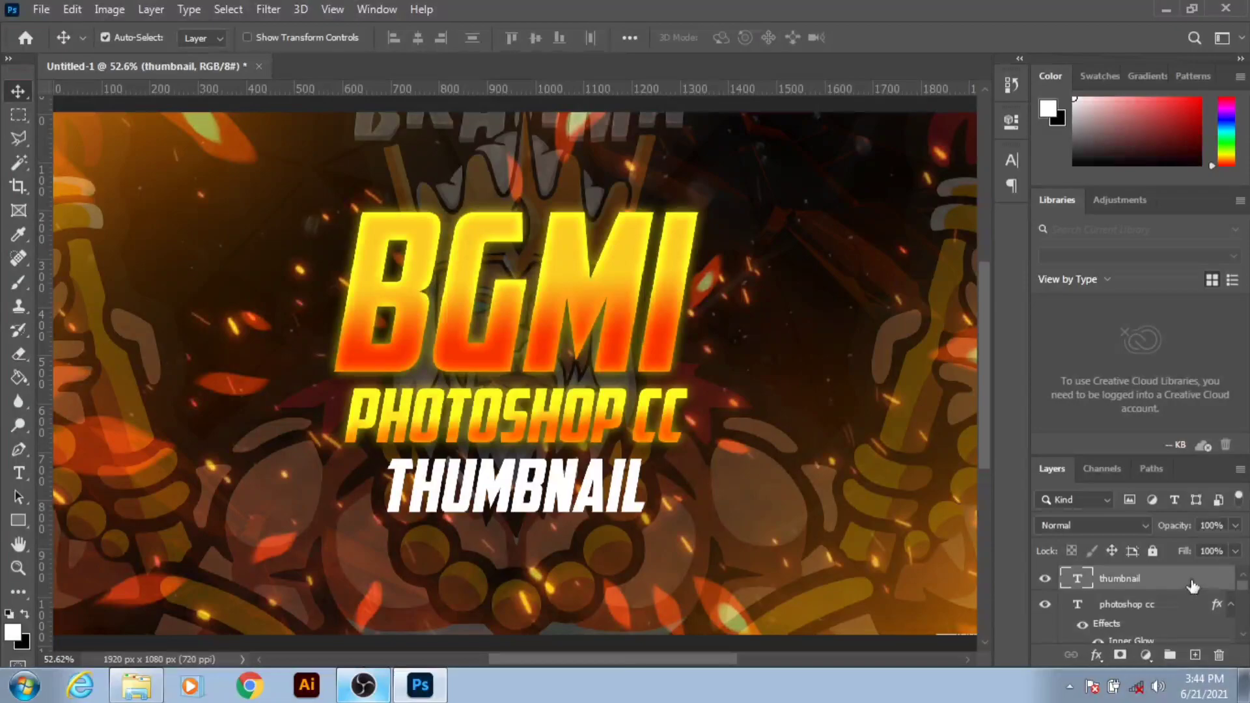
# - Apply the saved orange gradient-and-glow style preset to the thumbnail layer
pyautogui.doubleClick(1192, 582)
pyautogui.click(530, 98)
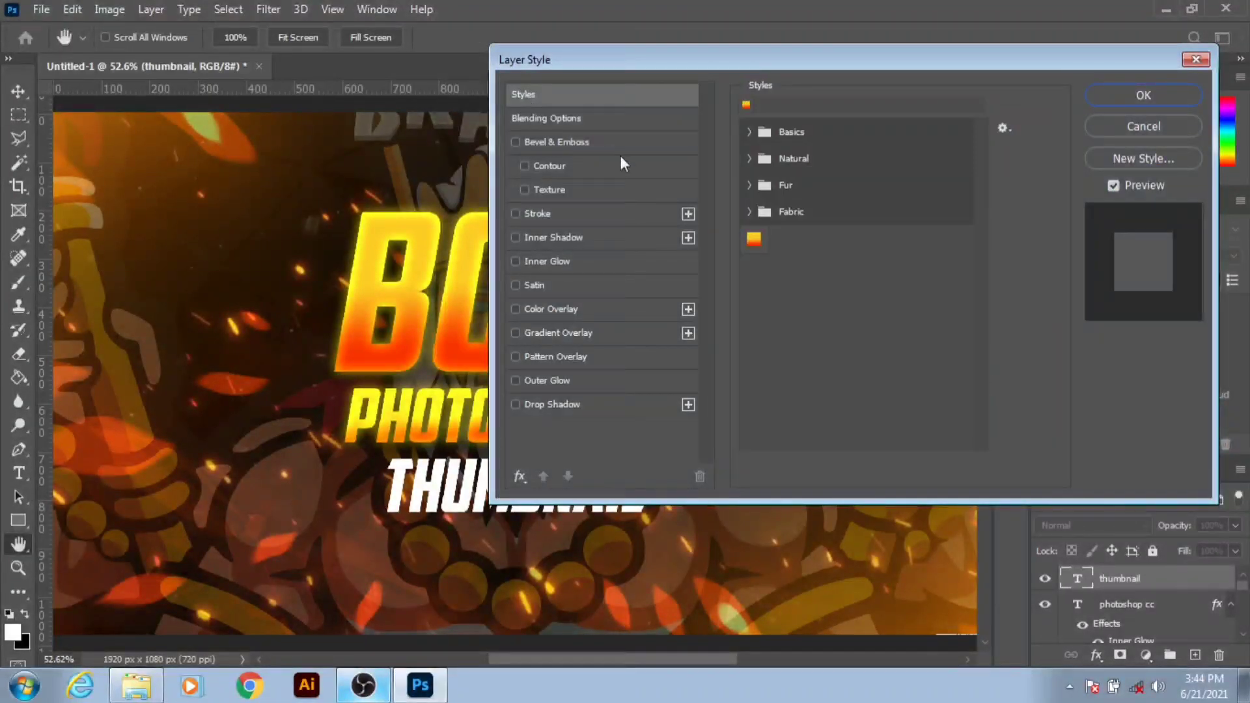
pyautogui.click(754, 240)
pyautogui.click(1146, 97)
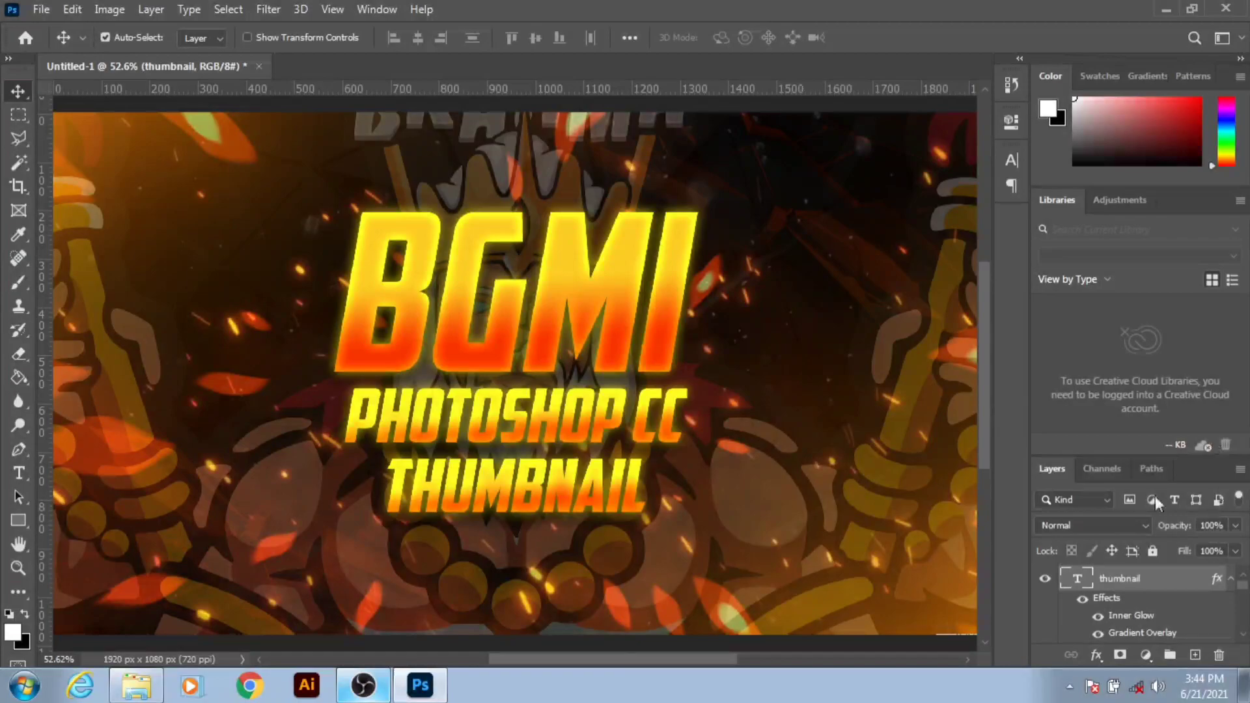
# - Close the Libraries panel, enlarge the Layers panel, and collapse all three layers' effects lists
pyautogui.click(1240, 200)
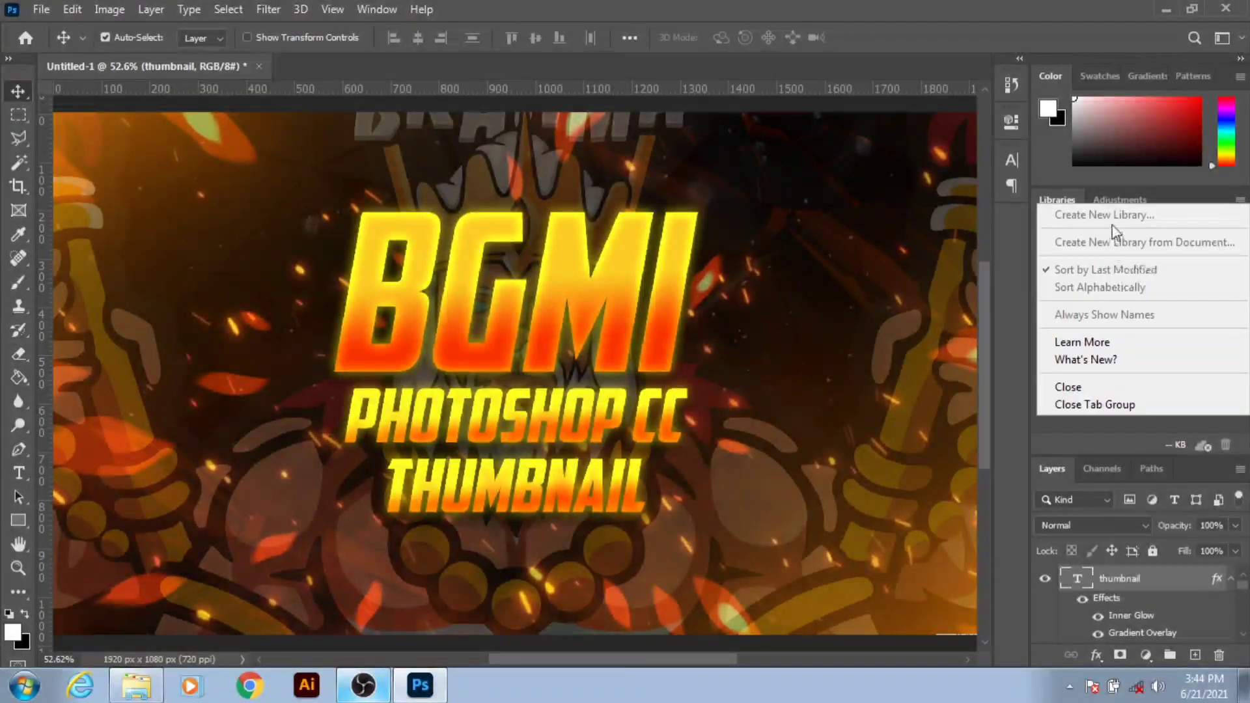
pyautogui.click(1068, 386)
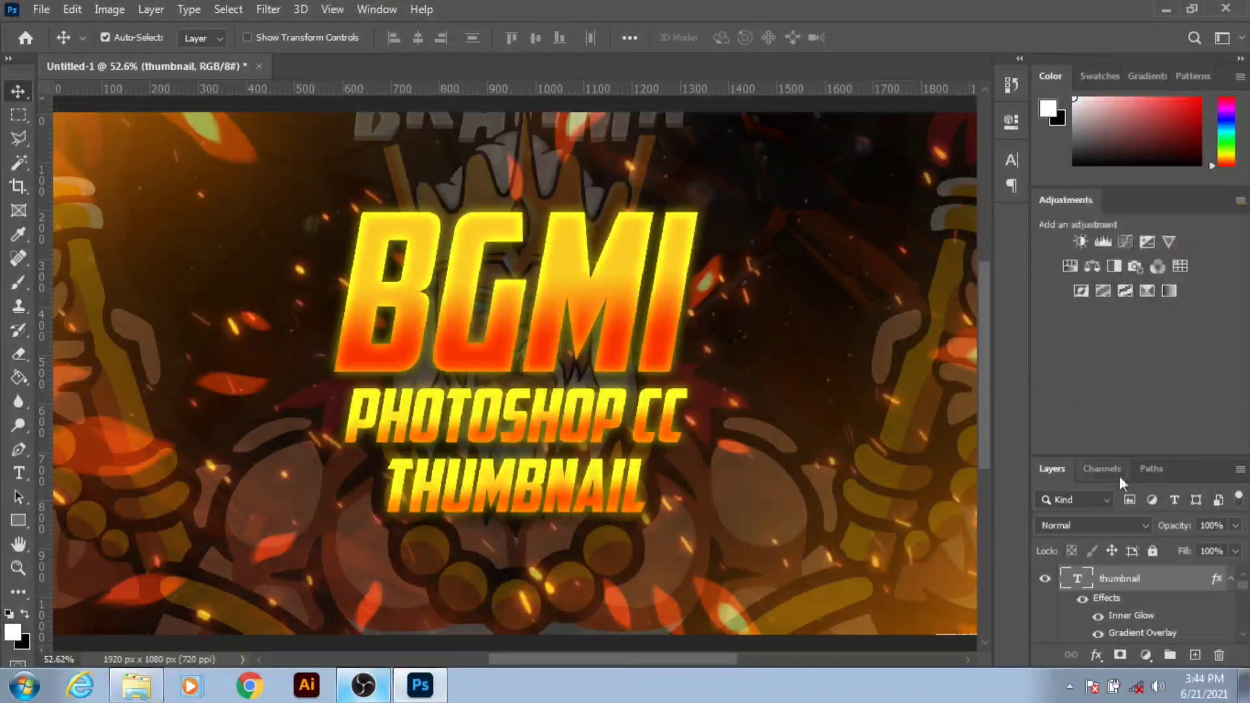
pyautogui.moveTo(1121, 457); pyautogui.dragTo(1121, 310)
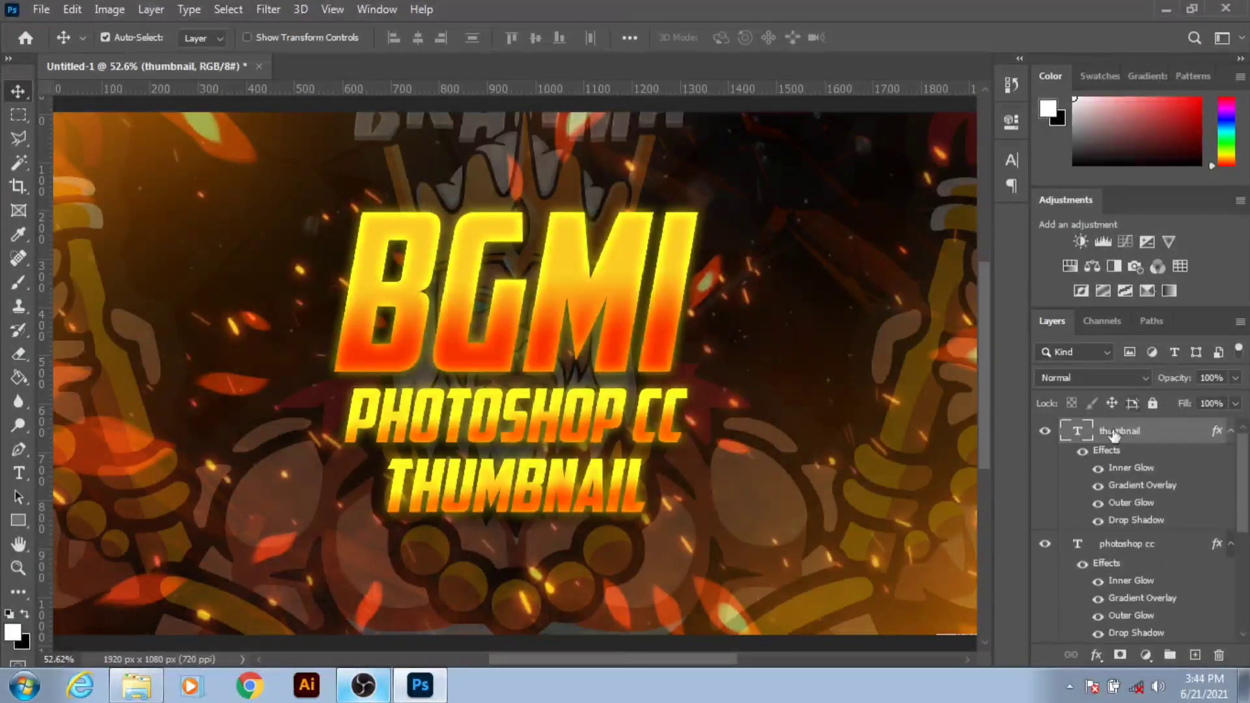
pyautogui.click(1231, 432)
pyautogui.click(1231, 458)
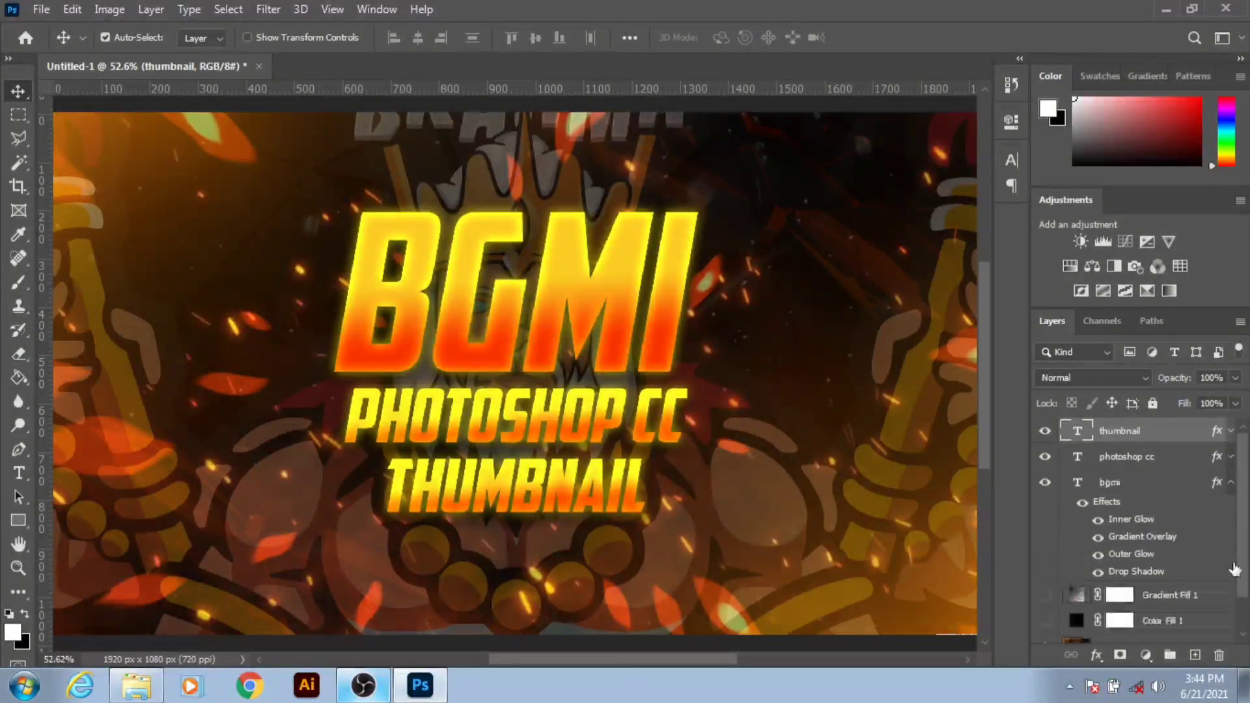
pyautogui.click(1231, 482)
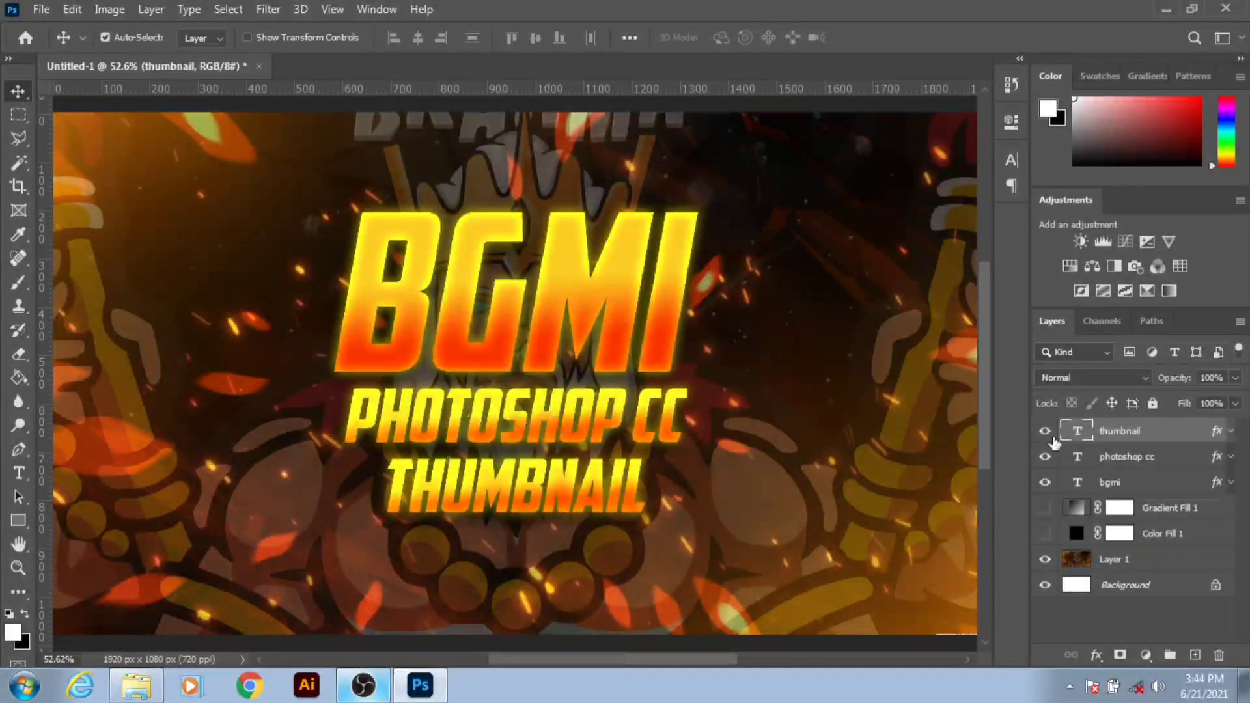
# - Preview the Red_05, Orange_05, Orange_08 and Orange_10 presets on THUMBNAIL's Gradient Overlay
pyautogui.doubleClick(1179, 433)
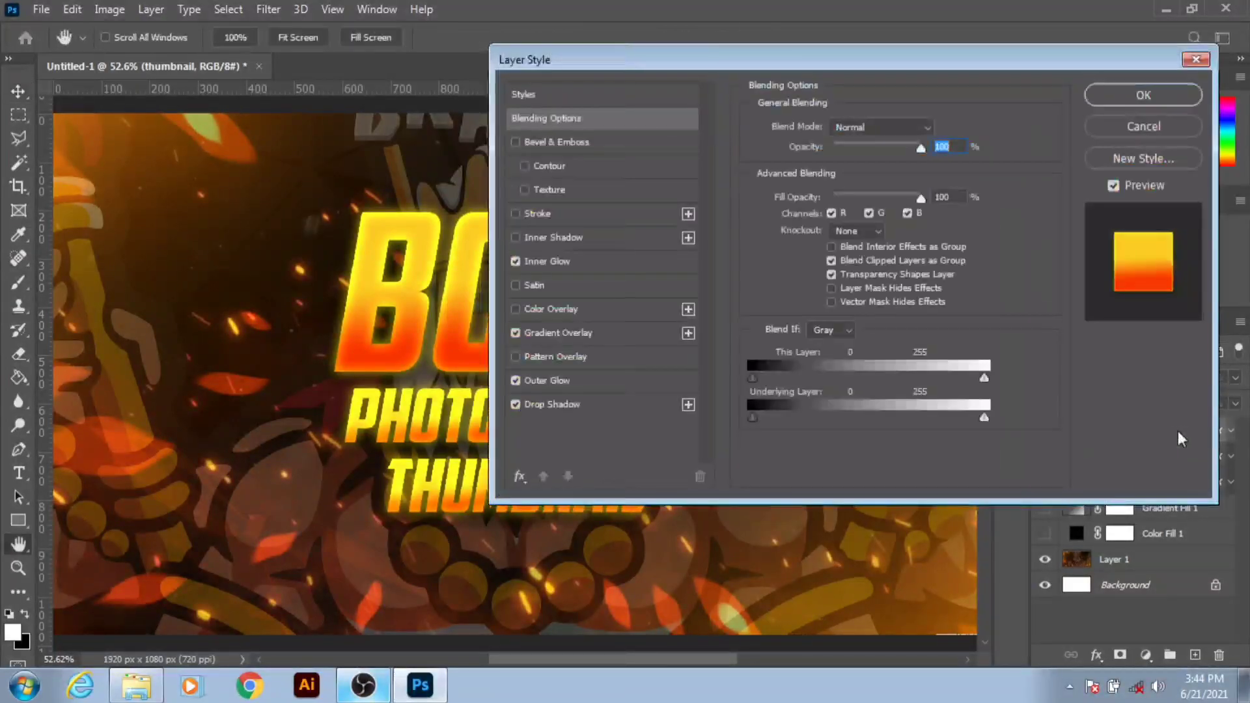
pyautogui.click(561, 341)
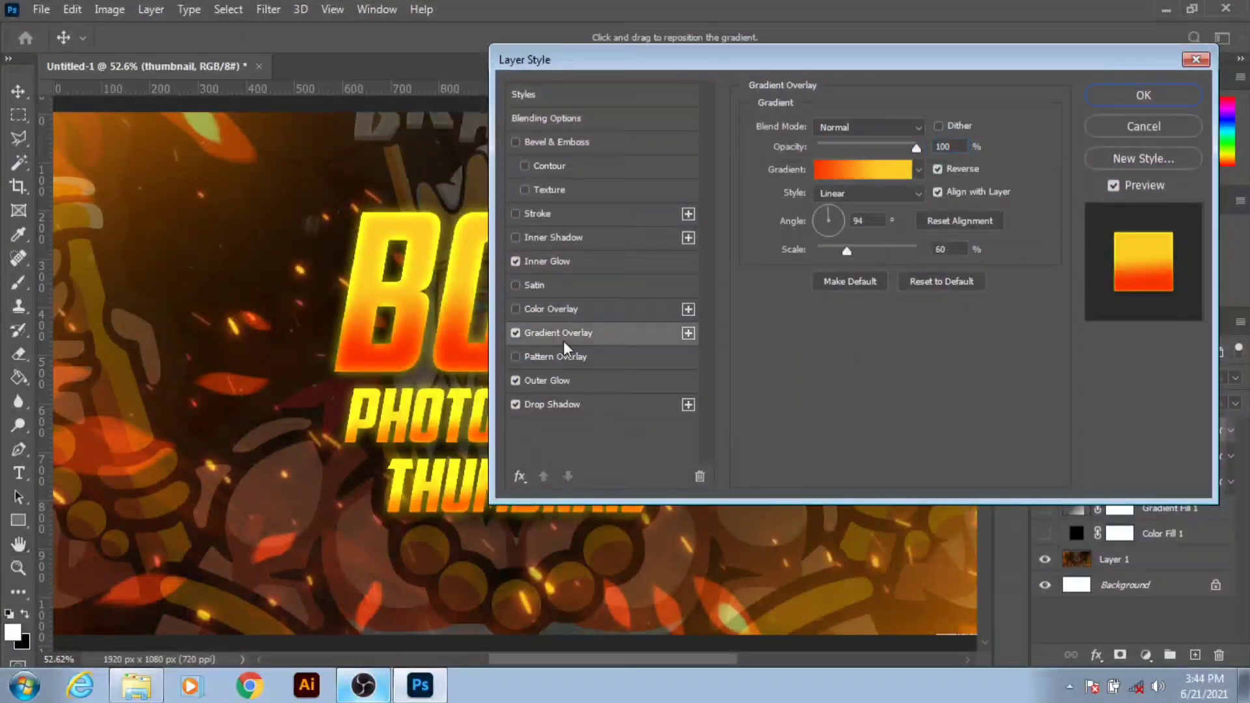
pyautogui.click(877, 175)
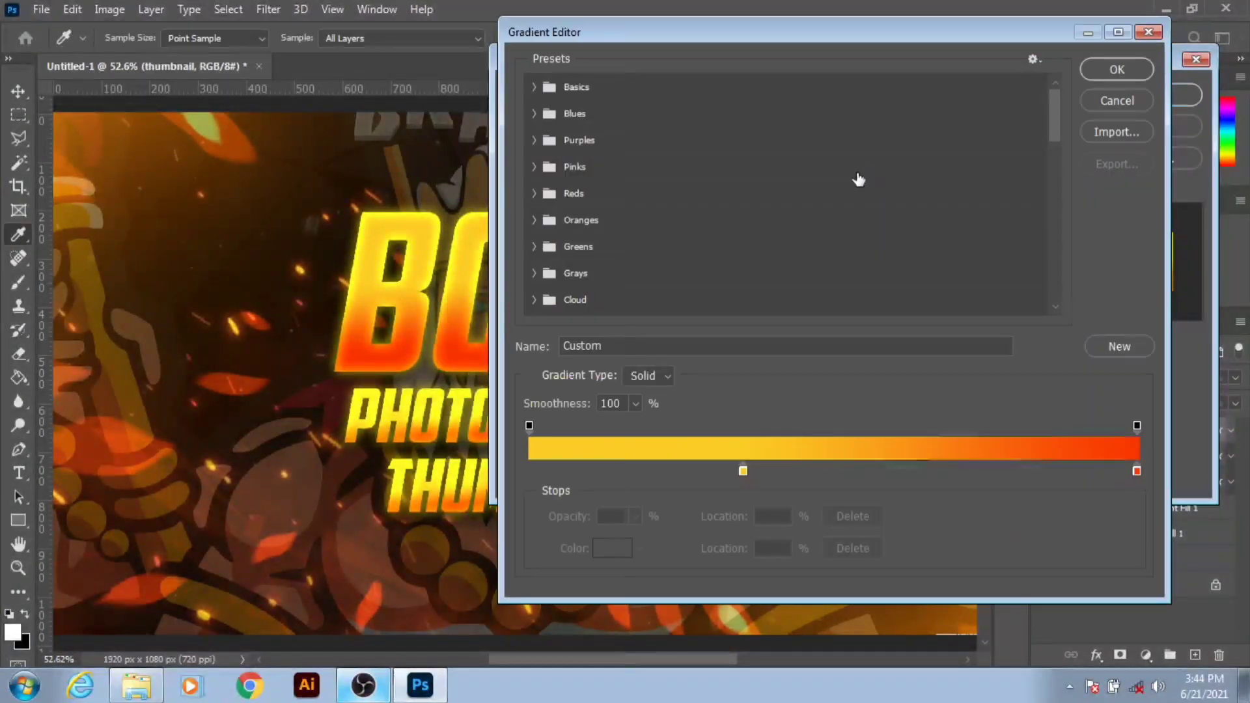
pyautogui.click(530, 193)
pyautogui.click(670, 223)
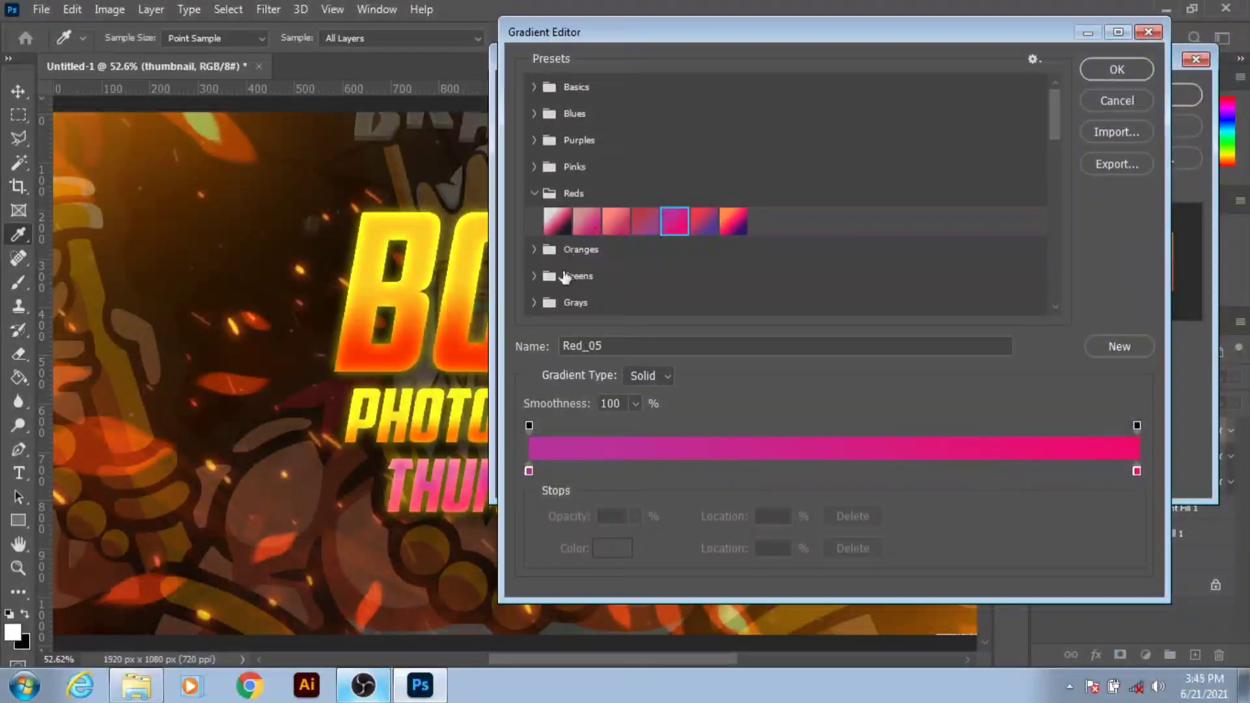
pyautogui.click(533, 250)
pyautogui.click(671, 282)
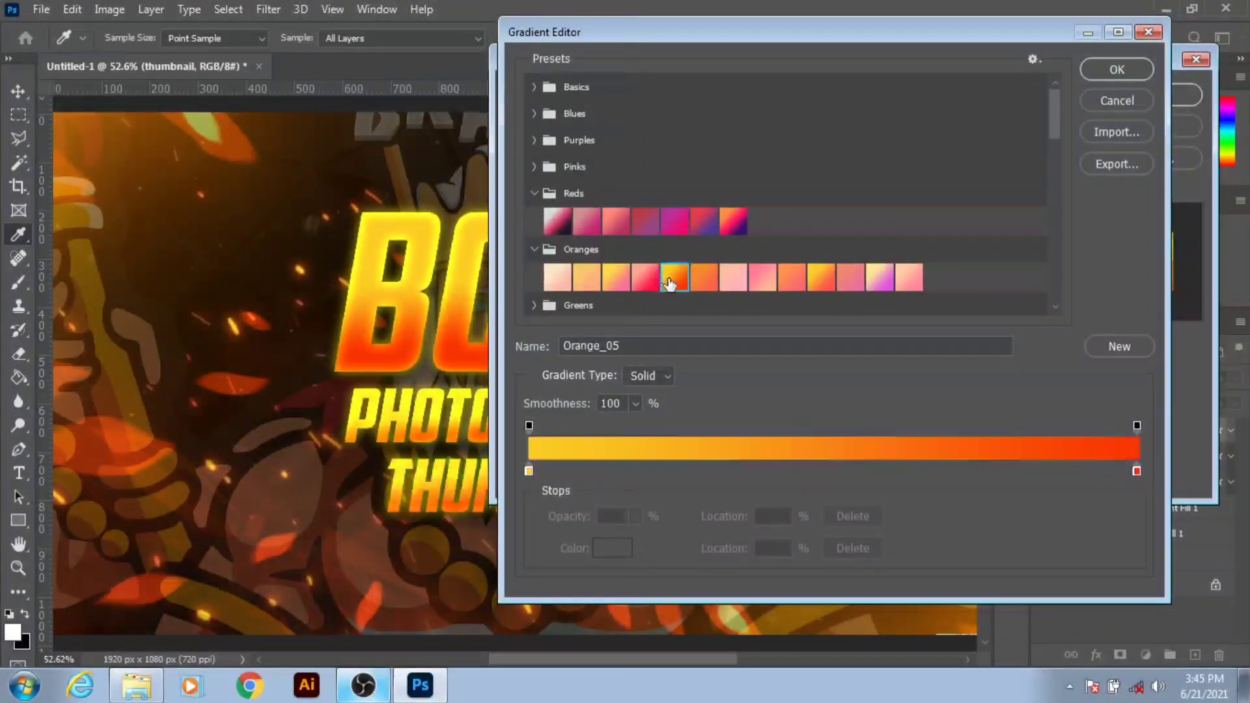
pyautogui.click(733, 279)
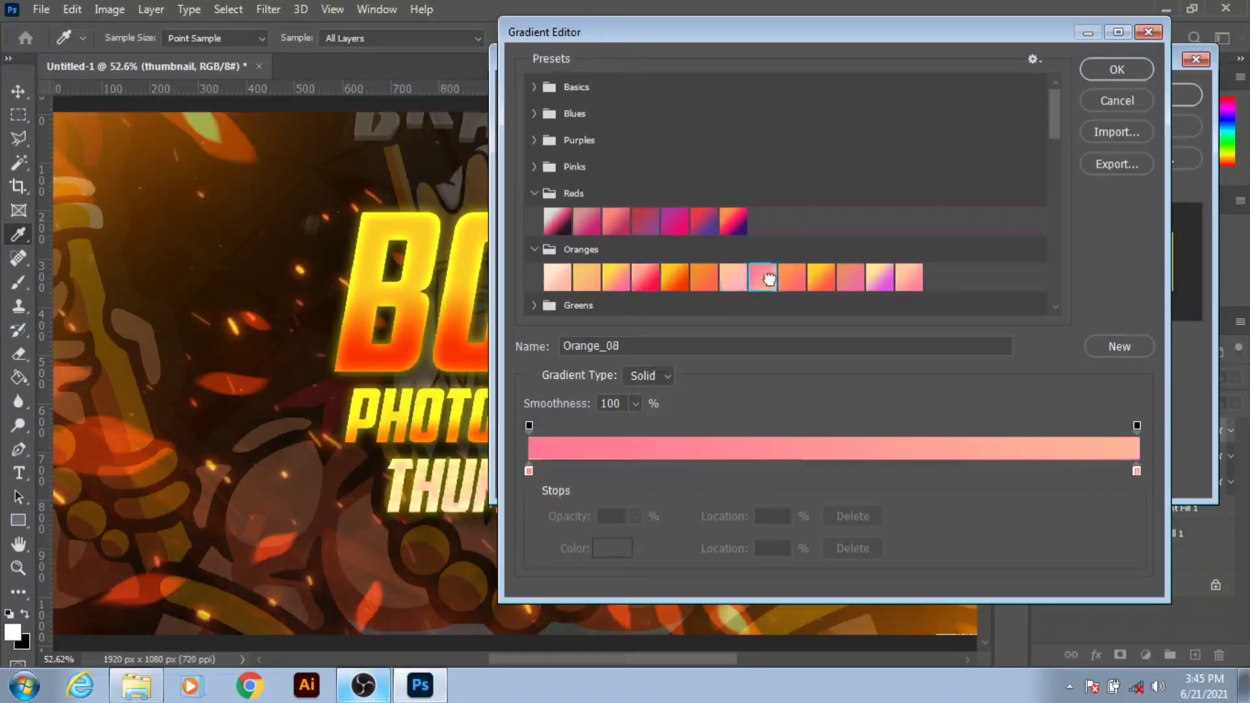
pyautogui.click(820, 279)
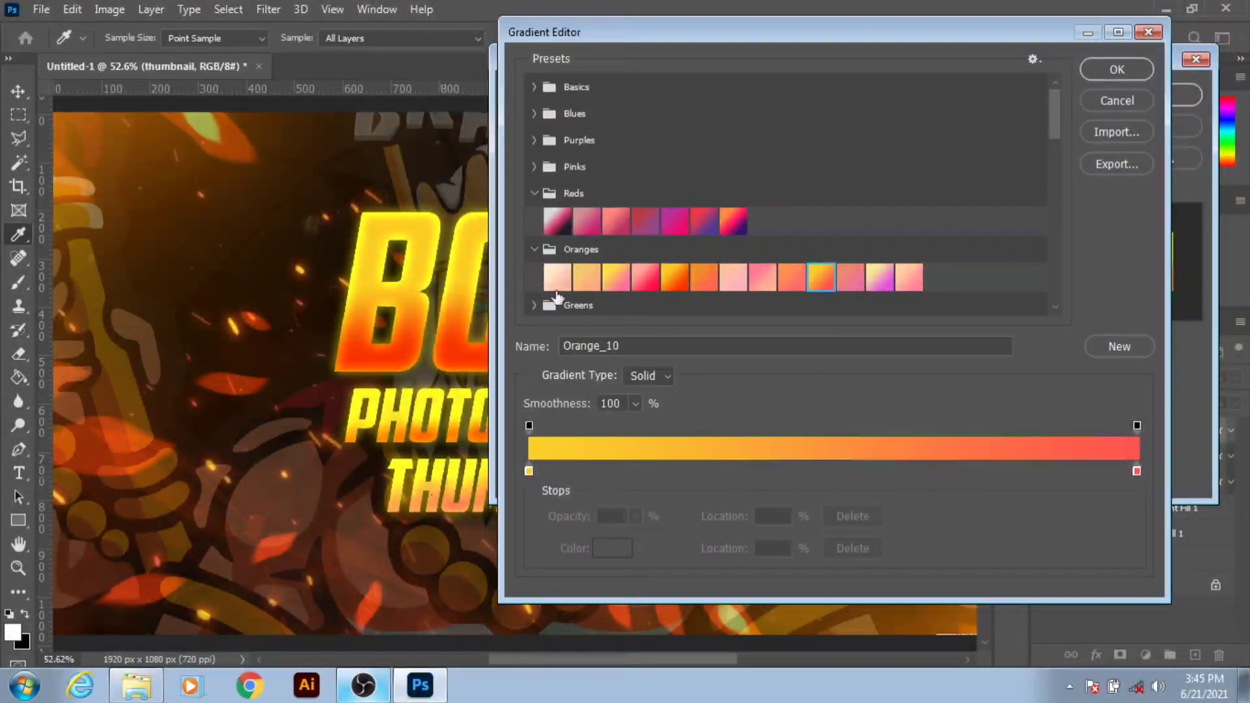
# - Browse Cloud, Iridescent, Pastels, Basics and Blues presets, try a blue gradient, then cancel it
pyautogui.click(534, 193)
pyautogui.click(534, 220)
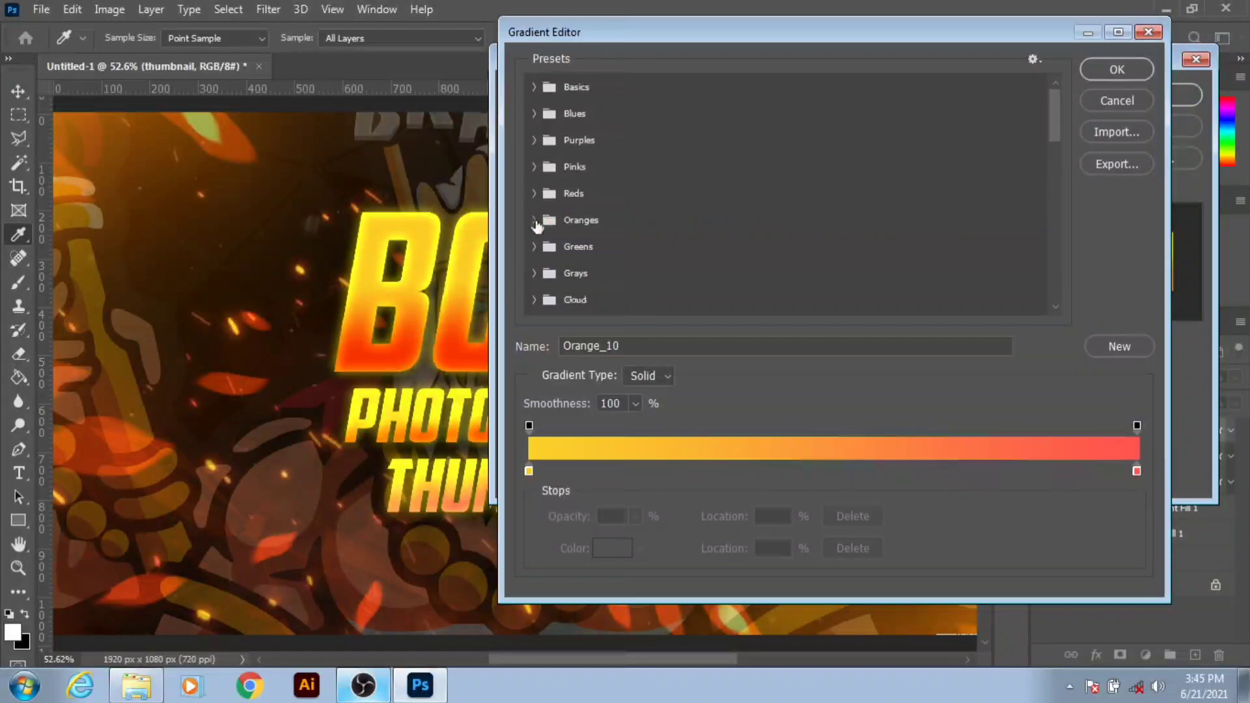
pyautogui.scroll(-2, 550, 247)
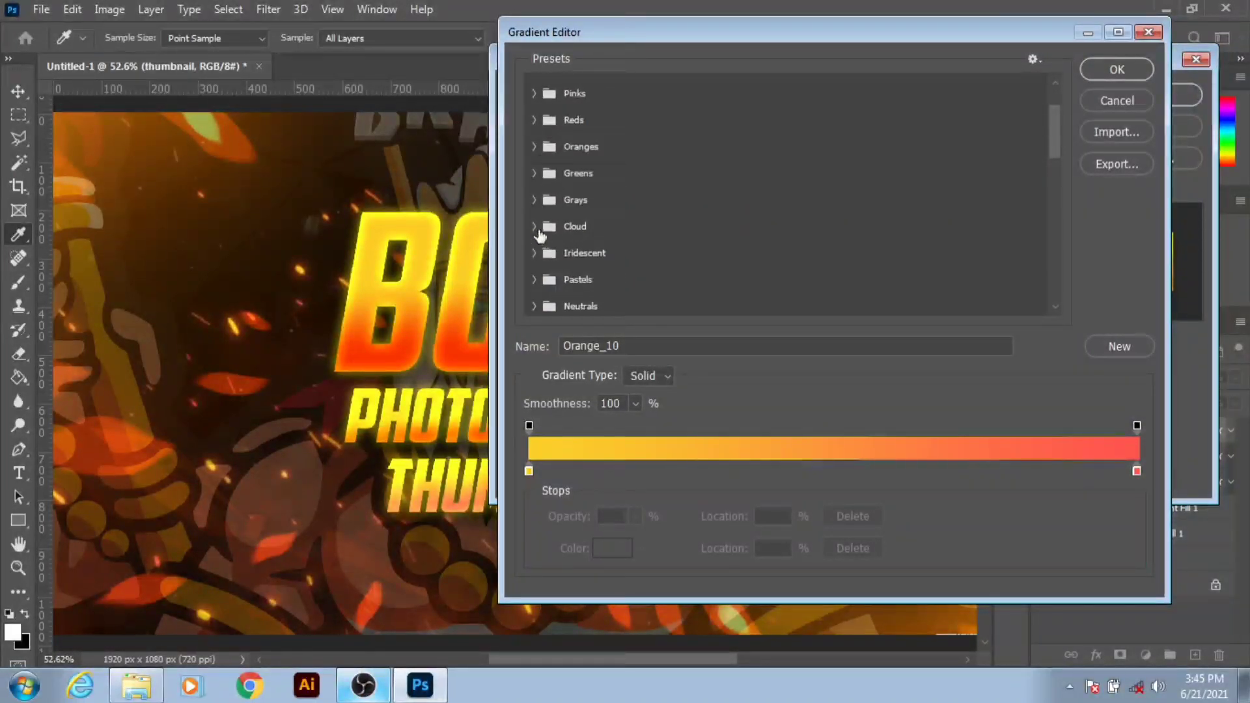
pyautogui.click(534, 226)
pyautogui.click(541, 252)
pyautogui.scroll(-1, 546, 247)
pyautogui.click(535, 194)
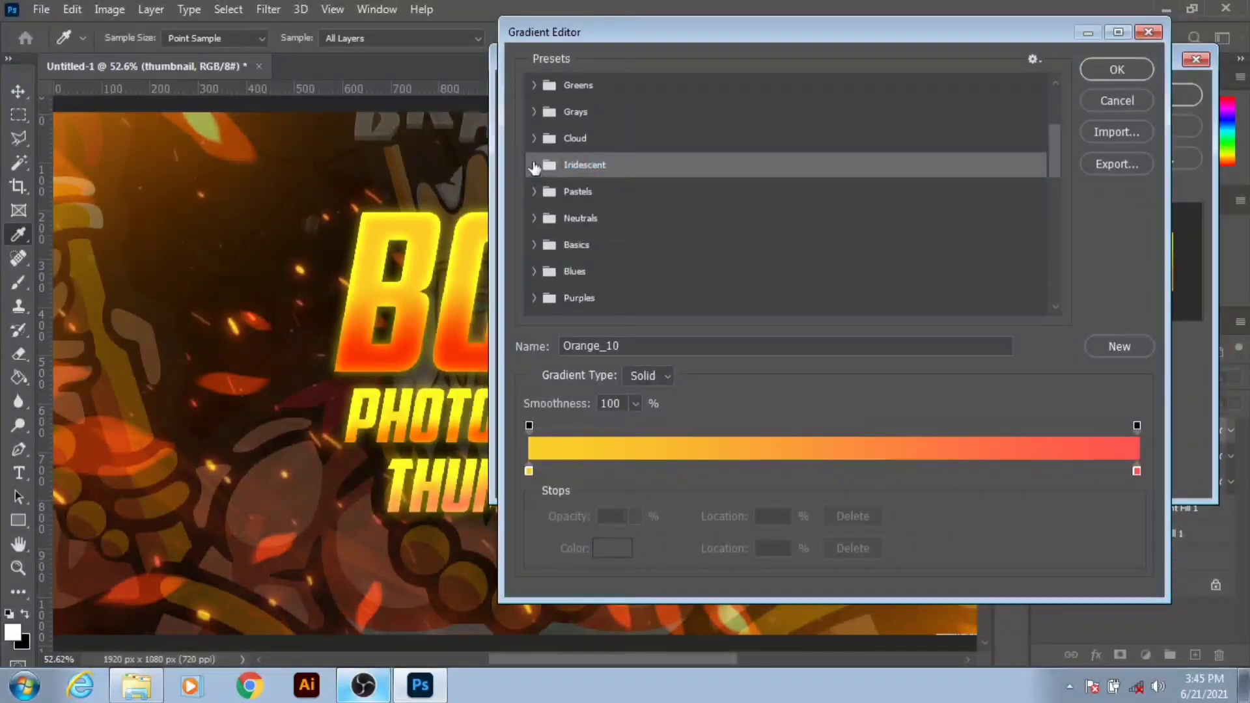
pyautogui.click(534, 167)
pyautogui.click(534, 245)
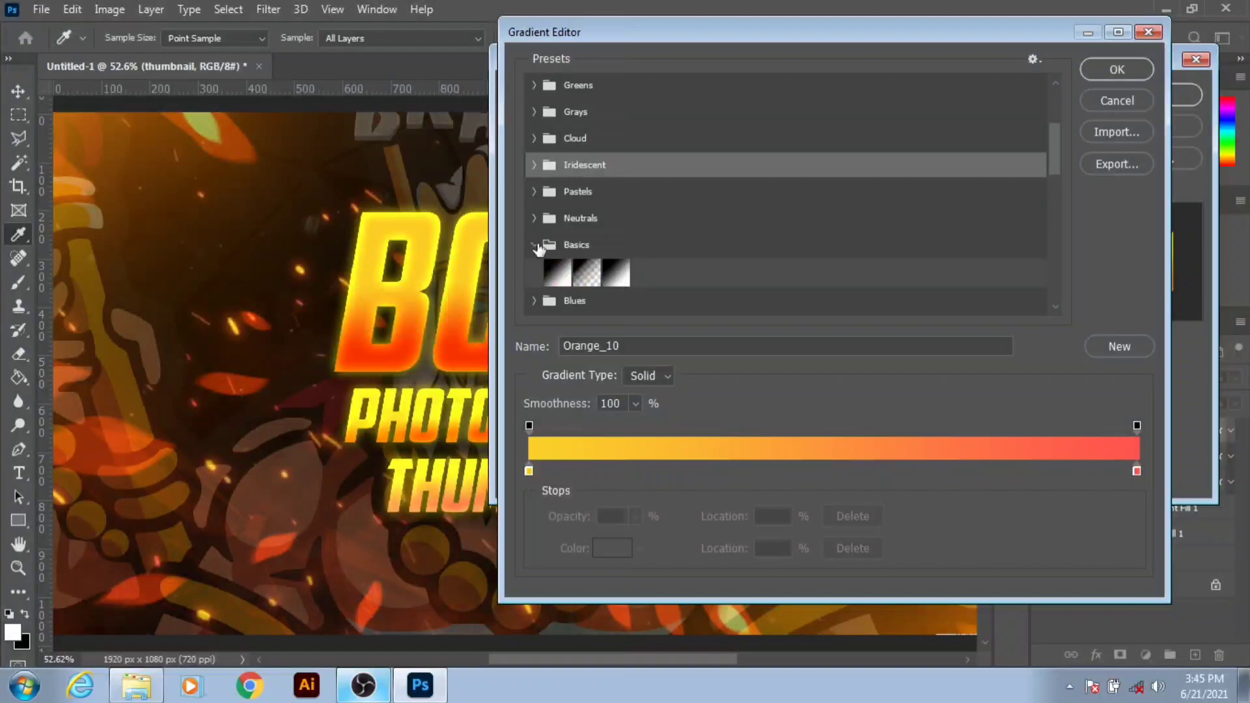
pyautogui.click(533, 272)
pyautogui.scroll(-2, 535, 260)
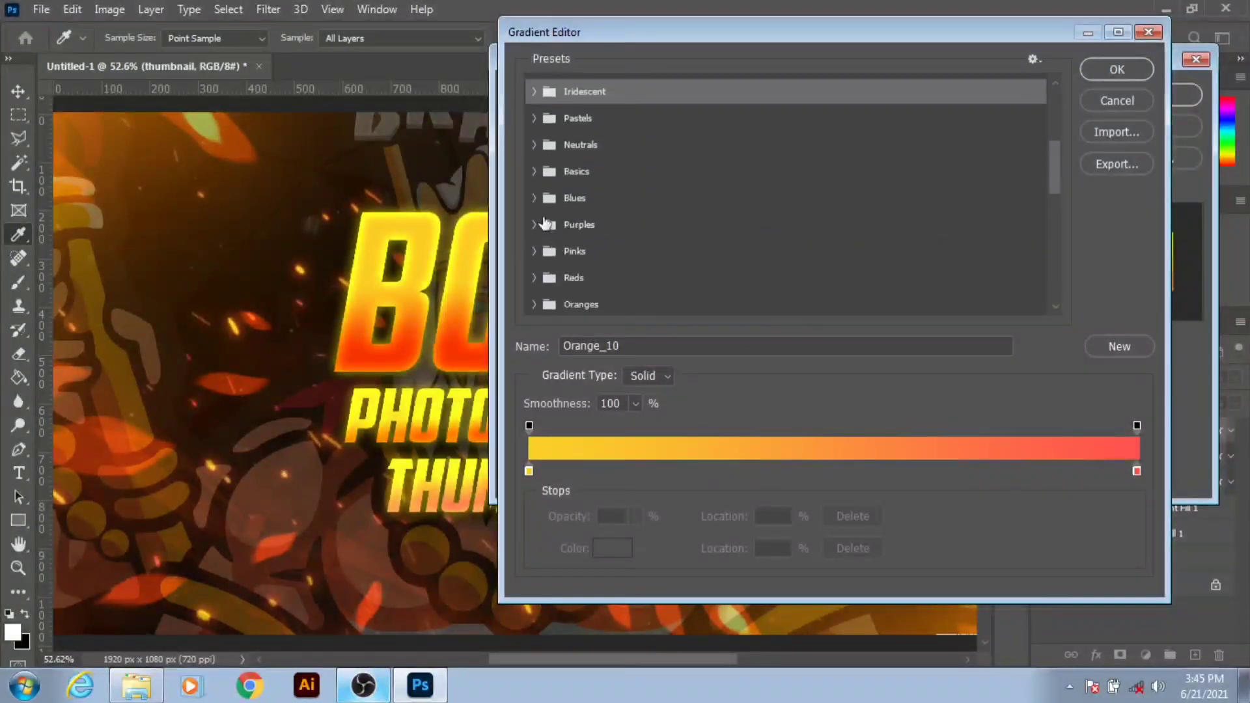
pyautogui.click(535, 199)
pyautogui.click(910, 227)
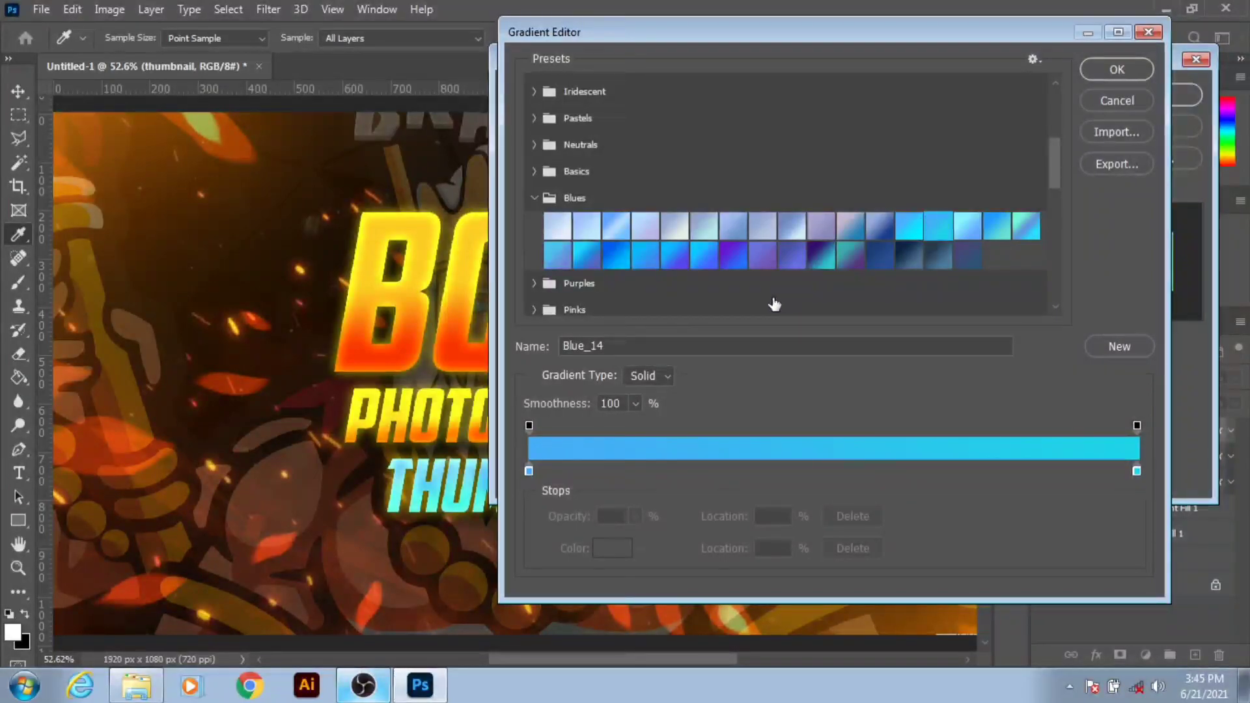
pyautogui.click(1115, 104)
# - Recolour the gradient's 35% stop from yellow to red in the Gradient Editor
pyautogui.click(845, 170)
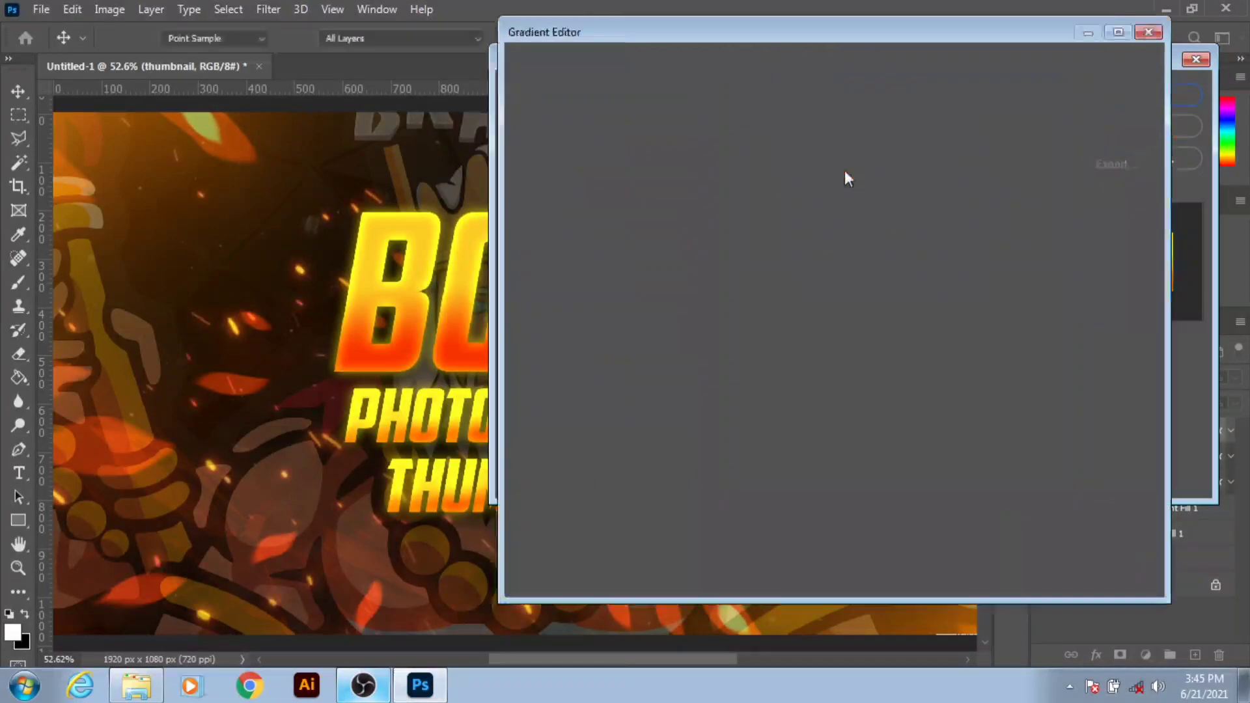
pyautogui.click(743, 471)
pyautogui.doubleClick(742, 473)
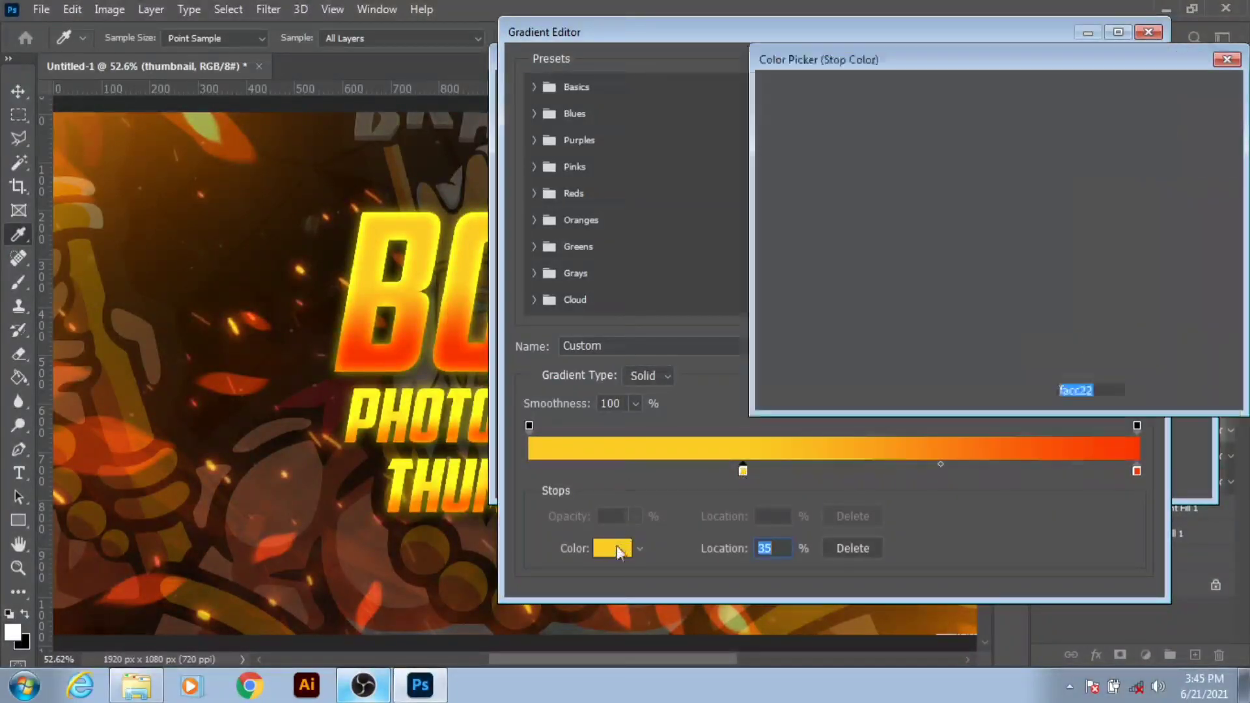
pyautogui.click(1024, 283)
pyautogui.moveTo(1024, 283); pyautogui.dragTo(1014, 117)
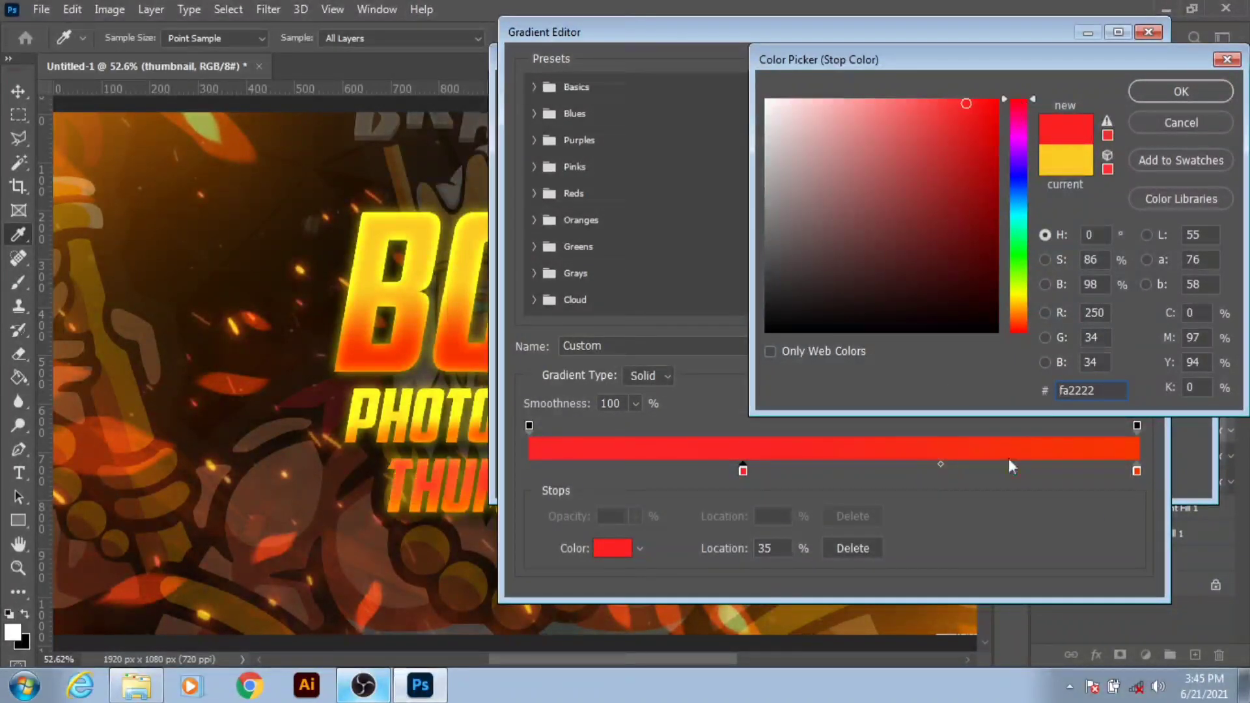
pyautogui.click(1134, 474)
pyautogui.click(1176, 92)
# - Try a darker colour on the end stop, then cancel Color Picker and Gradient Editor
pyautogui.click(1136, 470)
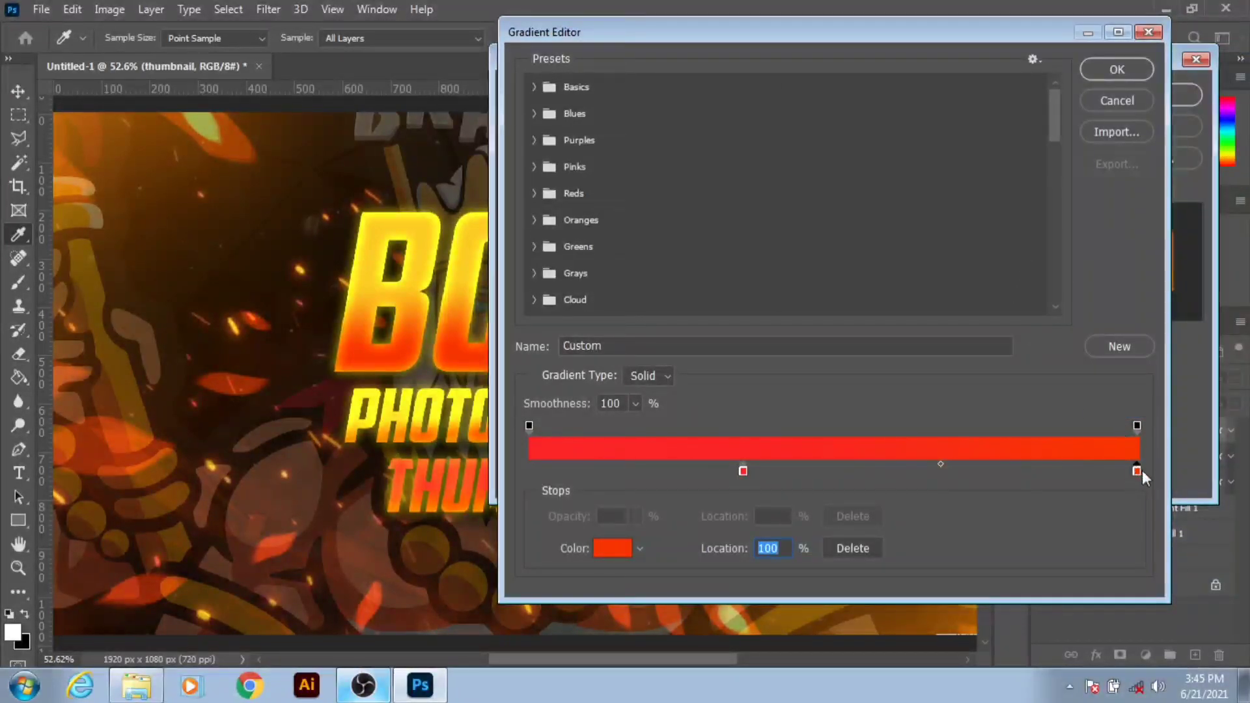
pyautogui.click(626, 548)
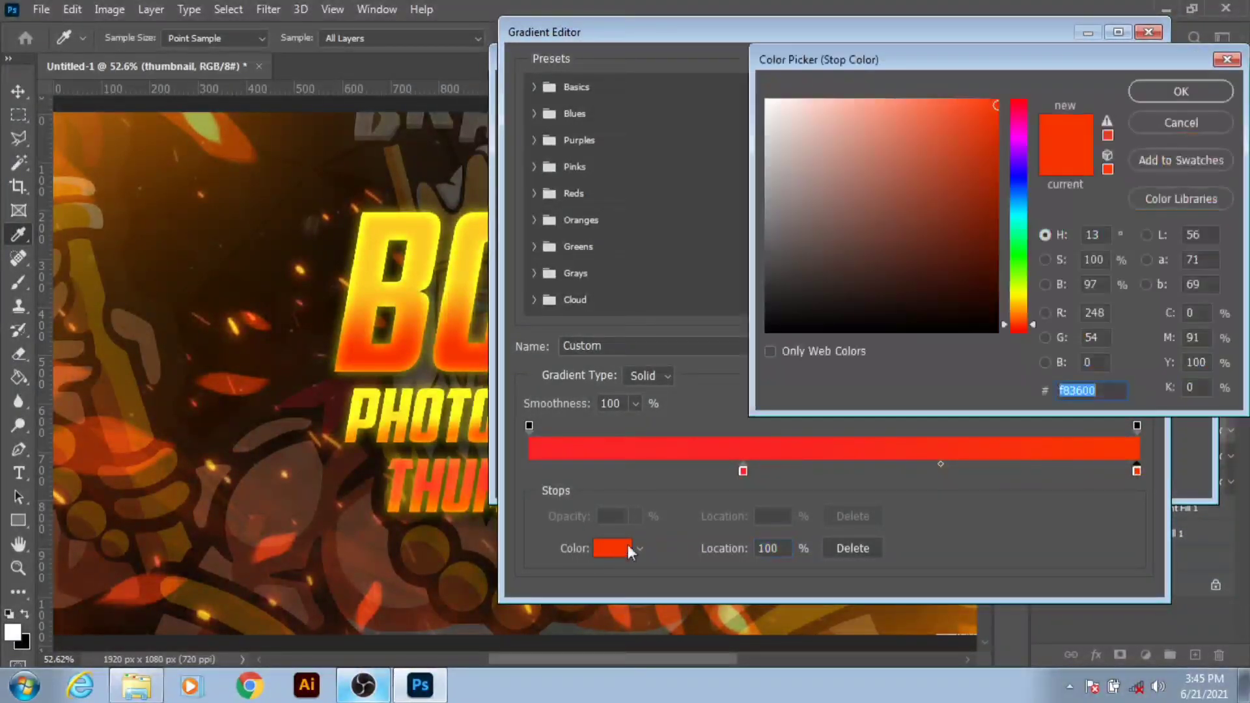
pyautogui.click(997, 270)
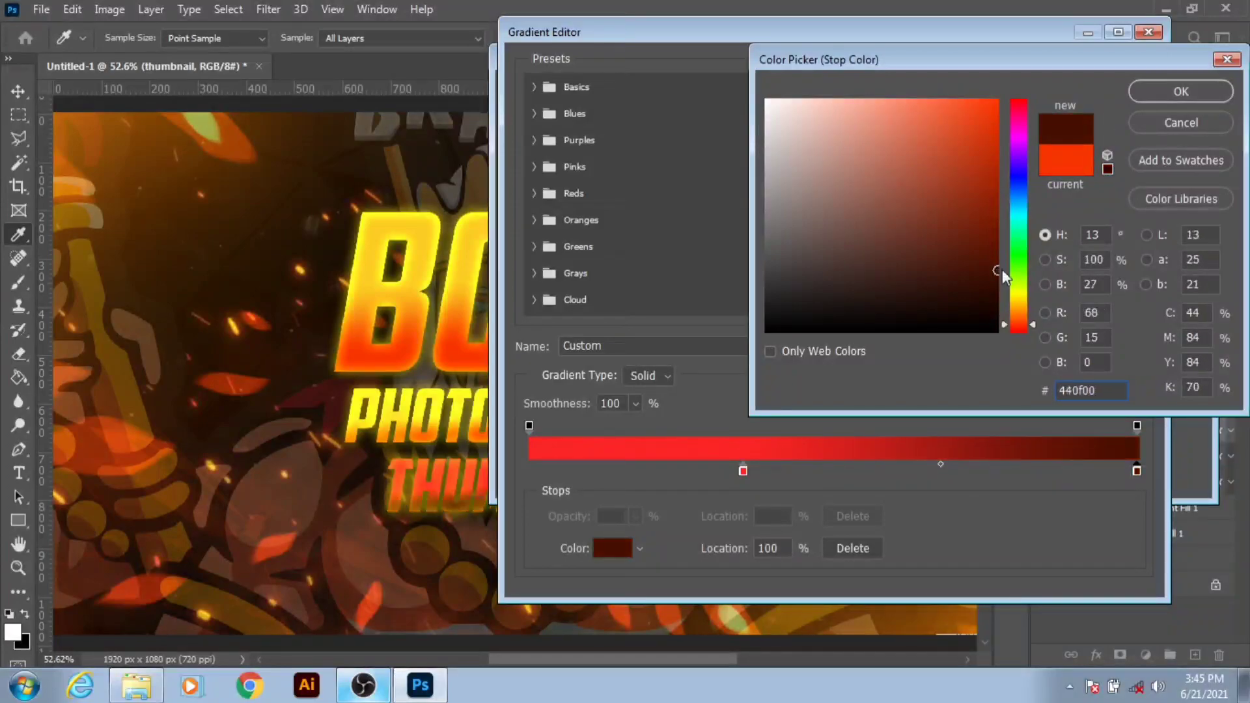
pyautogui.moveTo(1002, 268); pyautogui.dragTo(1002, 292)
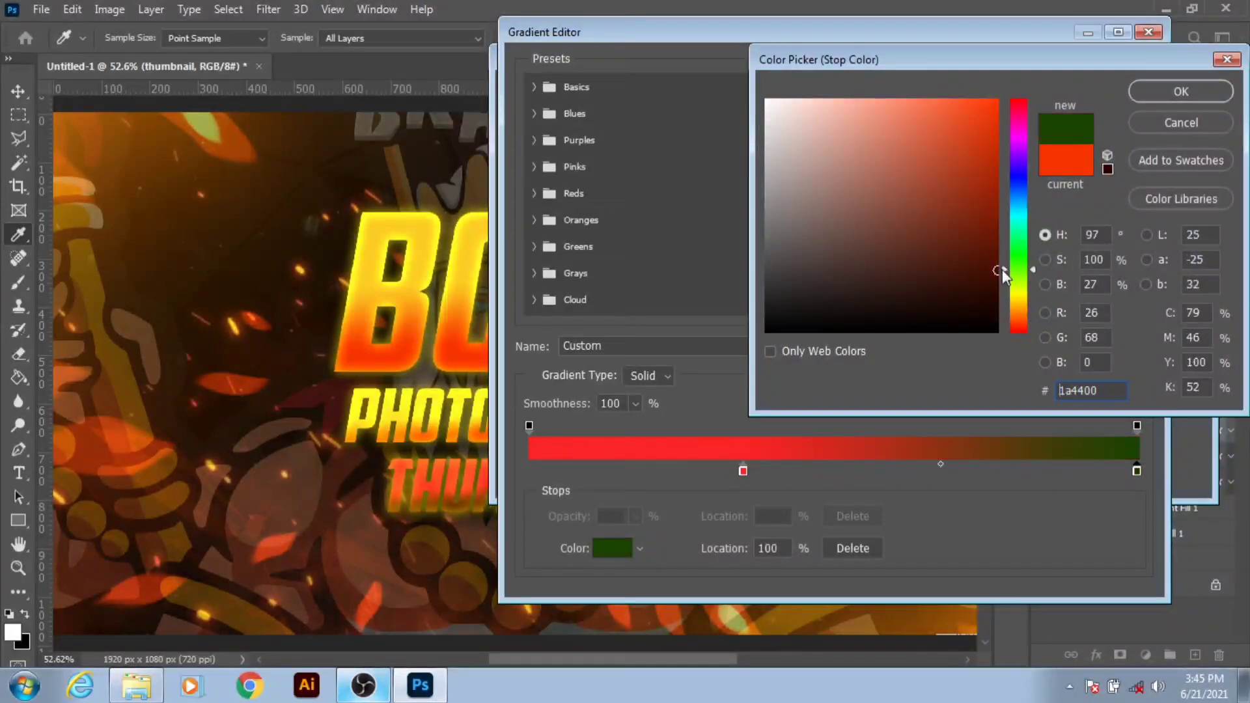
pyautogui.click(1155, 125)
pyautogui.click(1109, 100)
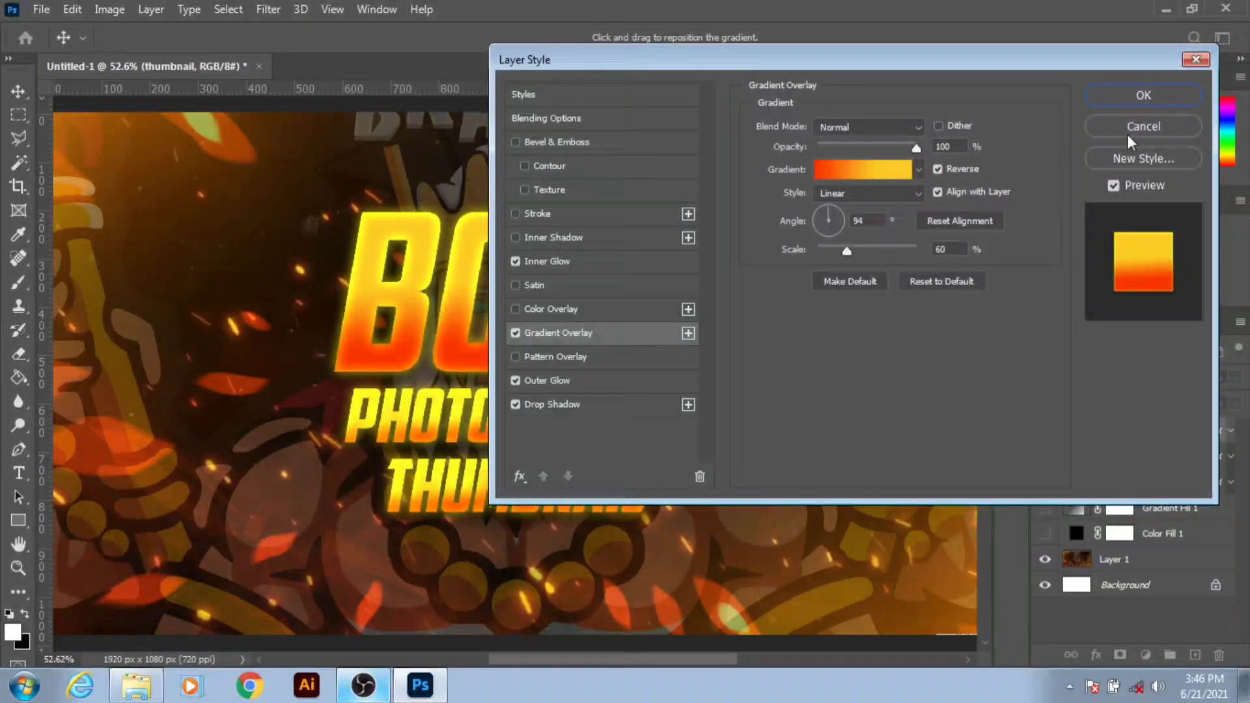
# - Turn off the copied Inner Glow, Drop Shadow and Outer Glow on the THUMBNAIL text
pyautogui.click(515, 261)
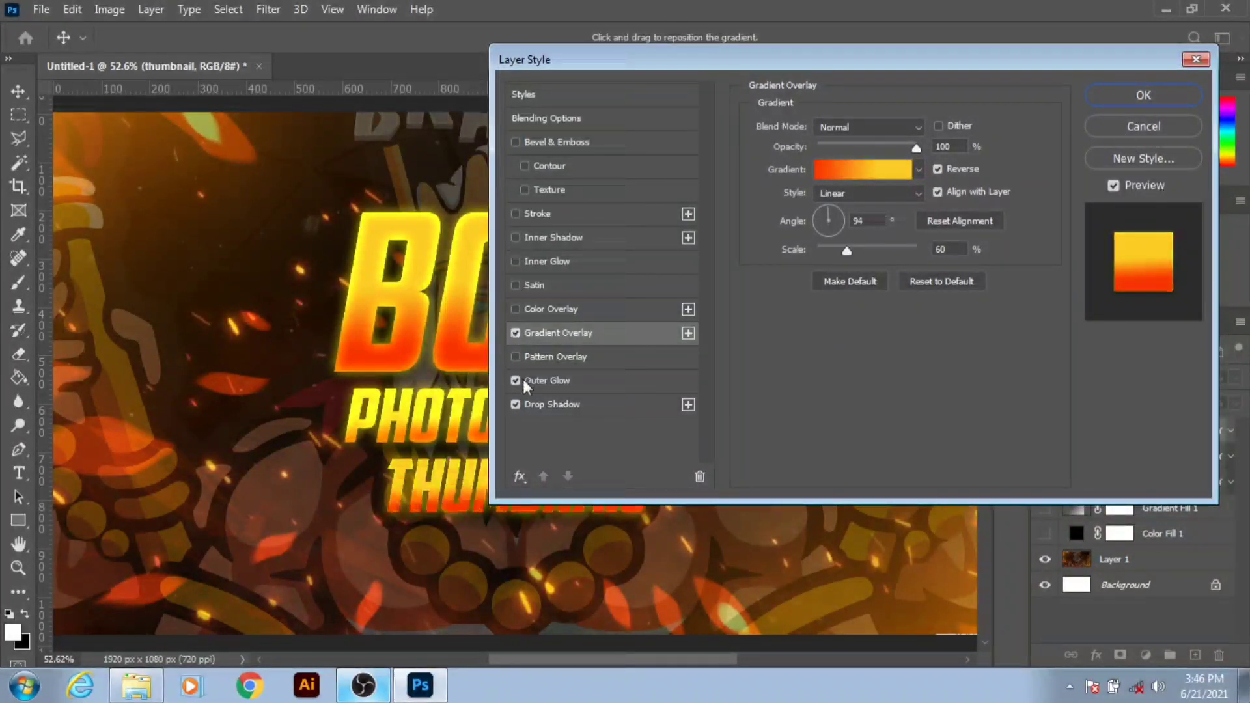
pyautogui.click(516, 404)
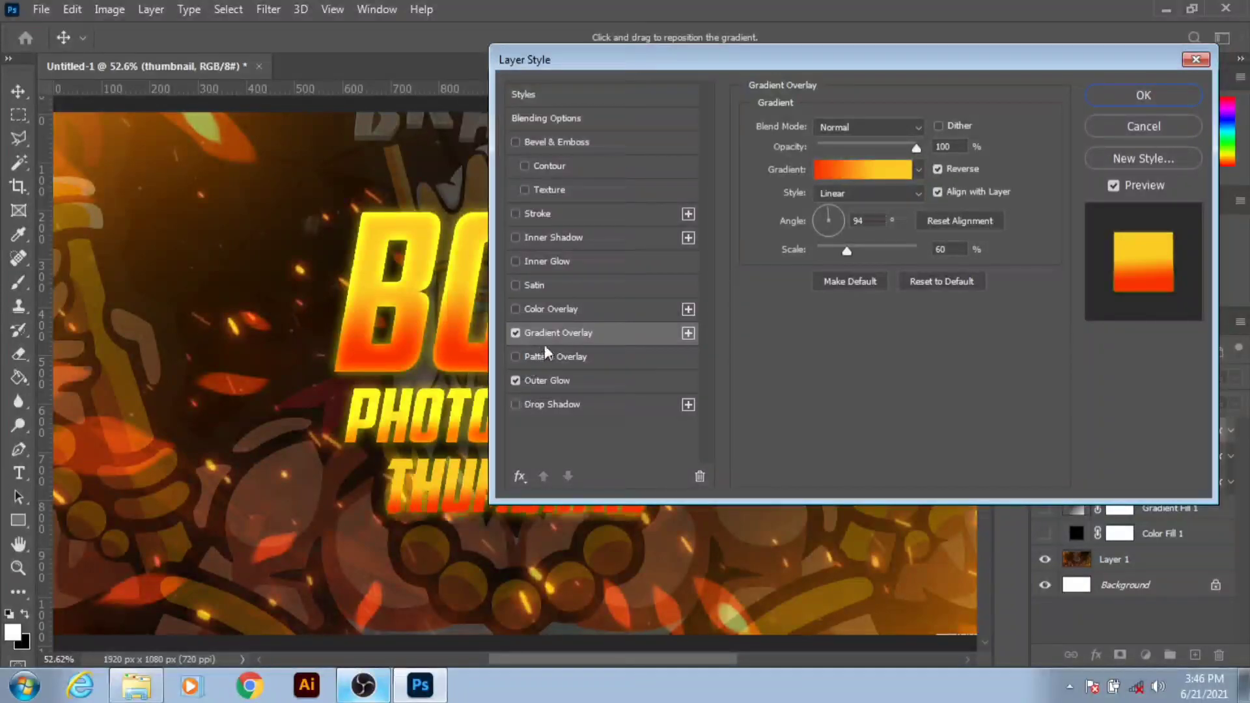
pyautogui.click(514, 380)
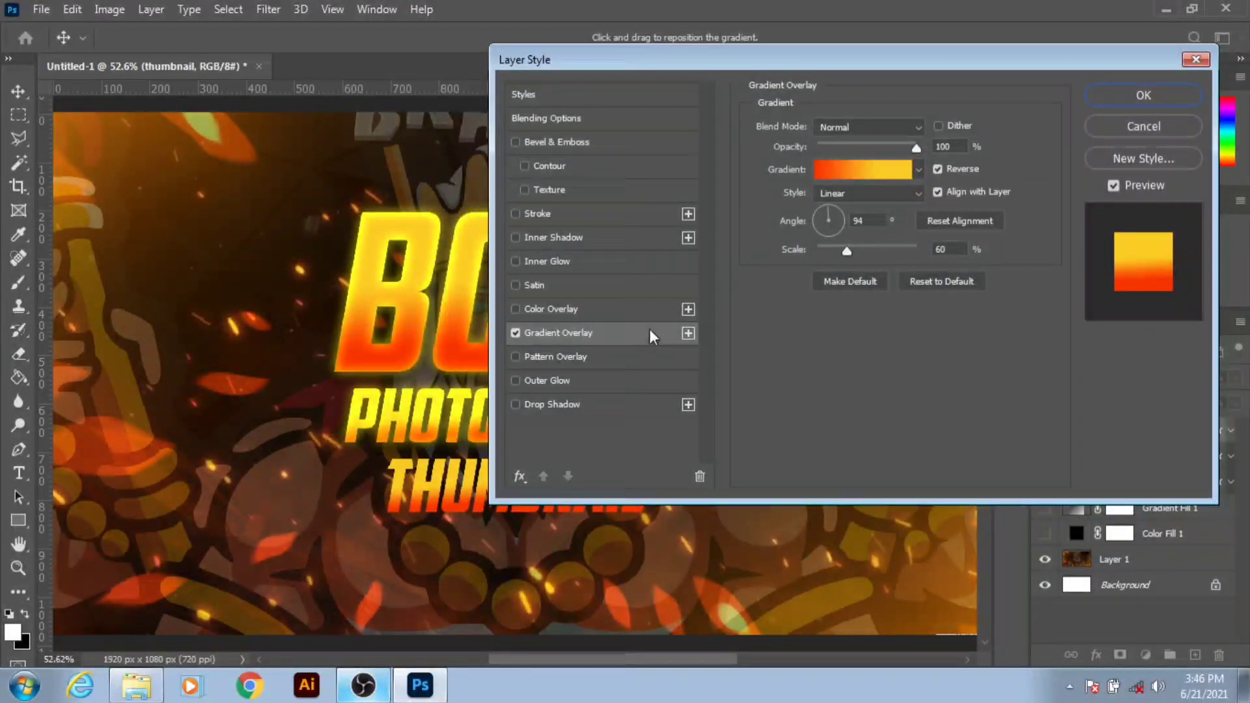
# - Apply the Black, White gradient preset to the overlay with Reverse unchecked
pyautogui.click(859, 194)
pyautogui.click(856, 170)
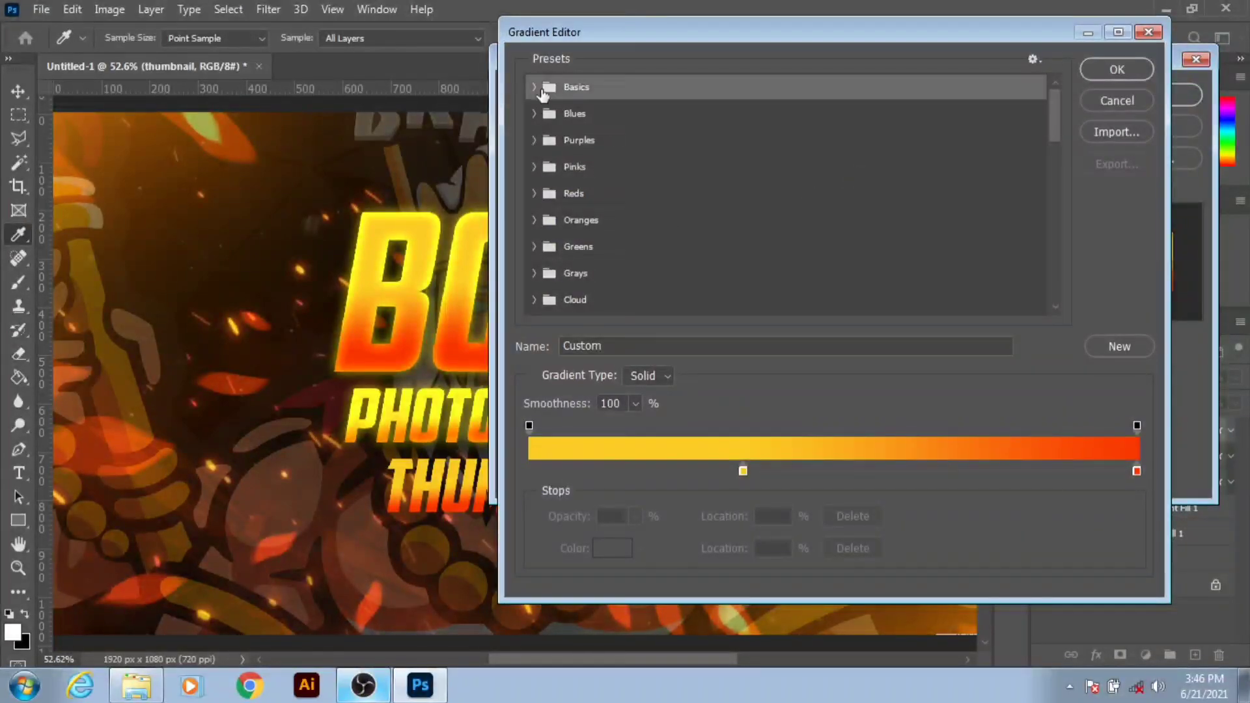
pyautogui.click(537, 88)
pyautogui.click(616, 116)
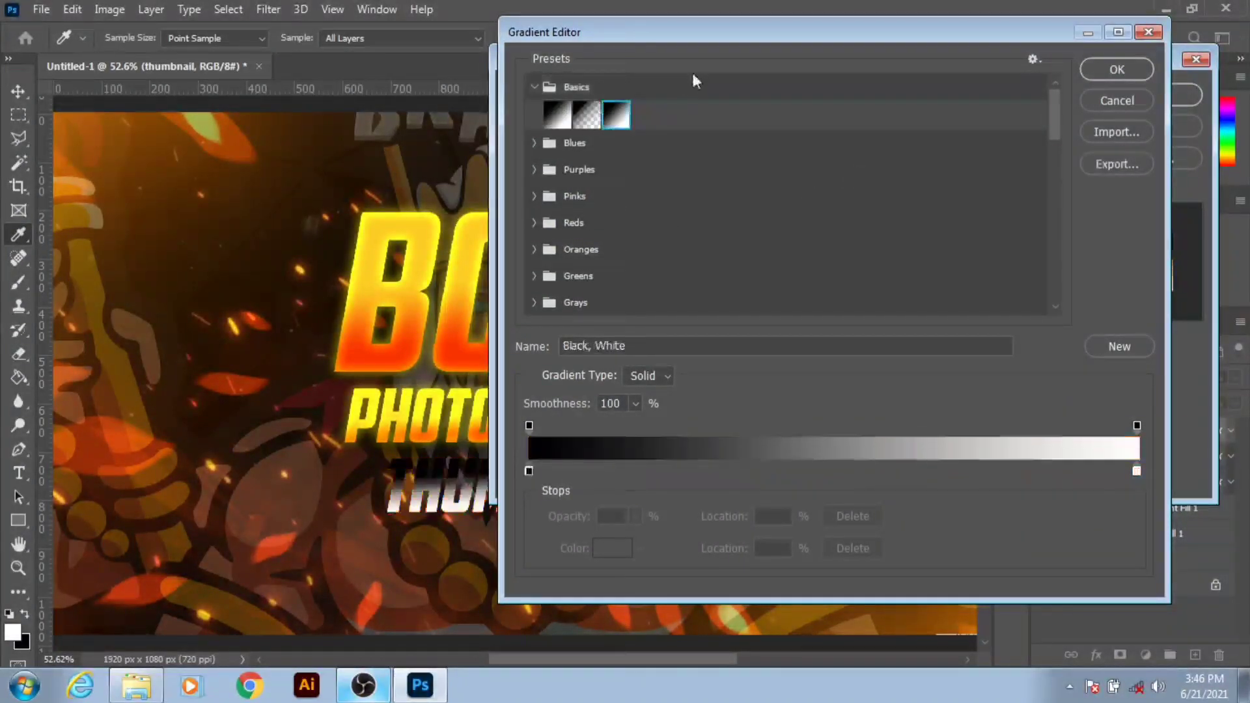
pyautogui.click(1097, 73)
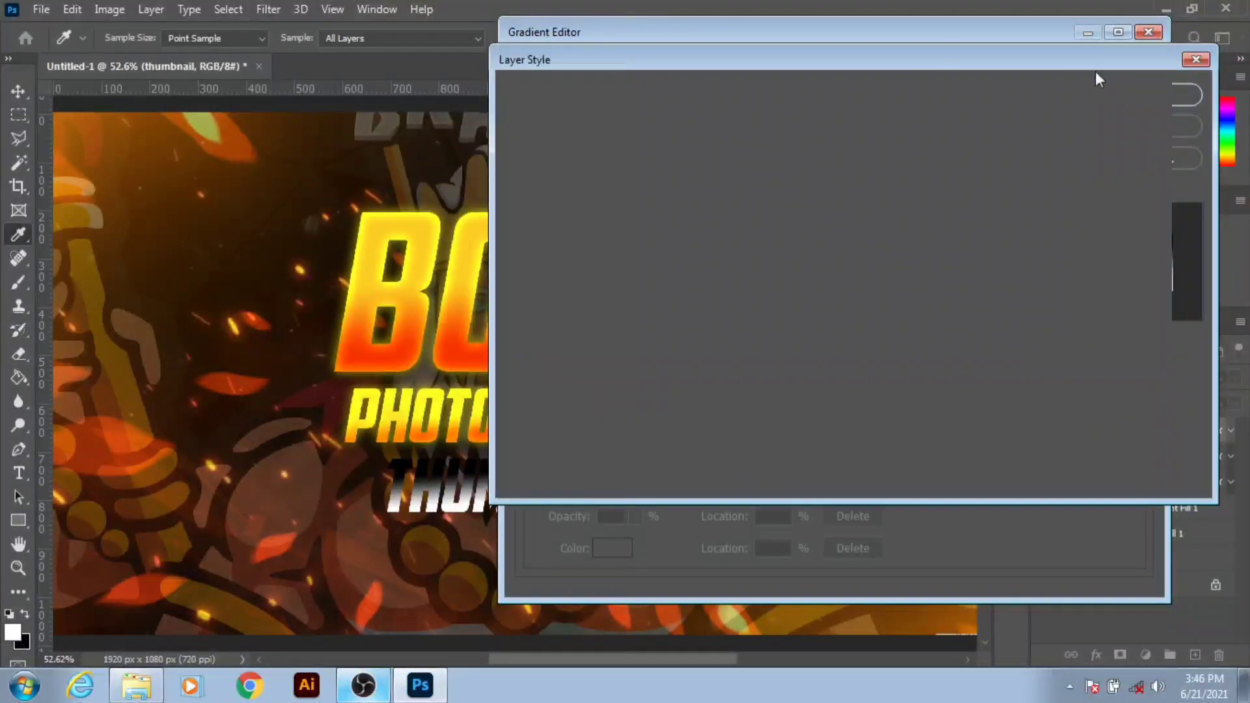
pyautogui.click(936, 168)
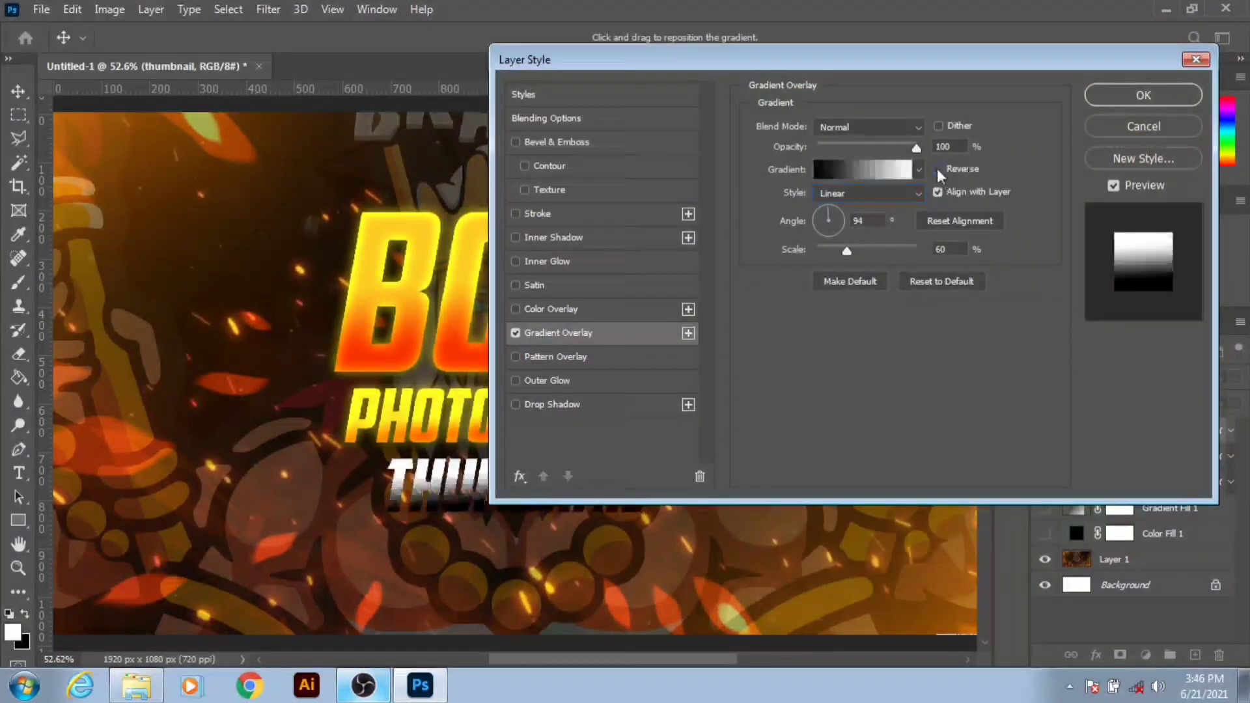
# - Set the gradient overlay angle to 90° and scale to 150%
pyautogui.moveTo(835, 225); pyautogui.dragTo(831, 208)
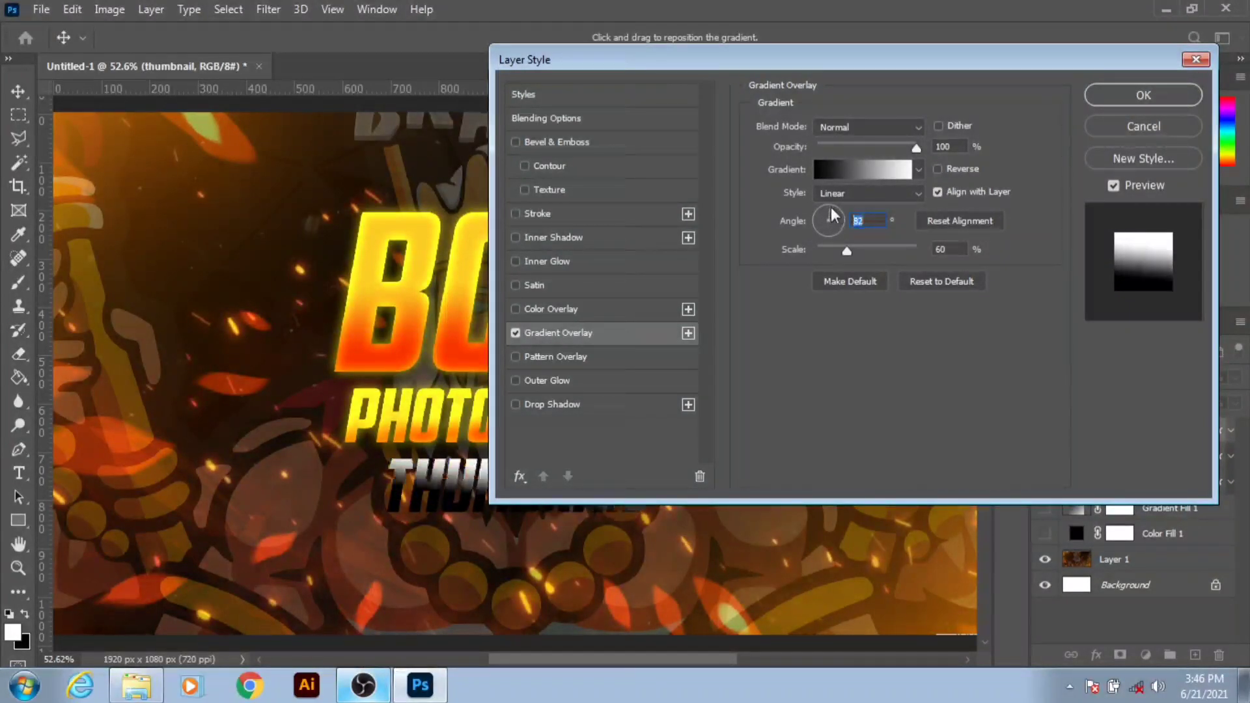
pyautogui.moveTo(830, 61); pyautogui.dragTo(1149, 28)
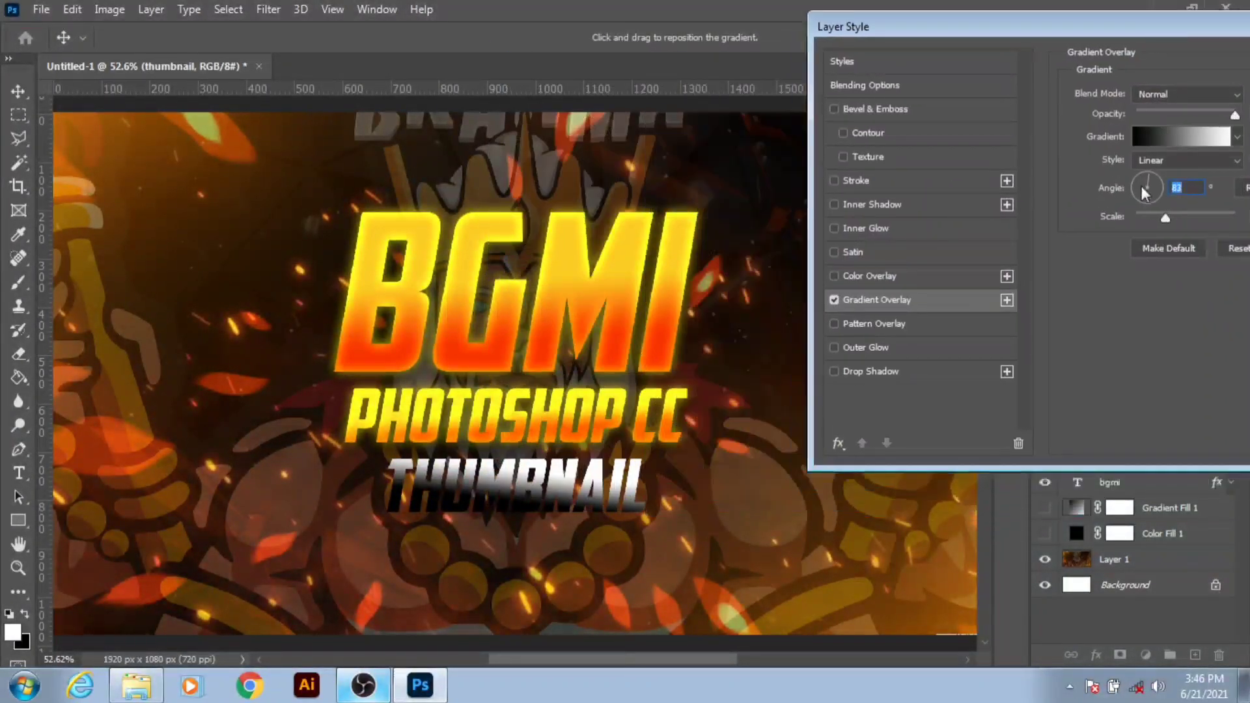
pyautogui.click(1147, 179)
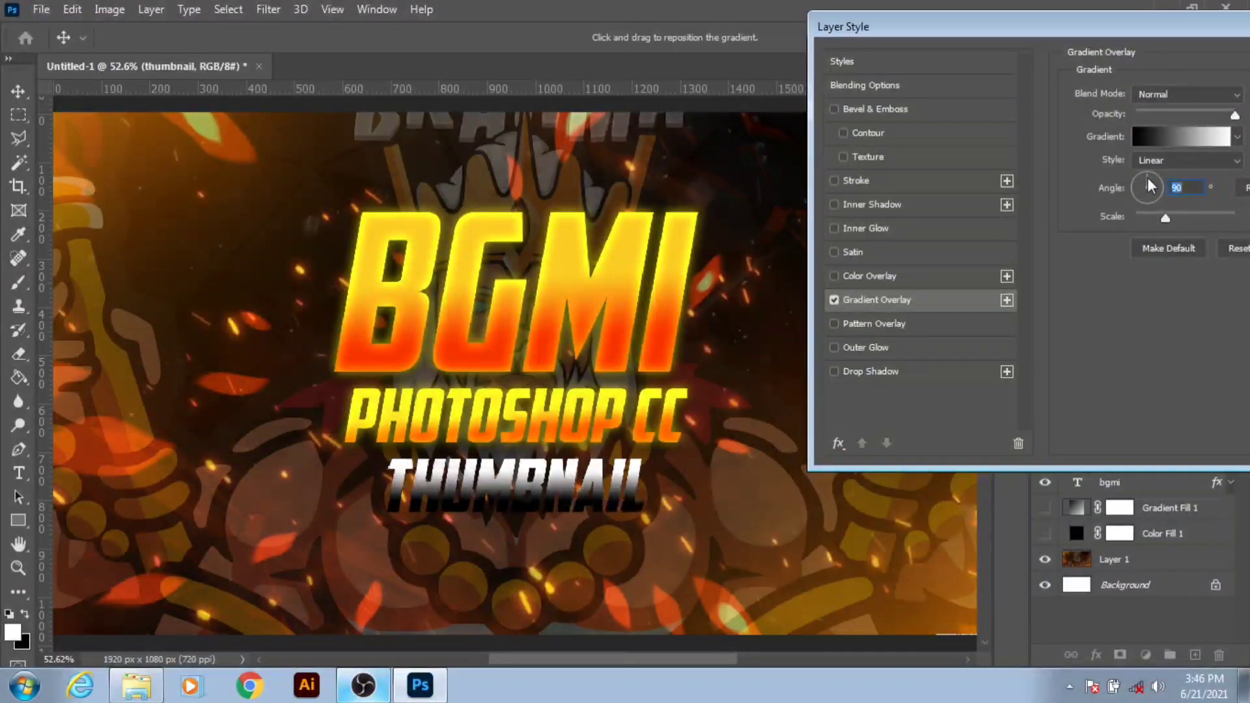
pyautogui.moveTo(1107, 29); pyautogui.dragTo(979, 37)
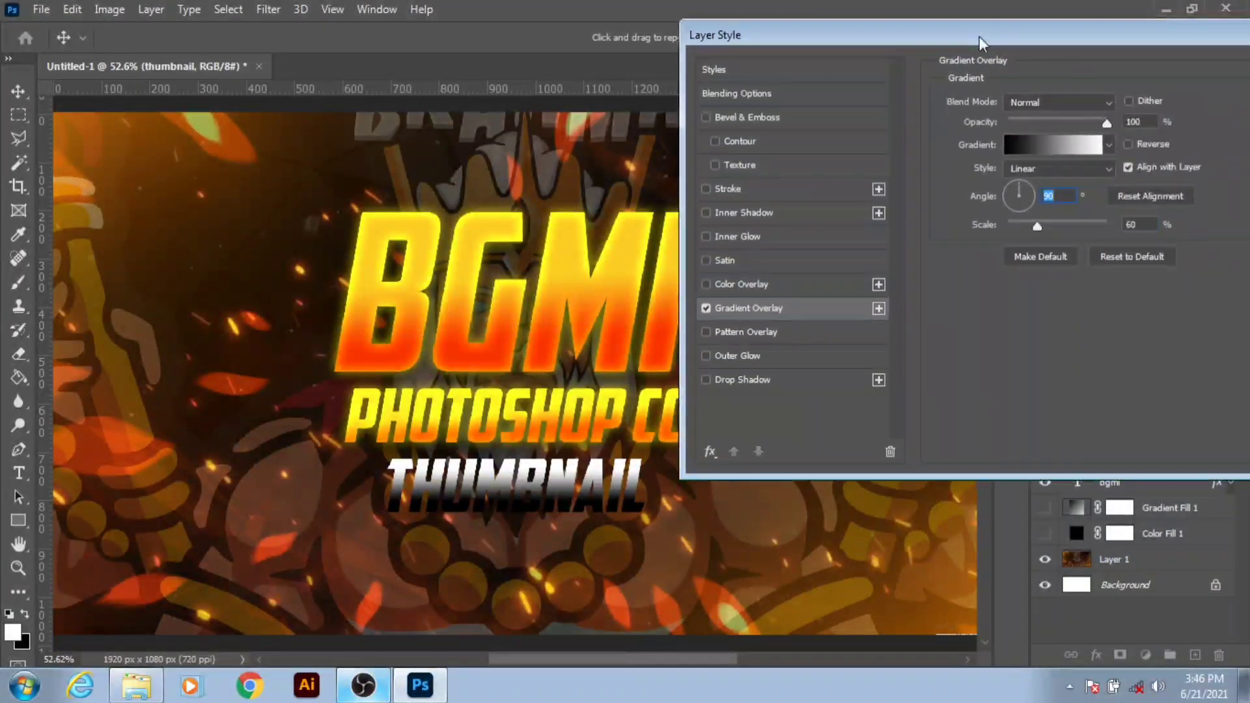
pyautogui.moveTo(1049, 229); pyautogui.dragTo(1095, 229)
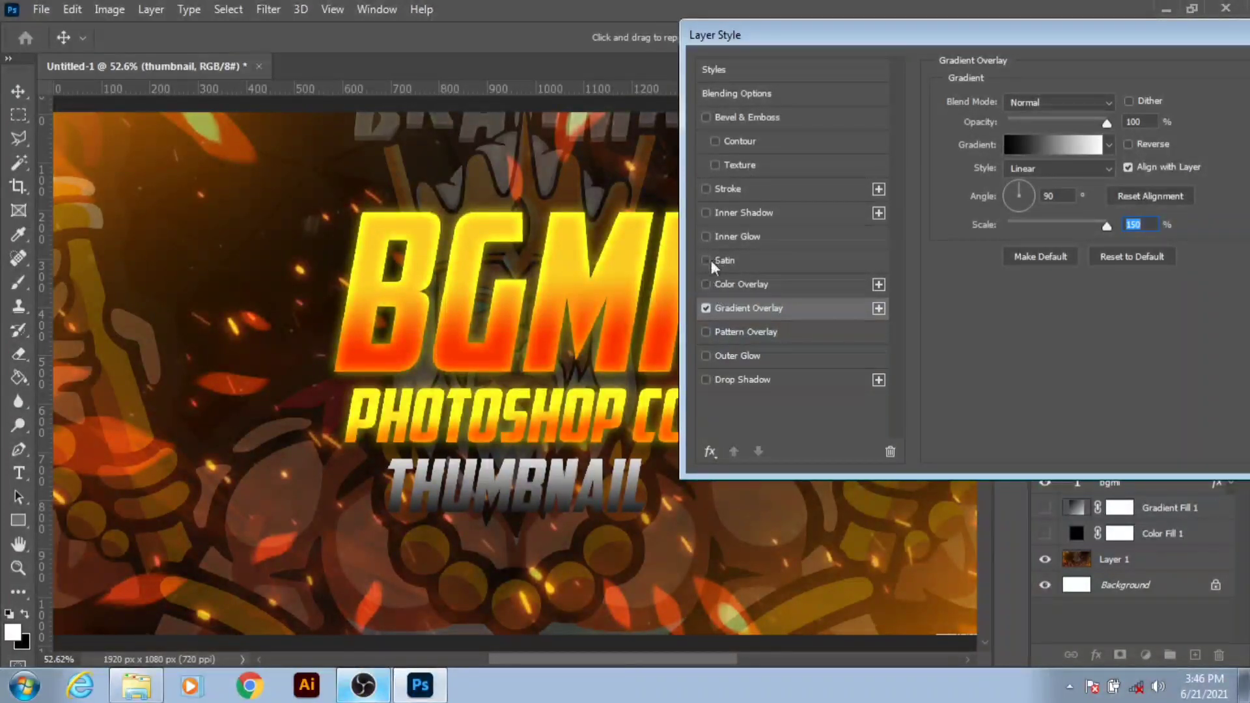
# - Enable a white Inner Glow on THUMBNAIL with a 13 px size
pyautogui.click(707, 238)
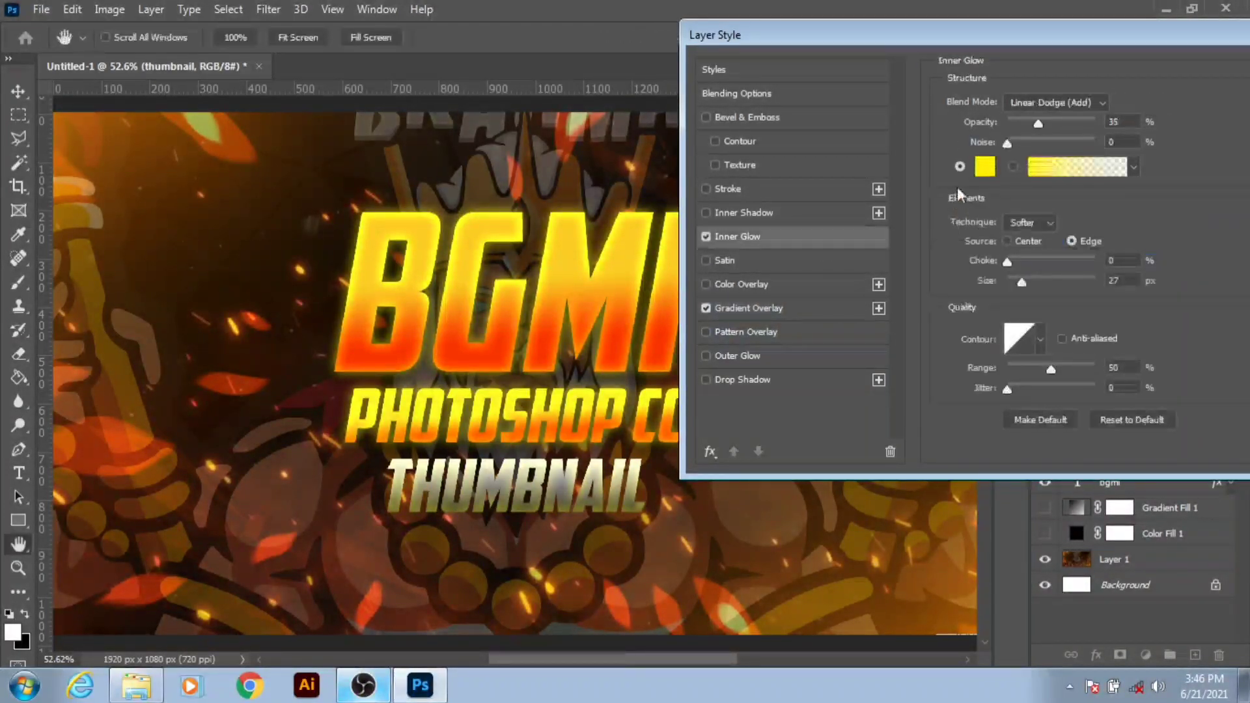
pyautogui.click(985, 167)
pyautogui.moveTo(836, 166); pyautogui.dragTo(770, 85)
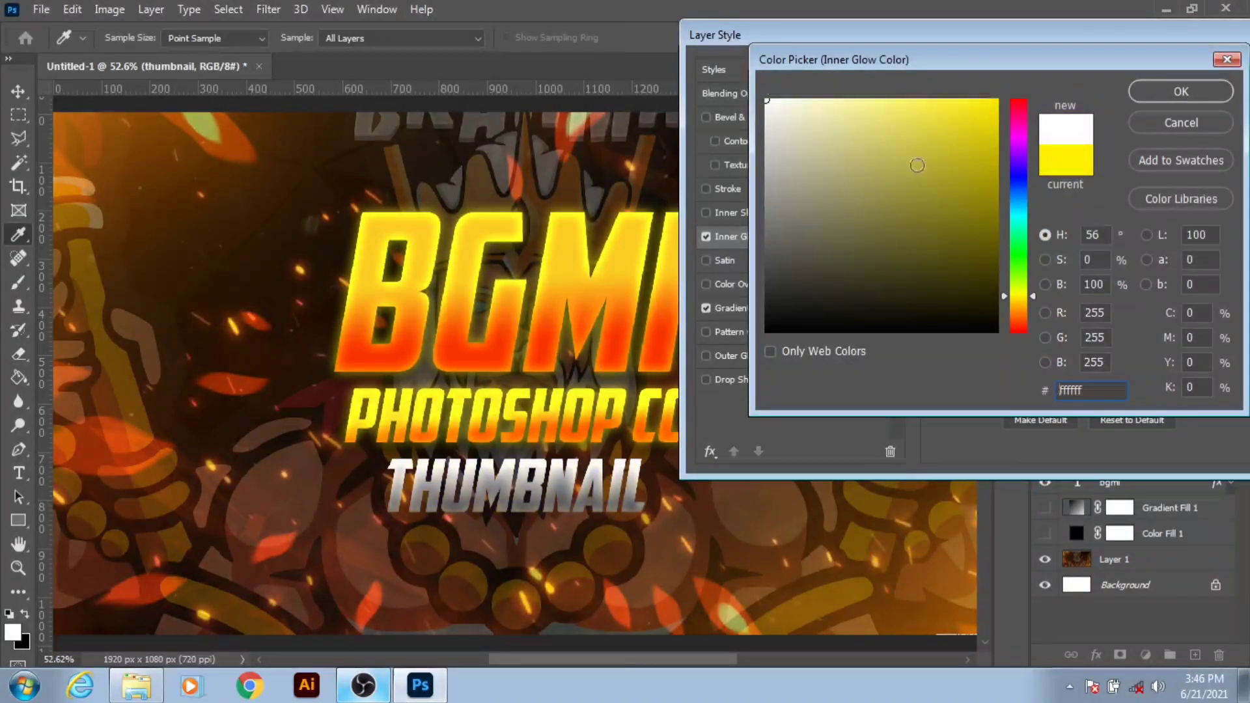
pyautogui.click(1136, 96)
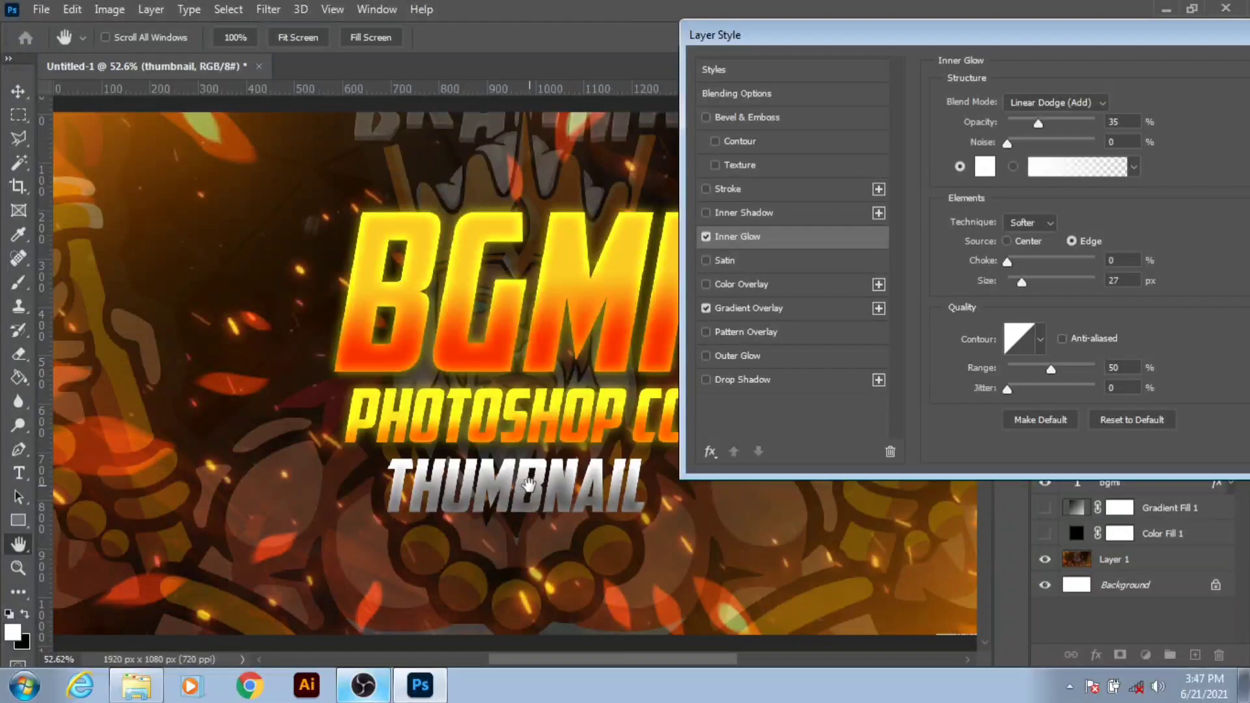
pyautogui.scroll(5, 540, 495)
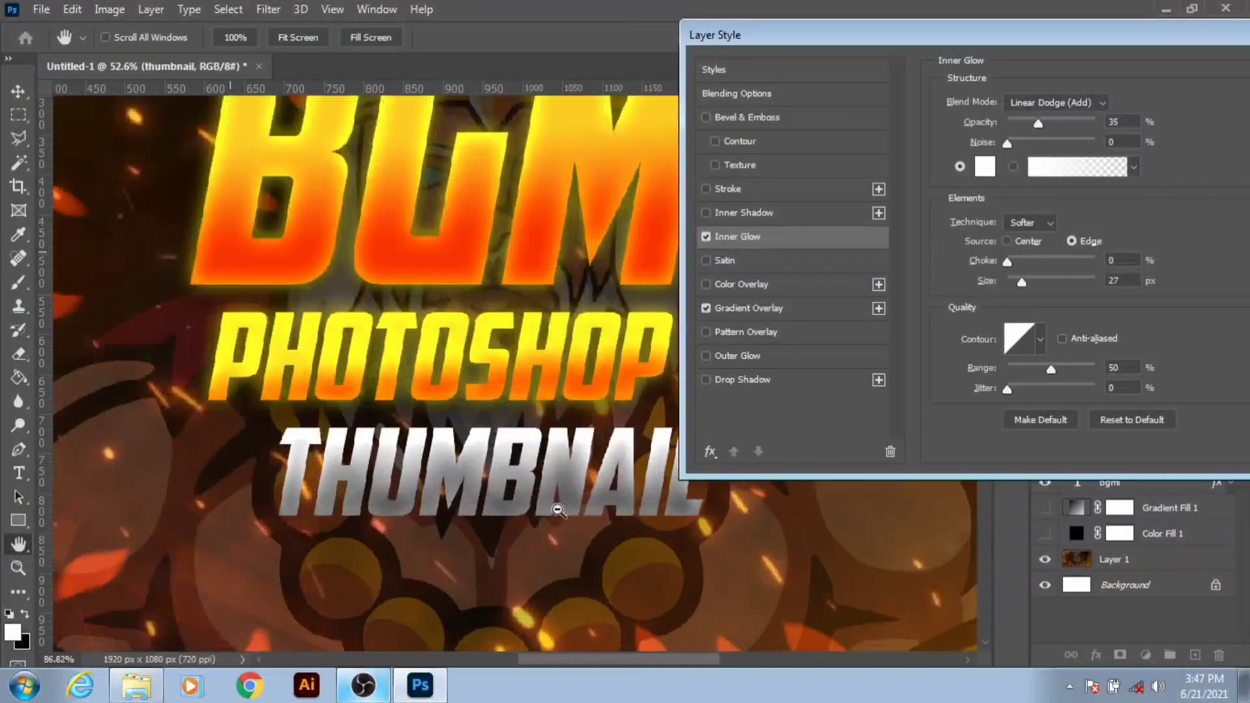
pyautogui.moveTo(1021, 281); pyautogui.dragTo(1018, 282)
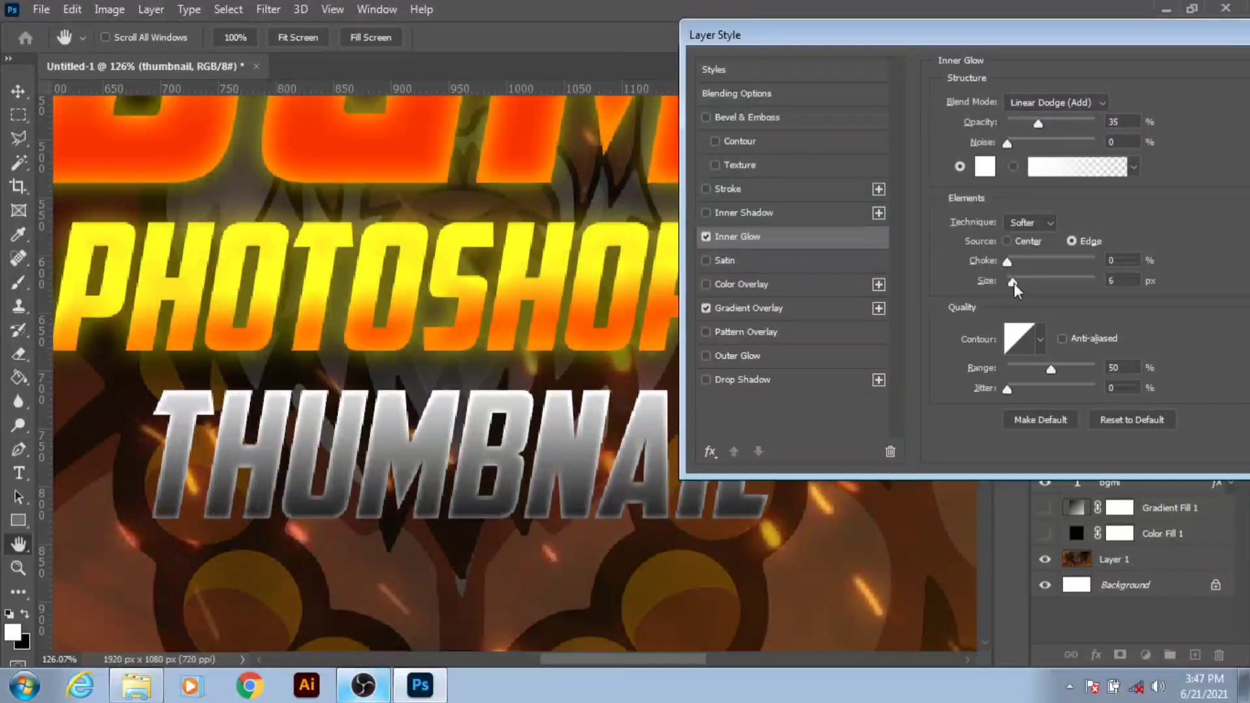
pyautogui.moveTo(1018, 282); pyautogui.dragTo(1018, 284)
pyautogui.click(1018, 284)
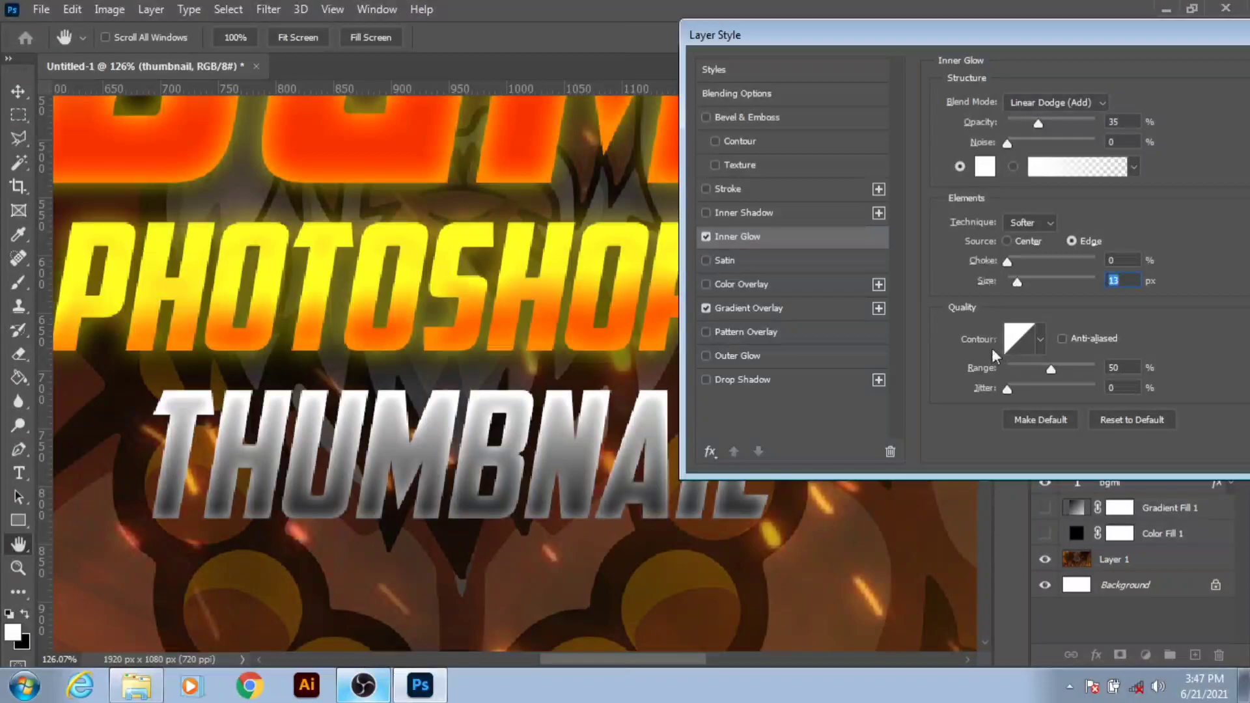
# - Add a Drop Shadow with spread and size reduced to 8
pyautogui.click(739, 383)
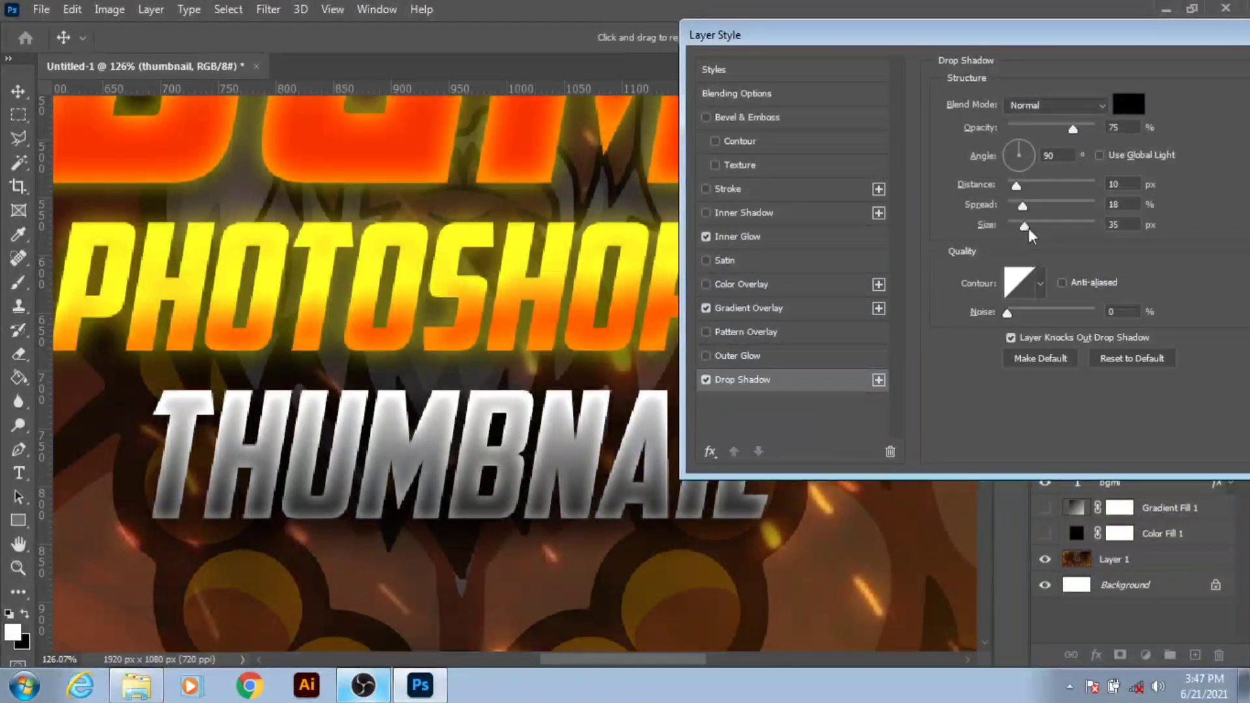
pyautogui.moveTo(1022, 226); pyautogui.dragTo(1017, 209)
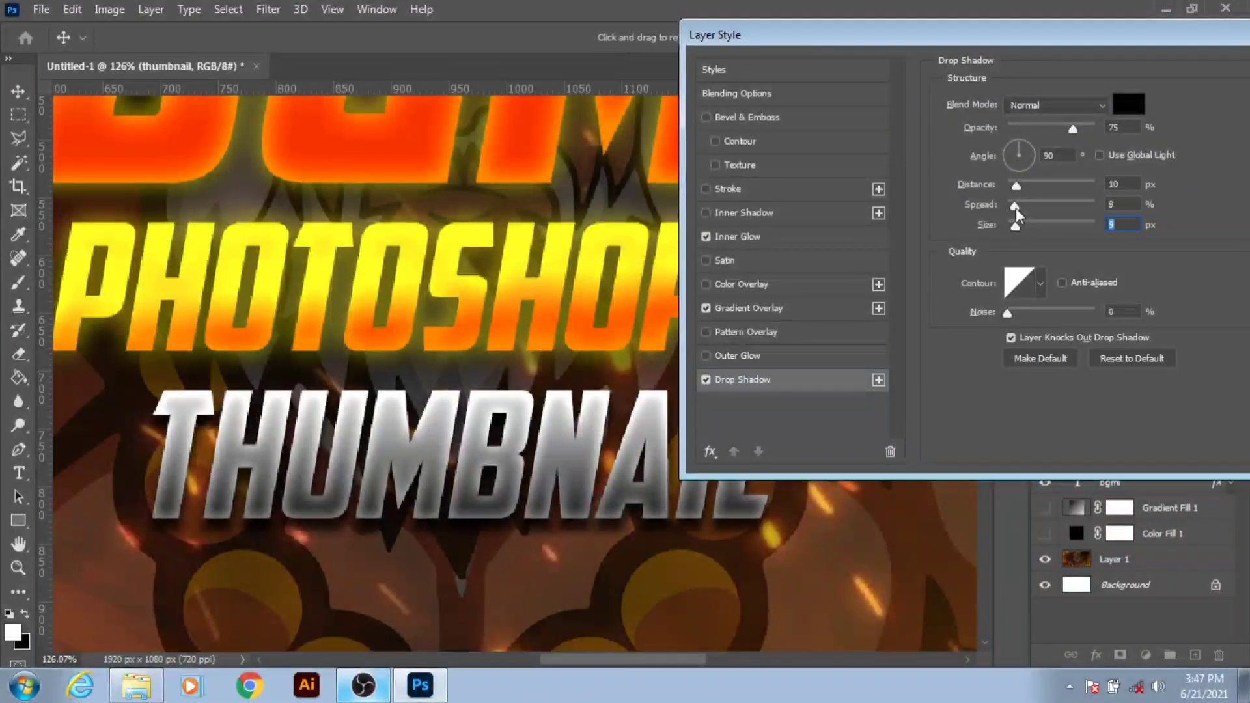
pyautogui.click(1016, 208)
# - Enable the Outer Glow on THUMBNAIL and set its colour to white
pyautogui.click(720, 356)
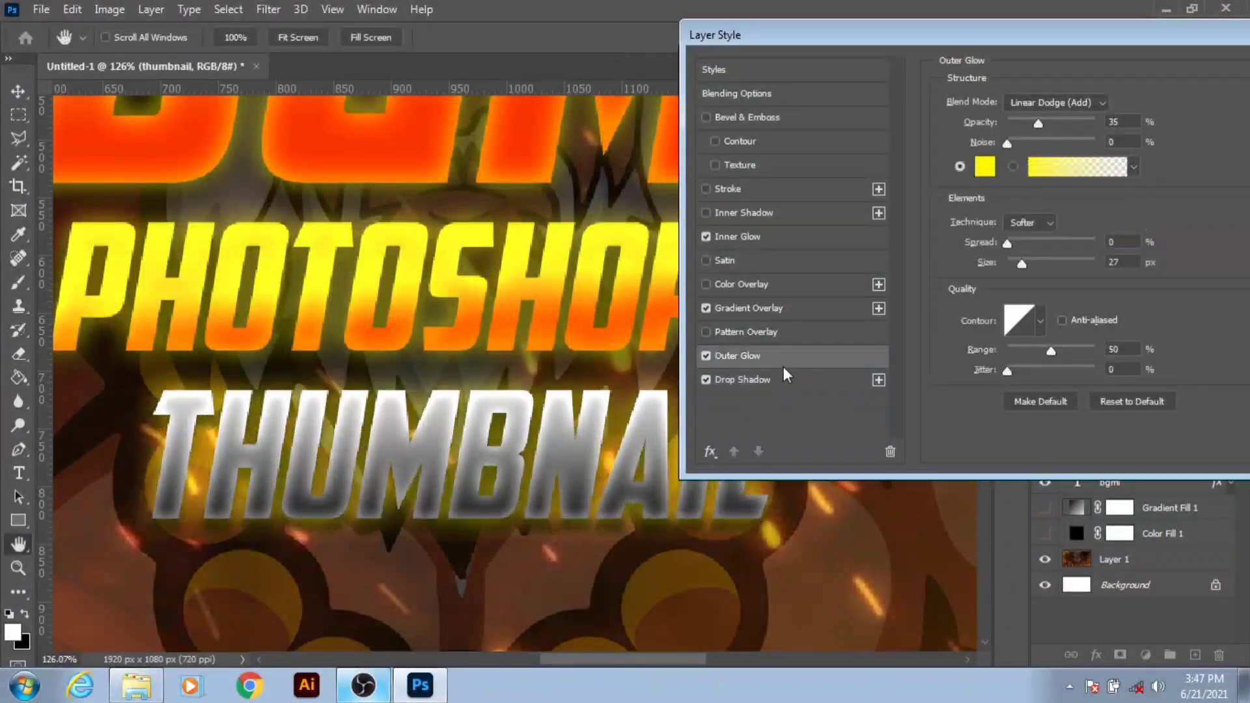
pyautogui.click(985, 167)
pyautogui.click(766, 106)
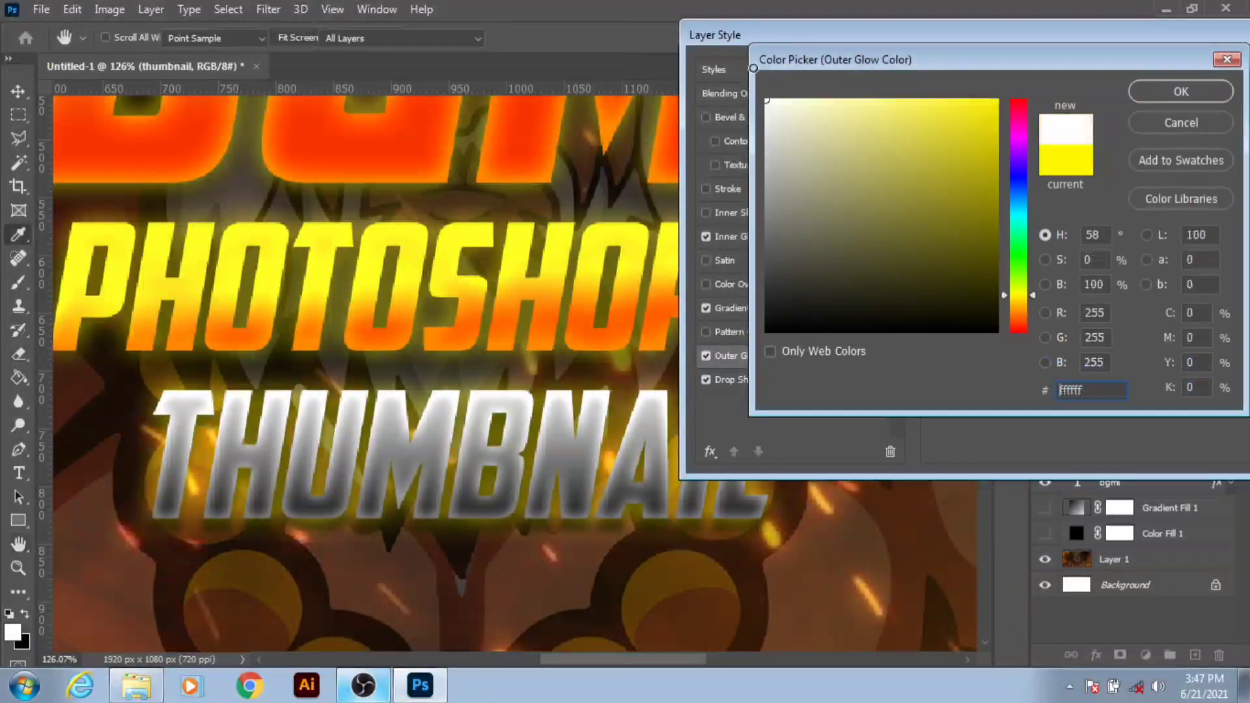
pyautogui.moveTo(952, 52); pyautogui.dragTo(930, 56)
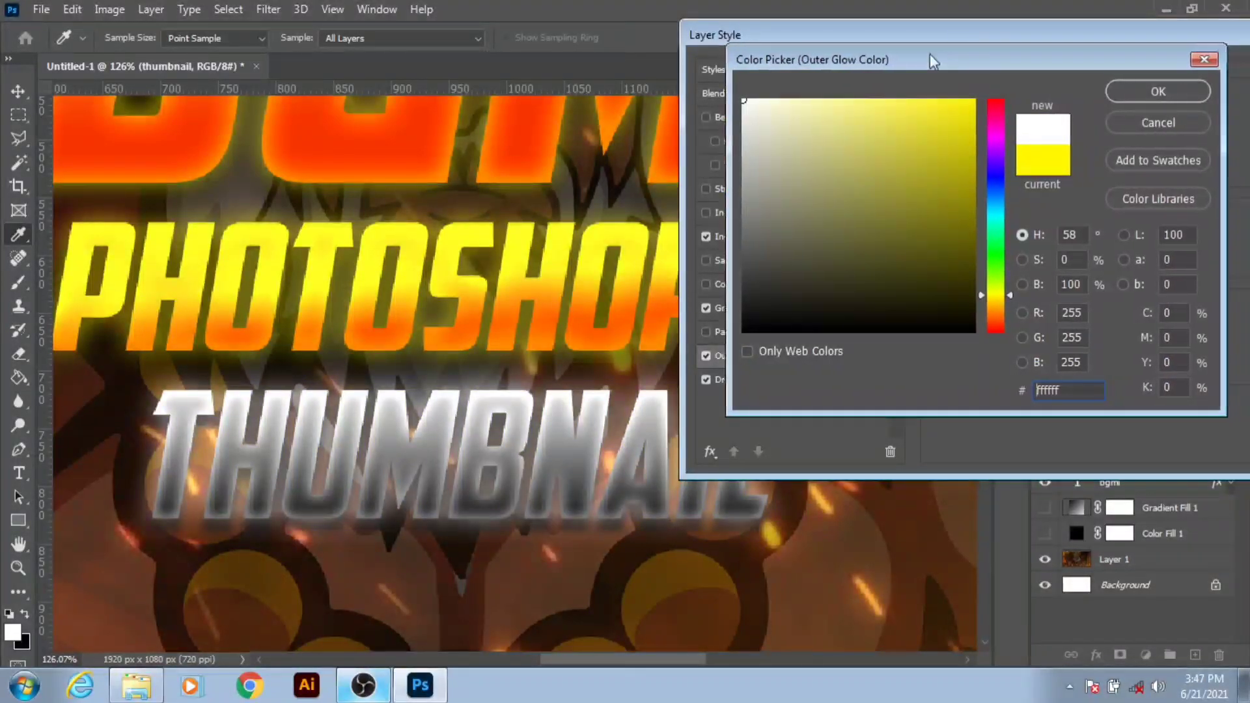
pyautogui.click(1139, 92)
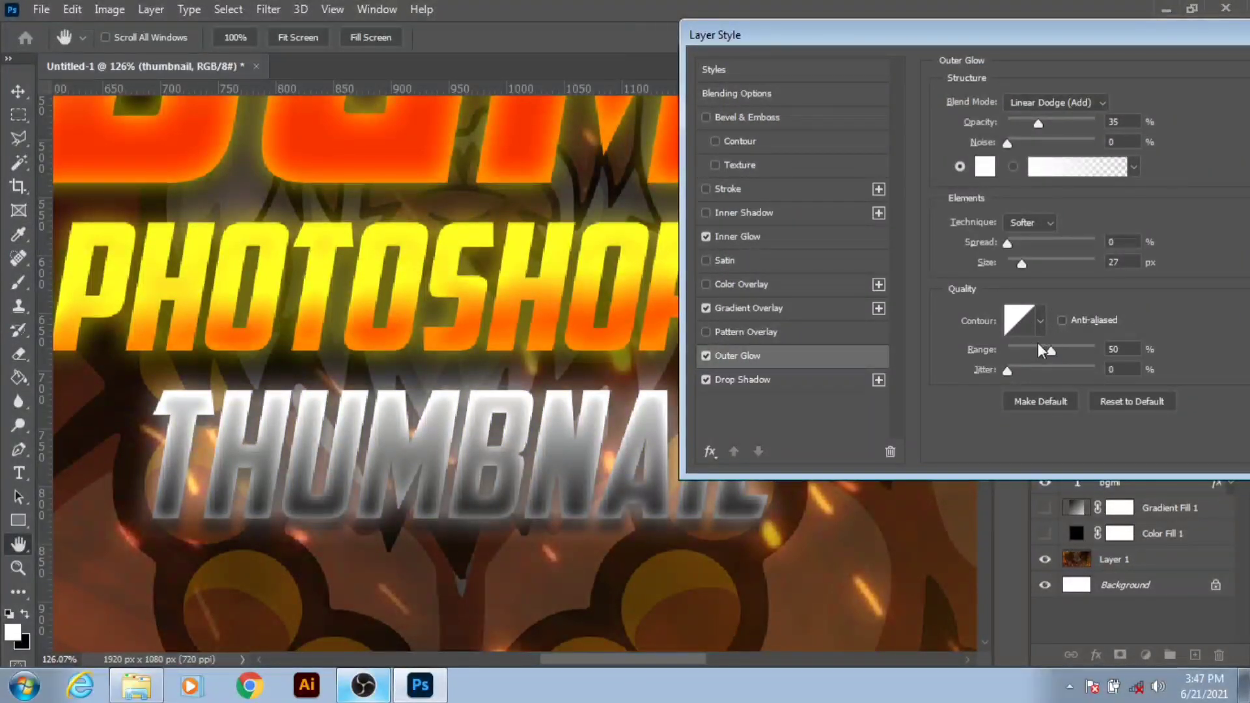
# - Set the outer glow to 35% opacity and 10 px size, then apply the style
pyautogui.moveTo(1023, 267)
pyautogui.mouseDown()
pyautogui.moveTo(1038, 243)
pyautogui.moveTo(889, 244)
pyautogui.mouseUp()
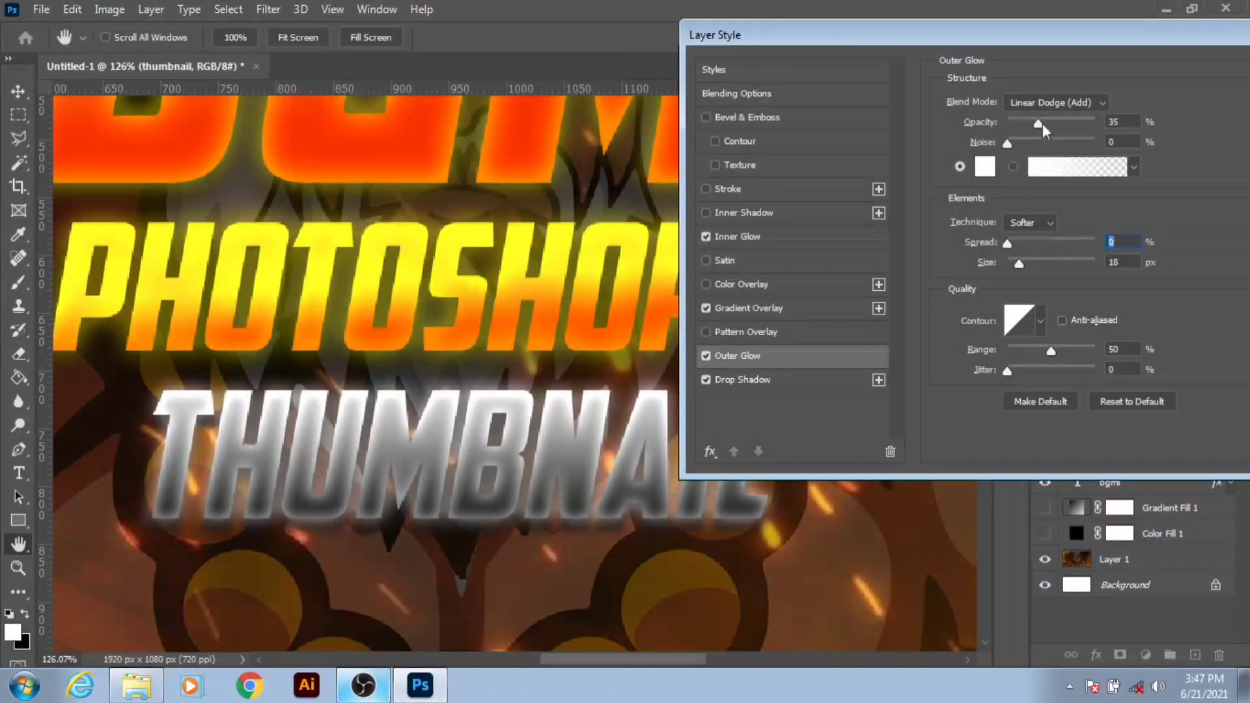
pyautogui.moveTo(1039, 123)
pyautogui.mouseDown()
pyautogui.moveTo(1084, 127)
pyautogui.moveTo(1058, 126)
pyautogui.mouseUp()
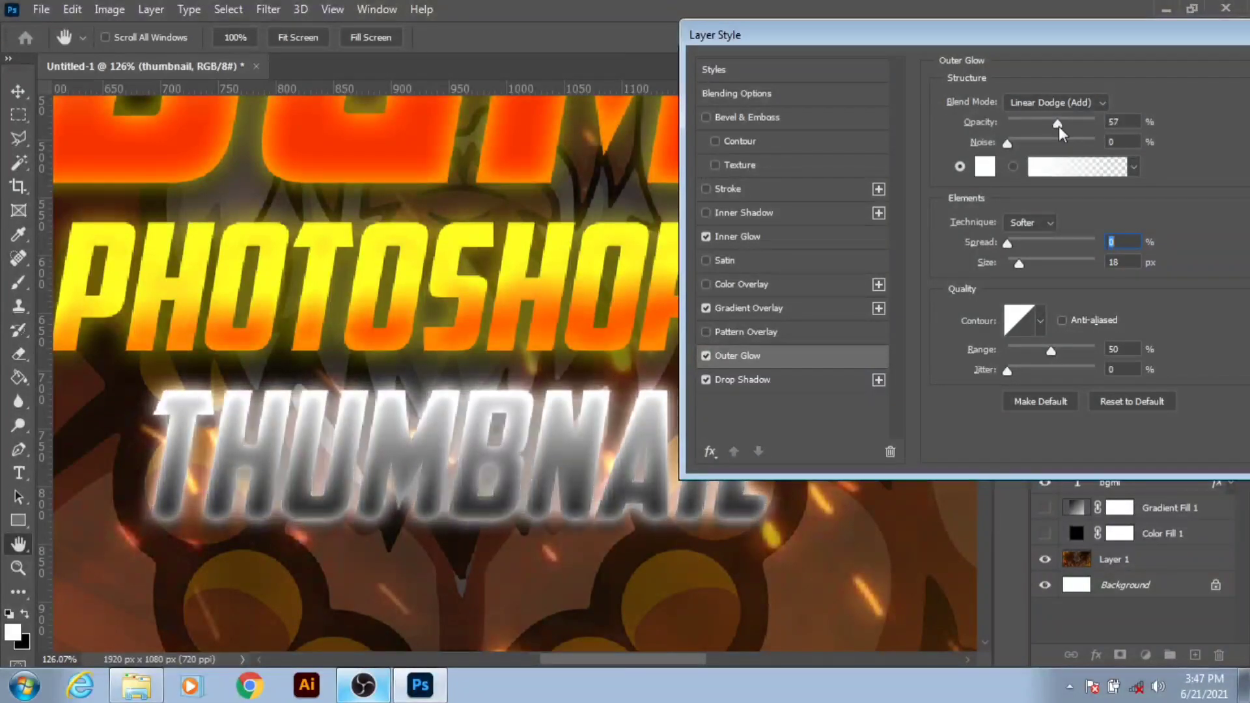
pyautogui.doubleClick(1121, 123)
pyautogui.write('35')
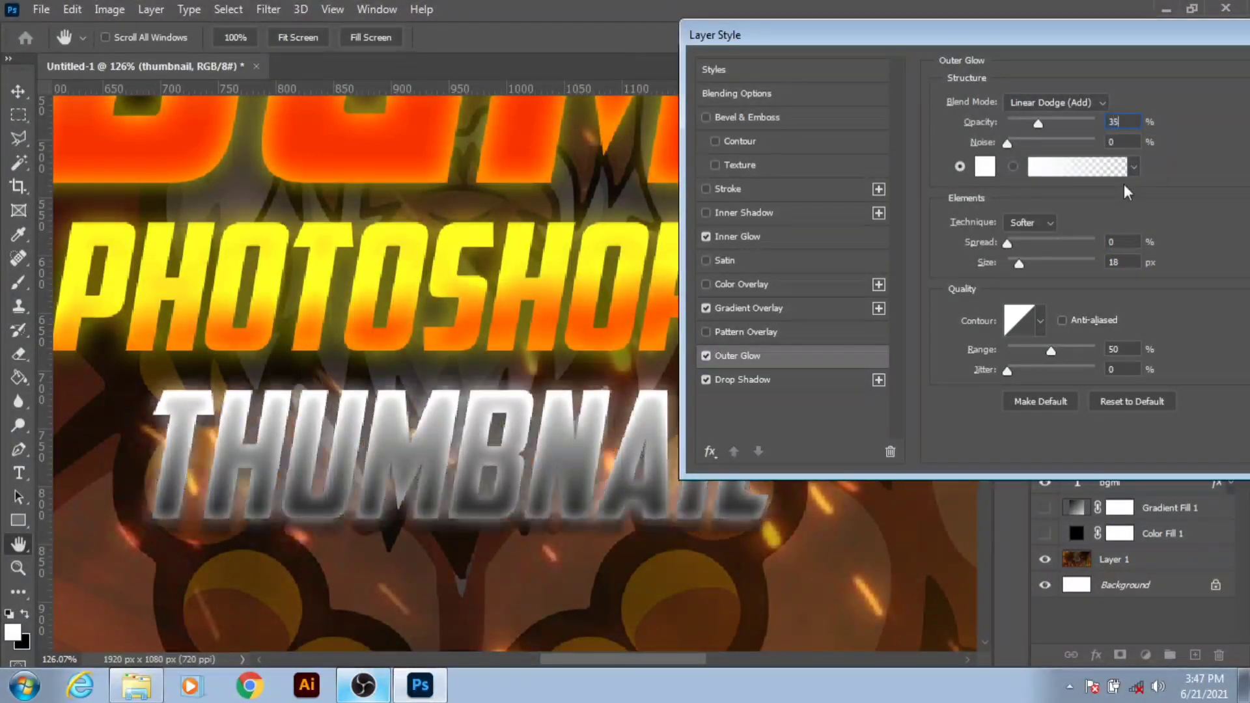
pyautogui.moveTo(1019, 265)
pyautogui.mouseDown()
pyautogui.moveTo(1029, 265)
pyautogui.moveTo(1018, 264)
pyautogui.mouseUp()
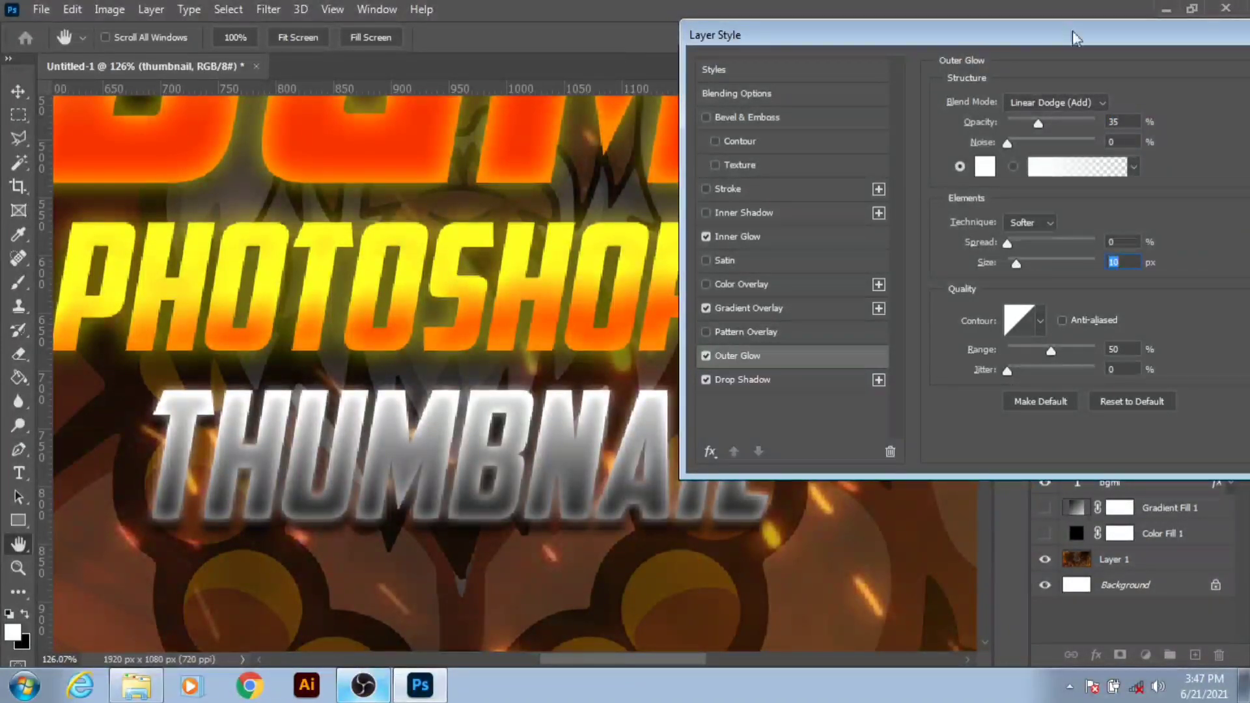
pyautogui.moveTo(1073, 31); pyautogui.dragTo(995, 33)
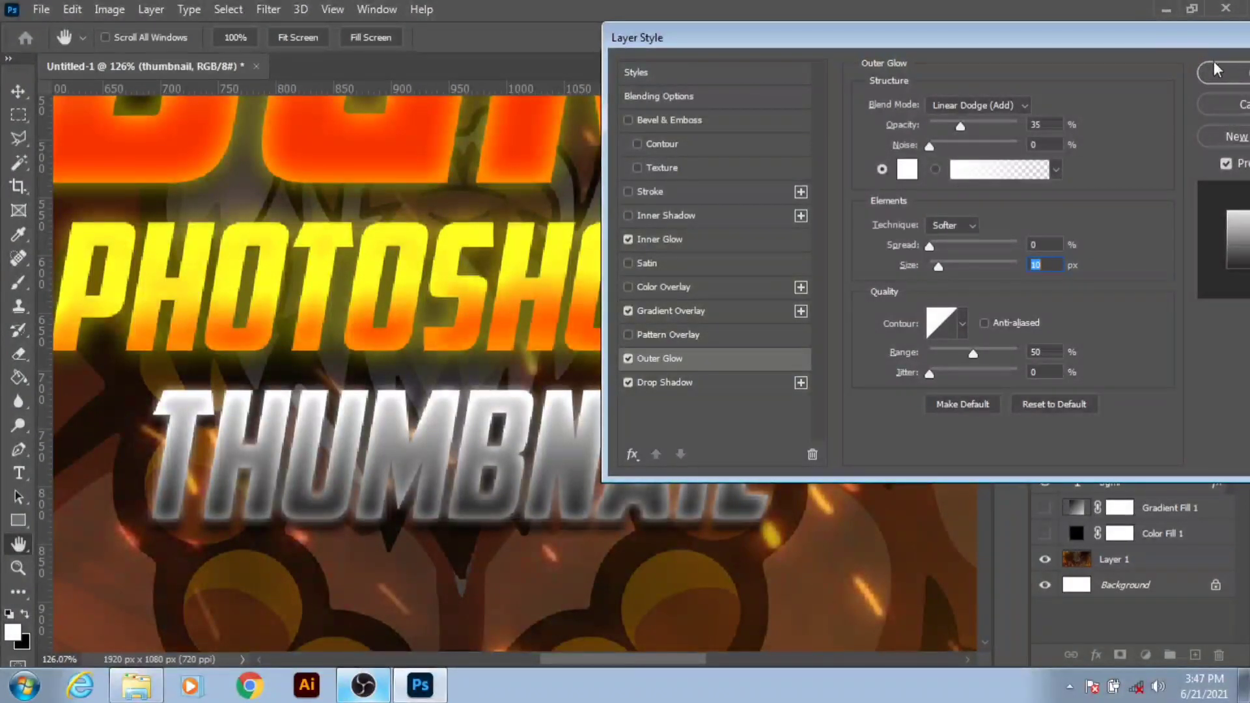
pyautogui.click(1212, 67)
# - Set the PHOTOSHOP CC gradient overlay to a 90° angle and 78% scale
pyautogui.hotkey('ctrl', '0')
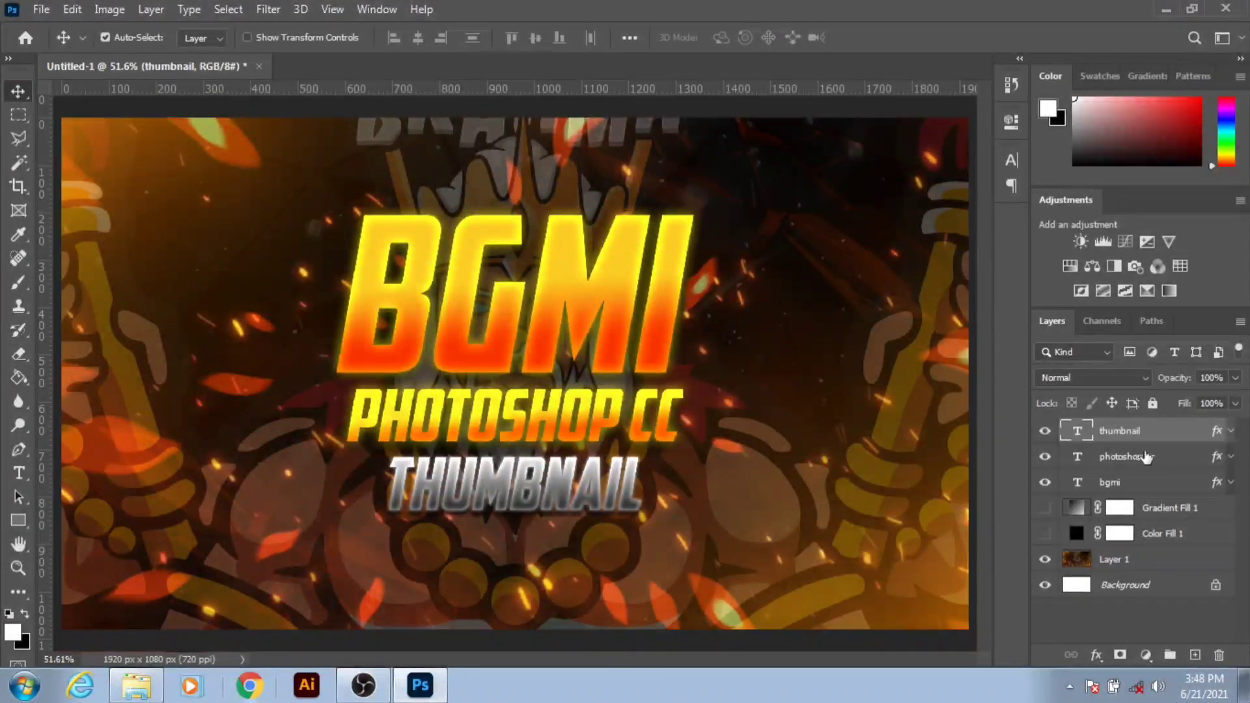
pyautogui.click(1159, 483)
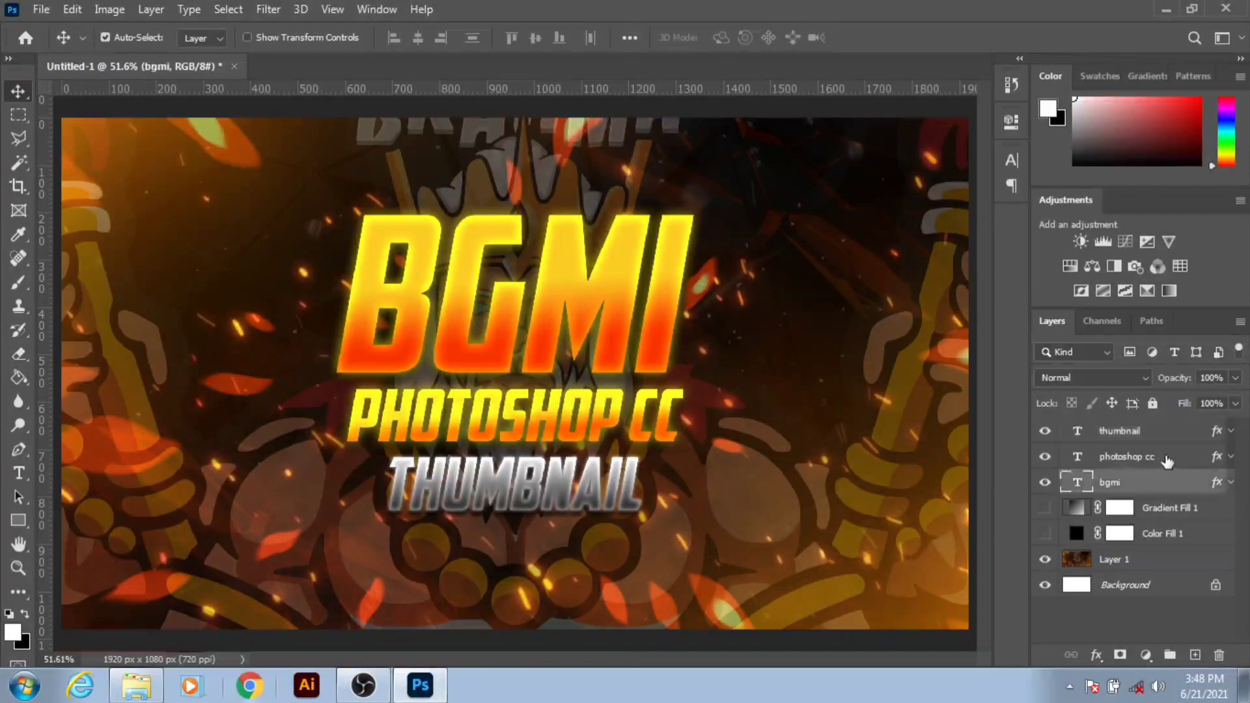
pyautogui.doubleClick(1167, 459)
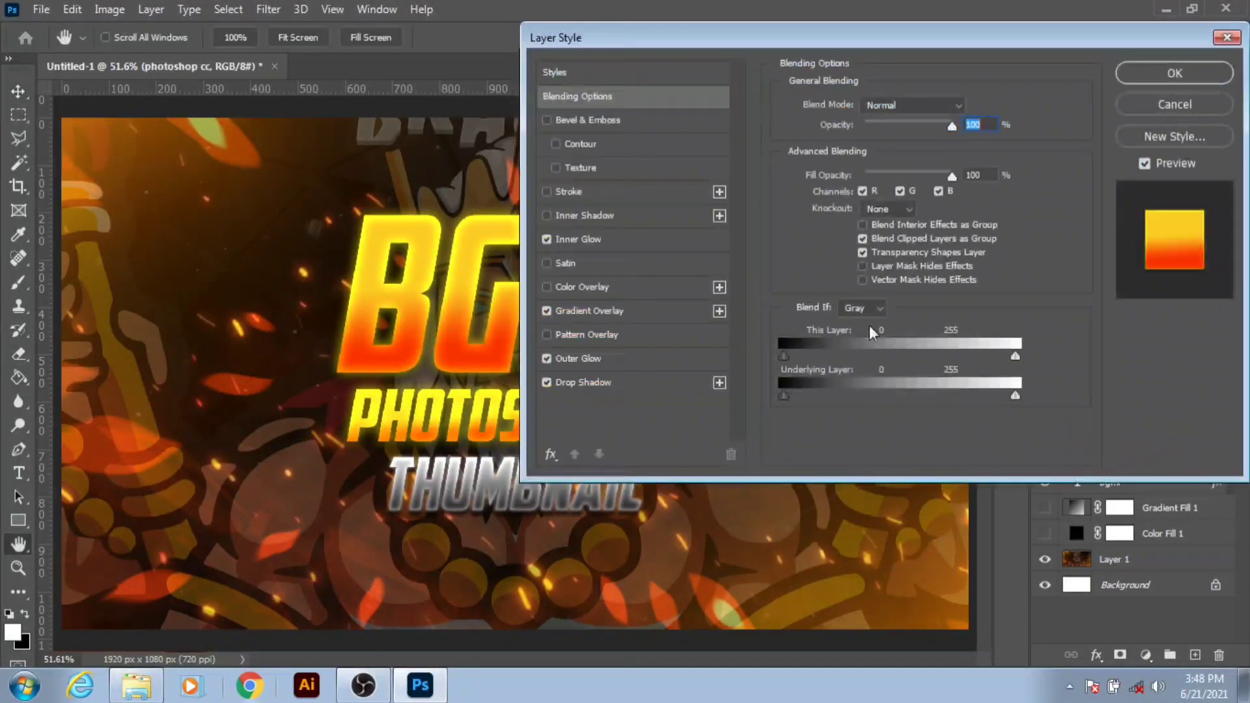
pyautogui.click(610, 357)
pyautogui.click(594, 310)
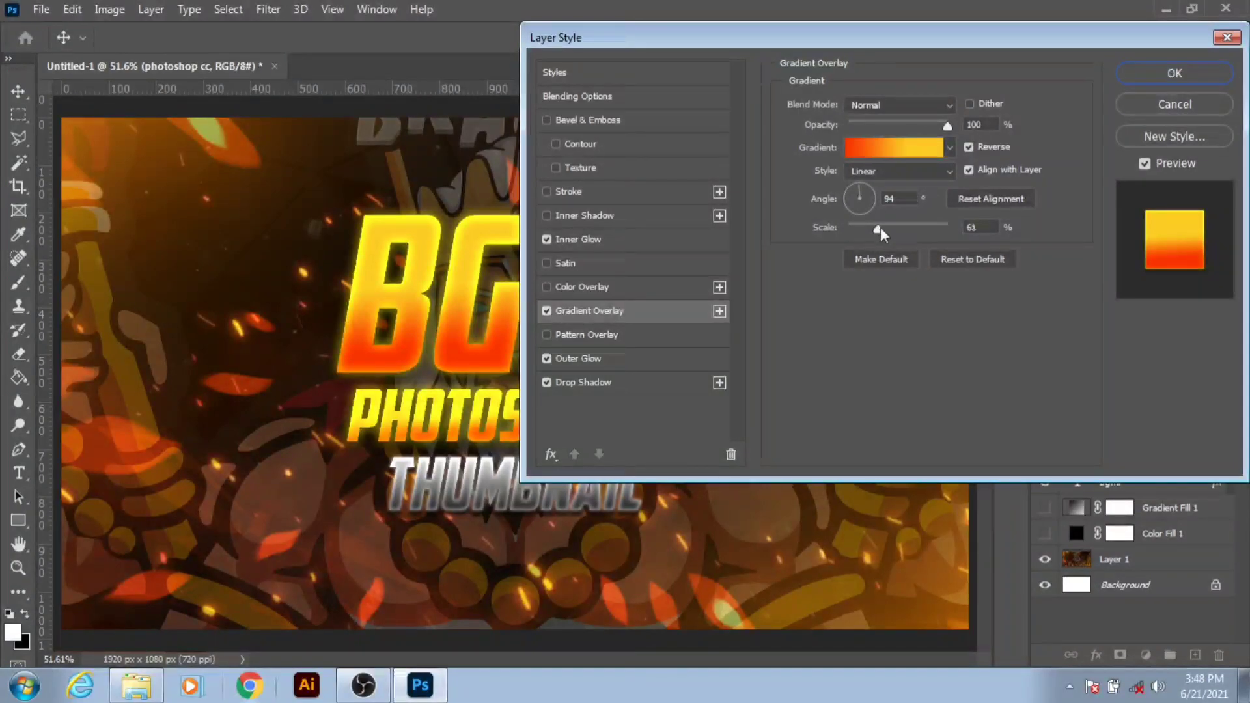
pyautogui.moveTo(880, 228); pyautogui.dragTo(866, 228)
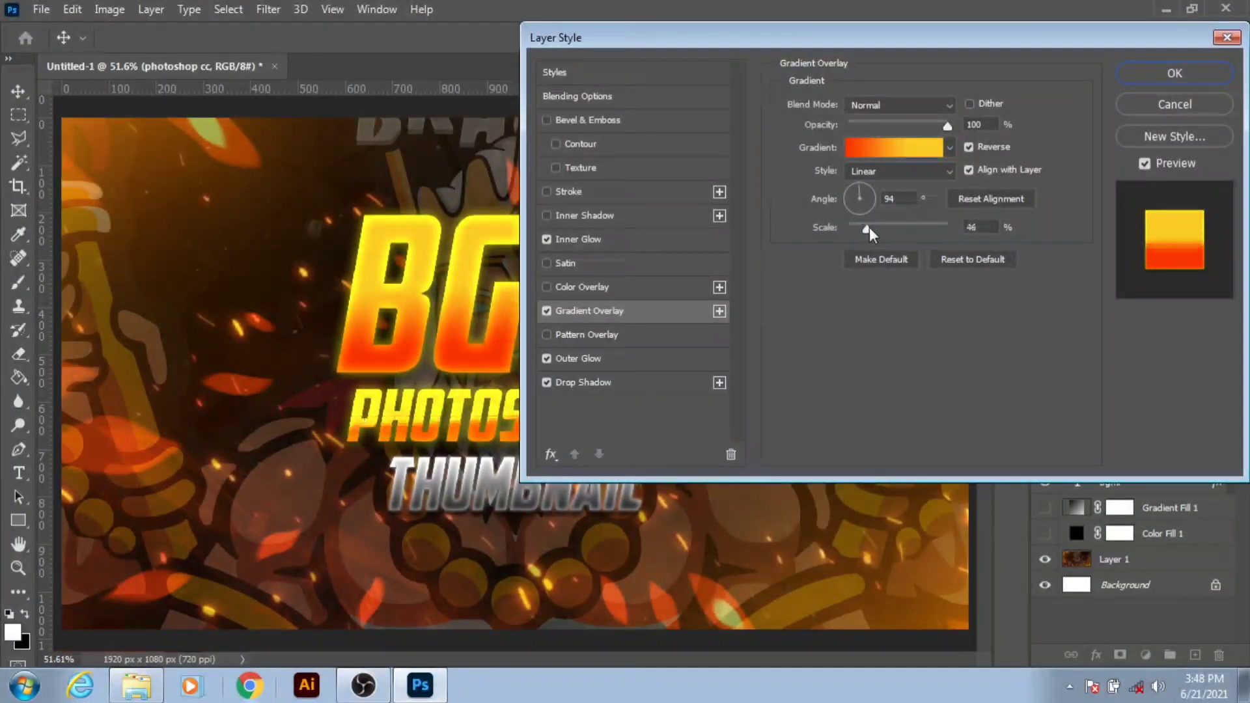
pyautogui.click(865, 190)
pyautogui.write('0')
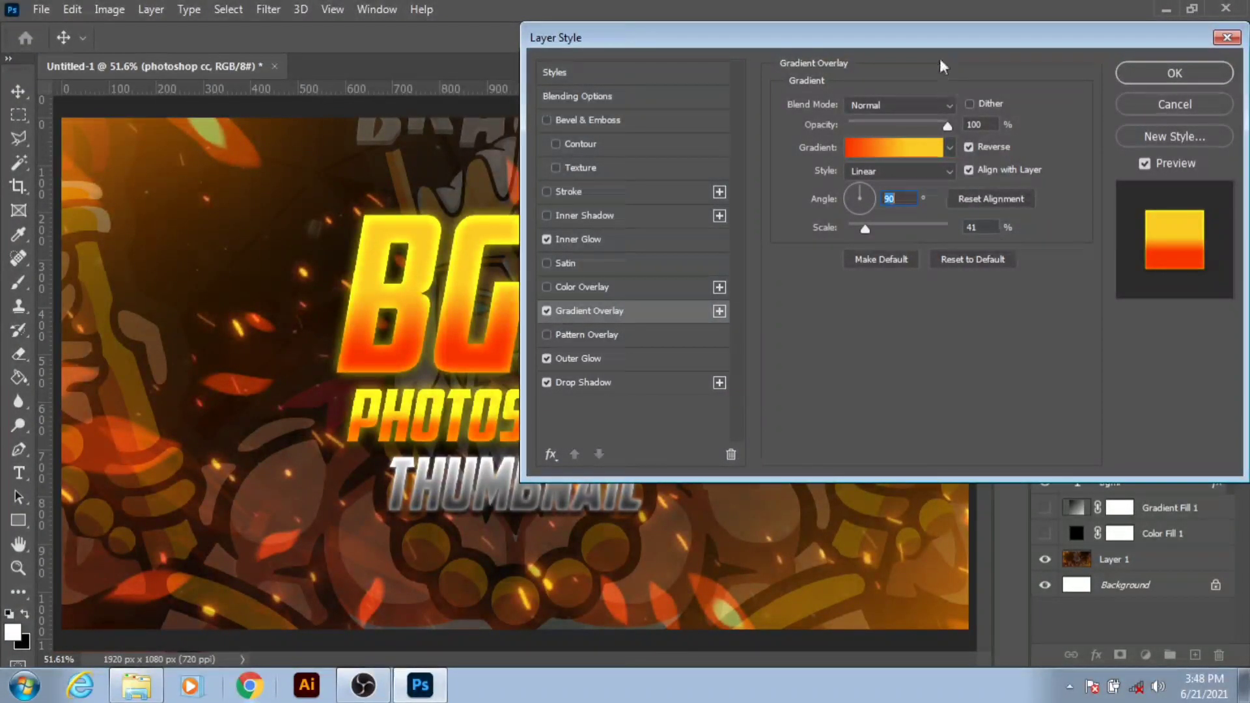
pyautogui.moveTo(872, 232); pyautogui.dragTo(899, 232)
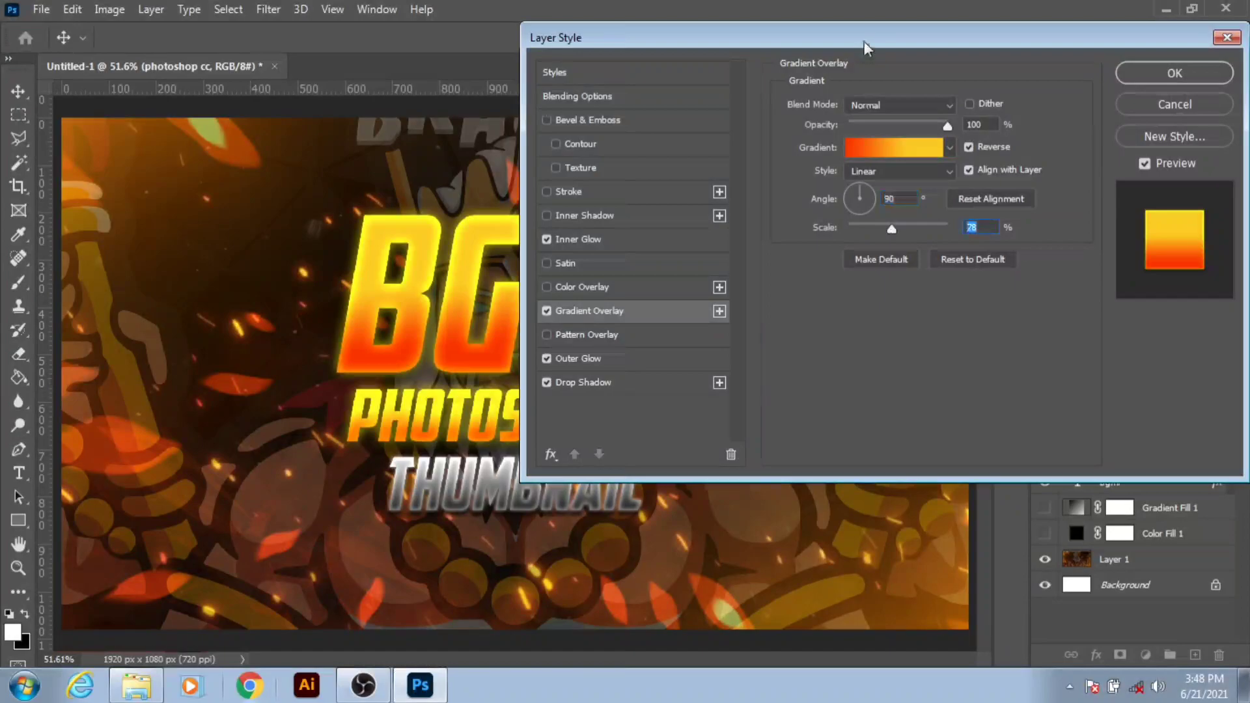
pyautogui.moveTo(865, 41); pyautogui.dragTo(999, 41)
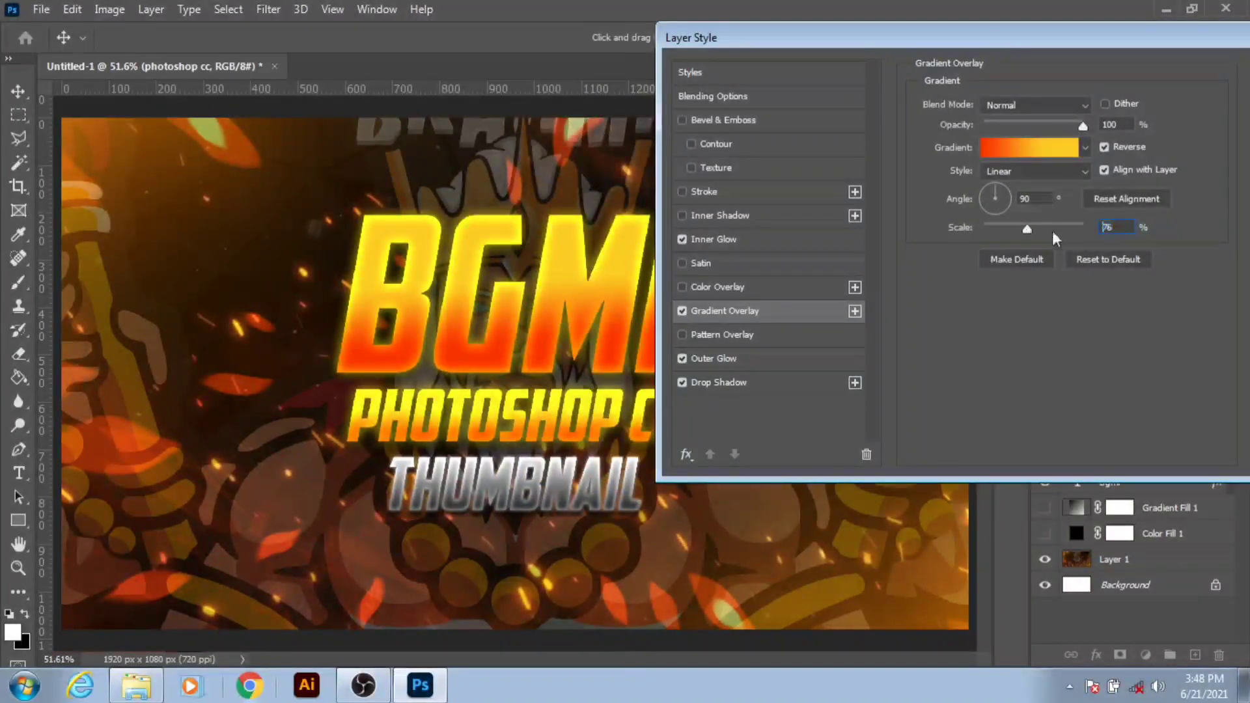
pyautogui.moveTo(1033, 230)
pyautogui.mouseDown()
pyautogui.moveTo(997, 230)
pyautogui.moveTo(1029, 232)
pyautogui.mouseUp()
# - Shrink its Inner Glow, Drop Shadow and Outer Glow sizes and apply the style
pyautogui.scroll(3, 407, 482)
pyautogui.scroll(3, 407, 482)
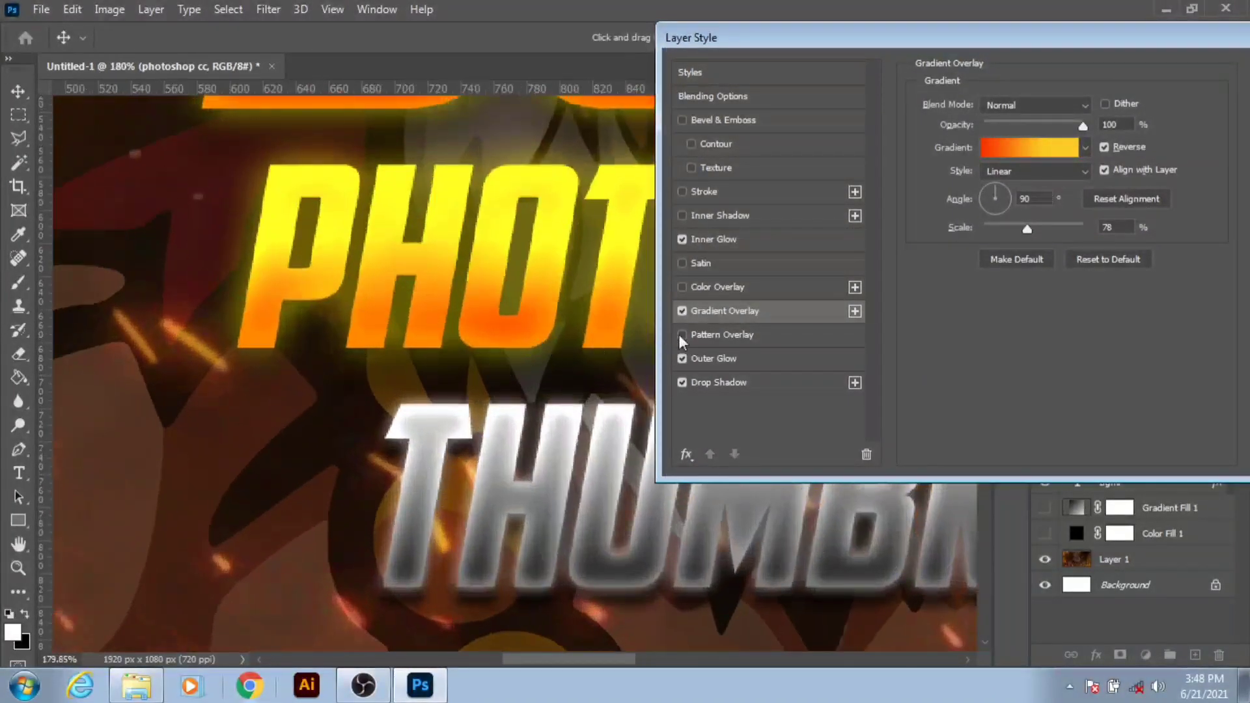
pyautogui.moveTo(979, 36)
pyautogui.mouseDown()
pyautogui.moveTo(740, 25)
pyautogui.moveTo(813, 29)
pyautogui.mouseUp()
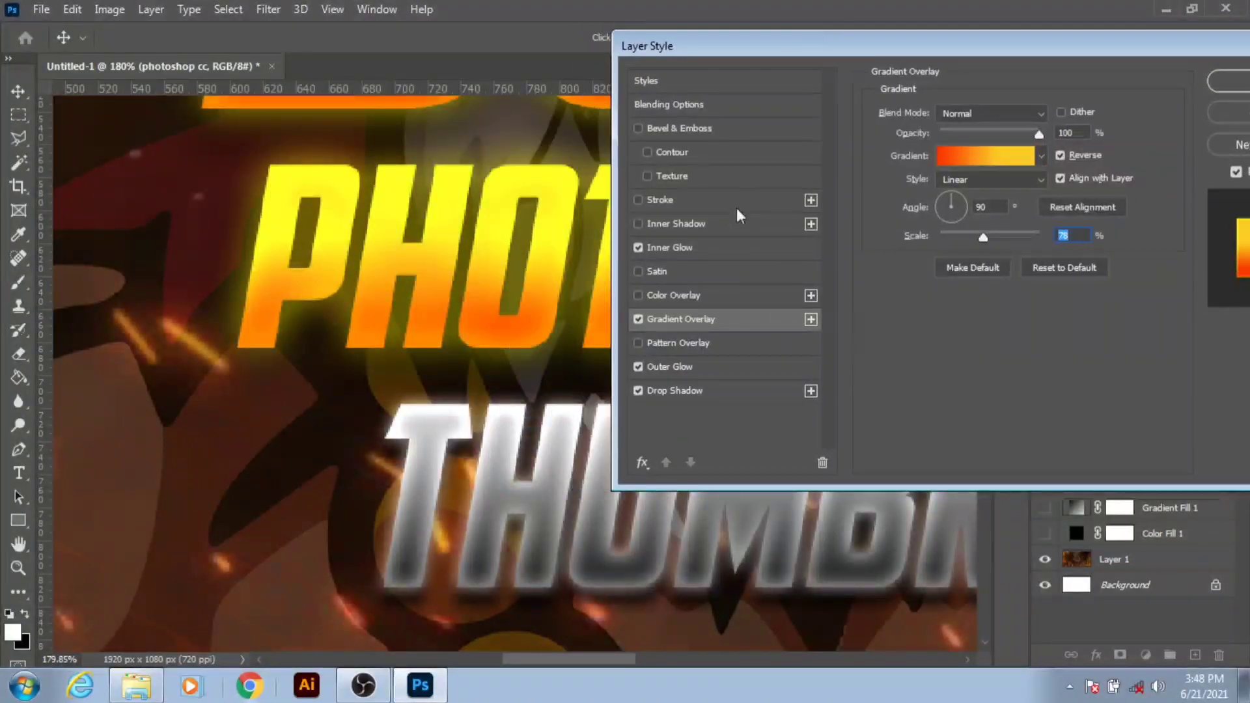
pyautogui.click(696, 246)
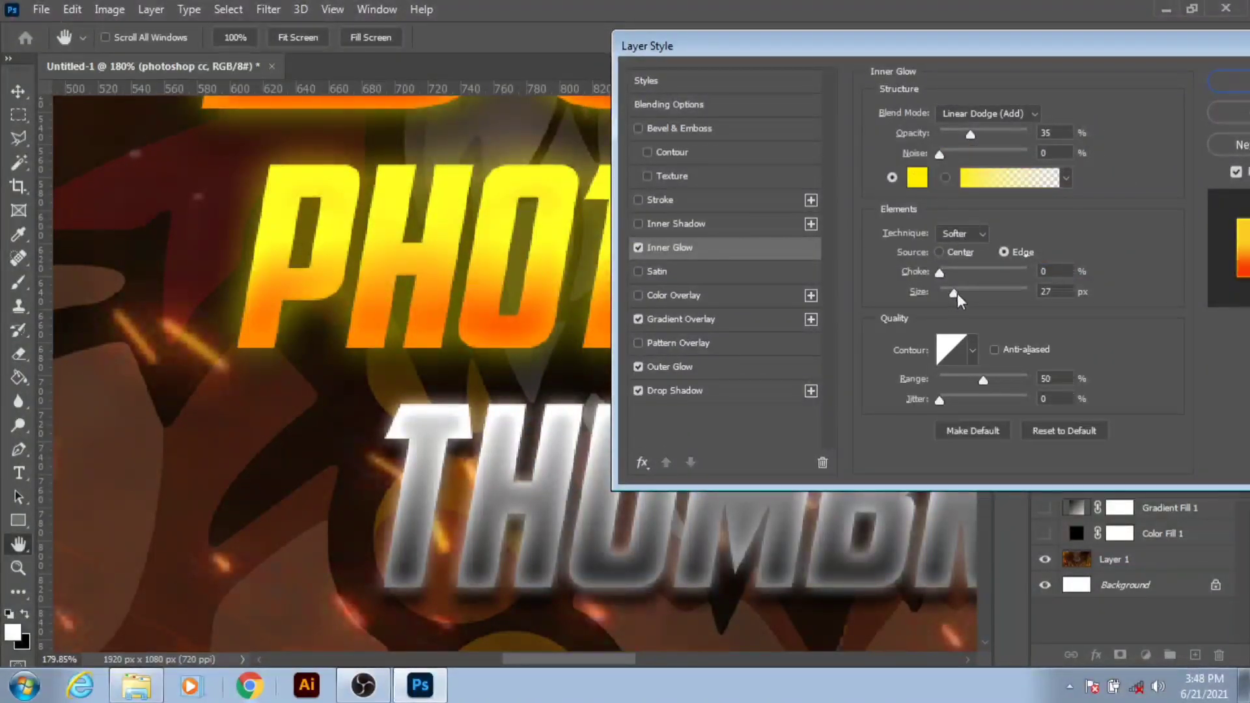
pyautogui.moveTo(957, 293); pyautogui.dragTo(948, 295)
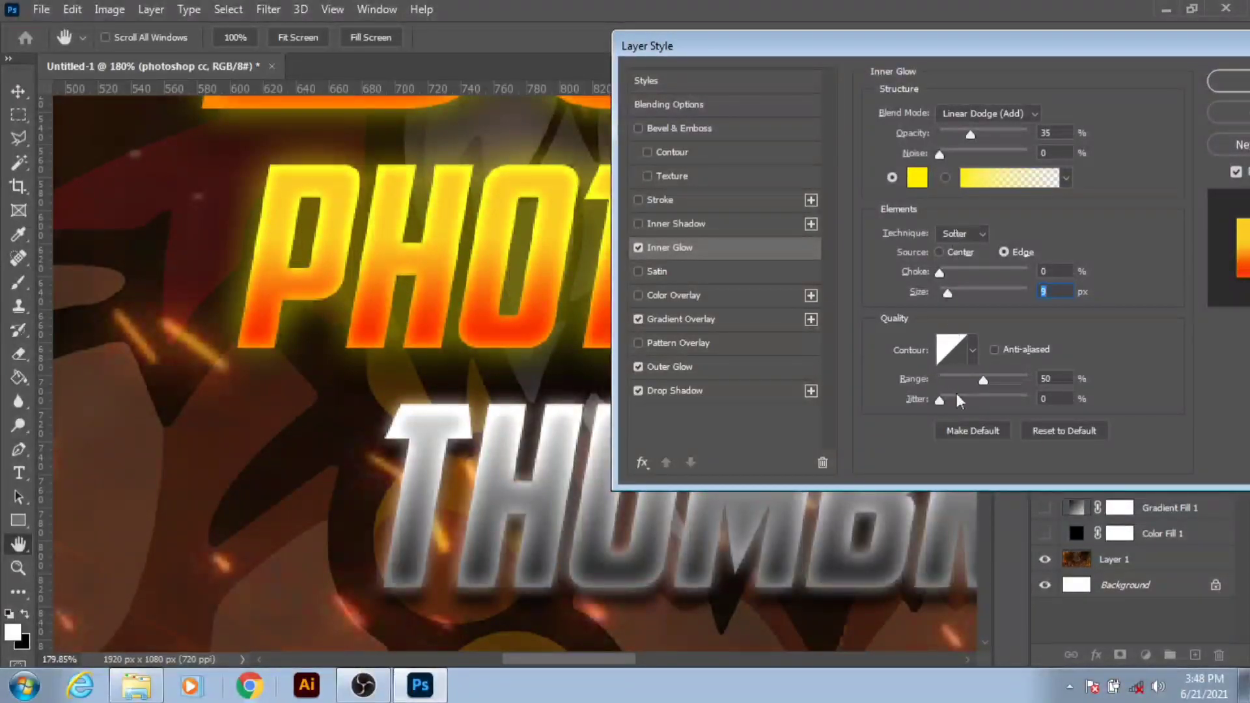
pyautogui.click(680, 390)
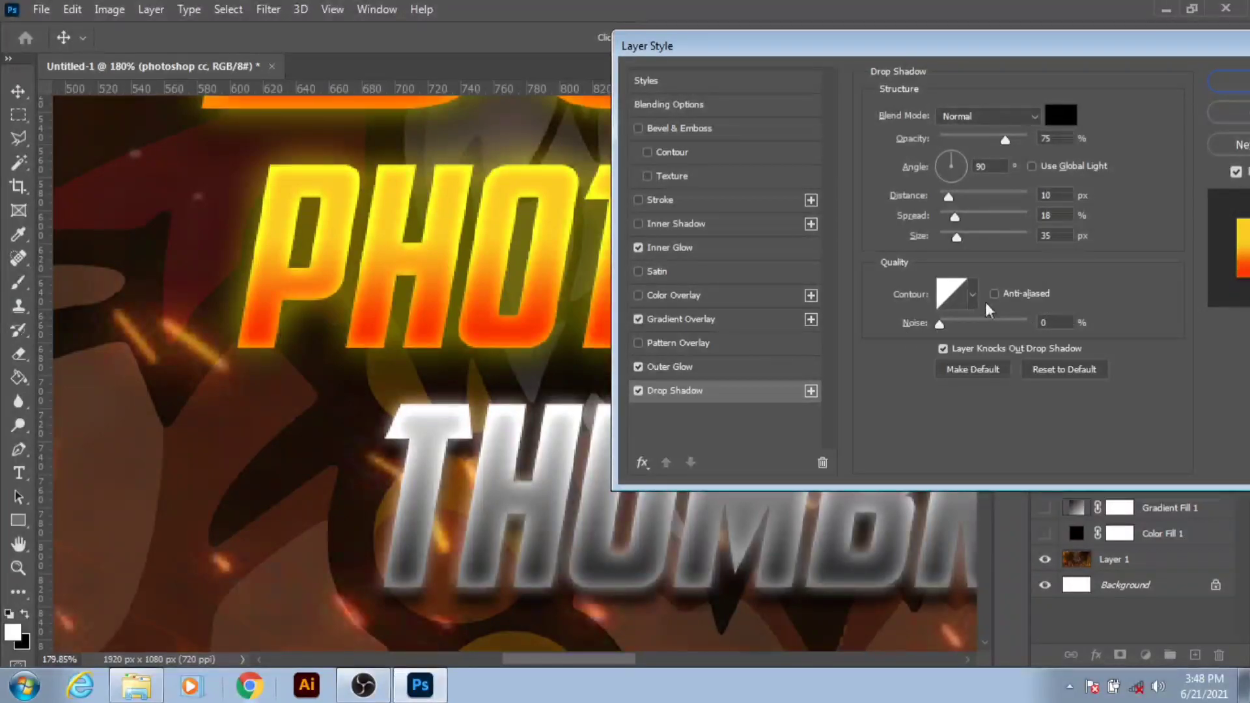
pyautogui.moveTo(962, 237)
pyautogui.mouseDown()
pyautogui.moveTo(943, 242)
pyautogui.moveTo(955, 244)
pyautogui.moveTo(944, 218)
pyautogui.mouseUp()
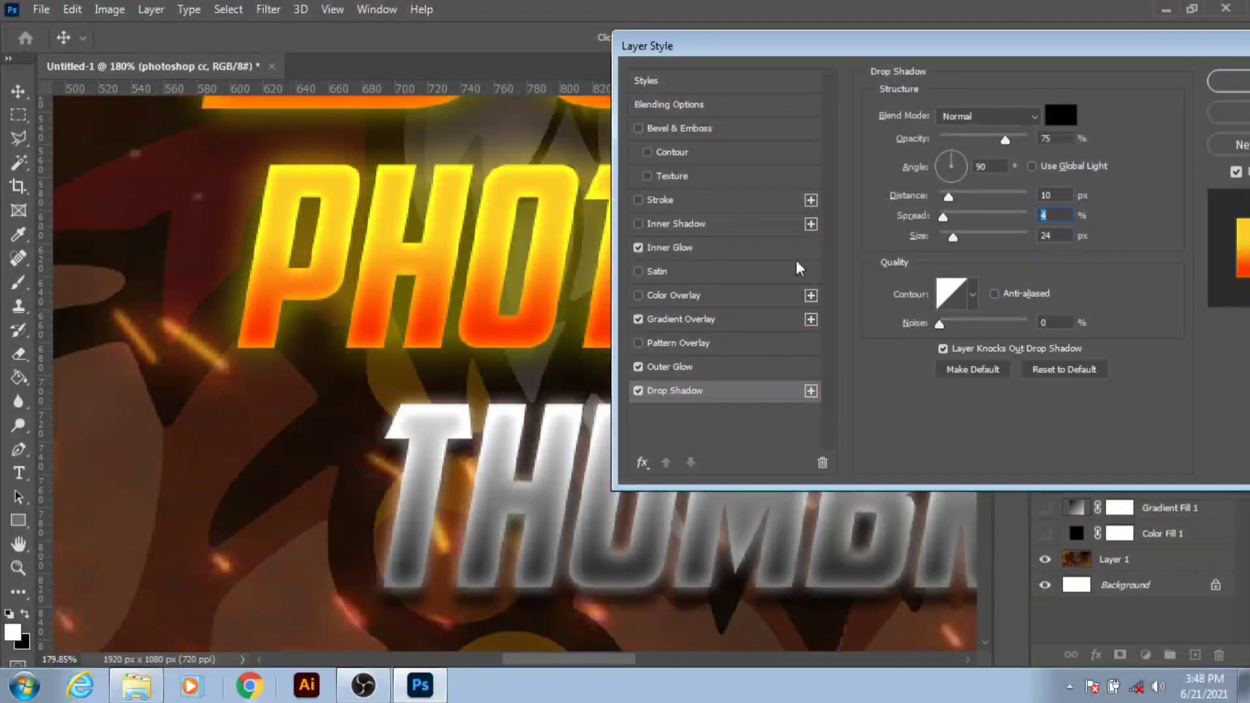
pyautogui.click(666, 369)
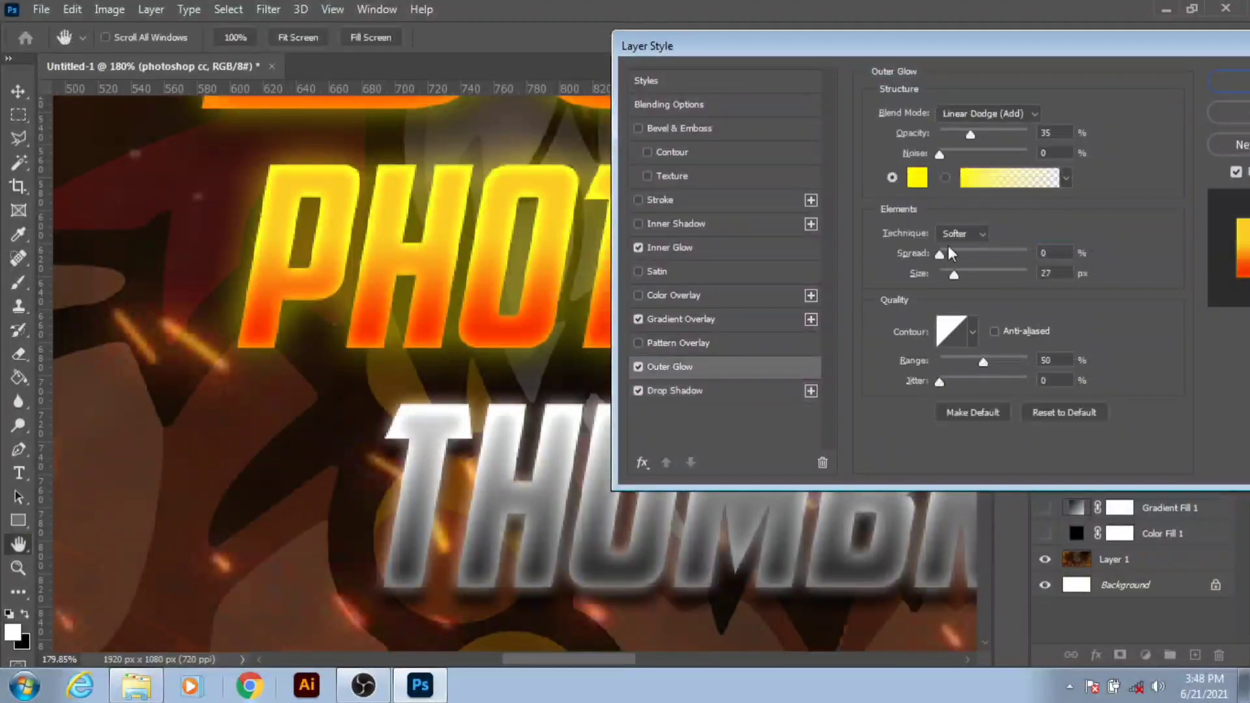
pyautogui.moveTo(952, 276); pyautogui.dragTo(951, 277)
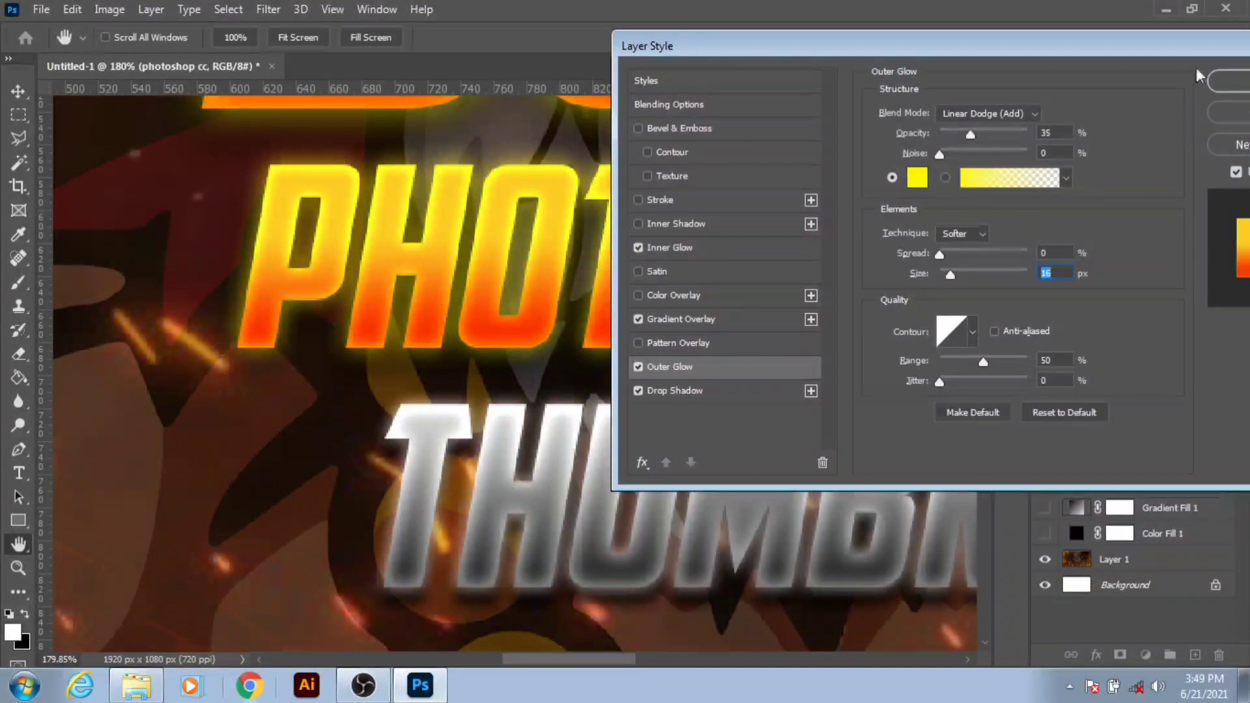
pyautogui.click(1225, 82)
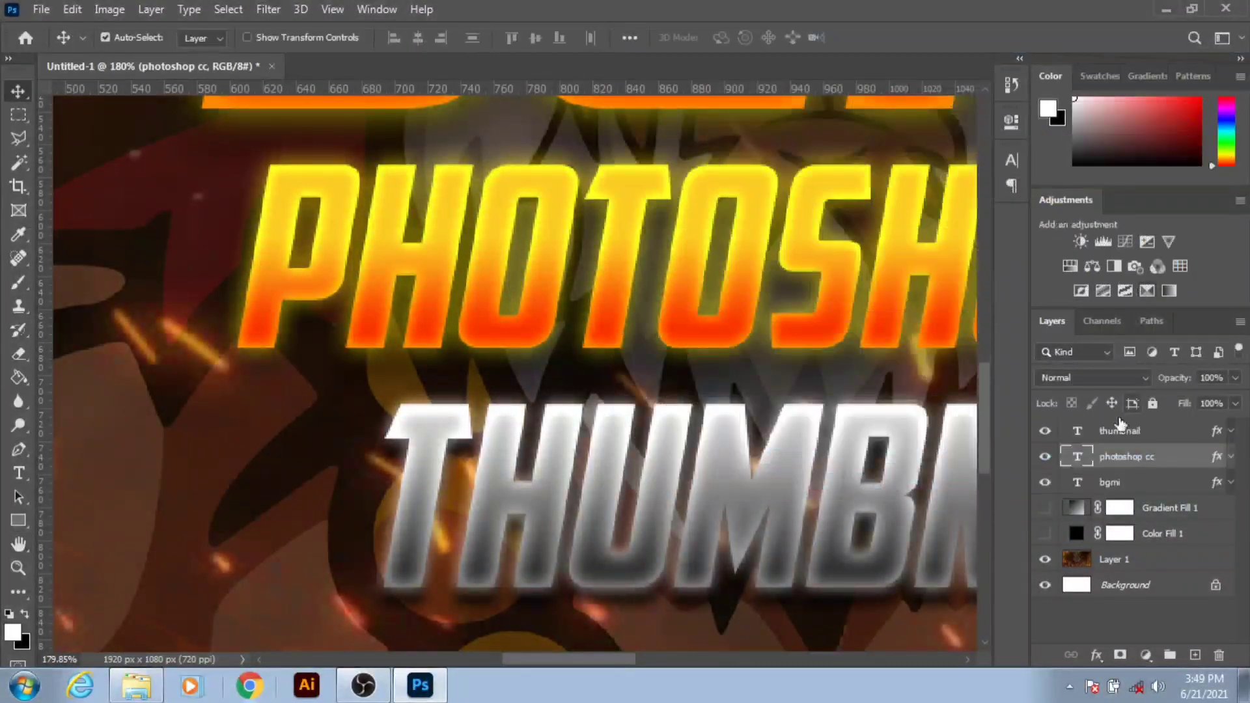
# - Copy the layer style from the thumbnail text layer
pyautogui.click(1100, 485)
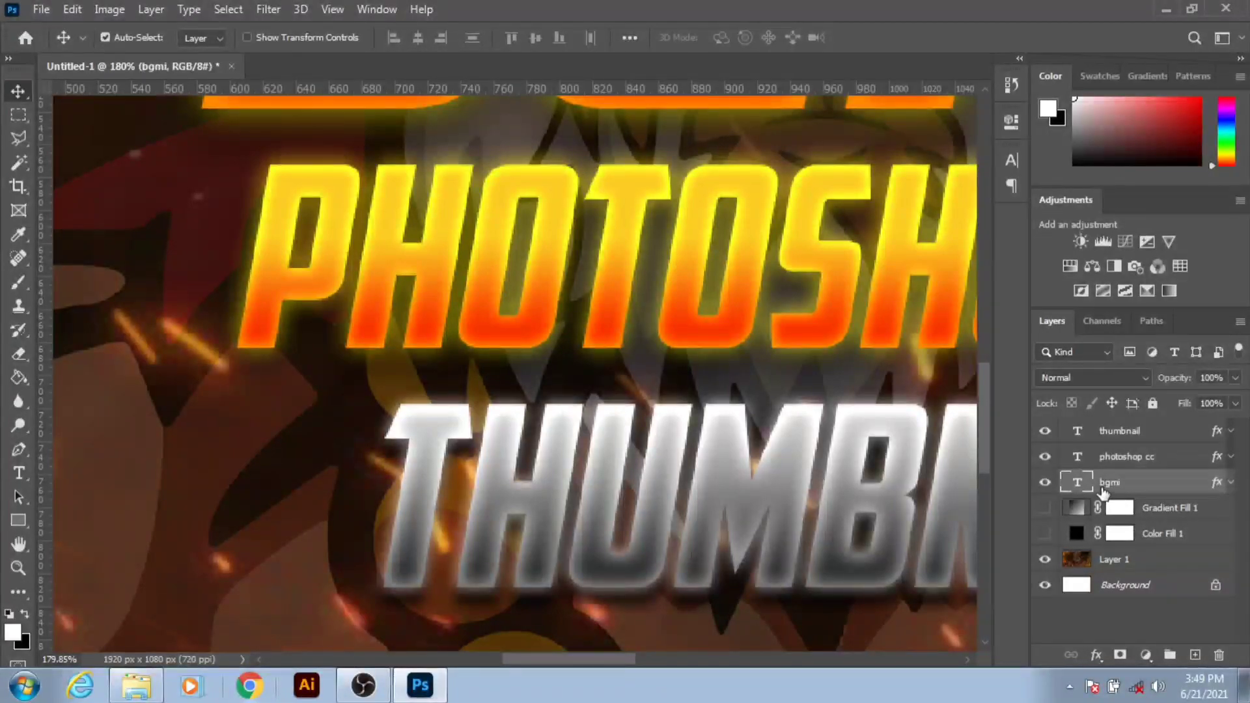
pyautogui.scroll(-5, 760, 371)
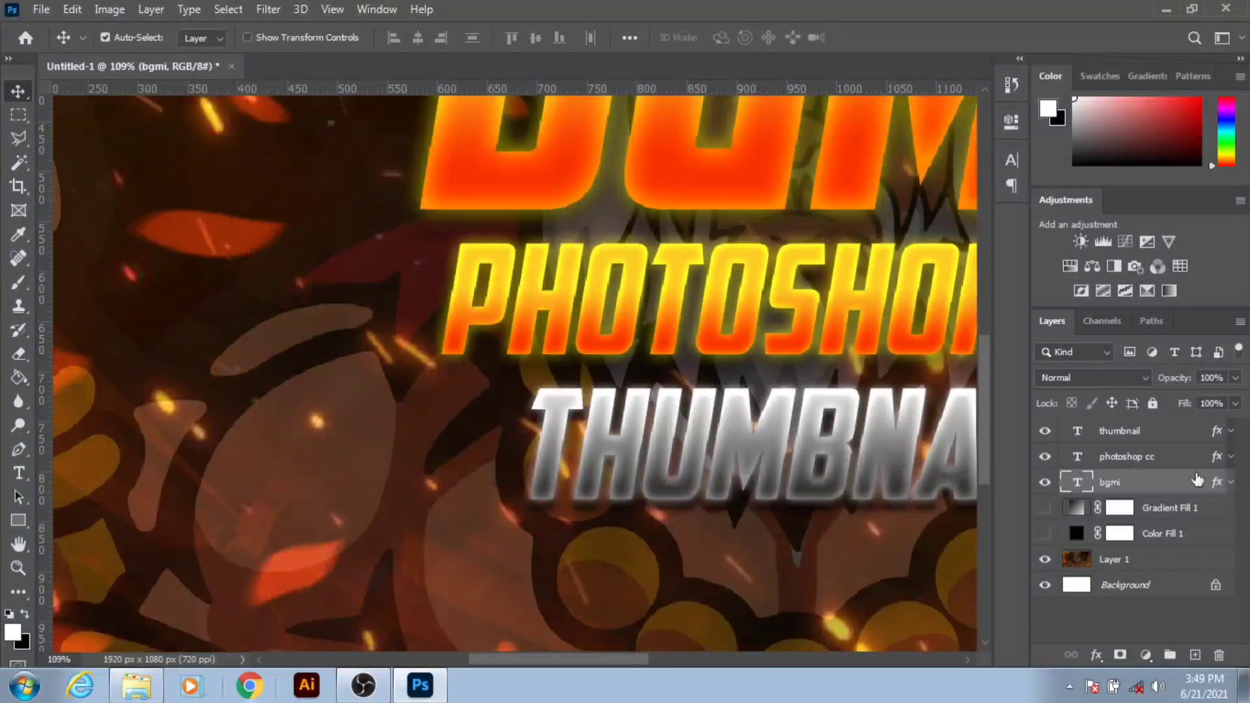
pyautogui.moveTo(735, 225); pyautogui.dragTo(487, 327)
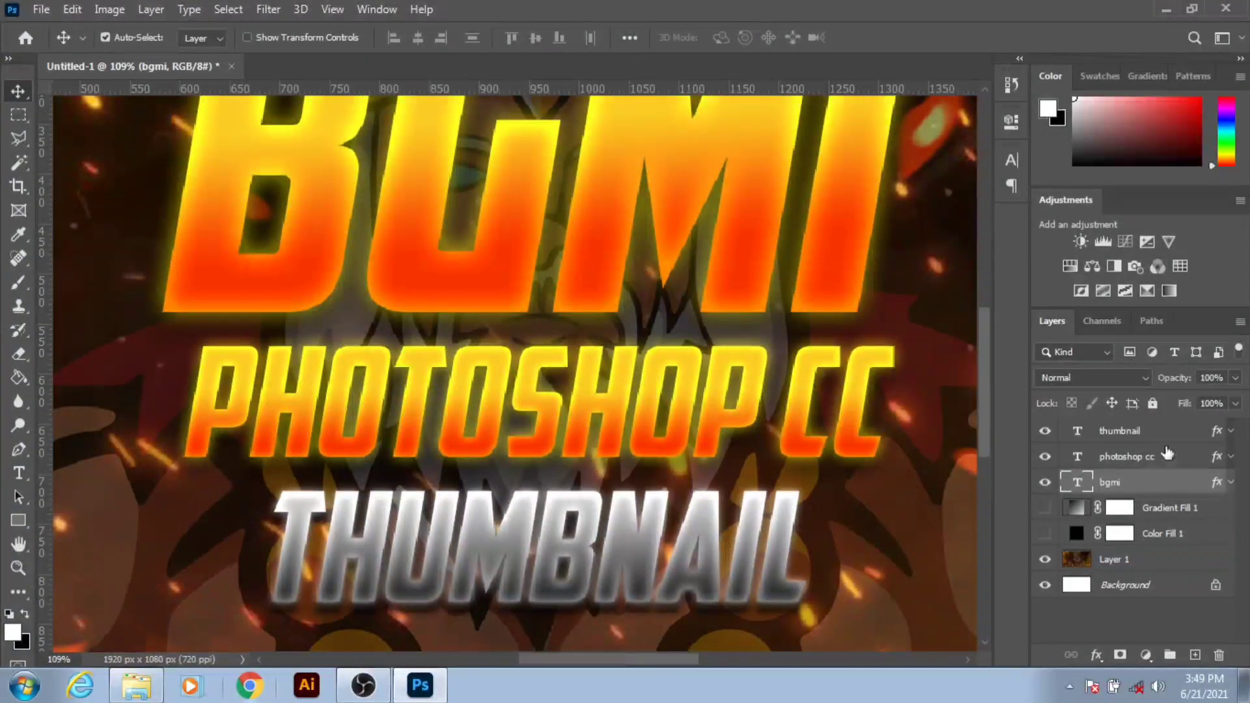
pyautogui.click(1168, 436)
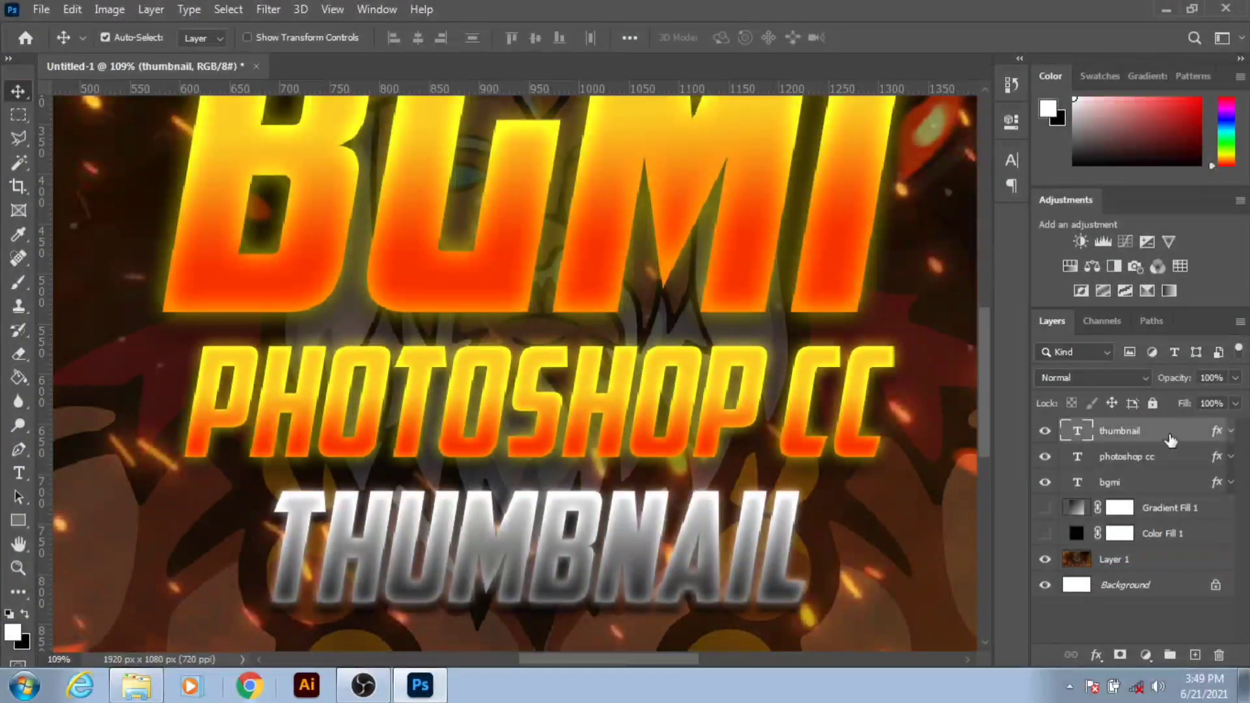
pyautogui.rightClick(1169, 439)
pyautogui.click(1159, 619)
# - Paste the copied silver layer style onto the bgmi layer
pyautogui.click(1155, 485)
pyautogui.rightClick(1156, 485)
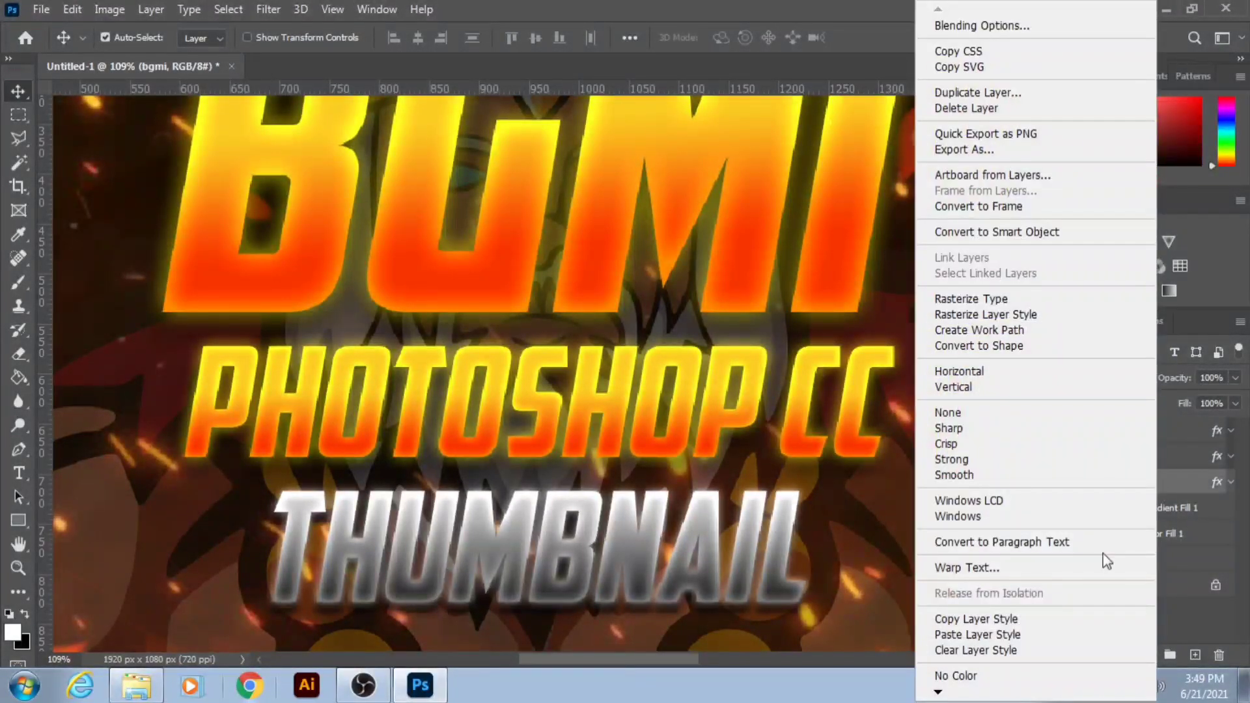
pyautogui.click(1015, 635)
pyautogui.scroll(3, 709, 420)
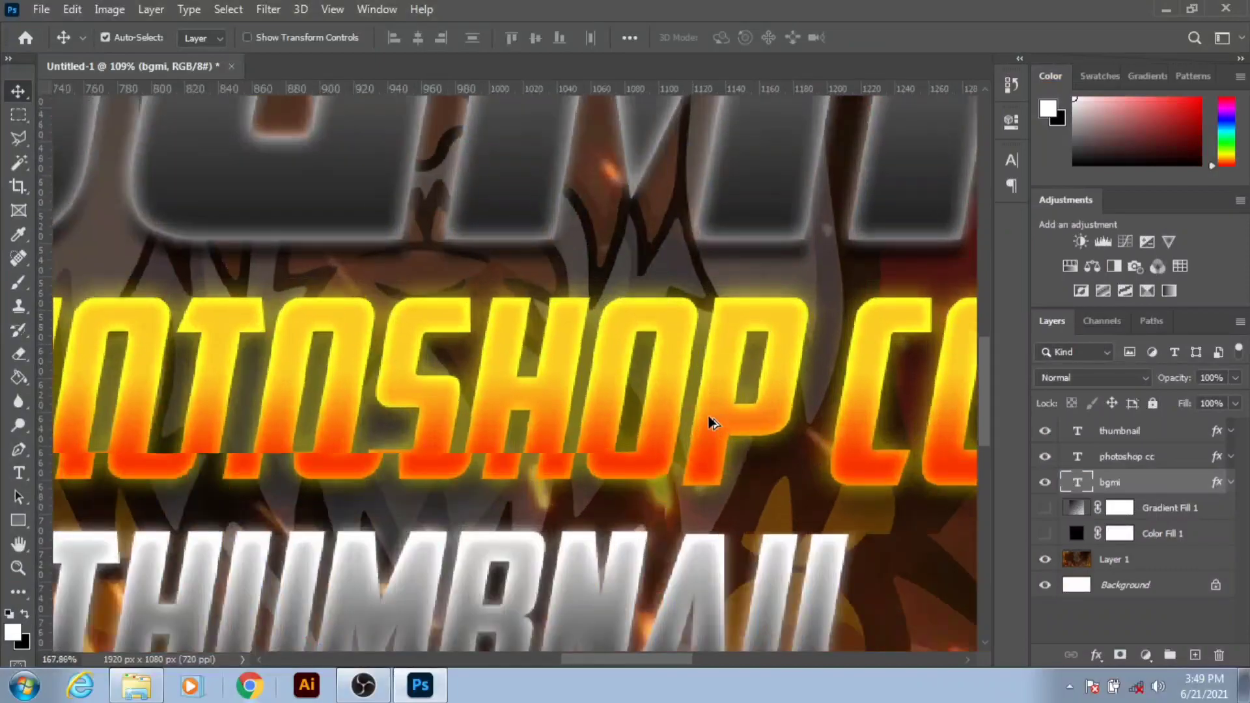
pyautogui.scroll(-3, 713, 422)
pyautogui.scroll(-1, 697, 449)
pyautogui.scroll(1, 683, 468)
pyautogui.scroll(2, 668, 493)
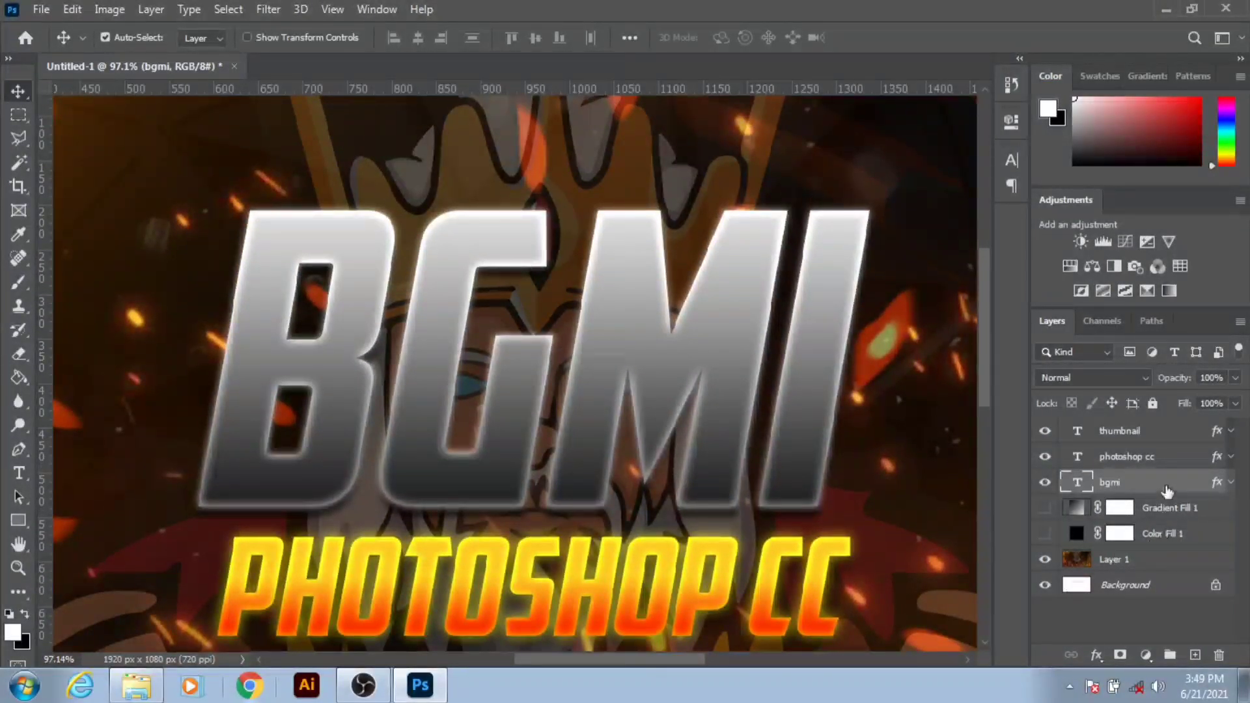
# - Turn on the Color Fill 1 and Gradient Fill 1 layers
pyautogui.doubleClick(1167, 490)
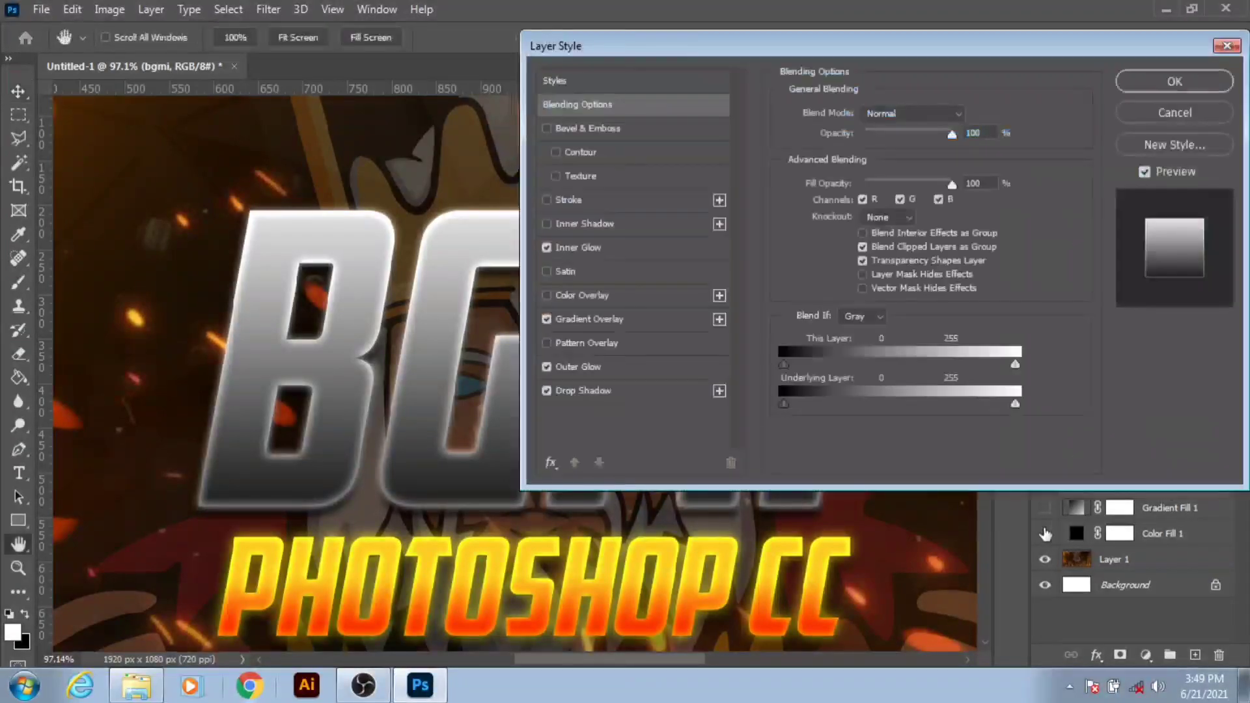
pyautogui.press('Return')
pyautogui.click(1045, 508)
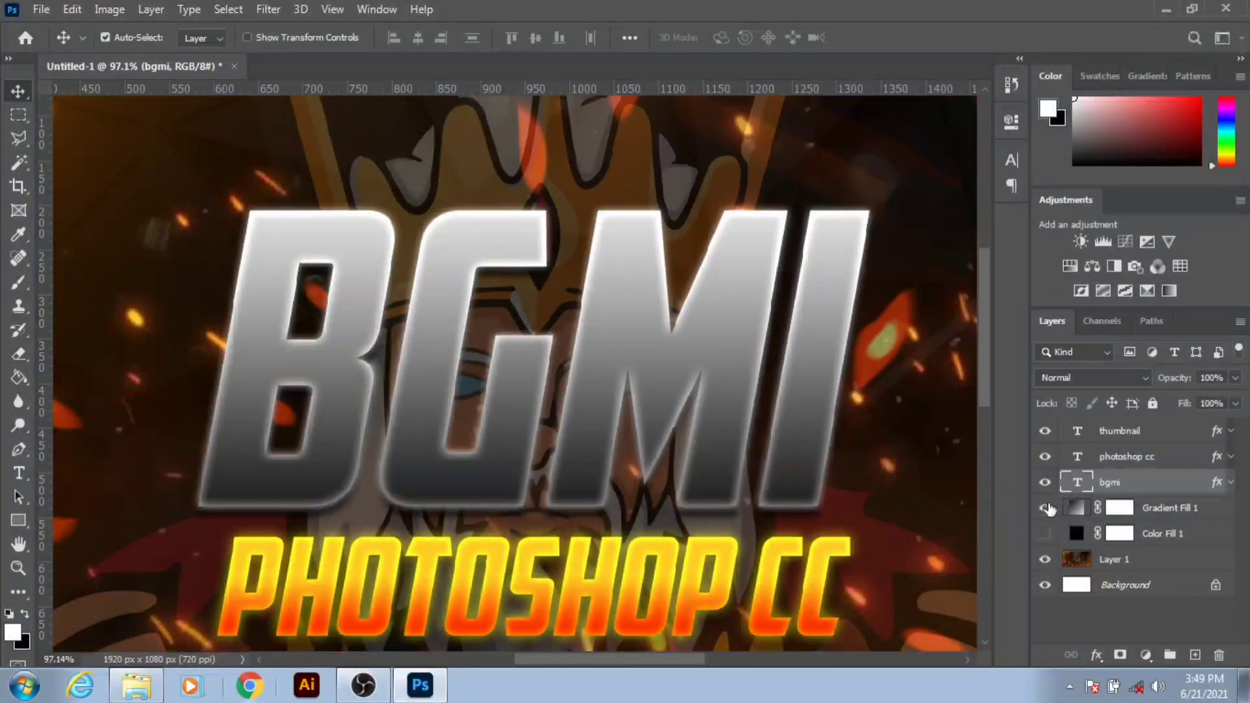
pyautogui.click(1045, 533)
# - Widen BGMI's inner glow to 35 px, enlarge its drop shadow, and adjust outer glow size
pyautogui.doubleClick(1163, 485)
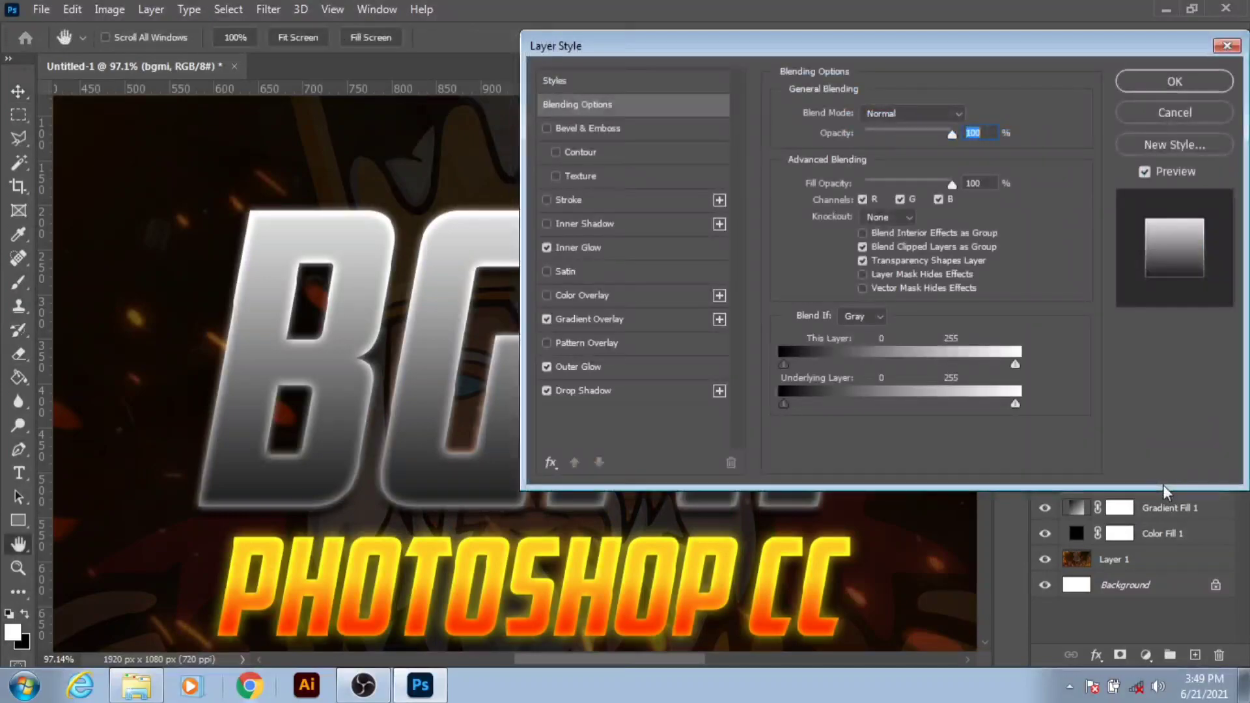
pyautogui.click(573, 248)
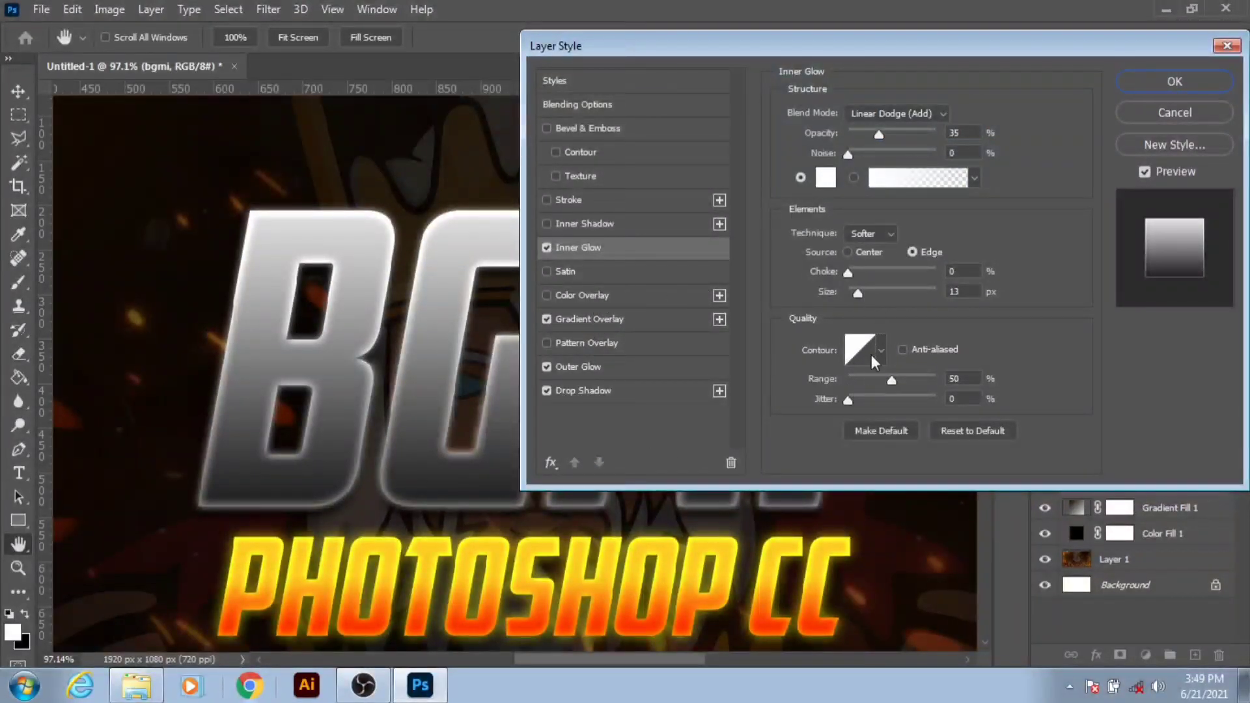
pyautogui.moveTo(858, 293); pyautogui.dragTo(866, 294)
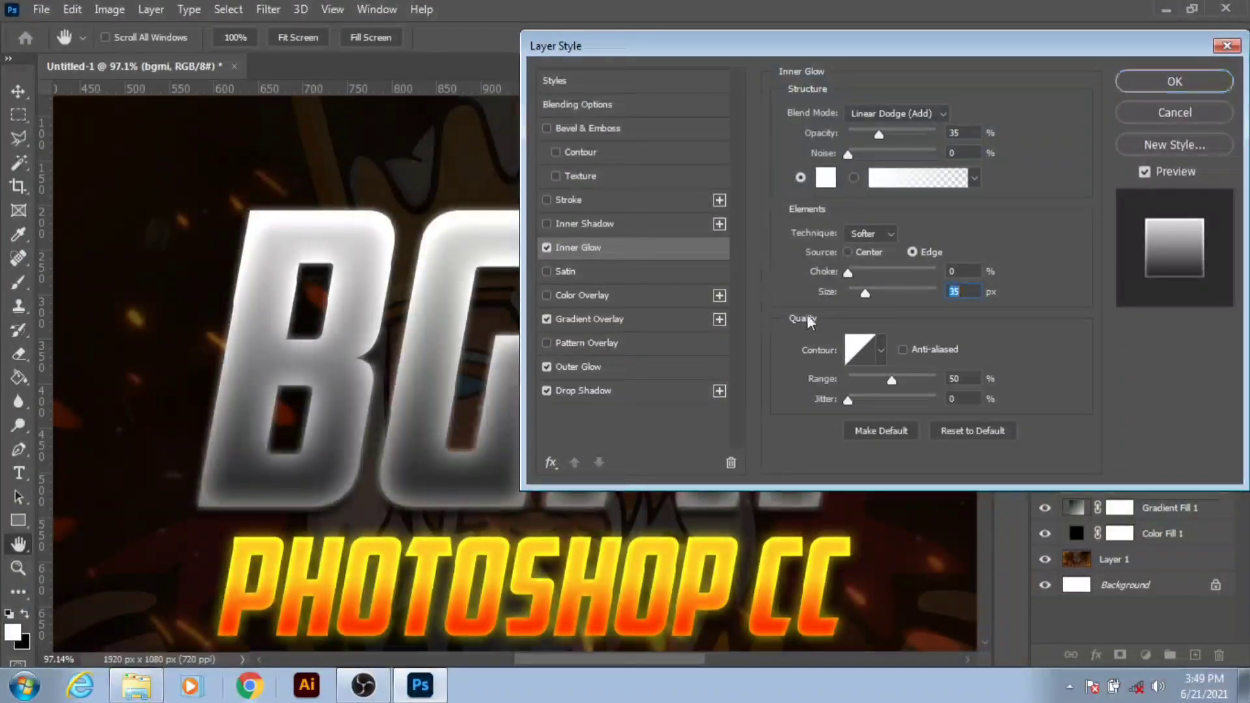
pyautogui.click(586, 391)
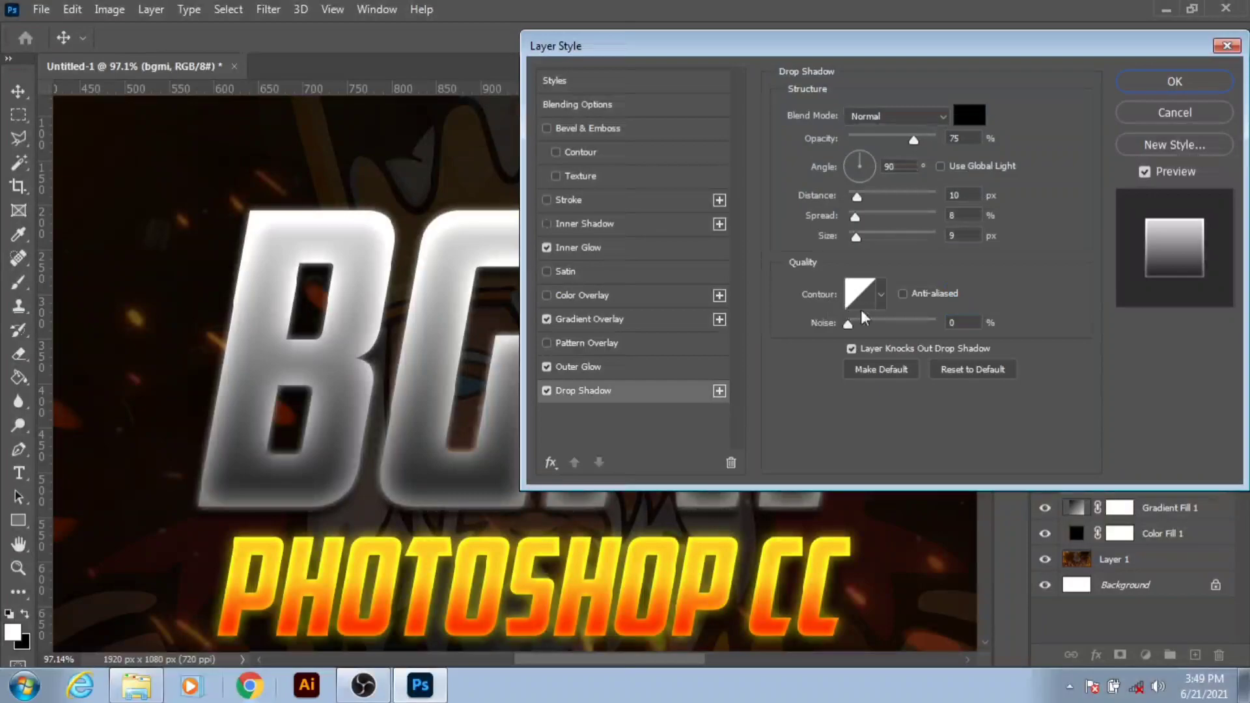
pyautogui.moveTo(857, 238); pyautogui.dragTo(863, 221)
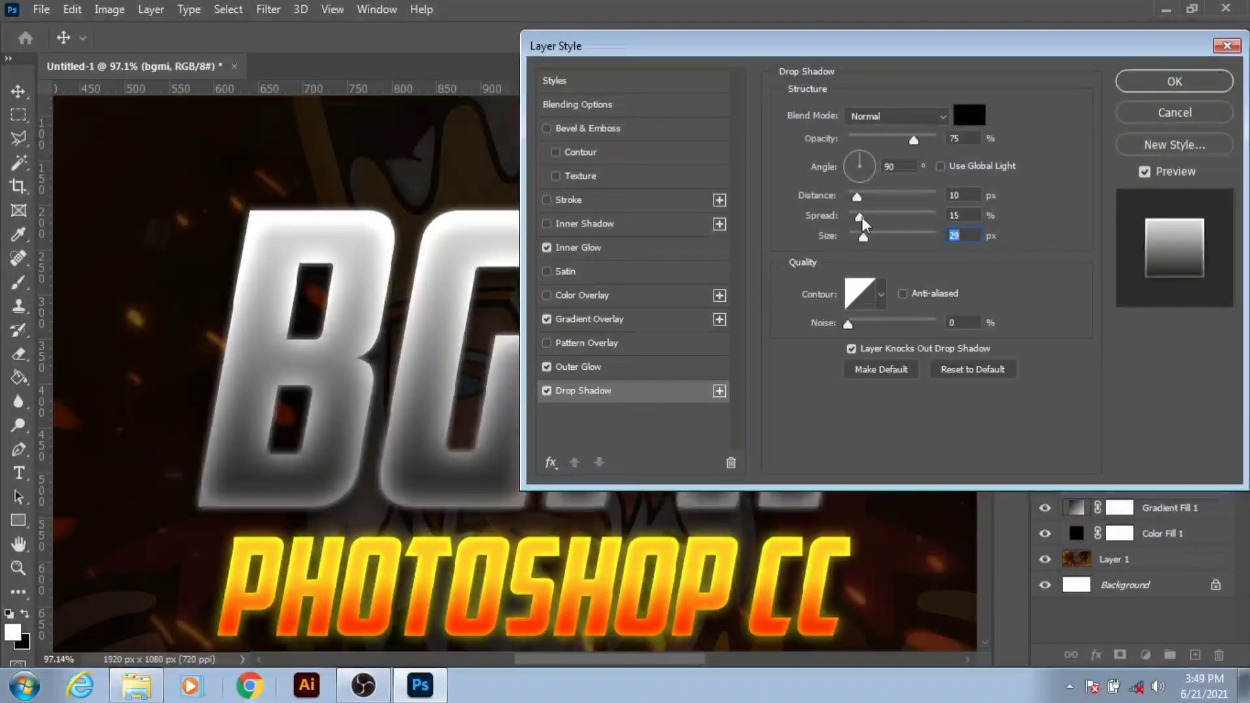
pyautogui.click(863, 217)
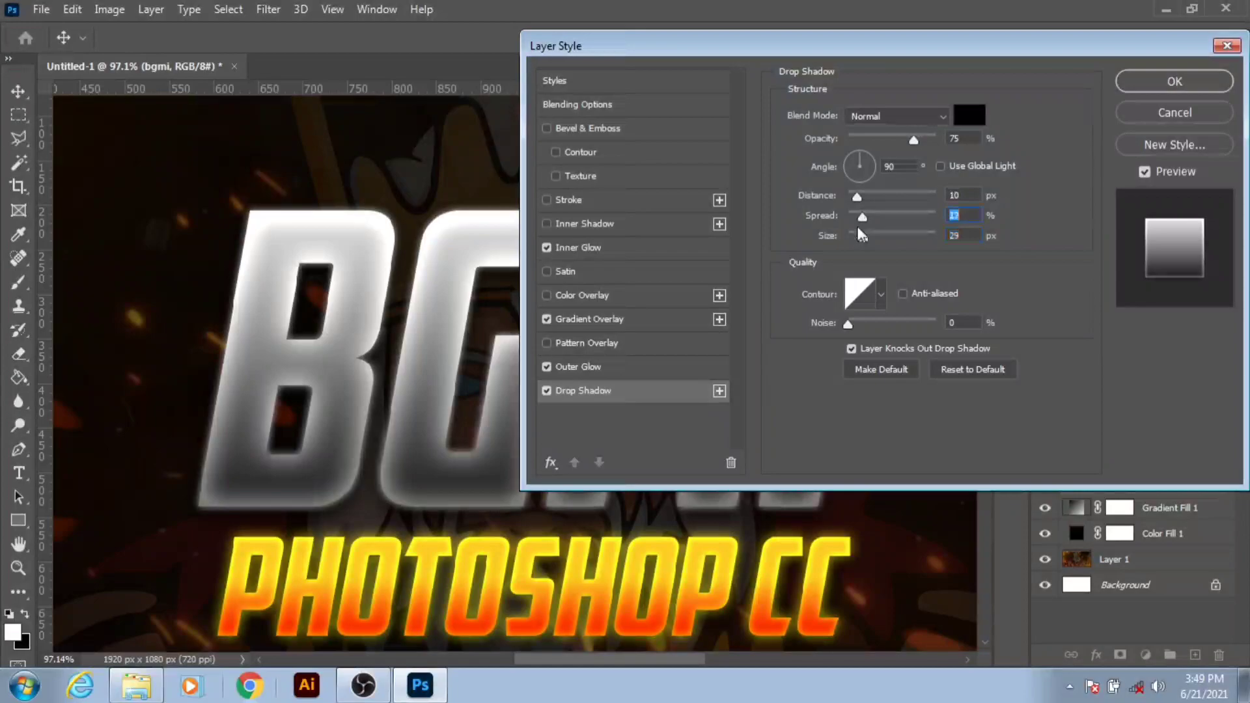
pyautogui.click(578, 367)
pyautogui.moveTo(857, 274); pyautogui.dragTo(876, 275)
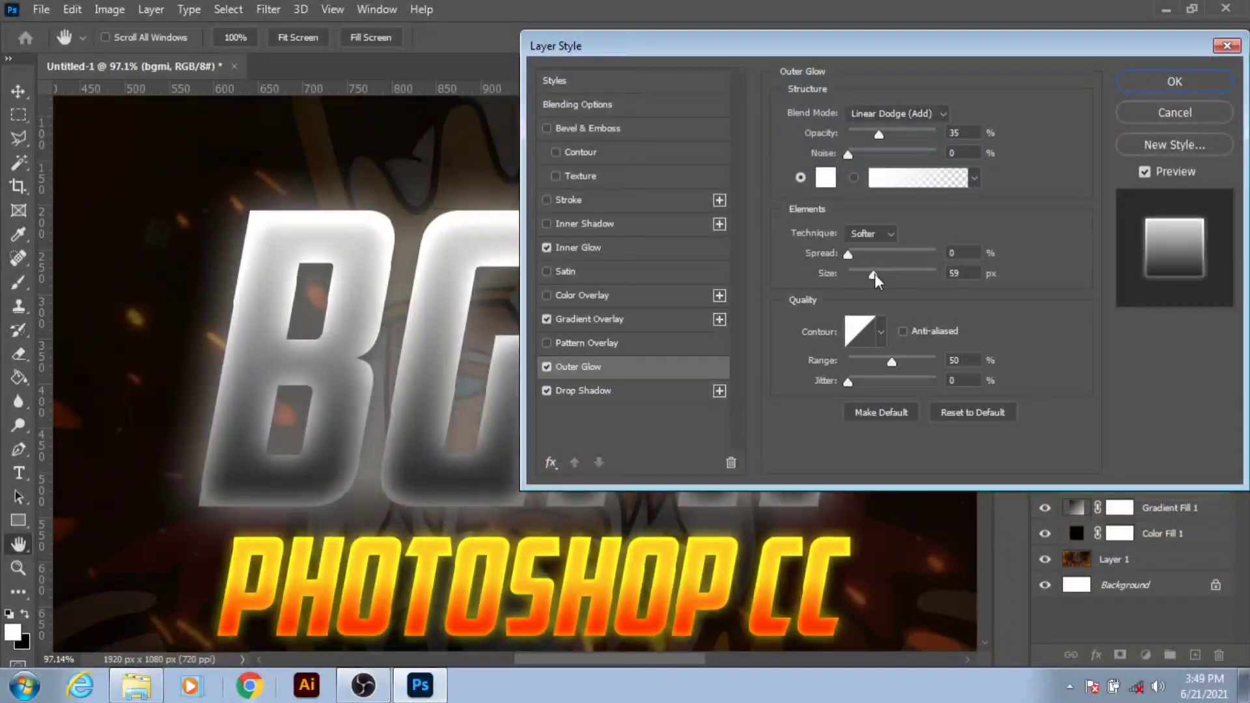
pyautogui.click(1155, 88)
# - Reduce BGMI's outer glow size to about 24 px and apply
pyautogui.hotkey('ctrl', '0')
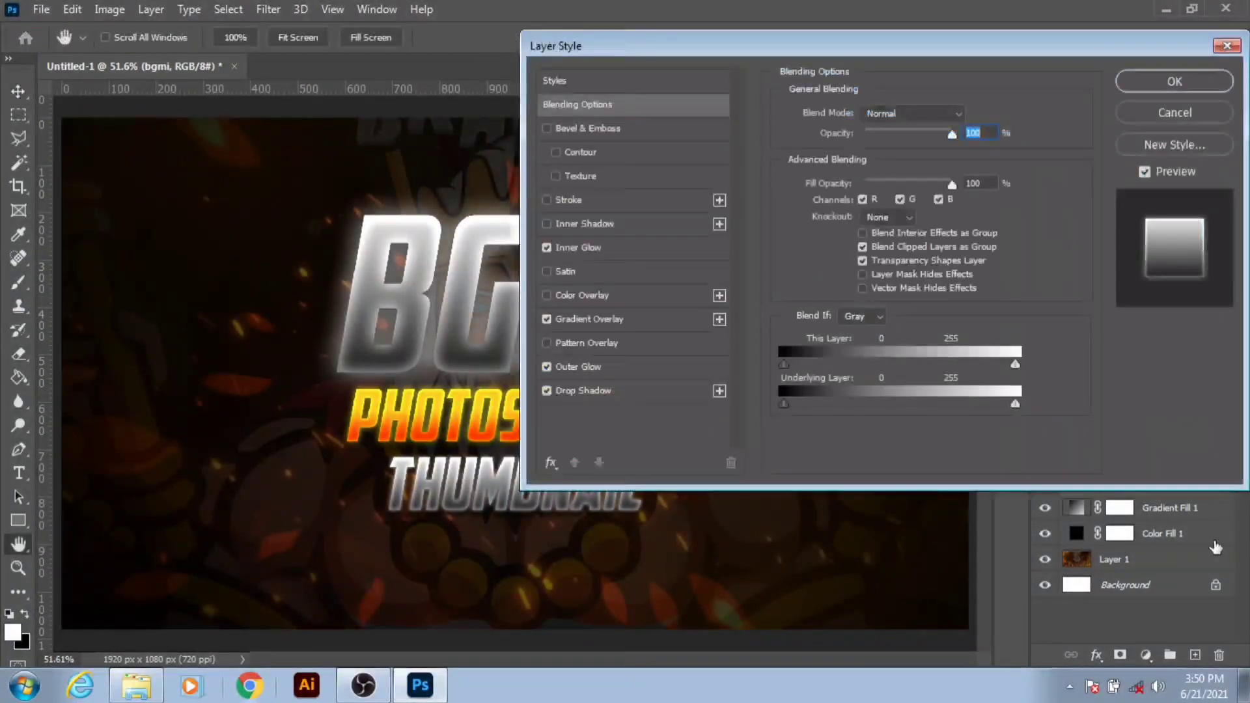
pyautogui.click(716, 366)
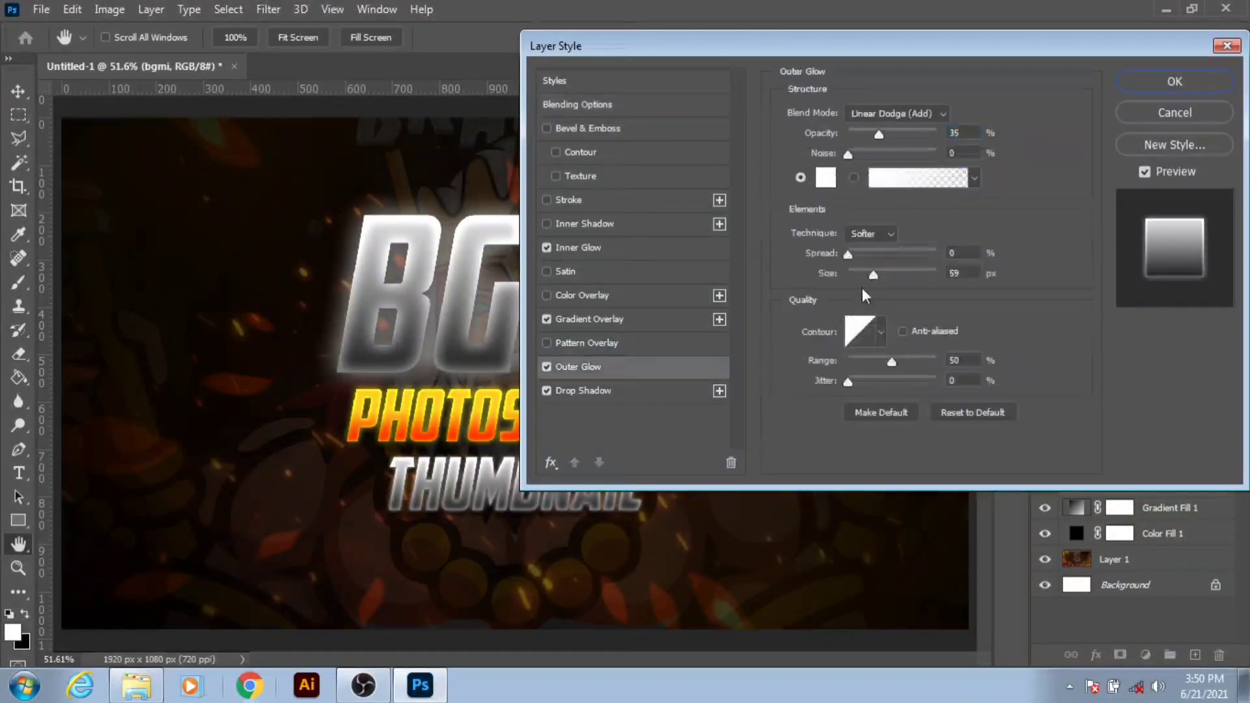
pyautogui.moveTo(874, 276); pyautogui.dragTo(865, 280)
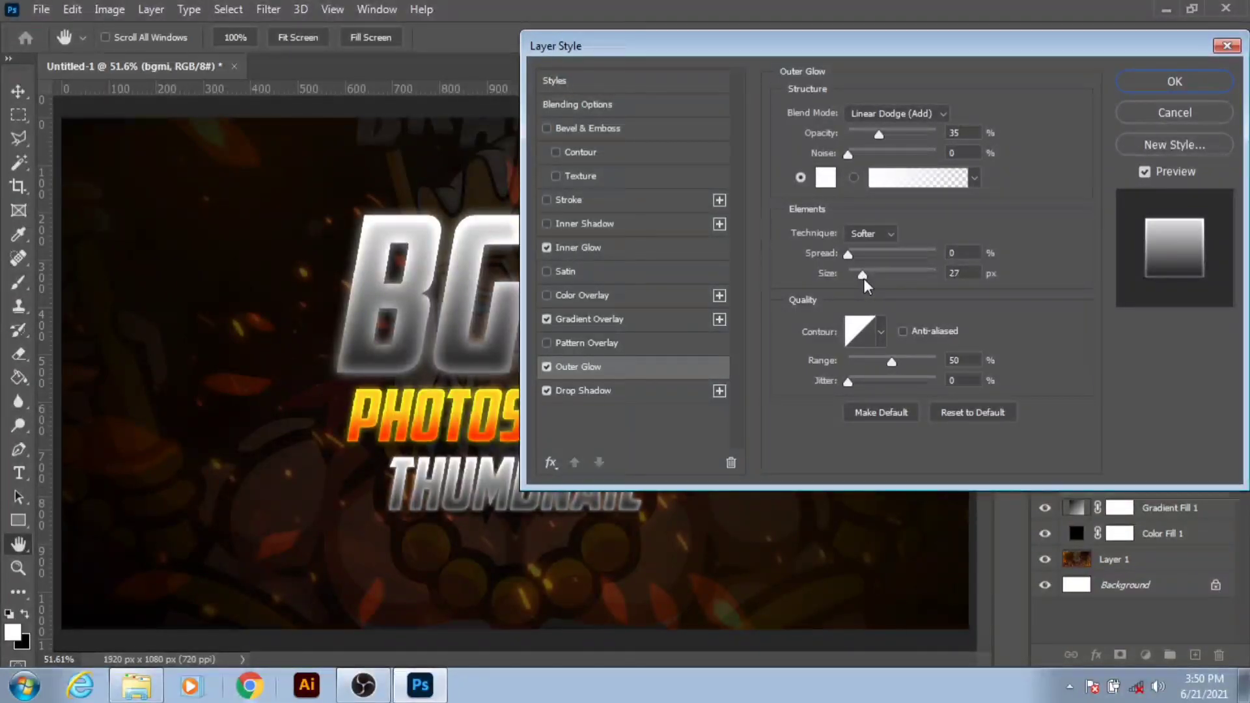
pyautogui.moveTo(862, 278)
pyautogui.mouseDown()
pyautogui.moveTo(838, 278)
pyautogui.moveTo(863, 278)
pyautogui.mouseUp()
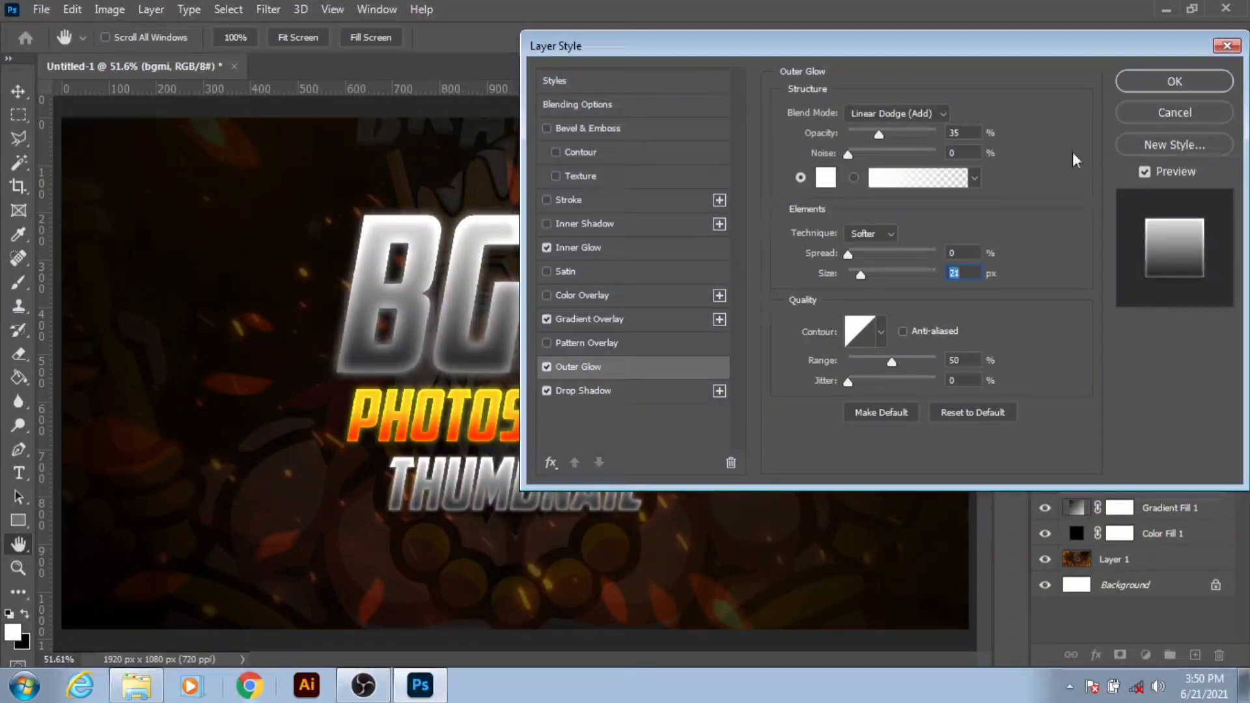
pyautogui.click(1174, 81)
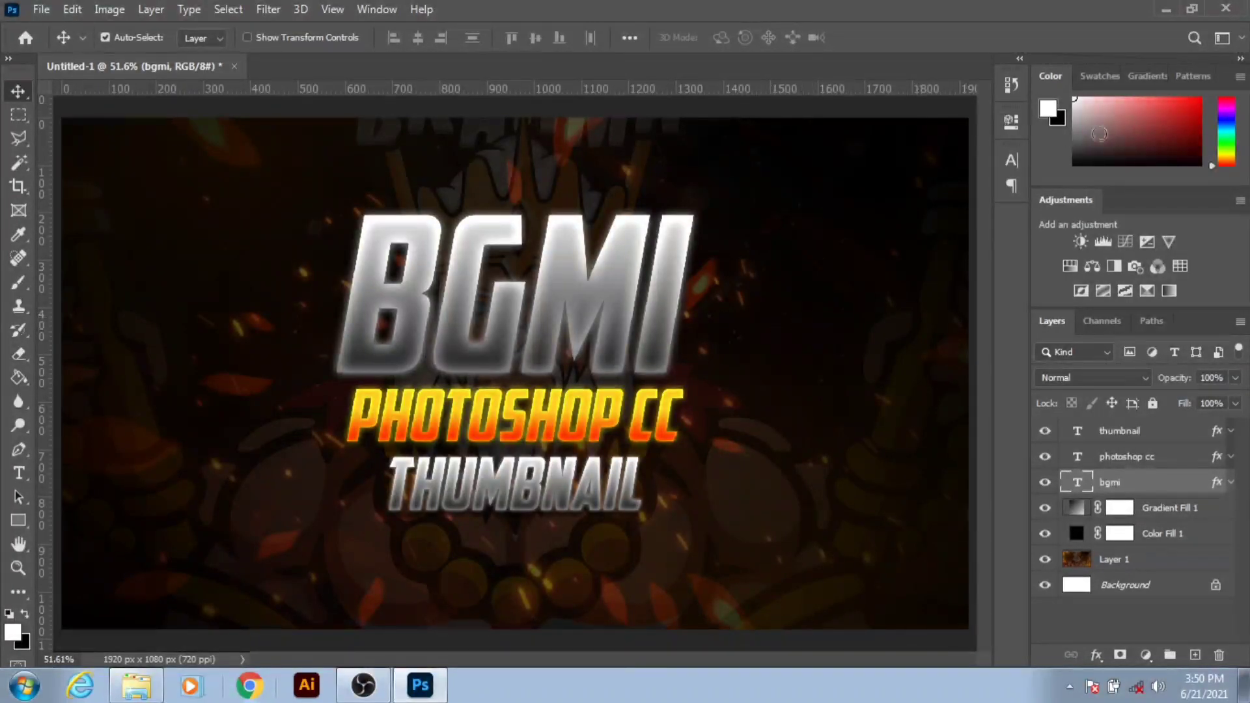
# - Turn off Faux Italic on the BGMI, PHOTOSHOP CC and THUMBNAIL text layers
pyautogui.click(1011, 160)
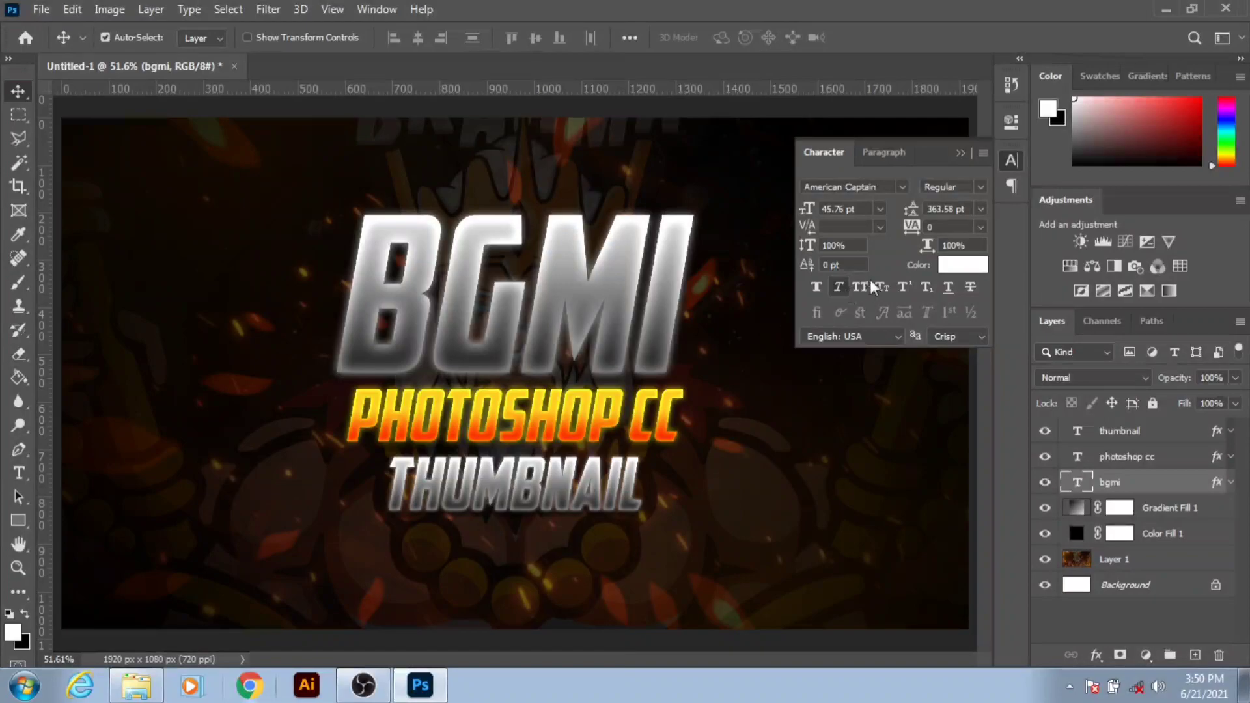
pyautogui.click(843, 288)
pyautogui.click(1154, 463)
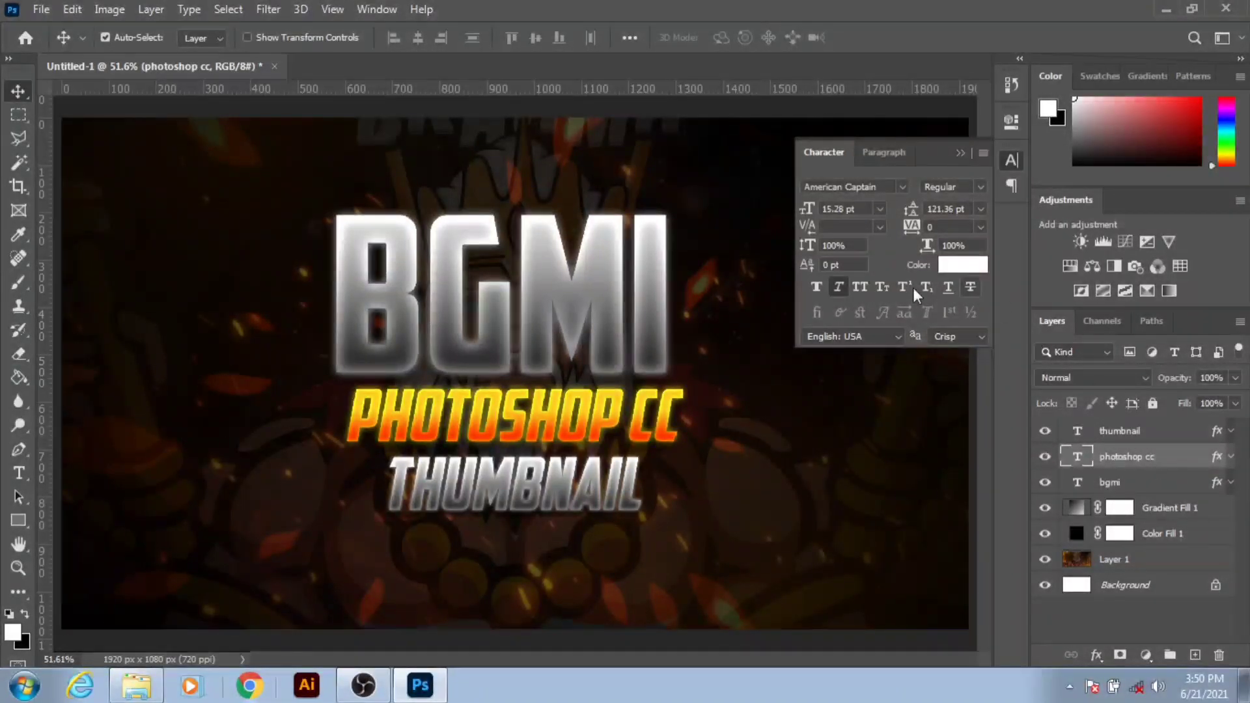
pyautogui.click(838, 287)
pyautogui.click(1151, 425)
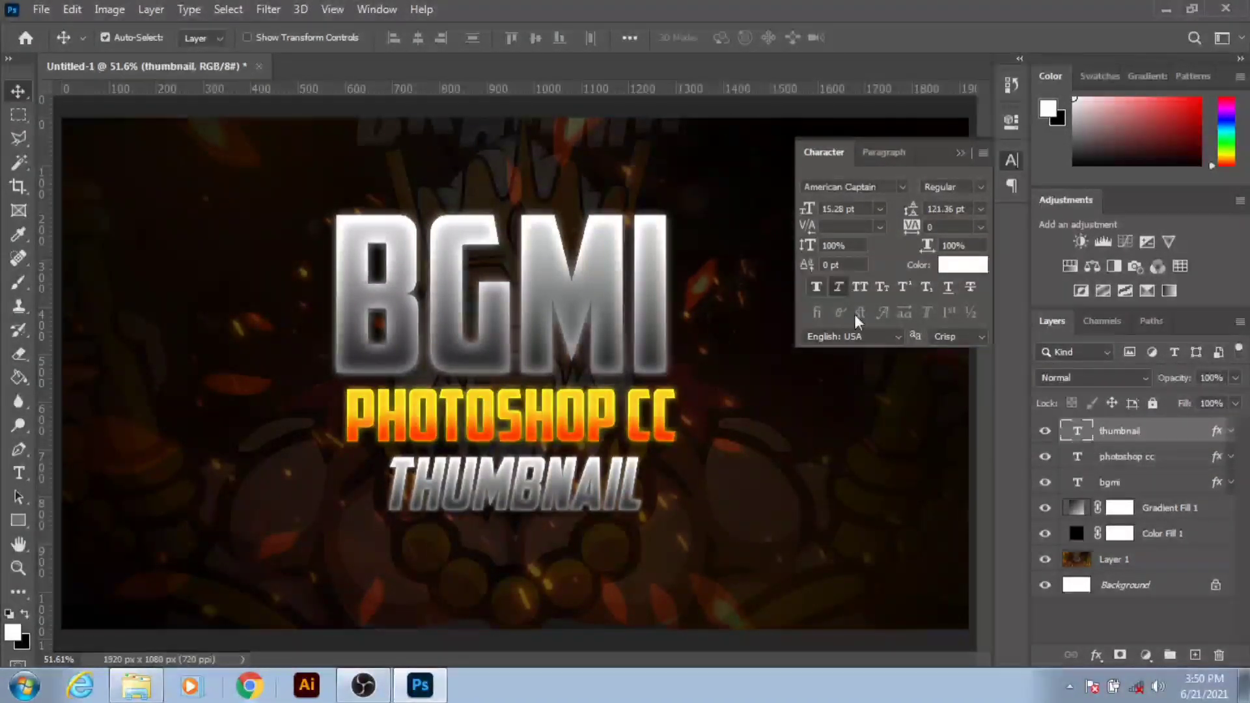
pyautogui.click(838, 288)
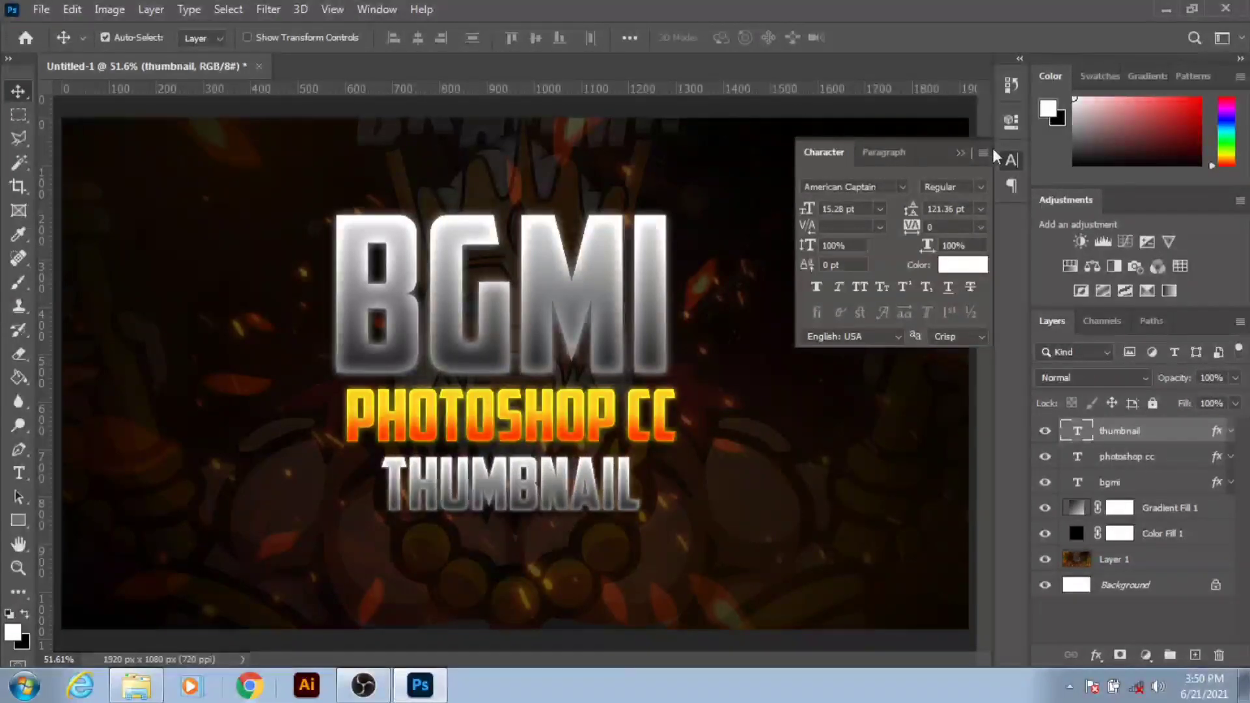
pyautogui.click(960, 154)
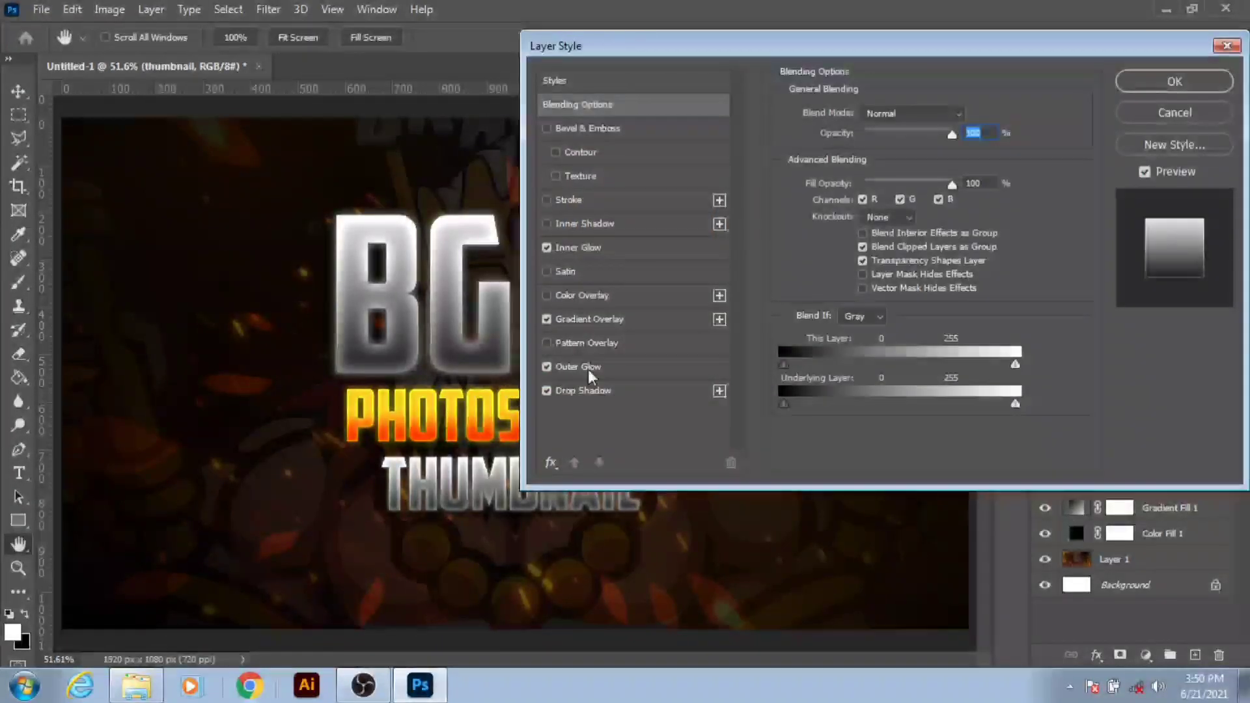
# - Review the outer glow settings and leave the photoshop cc layer name unchanged
pyautogui.click(588, 369)
pyautogui.click(1226, 45)
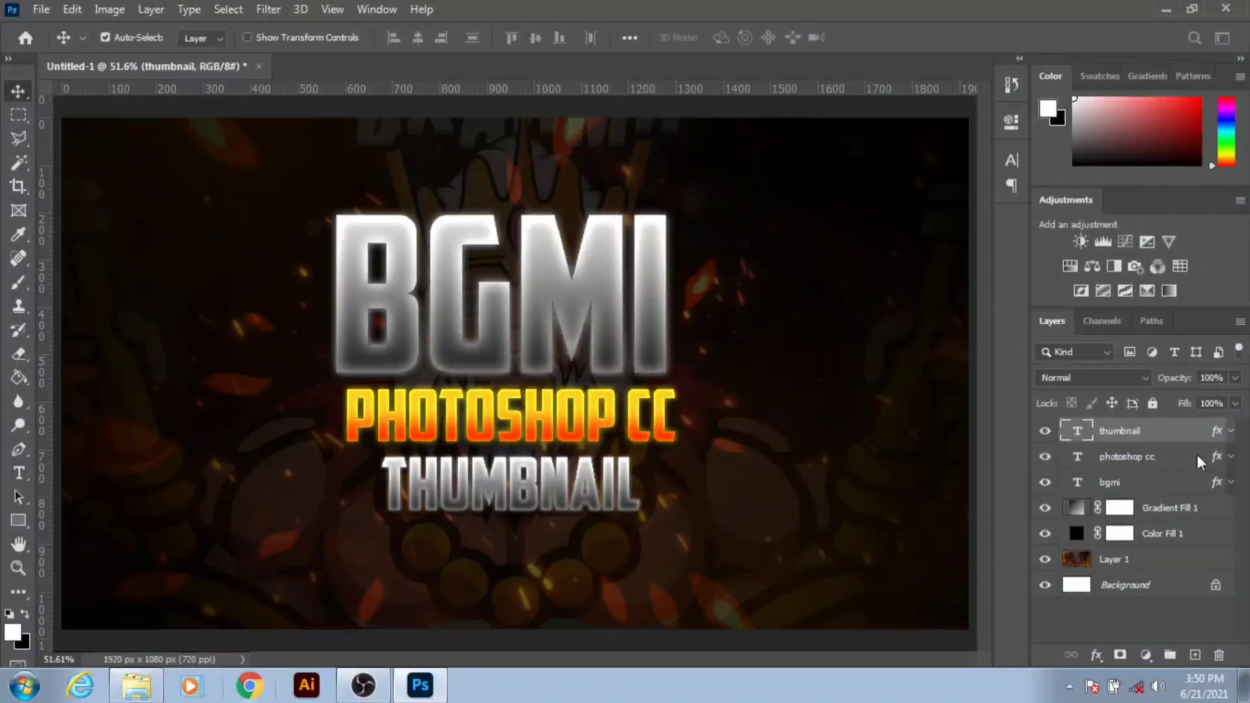
pyautogui.doubleClick(1146, 457)
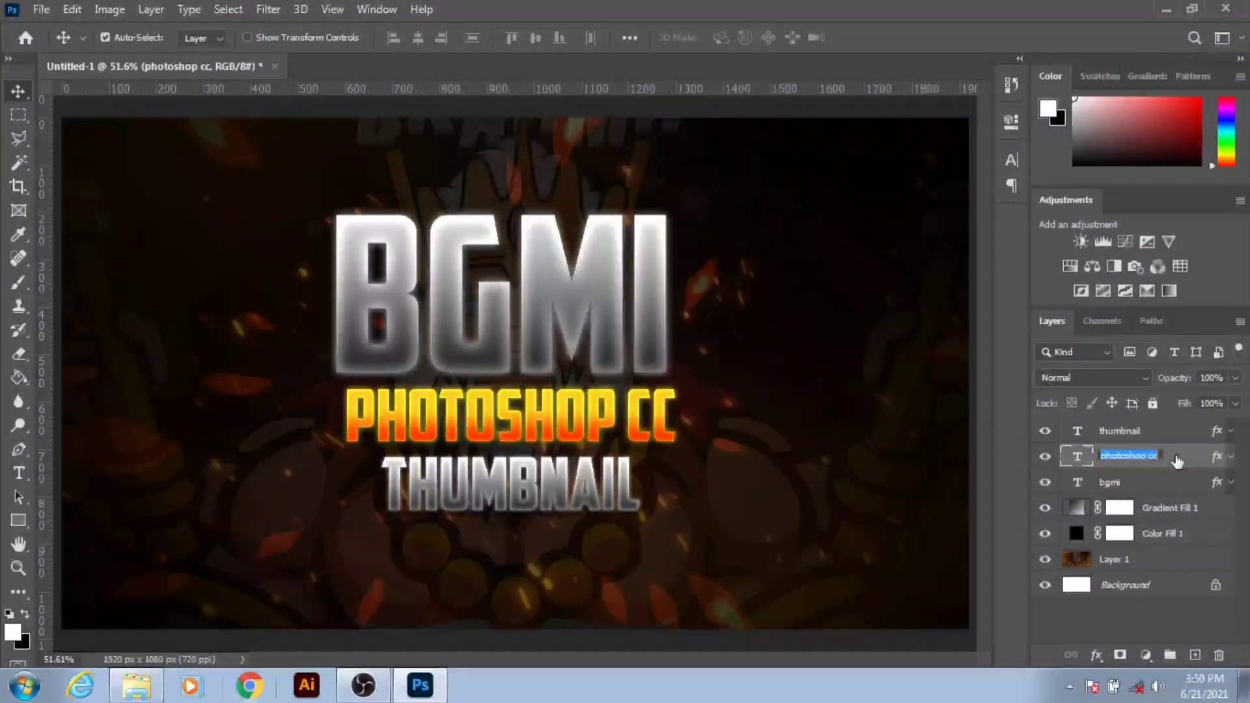
pyautogui.press('Return')
pyautogui.hotkey('ctrl', 't')
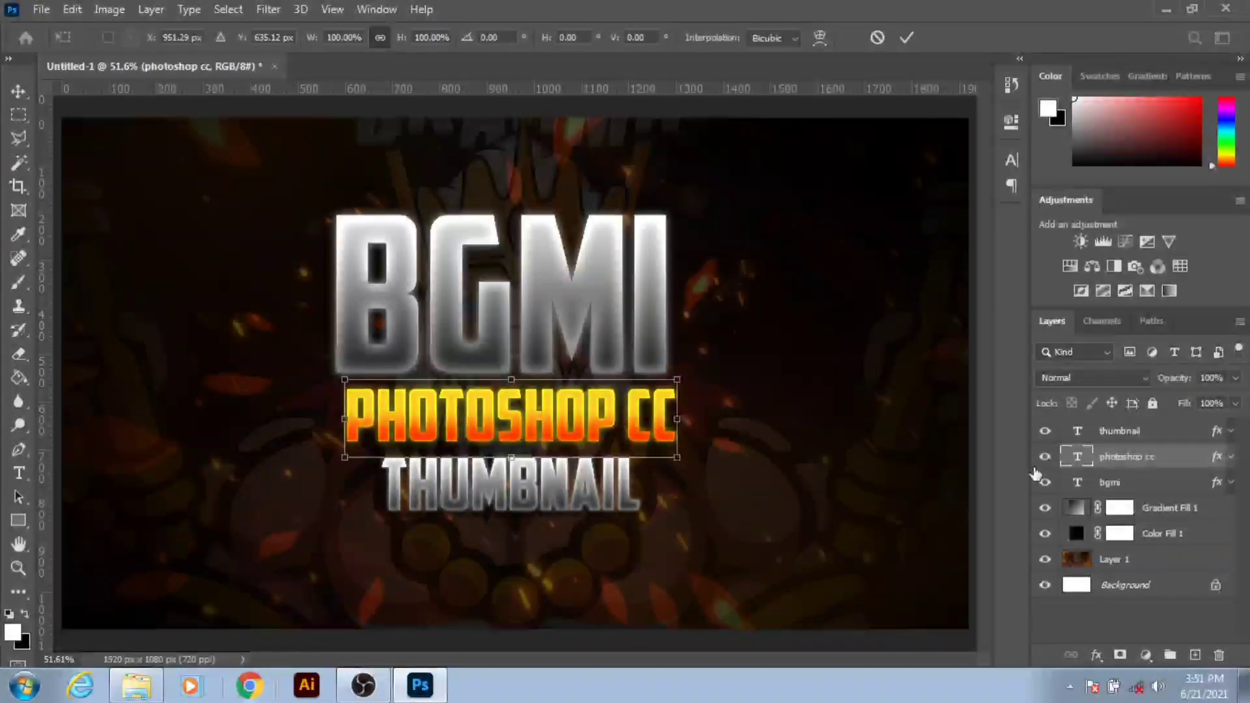
pyautogui.moveTo(677, 457)
pyautogui.mouseDown()
pyautogui.moveTo(835, 500)
pyautogui.moveTo(884, 248)
pyautogui.mouseUp()
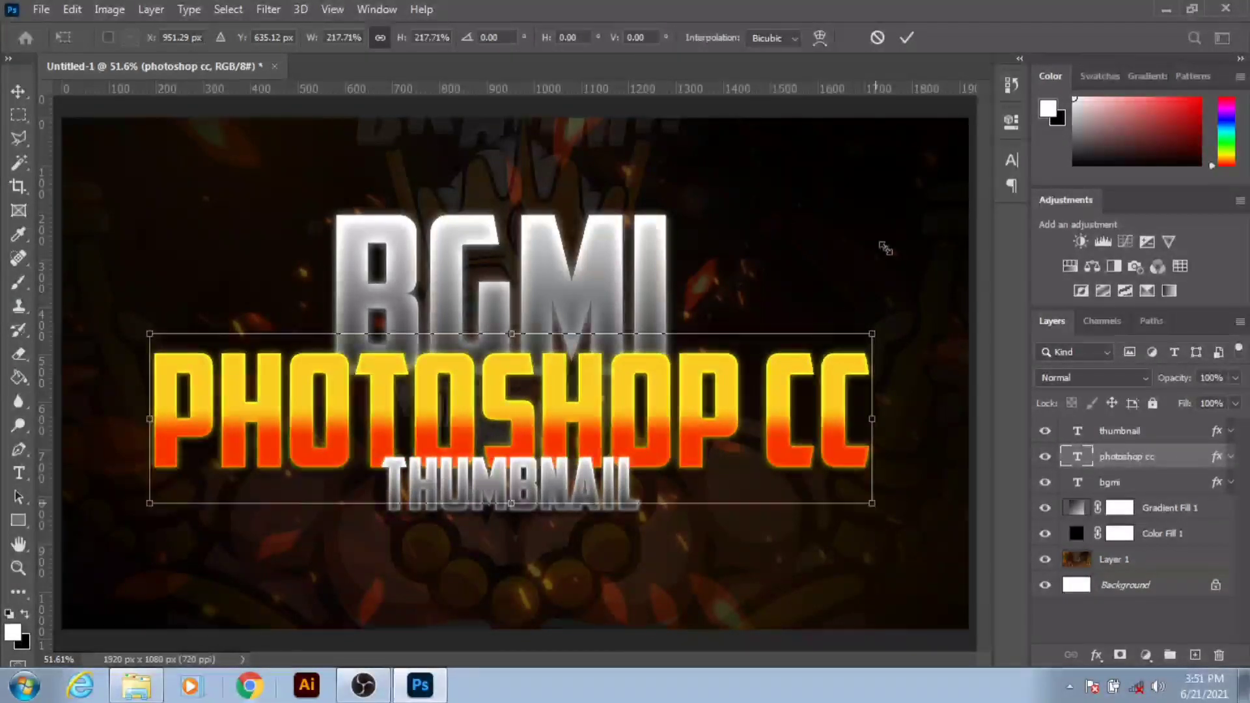
pyautogui.click(884, 37)
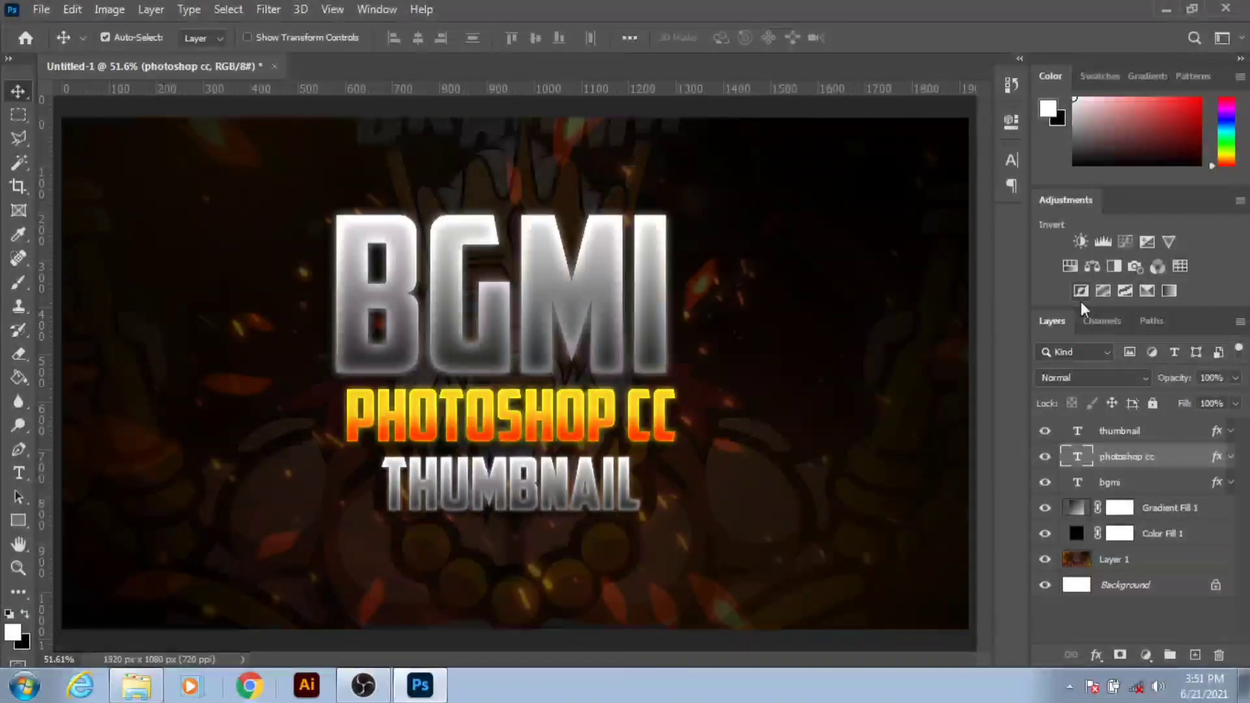
# - Group the three text layers, cancelling a stray transform and undoing an extra group
pyautogui.click(1165, 480)
pyautogui.keyDown('shift'); pyautogui.click(1188, 443); pyautogui.keyUp('shift')
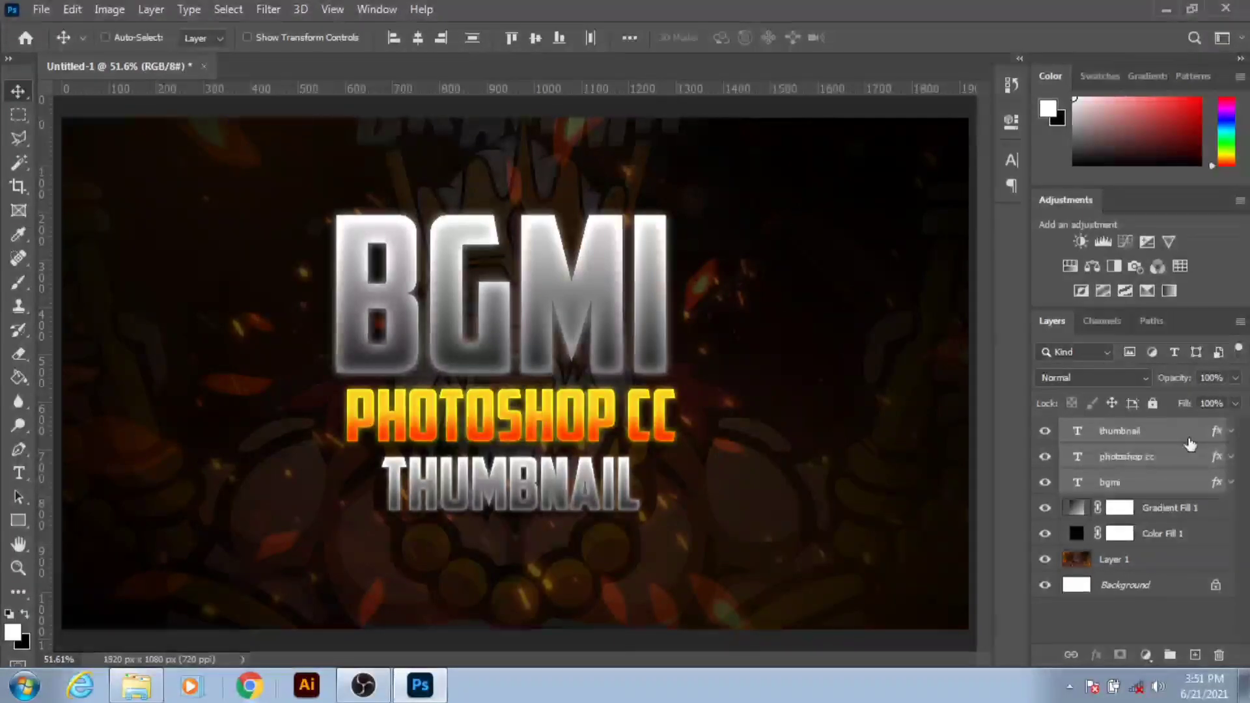
pyautogui.hotkey('ctrl', 'g')
pyautogui.hotkey('ctrl', 't')
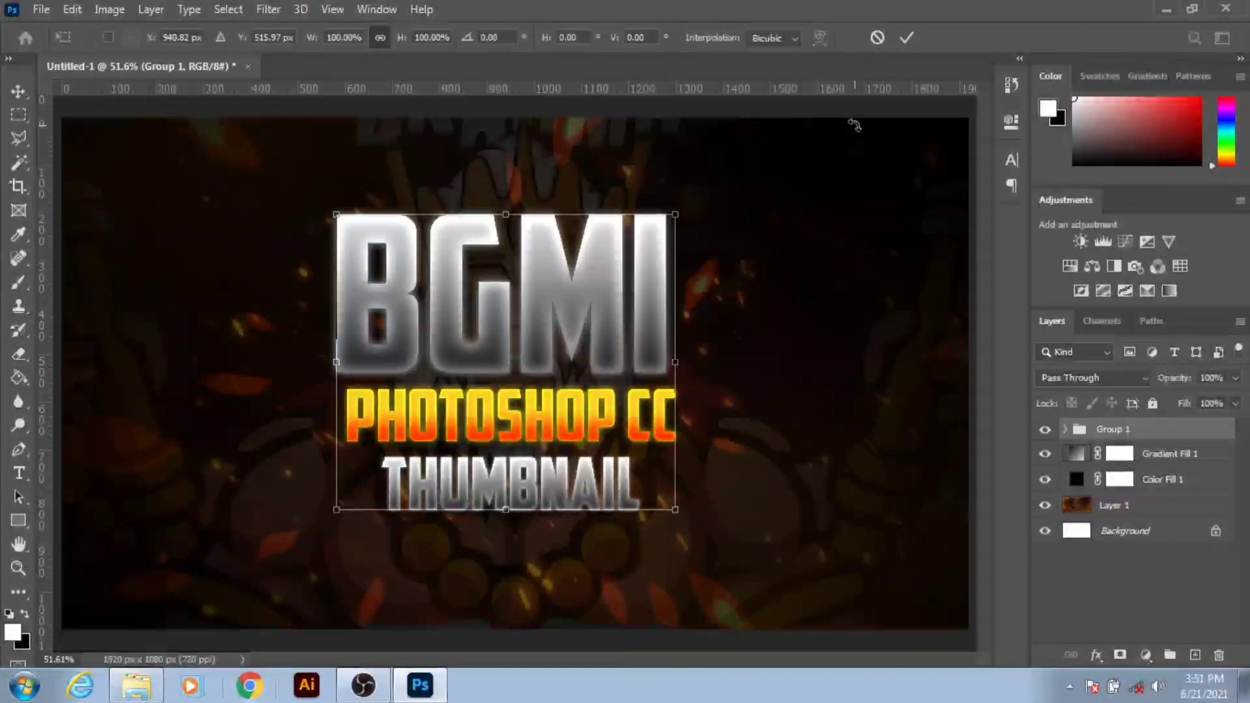
pyautogui.click(877, 40)
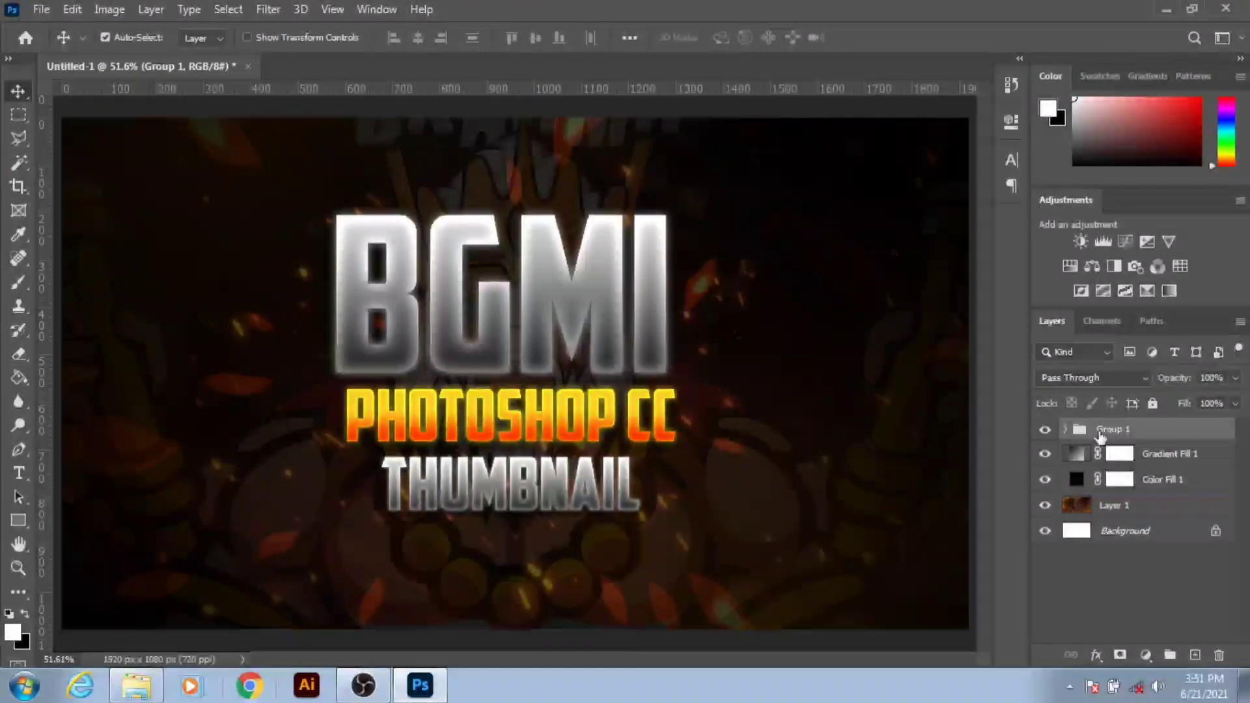
pyautogui.hotkey('ctrl', 'g')
pyautogui.hotkey('ctrl', 'z')
# - Move the three text layers out of Group 1 and delete the empty group
pyautogui.click(1066, 429)
pyautogui.click(1136, 456)
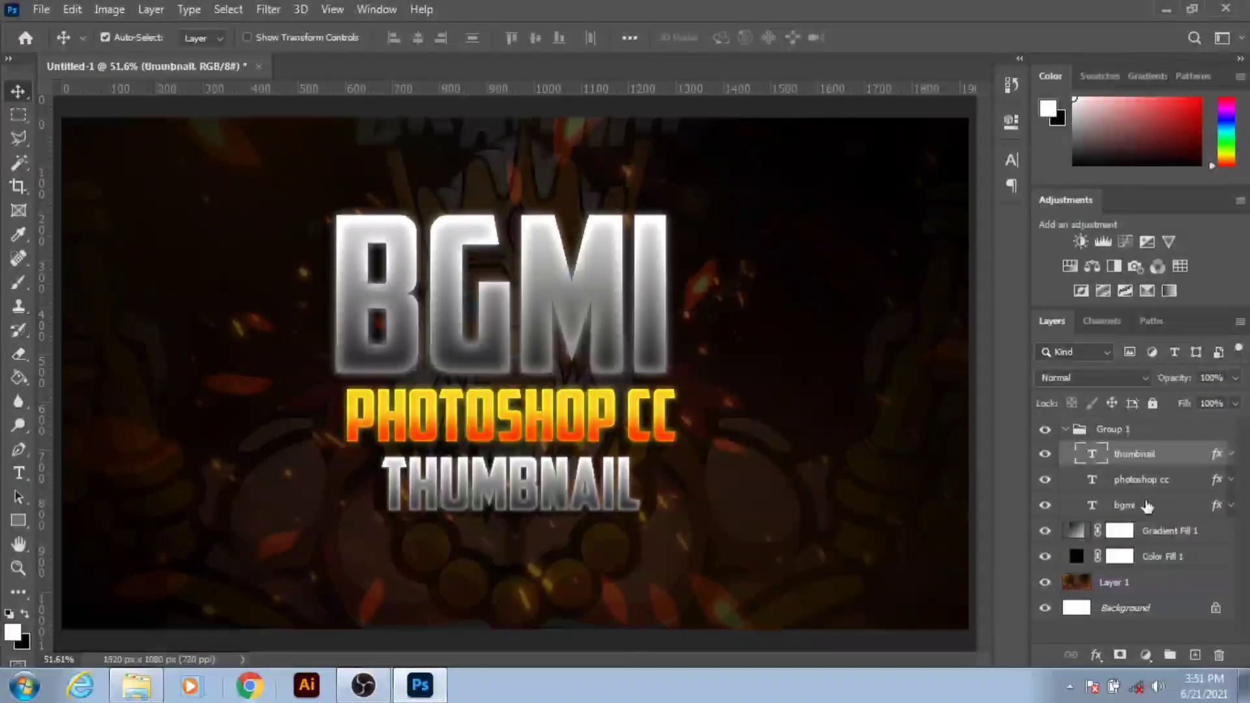
pyautogui.keyDown('shift'); pyautogui.click(1145, 505); pyautogui.keyUp('shift')
pyautogui.moveTo(1149, 501); pyautogui.dragTo(1148, 420)
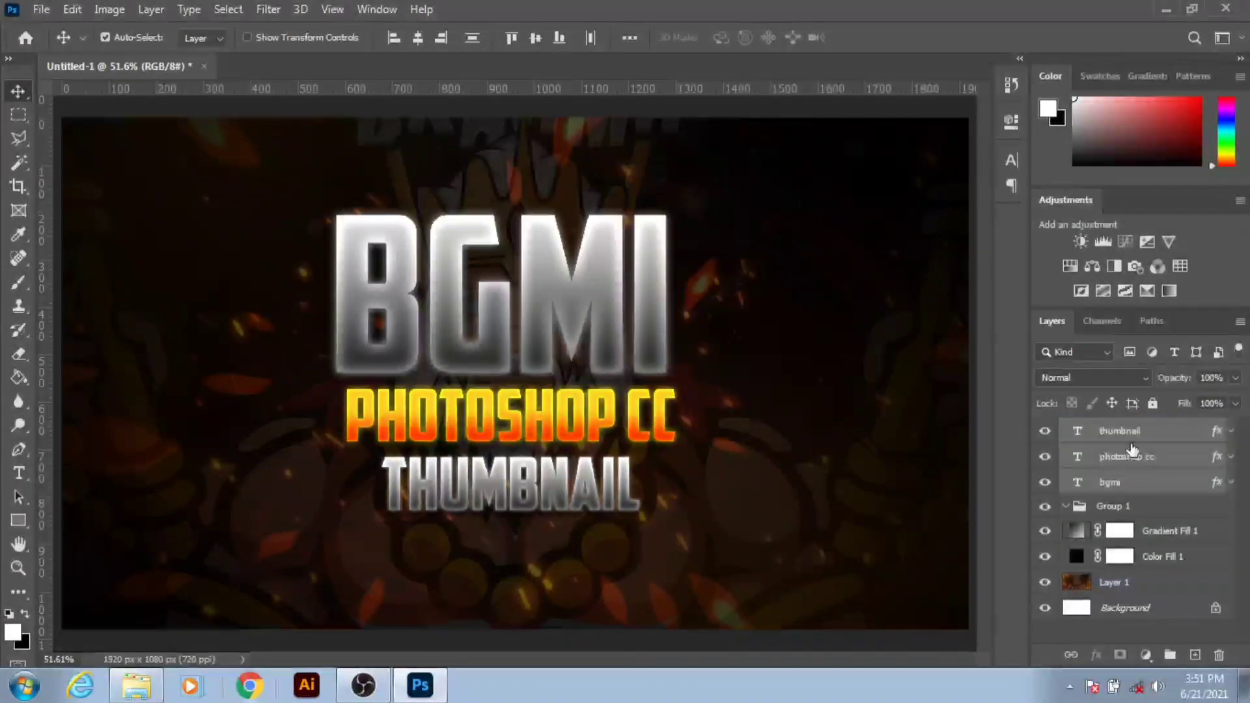
pyautogui.click(1121, 510)
pyautogui.press('Delete')
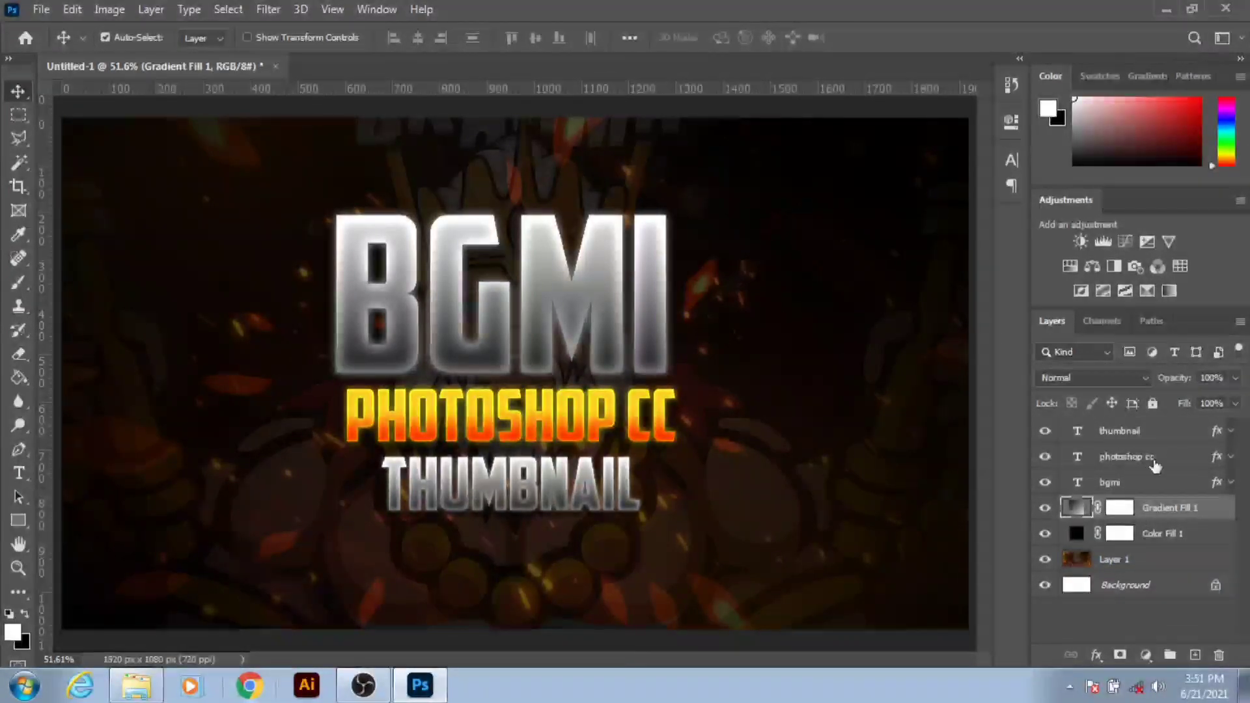
# - Reselect the bgmi, photoshop cc and thumbnail layers and group them with Ctrl+G
pyautogui.hotkey('alt', '.')
pyautogui.keyDown('shift'); pyautogui.click(1137, 487); pyautogui.keyUp('shift')
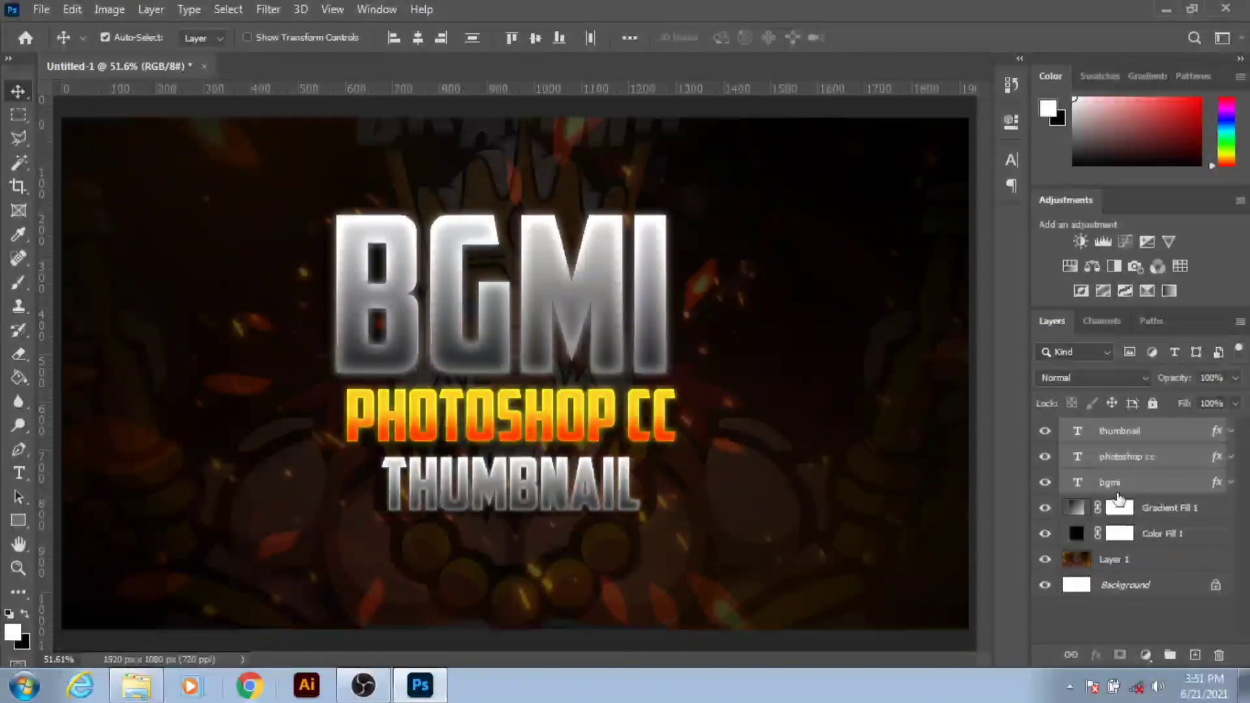
pyautogui.press('ctrl')
pyautogui.hotkey('ctrl', 'g')
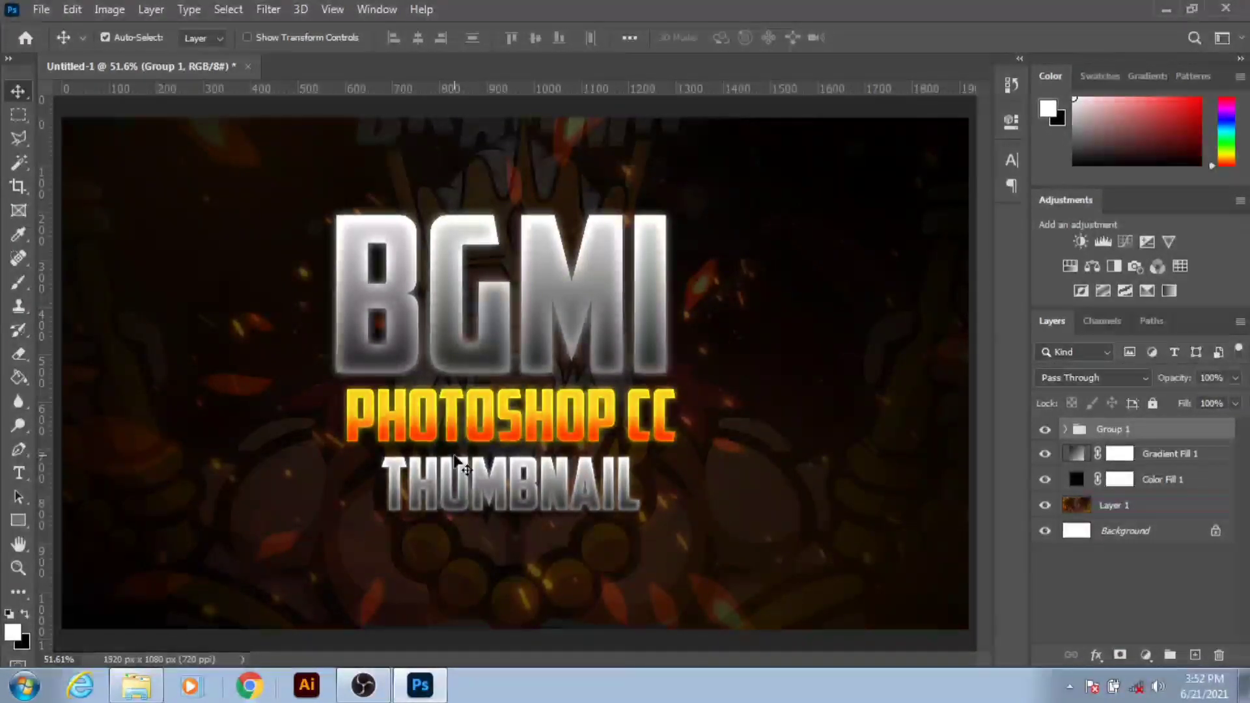
# - Skew the Group 1 title into a forward slant and enlarge it to about 127.56% width
pyautogui.hotkey('ctrl', 't')
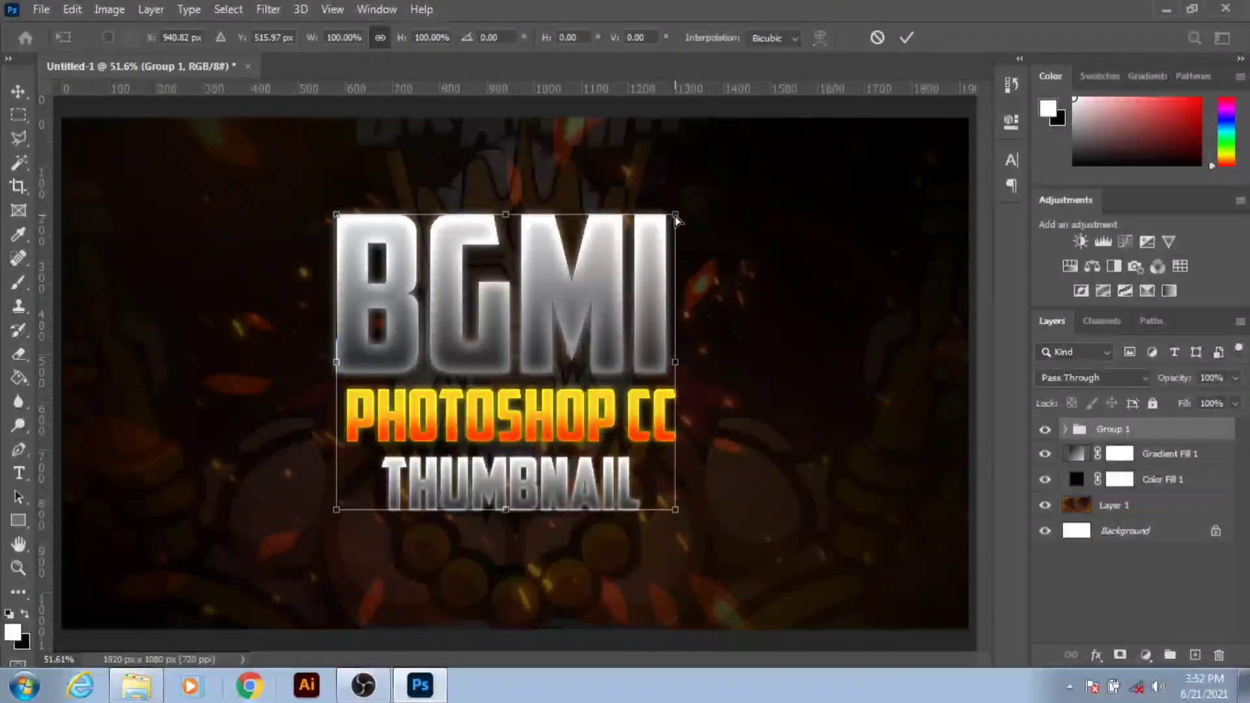
pyautogui.moveTo(675, 222)
pyautogui.mouseDown()
pyautogui.moveTo(734, 216)
pyautogui.moveTo(432, 251)
pyautogui.moveTo(761, 233)
pyautogui.moveTo(735, 236)
pyautogui.mouseUp()
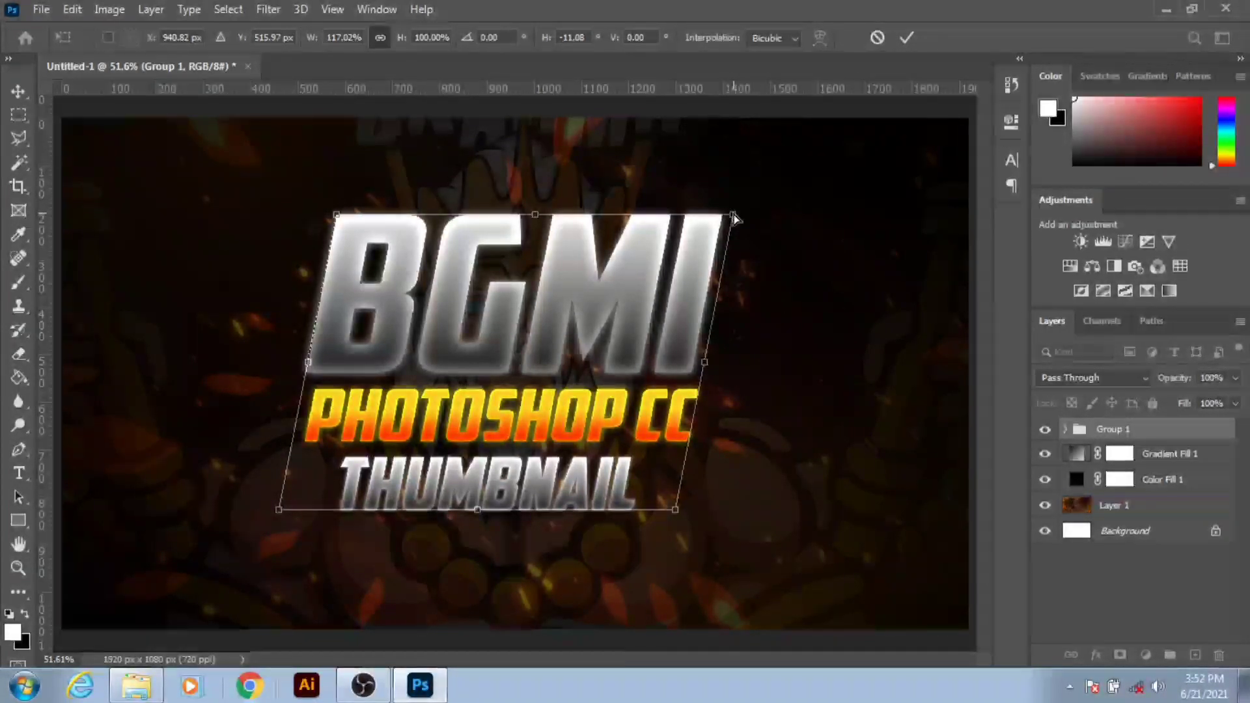
pyautogui.moveTo(734, 216); pyautogui.dragTo(581, 228)
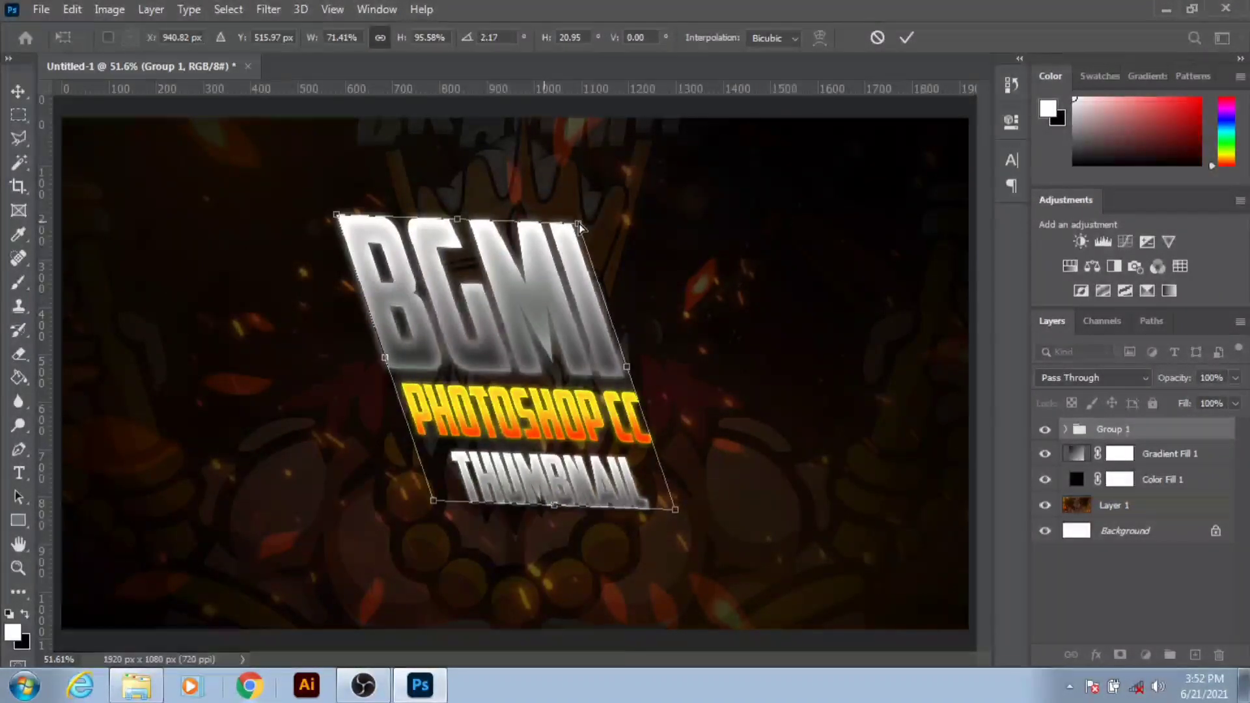
pyautogui.moveTo(580, 227); pyautogui.dragTo(780, 230)
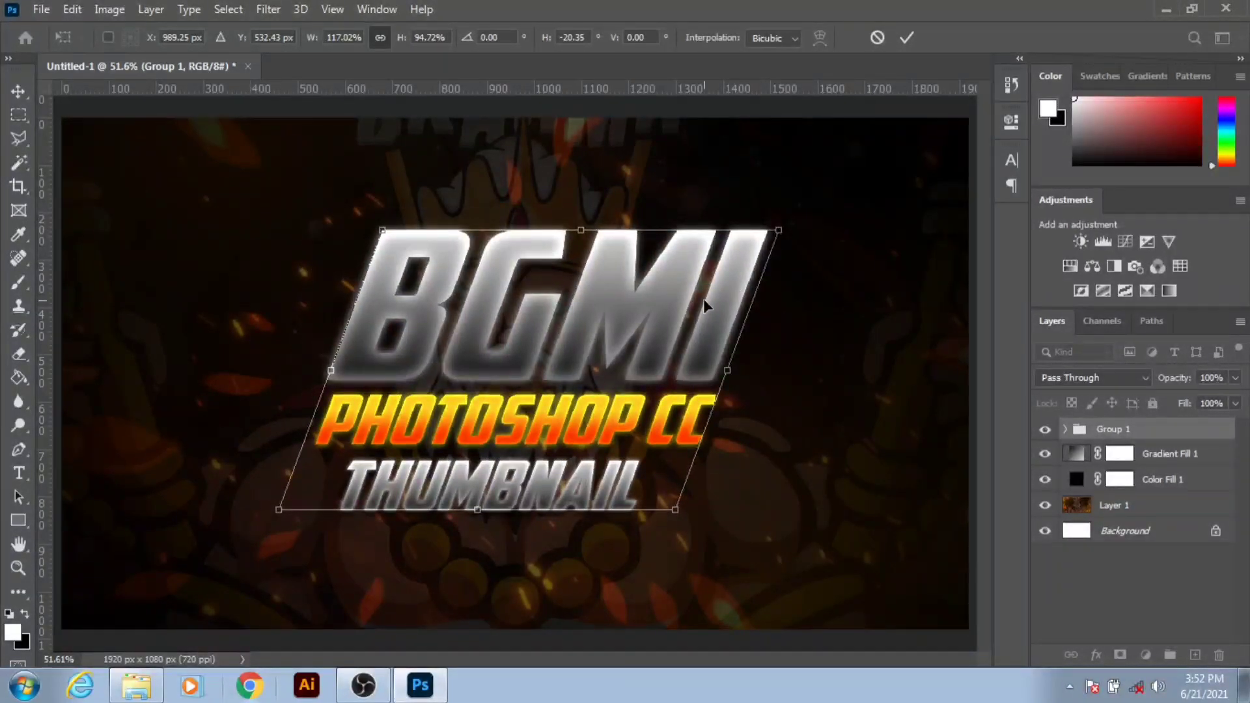
pyautogui.moveTo(676, 510); pyautogui.dragTo(690, 524)
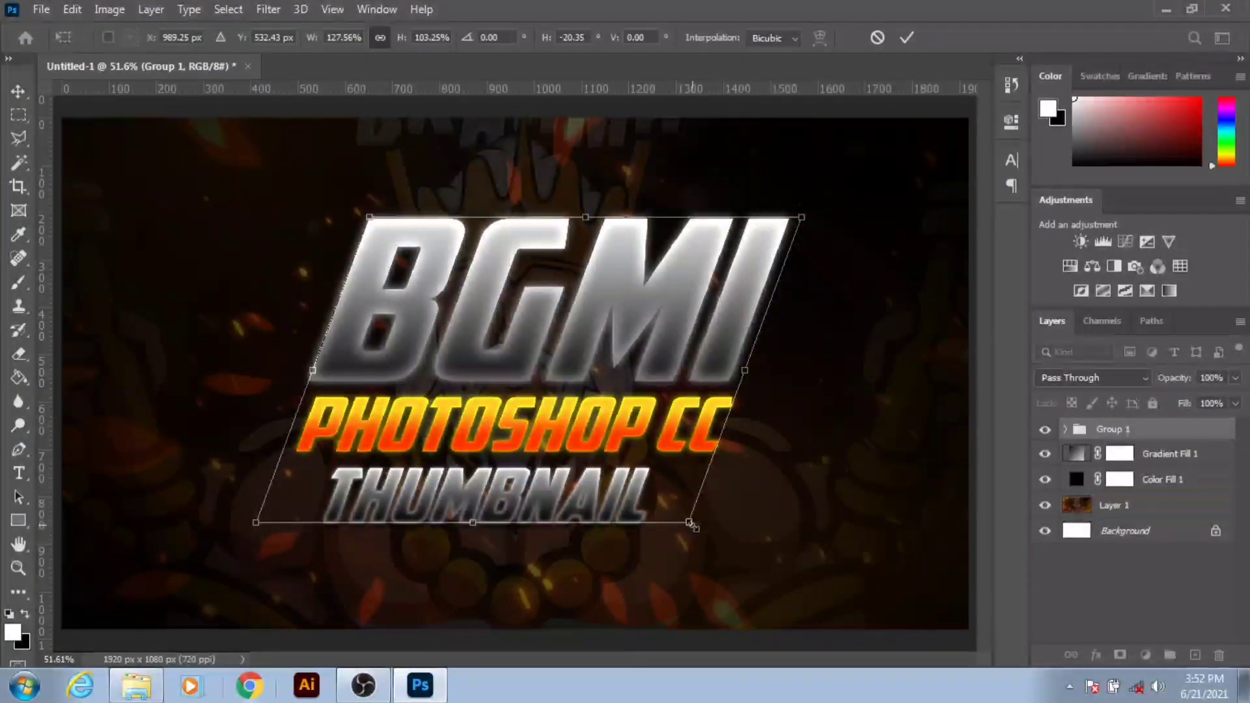
pyautogui.click(905, 40)
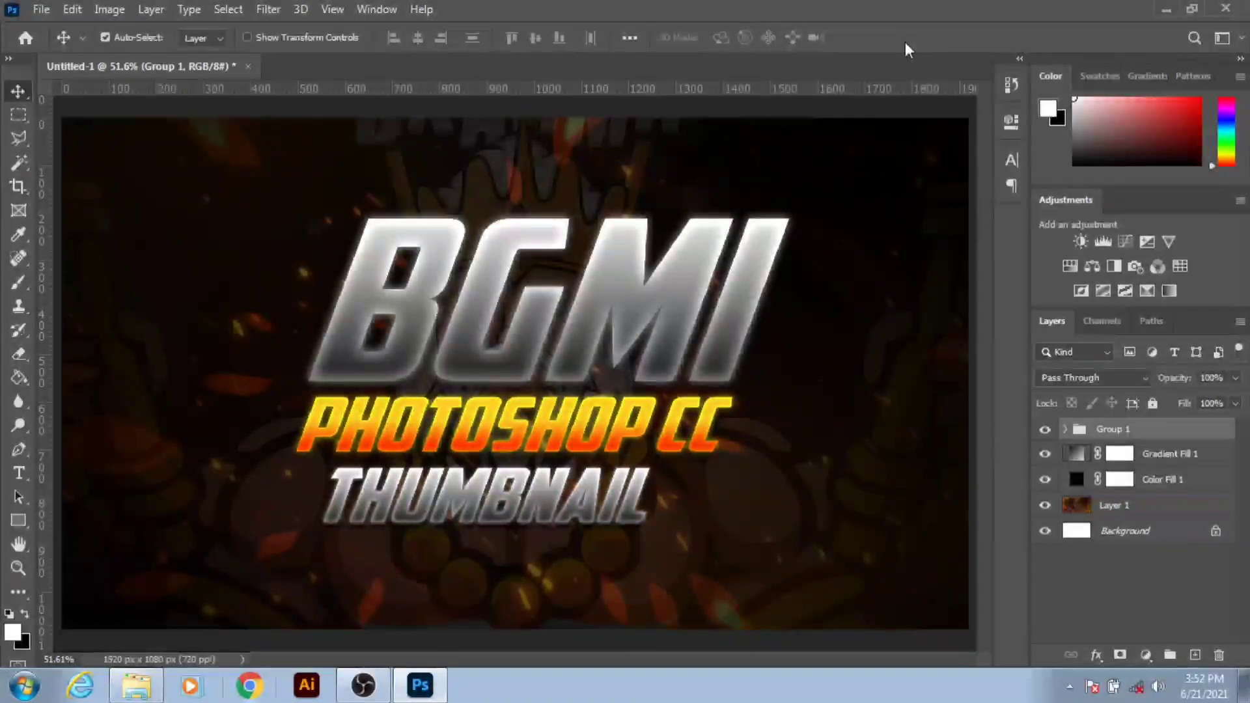
# - Enable a Drop Shadow on Group 1 with Normal blend mode at 75% opacity
pyautogui.doubleClick(1121, 433)
pyautogui.click(569, 391)
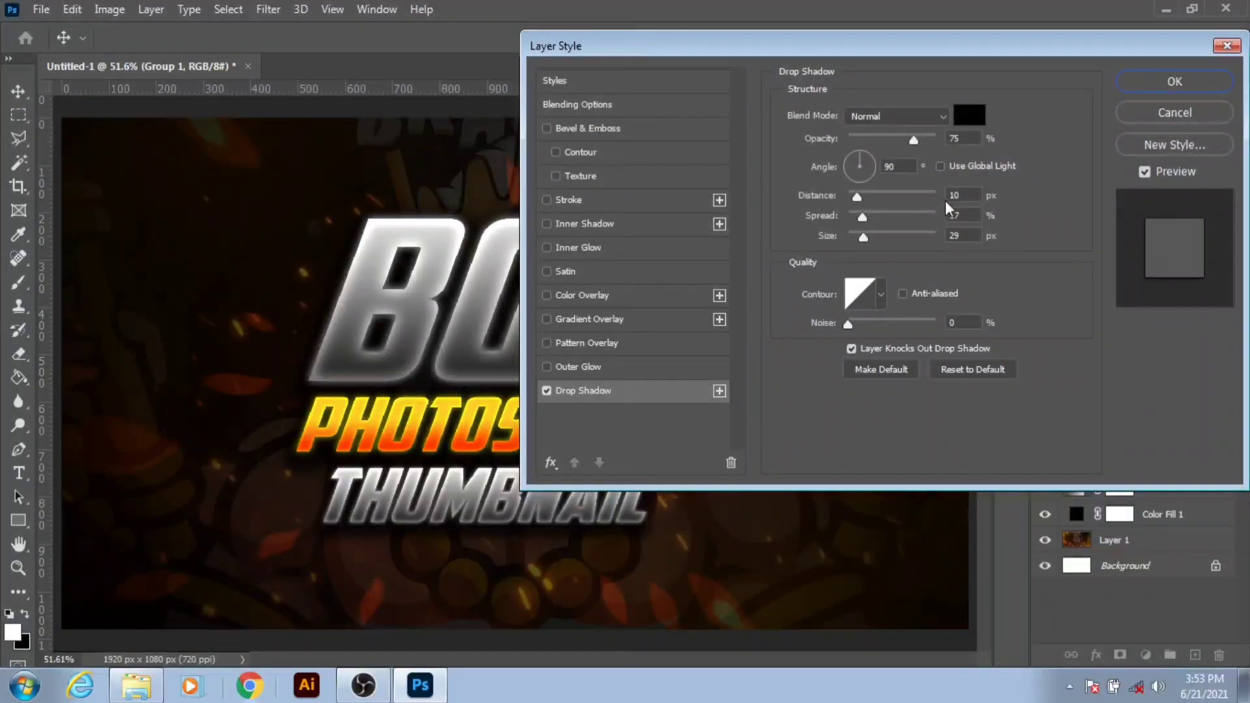
pyautogui.click(975, 371)
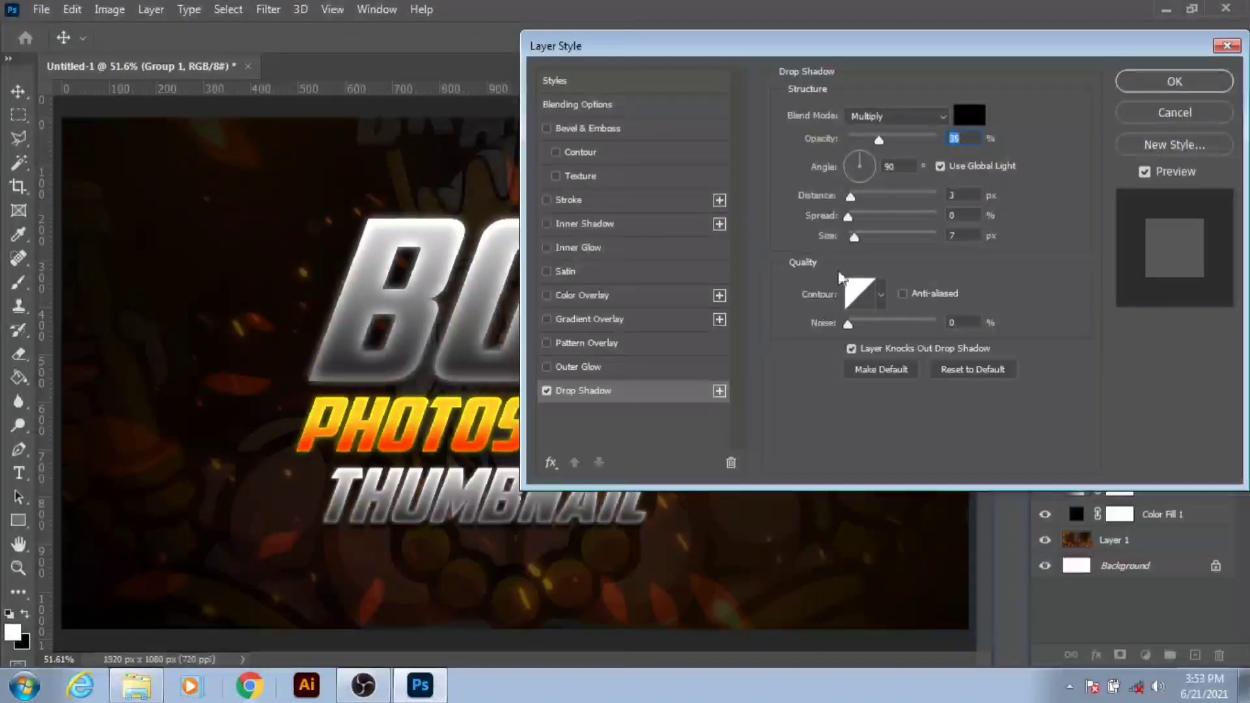
pyautogui.click(897, 116)
pyautogui.write('75')
# - Set the shadow to 0 px distance, 30% spread and 125 px size, then apply
pyautogui.moveTo(846, 213); pyautogui.dragTo(867, 241)
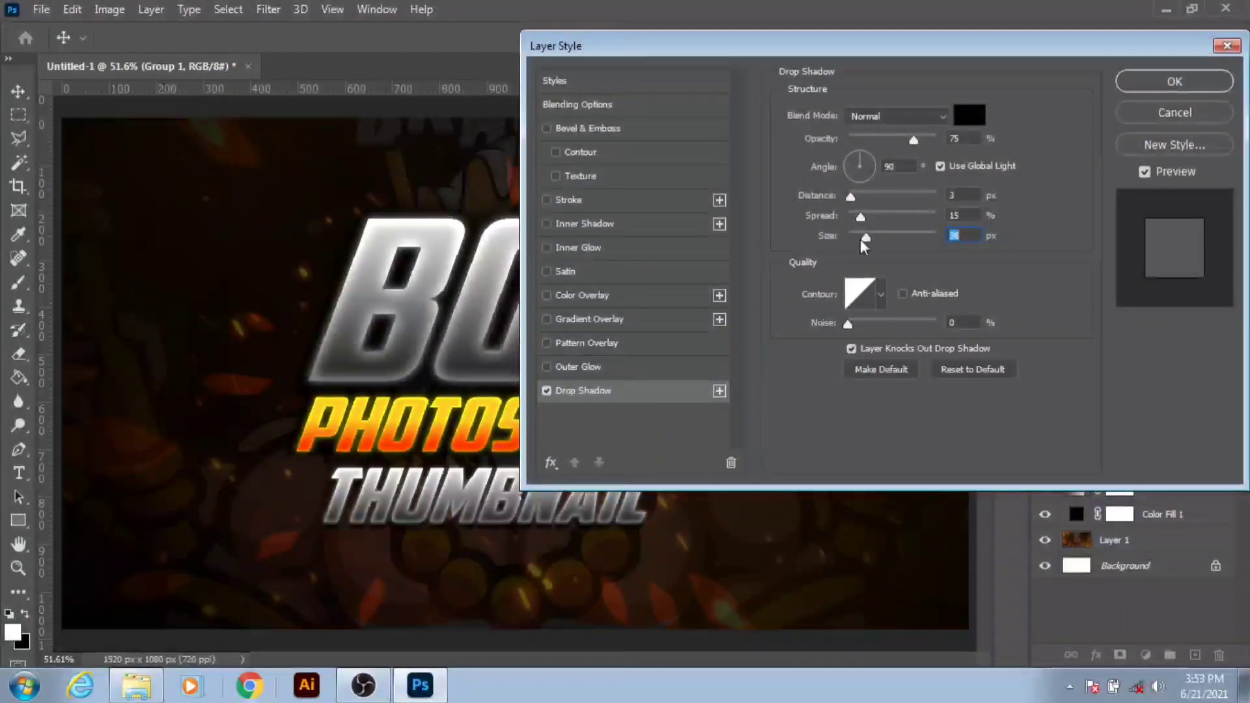
pyautogui.moveTo(862, 239); pyautogui.dragTo(858, 237)
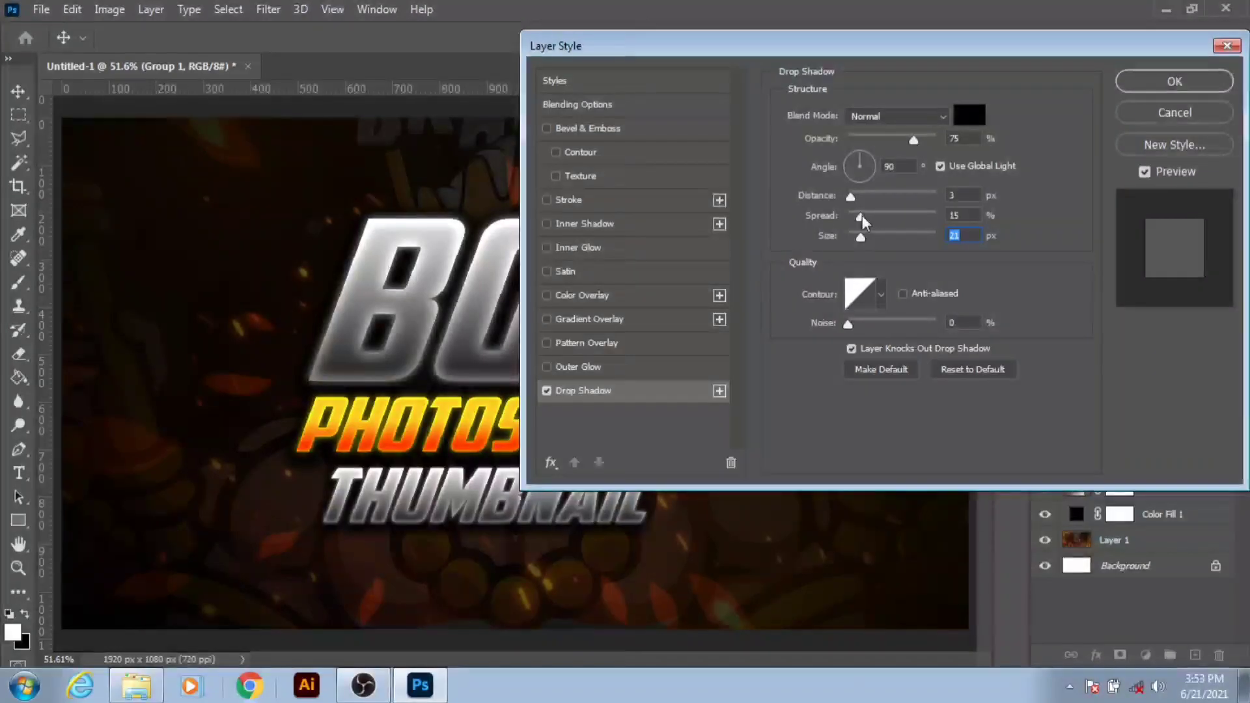
pyautogui.moveTo(861, 217)
pyautogui.mouseDown()
pyautogui.moveTo(815, 213)
pyautogui.moveTo(851, 204)
pyautogui.mouseUp()
pyautogui.click(850, 198)
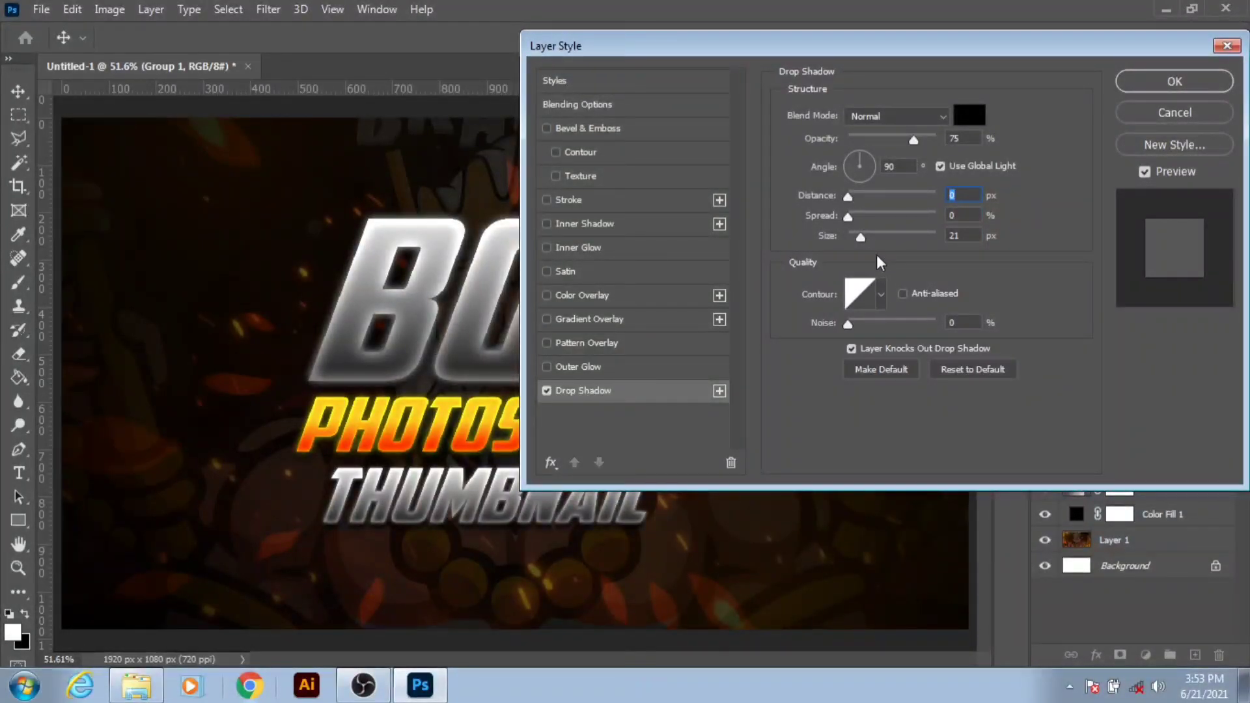
pyautogui.moveTo(870, 233); pyautogui.dragTo(915, 236)
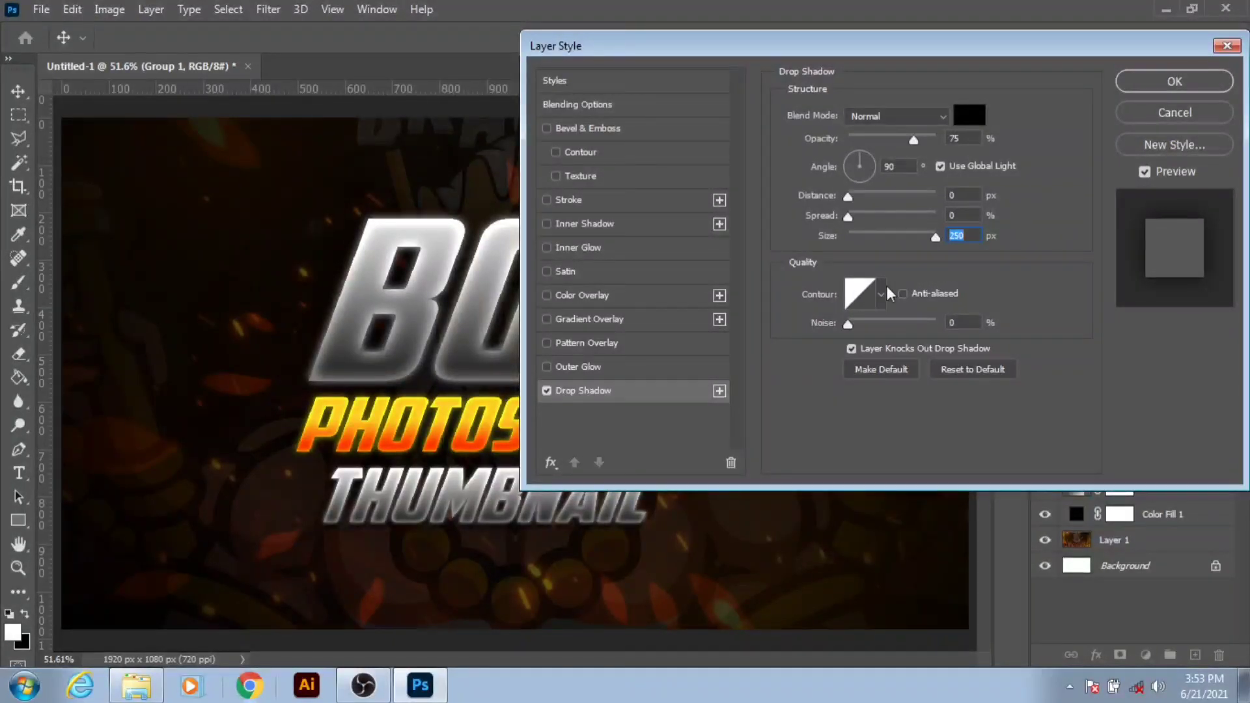
pyautogui.click(875, 217)
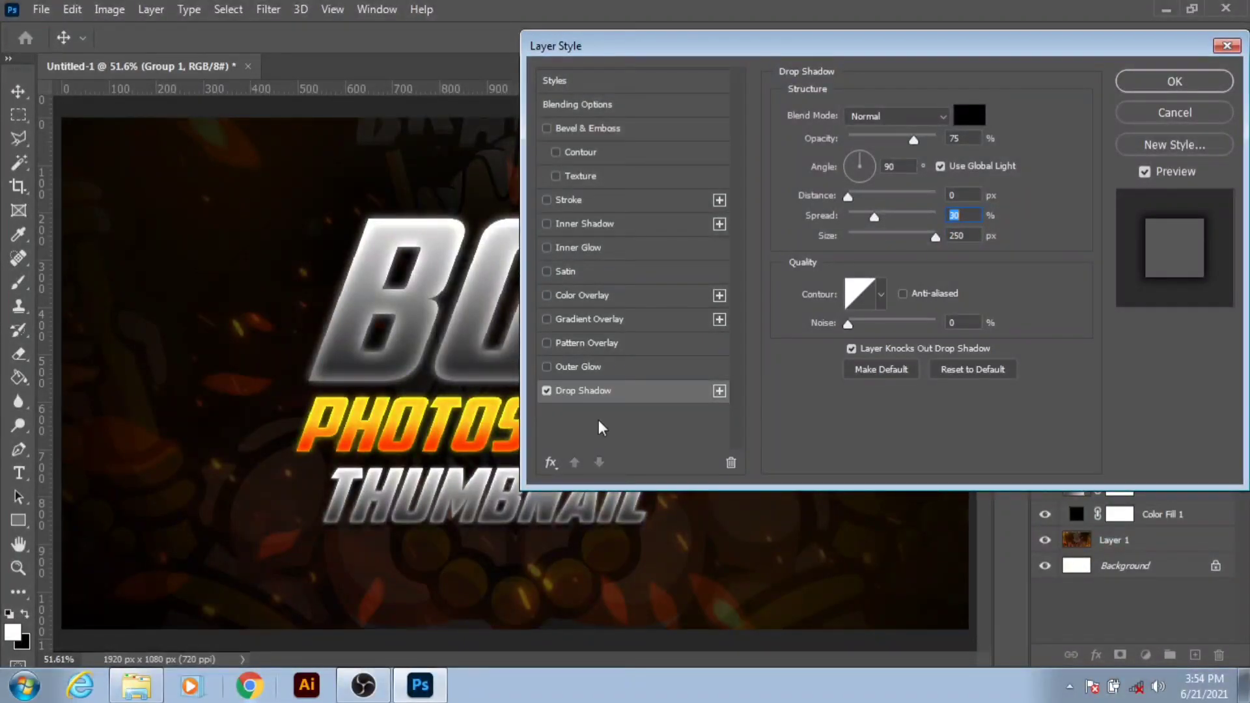
pyautogui.click(895, 238)
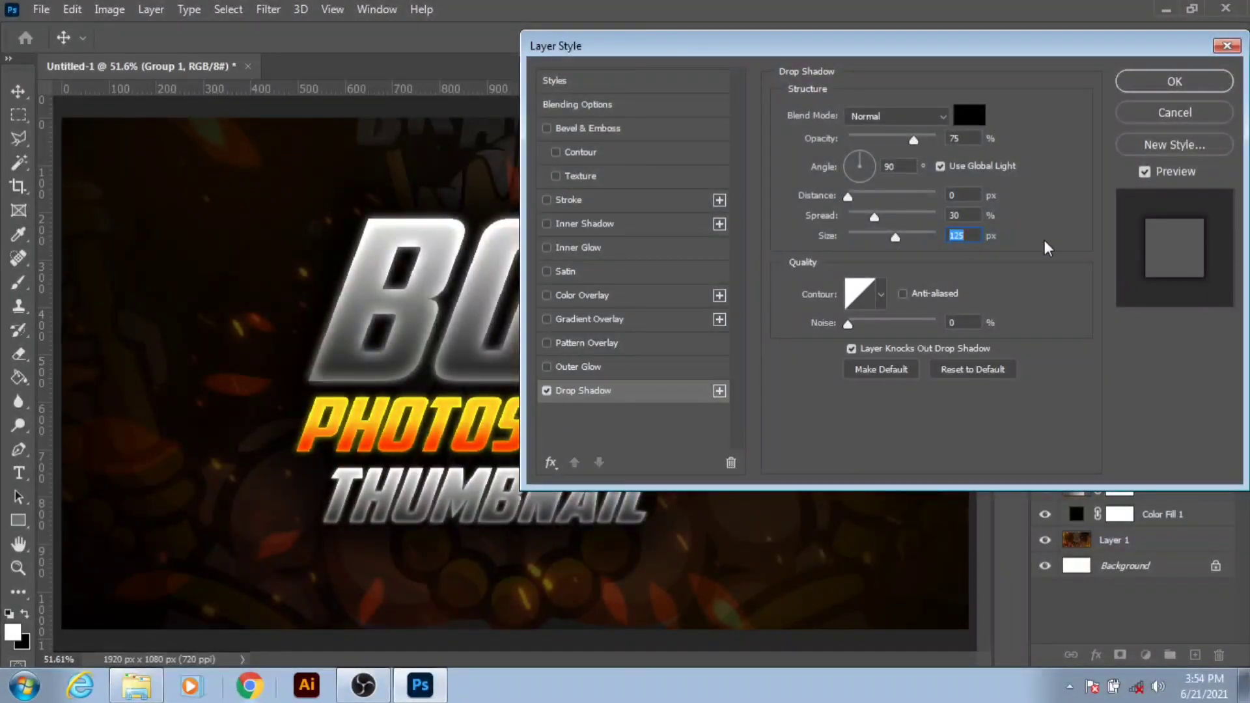
pyautogui.click(1186, 85)
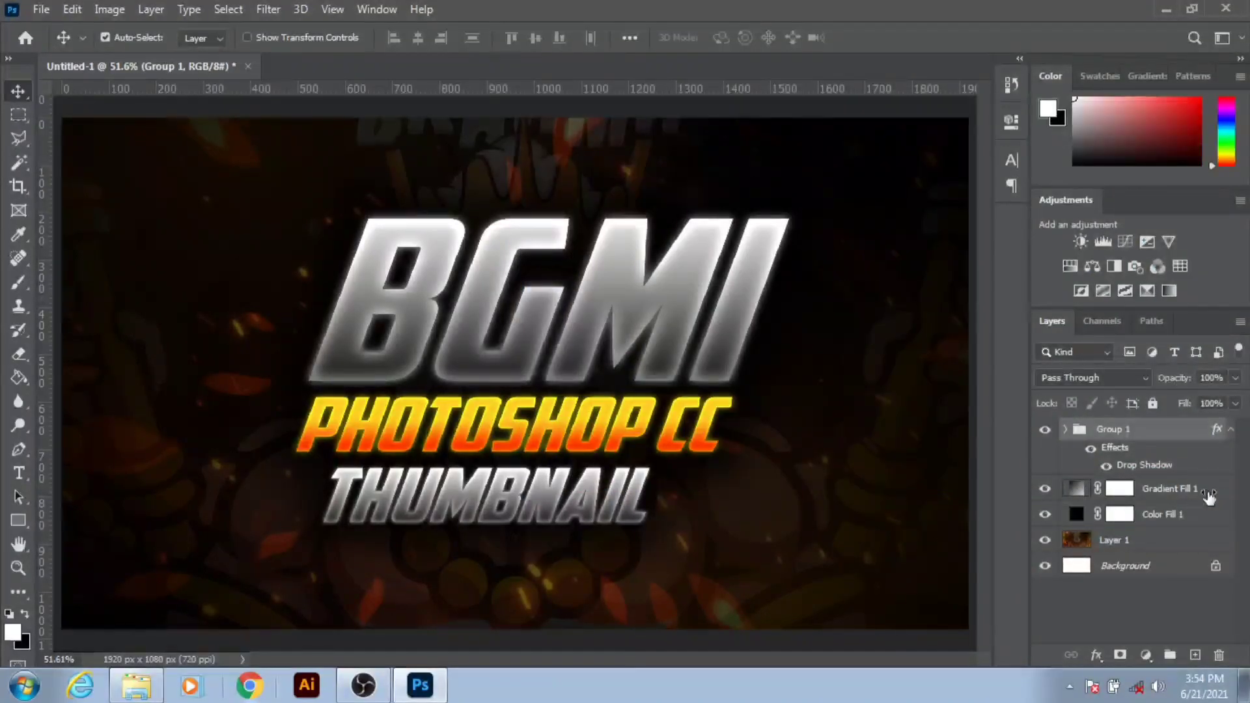
# - Briefly hide Gradient Fill 1 and Layer 1 to check the background, then show them again
pyautogui.click(1045, 488)
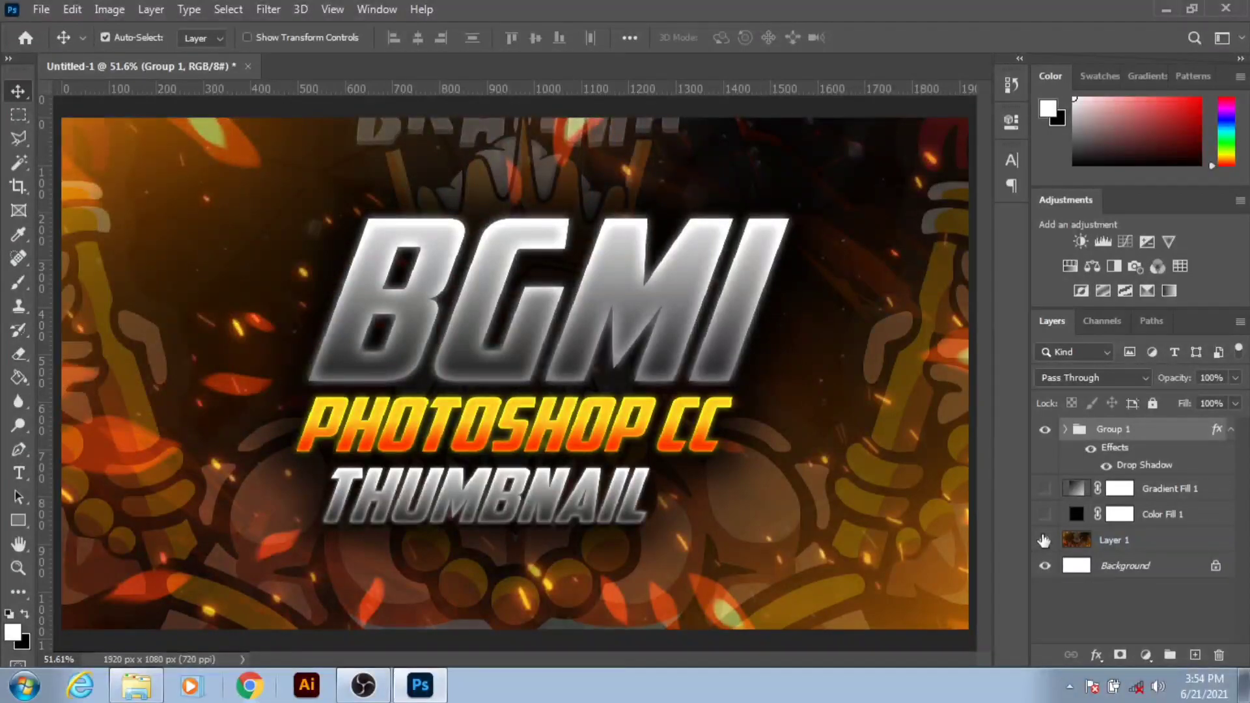
pyautogui.click(1045, 541)
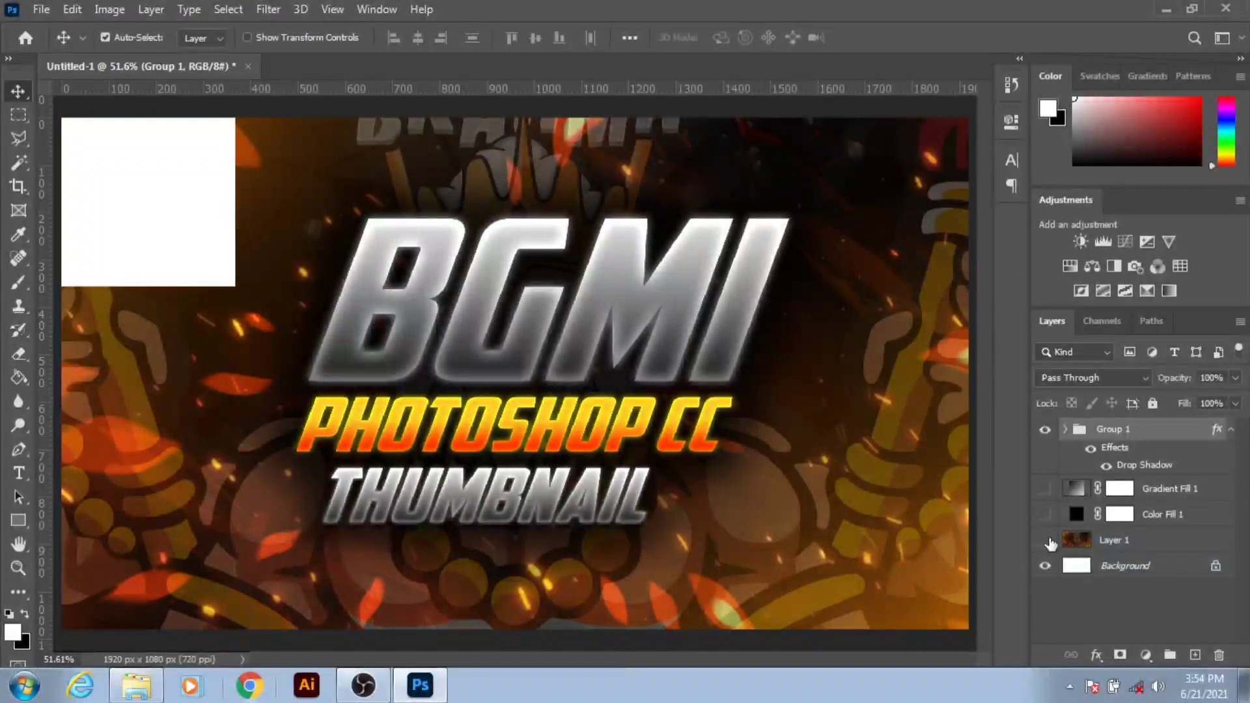
pyautogui.click(1045, 540)
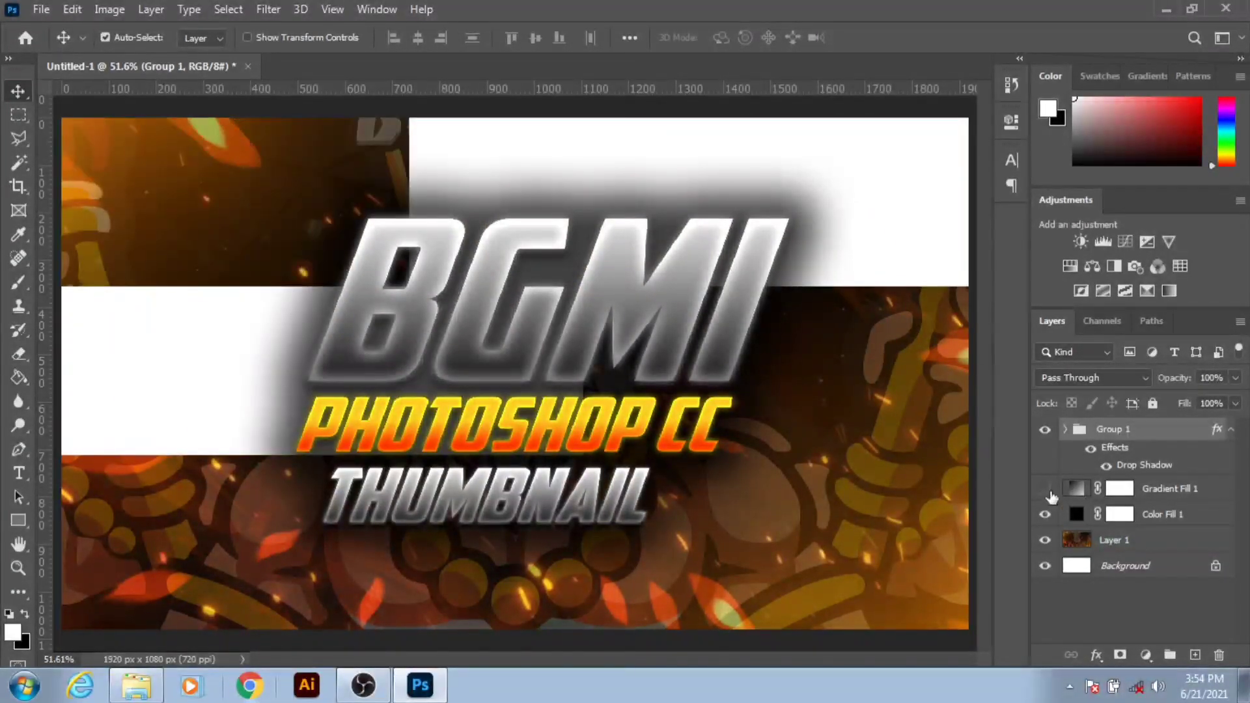
pyautogui.click(1045, 514)
pyautogui.click(1044, 489)
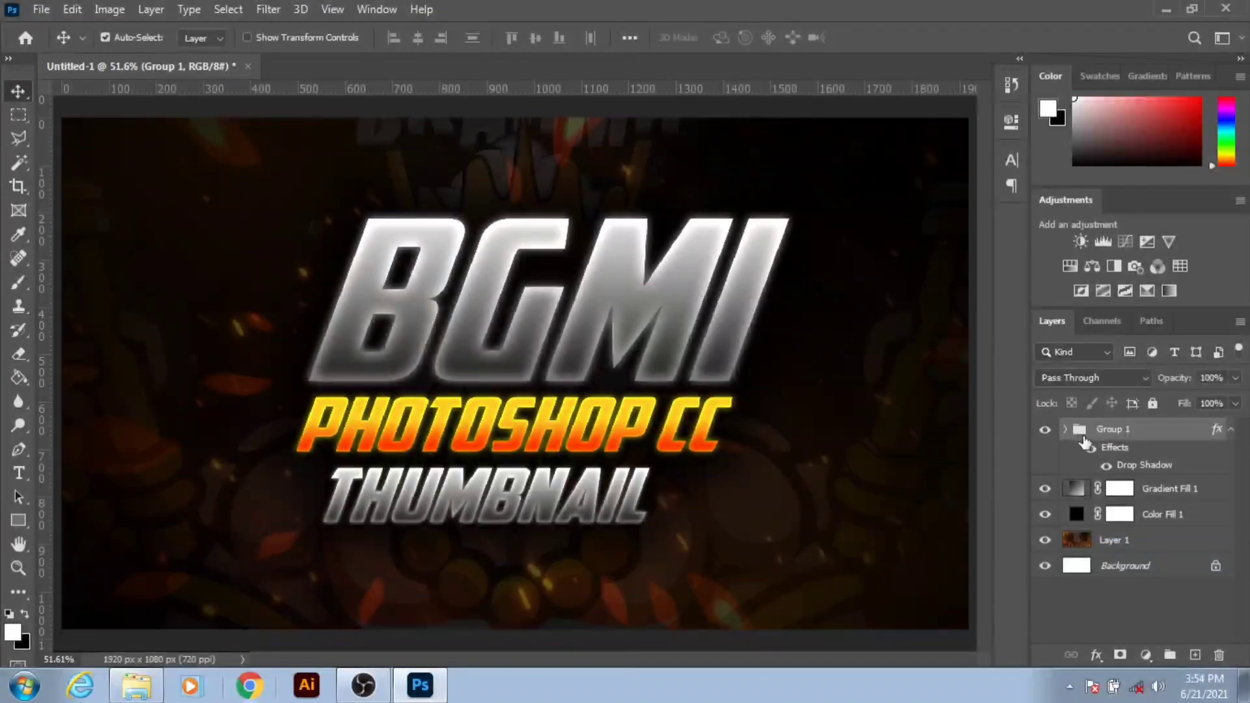
# - Expand Group 1 and select its thumbnail text layer
pyautogui.click(1065, 429)
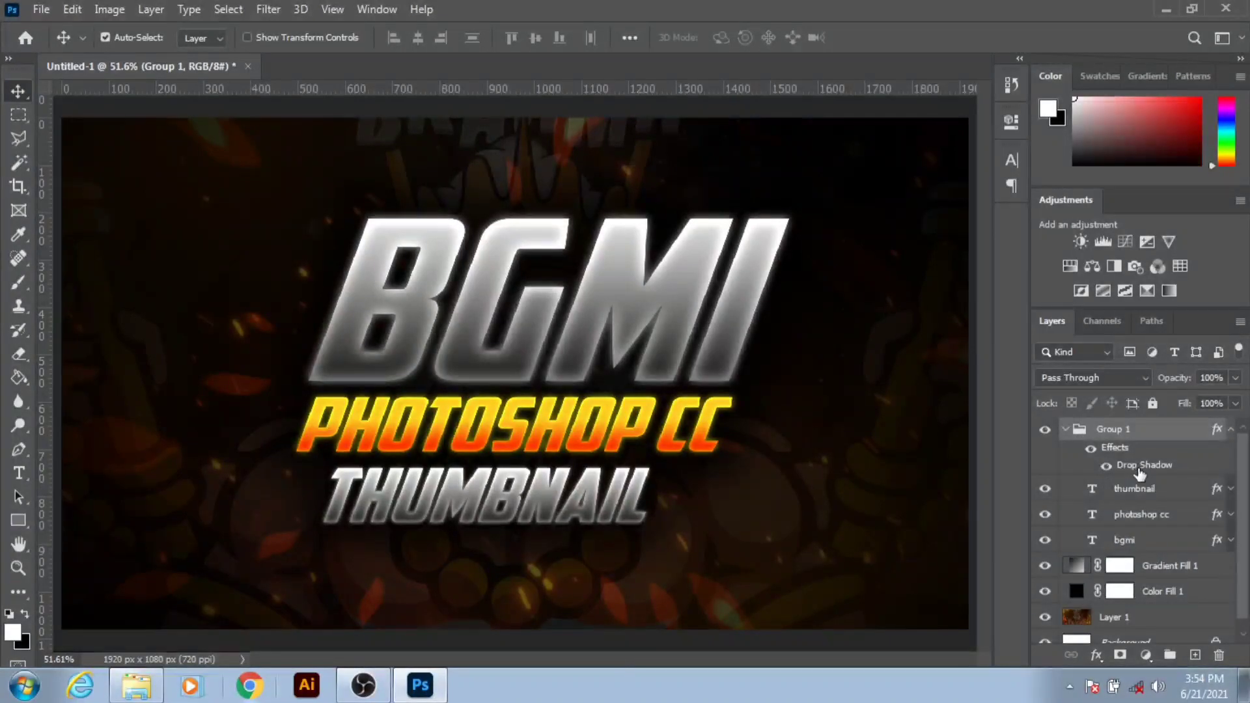
pyautogui.click(1163, 498)
pyautogui.click(1231, 430)
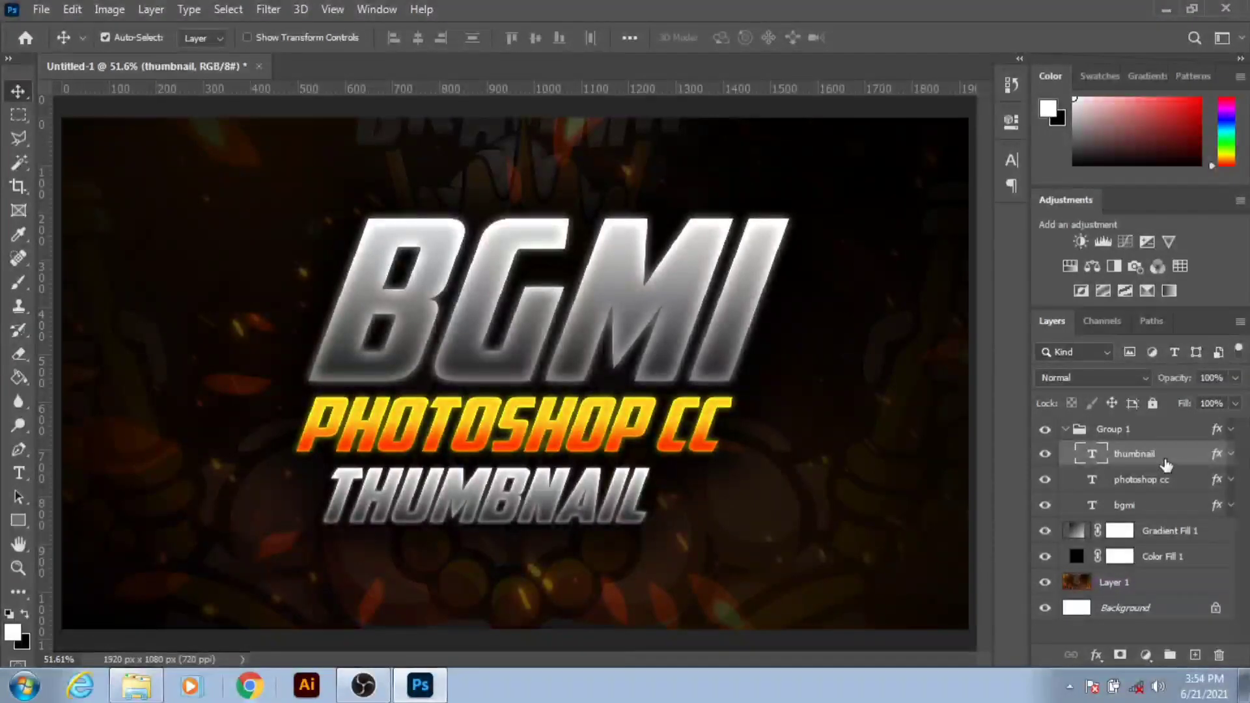
# - Pull the thumbnail layer out of Group 1, move it up, and set it in Brannboll Fet
pyautogui.moveTo(1166, 463); pyautogui.dragTo(1159, 422)
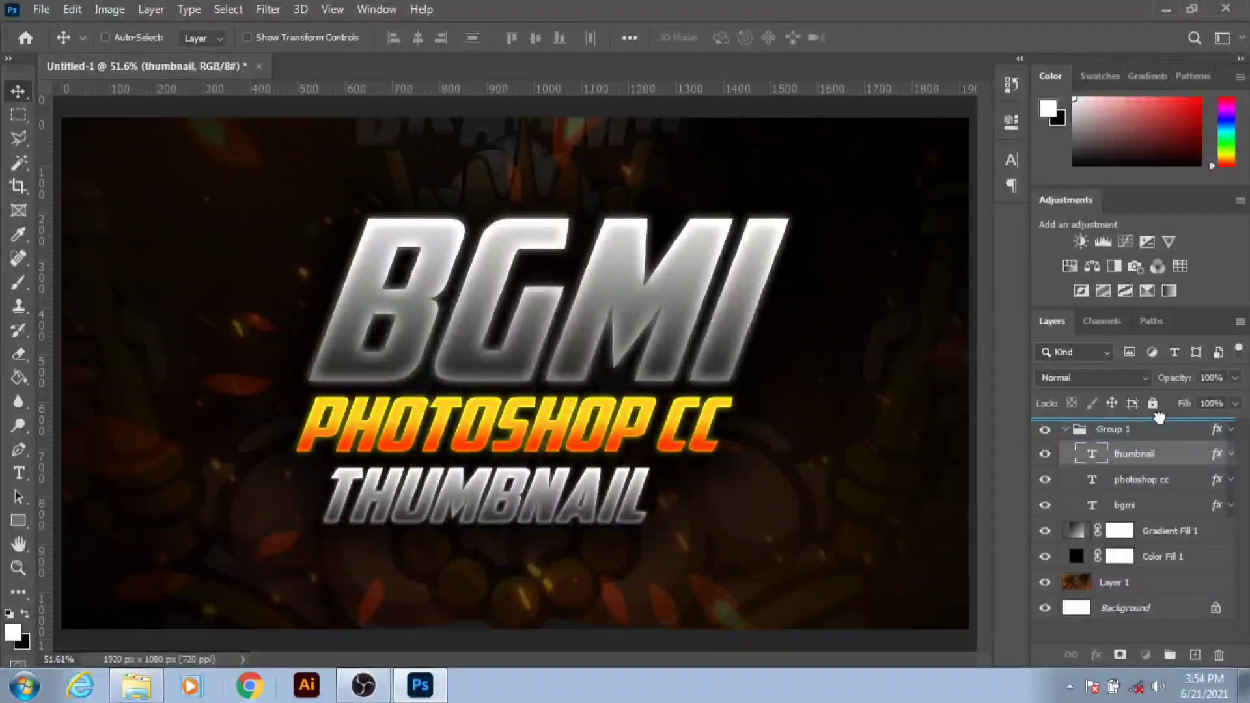
pyautogui.click(1045, 455)
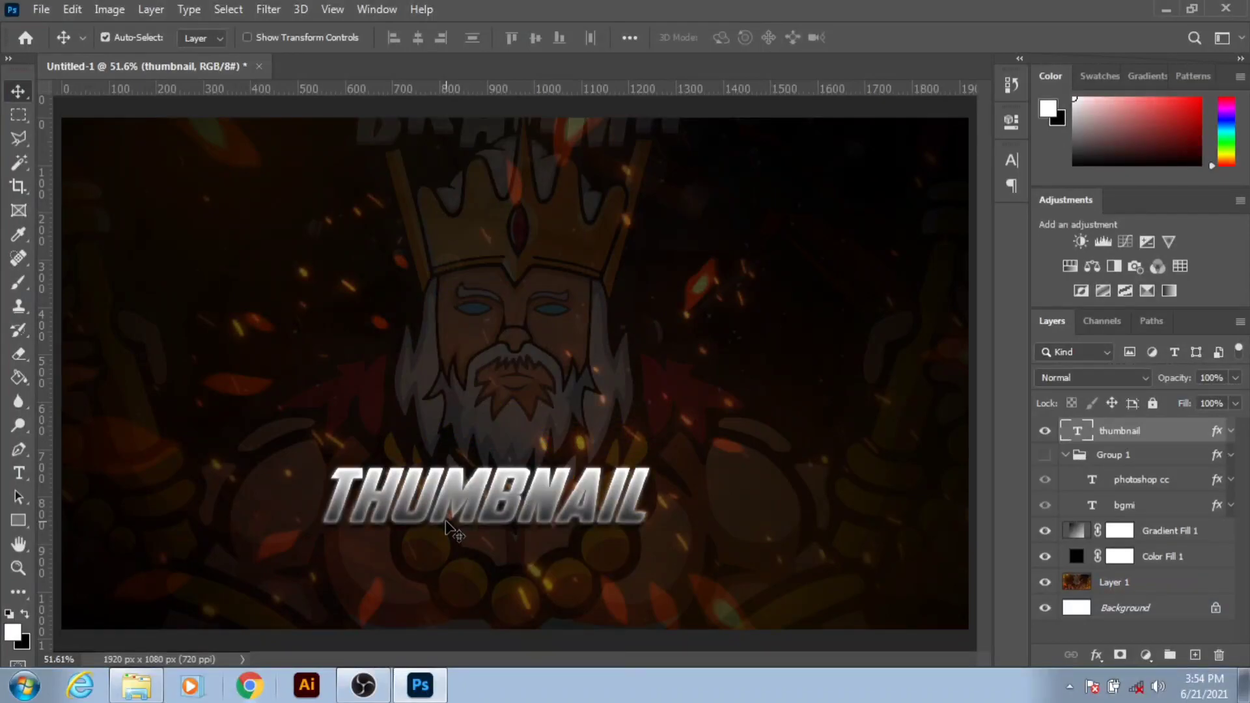
pyautogui.moveTo(534, 508); pyautogui.dragTo(534, 368)
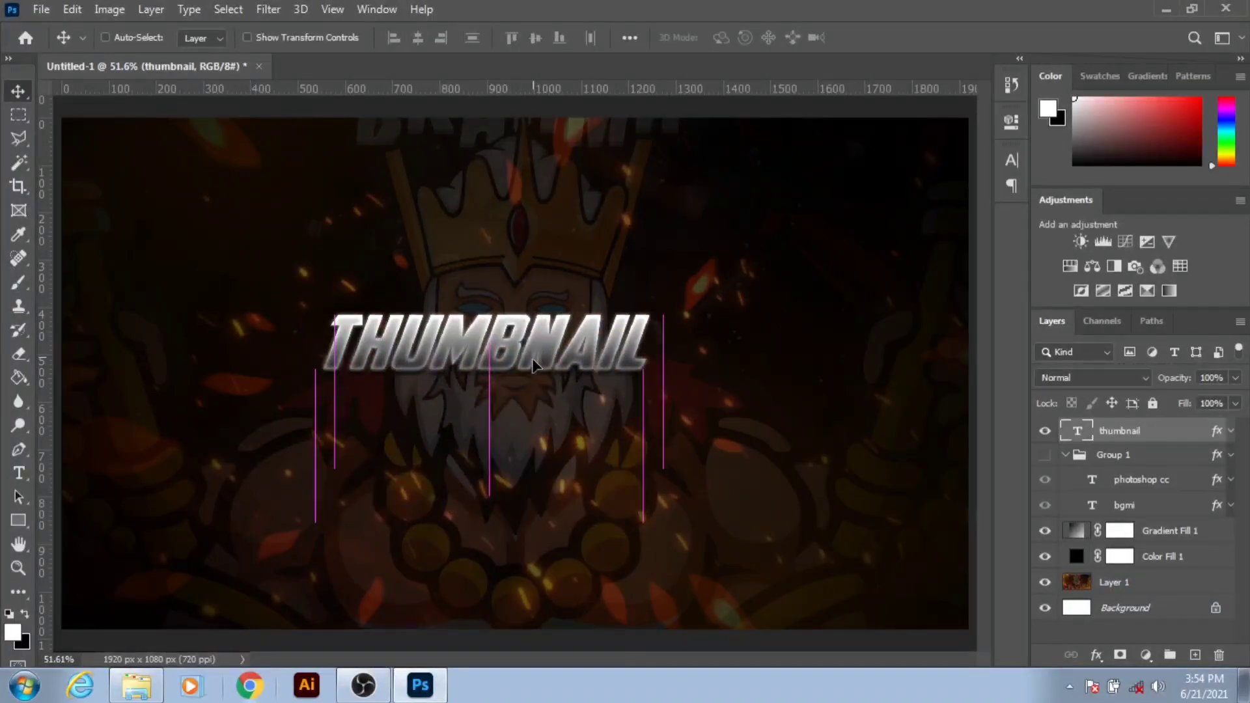
pyautogui.press('t')
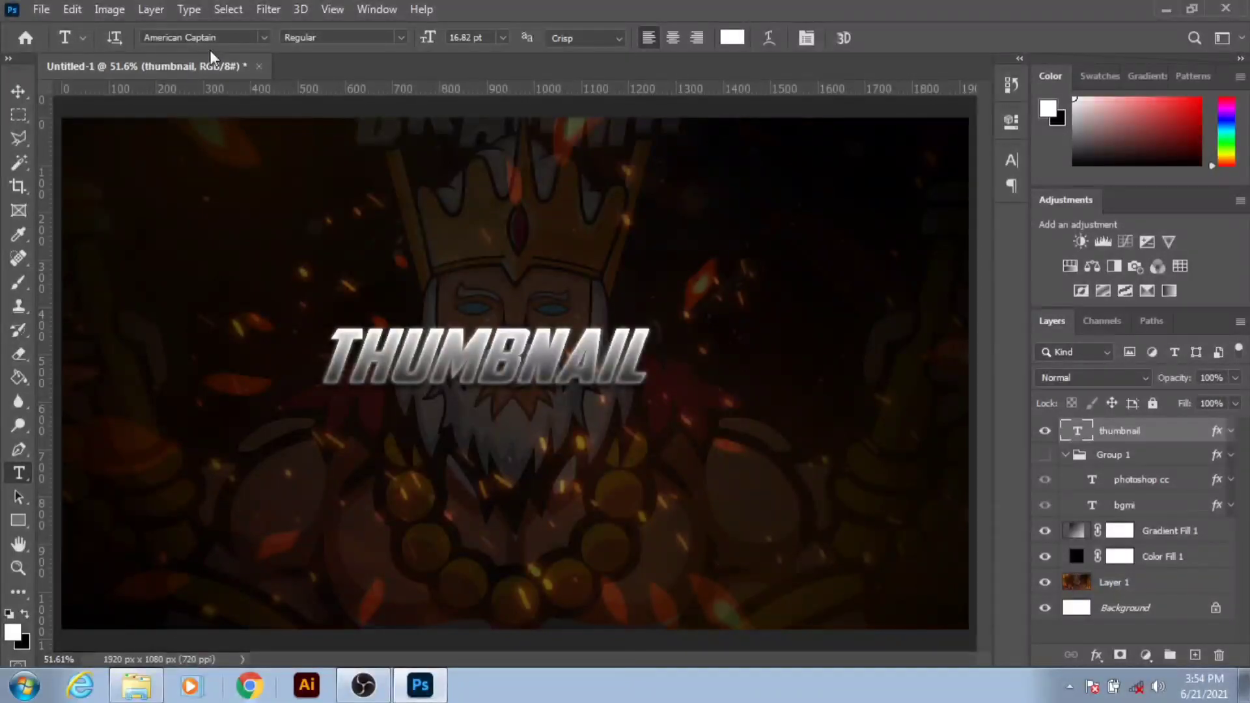
pyautogui.click(264, 37)
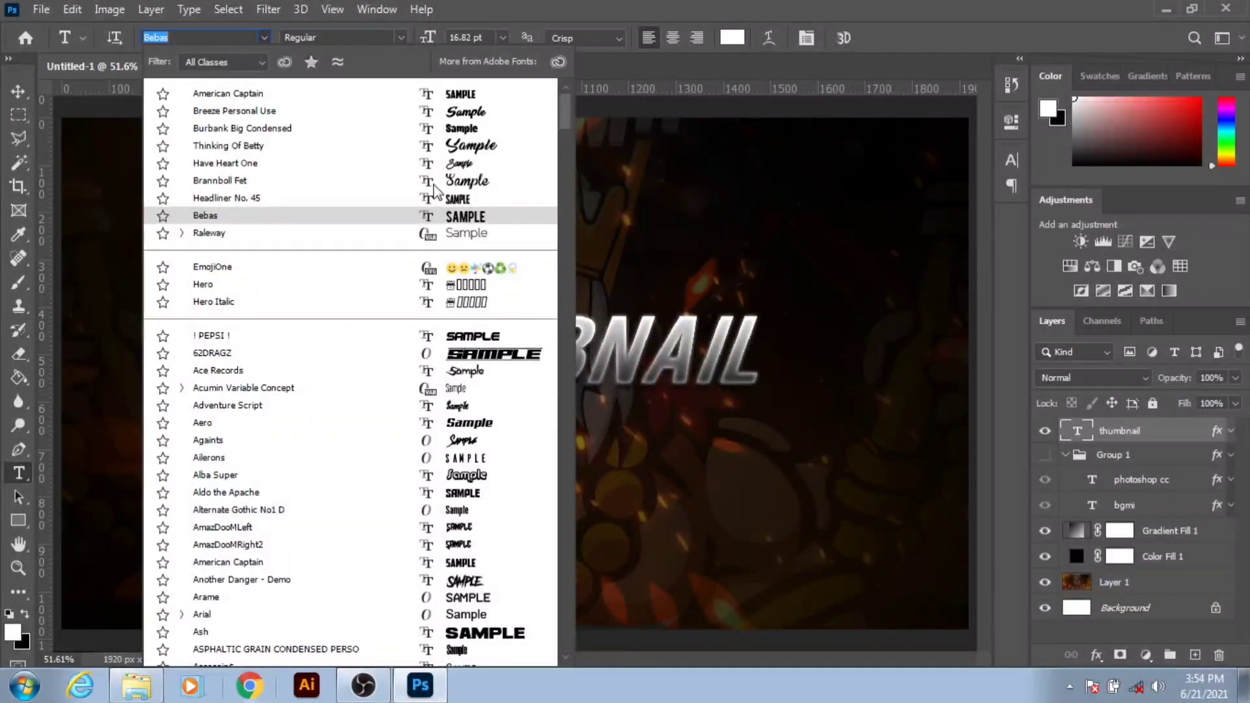
pyautogui.click(384, 188)
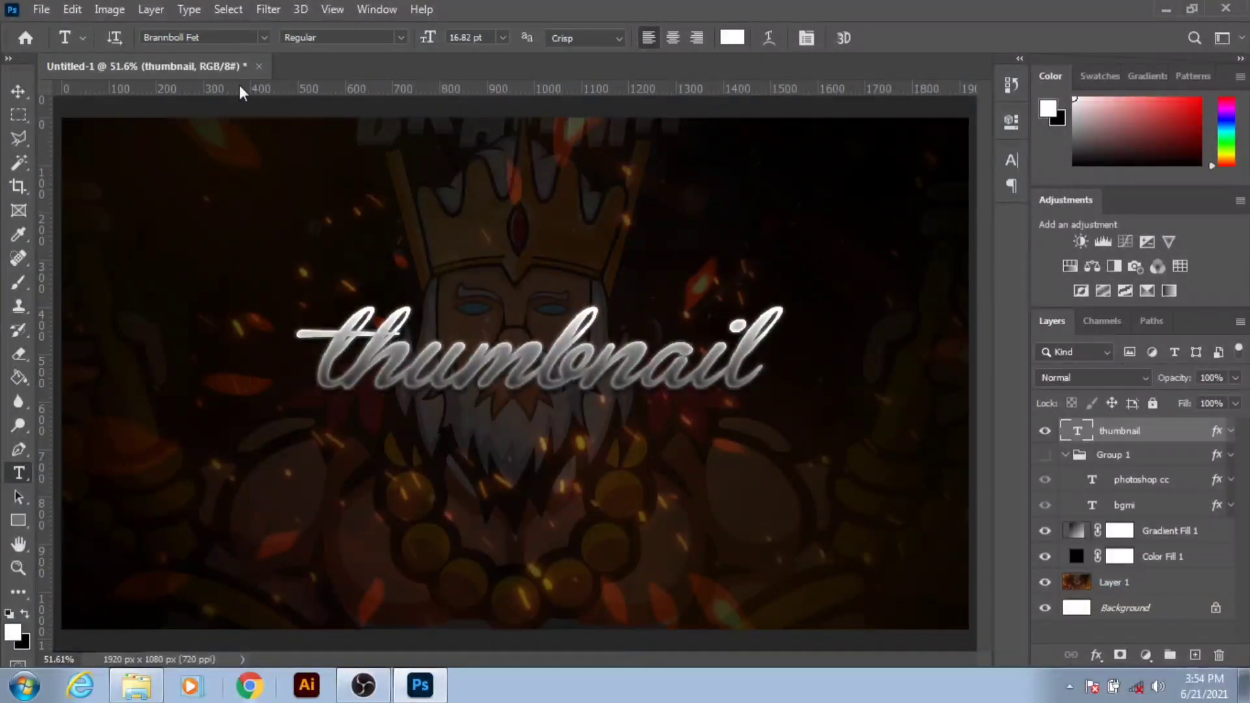
# - Return thumbnail to the top of Group 1, positioned just under PHOTOSHOP CC
pyautogui.moveTo(1136, 430)
pyautogui.mouseDown()
pyautogui.moveTo(1140, 498)
pyautogui.moveTo(1121, 510)
pyautogui.mouseUp()
pyautogui.click(1045, 429)
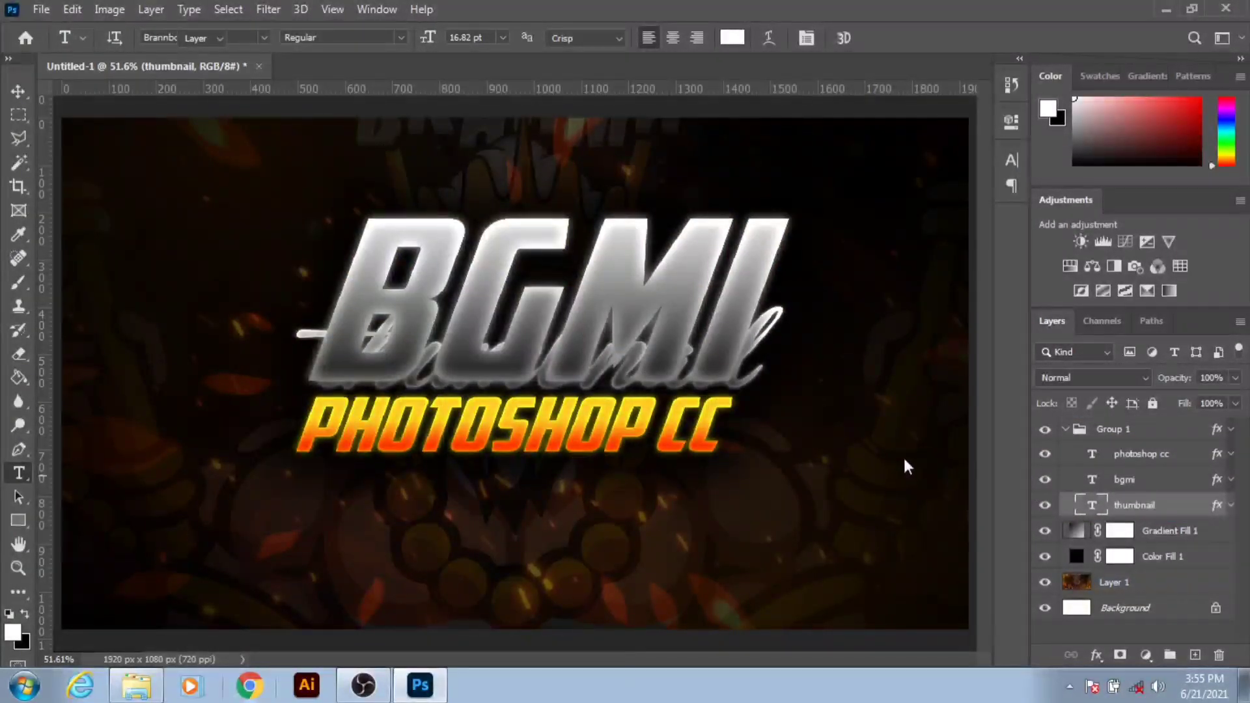
pyautogui.press('v')
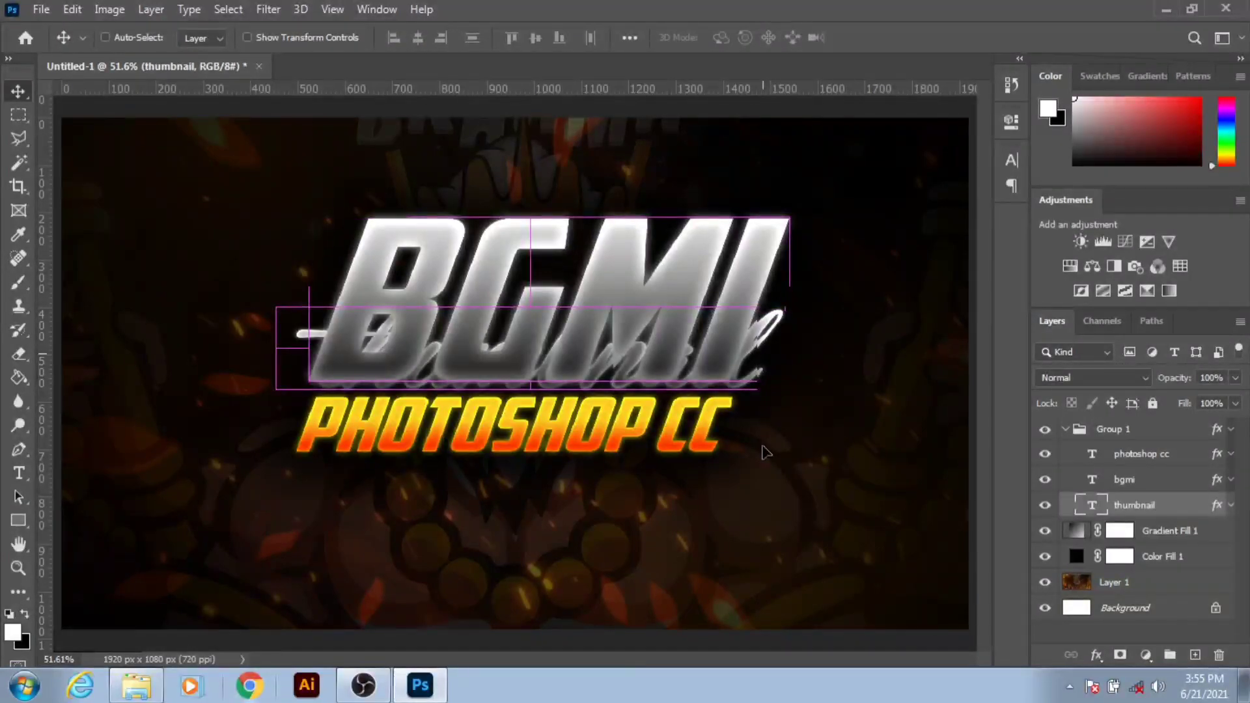
pyautogui.moveTo(765, 482); pyautogui.dragTo(774, 424)
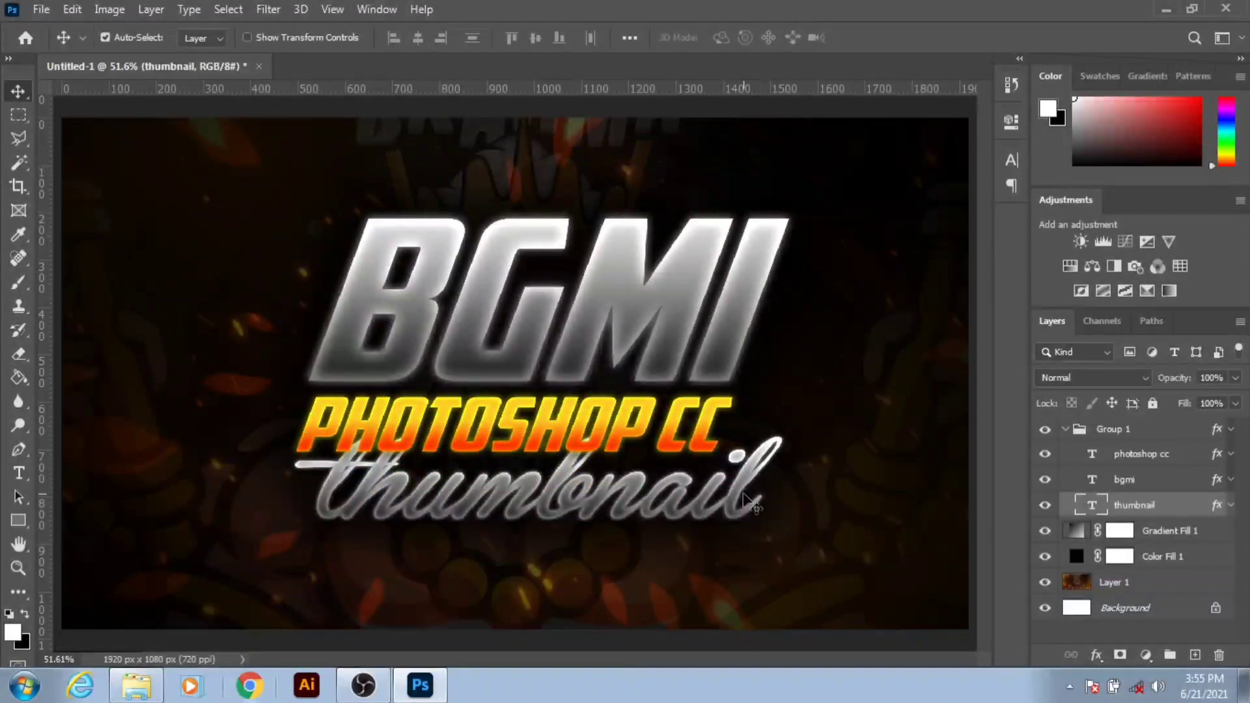
pyautogui.moveTo(1161, 484); pyautogui.dragTo(1146, 444)
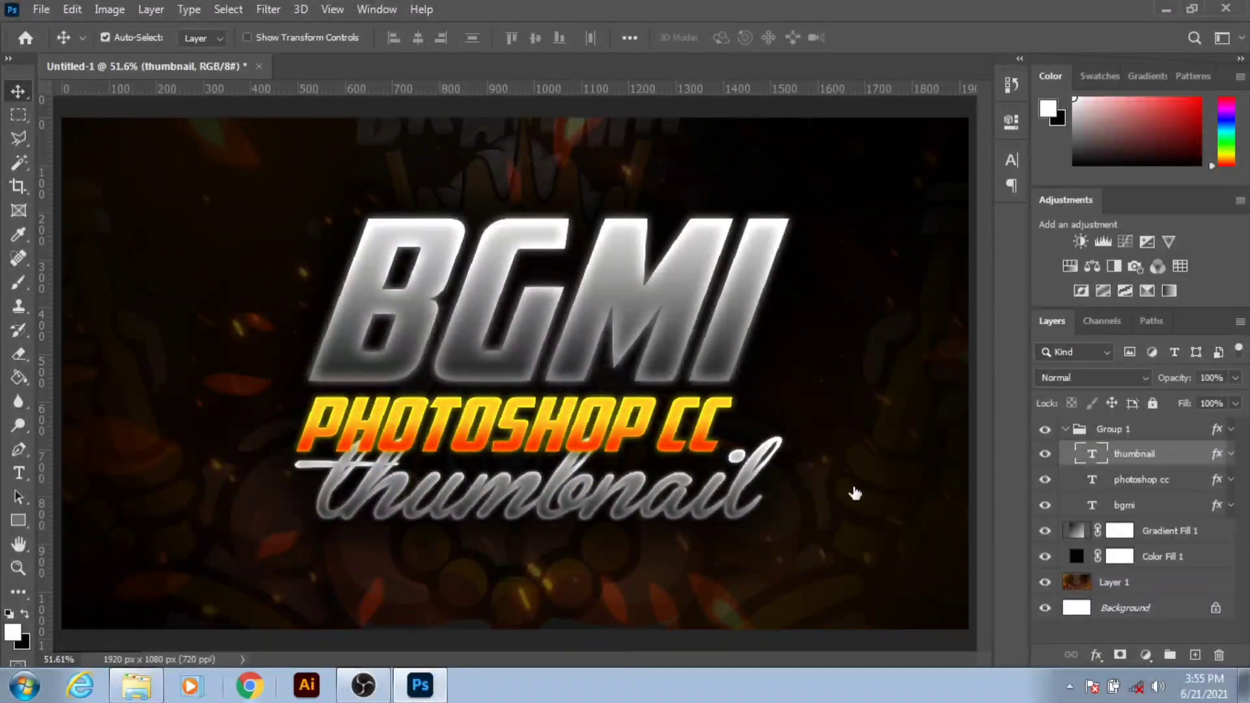
# - Scale the THUMBNAIL script down to about 82% and tuck it beneath PHOTOSHOP CC
pyautogui.hotkey('ctrl', 't')
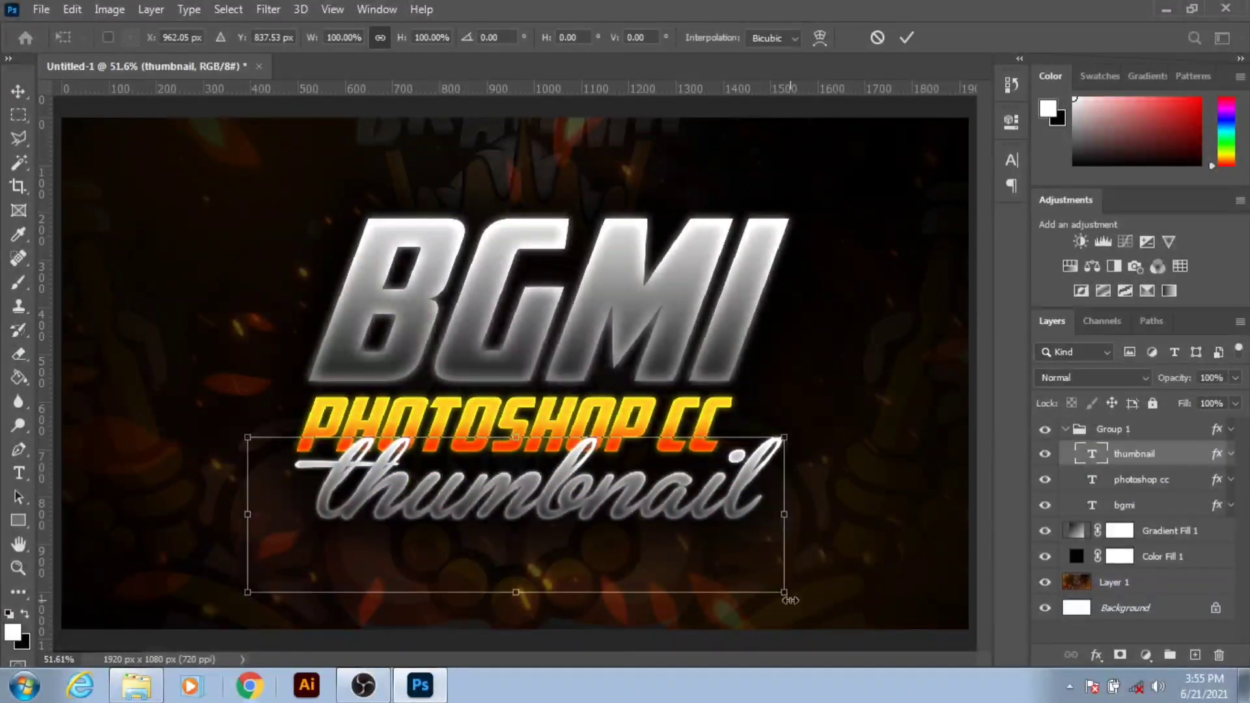
pyautogui.moveTo(755, 582)
pyautogui.mouseDown()
pyautogui.moveTo(765, 585)
pyautogui.moveTo(731, 576)
pyautogui.mouseUp()
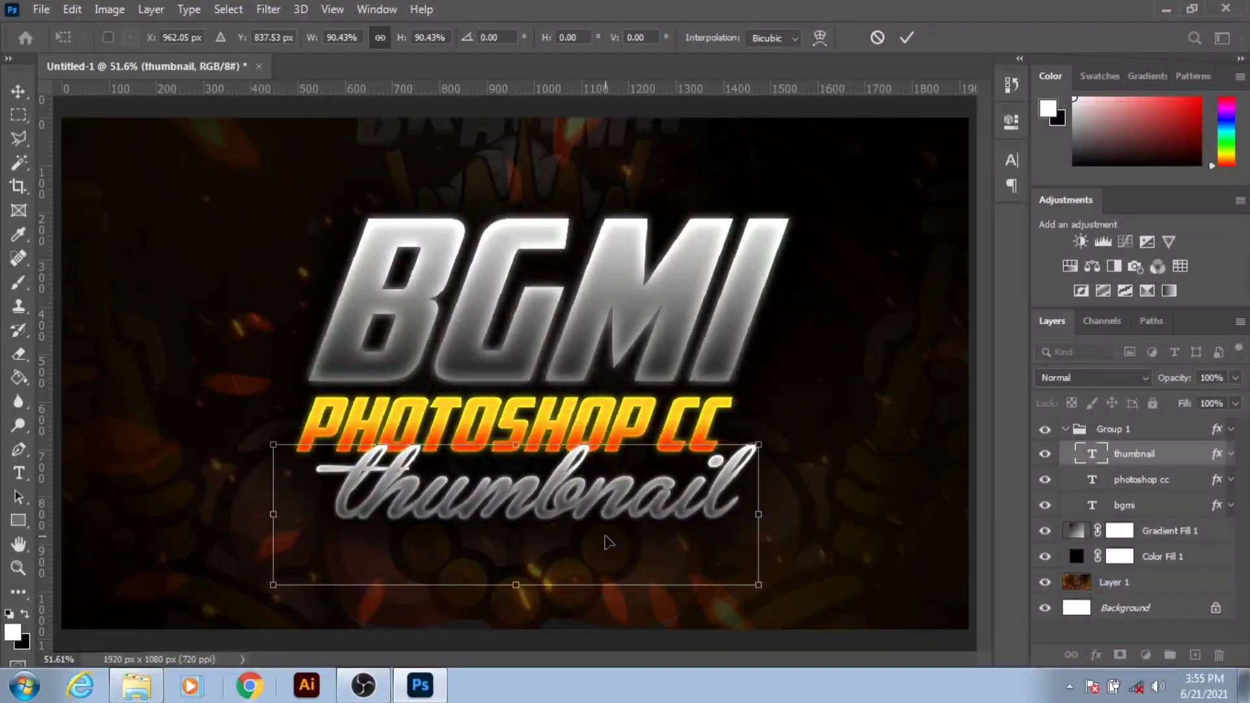
pyautogui.moveTo(706, 480)
pyautogui.mouseDown()
pyautogui.moveTo(787, 521)
pyautogui.moveTo(698, 492)
pyautogui.mouseUp()
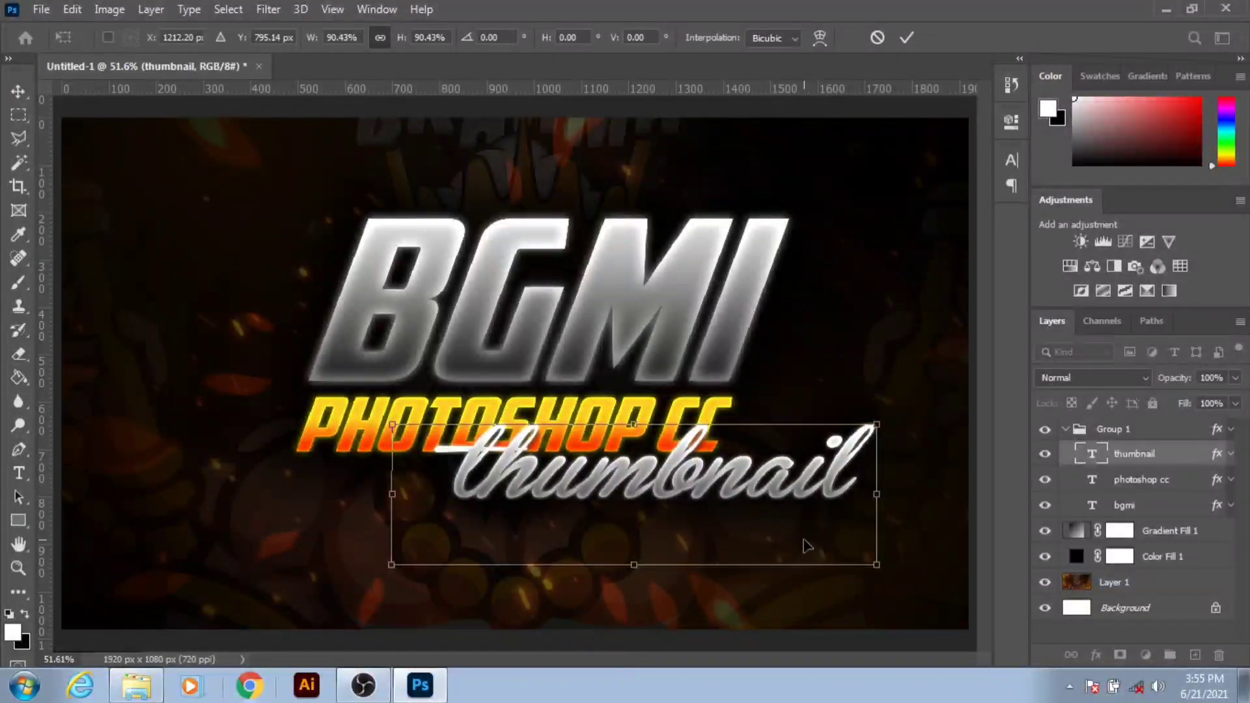
pyautogui.moveTo(857, 557); pyautogui.dragTo(853, 557)
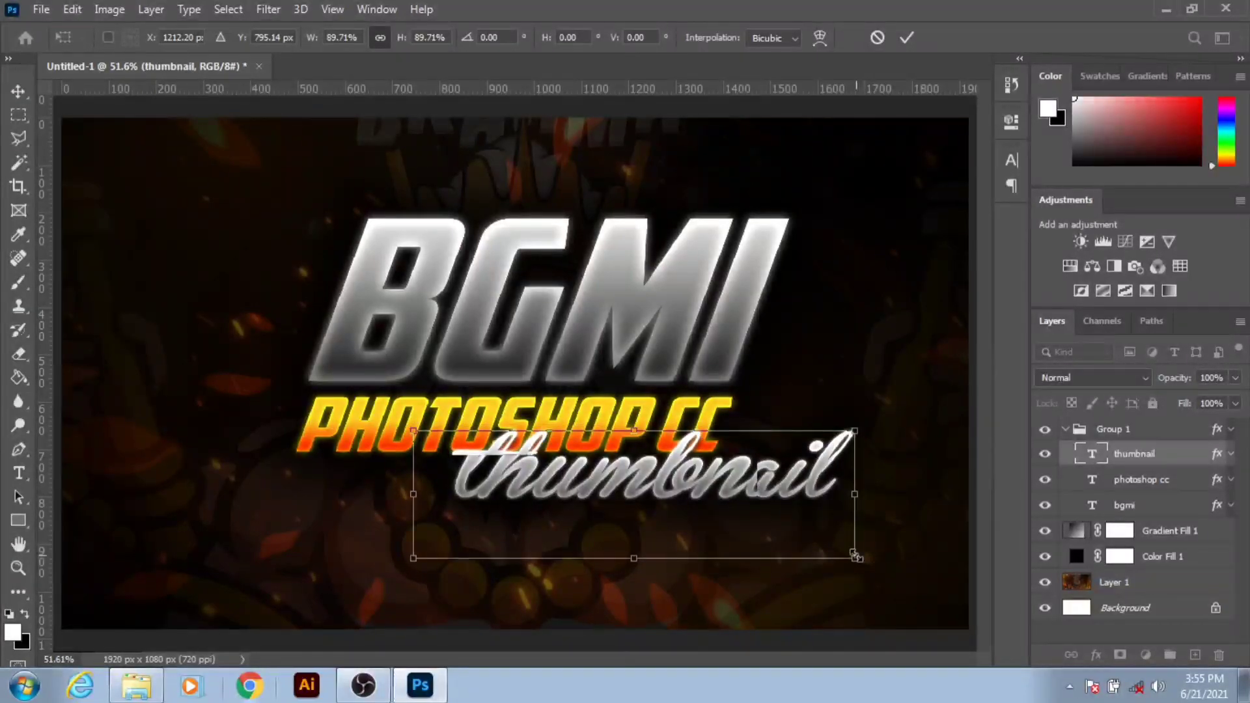
pyautogui.moveTo(701, 501); pyautogui.dragTo(701, 496)
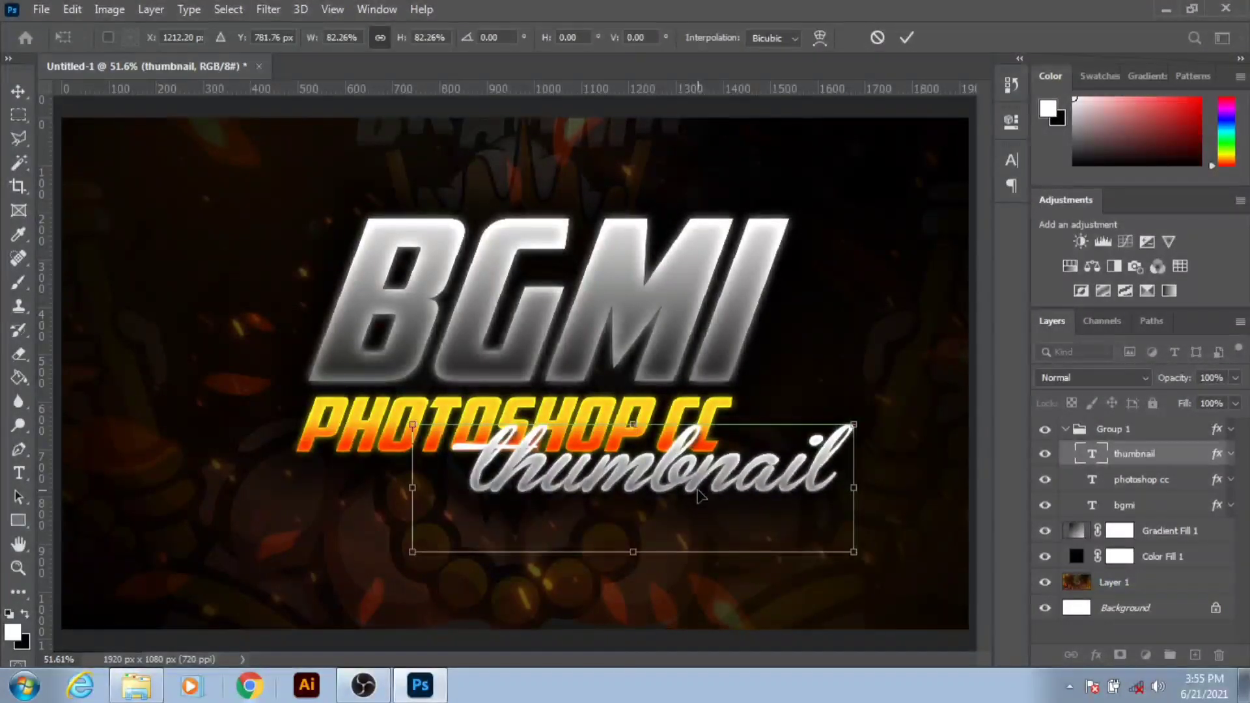
pyautogui.click(906, 39)
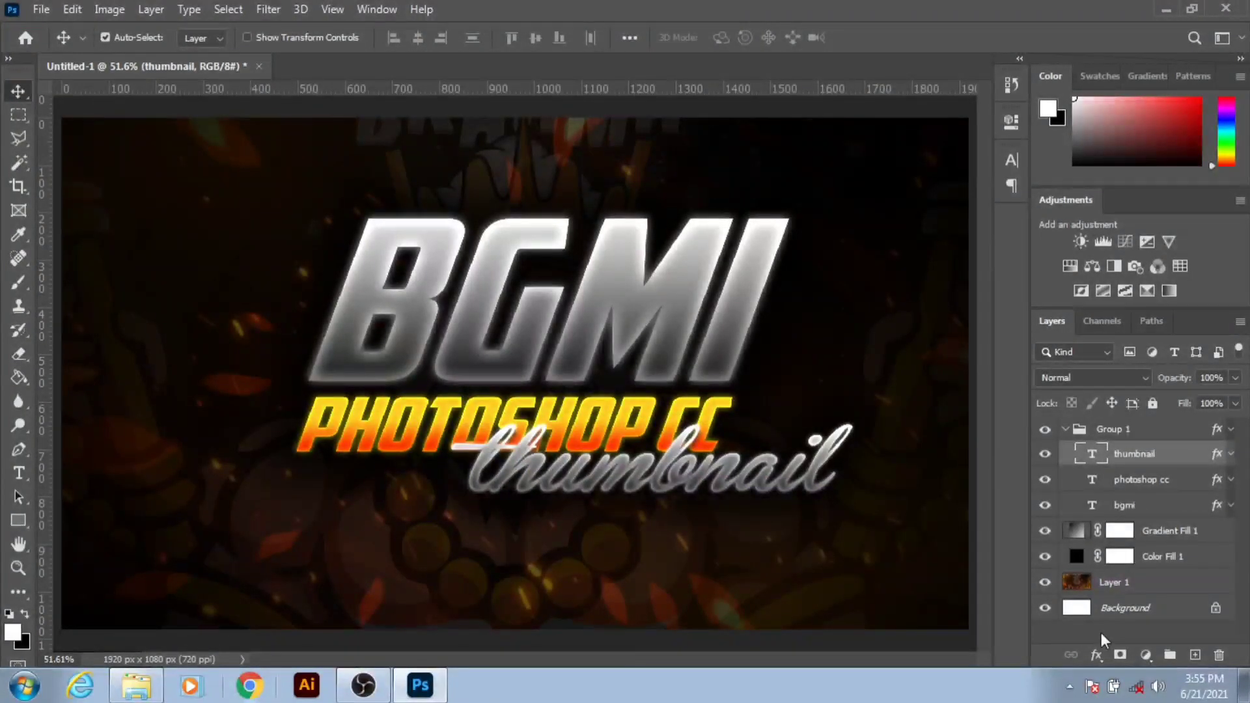
# - Give the thumbnail text a Gradient Overlay using the Blues preset Blue_23
pyautogui.doubleClick(1206, 453)
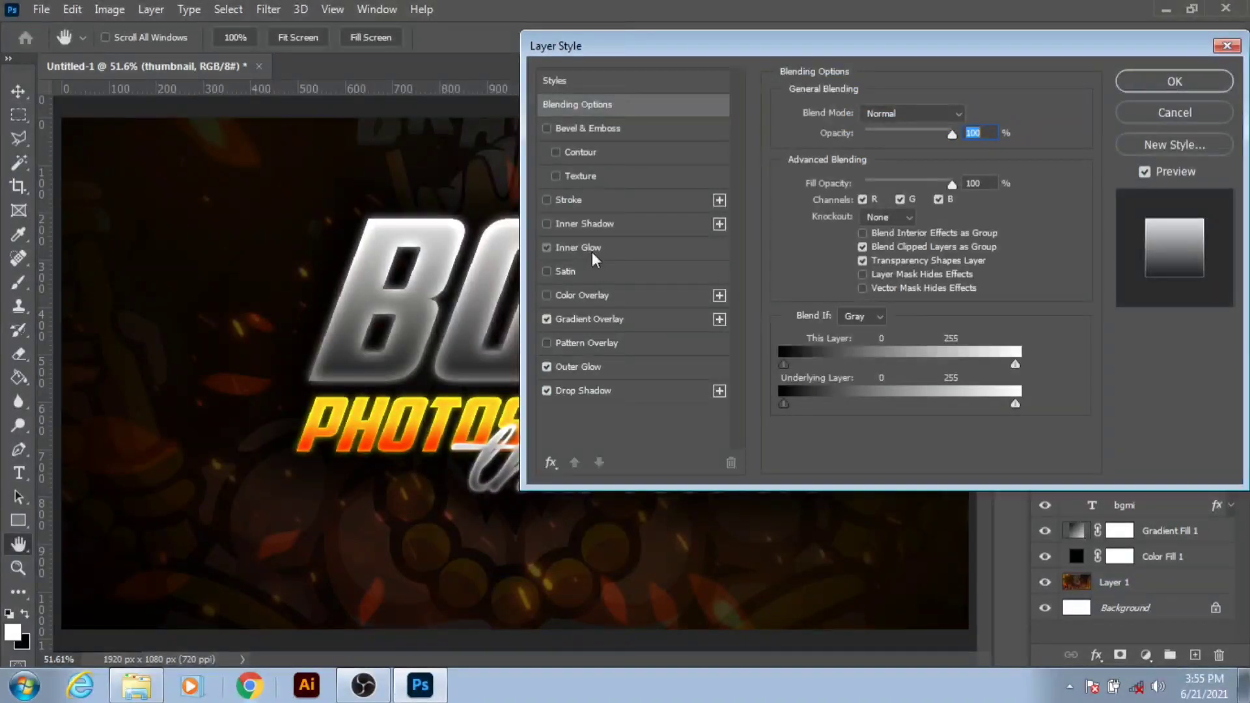
pyautogui.click(592, 252)
pyautogui.click(608, 321)
pyautogui.click(885, 156)
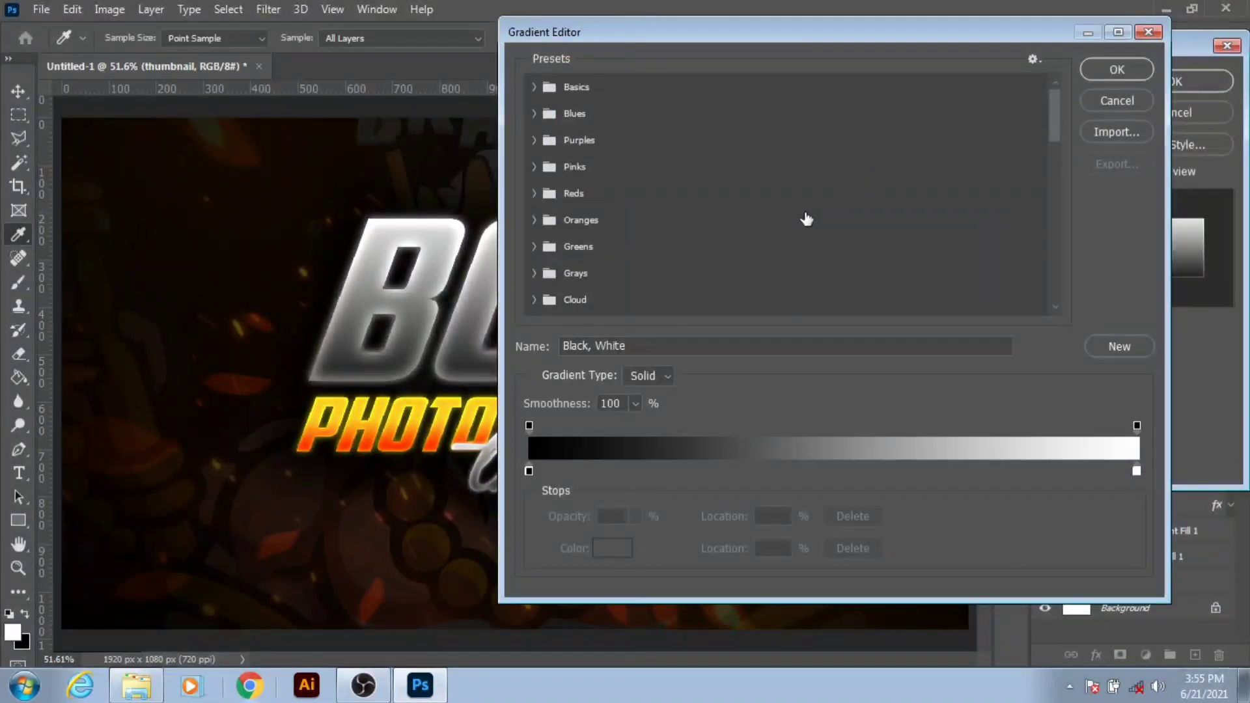
pyautogui.click(534, 113)
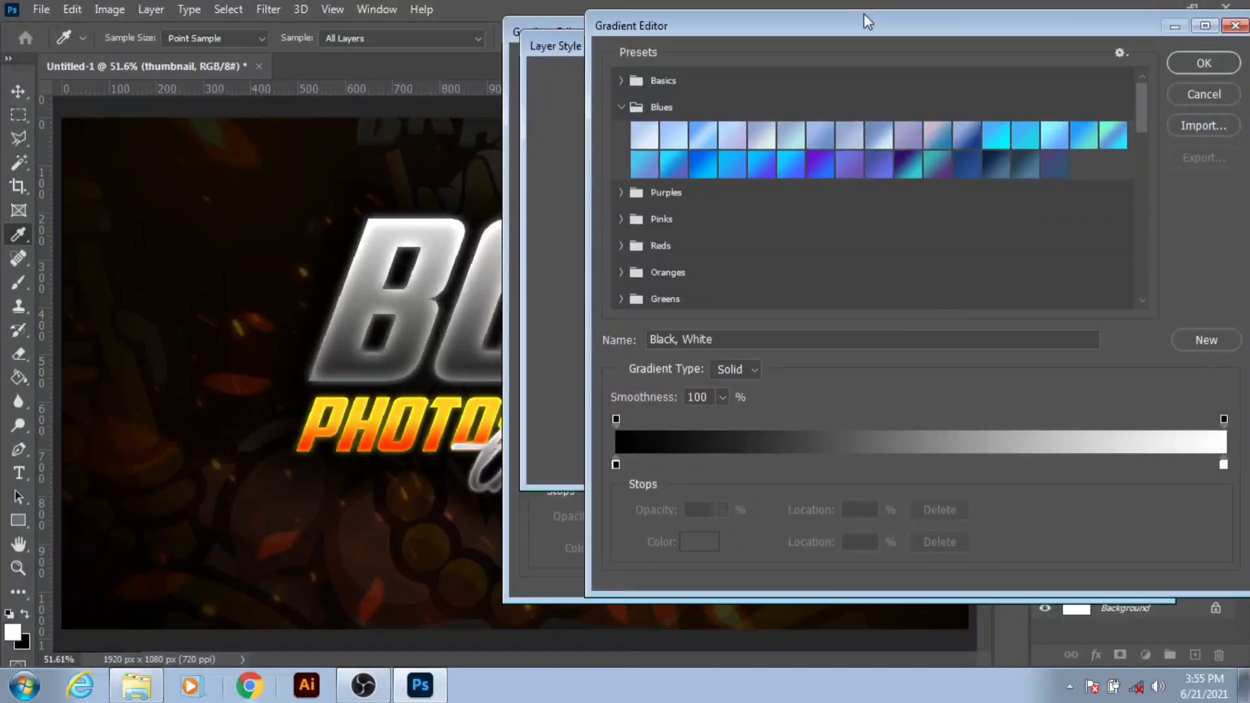
pyautogui.moveTo(598, 32); pyautogui.dragTo(933, 16)
pyautogui.click(1028, 162)
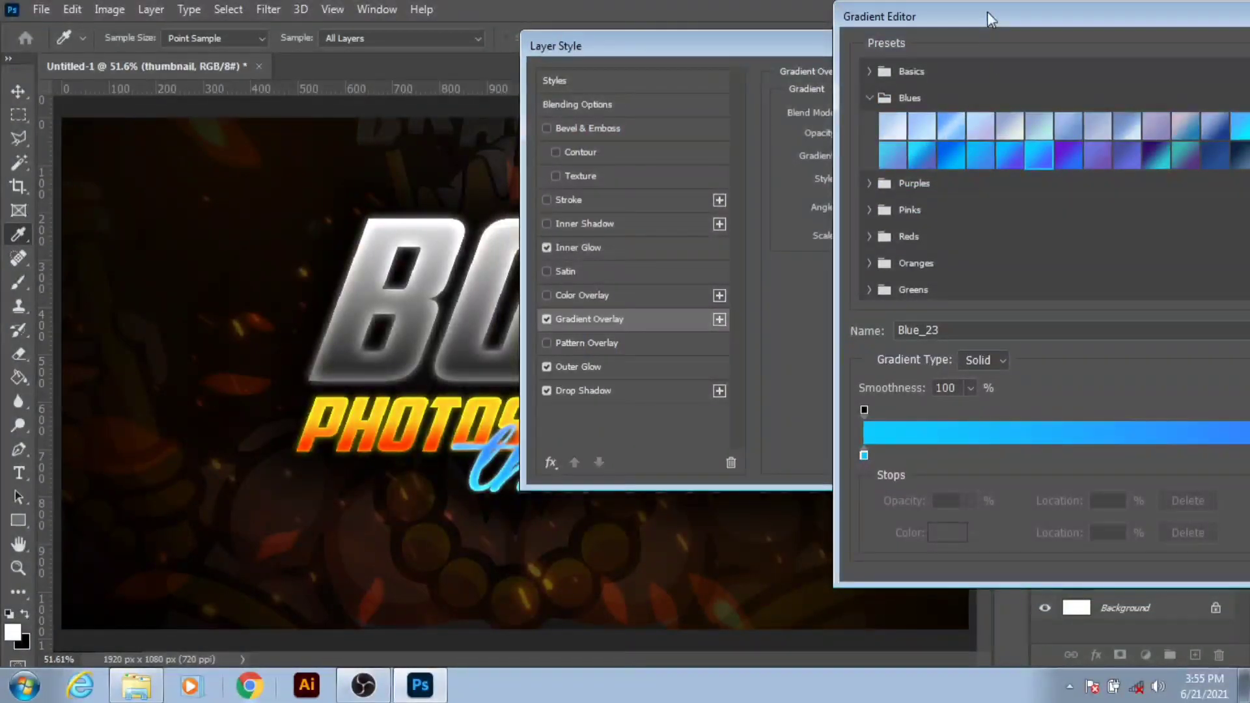
pyautogui.moveTo(987, 11); pyautogui.dragTo(667, 46)
pyautogui.click(1045, 61)
pyautogui.moveTo(1005, 45)
pyautogui.mouseDown()
pyautogui.moveTo(1190, 168)
pyautogui.moveTo(366, 209)
pyautogui.moveTo(724, 110)
pyautogui.mouseUp()
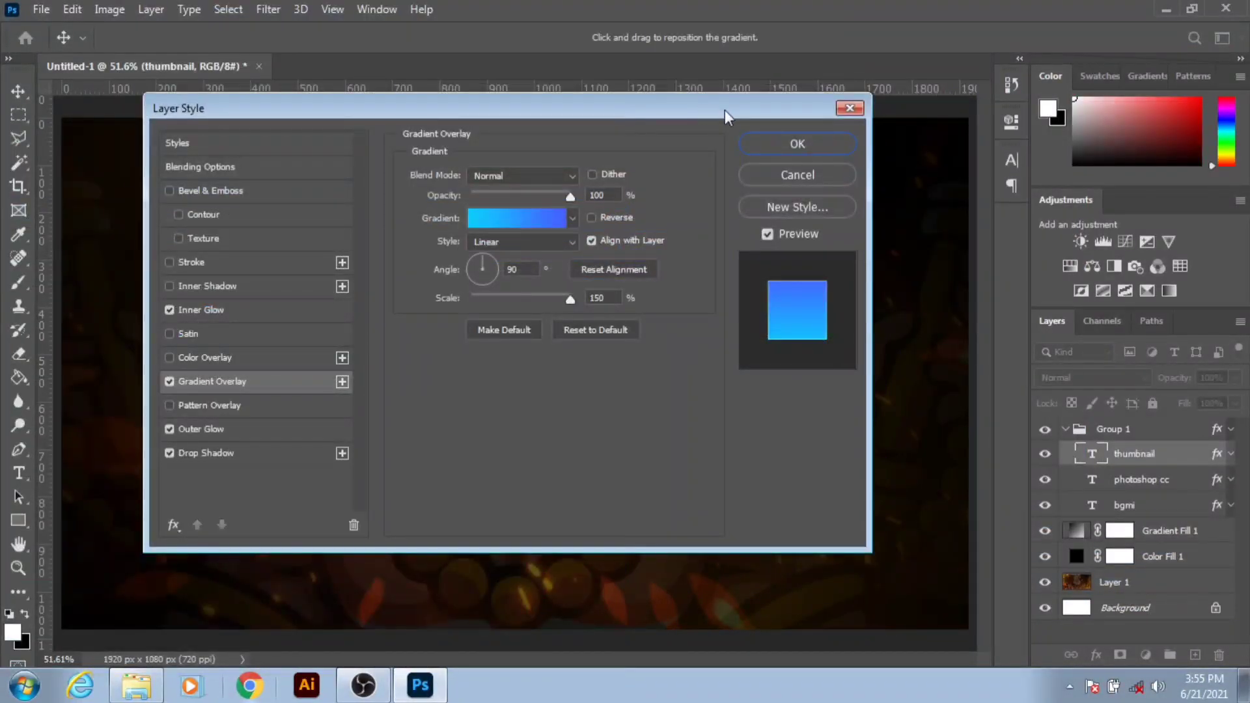
# - Set the Outer Glow colour to bright cyan
pyautogui.click(206, 429)
pyautogui.click(448, 240)
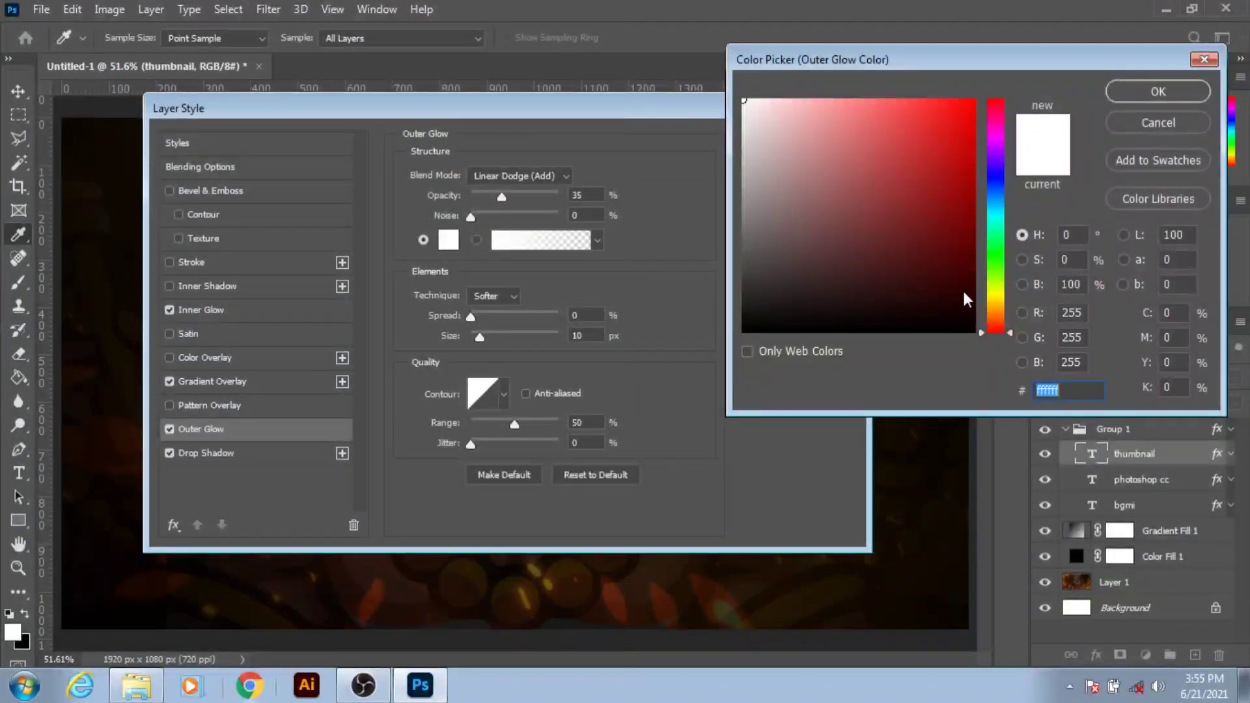
pyautogui.click(996, 216)
pyautogui.click(974, 100)
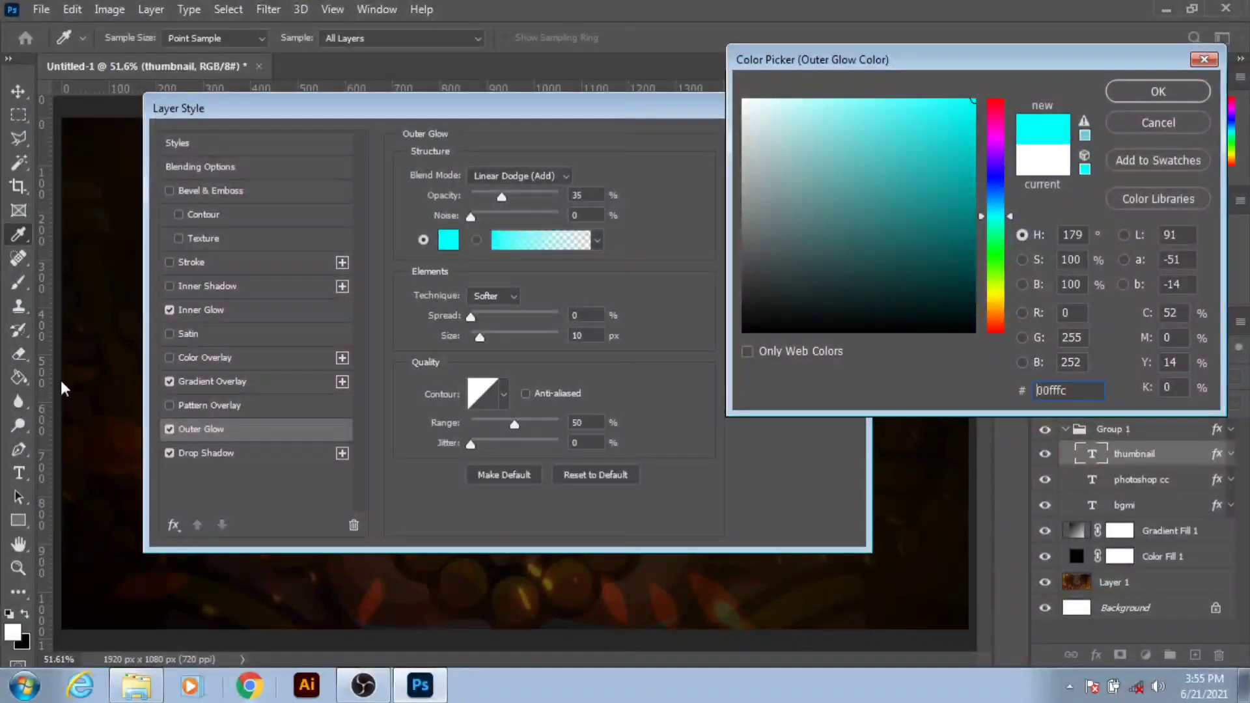
pyautogui.click(1158, 91)
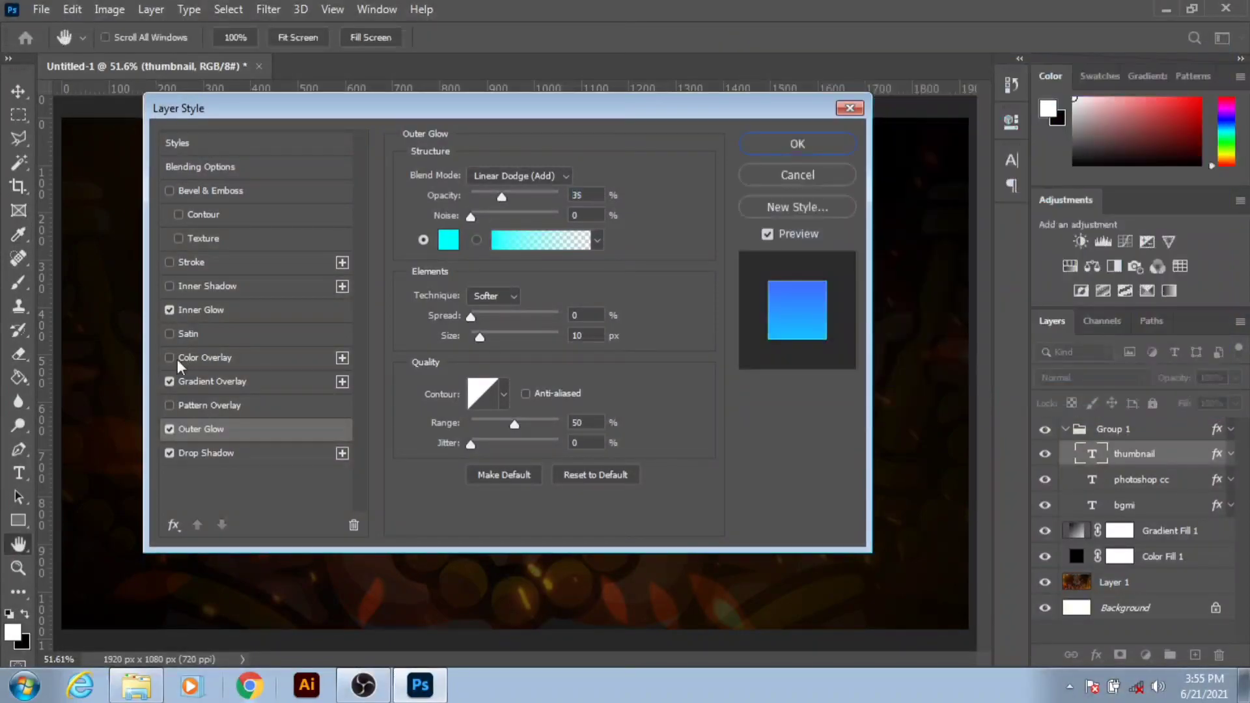
# - Set the Inner Glow colour to bright cyan
pyautogui.click(207, 381)
pyautogui.click(300, 455)
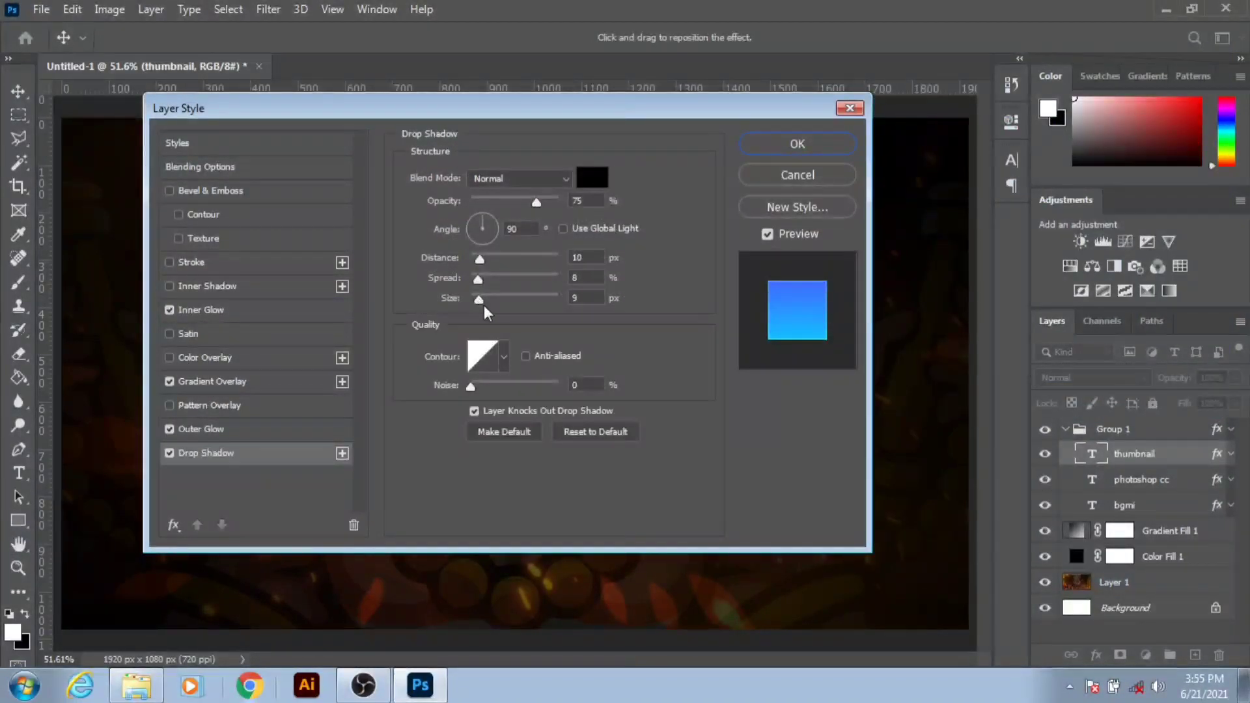
pyautogui.click(185, 311)
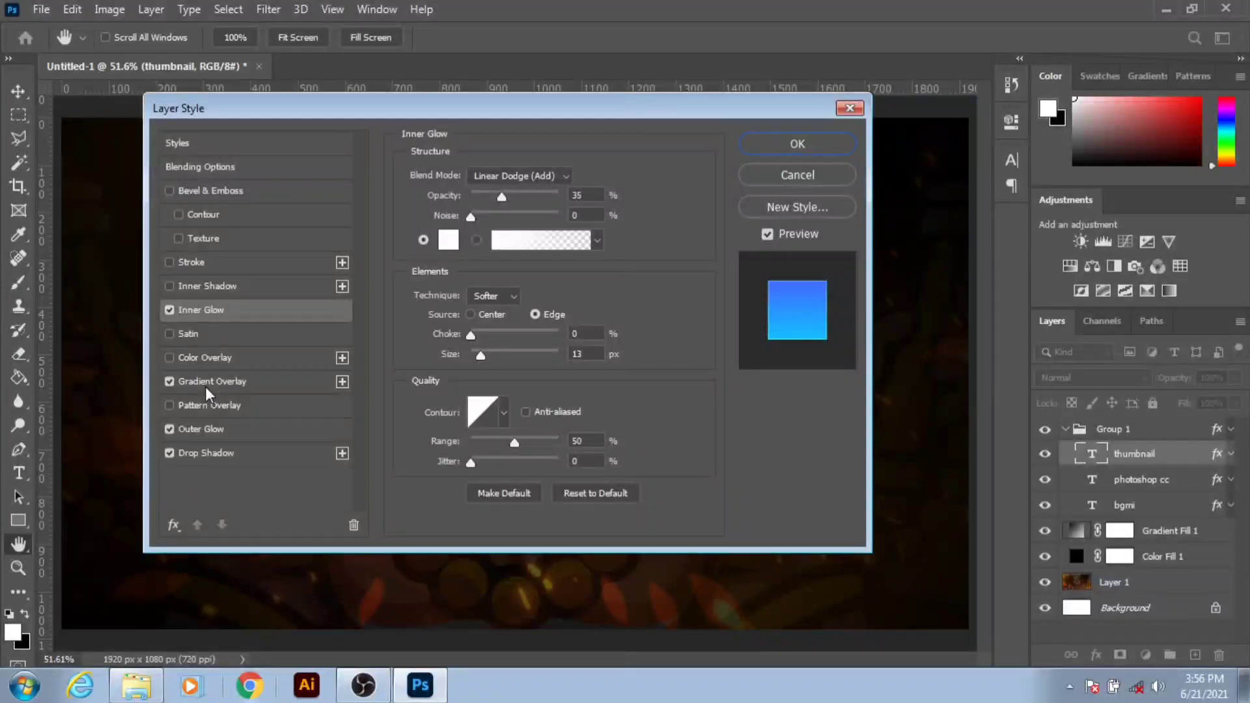
pyautogui.click(456, 241)
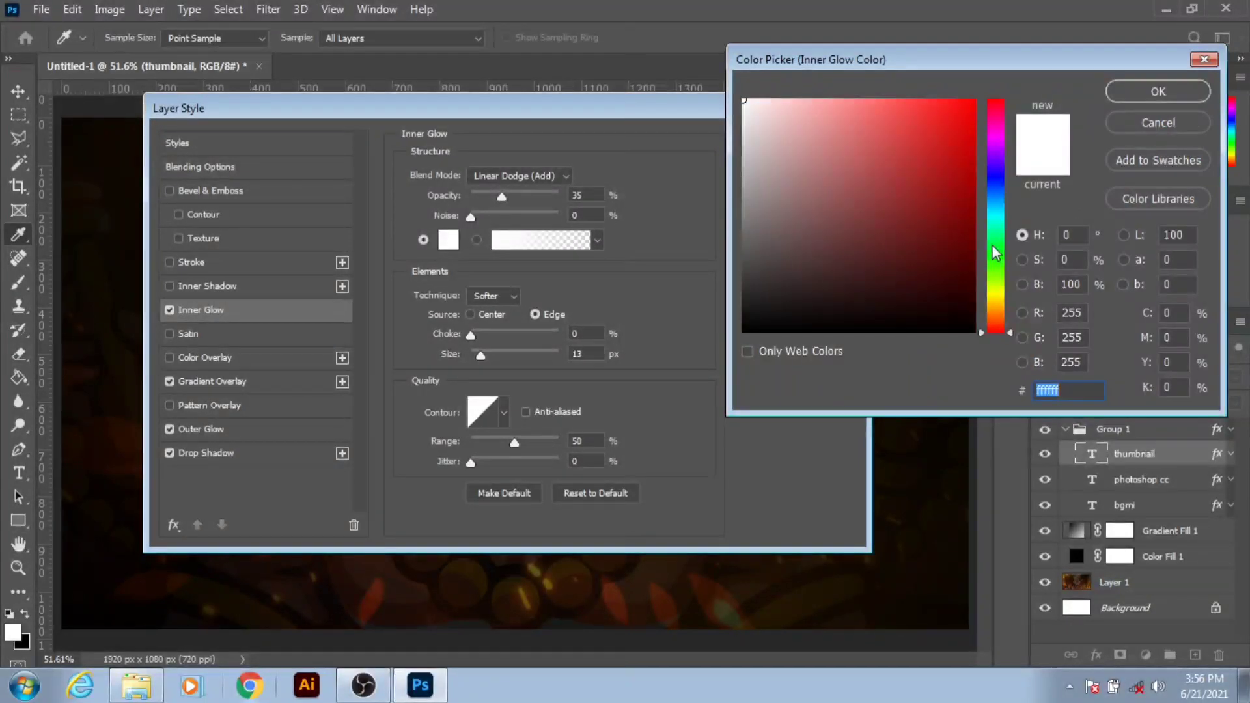
pyautogui.click(1000, 217)
pyautogui.click(974, 99)
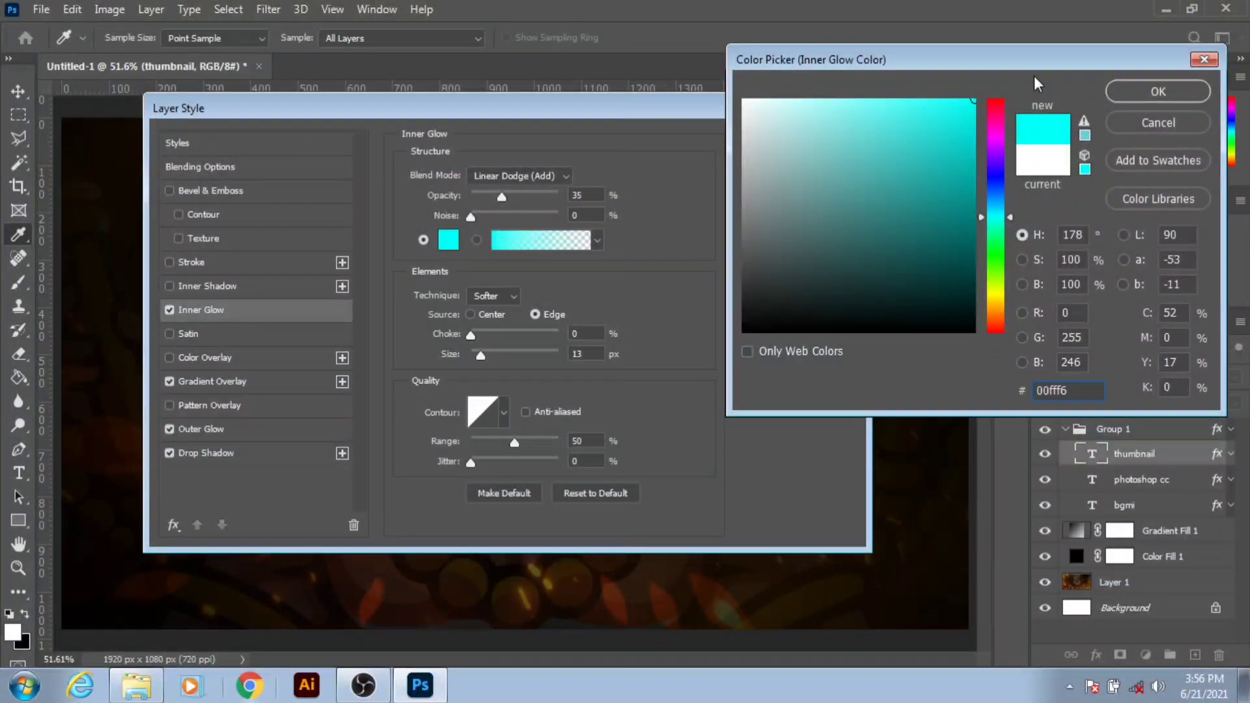
pyautogui.click(1162, 95)
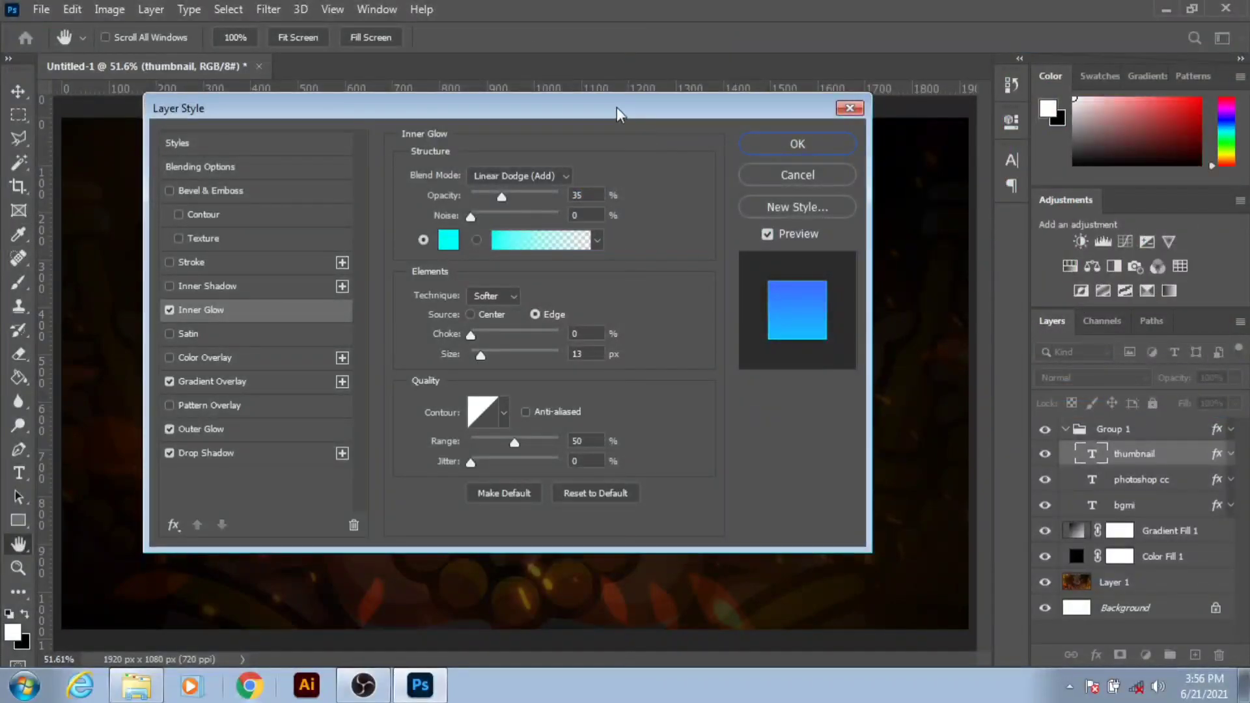
# - Review the cyan 35% Linear Dodge outer glow on the text and confirm the layer style
pyautogui.moveTo(615, 107); pyautogui.dragTo(1119, 134)
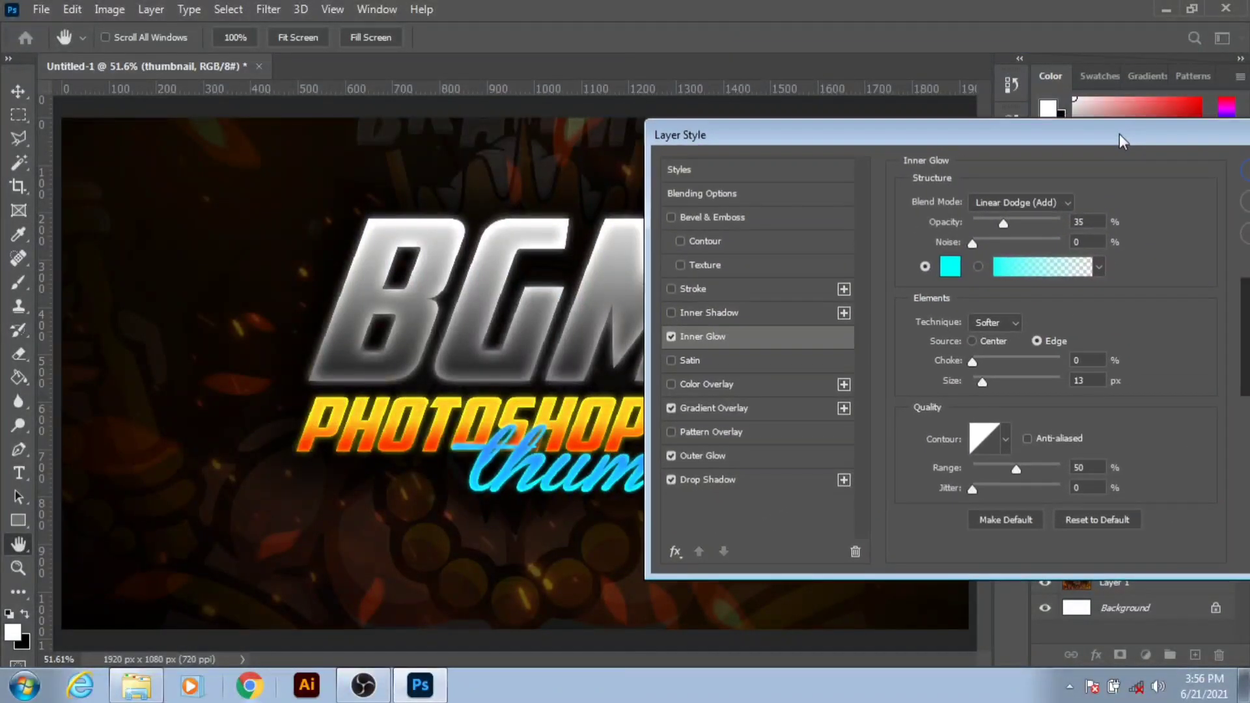
pyautogui.click(729, 456)
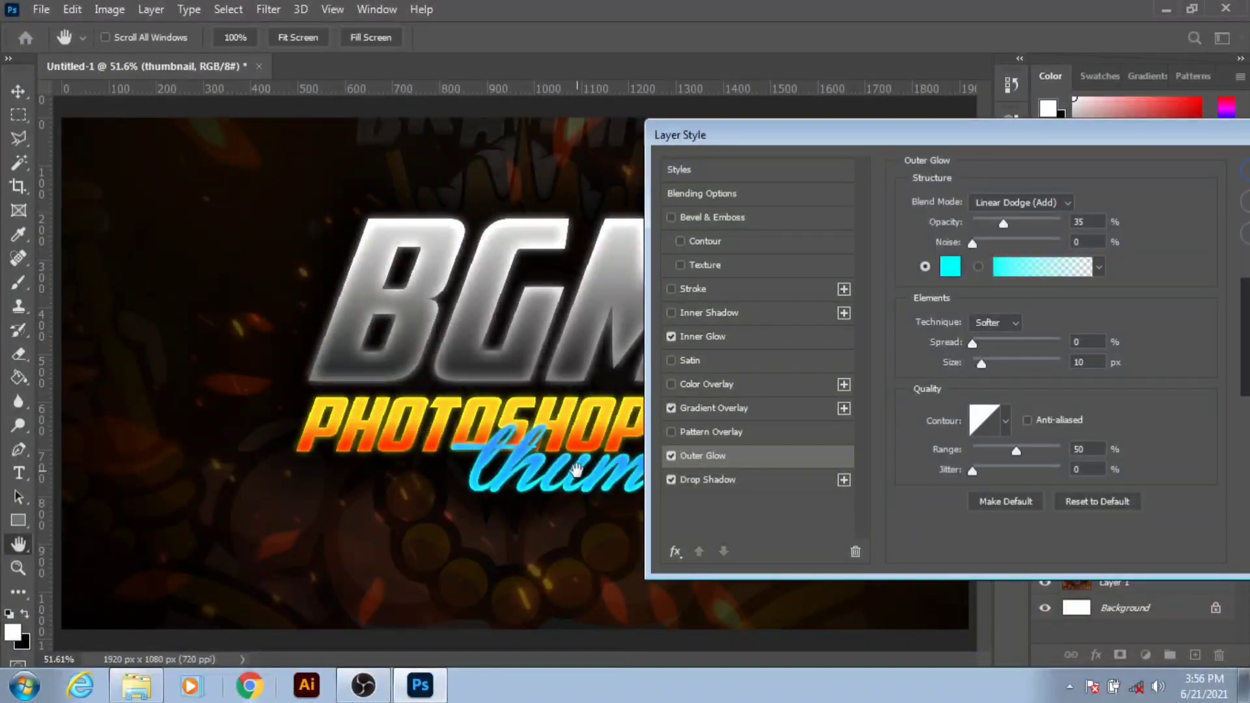
pyautogui.scroll(2, 555, 463)
pyautogui.scroll(2, 556, 463)
pyautogui.scroll(1, 494, 520)
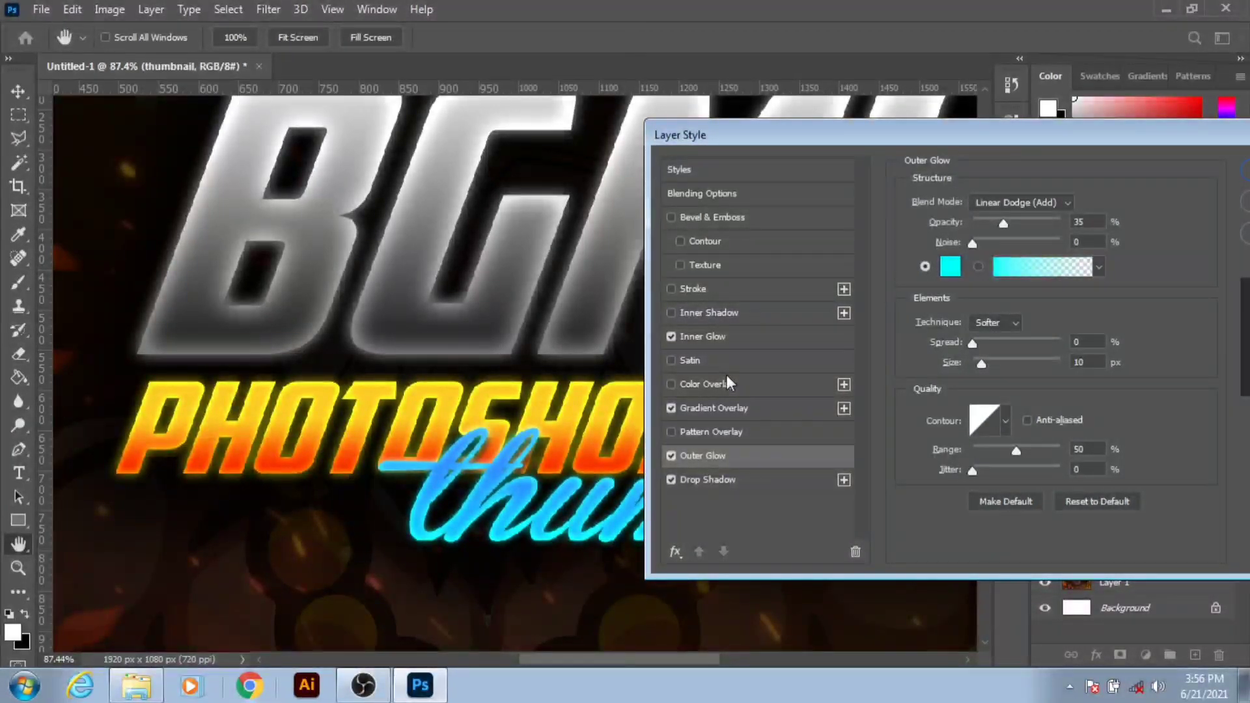
pyautogui.moveTo(863, 134); pyautogui.dragTo(637, 160)
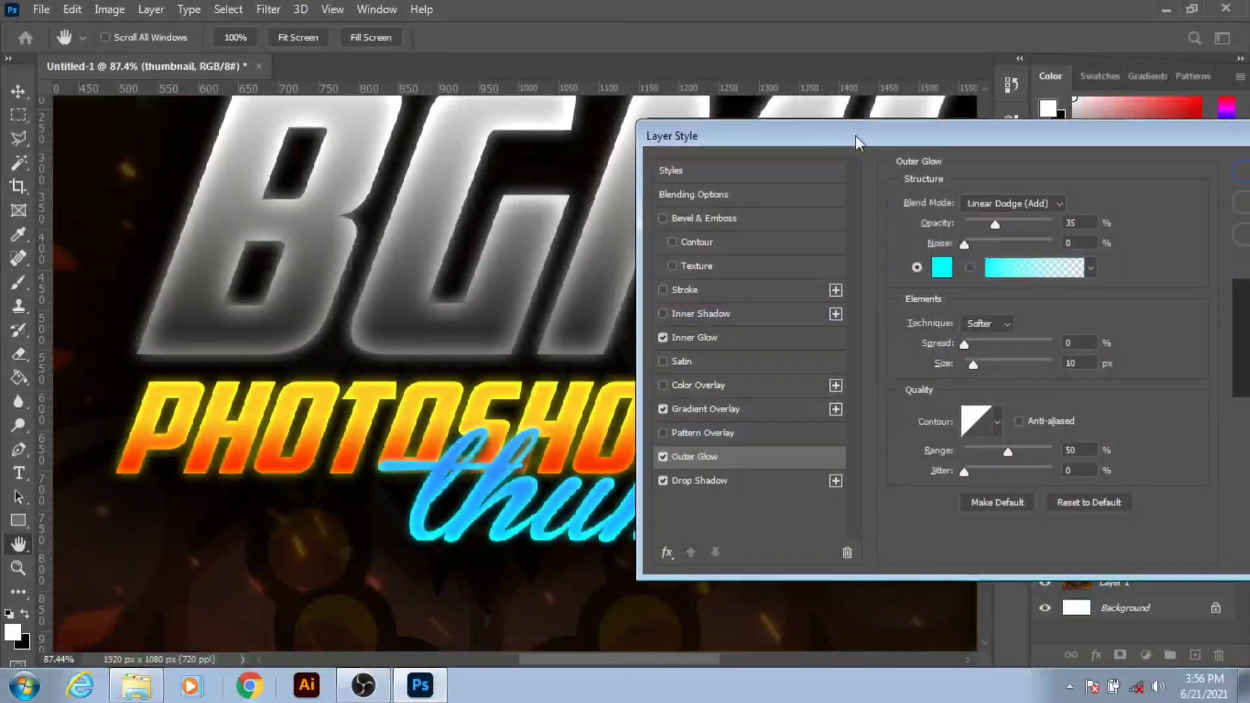
pyautogui.click(1100, 190)
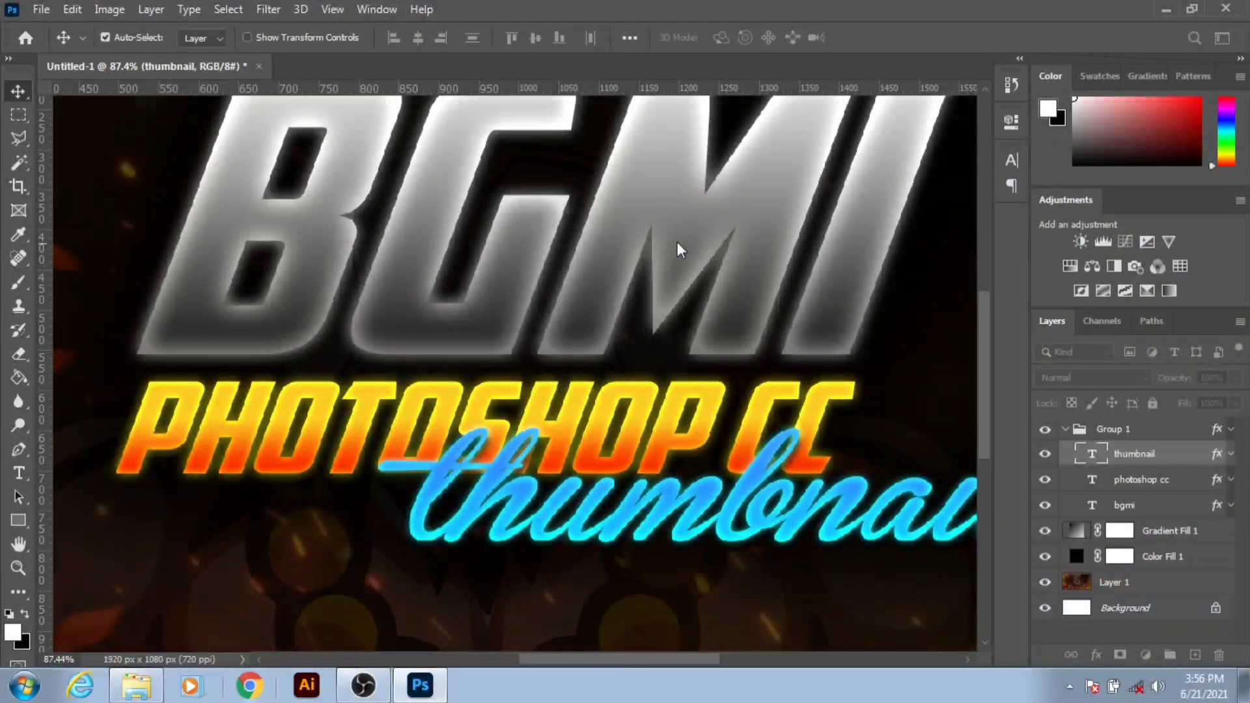
# - Turn off Auto-Select and move the thumbnail text left and down
pyautogui.scroll(-3, 603, 245)
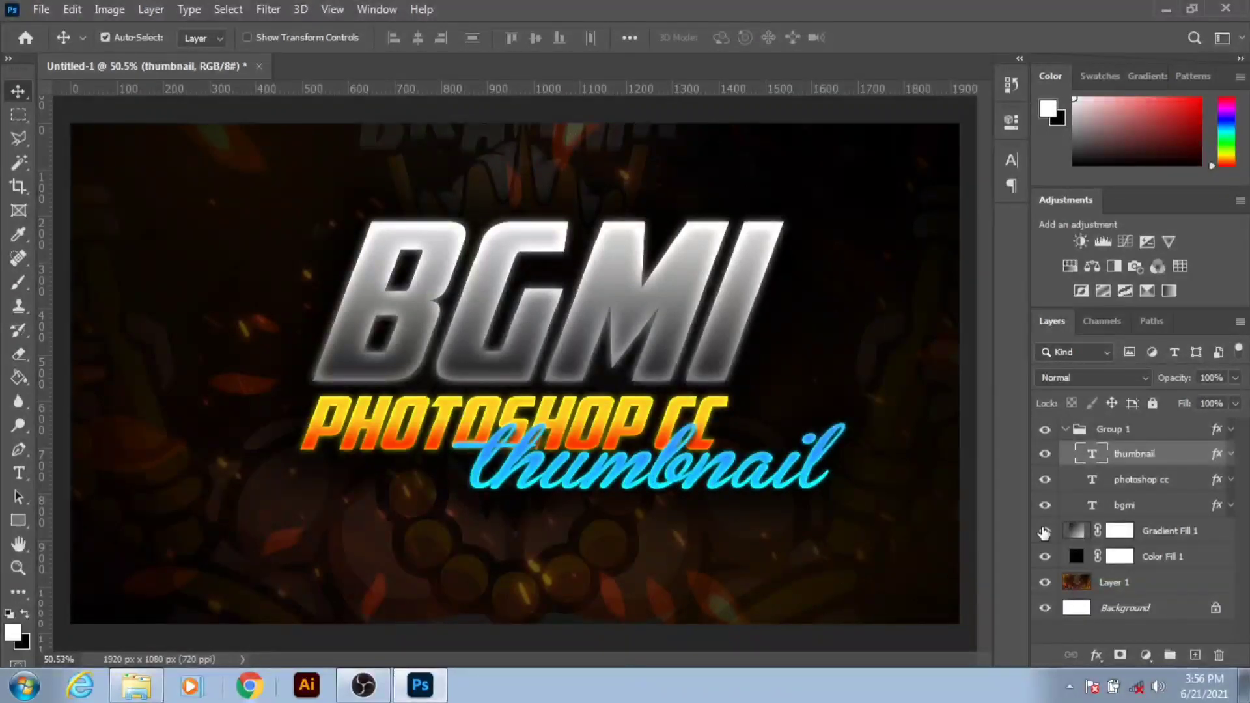
pyautogui.press('ctrl')
pyautogui.moveTo(739, 498)
pyautogui.mouseDown()
pyautogui.moveTo(476, 527)
pyautogui.moveTo(587, 521)
pyautogui.mouseUp()
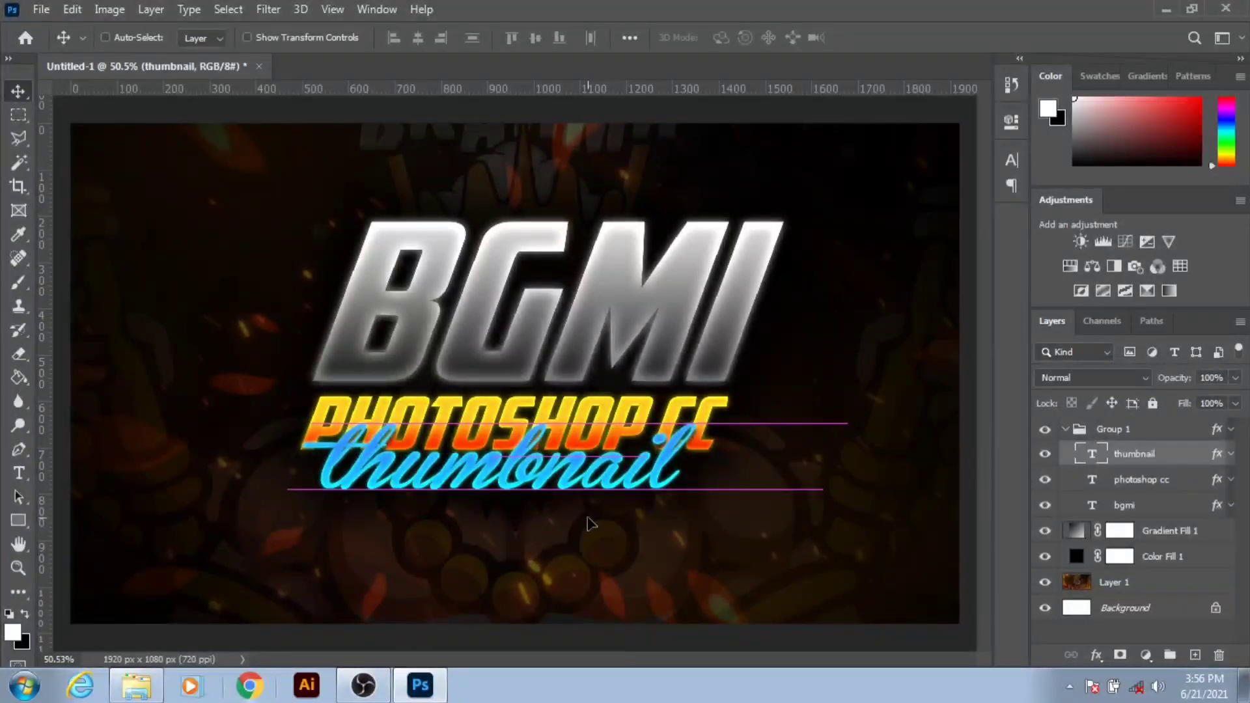
# - Try Thinking Of Betty and ! PEPSI !, then settle on American Captain for the thumbnail text
pyautogui.press('t')
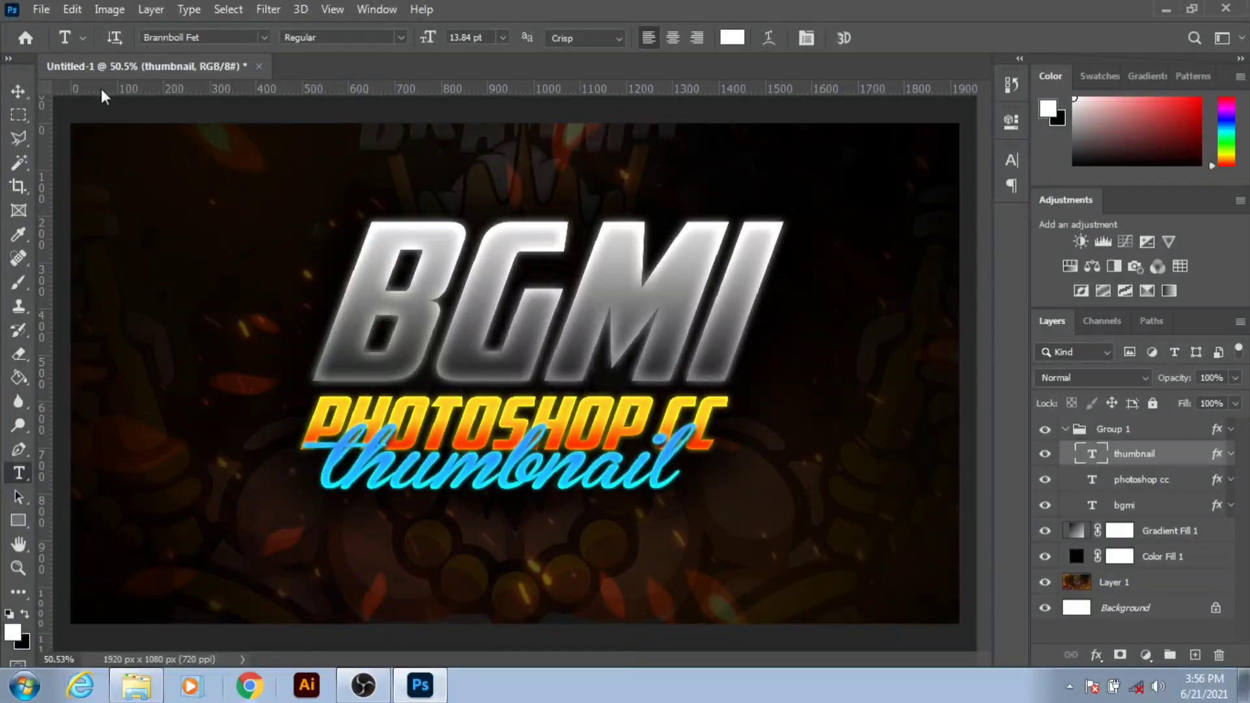
pyautogui.click(264, 37)
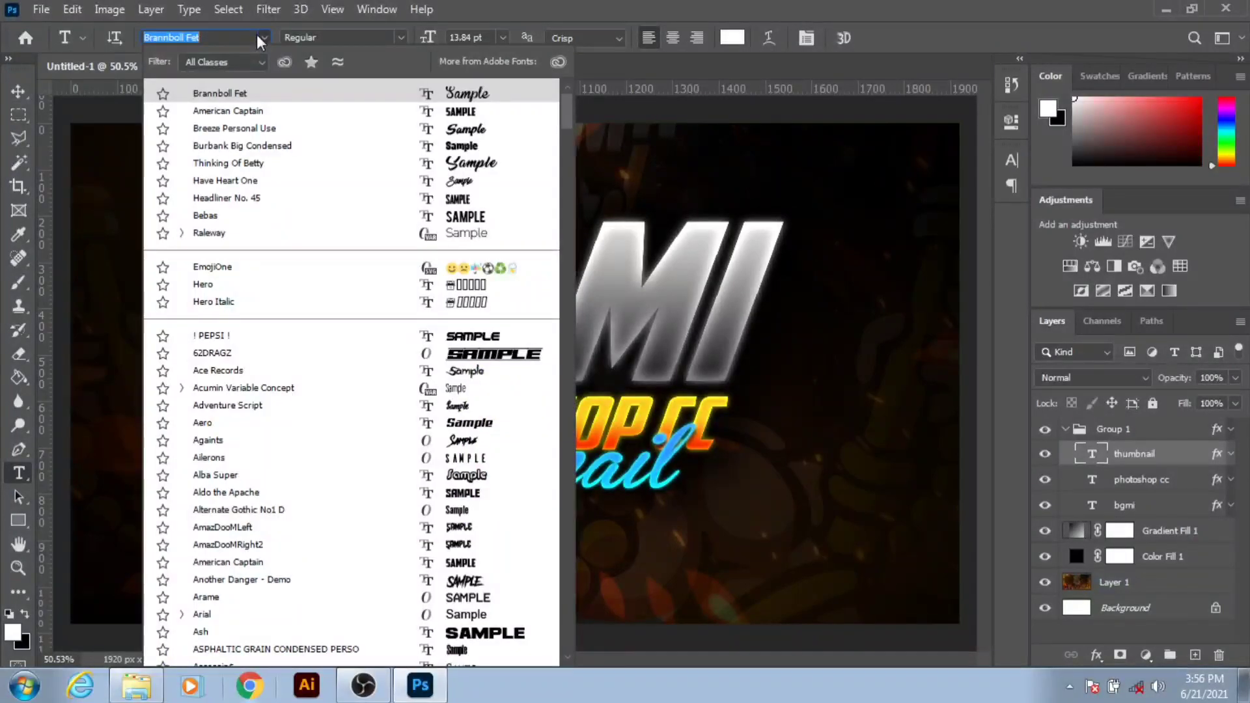
pyautogui.click(266, 166)
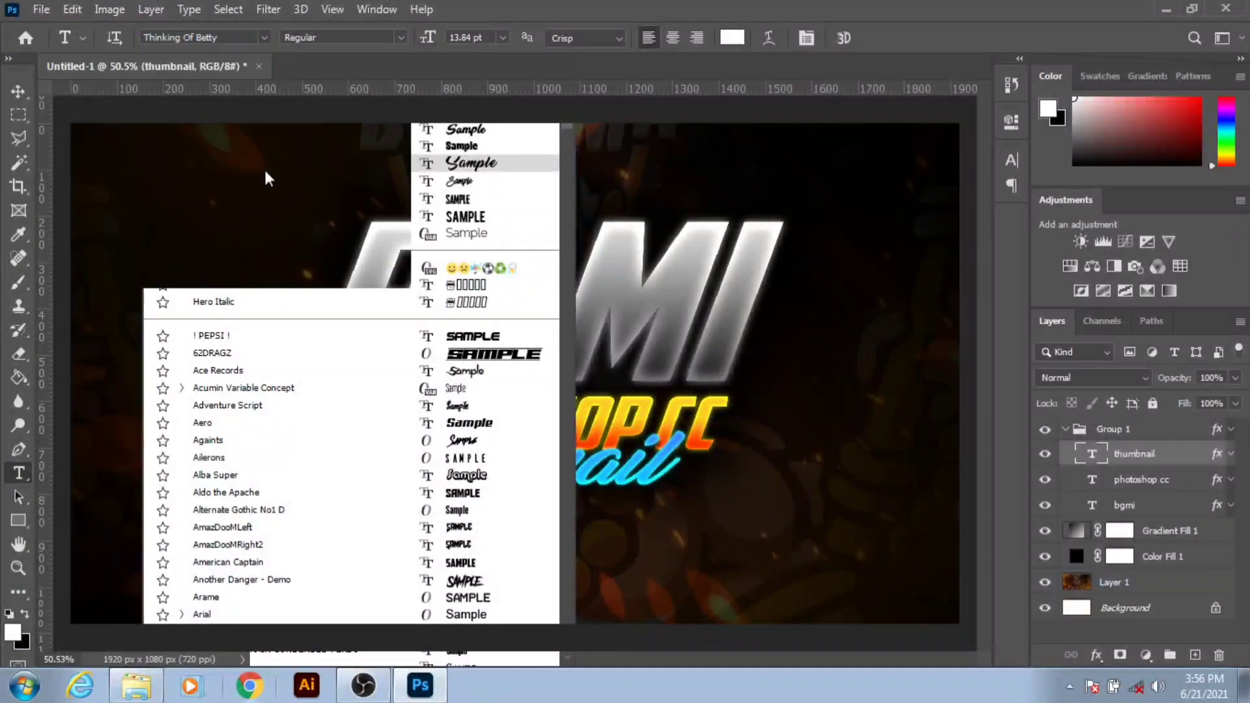
pyautogui.click(262, 37)
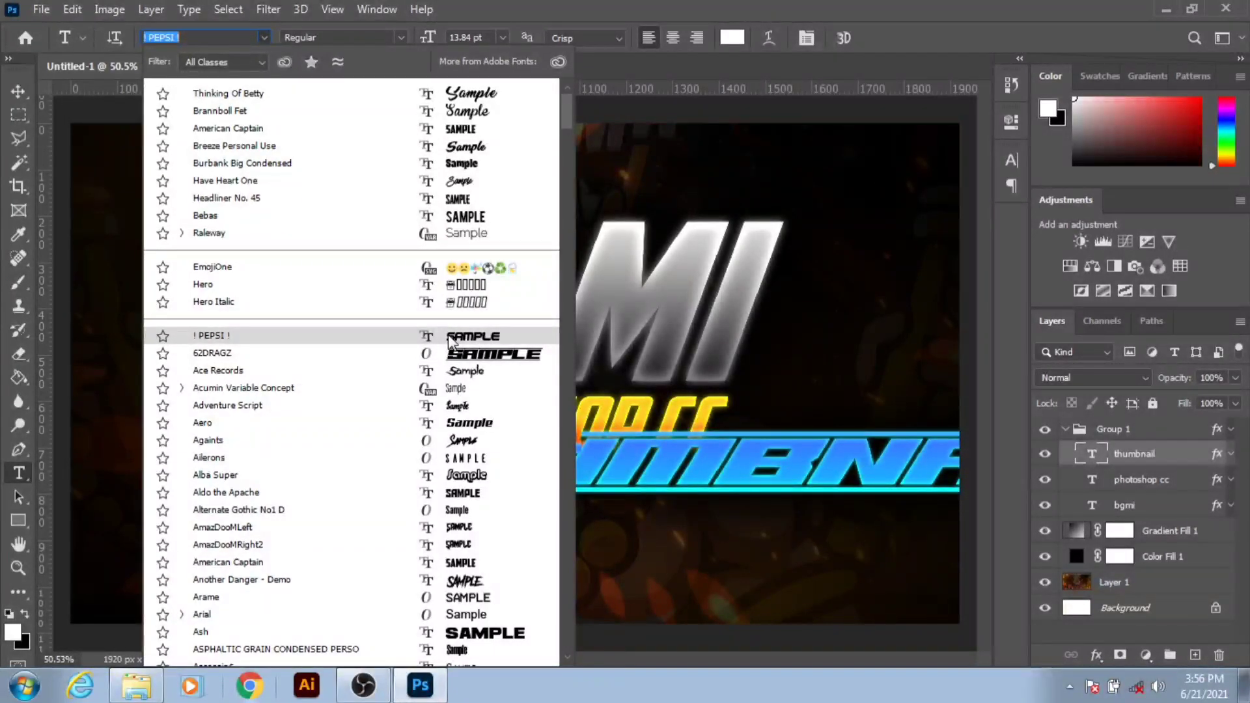
pyautogui.click(393, 336)
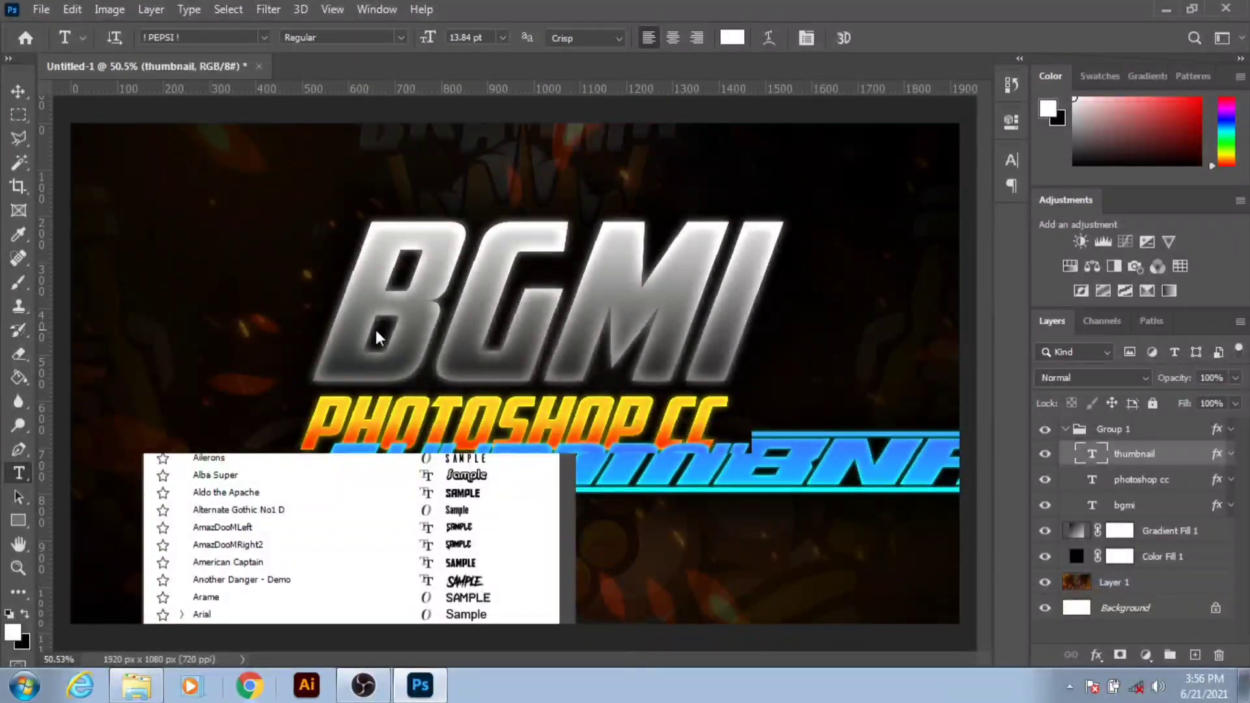
pyautogui.click(354, 327)
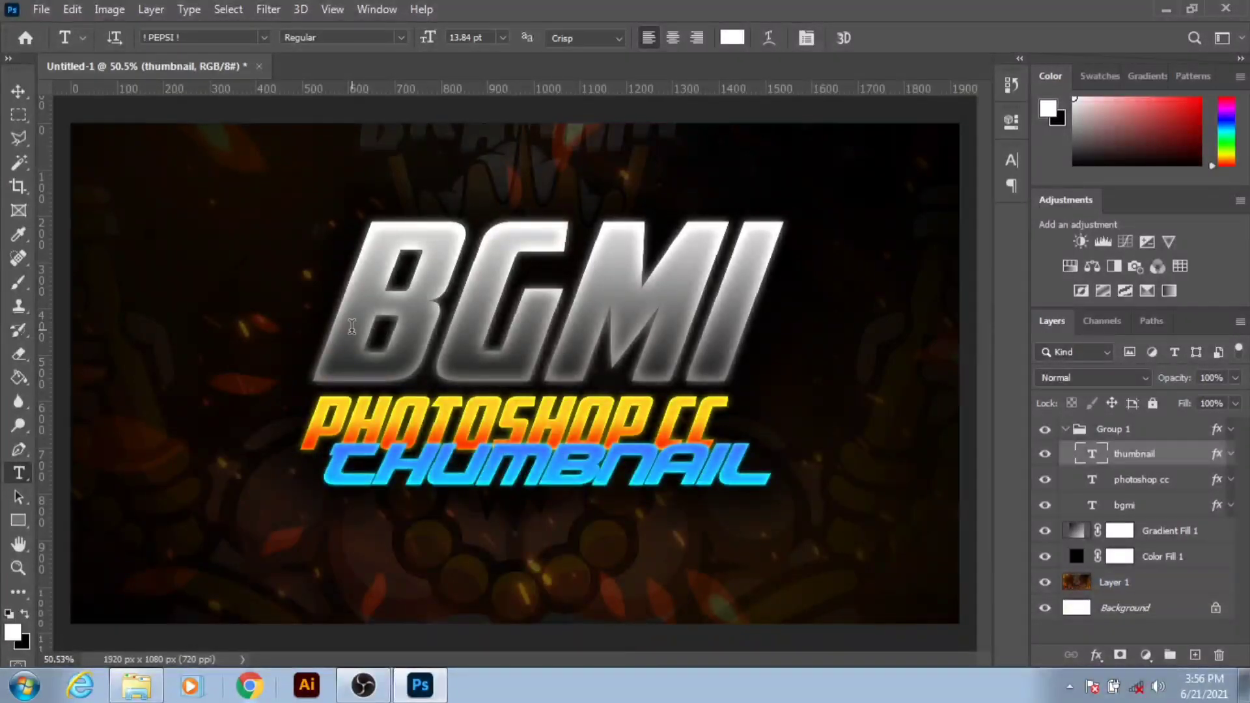
pyautogui.click(263, 39)
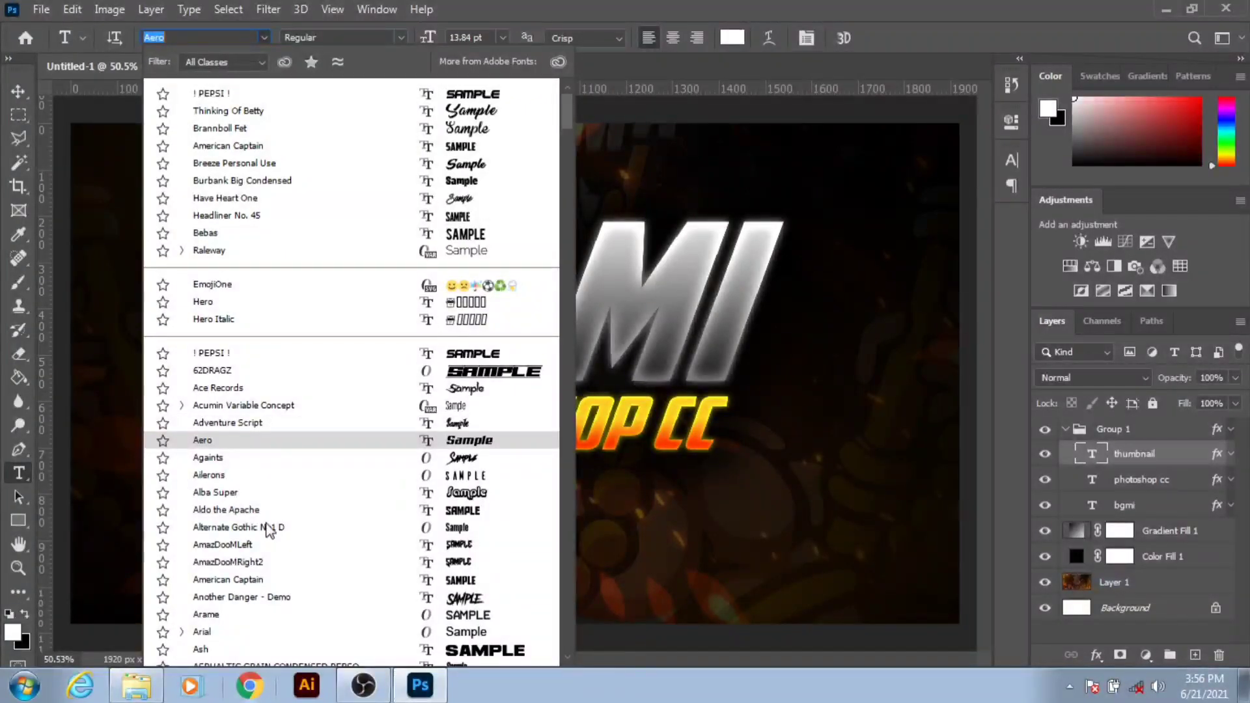
pyautogui.click(261, 581)
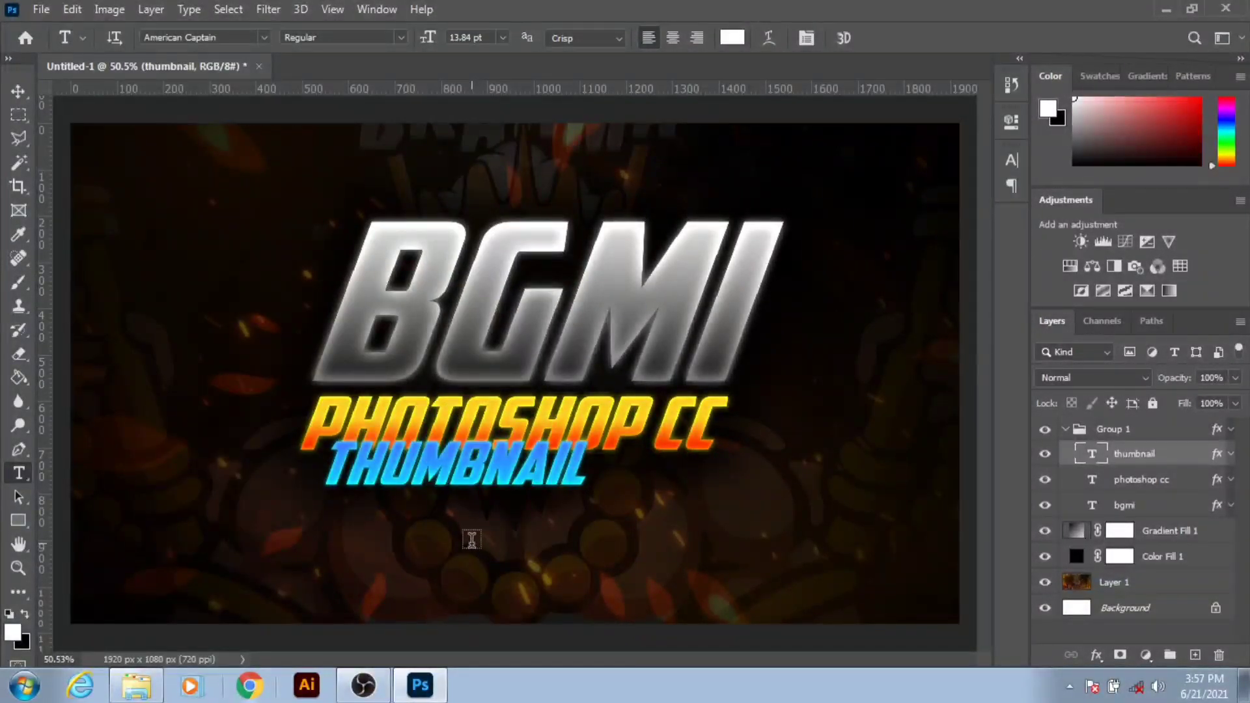
pyautogui.hotkey('ctrl', 't')
# - Move THUMBNAIL beneath PHOTOSHOP CC and enlarge it to match that line's width
pyautogui.moveTo(496, 483); pyautogui.dragTo(466, 508)
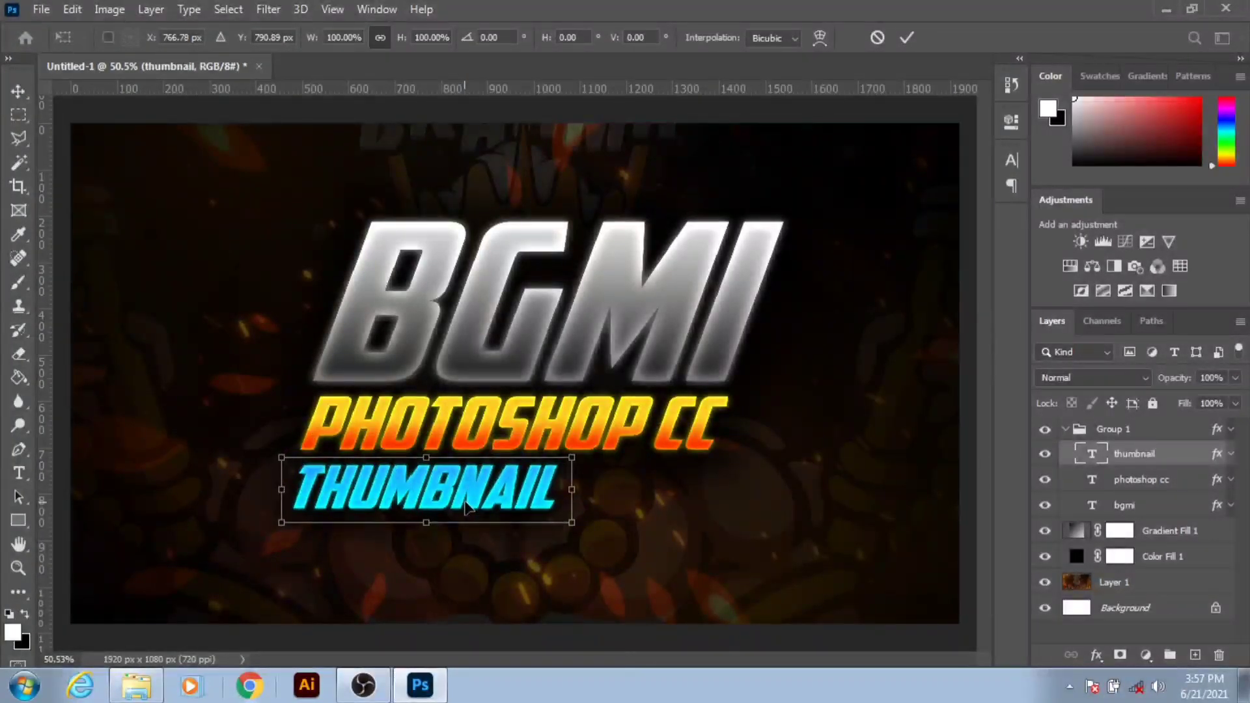
pyautogui.moveTo(572, 522); pyautogui.dragTo(742, 564)
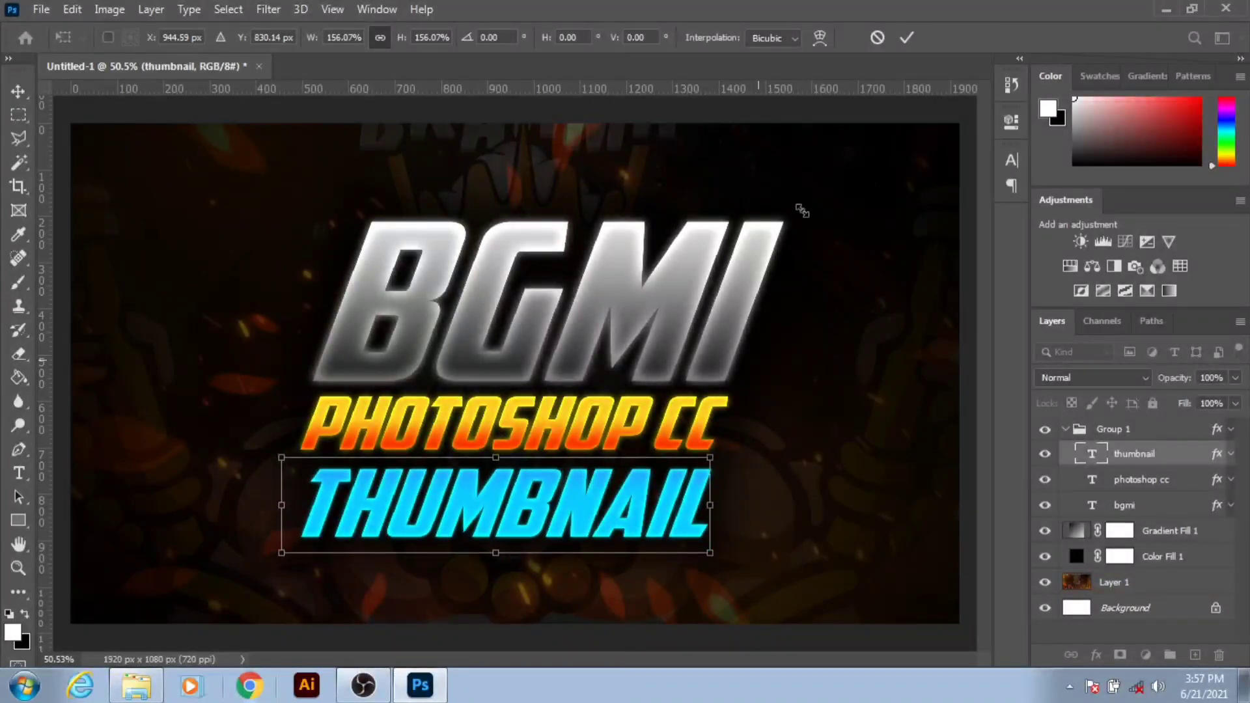
pyautogui.click(907, 38)
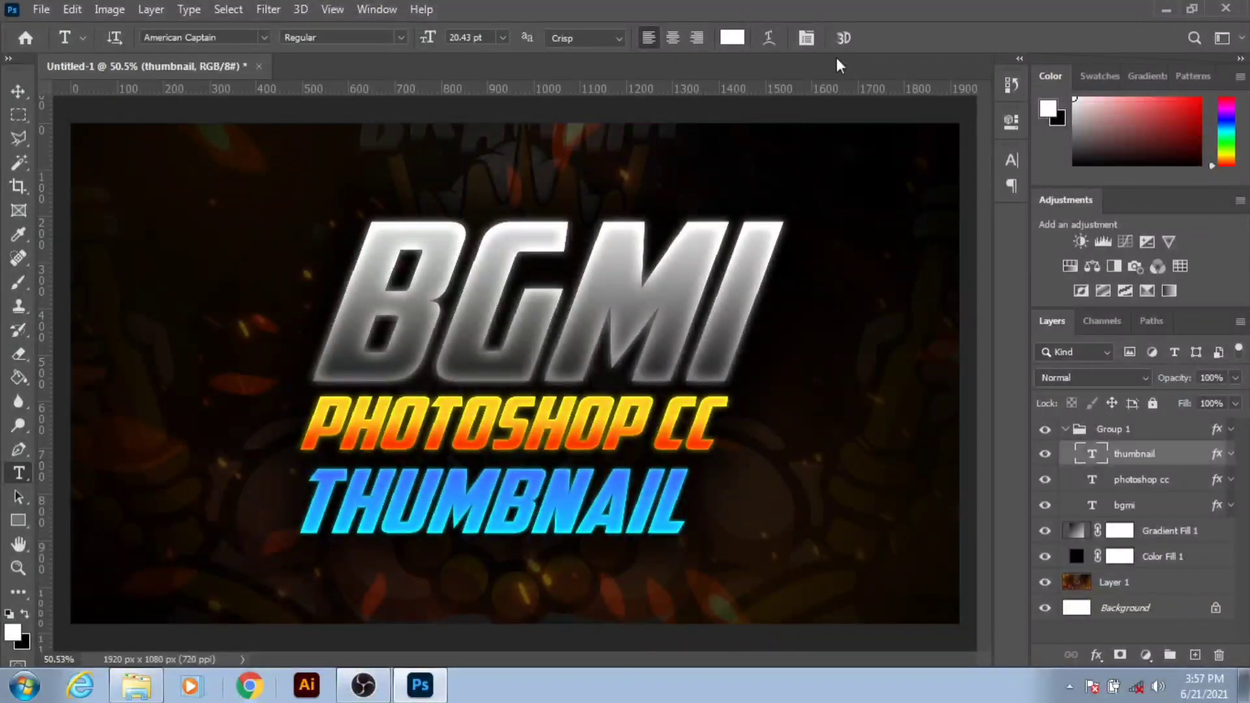
# - Open D:\youtube\psd\brahma gaming thumbnail 2k.psd from Windows Explorer into Photoshop
pyautogui.click(1165, 7)
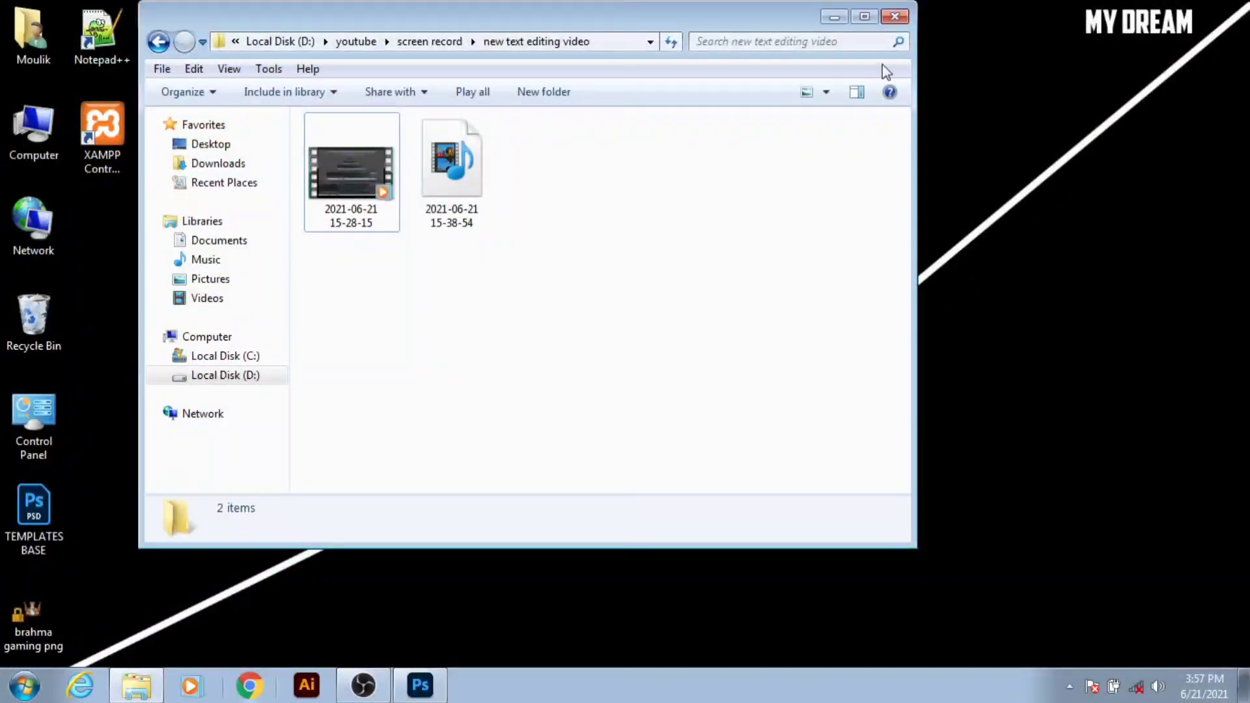
pyautogui.click(907, 14)
pyautogui.doubleClick(32, 127)
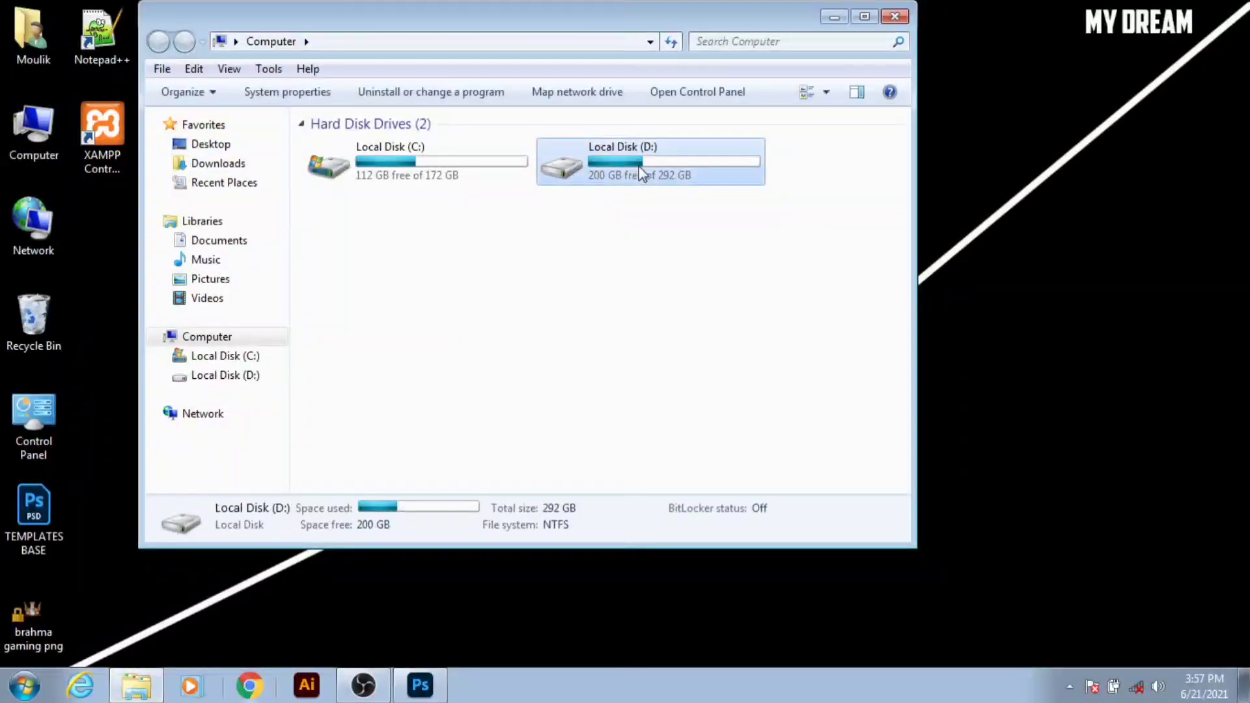
pyautogui.doubleClick(641, 173)
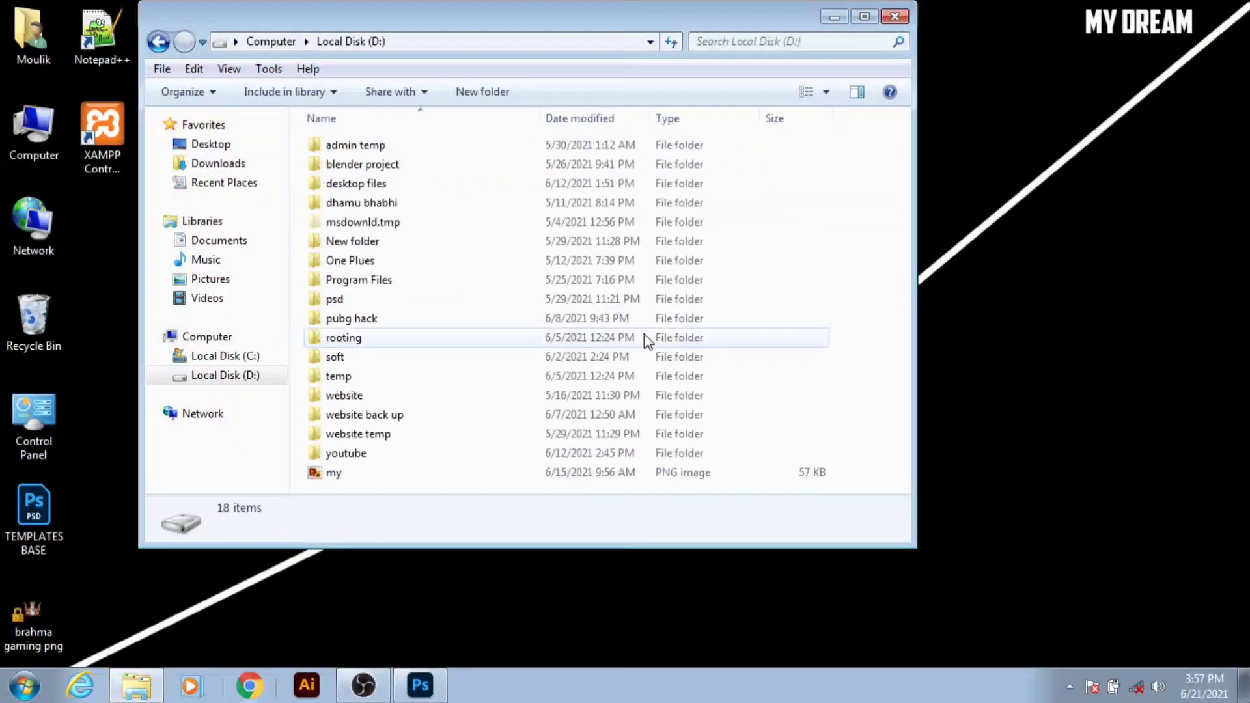
pyautogui.doubleClick(350, 454)
pyautogui.scroll(-5, 619, 324)
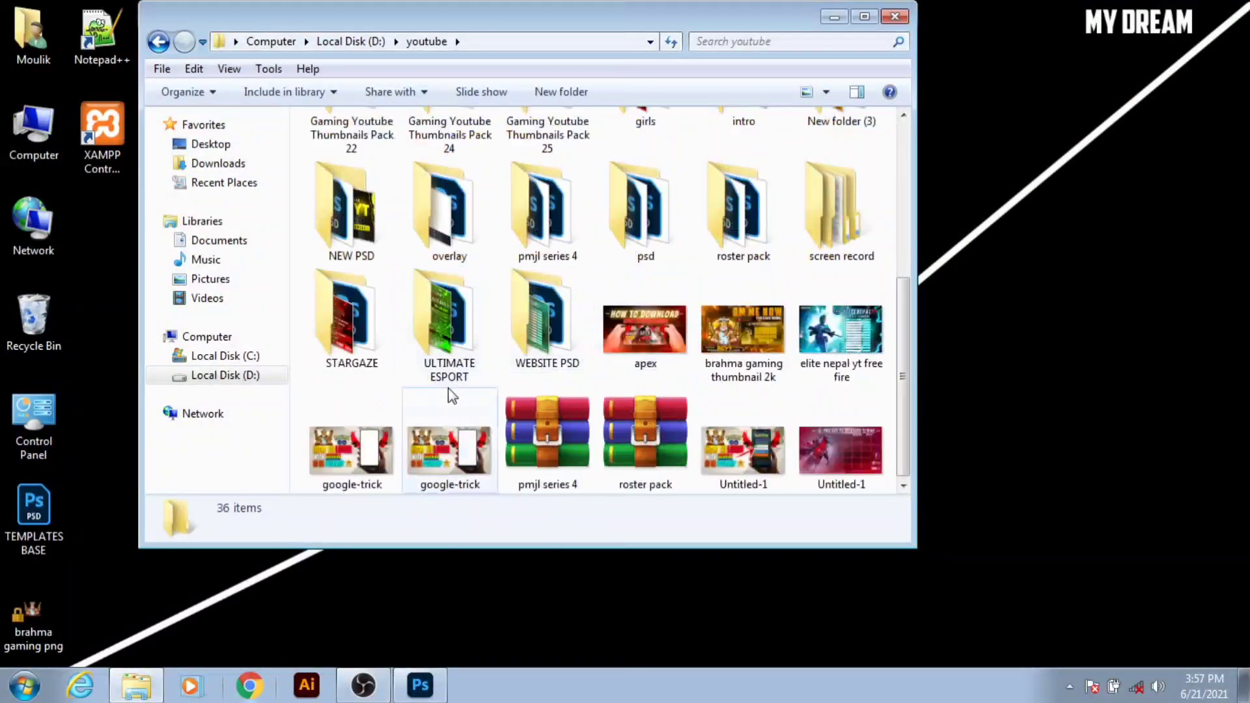
pyautogui.doubleClick(690, 228)
pyautogui.scroll(-10, 470, 357)
pyautogui.scroll(-2, 411, 362)
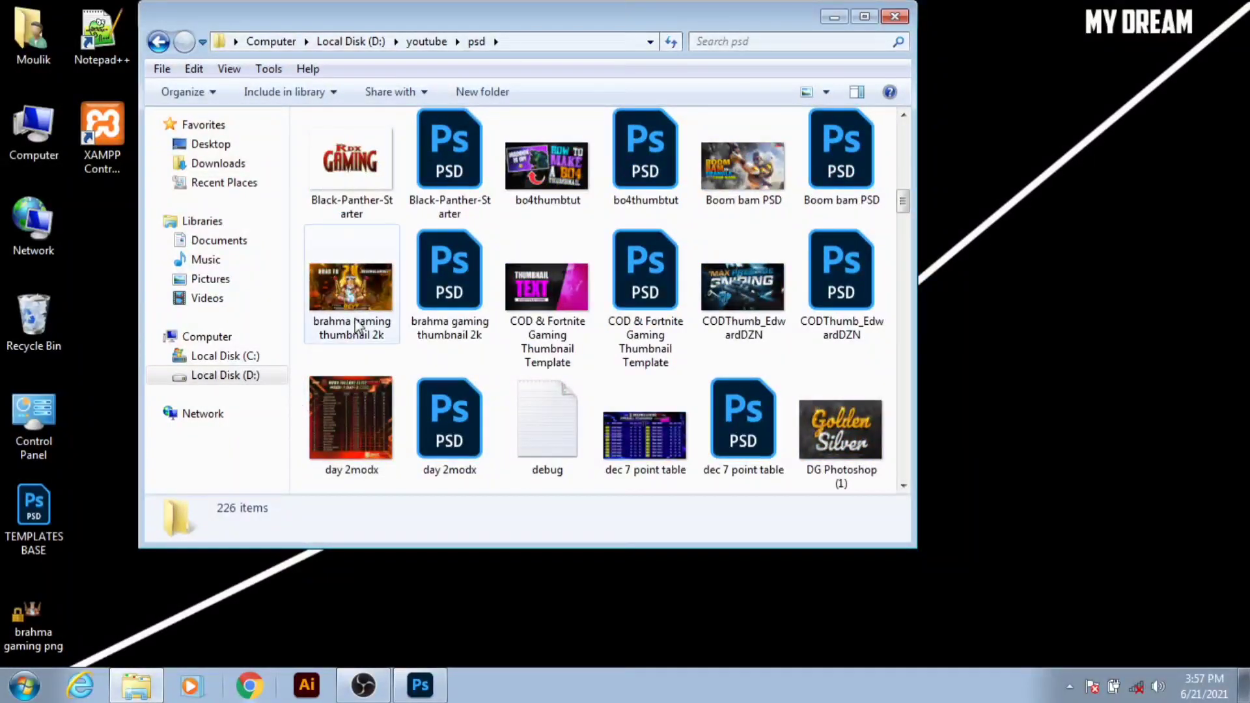
pyautogui.doubleClick(456, 274)
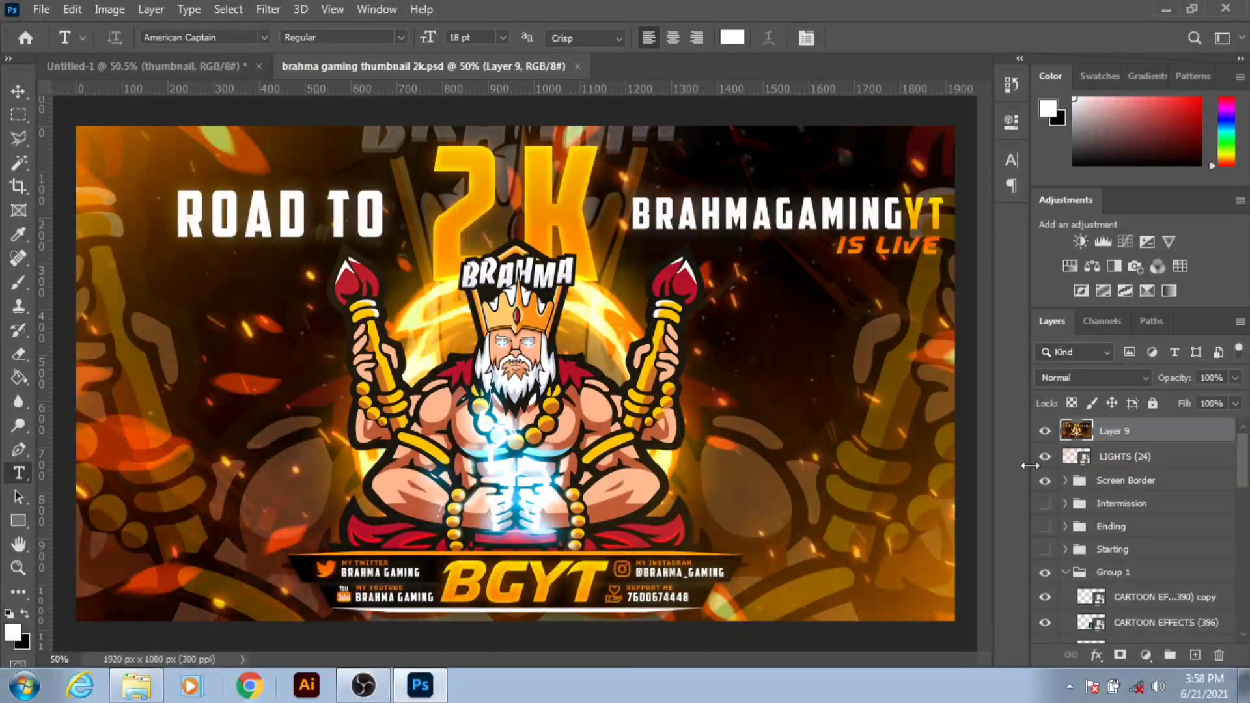
# - Hide Layer 9, the BGYT banner, the Brahma character group and CARTOON EFFECTS (77)
pyautogui.click(1045, 430)
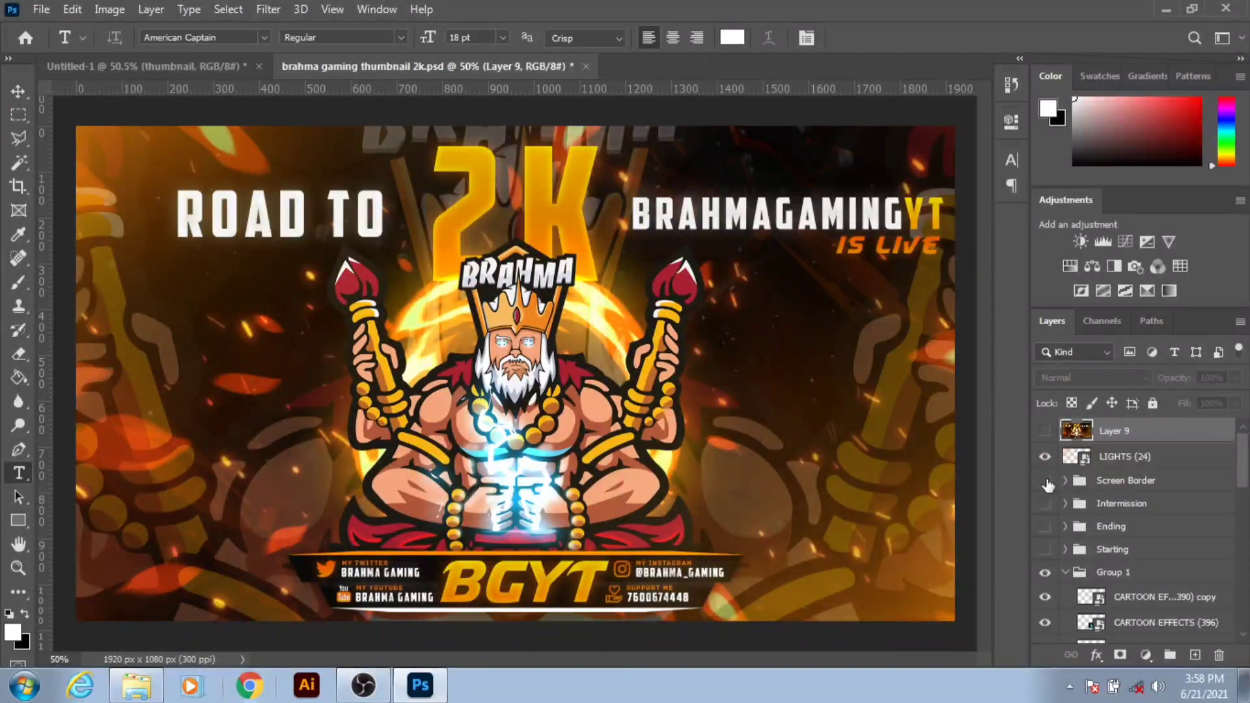
pyautogui.click(1046, 482)
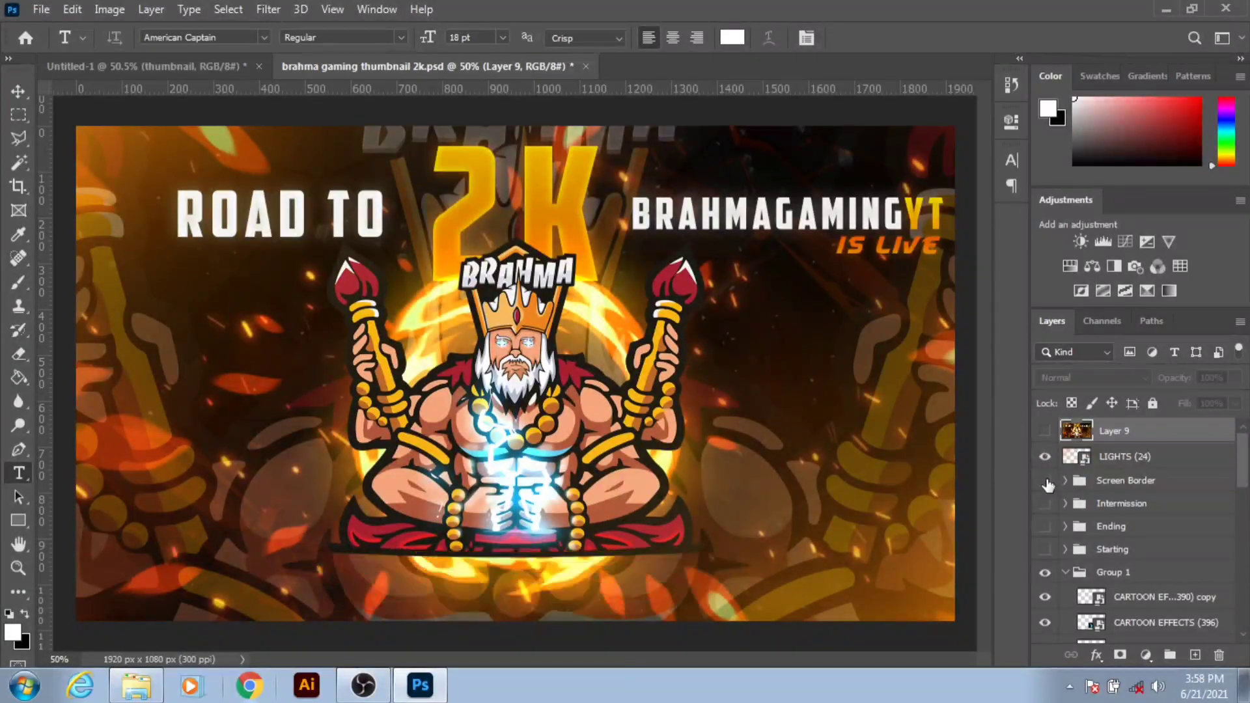
pyautogui.click(1045, 573)
pyautogui.click(1045, 573)
pyautogui.scroll(-3, 1041, 586)
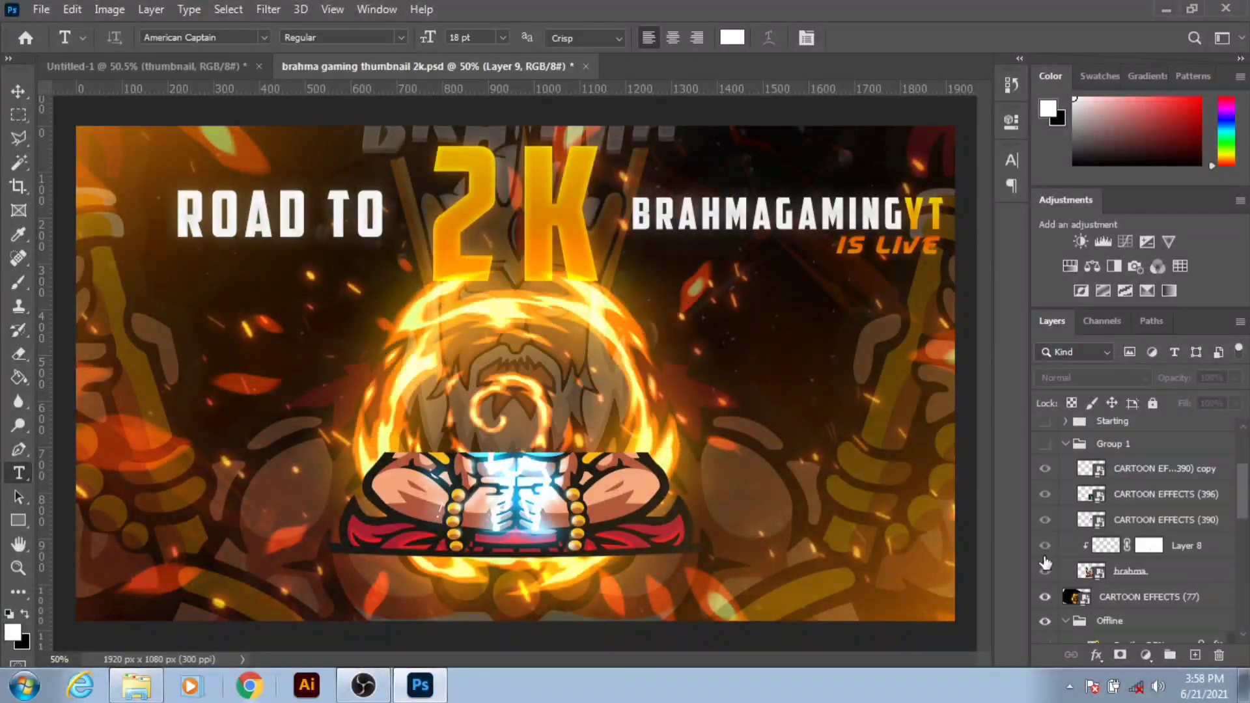
pyautogui.click(1045, 597)
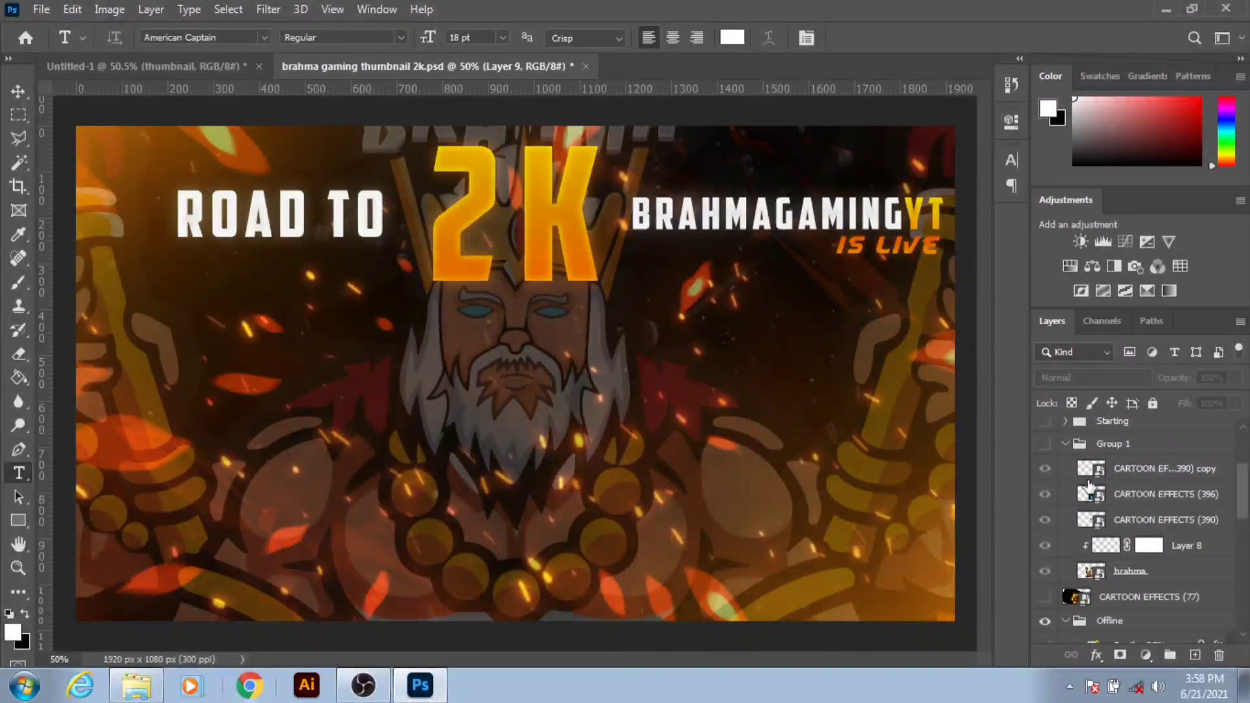
pyautogui.scroll(-5, 1090, 521)
pyautogui.scroll(-3, 1092, 561)
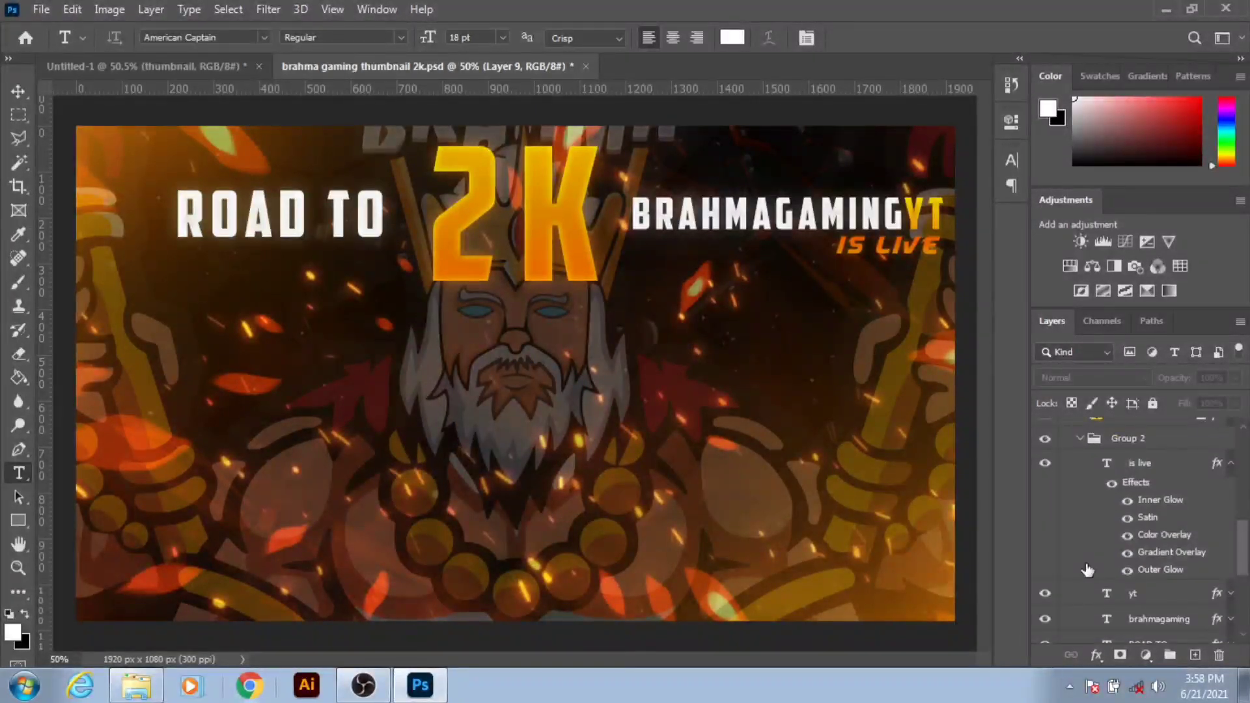
# - Hide the IS LIVE, yt, brahmagaming, 2k and ROAD TO text, then bring LIGHTS (24) into Untitled-1
pyautogui.click(1045, 464)
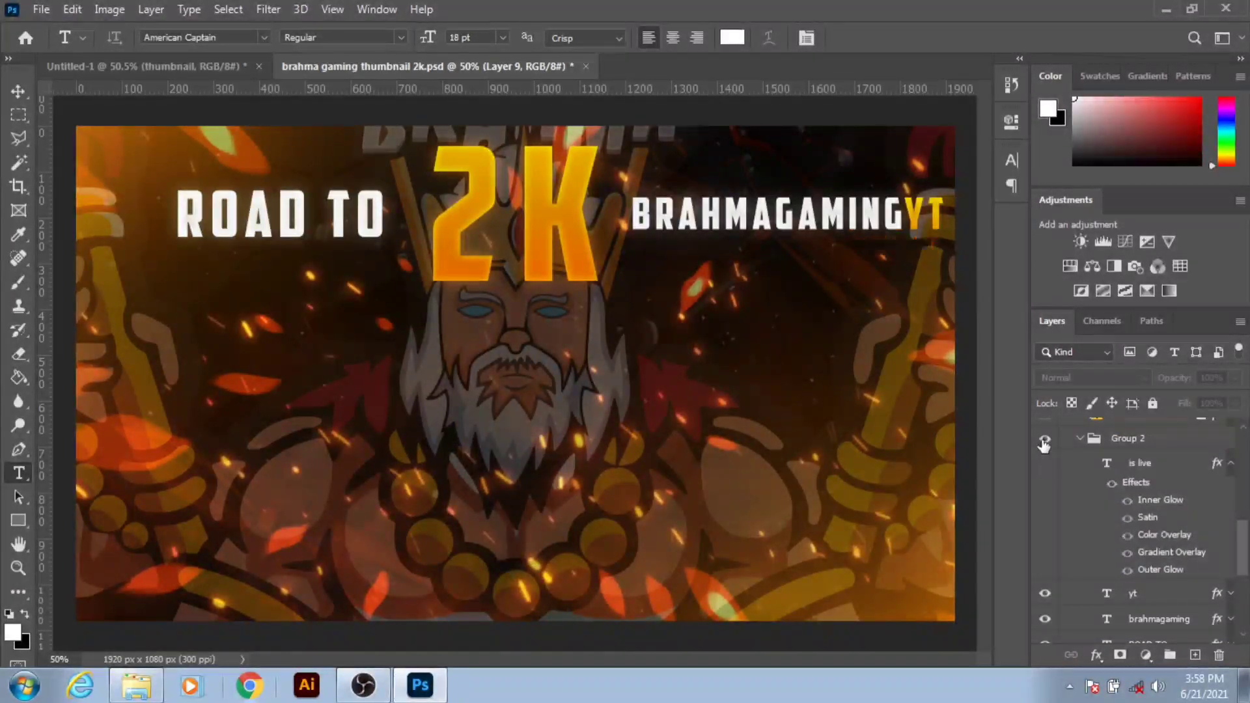
pyautogui.click(1045, 618)
pyautogui.click(1045, 593)
pyautogui.scroll(-5, 1125, 550)
pyautogui.click(1045, 541)
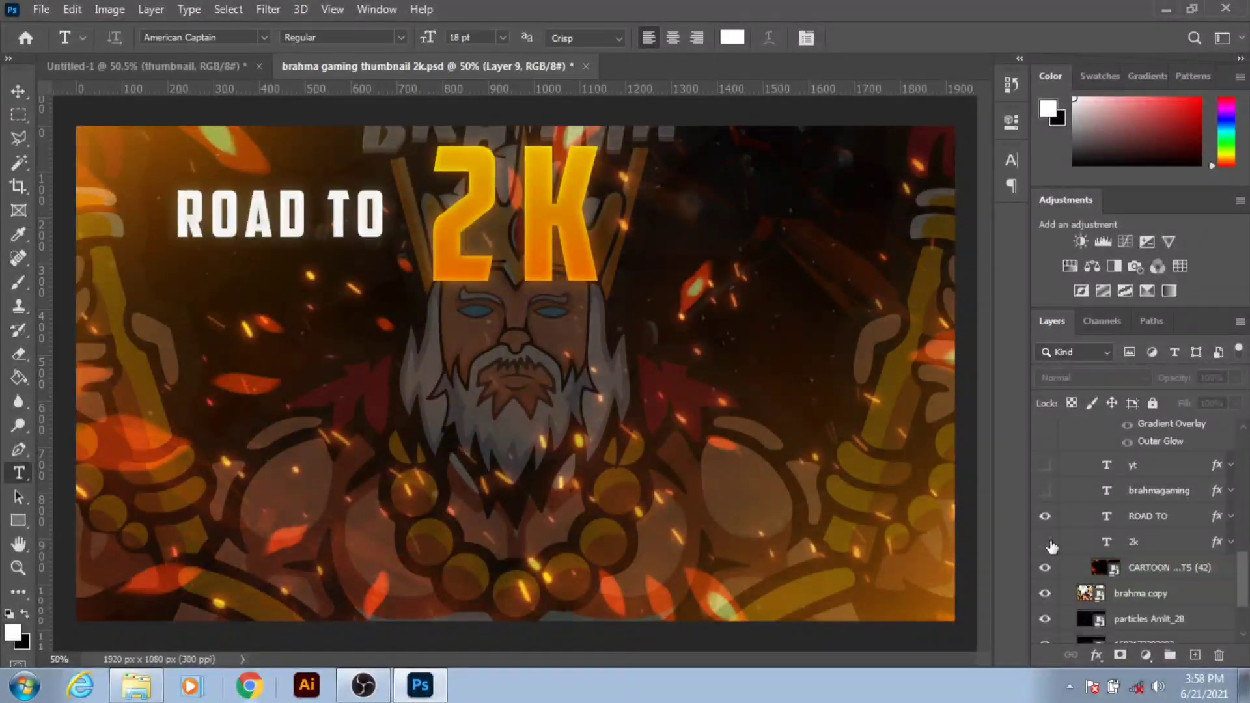
pyautogui.click(1184, 570)
pyautogui.scroll(-3, 1182, 566)
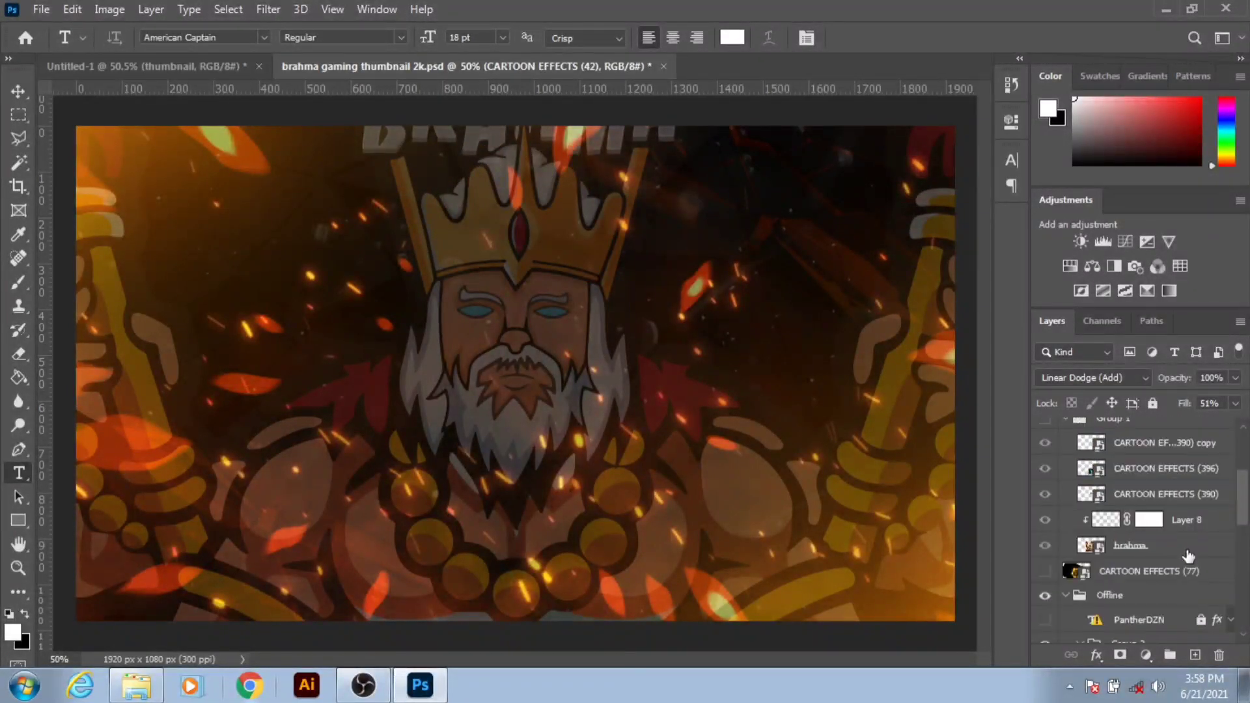
pyautogui.scroll(-3, 1181, 555)
pyautogui.scroll(3, 1178, 554)
pyautogui.click(1165, 458)
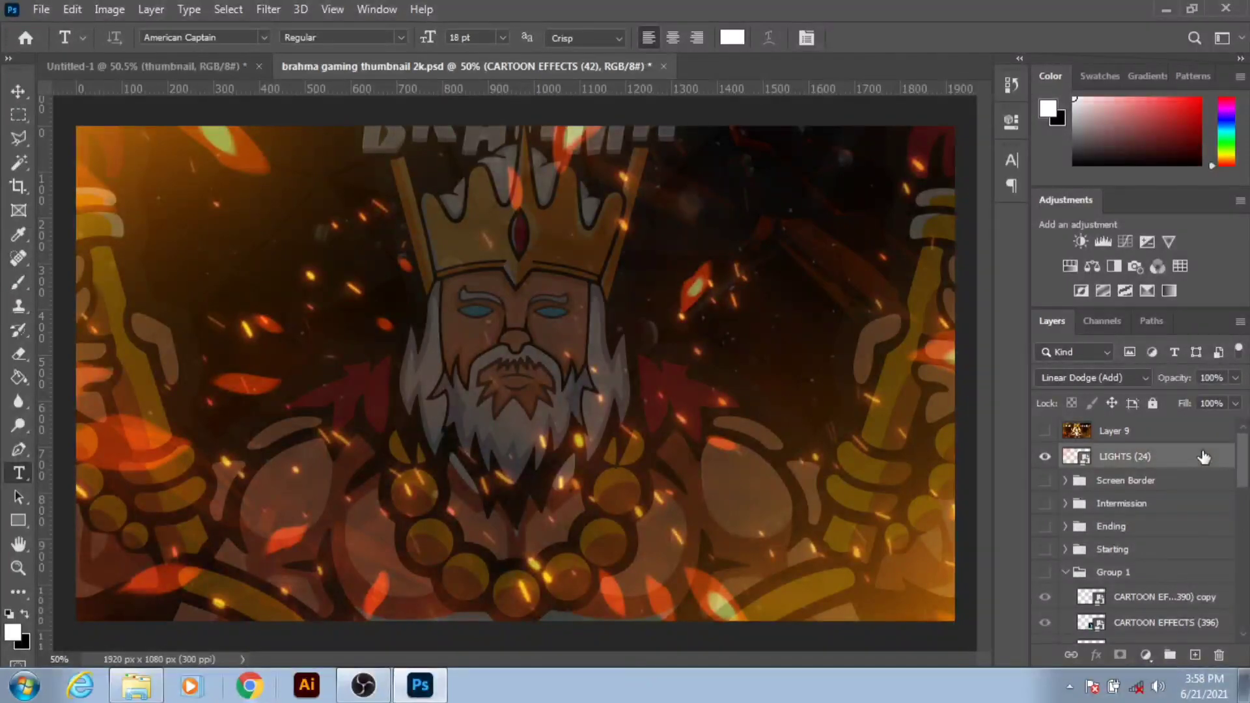
pyautogui.click(228, 65)
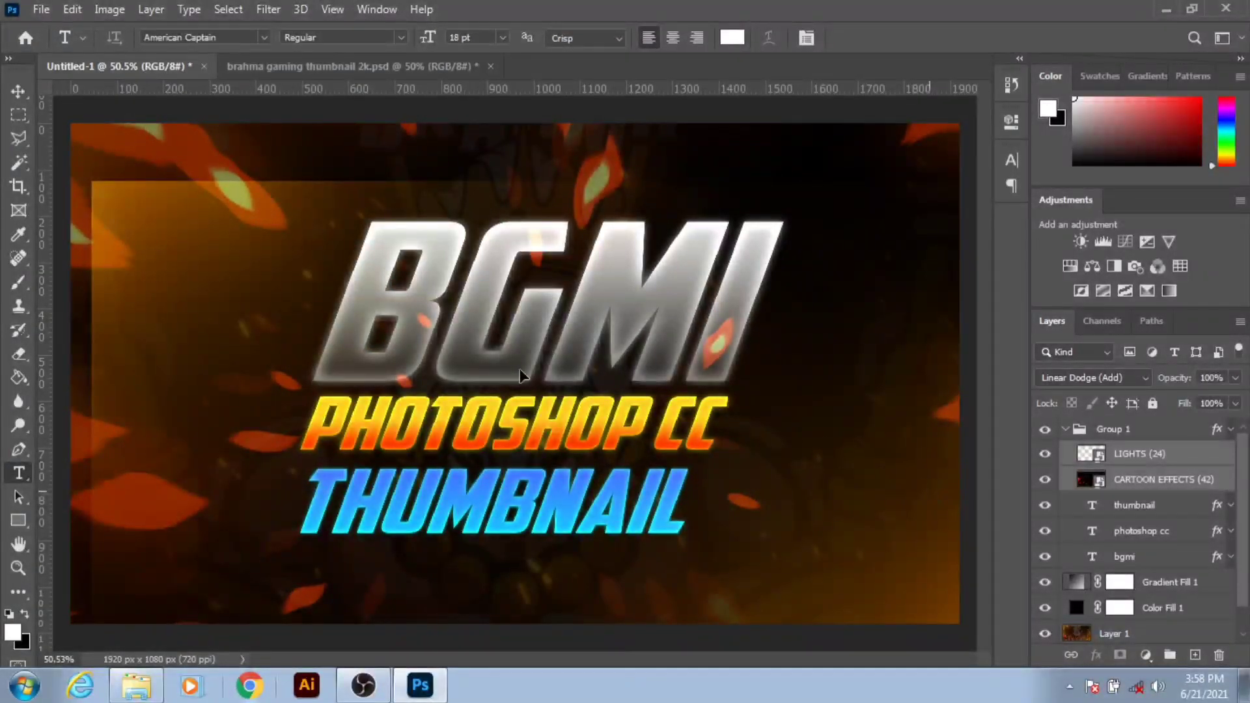
# - Enlarge the imported overlays to about 102%, centre them, and fit the canvas on screen
pyautogui.scroll(1, 353, 295)
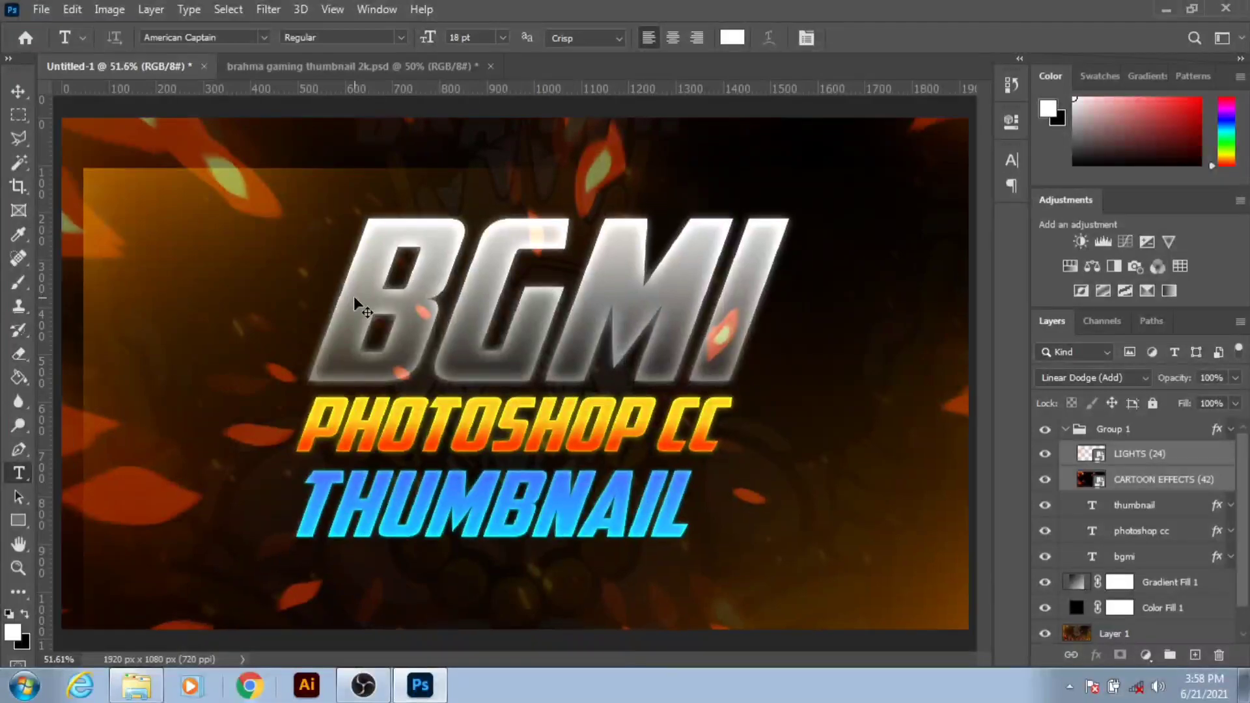
pyautogui.hotkey('ctrl', 't')
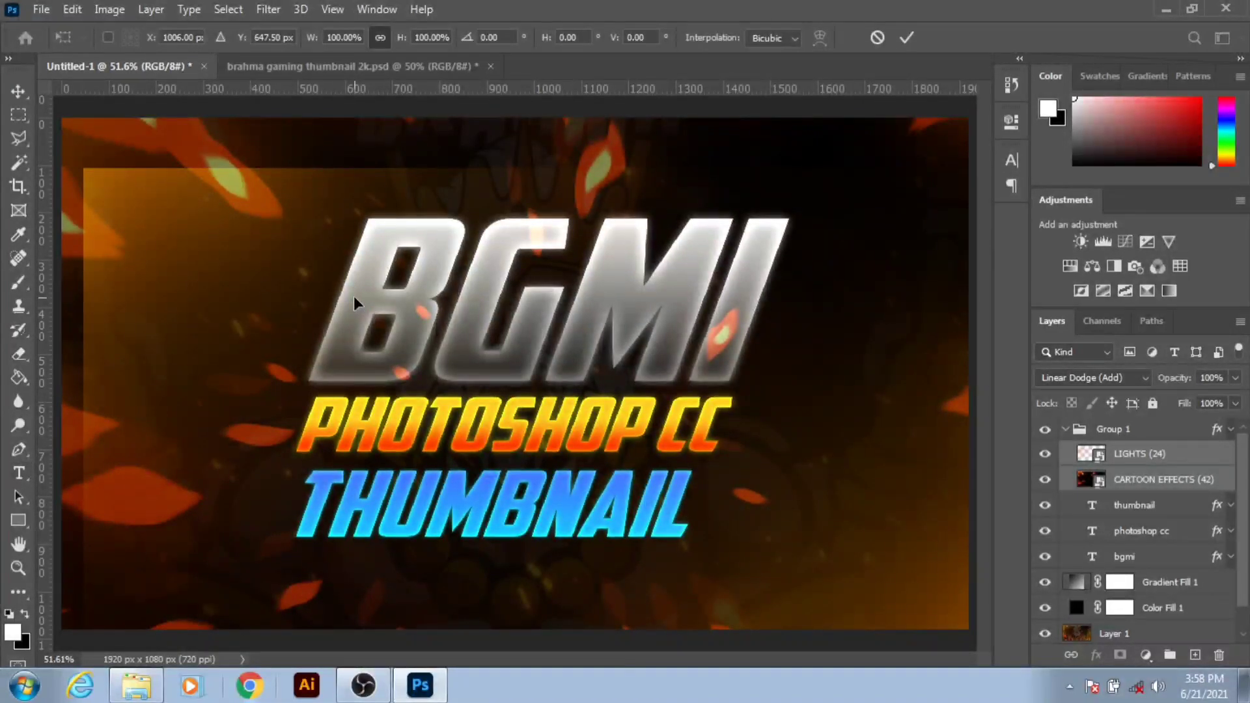
pyautogui.scroll(-3, 353, 296)
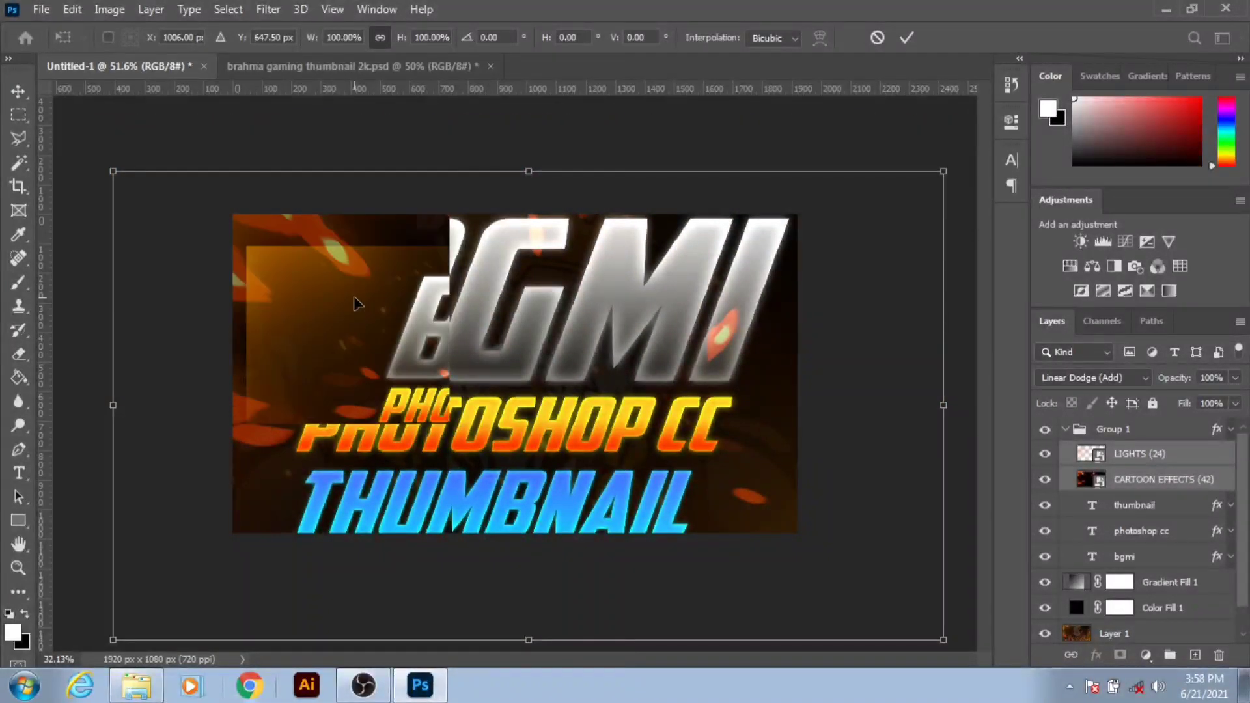
pyautogui.moveTo(110, 172); pyautogui.dragTo(111, 135)
pyautogui.moveTo(286, 336); pyautogui.dragTo(286, 312)
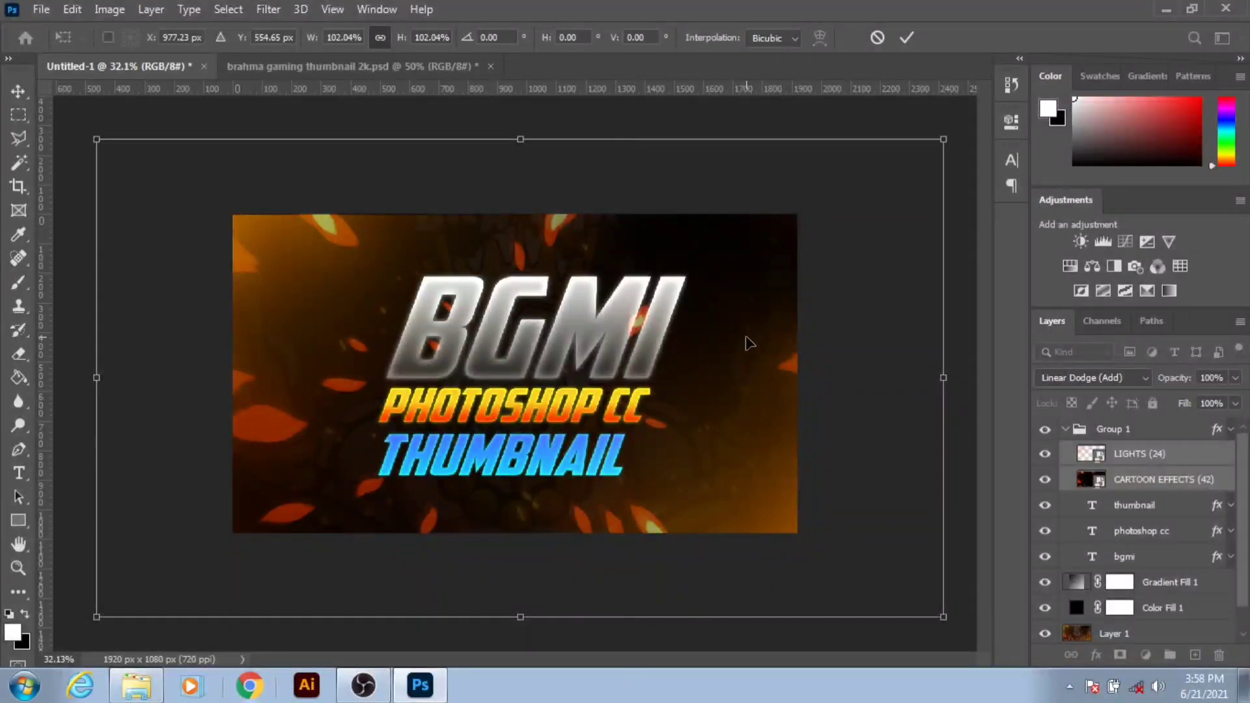
pyautogui.click(906, 37)
pyautogui.press('t')
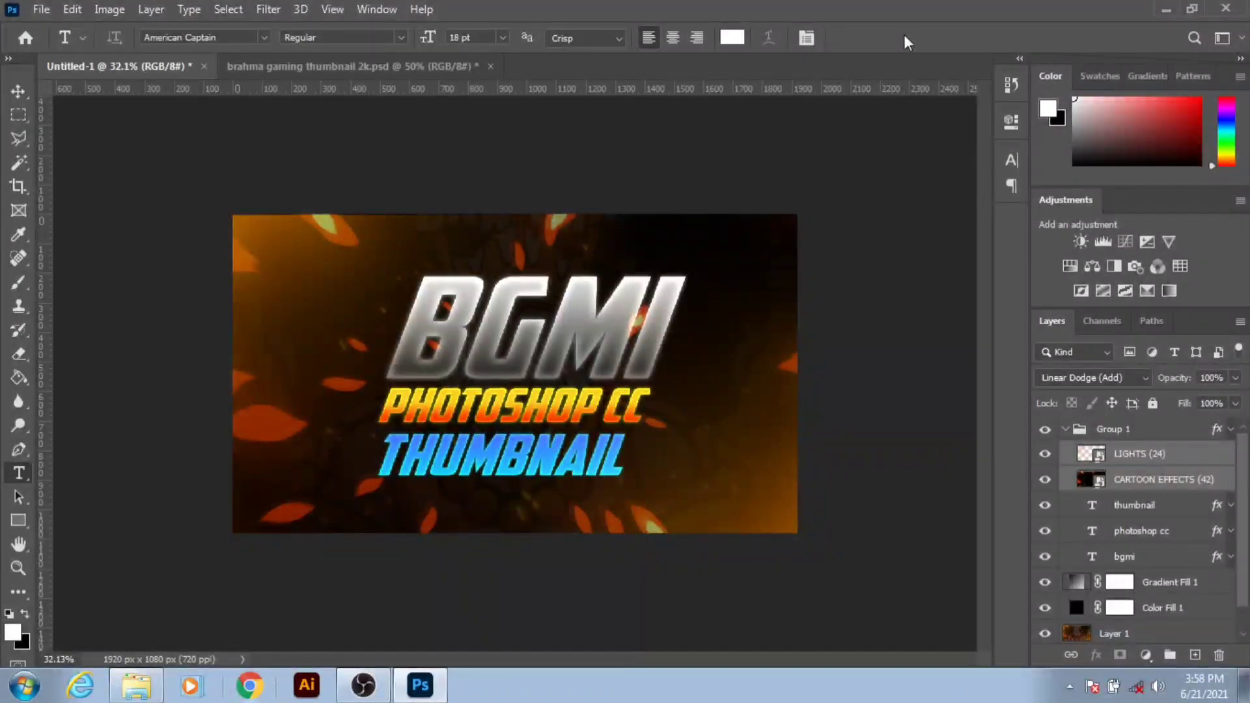
pyautogui.hotkey('ctrl', '0')
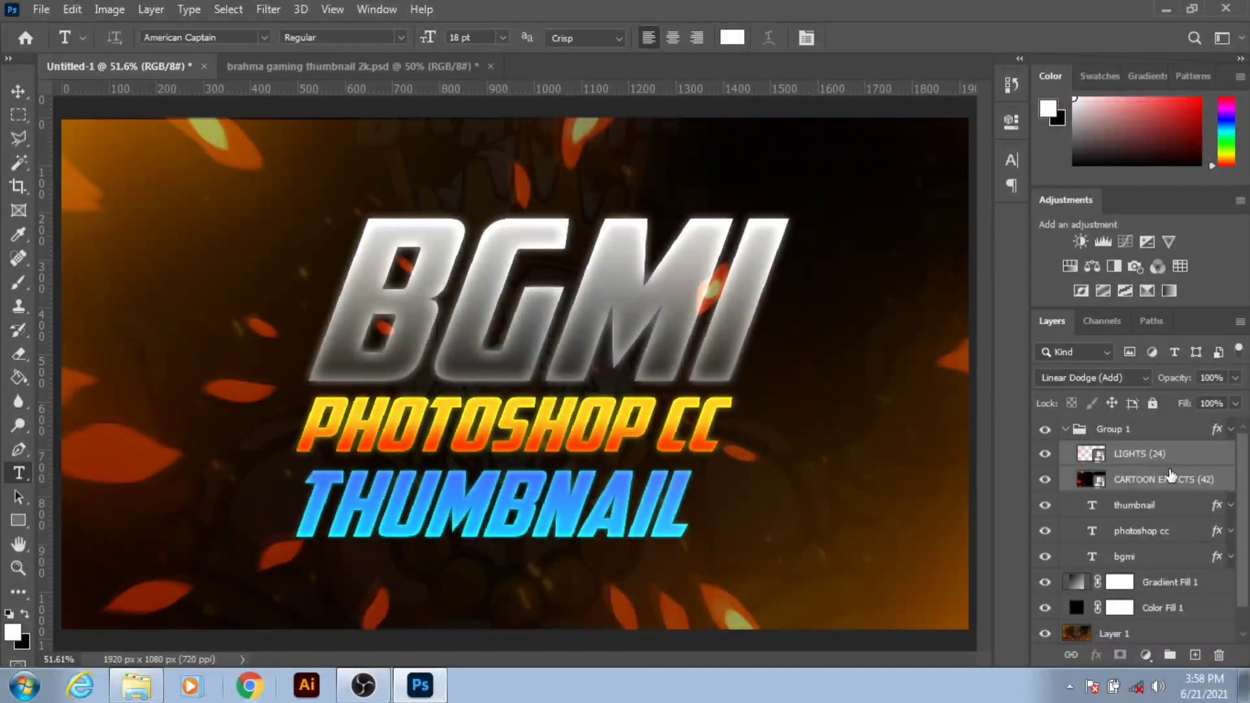
pyautogui.moveTo(1170, 475); pyautogui.dragTo(1171, 420)
pyautogui.click(1065, 480)
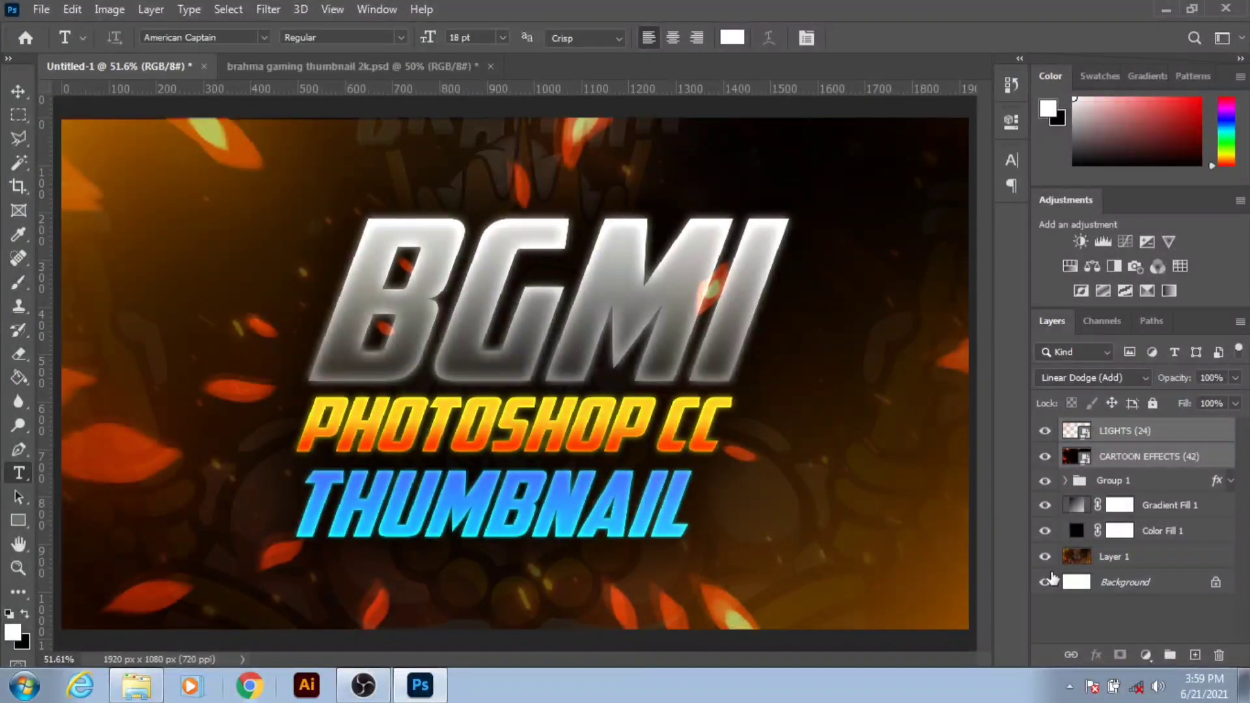
pyautogui.click(390, 66)
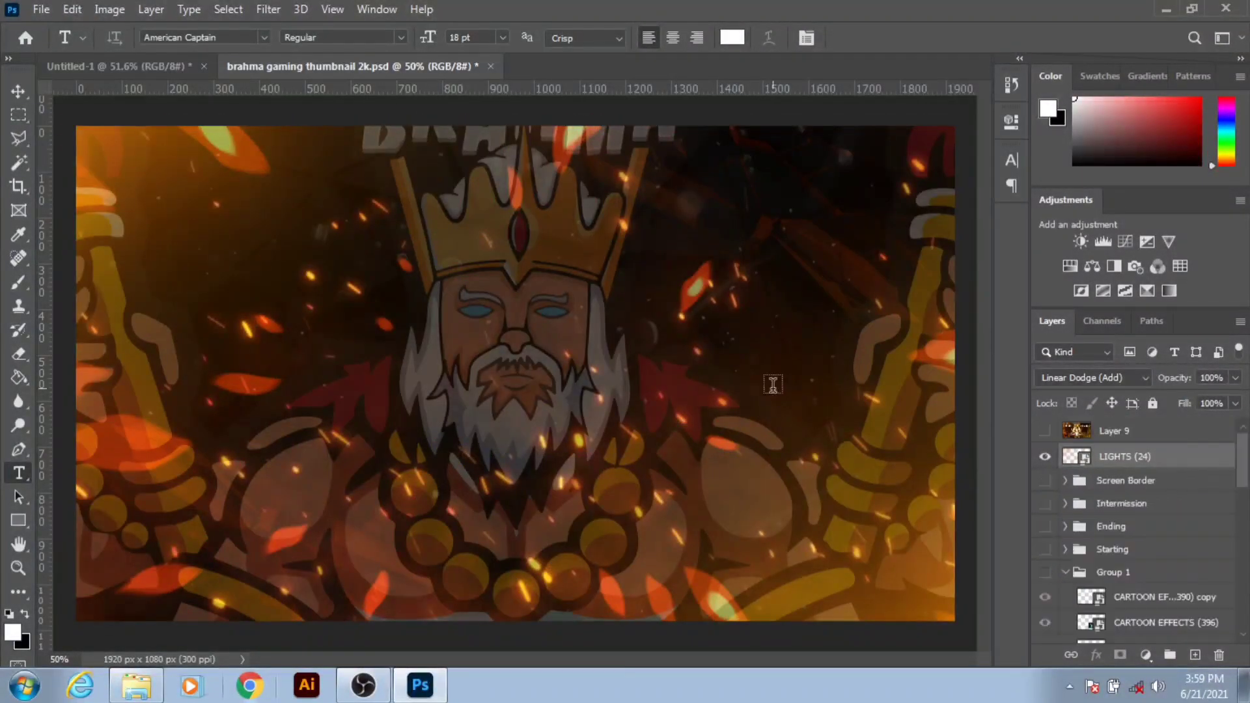
pyautogui.scroll(-3, 1107, 553)
pyautogui.scroll(-2, 1170, 562)
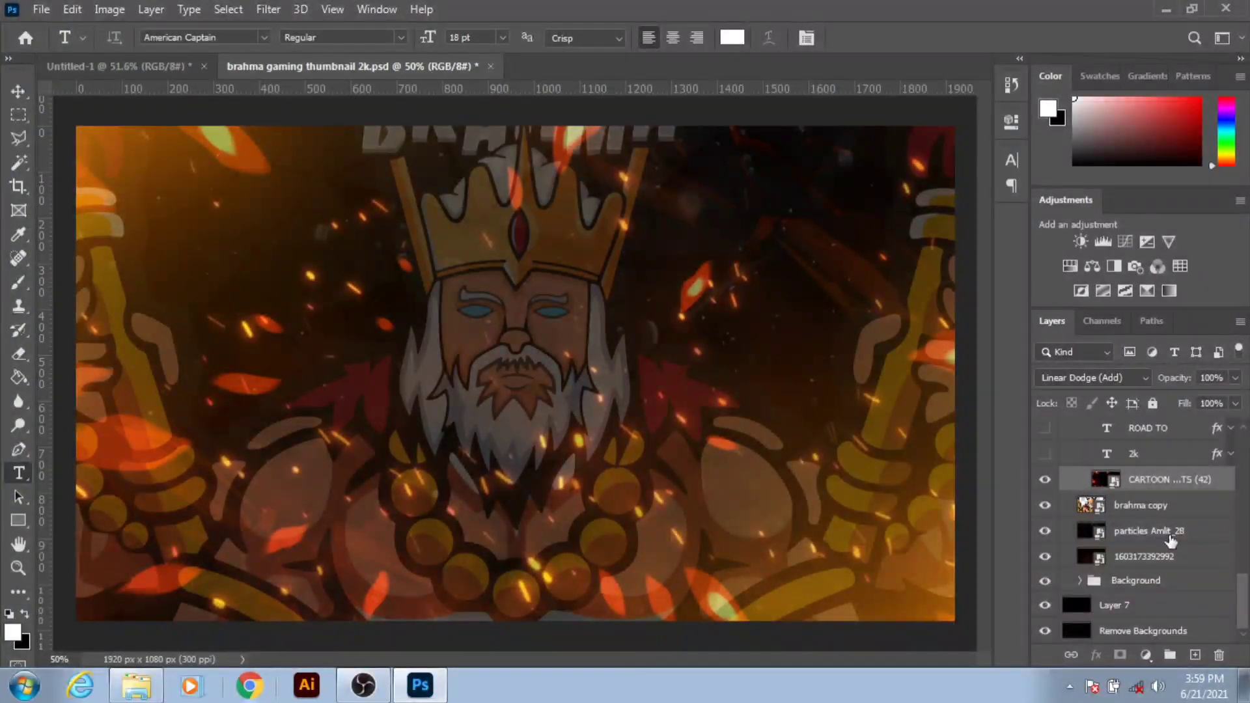
pyautogui.click(1169, 531)
pyautogui.keyDown('shift'); pyautogui.click(1171, 556); pyautogui.keyUp('shift')
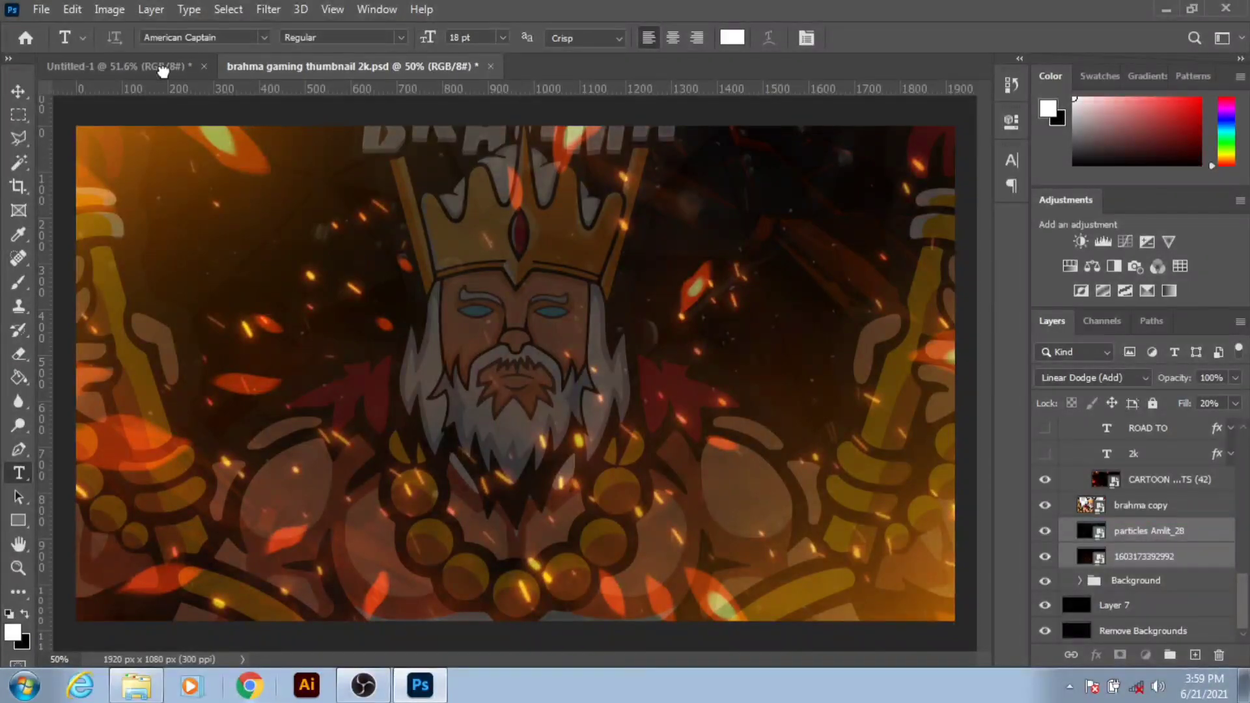
pyautogui.moveTo(162, 71); pyautogui.dragTo(894, 329)
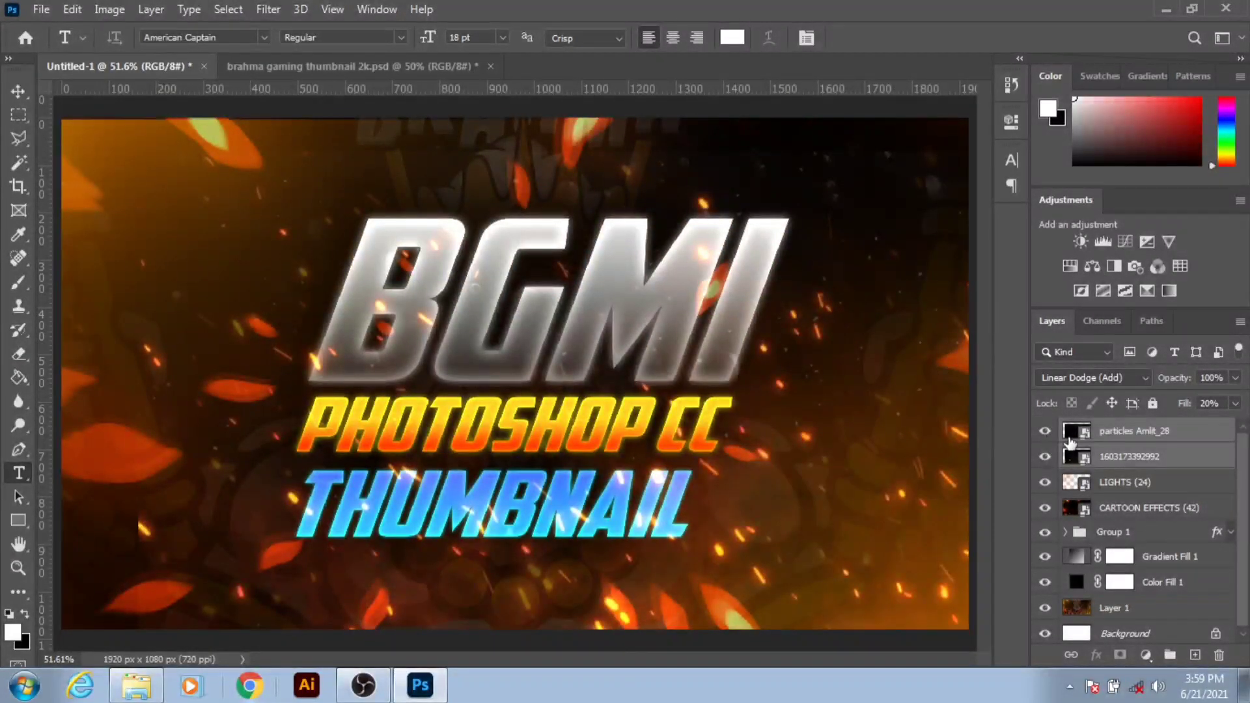
# - Align the copied particle layers with the canvas edges and commit the transform
pyautogui.hotkey('ctrl', 't')
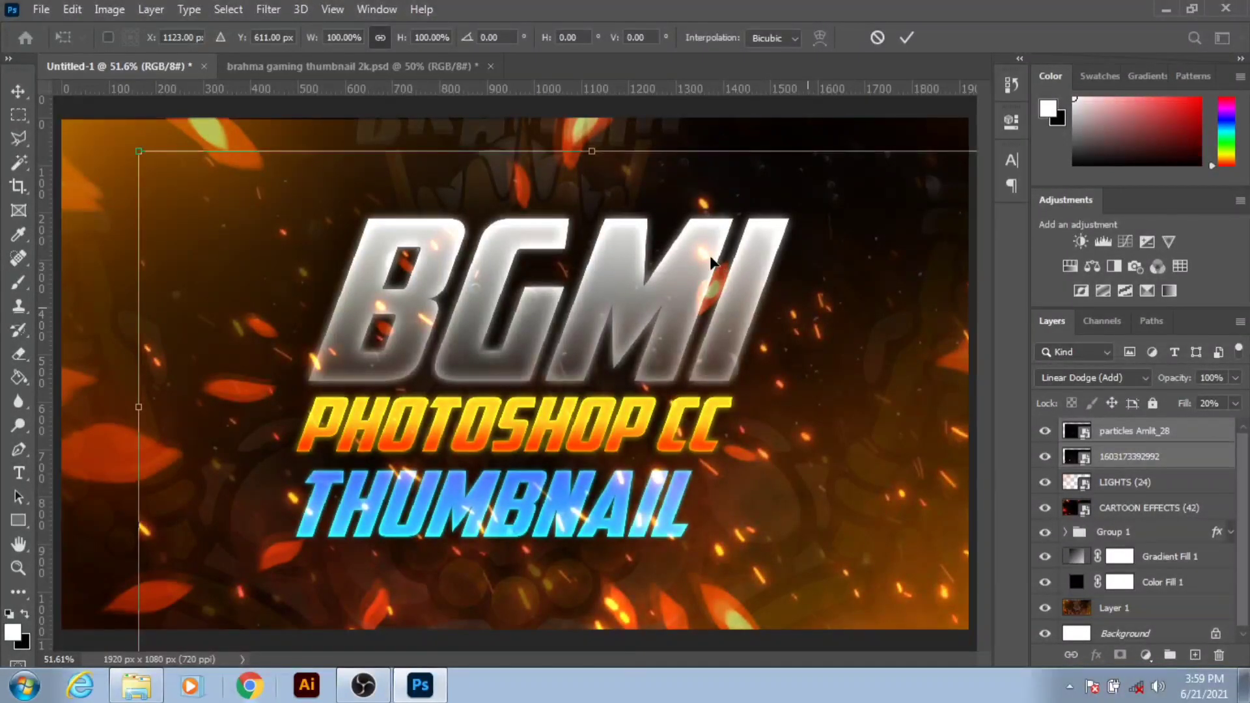
pyautogui.moveTo(637, 221); pyautogui.dragTo(622, 219)
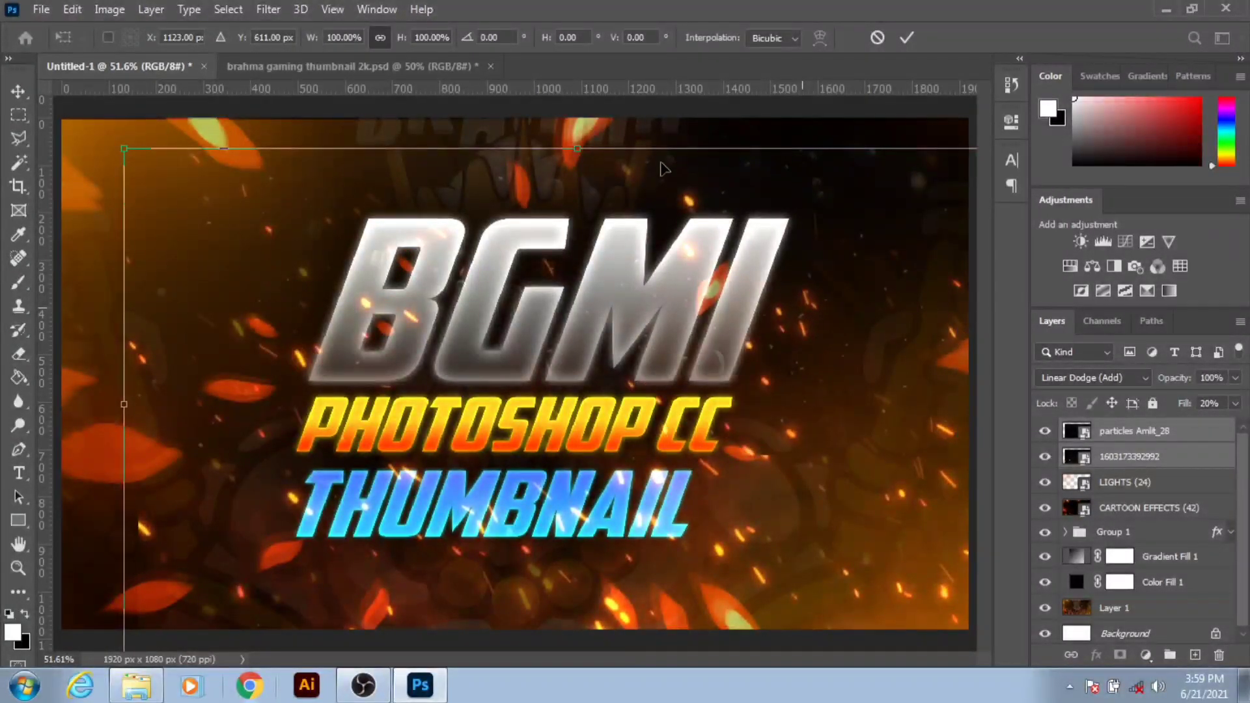
pyautogui.moveTo(752, 270)
pyautogui.mouseDown()
pyautogui.moveTo(588, 144)
pyautogui.moveTo(838, 321)
pyautogui.moveTo(880, 334)
pyautogui.mouseUp()
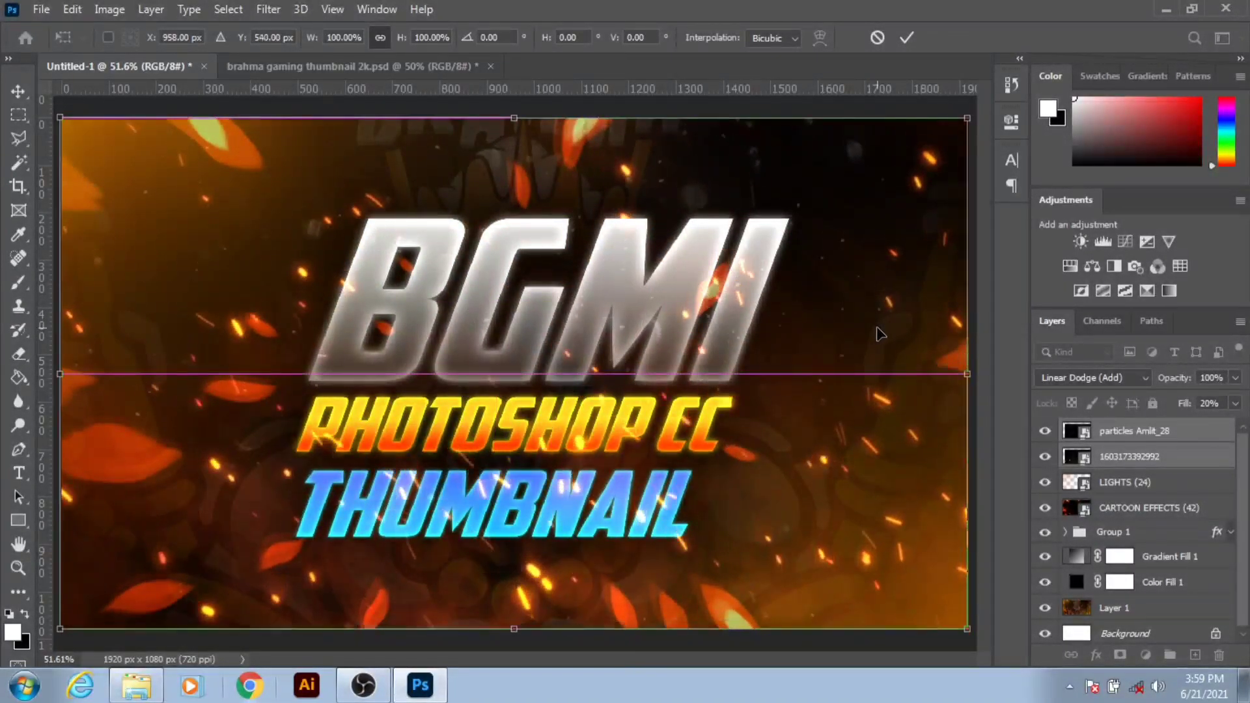
pyautogui.click(910, 43)
pyautogui.press('t')
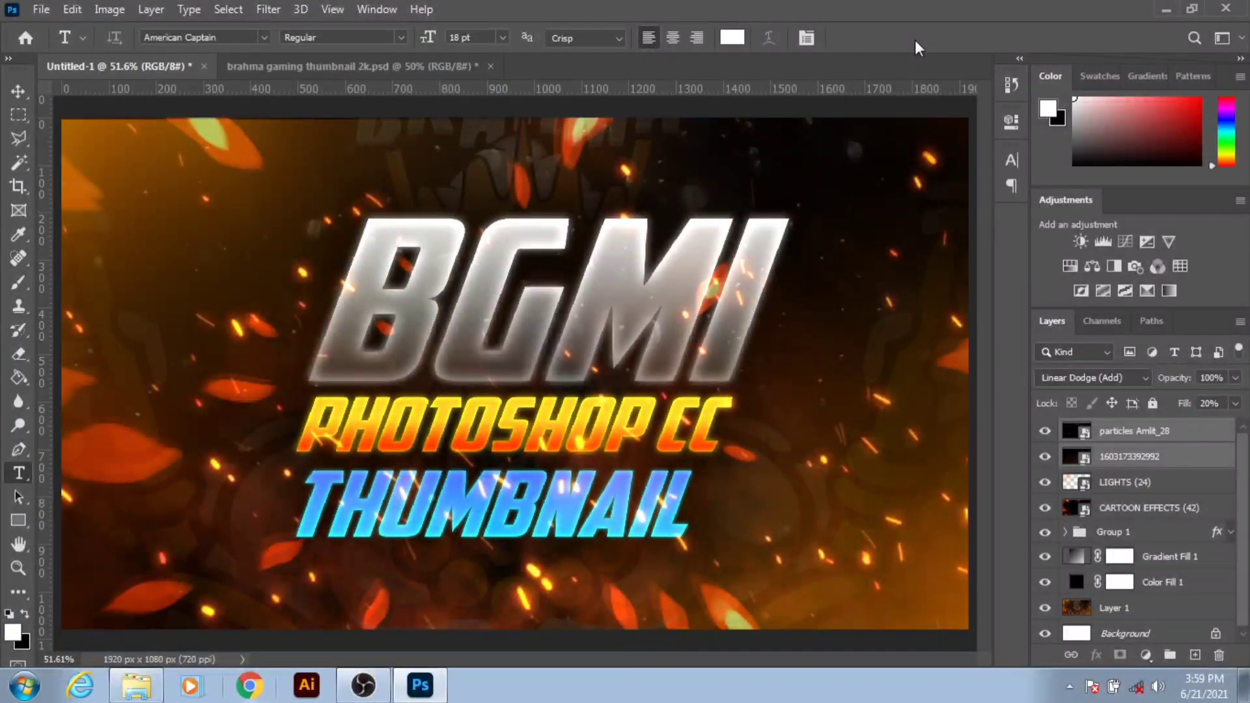
# - Lower the layer opacity to 71%, add a new empty layer, and marquee-select the whole canvas
pyautogui.moveTo(1184, 378); pyautogui.dragTo(1201, 384)
pyautogui.click(1195, 655)
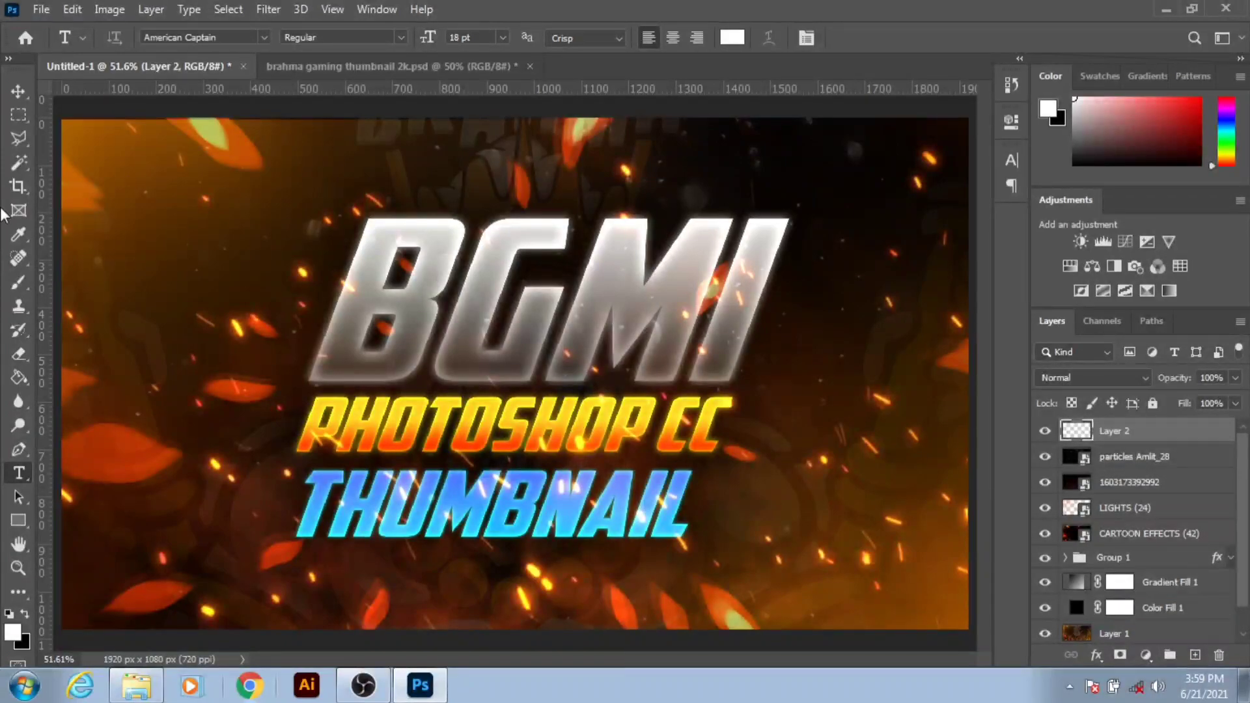
pyautogui.click(18, 120)
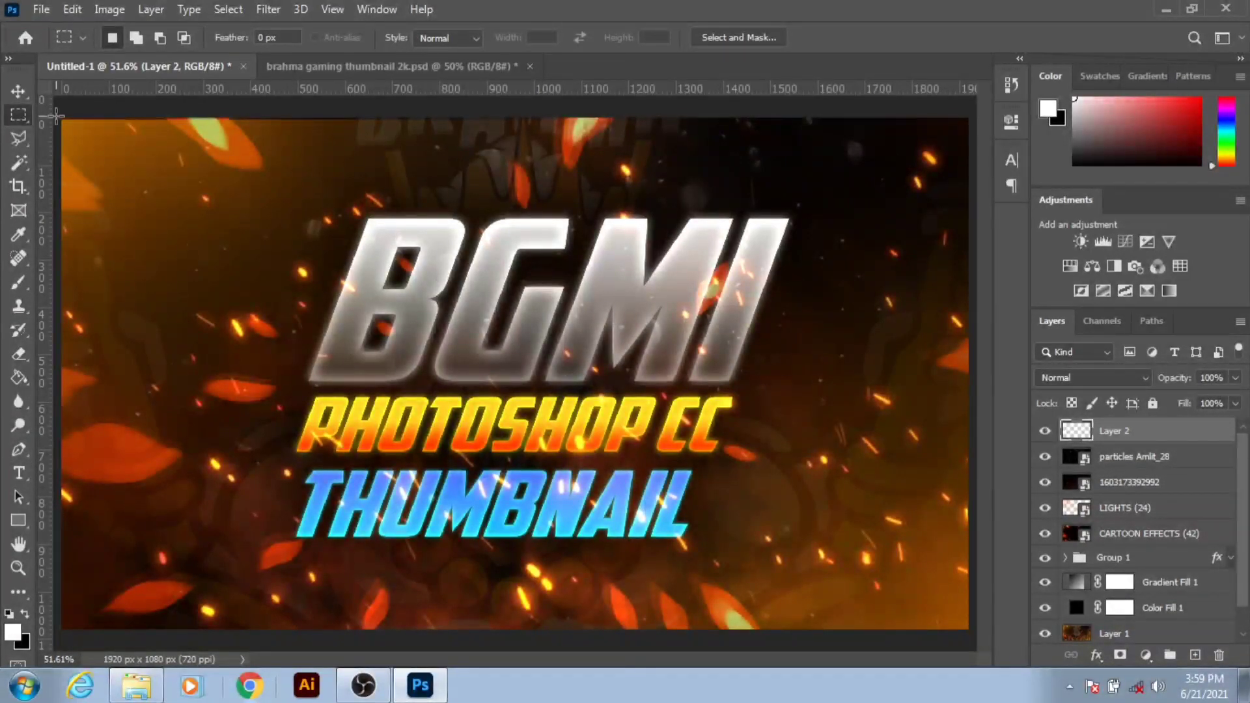
pyautogui.moveTo(60, 116); pyautogui.dragTo(976, 629)
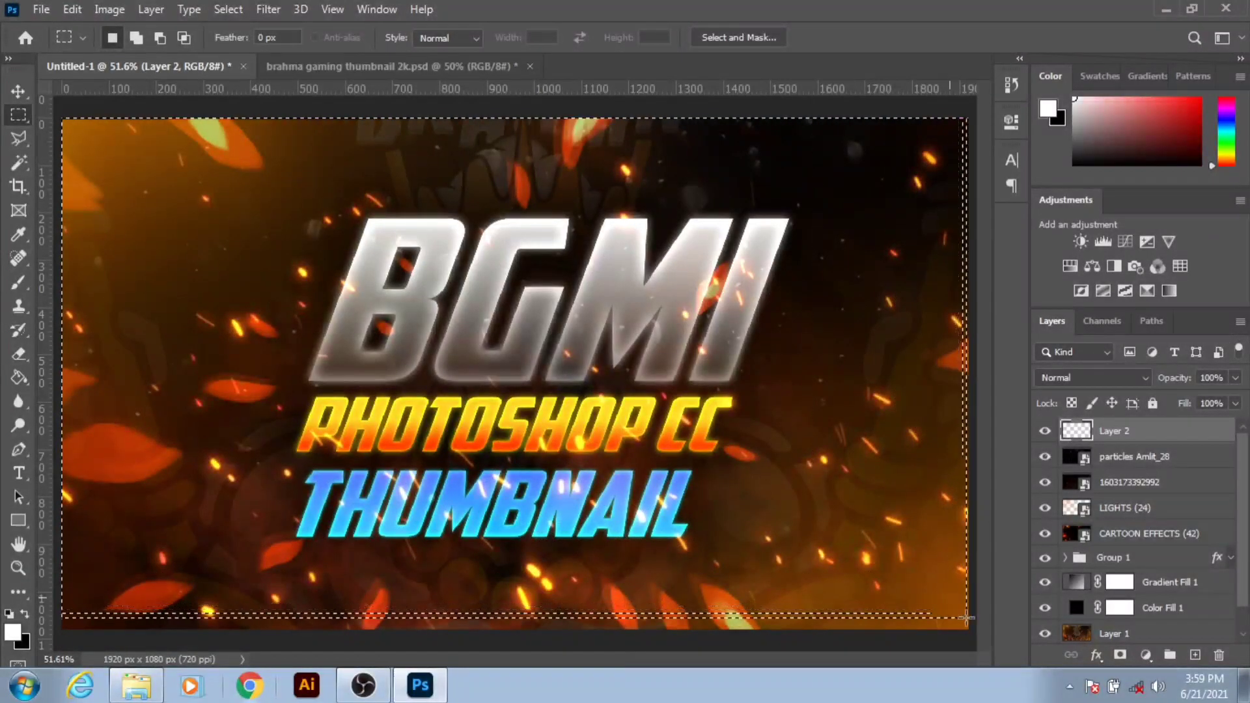
# - Start a Stroke on the selection with an orange sampled colour, positioned Inside
pyautogui.rightClick(85, 141)
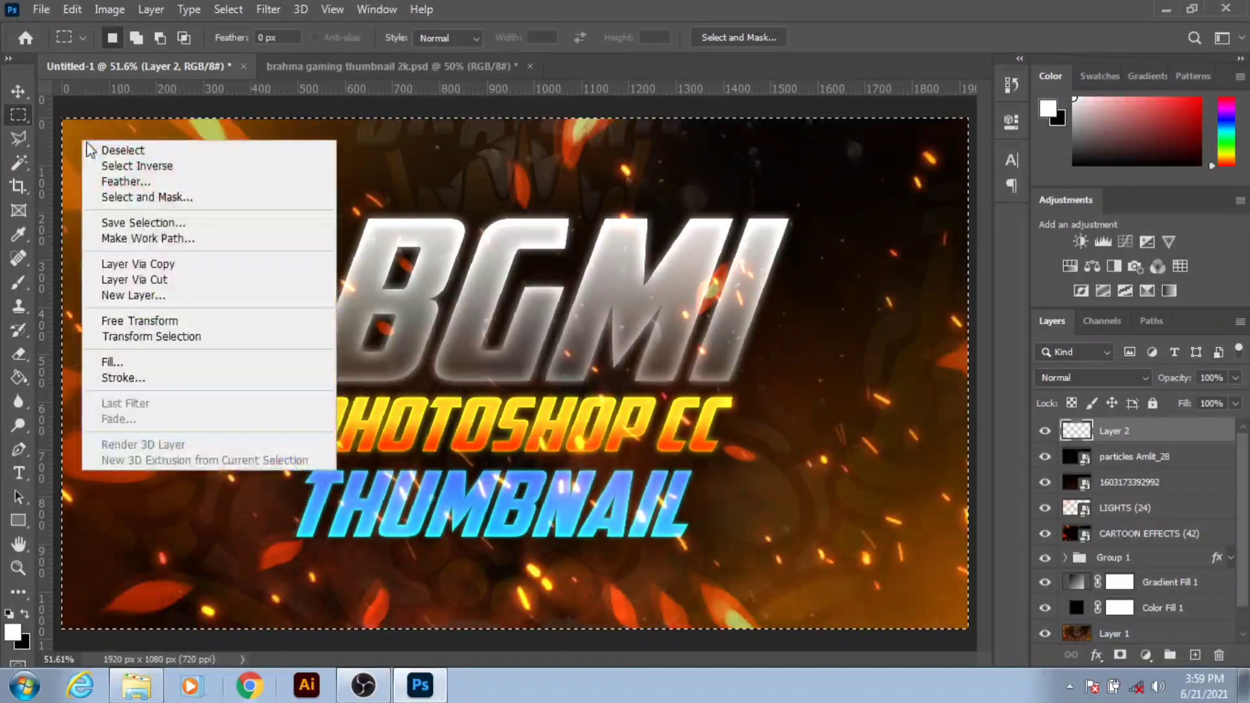
pyautogui.click(147, 379)
pyautogui.click(557, 193)
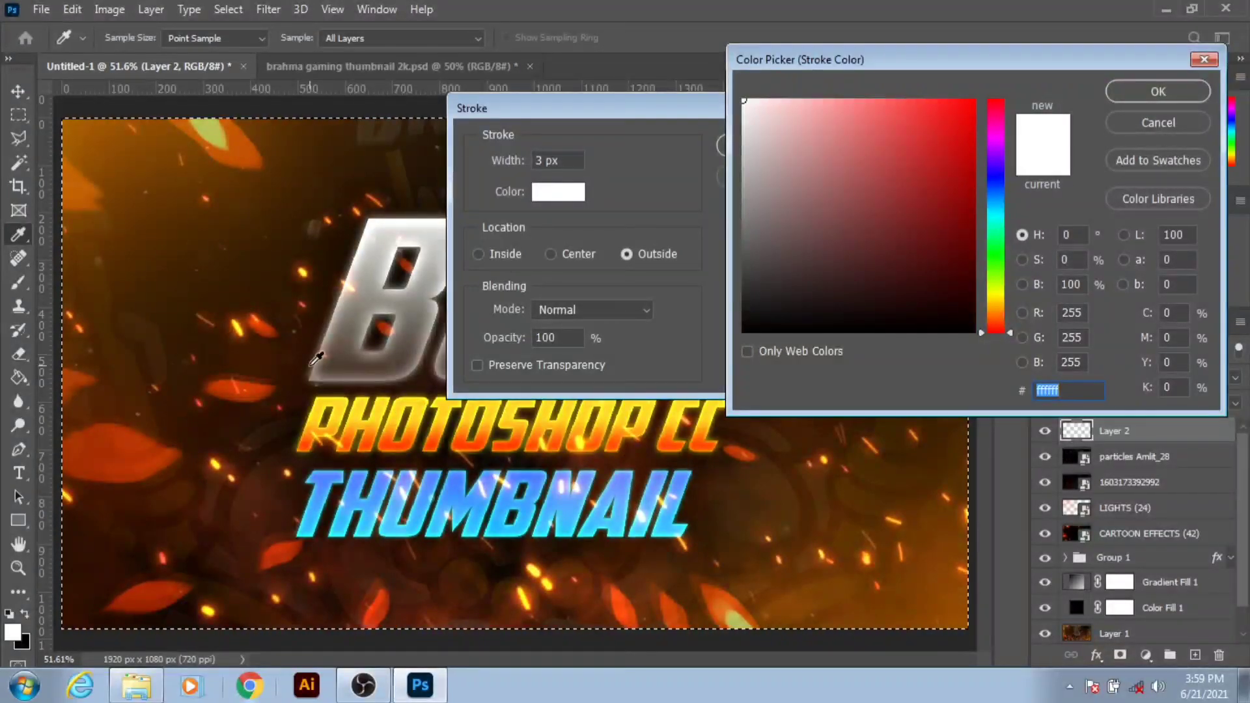
pyautogui.click(247, 380)
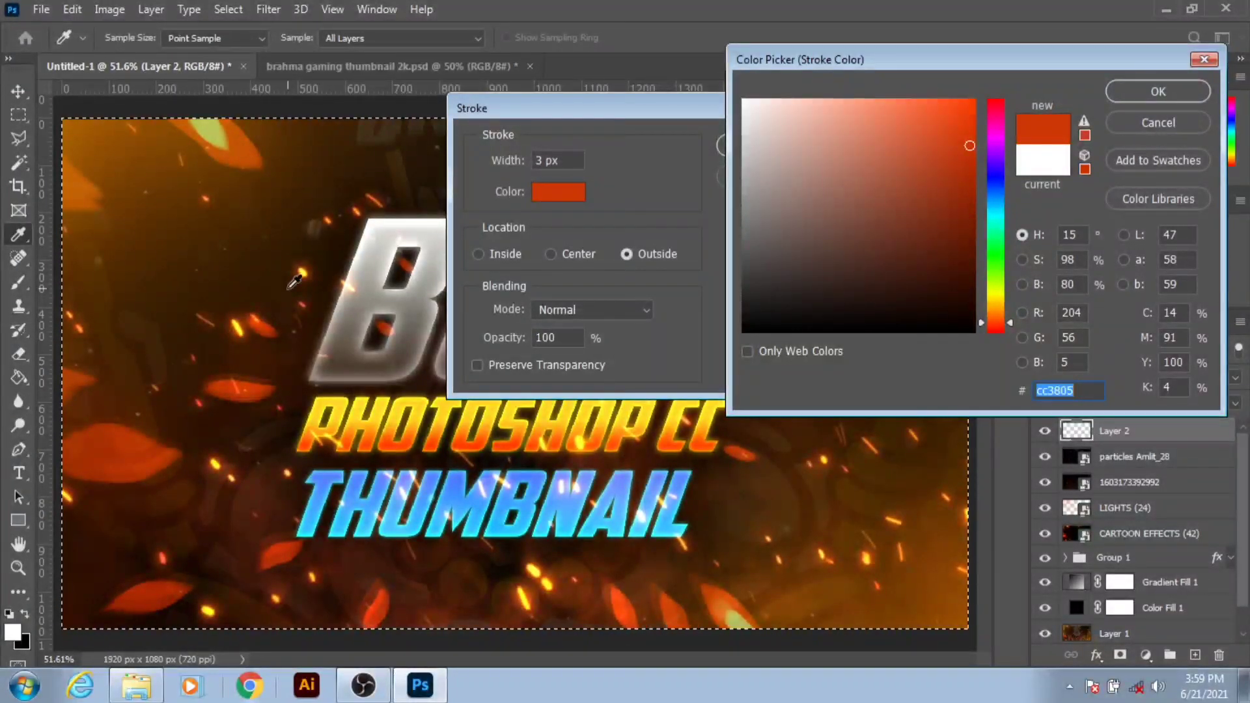
pyautogui.click(1165, 92)
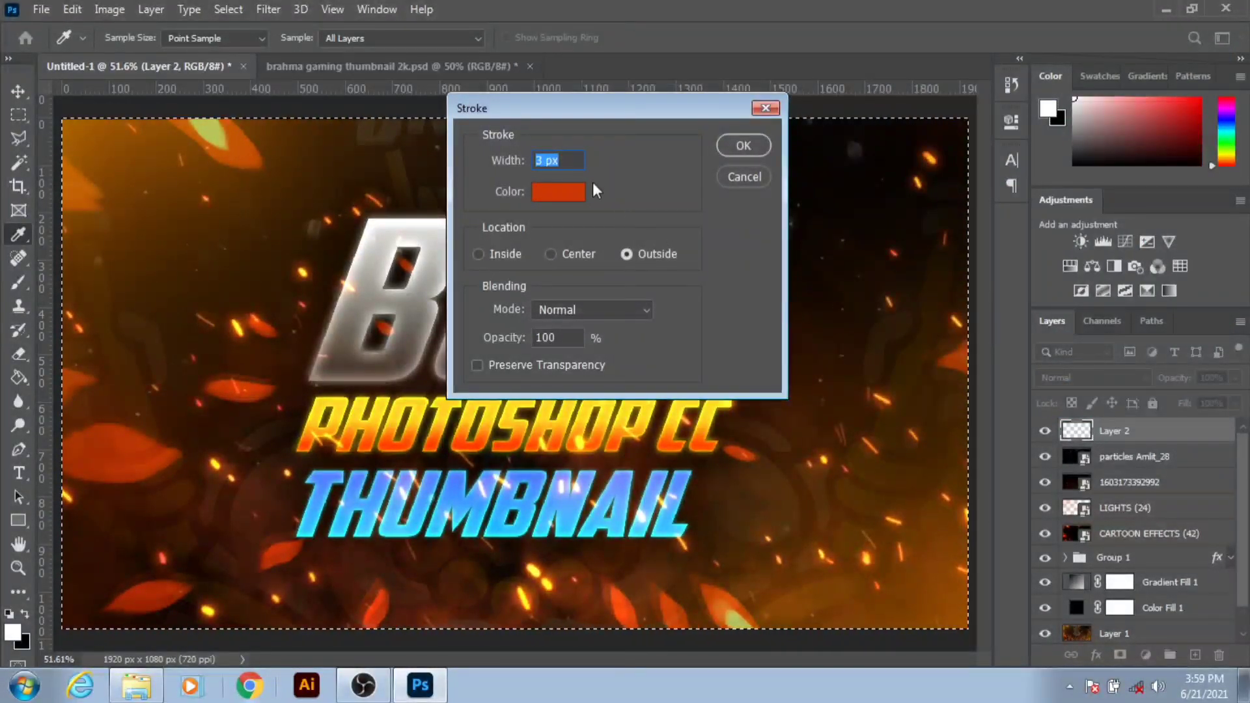
pyautogui.click(568, 256)
pyautogui.click(478, 253)
# - Apply a yellow 25 px inside stroke with preserve transparency around the canvas
pyautogui.click(554, 192)
pyautogui.click(503, 412)
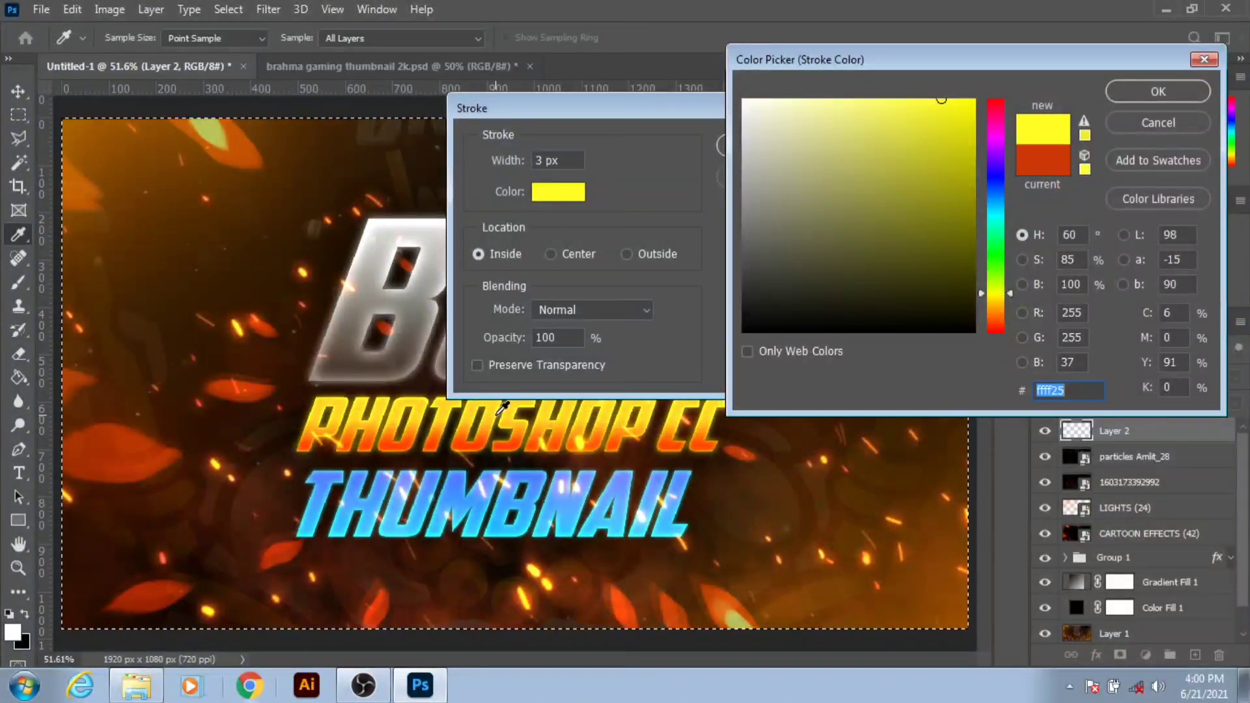
pyautogui.click(1158, 91)
pyautogui.moveTo(553, 168); pyautogui.dragTo(467, 161)
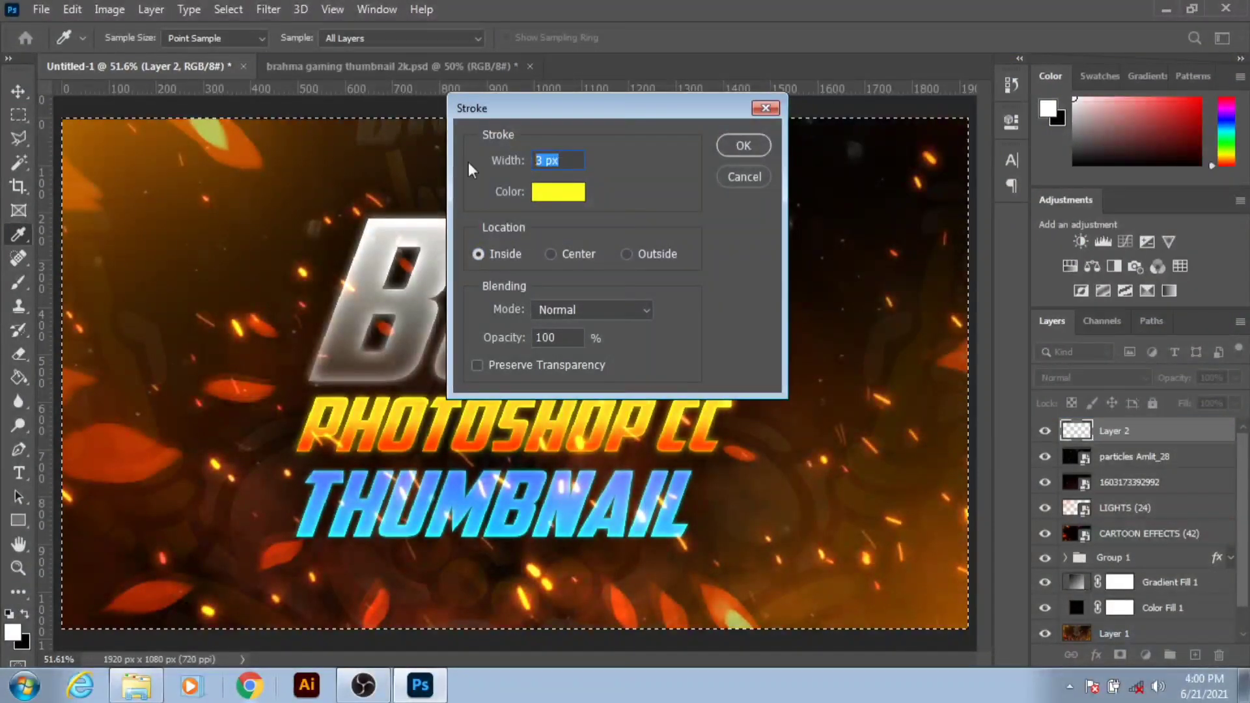
pyautogui.write('25')
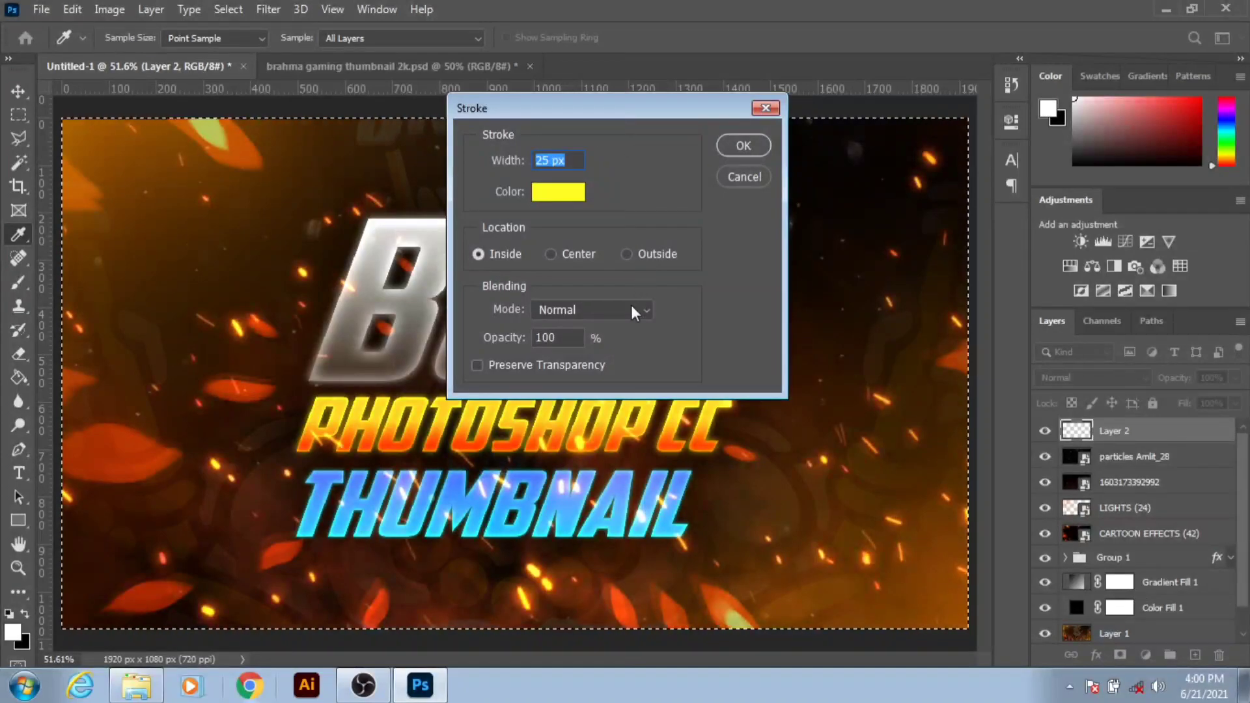
pyautogui.click(490, 366)
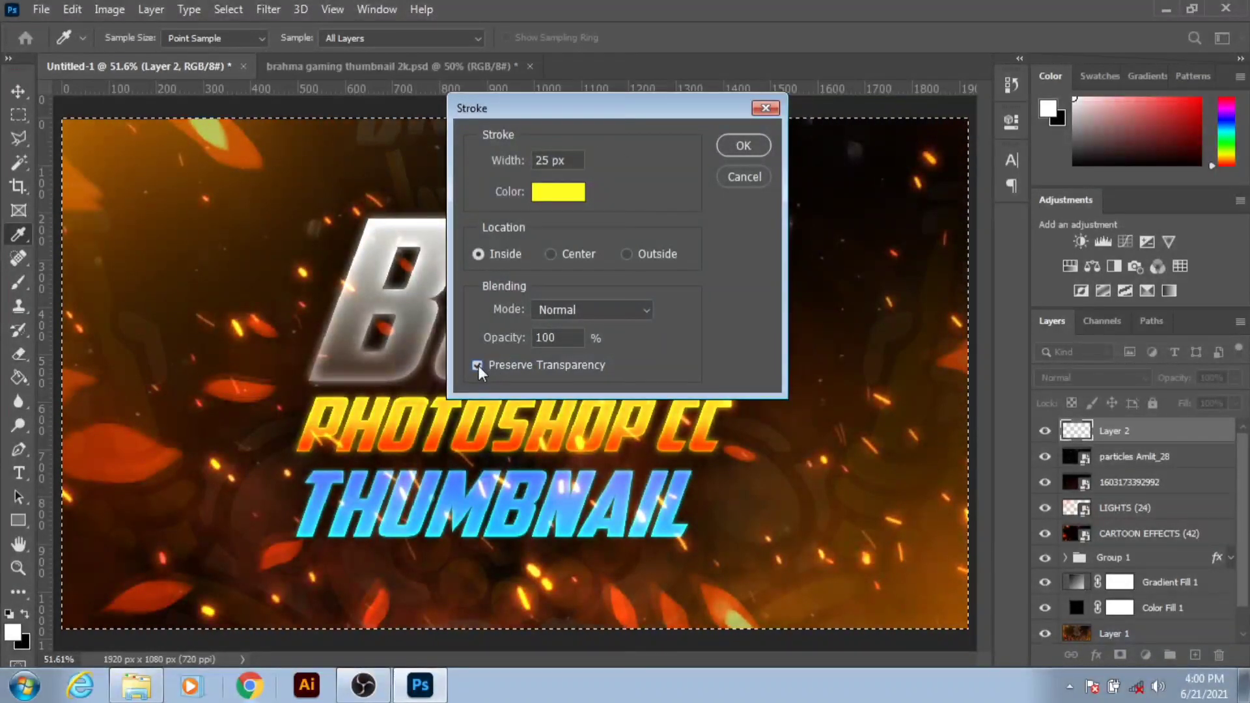
pyautogui.click(745, 146)
# - Undo the thick stroke, reapply the yellow stroke at 10 px, and deselect
pyautogui.press('m')
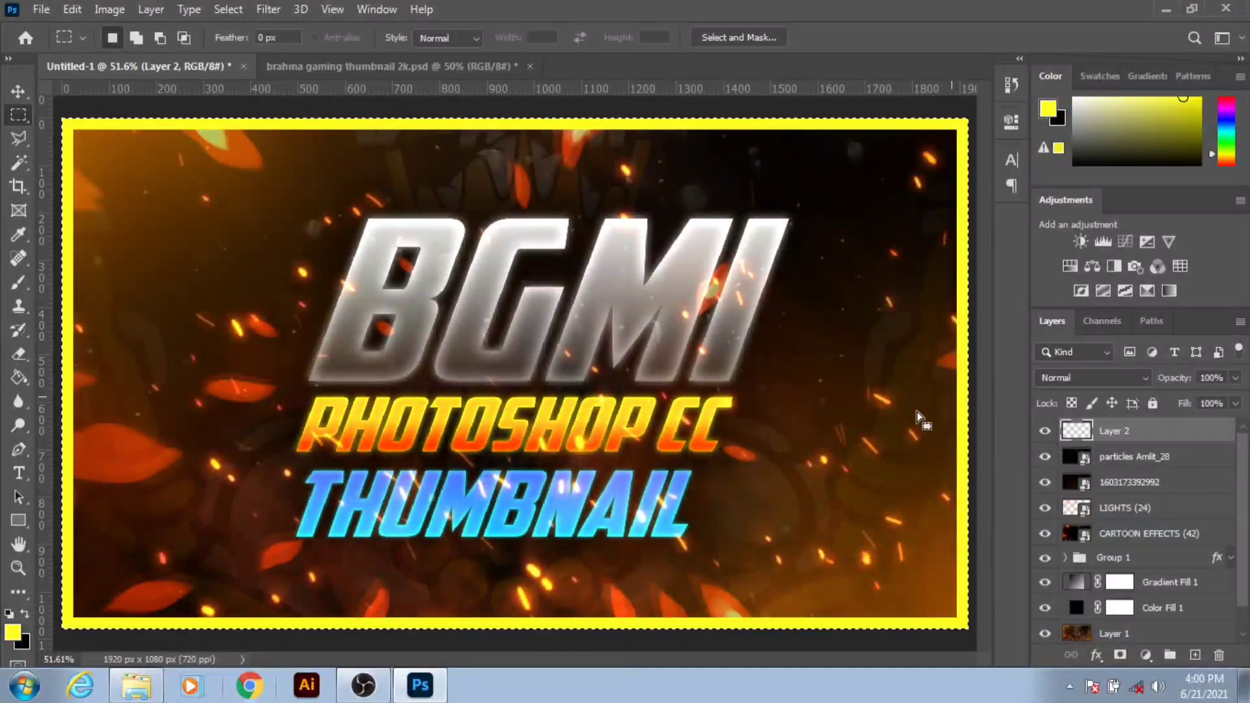
pyautogui.hotkey('ctrl', 'z')
pyautogui.rightClick(156, 192)
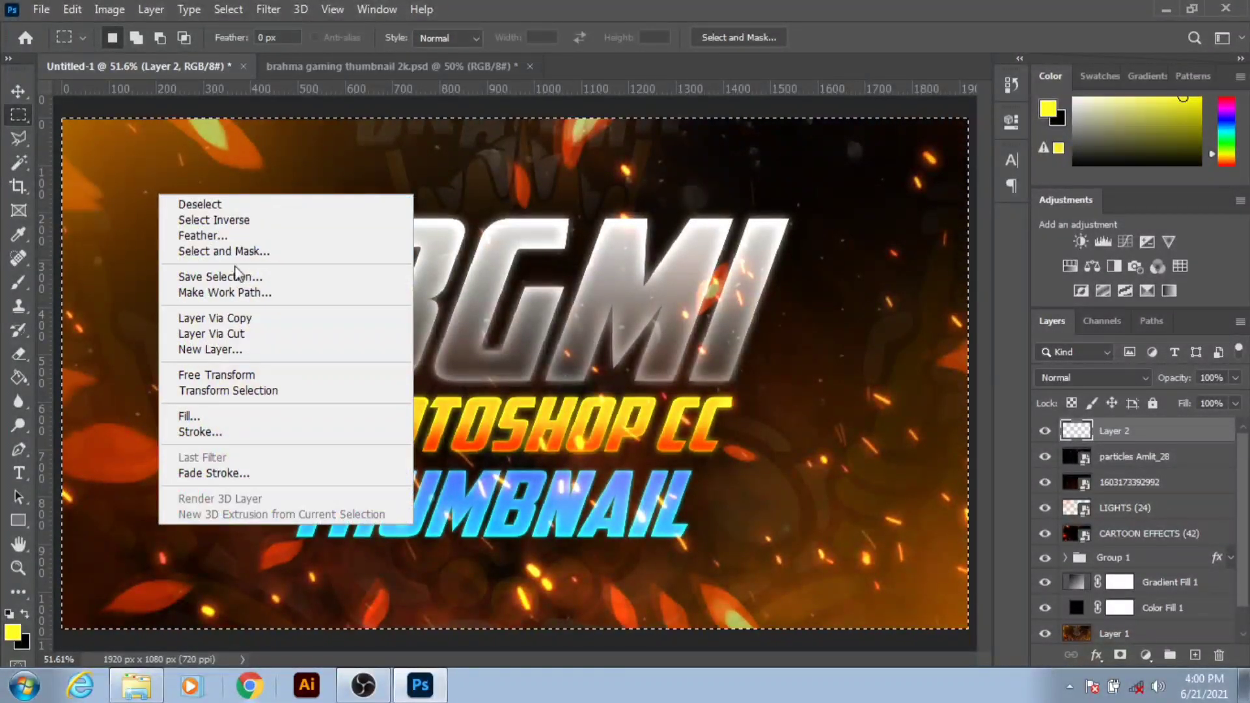
pyautogui.click(199, 431)
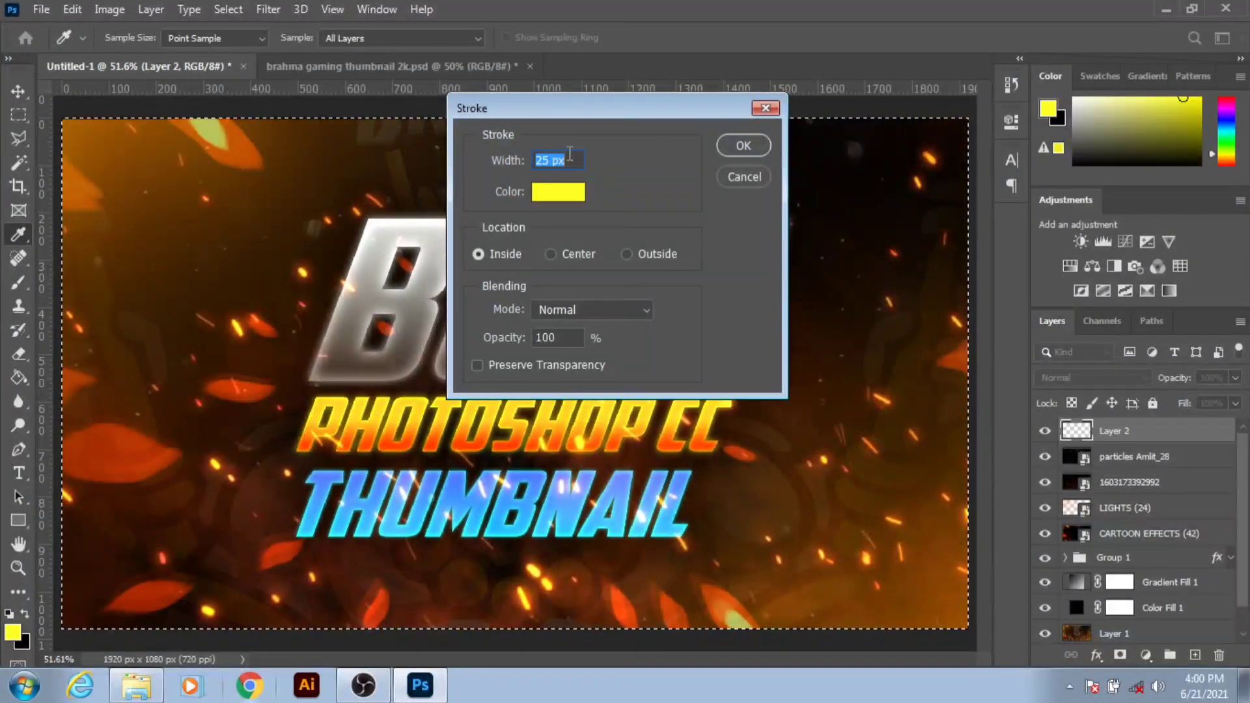
pyautogui.moveTo(579, 162); pyautogui.dragTo(488, 163)
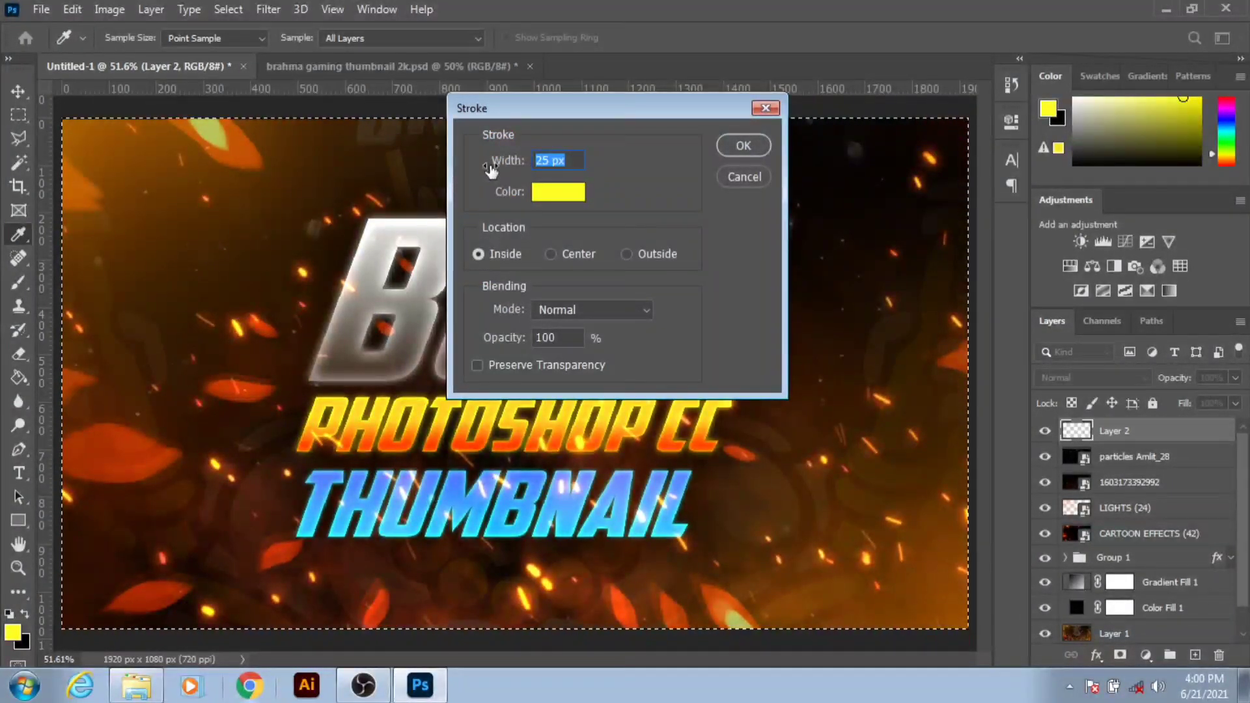
pyautogui.write('10')
pyautogui.click(743, 145)
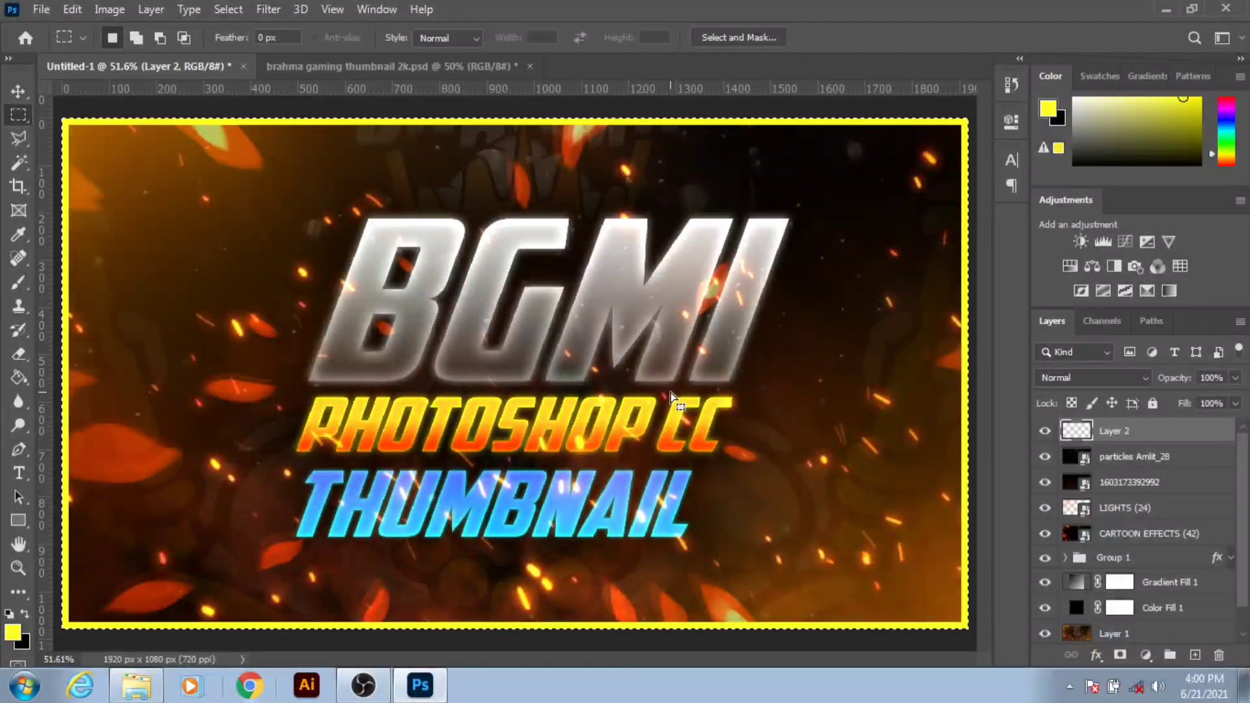
pyautogui.hotkey('ctrl', 'd')
# - Give Layer 2 a blue Gradient Overlay, Outer Glow and Inner Glow, without a drop shadow
pyautogui.doubleClick(1200, 440)
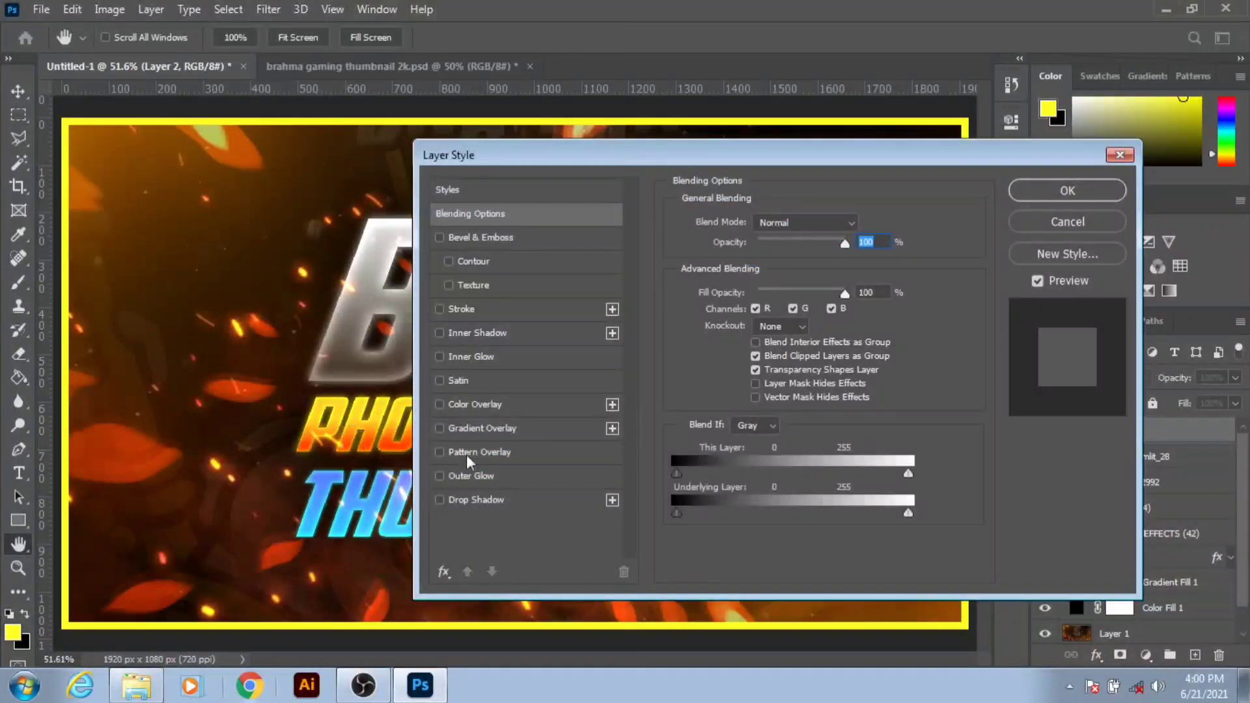
pyautogui.click(454, 437)
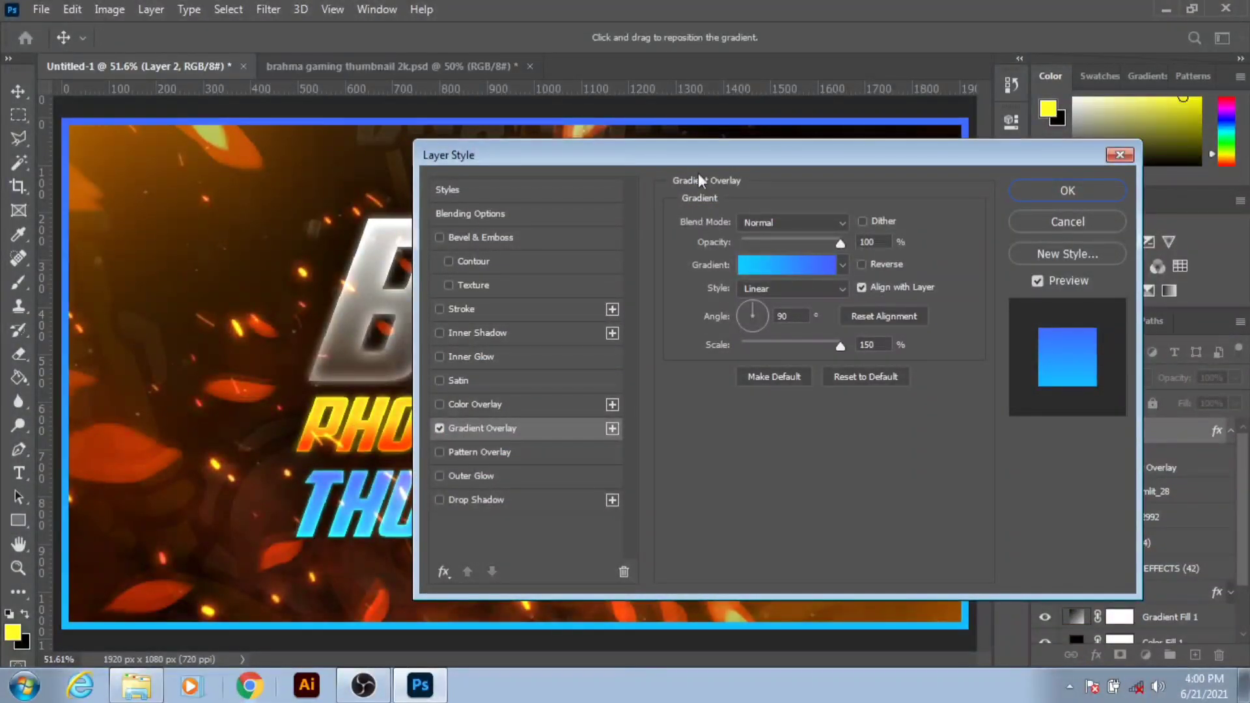
pyautogui.moveTo(698, 173)
pyautogui.mouseDown()
pyautogui.moveTo(1016, 155)
pyautogui.moveTo(901, 125)
pyautogui.mouseUp()
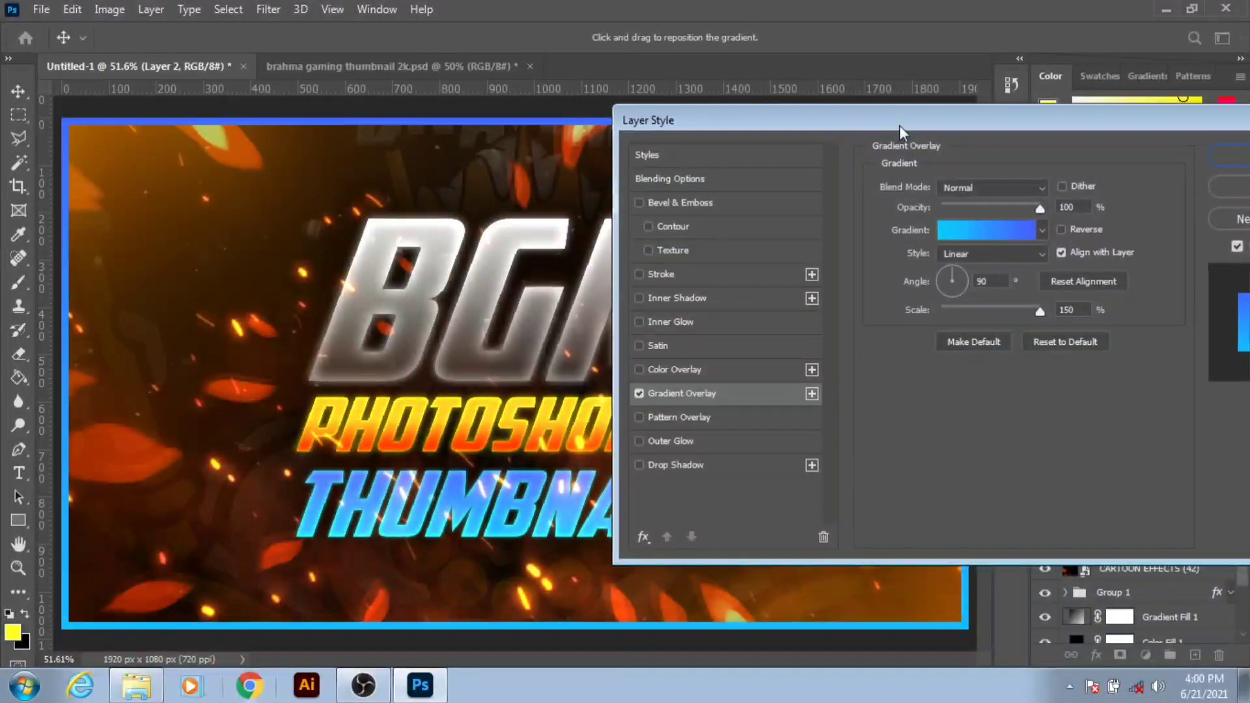
pyautogui.click(670, 465)
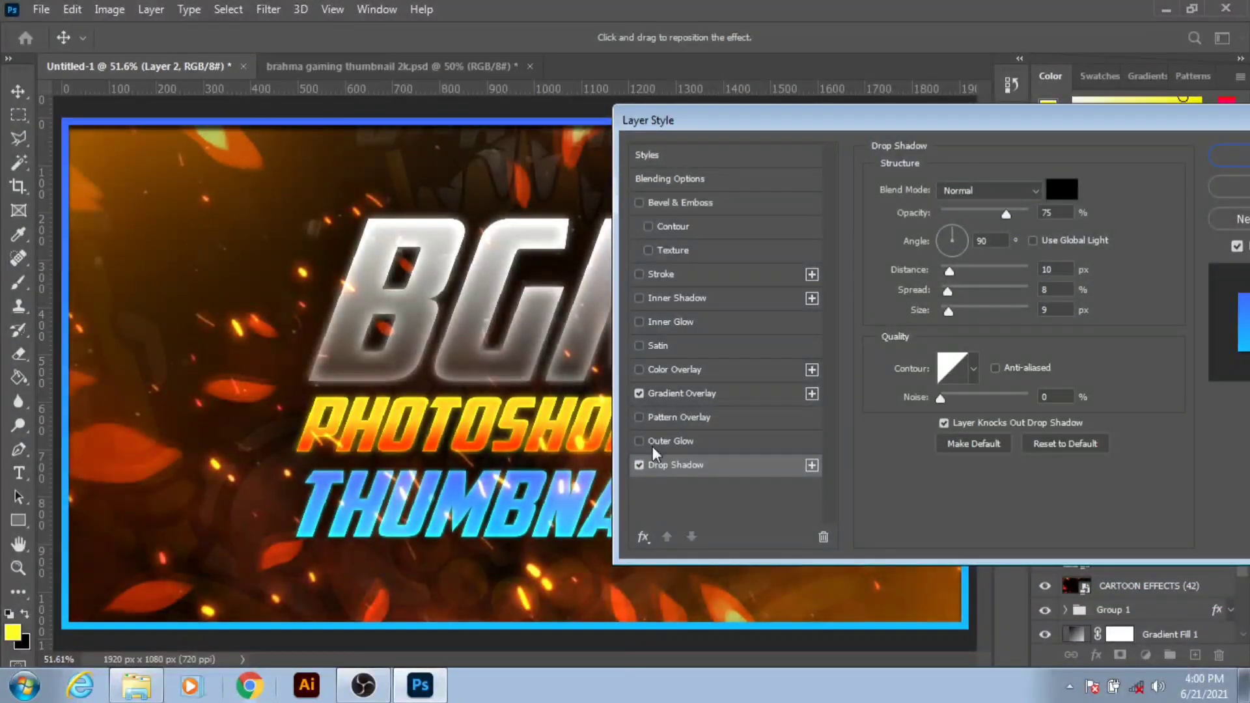
pyautogui.click(651, 441)
pyautogui.click(639, 465)
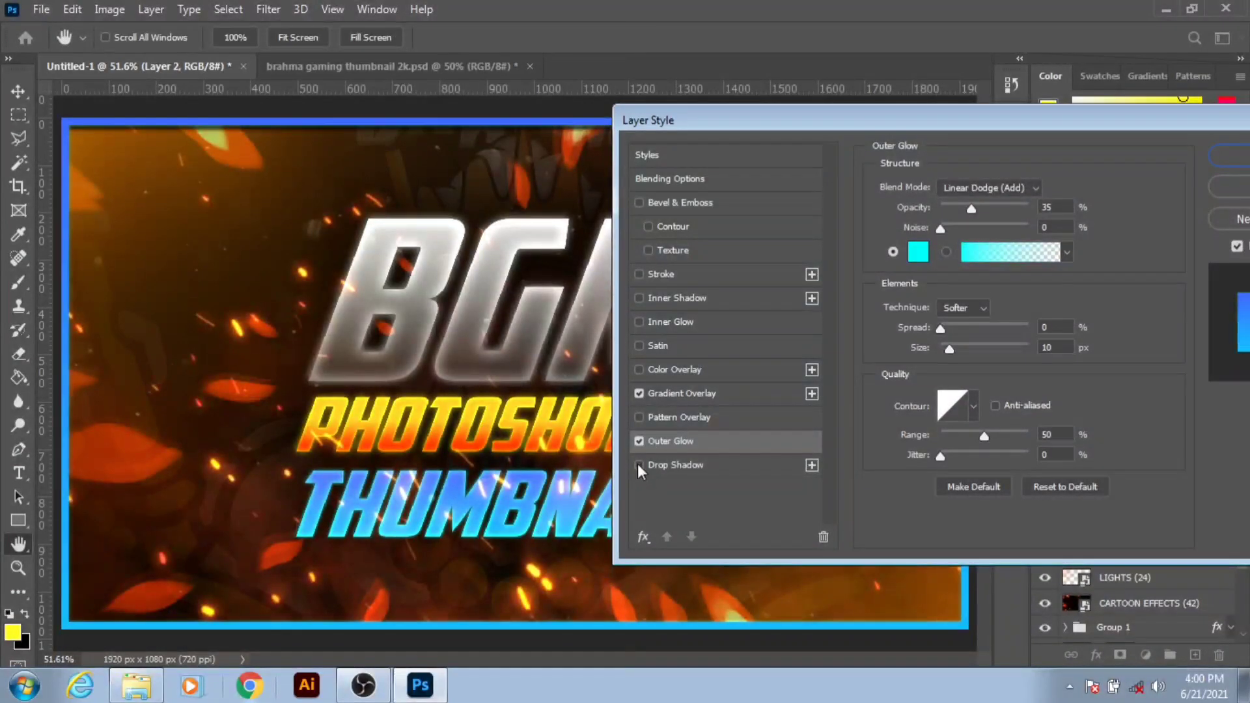
pyautogui.click(636, 323)
pyautogui.moveTo(827, 108)
pyautogui.mouseDown()
pyautogui.moveTo(90, 132)
pyautogui.moveTo(589, 140)
pyautogui.mouseUp()
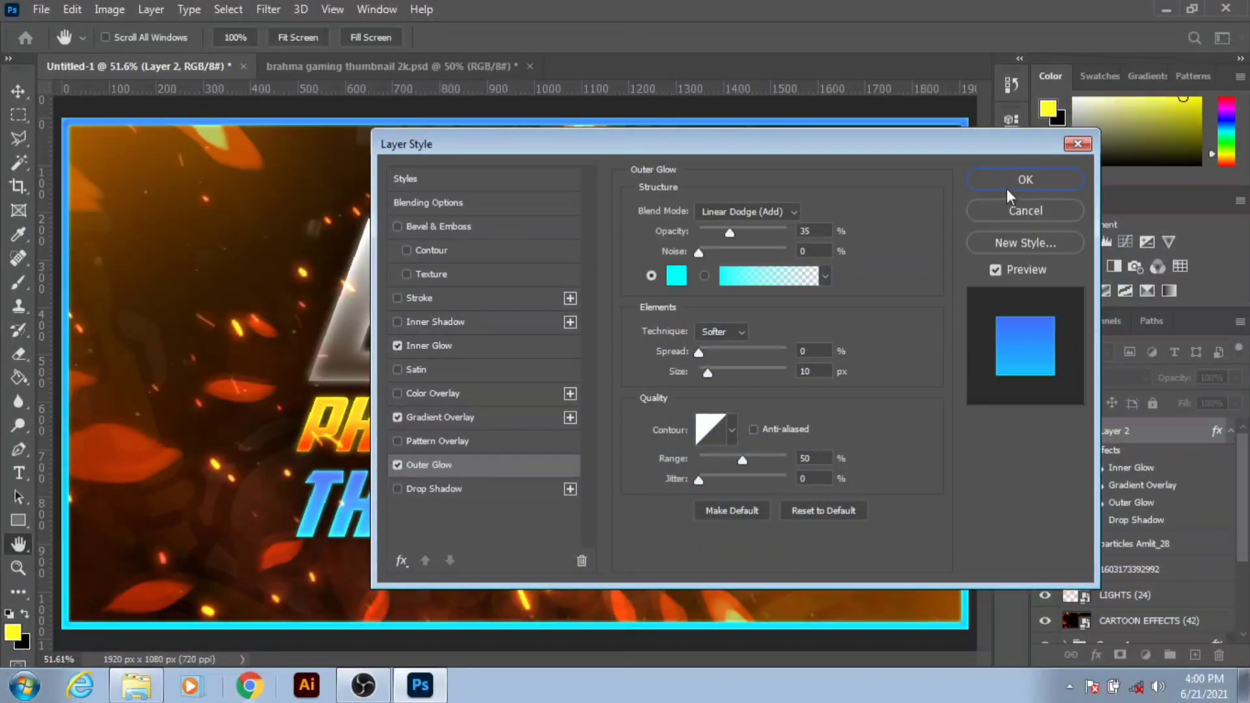
pyautogui.click(1008, 184)
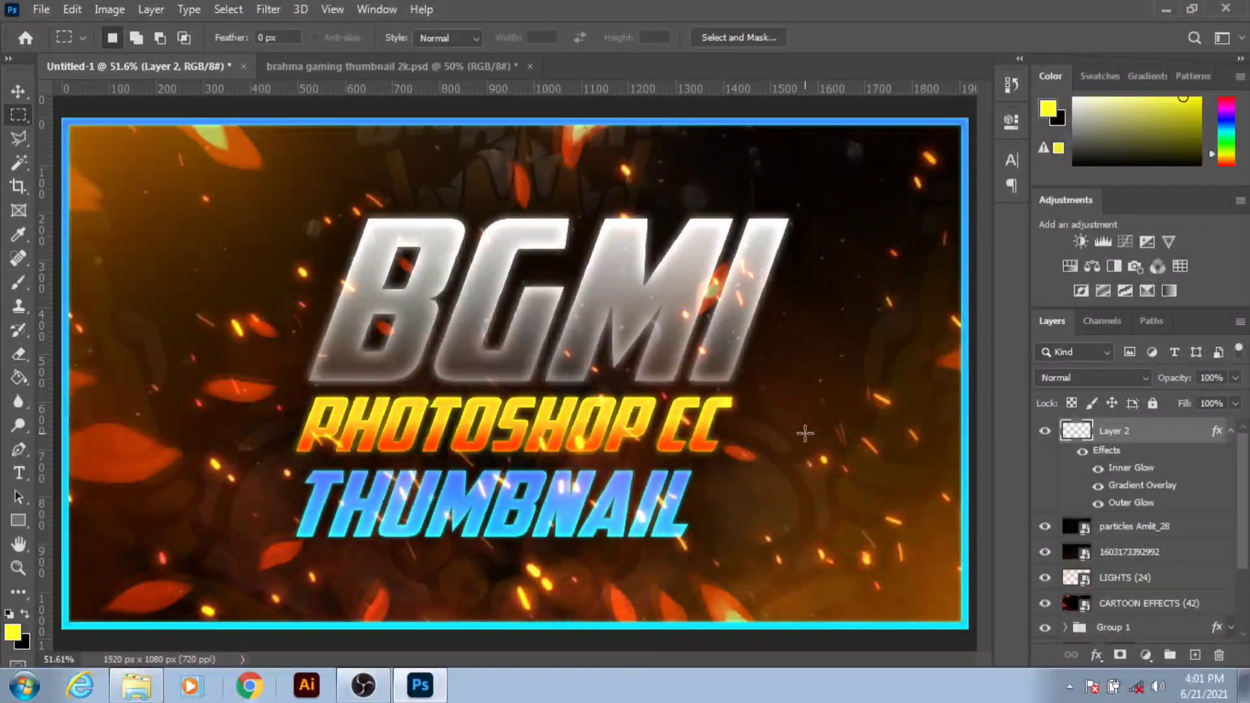
# - Select Group 1 and free-transform rotate it about 7.5° counter-clockwise
pyautogui.scroll(-3, 1139, 521)
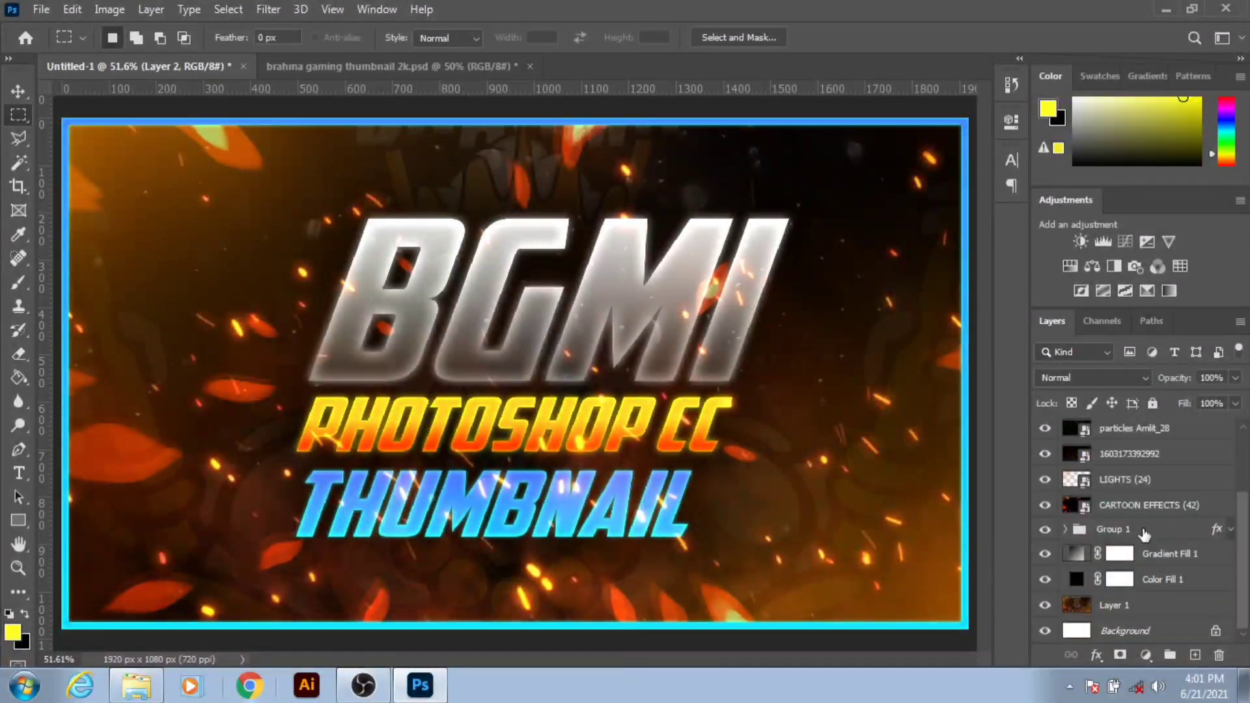
pyautogui.click(1148, 530)
pyautogui.hotkey('ctrl', 't')
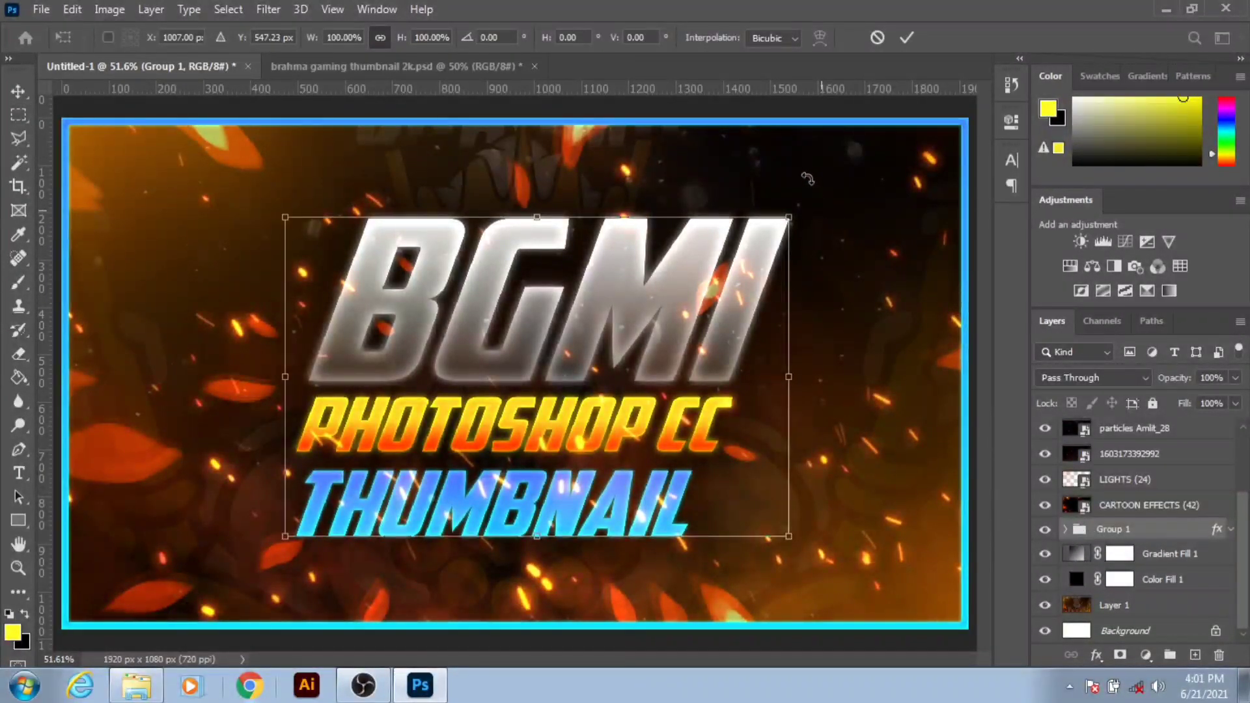
pyautogui.moveTo(803, 170); pyautogui.dragTo(763, 128)
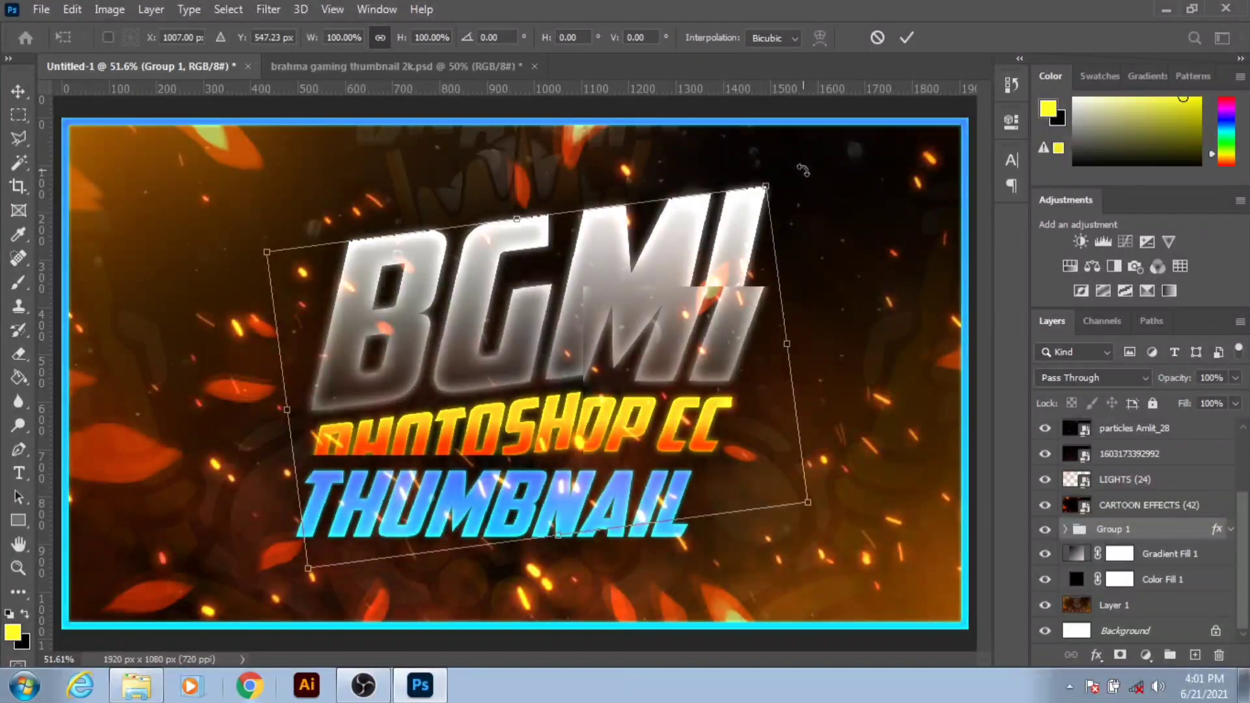